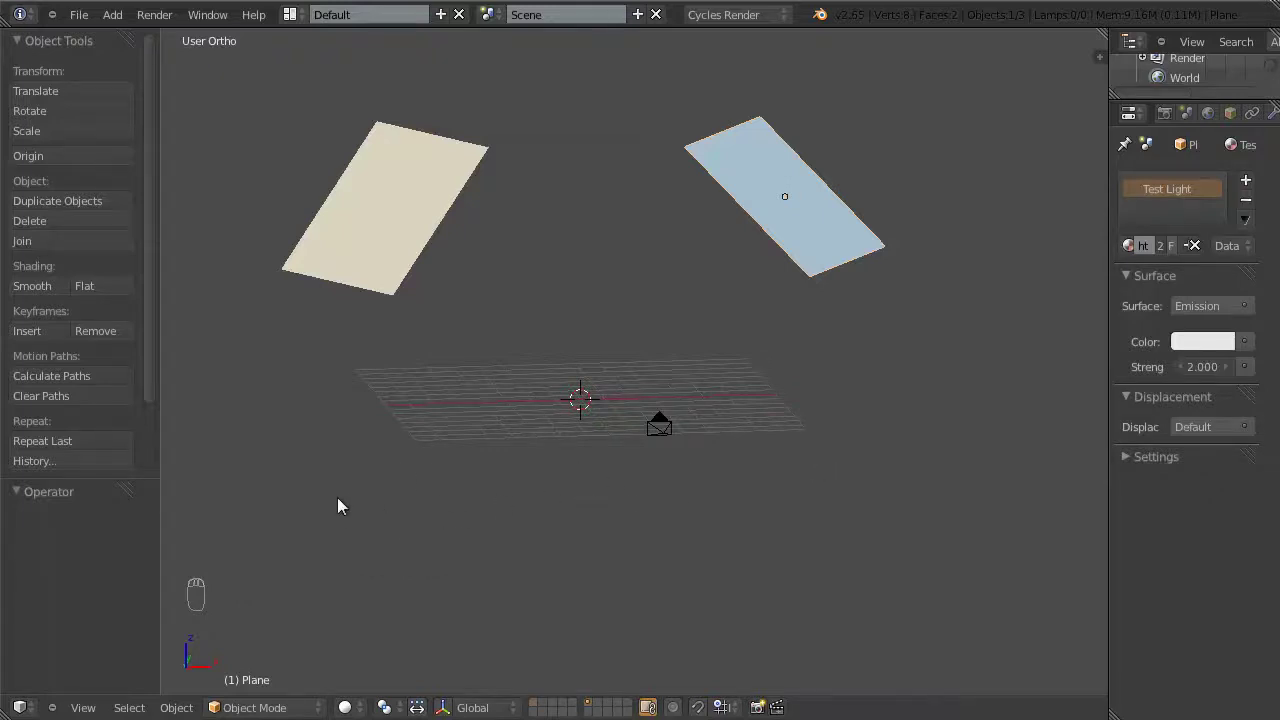
pyautogui.moveTo(605, 489); pyautogui.dragTo(569, 478, button='middle')
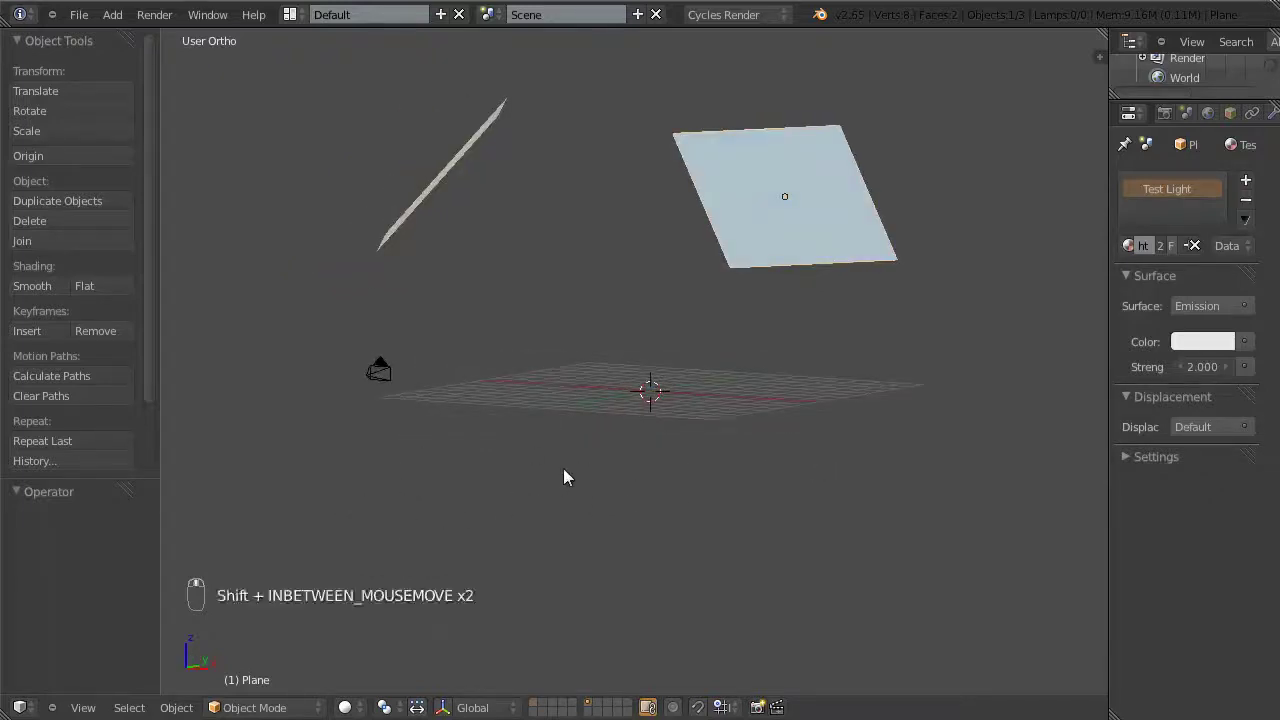
pyautogui.moveTo(423, 457); pyautogui.dragTo(465, 470, button='middle')
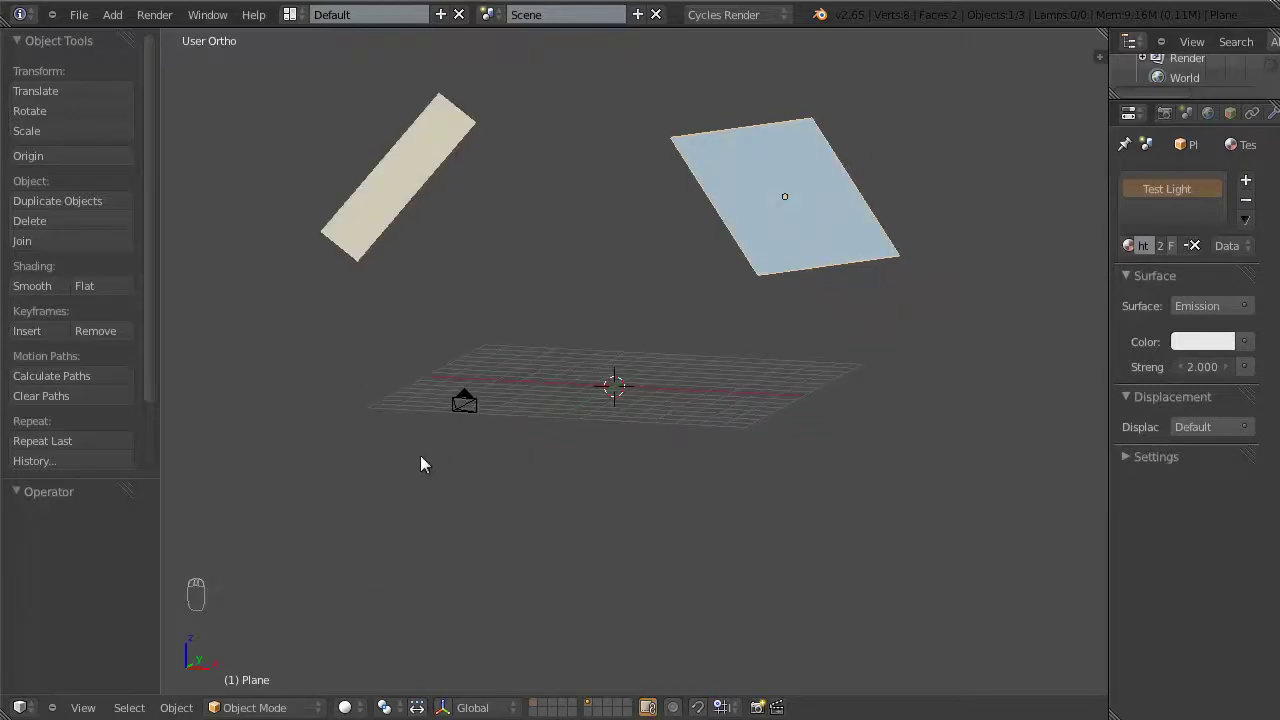
pyautogui.moveTo(423, 460); pyautogui.dragTo(617, 484, button='middle')
pyautogui.scroll(1, 646, 476)
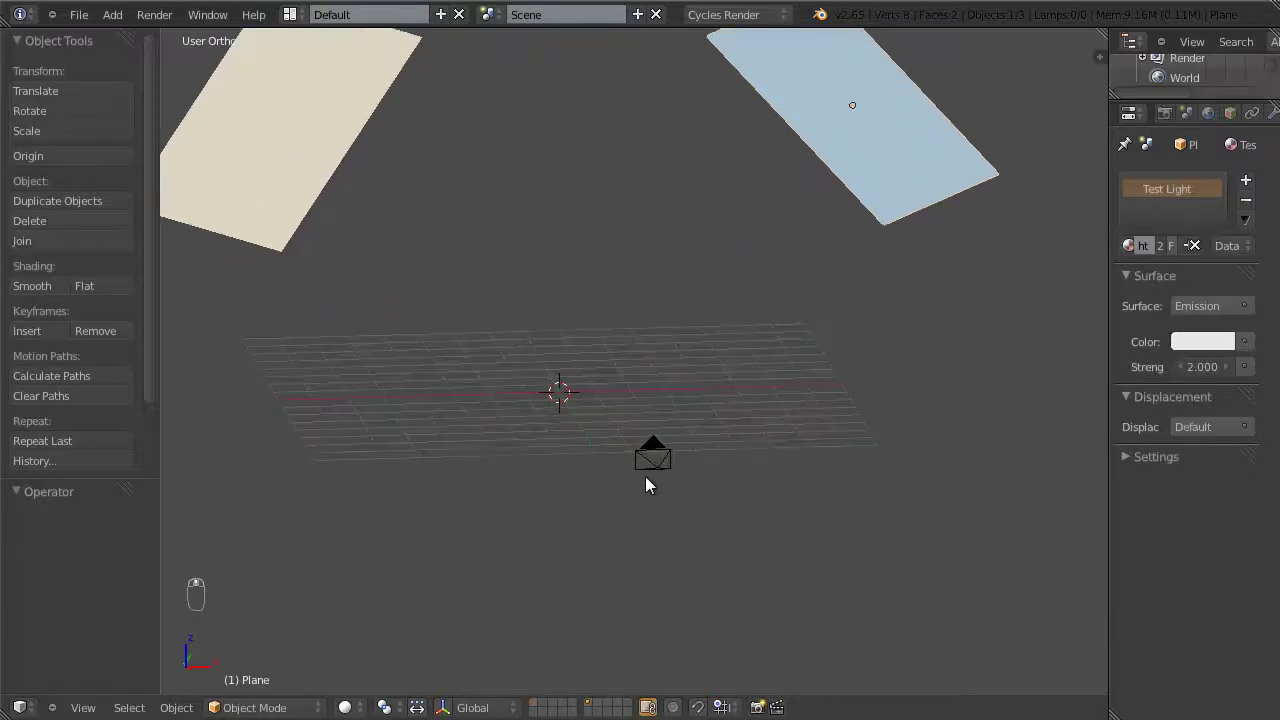
pyautogui.scroll(1, 540, 497)
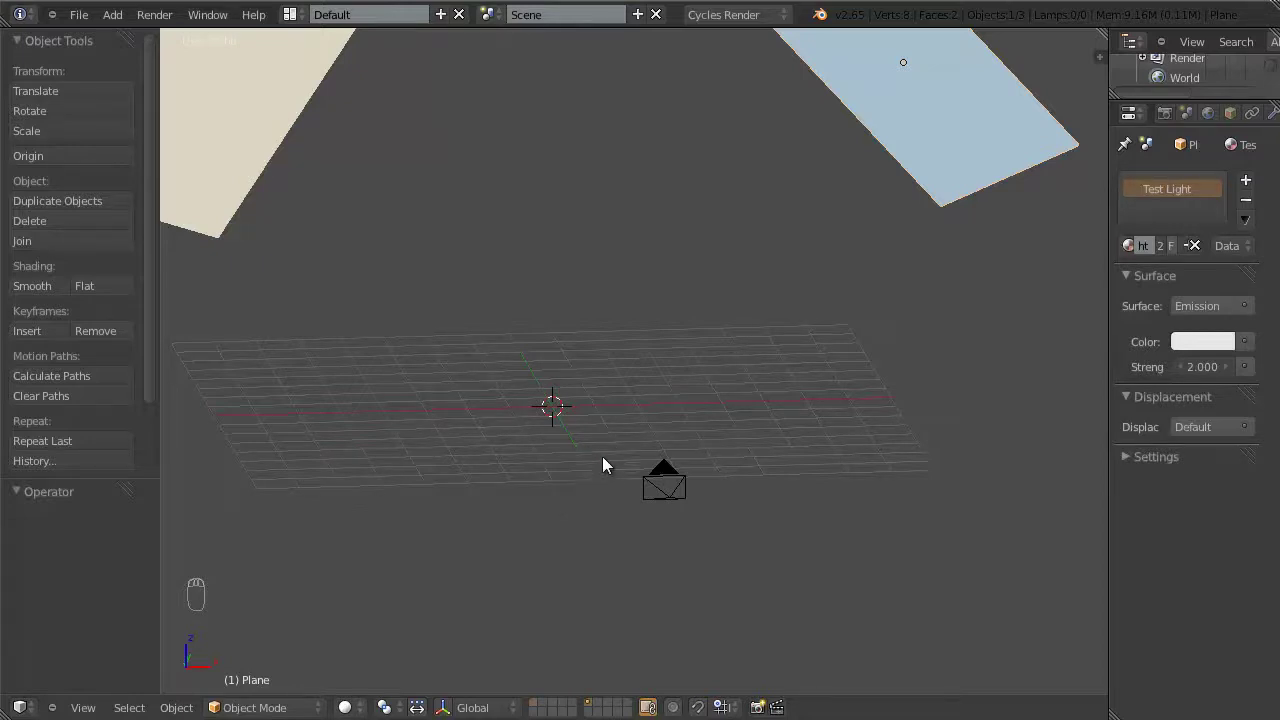
# Step: Switch to the empty first layer and add a mesh cube at the 3D cursor
pyautogui.press('KP_6')
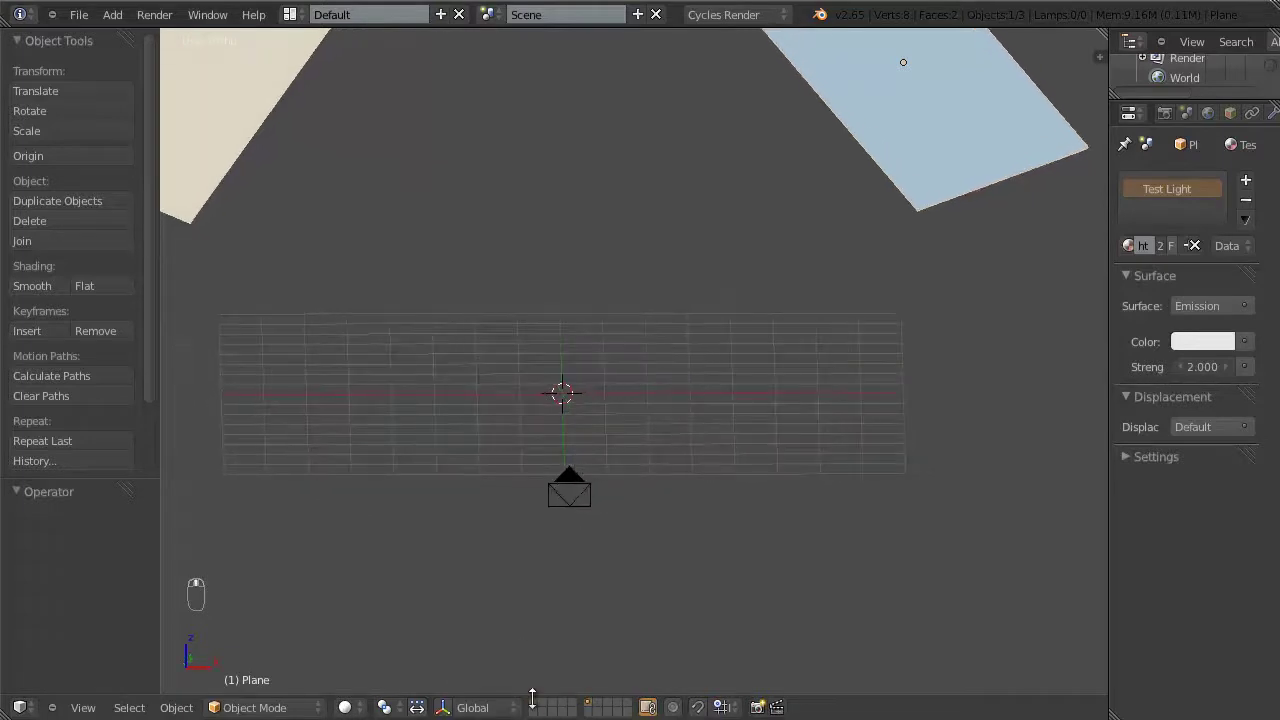
pyautogui.click(538, 703)
pyautogui.keyDown('shift'); pyautogui.moveTo(561, 476); pyautogui.dragTo(547, 430, button='middle'); pyautogui.keyUp('shift')
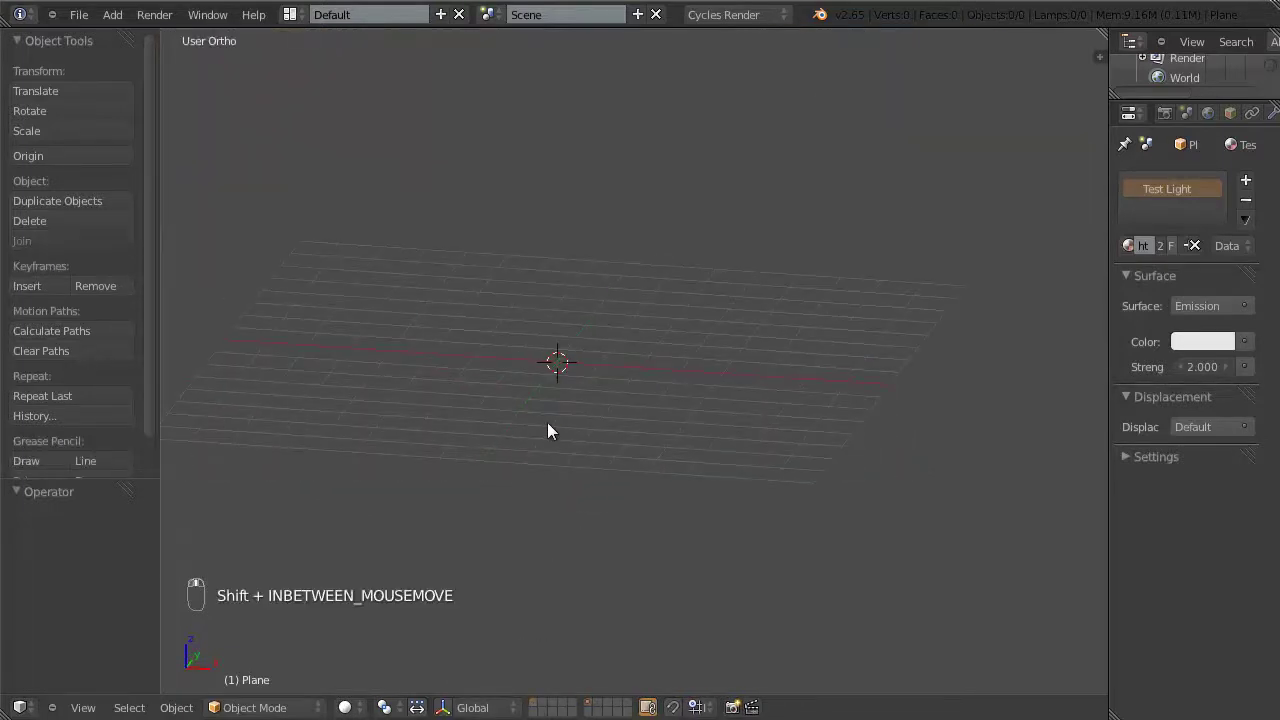
pyautogui.hotkey('shift', 'a')
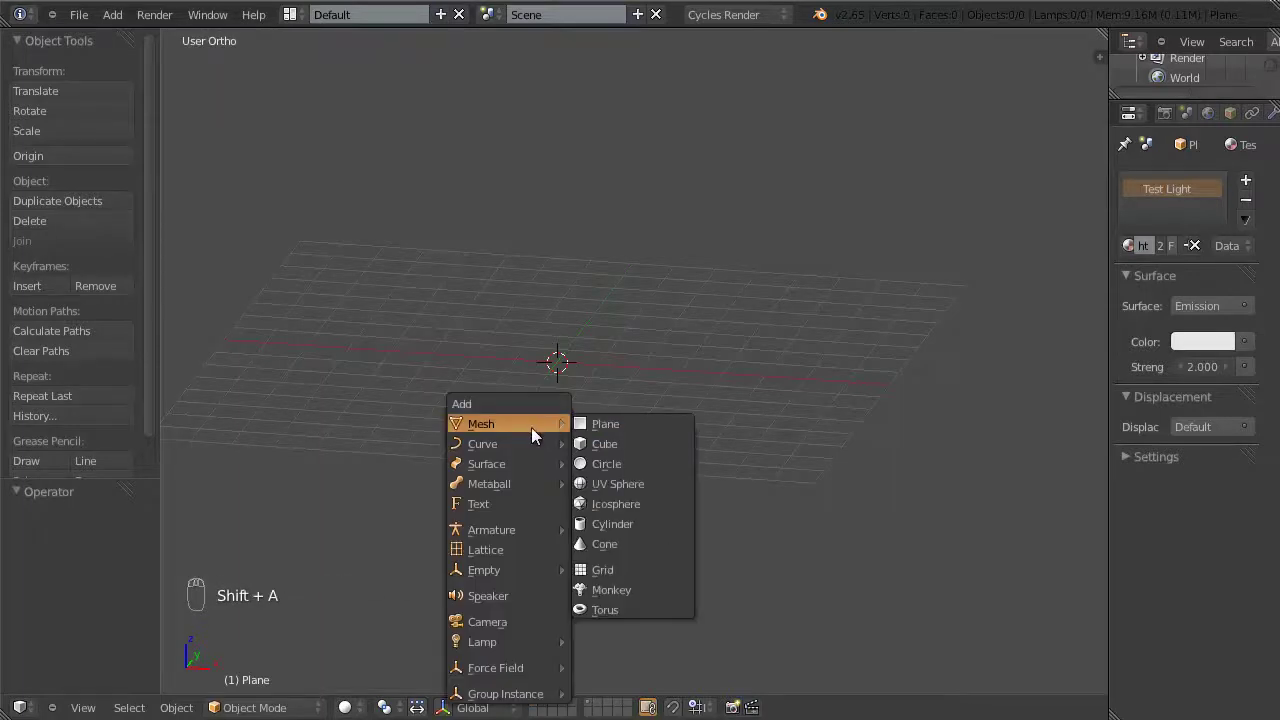
pyautogui.click(606, 447)
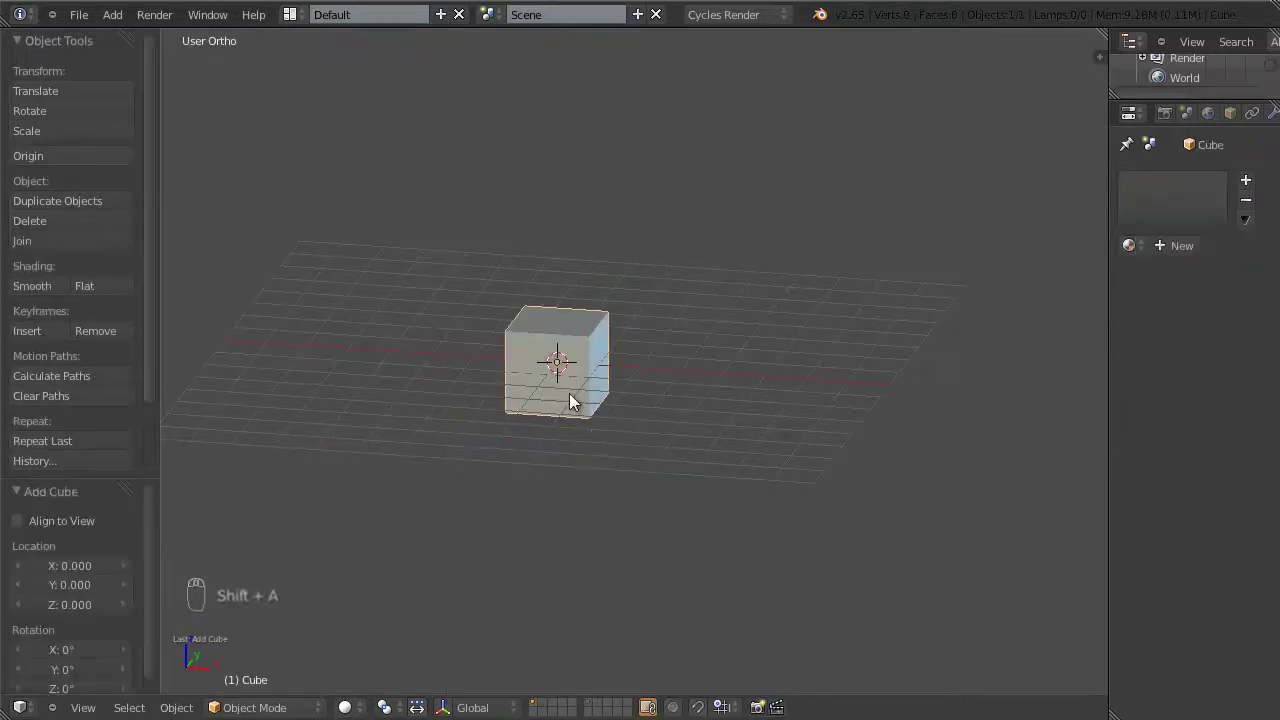
# Step: Select the four vertices of the cube's front face in Edit Mode and scale the face along Z to about 0.58
pyautogui.scroll(3, 590, 415)
pyautogui.press('Tab')
pyautogui.scroll(2, 598, 418)
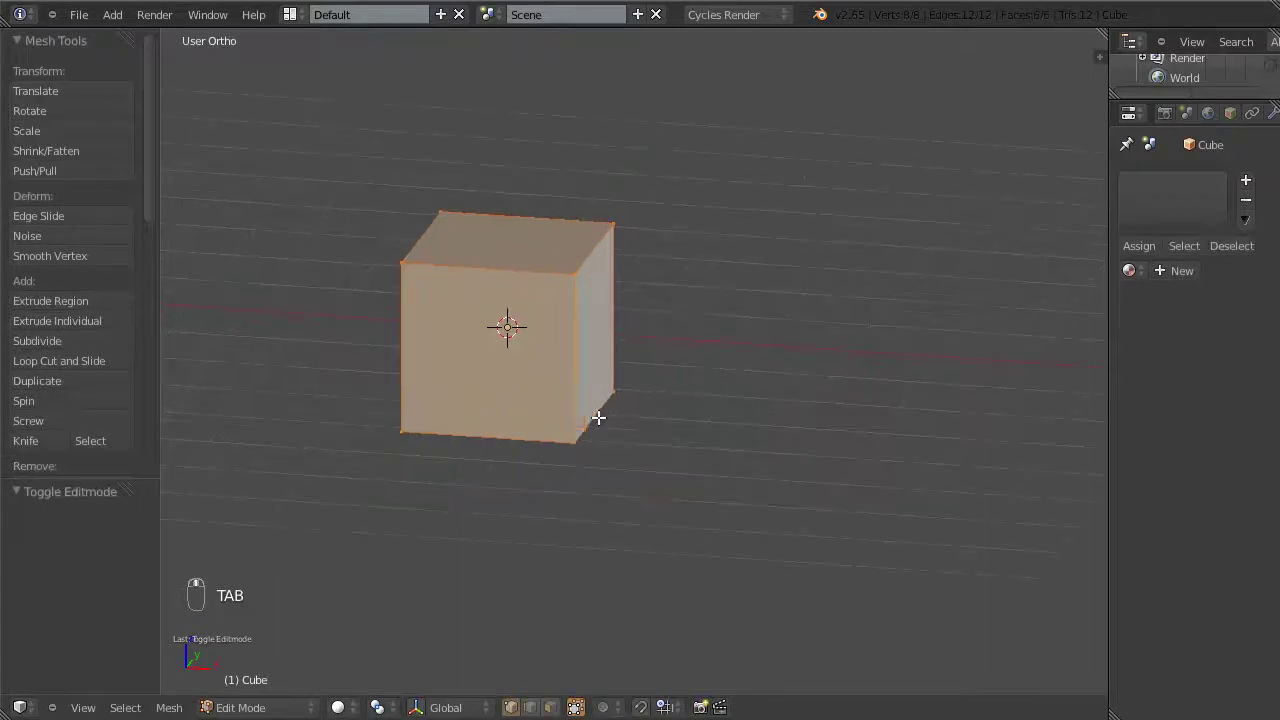
pyautogui.moveTo(598, 418); pyautogui.dragTo(600, 354, button='middle')
pyautogui.press('a')
pyautogui.rightClick(414, 265)
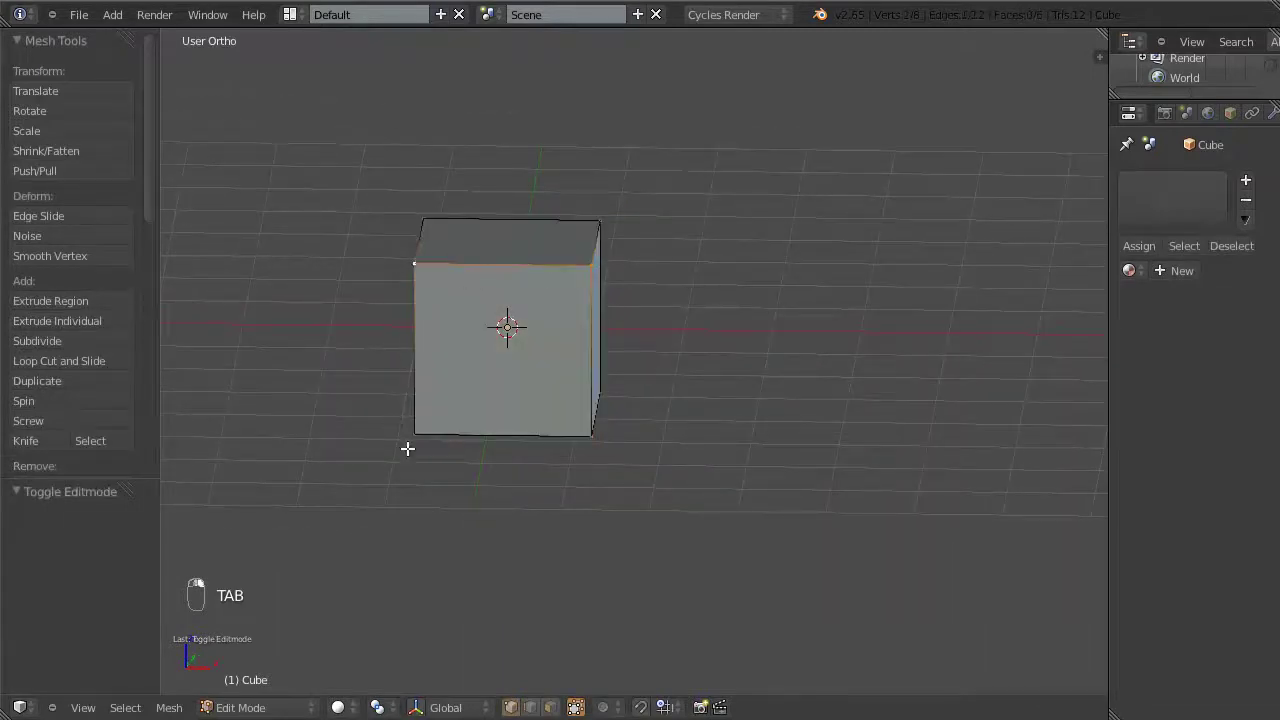
pyautogui.keyDown('shift'); pyautogui.rightClick(407, 449); pyautogui.keyUp('shift')
pyautogui.keyDown('shift'); pyautogui.rightClick(580, 434); pyautogui.keyUp('shift')
pyautogui.moveTo(563, 451); pyautogui.dragTo(651, 440, button='middle')
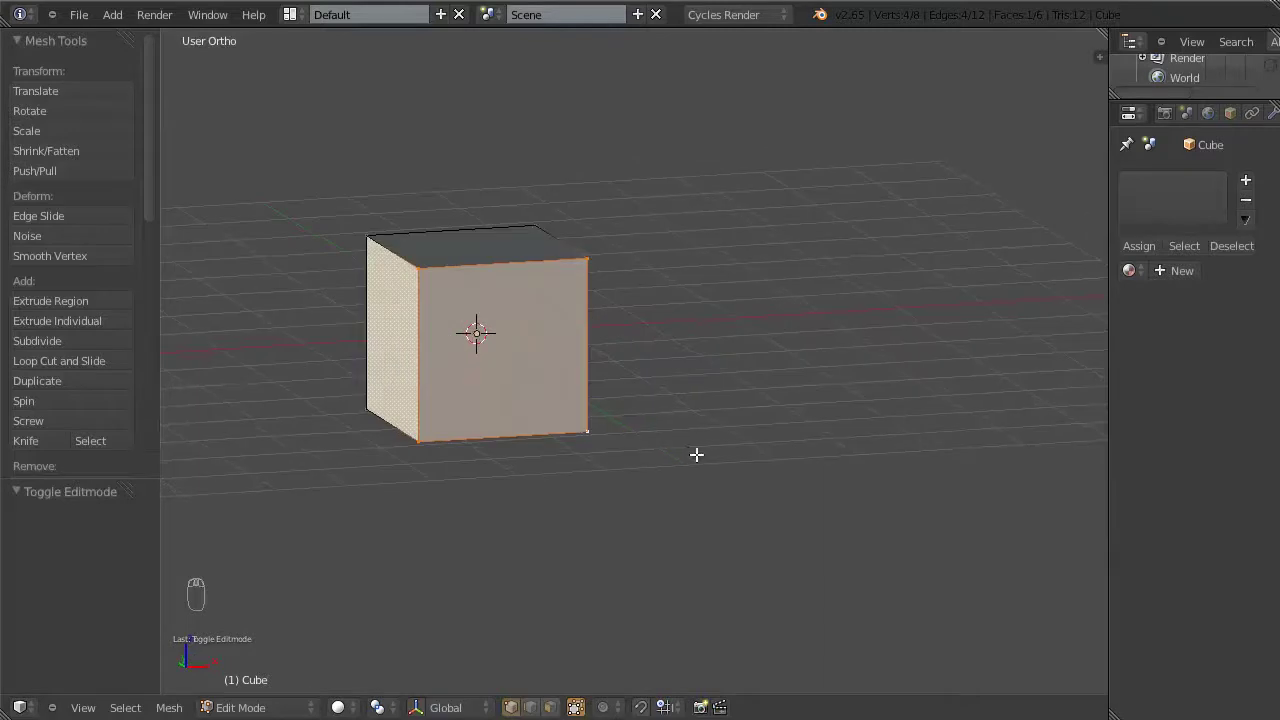
pyautogui.press('s')
pyautogui.press('z')
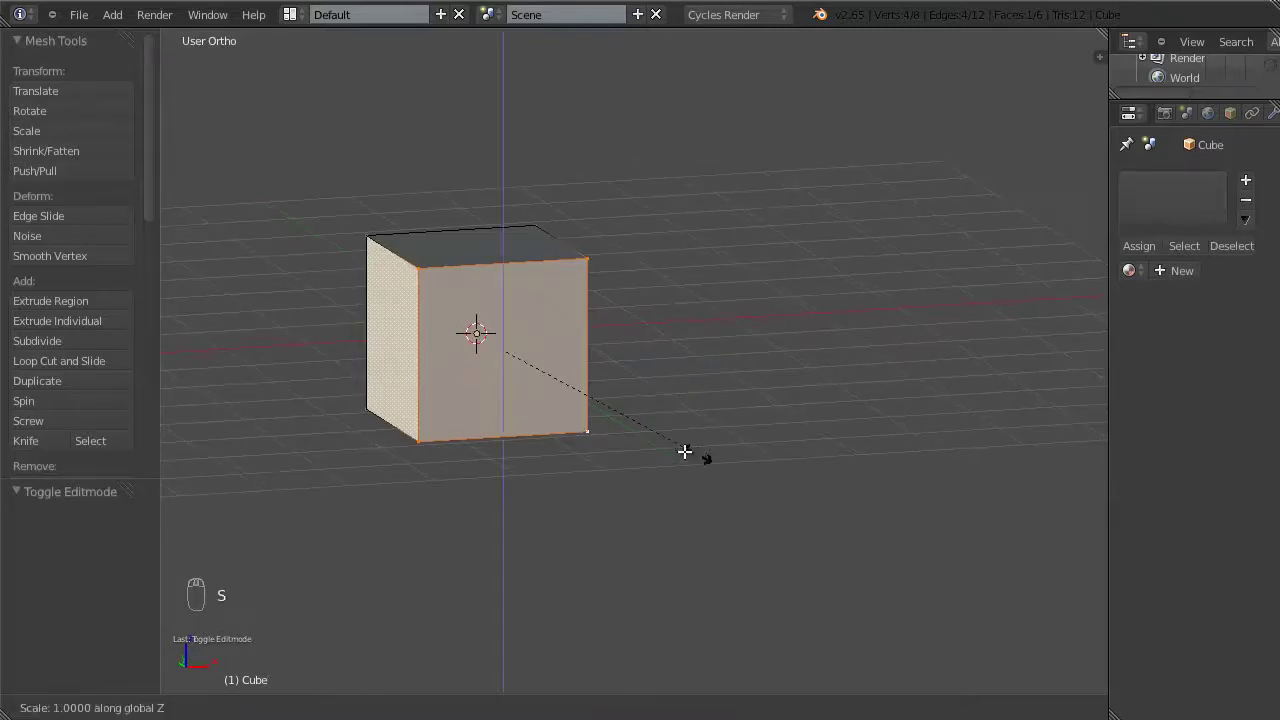
pyautogui.click(615, 415)
# Step: Scale the cube's selected front face along X to about 0.63
pyautogui.moveTo(614, 423); pyautogui.dragTo(669, 474, button='middle')
pyautogui.press('s')
pyautogui.press('x')
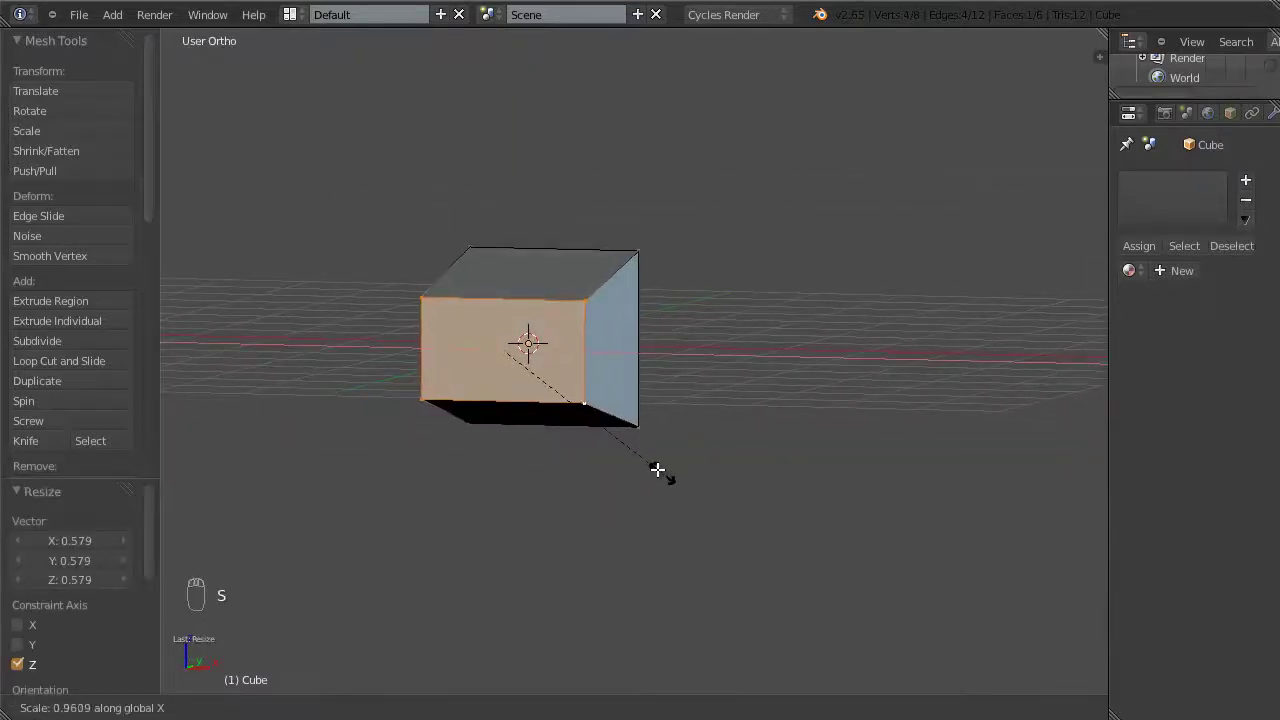
pyautogui.click(606, 435)
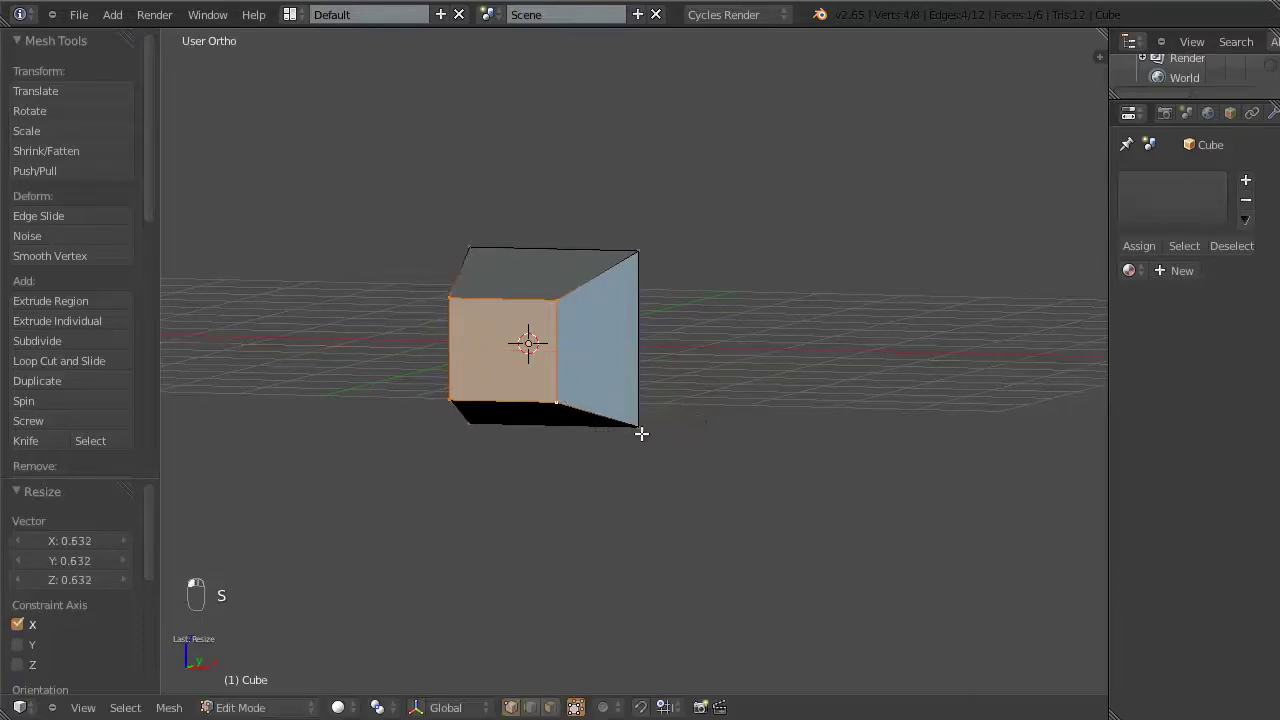
# Step: Select the entire tapered mesh and flatten it along Z to about 0.8
pyautogui.moveTo(640, 434); pyautogui.dragTo(754, 483, button='middle')
pyautogui.press('a')
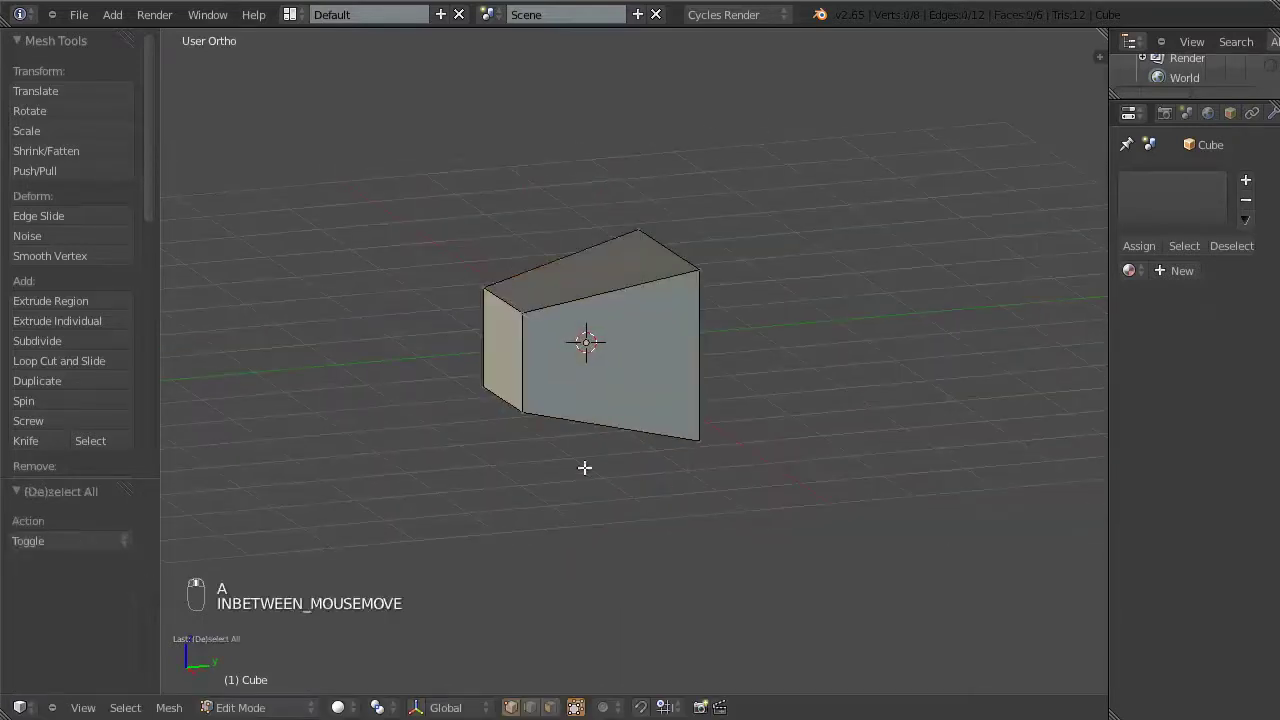
pyautogui.press('a')
pyautogui.moveTo(663, 492); pyautogui.dragTo(706, 487, button='middle')
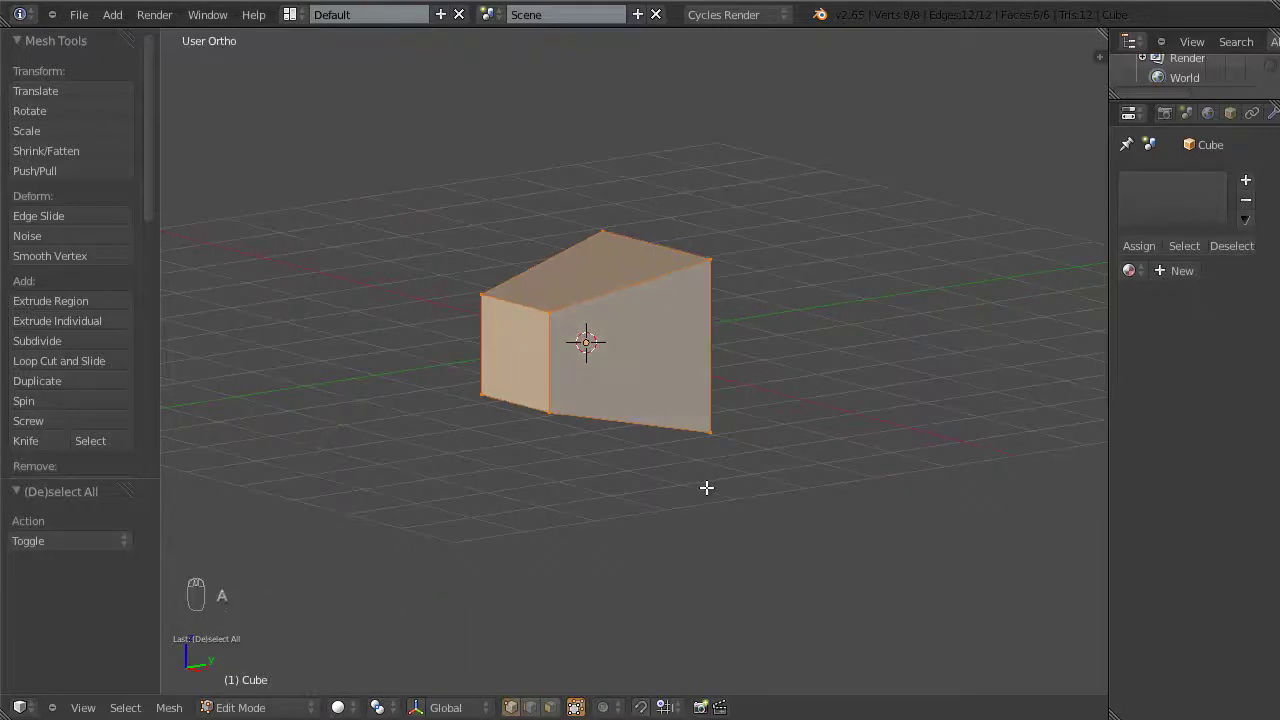
pyautogui.press('s')
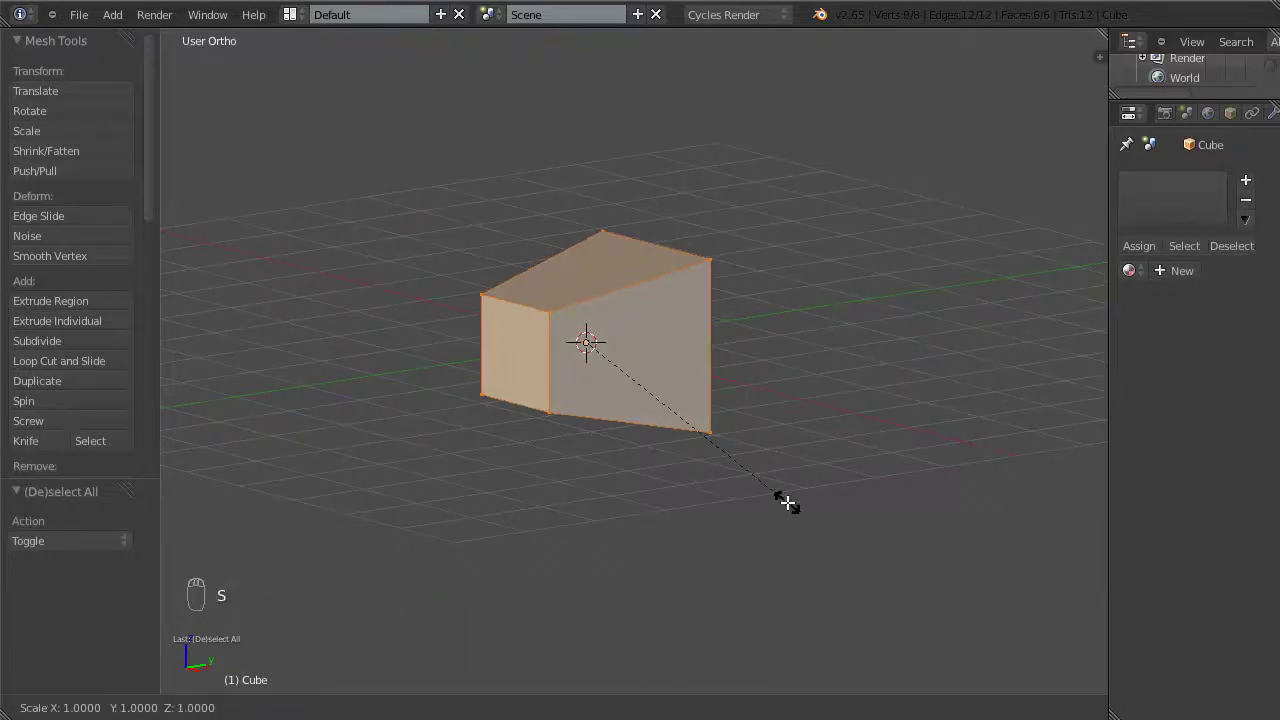
pyautogui.press('z')
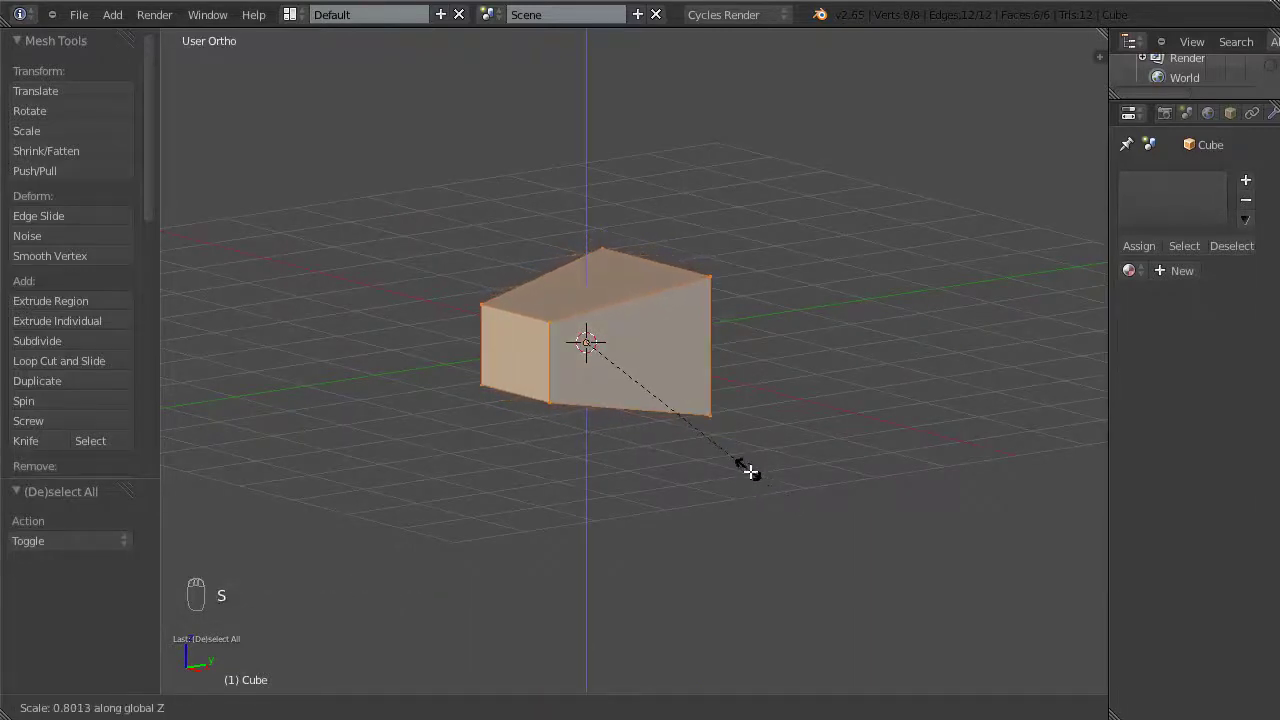
pyautogui.click(745, 463)
pyautogui.moveTo(737, 457); pyautogui.dragTo(663, 420, button='middle')
# Step: Return to Object Mode, apply a level 2 Subdivision Surface modifier to the cube, and show its modifier settings
pyautogui.press('Tab')
pyautogui.hotkey('ctrl', '2')
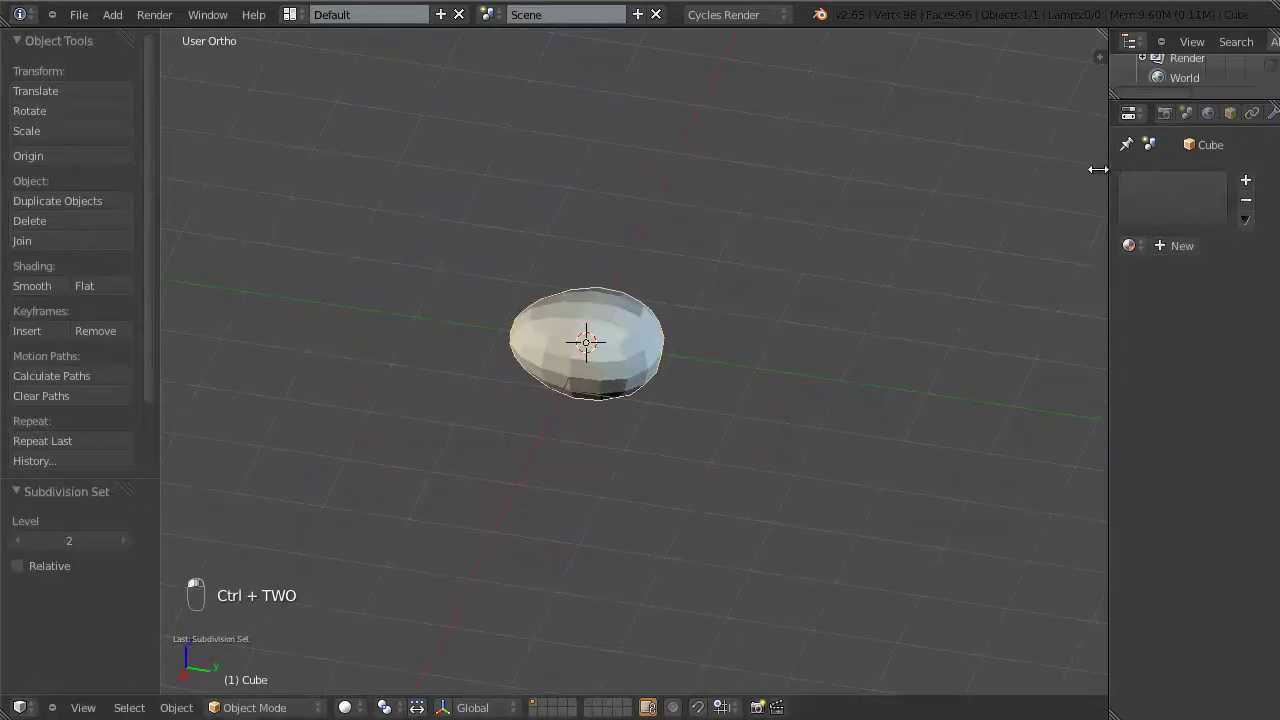
pyautogui.moveTo(1106, 167); pyautogui.dragTo(1021, 160)
pyautogui.click(1185, 112)
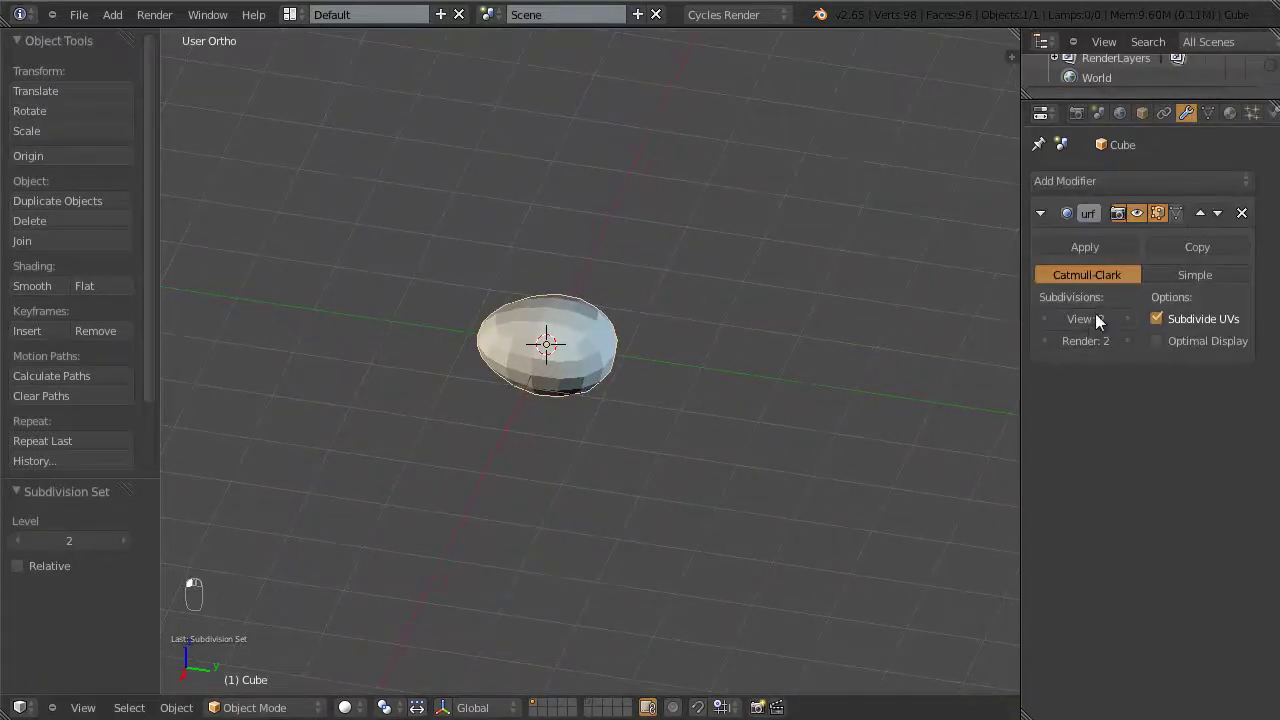
pyautogui.moveTo(487, 379); pyautogui.dragTo(499, 410, button='middle')
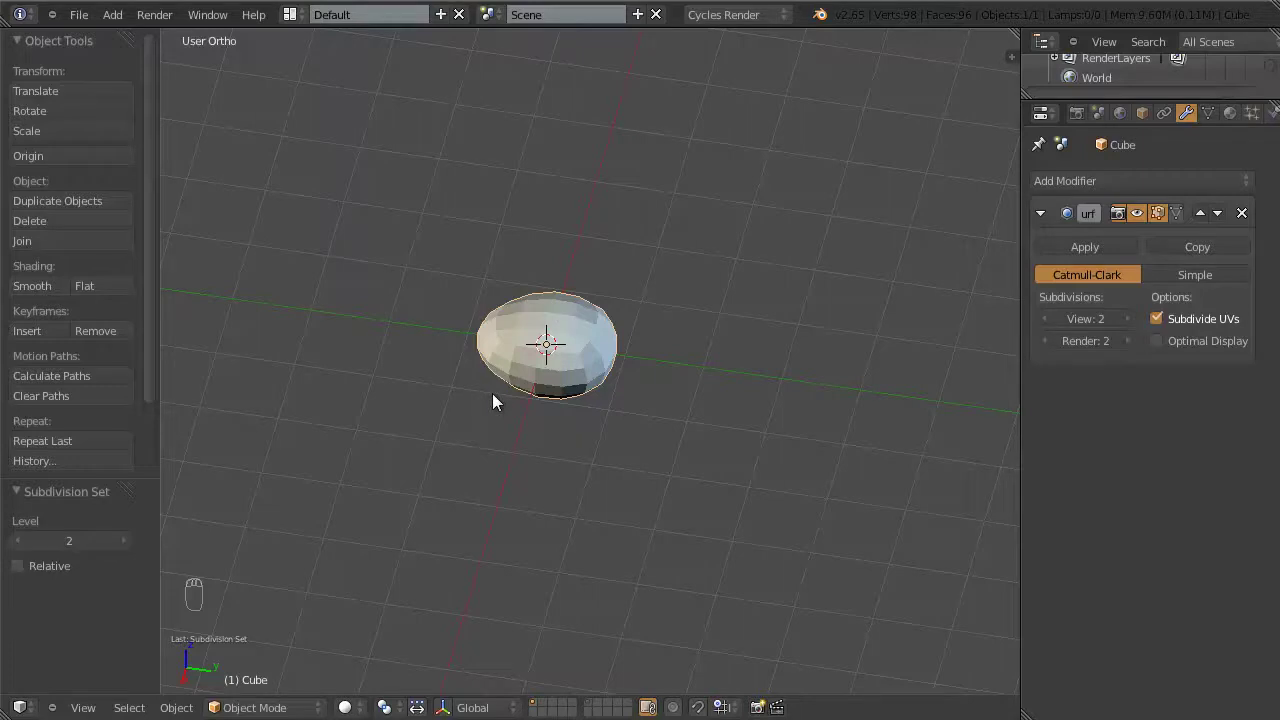
# Step: From top view, move the entire mesh in Edit Mode about 2 units diagonally toward positive X and Y, away from its origin
pyautogui.press('KP_7')
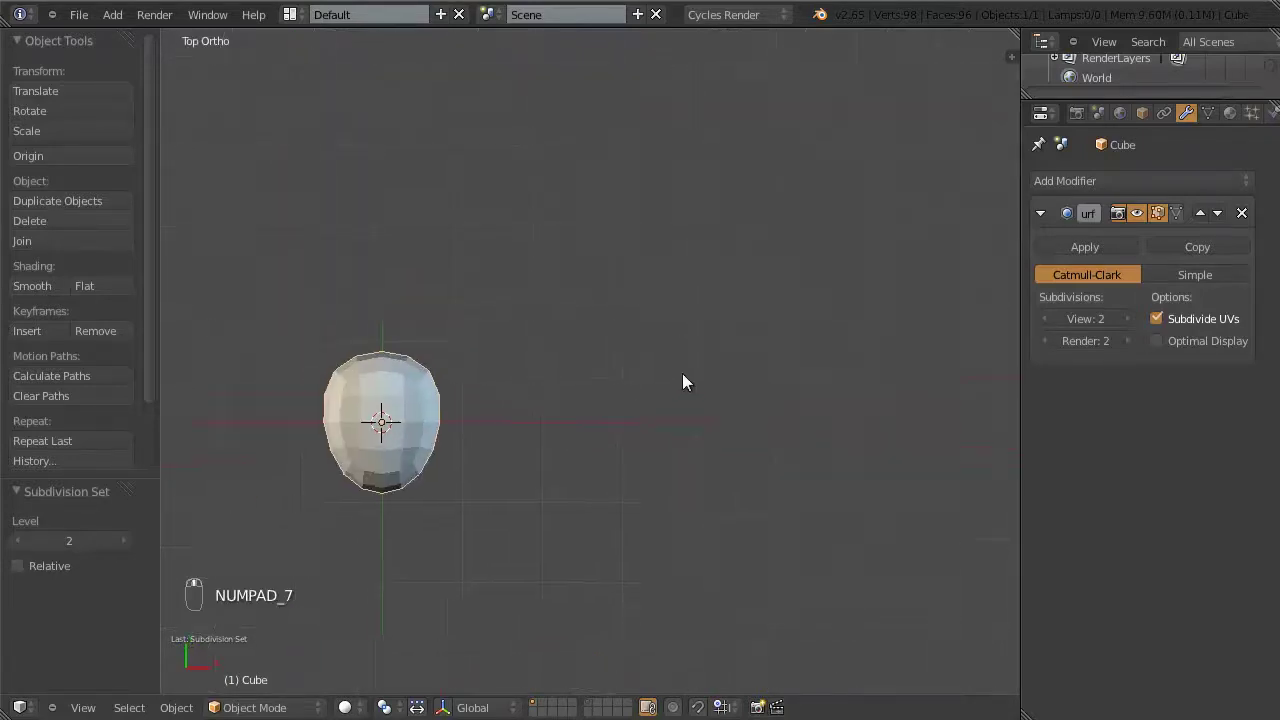
pyautogui.scroll(3, 635, 405)
pyautogui.keyDown('shift'); pyautogui.moveTo(651, 420); pyautogui.dragTo(531, 371, button='middle'); pyautogui.keyUp('shift')
pyautogui.scroll(1, 563, 363)
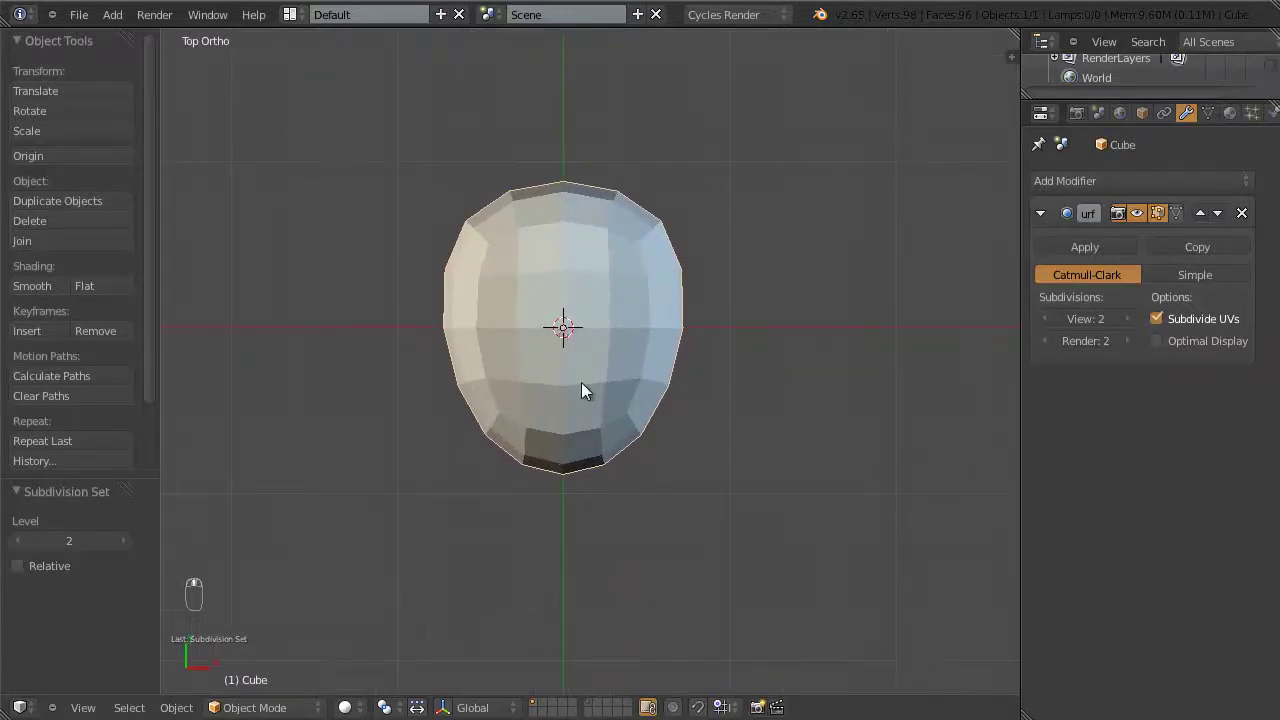
pyautogui.keyDown('shift'); pyautogui.moveTo(581, 382); pyautogui.dragTo(564, 407, button='middle'); pyautogui.keyUp('shift')
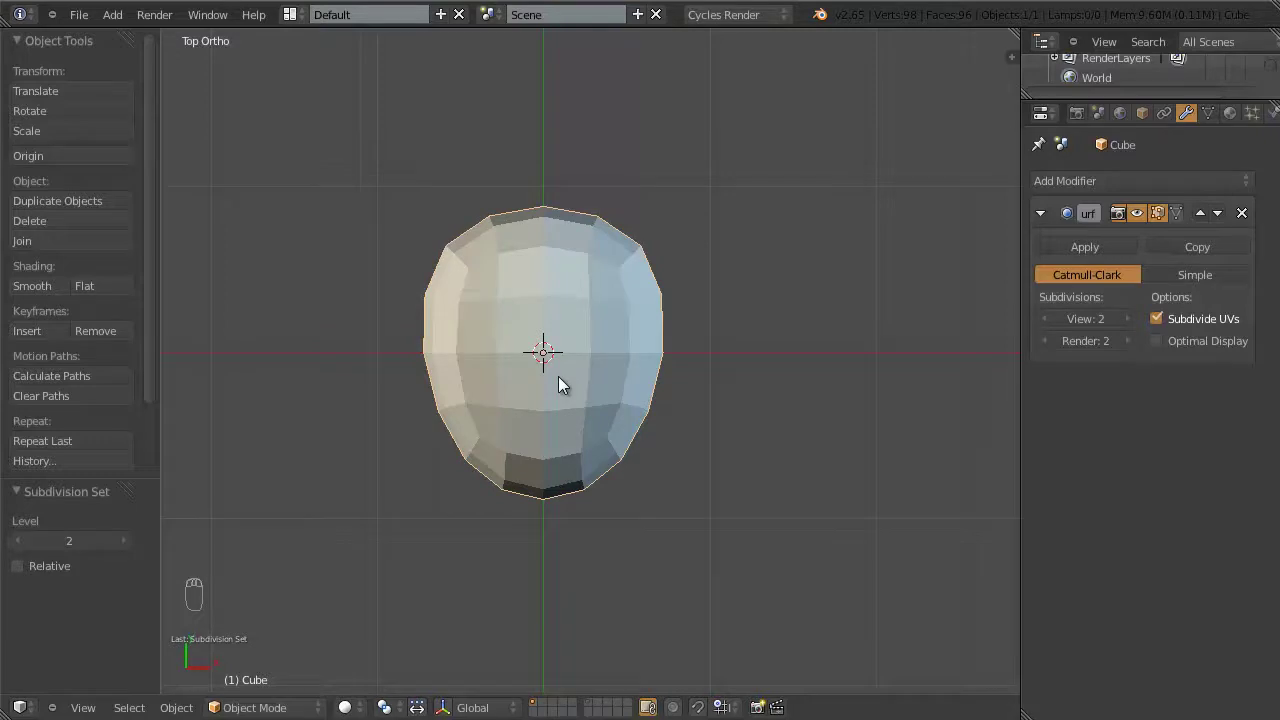
pyautogui.scroll(-1, 558, 389)
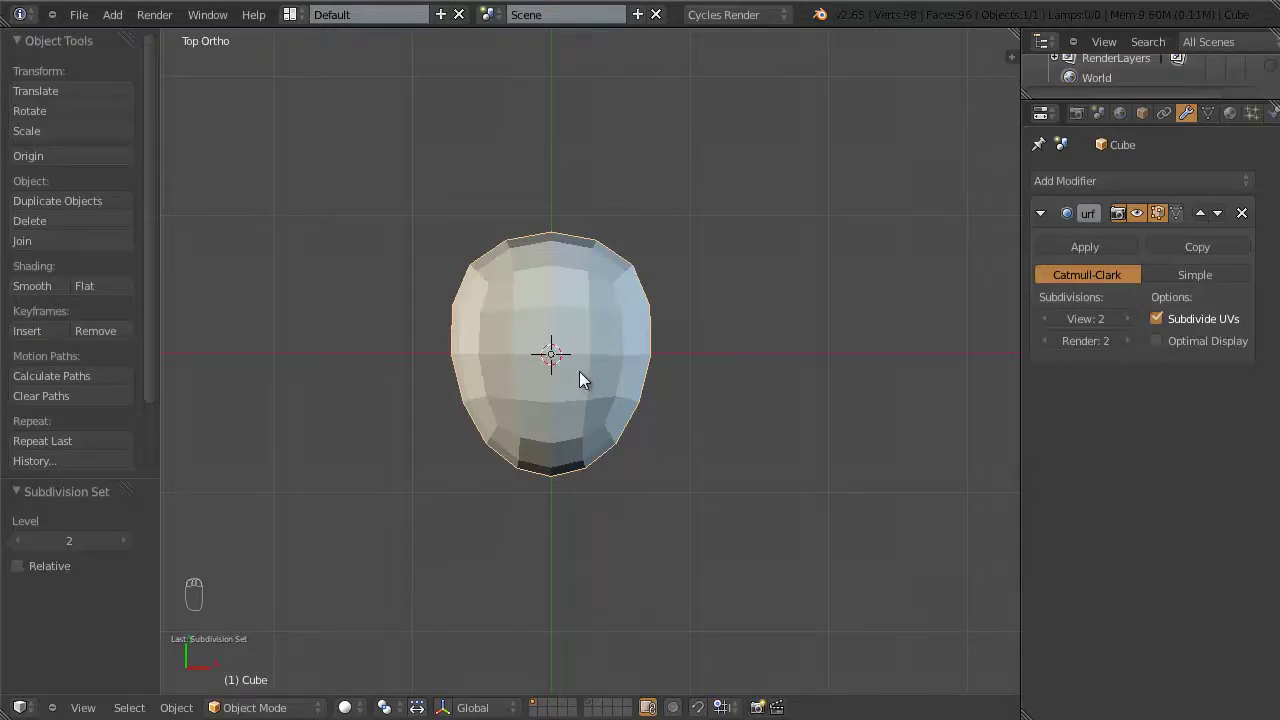
pyautogui.scroll(-1, 582, 419)
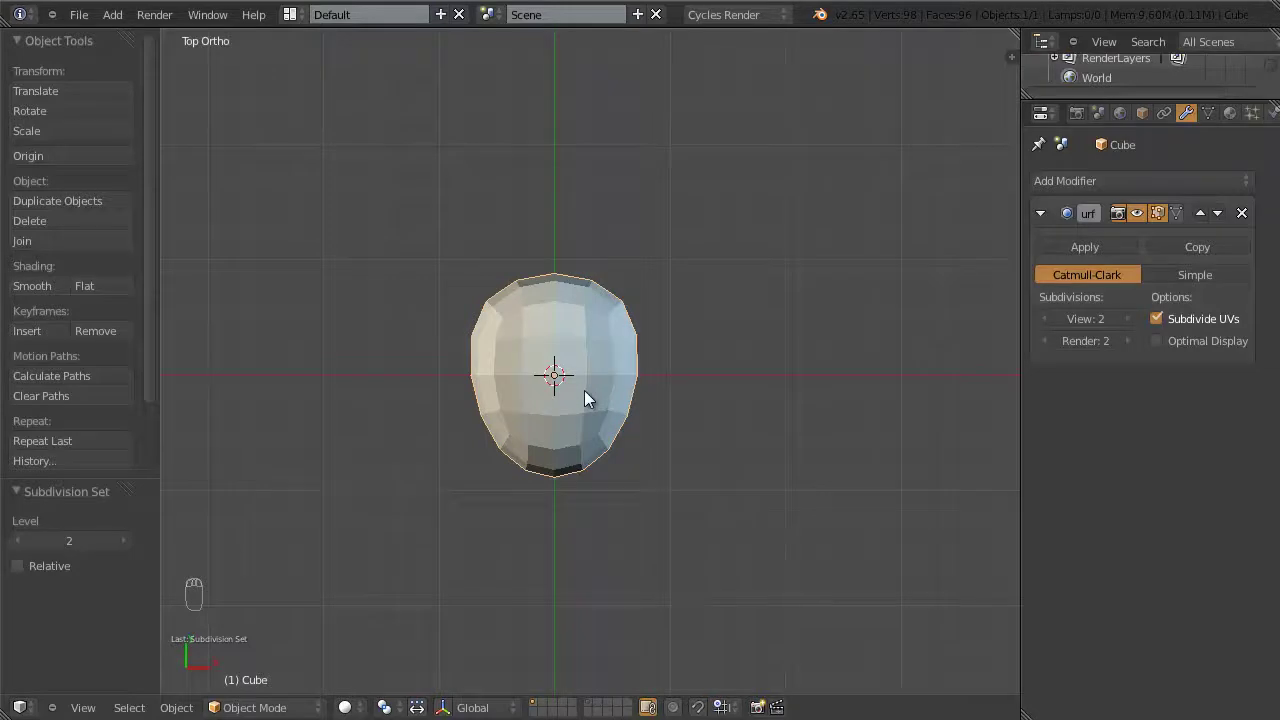
pyautogui.press('Tab')
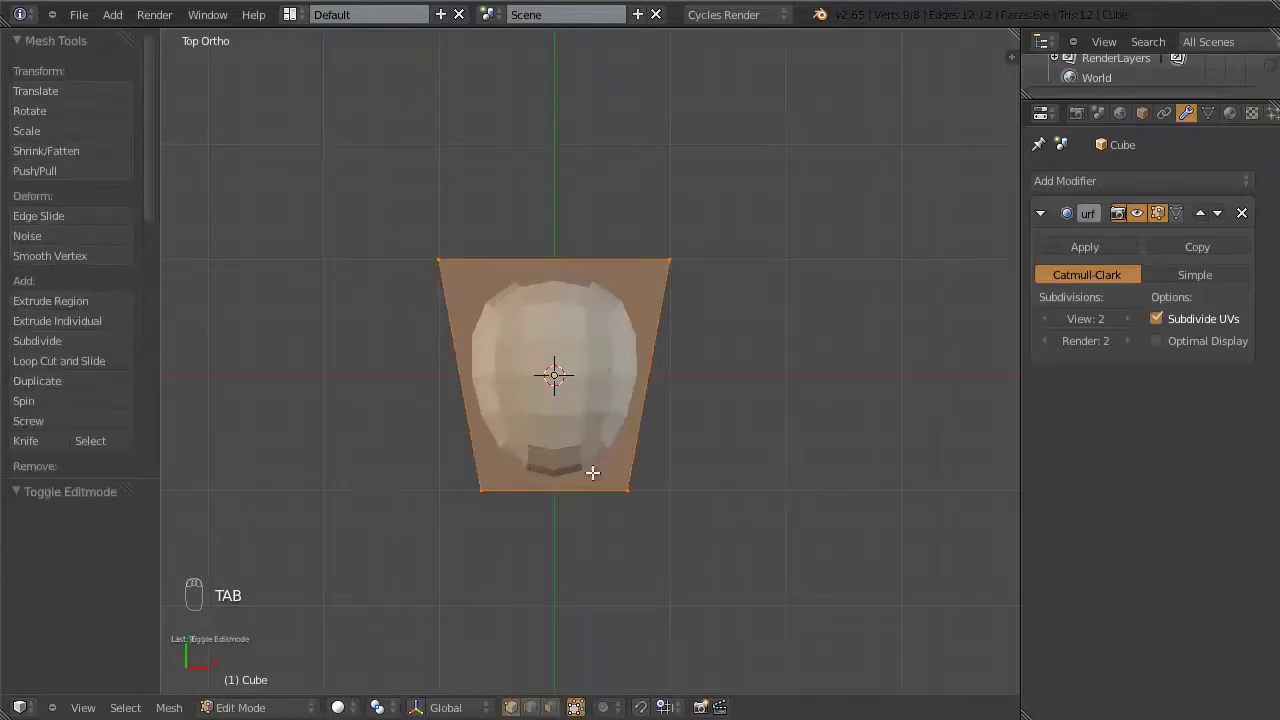
pyautogui.press('g')
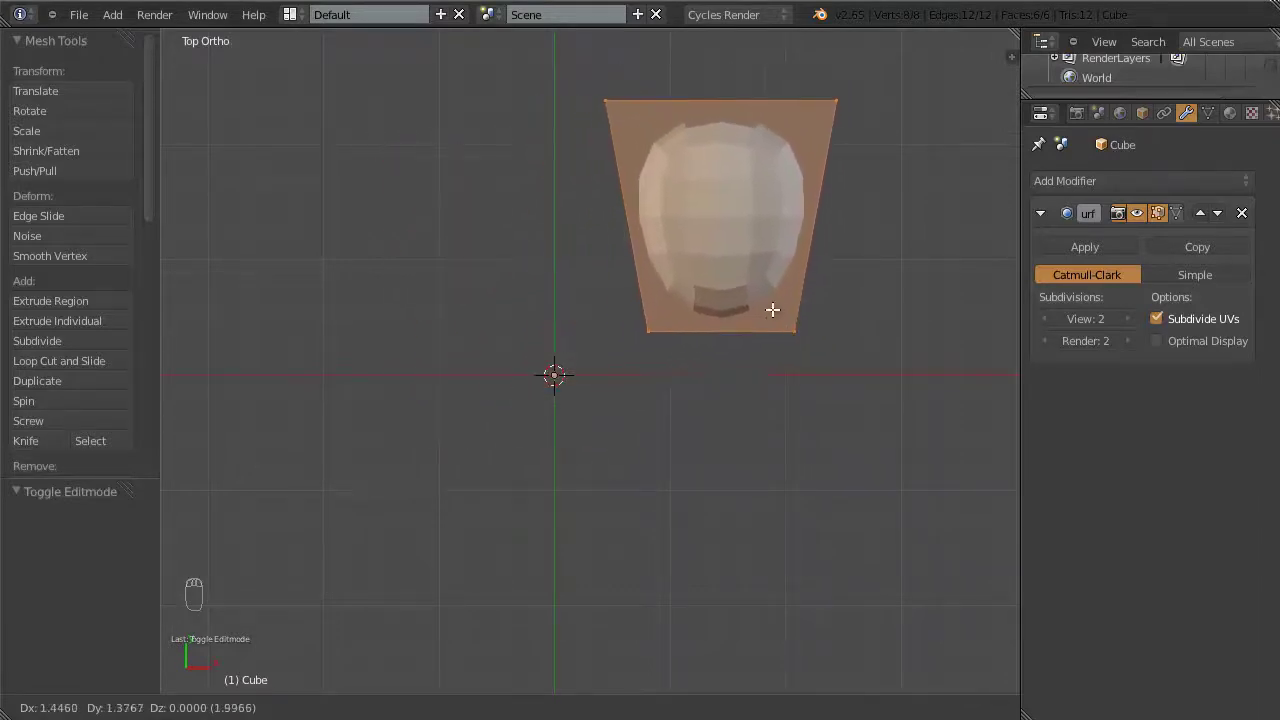
pyautogui.click(772, 310)
pyautogui.press('Tab')
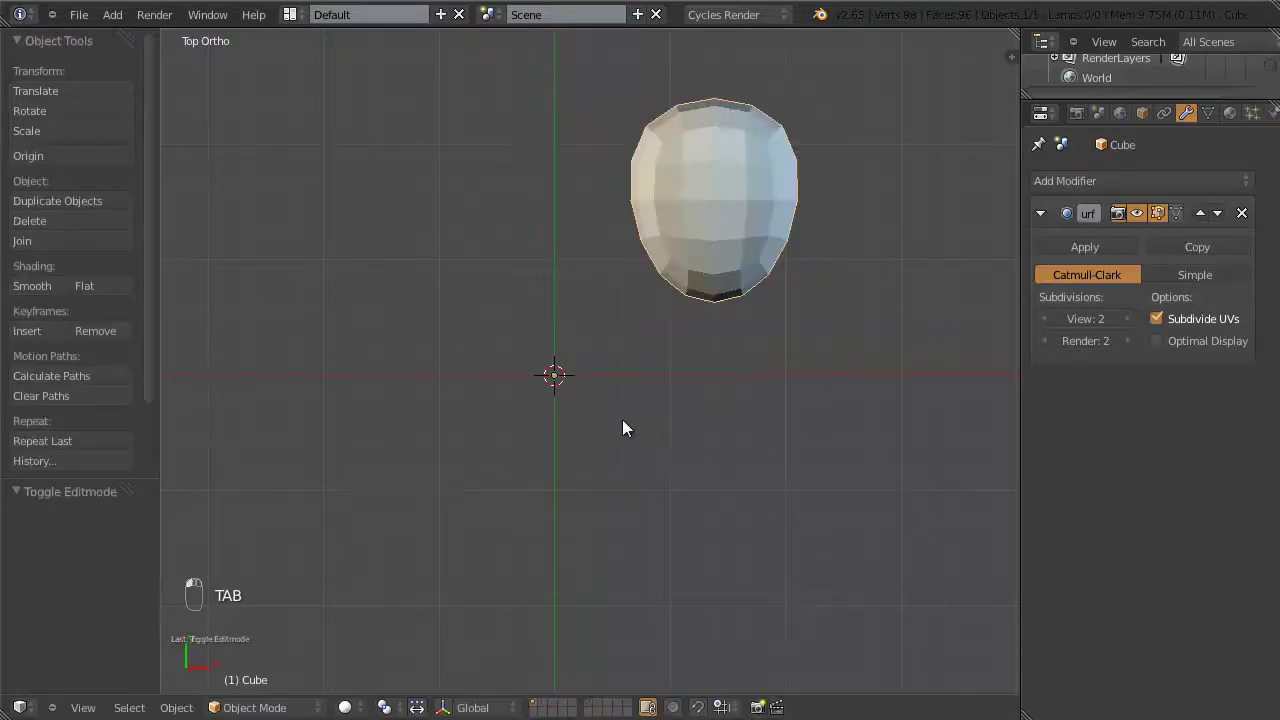
# Step: Try rotating and then scaling the egg-shaped object around its offset origin in Object Mode
pyautogui.keyDown('shift'); pyautogui.moveTo(622, 428); pyautogui.dragTo(586, 466, button='middle'); pyautogui.keyUp('shift')
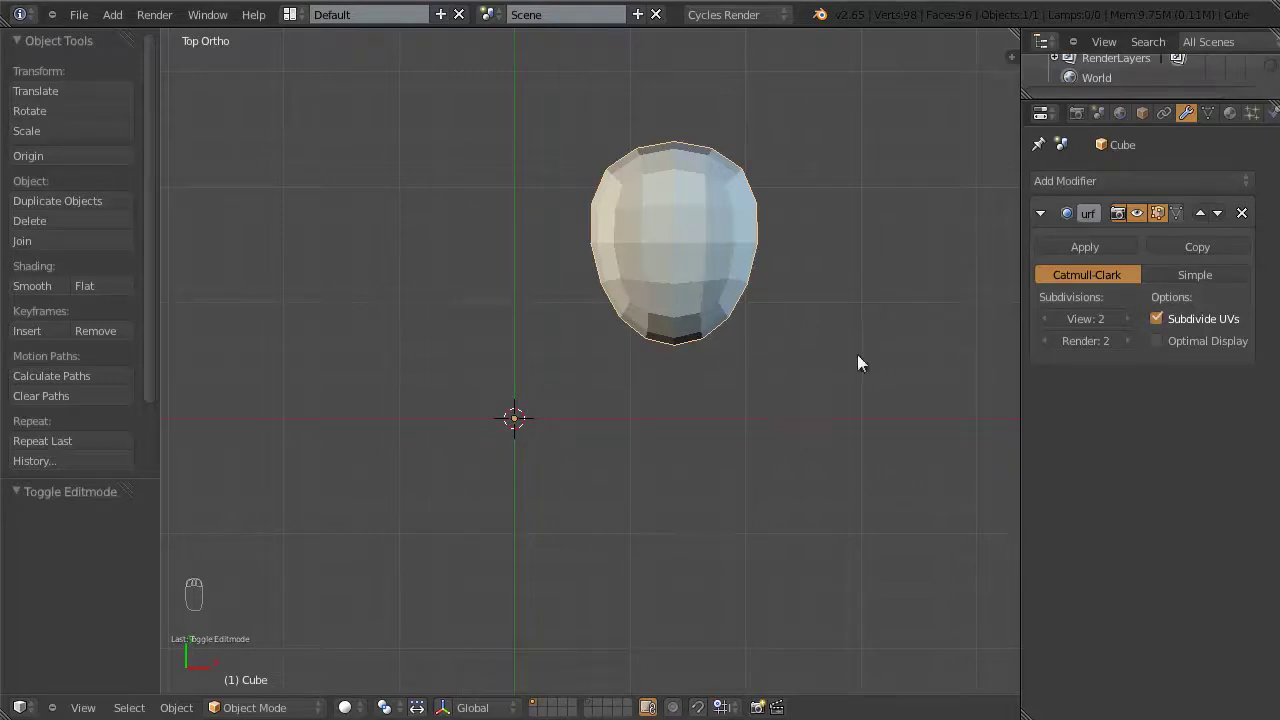
pyautogui.press('r')
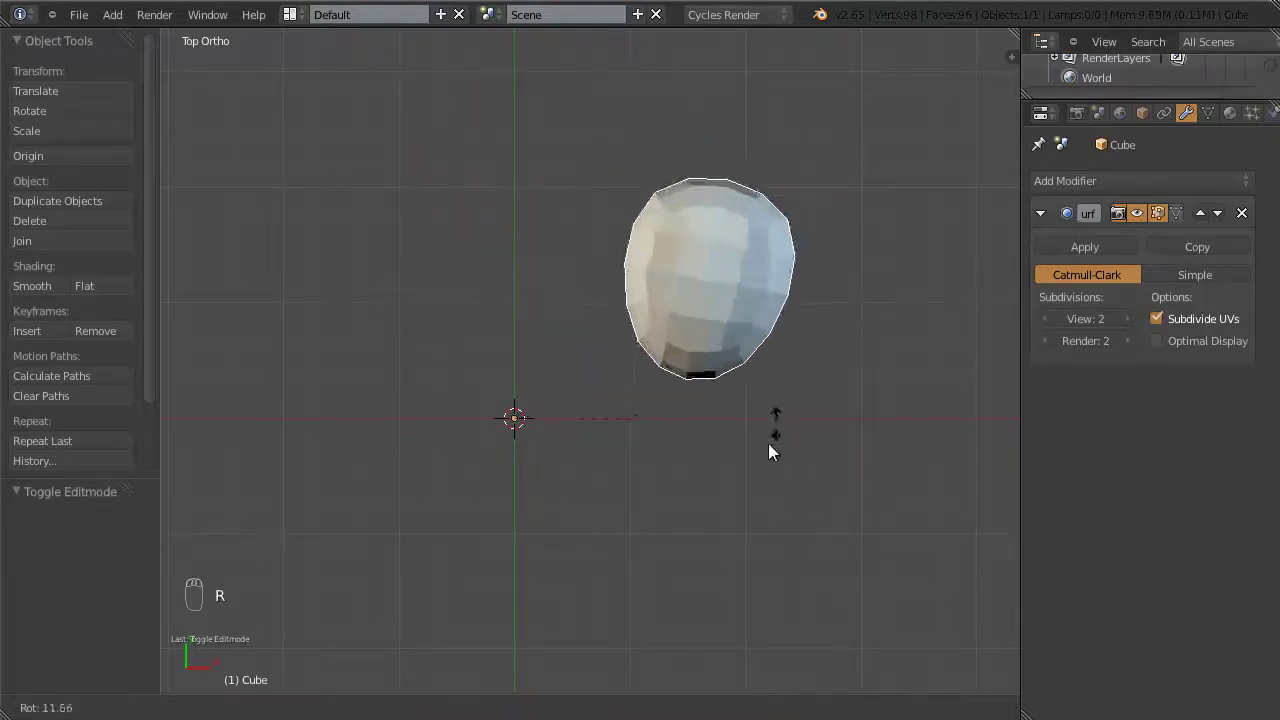
pyautogui.rightClick(768, 280)
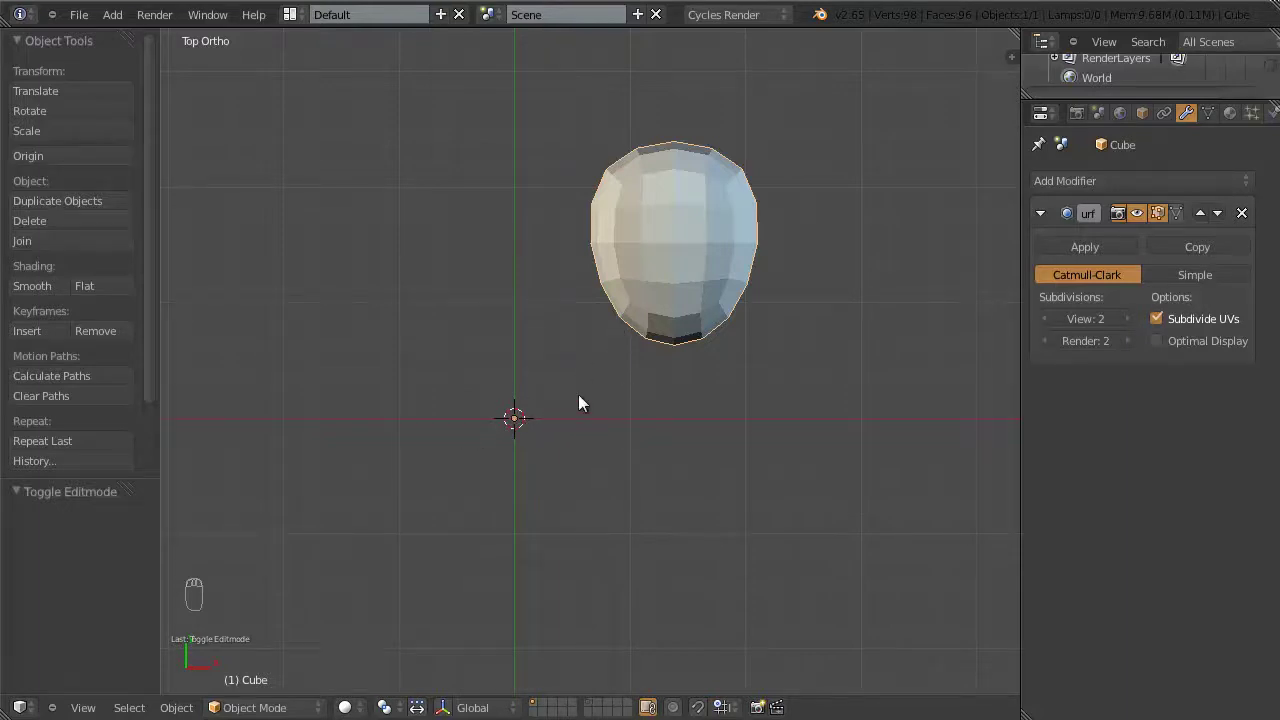
pyautogui.press('s')
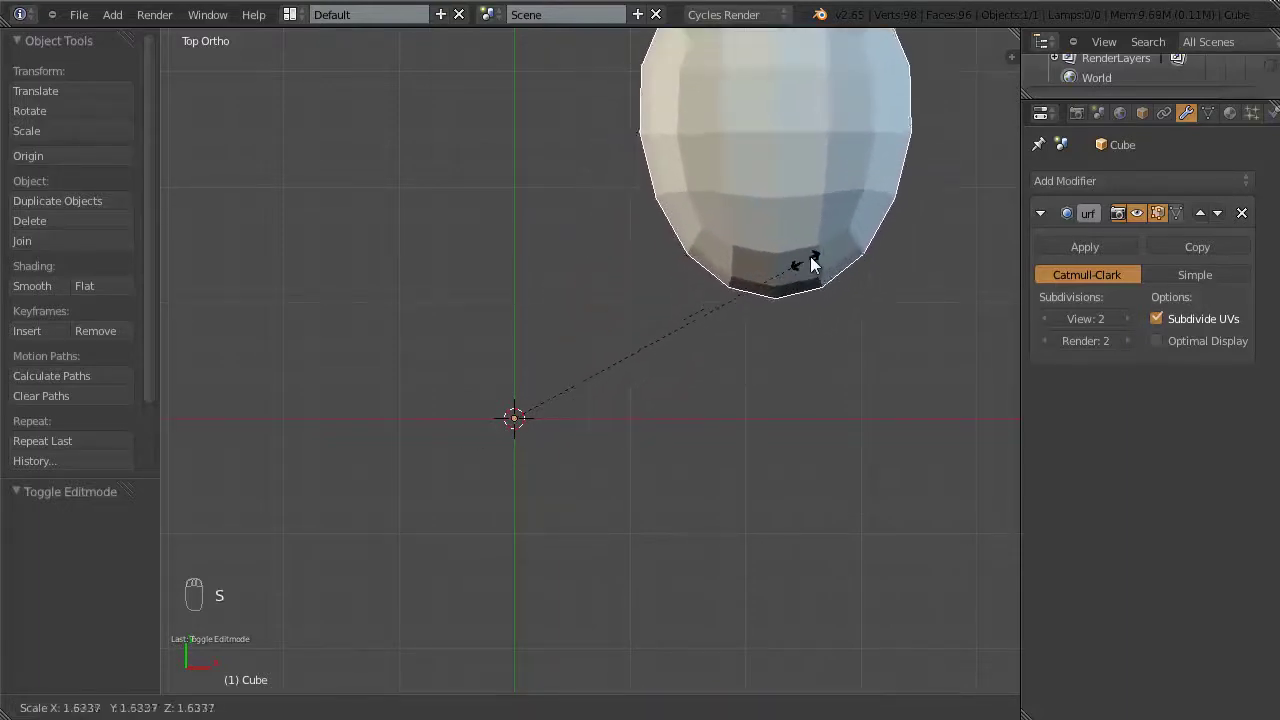
pyautogui.rightClick(753, 331)
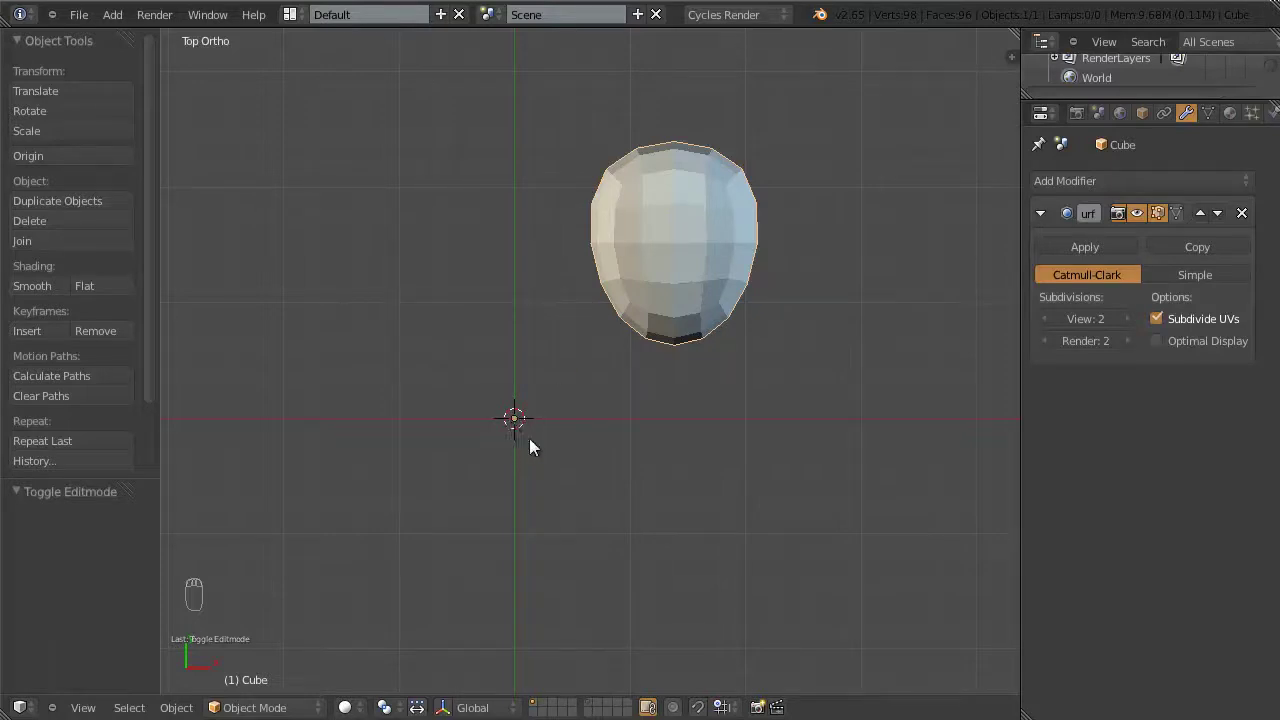
pyautogui.keyDown('shift'); pyautogui.moveTo(537, 447); pyautogui.dragTo(577, 447, button='middle'); pyautogui.keyUp('shift')
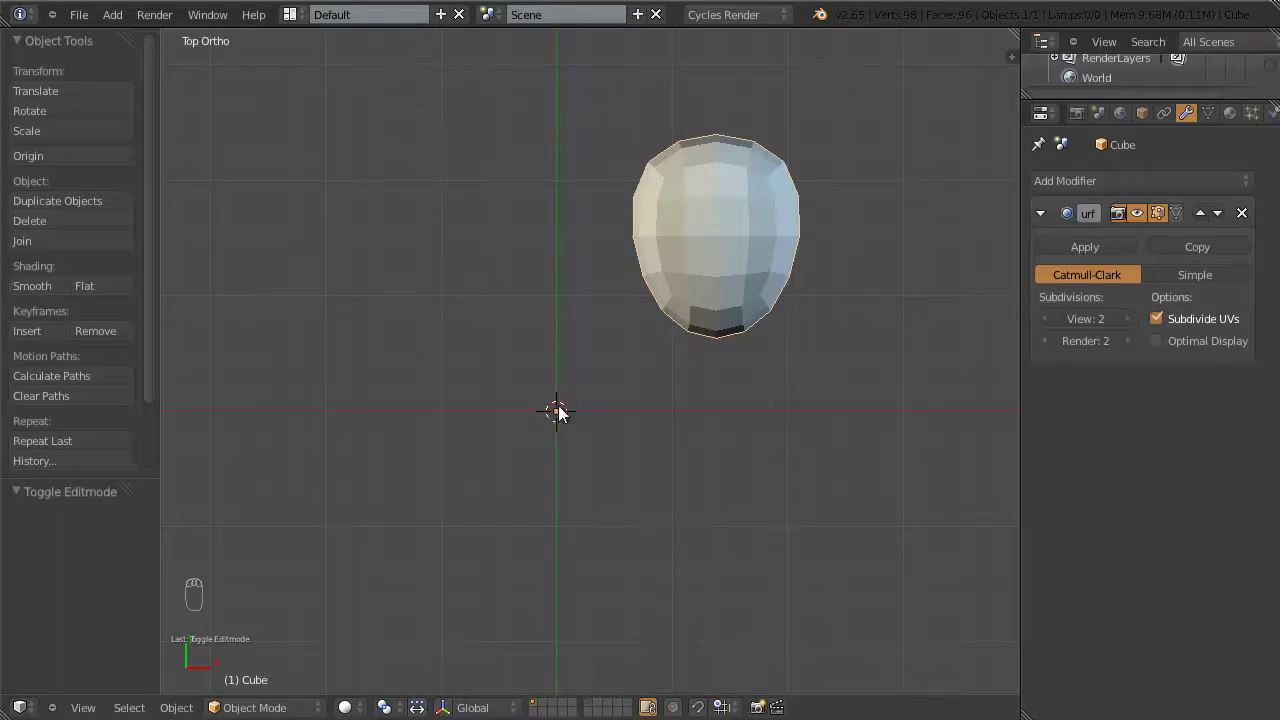
# Step: In Edit Mode, move the entire mesh about -1.385 in X and -0.693 in Y so its narrow end sits on the origin, returning to Object Mode
pyautogui.keyDown('shift'); pyautogui.moveTo(578, 425); pyautogui.dragTo(576, 441, button='middle'); pyautogui.keyUp('shift')
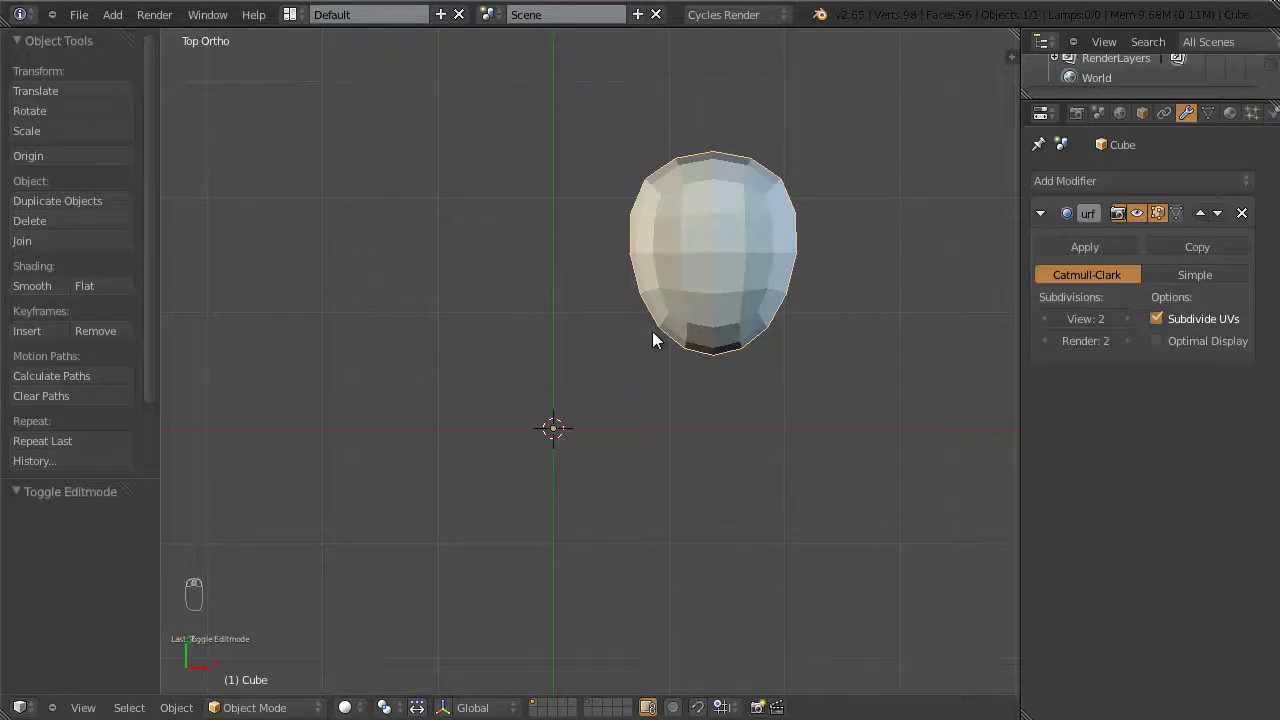
pyautogui.press('Tab')
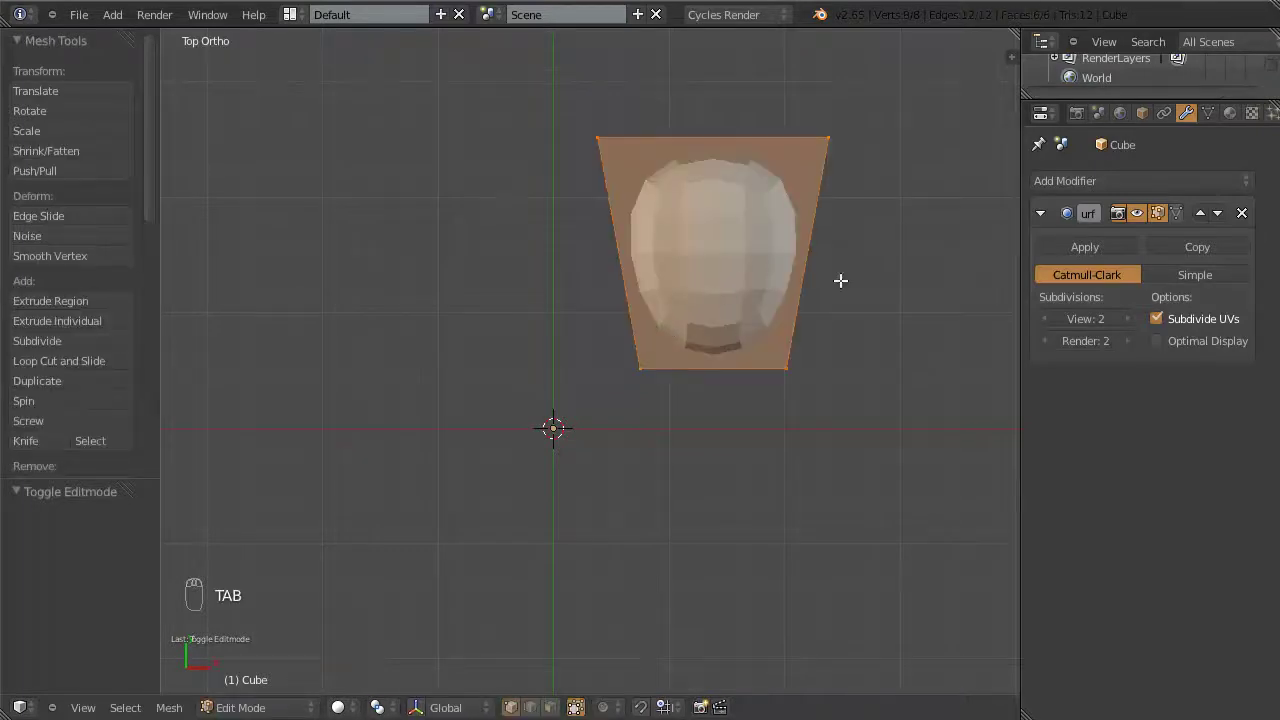
pyautogui.press('g')
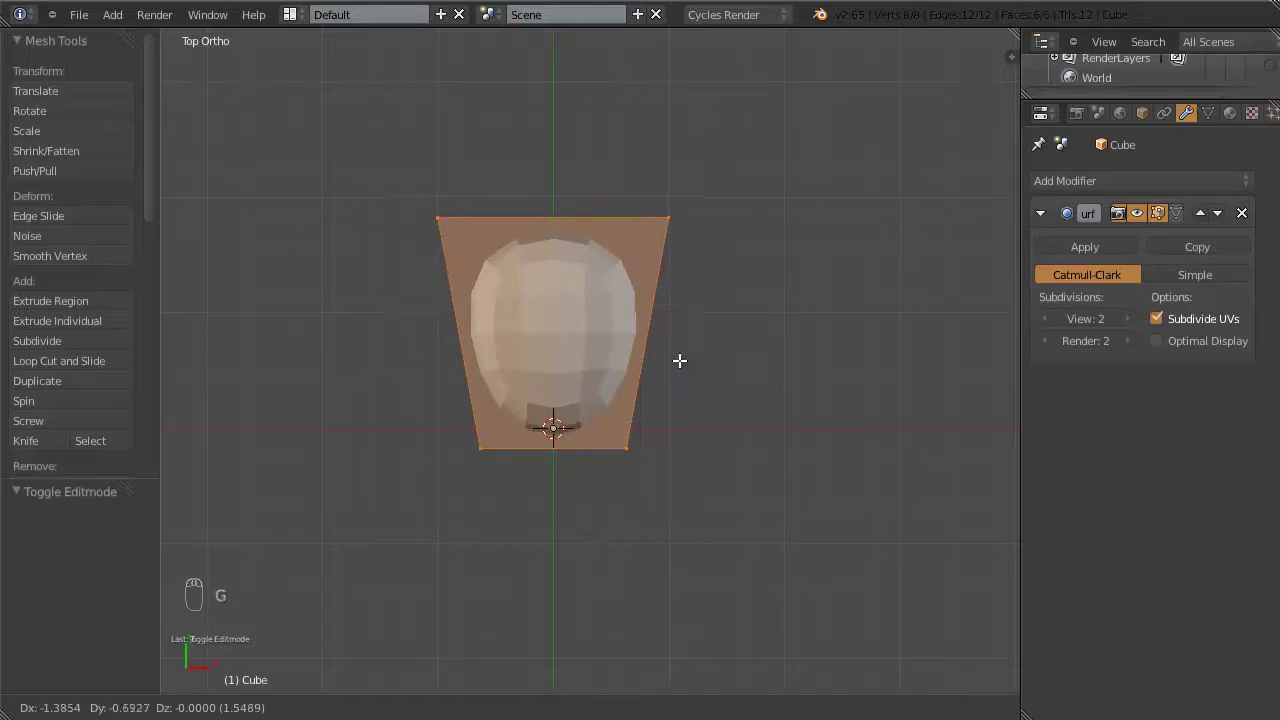
pyautogui.click(680, 360)
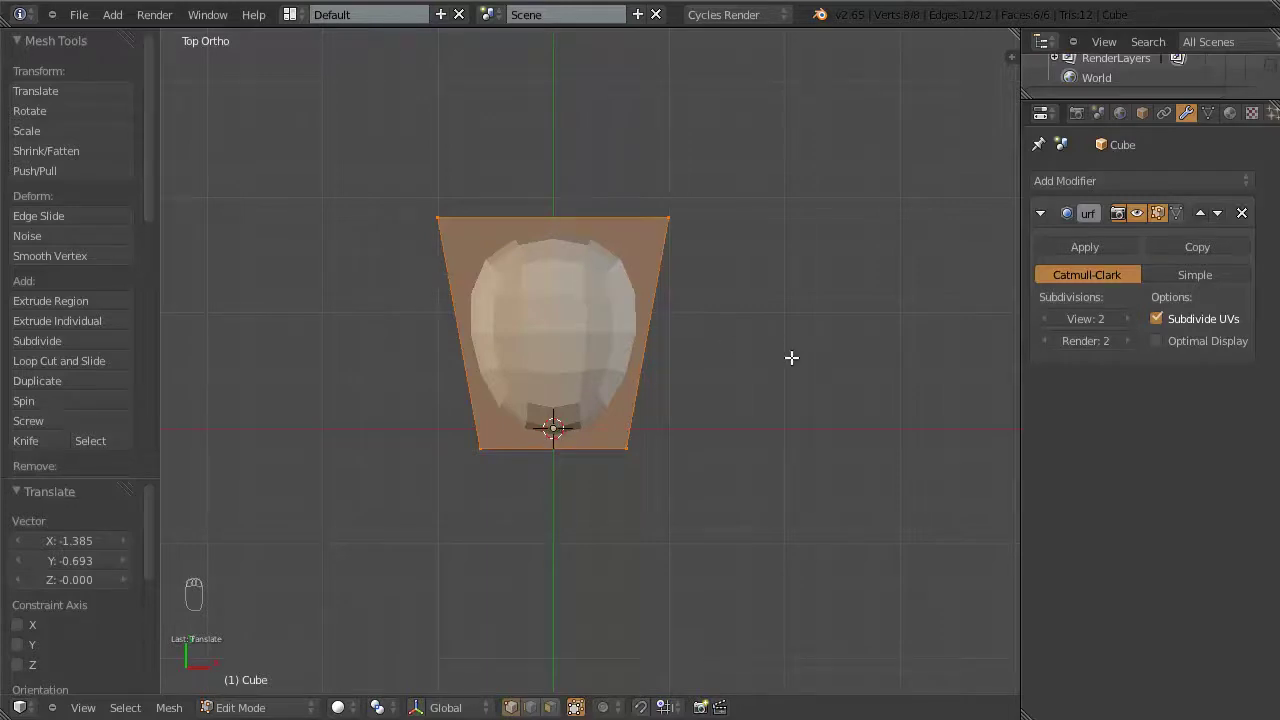
pyautogui.press('Tab')
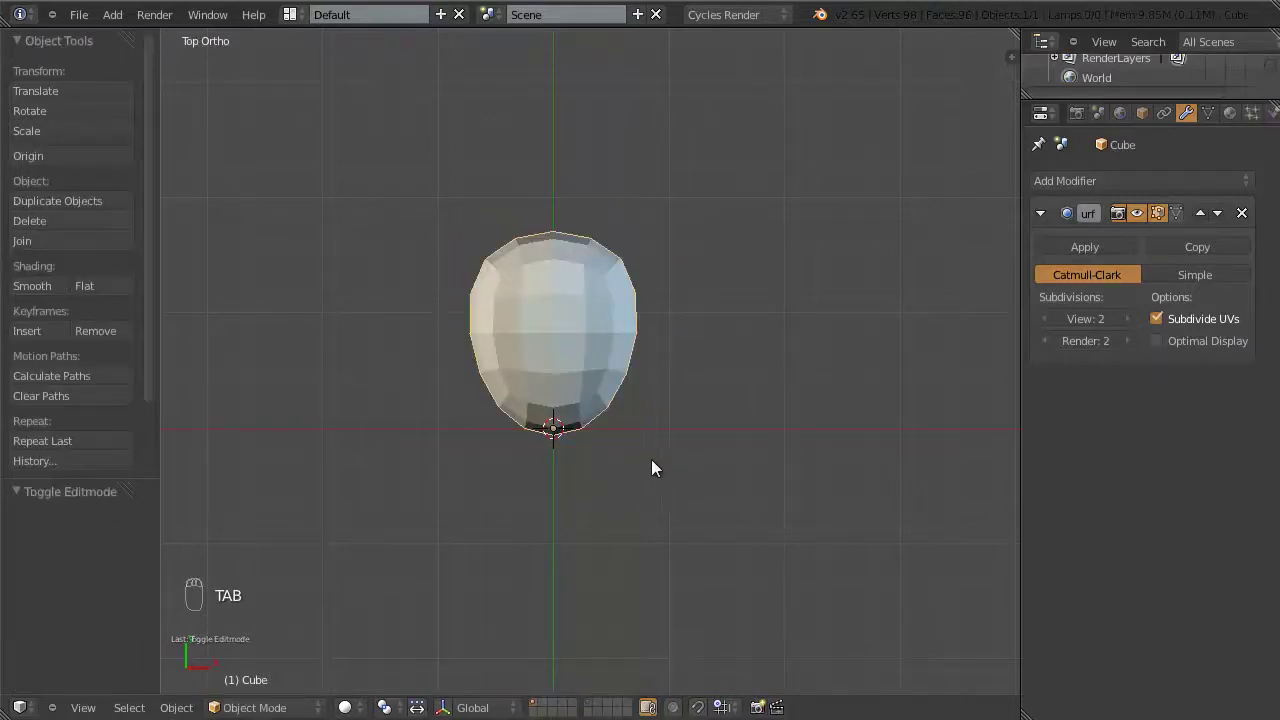
# Step: Examine the egg shape and its origin at the narrow end from several angles, finishing in top view
pyautogui.moveTo(651, 459); pyautogui.dragTo(558, 344, button='middle')
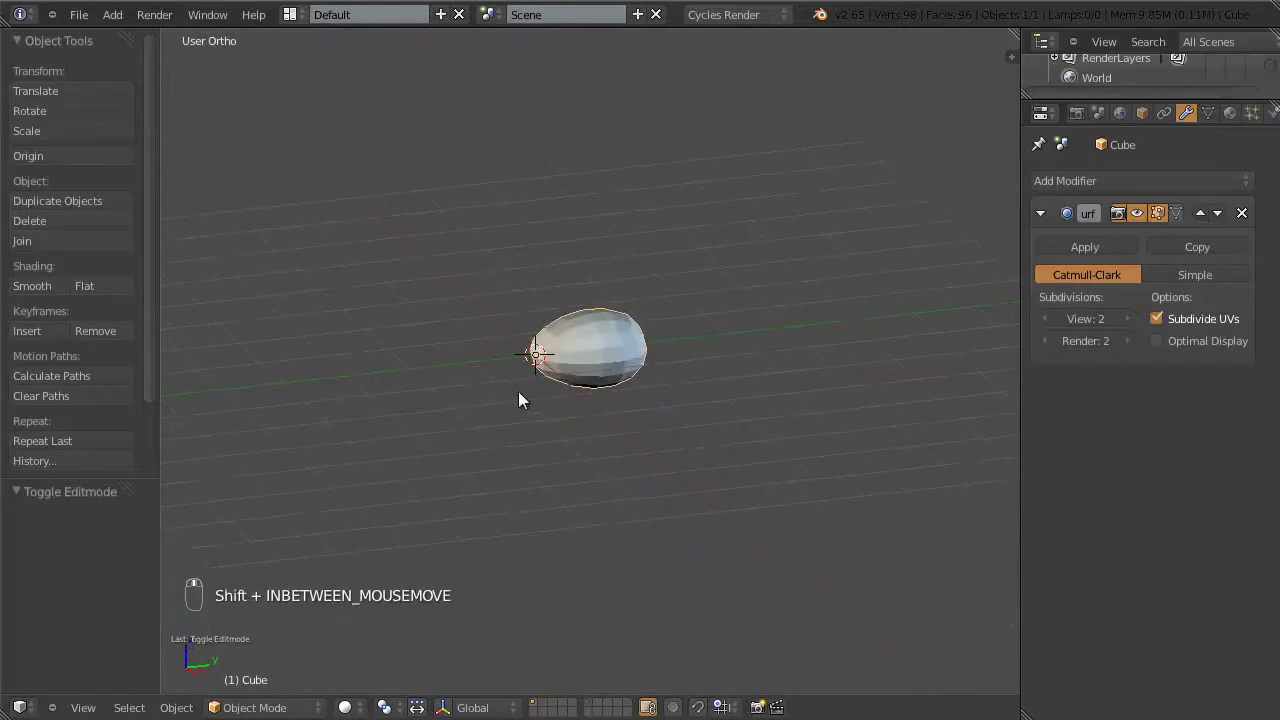
pyautogui.moveTo(519, 398); pyautogui.dragTo(419, 378, button='middle')
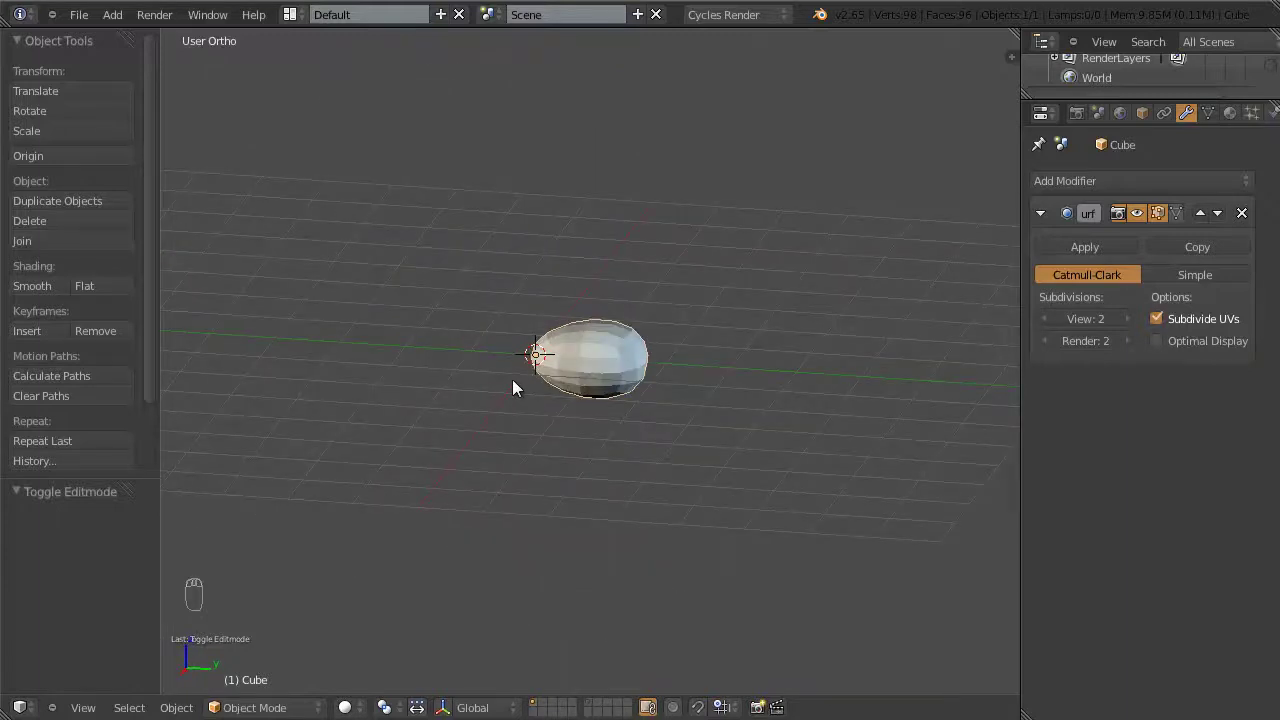
pyautogui.moveTo(579, 403); pyautogui.dragTo(602, 333, button='middle')
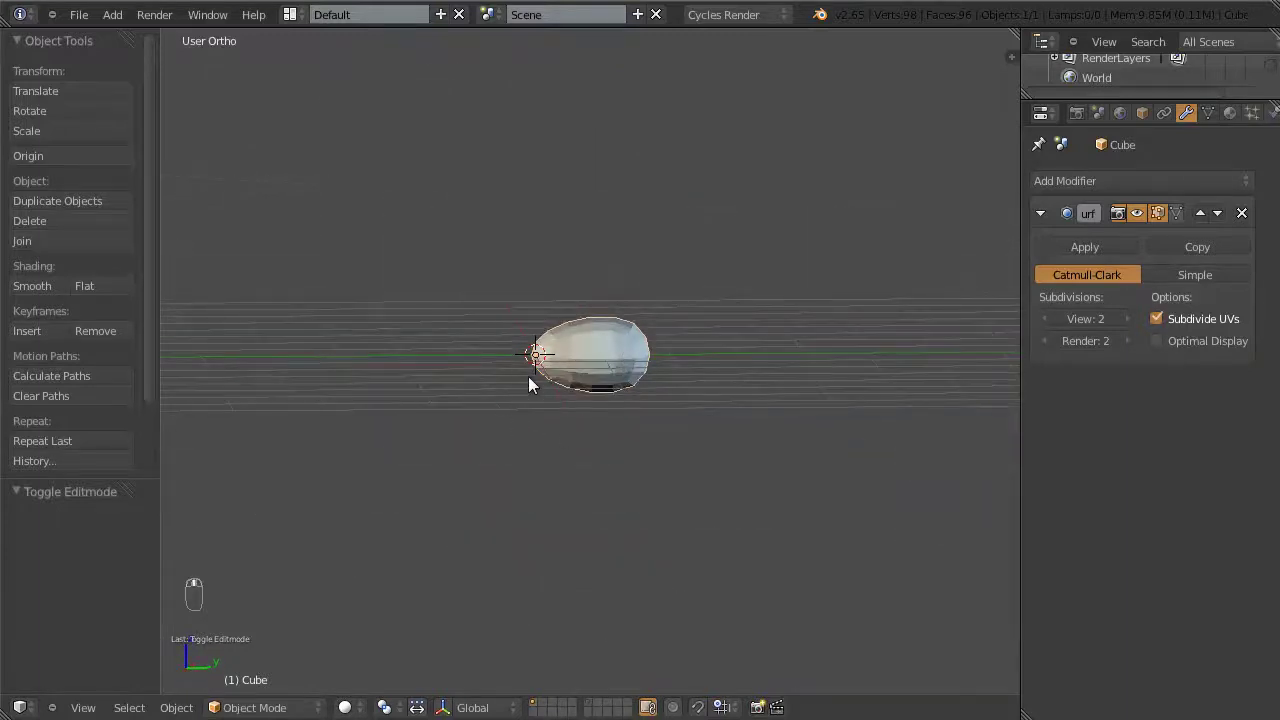
pyautogui.moveTo(529, 378); pyautogui.dragTo(462, 378, button='middle')
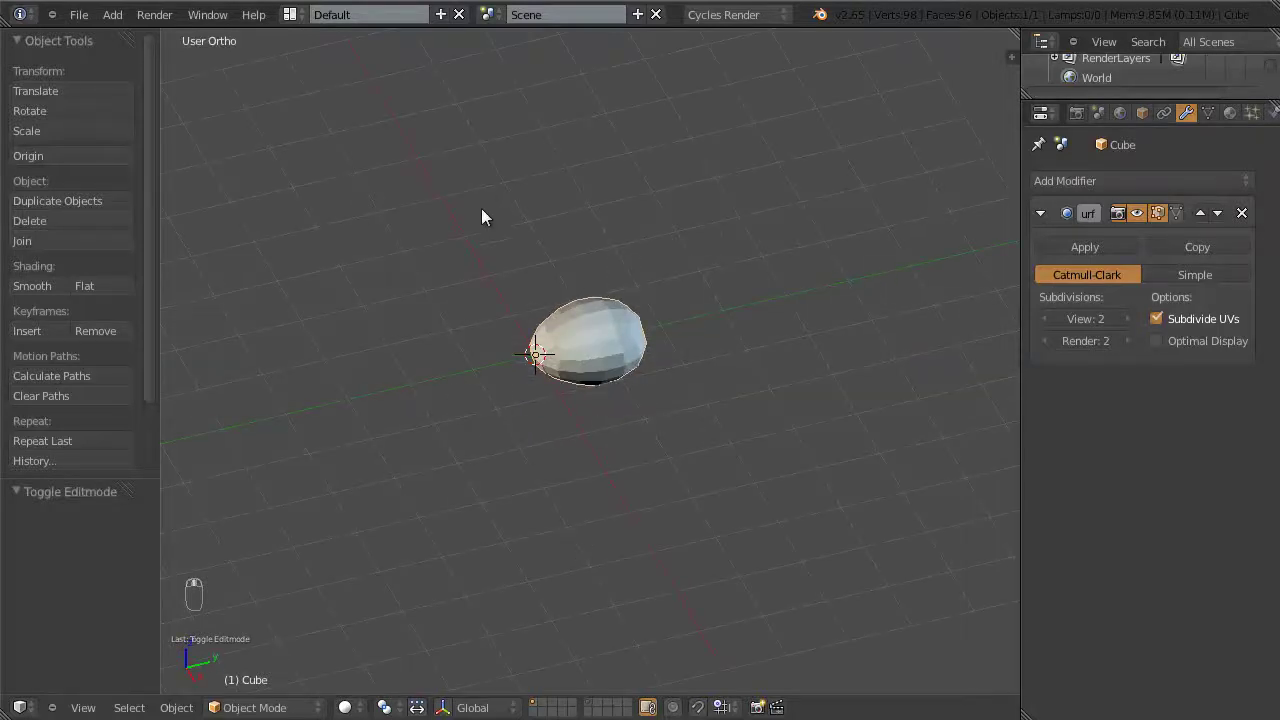
pyautogui.moveTo(626, 434); pyautogui.dragTo(770, 448, button='middle')
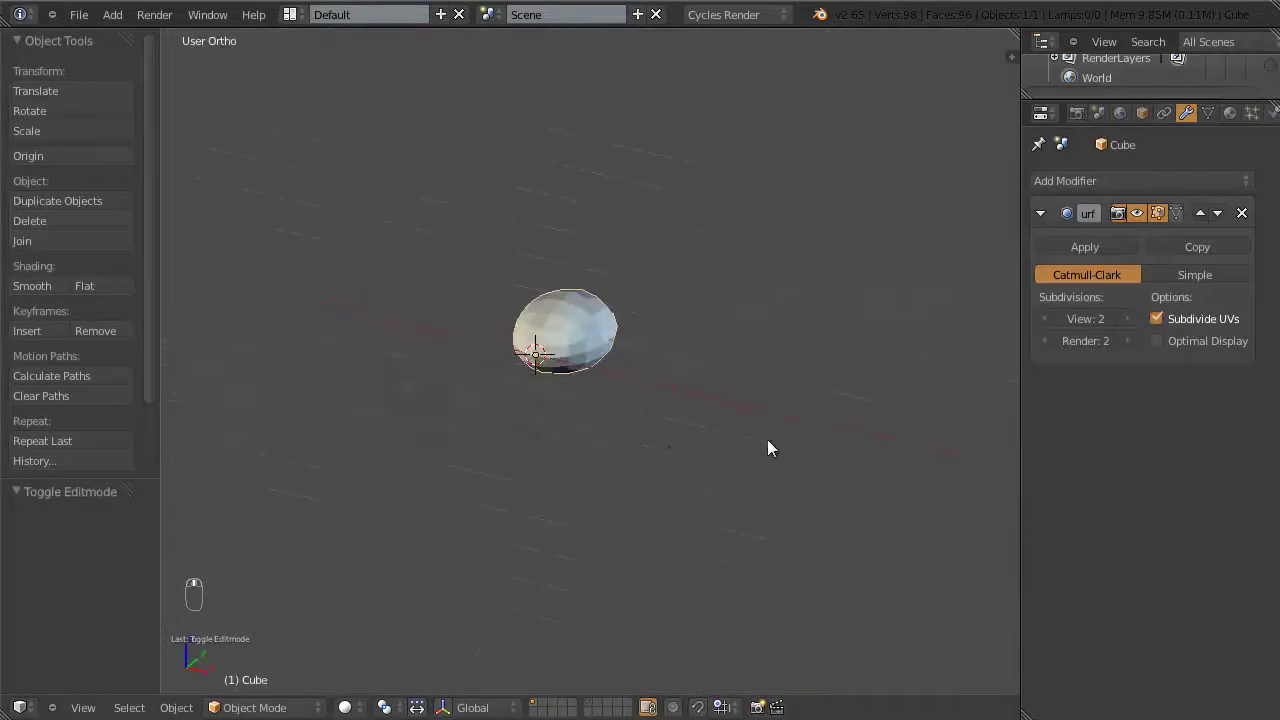
pyautogui.moveTo(657, 456); pyautogui.dragTo(598, 512, button='middle')
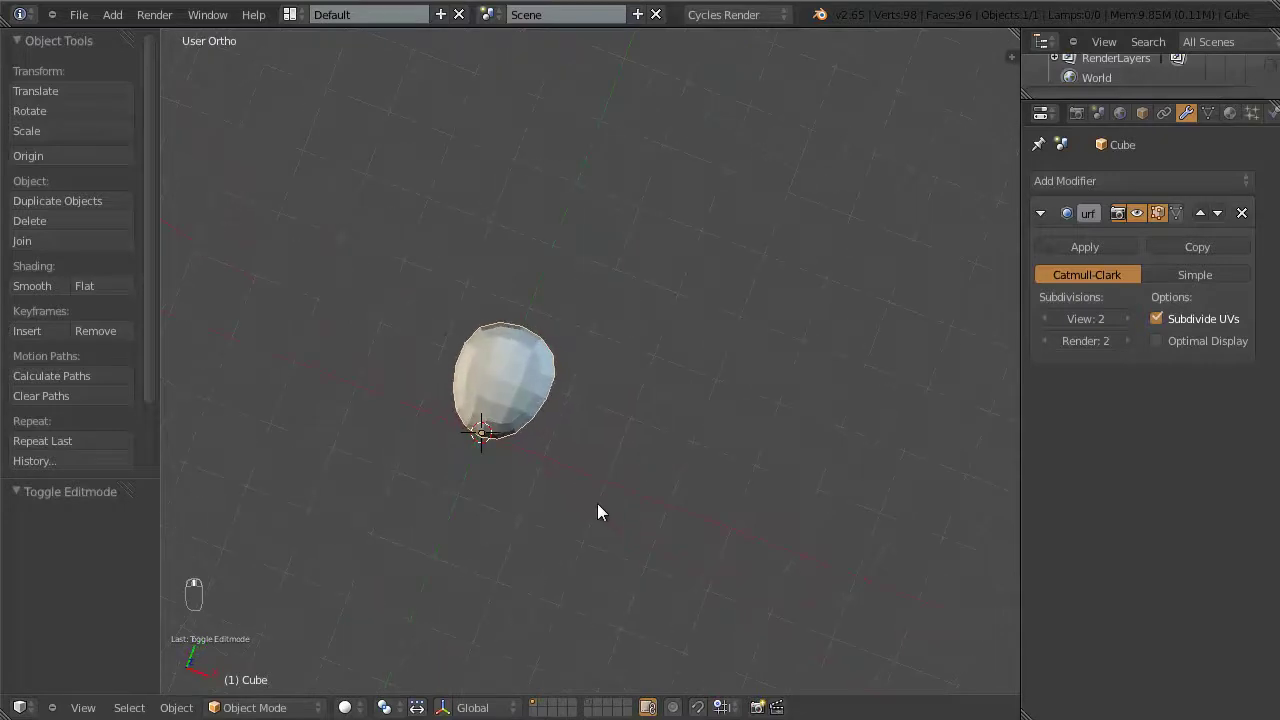
pyautogui.press('KP_7')
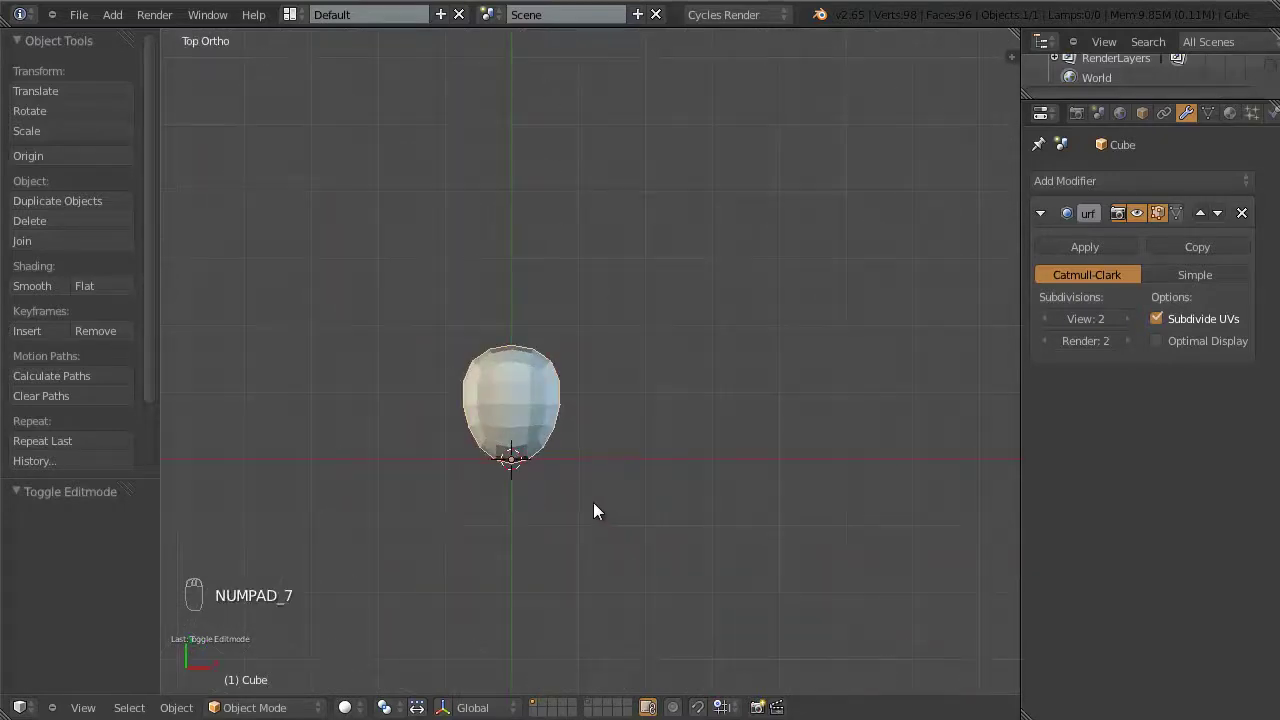
pyautogui.keyDown('shift'); pyautogui.moveTo(593, 502); pyautogui.dragTo(614, 474, button='middle'); pyautogui.keyUp('shift')
pyautogui.scroll(3, 743, 432)
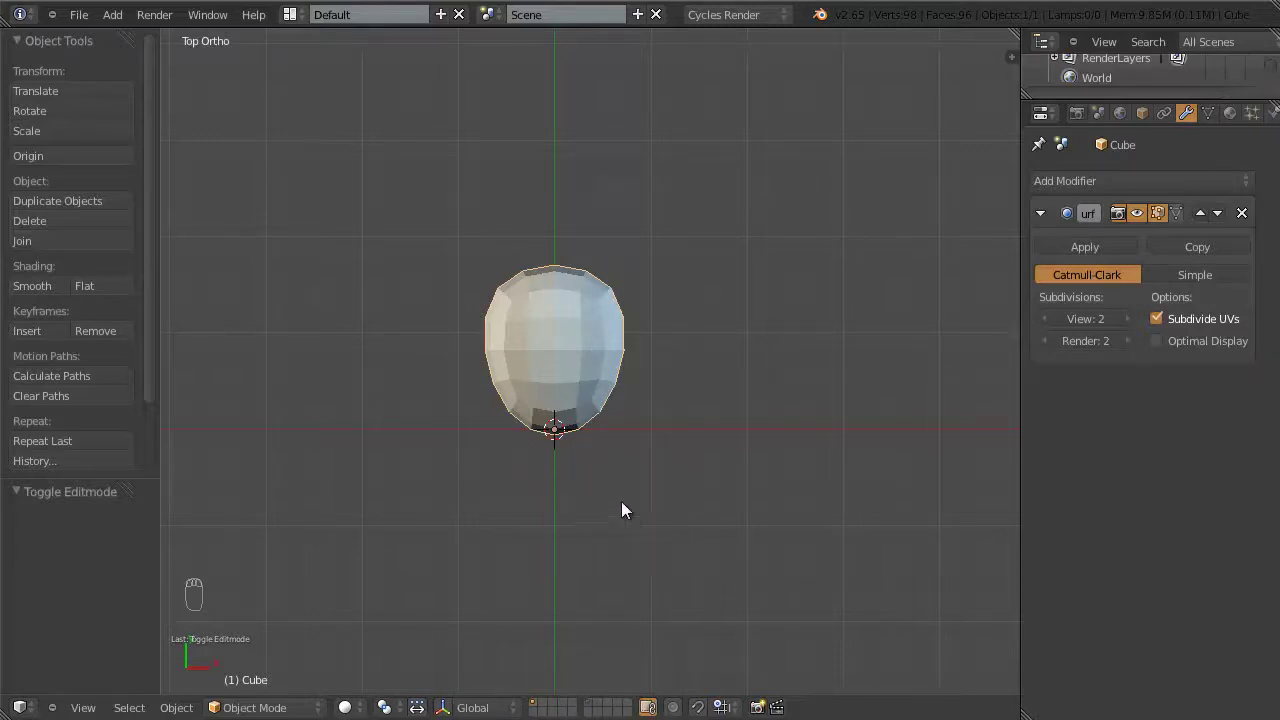
# Step: Try a free trackball rotation of the whole mesh in Edit Mode, inspect it in Object Mode, and undo the rotation
pyautogui.moveTo(634, 500); pyautogui.dragTo(669, 432, button='middle')
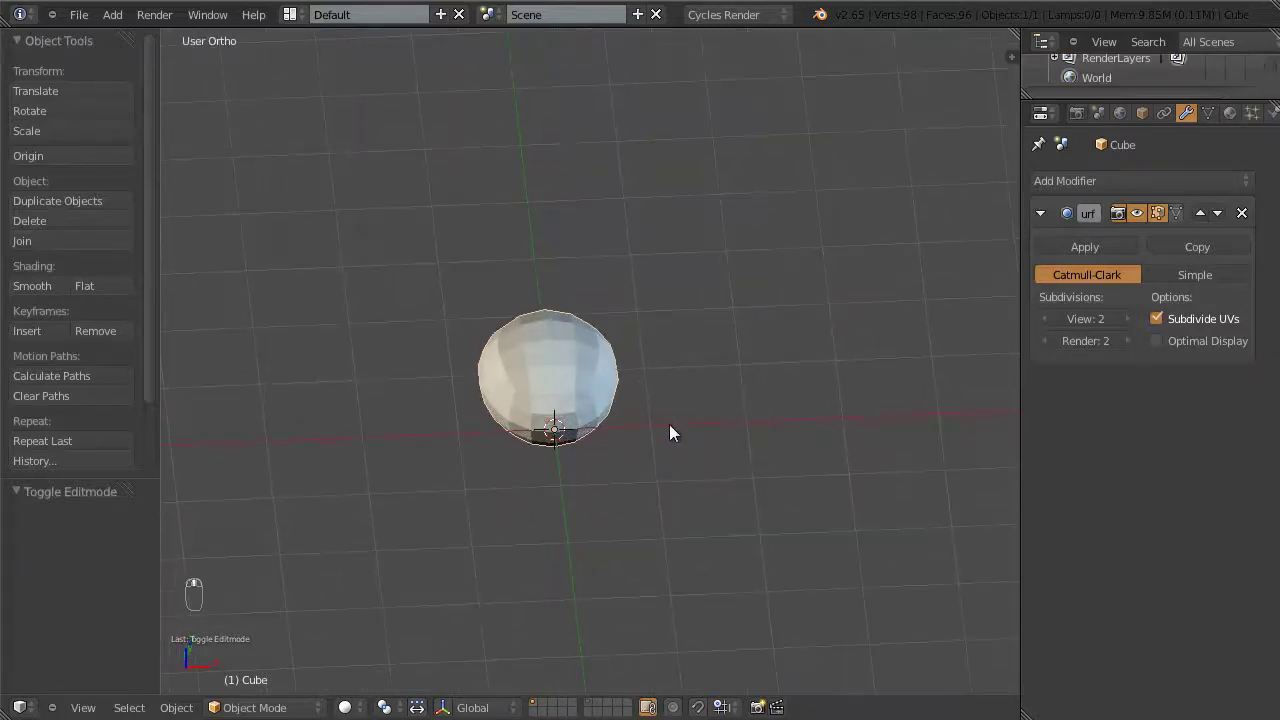
pyautogui.press('Tab')
pyautogui.press('r')
pyautogui.press('r')
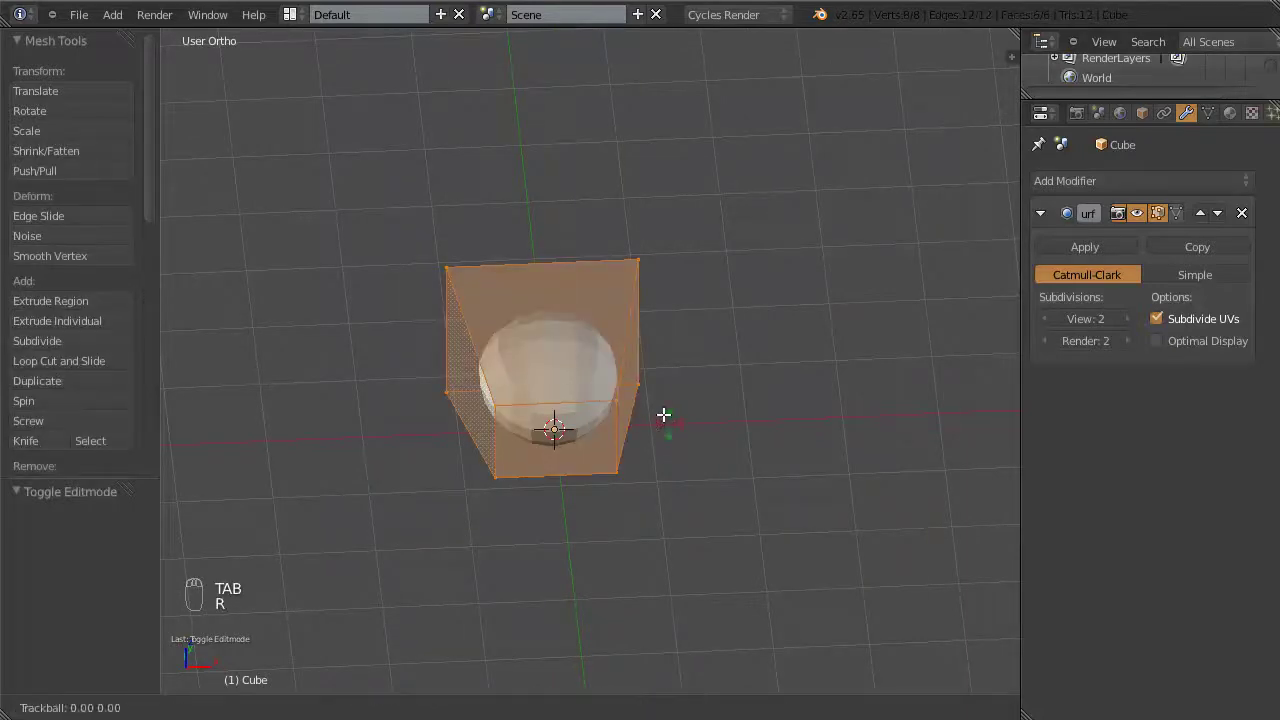
pyautogui.press('Tab')
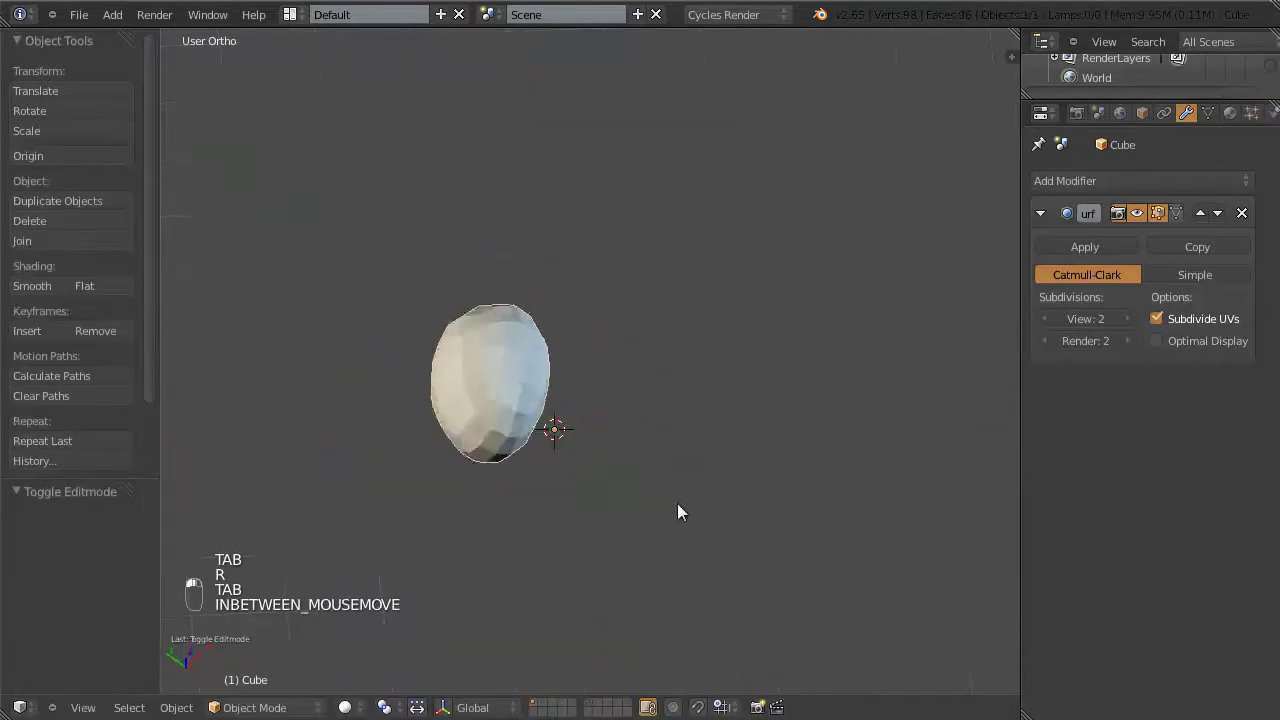
pyautogui.moveTo(677, 503); pyautogui.dragTo(562, 428, button='middle')
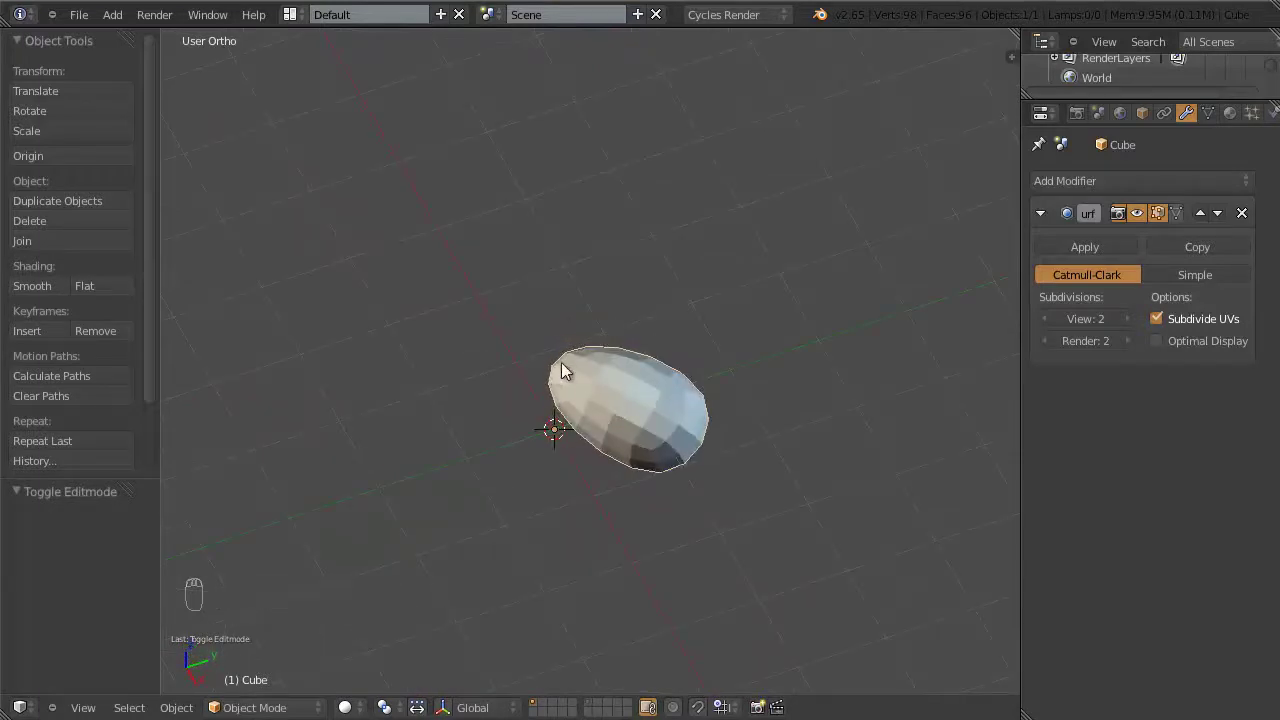
pyautogui.moveTo(562, 371); pyautogui.dragTo(580, 457, button='middle')
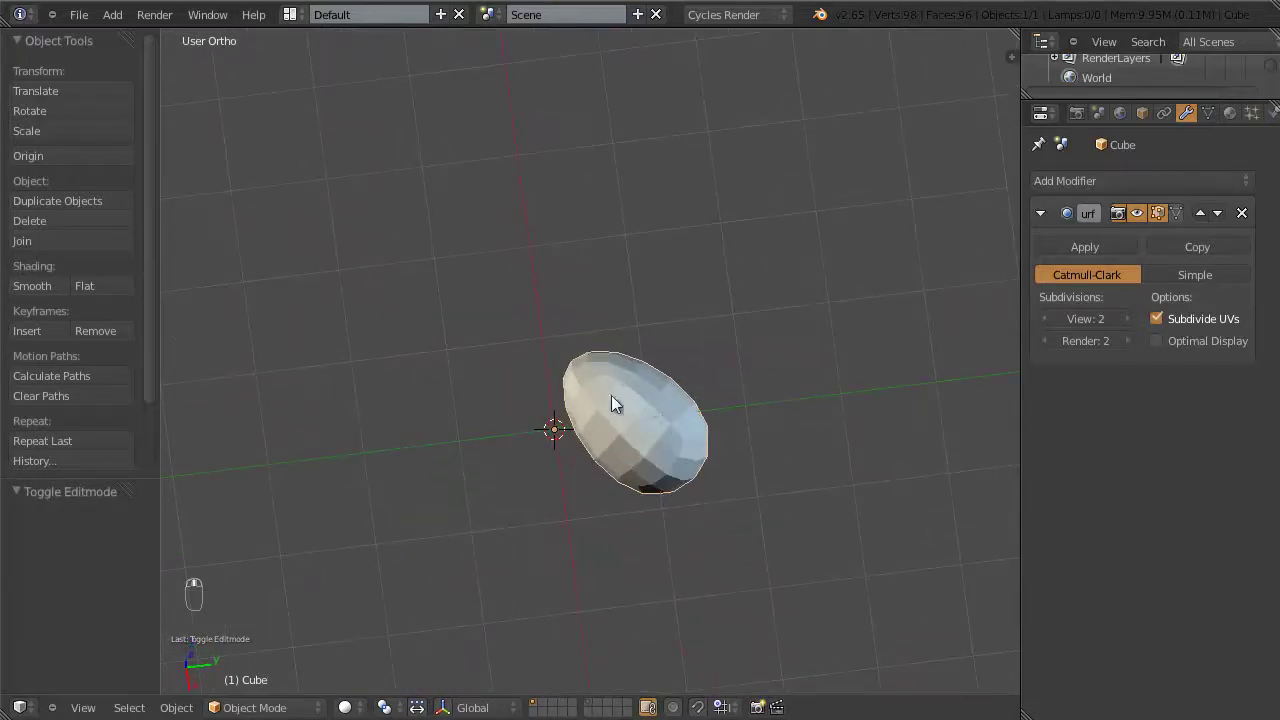
pyautogui.press('KP_7')
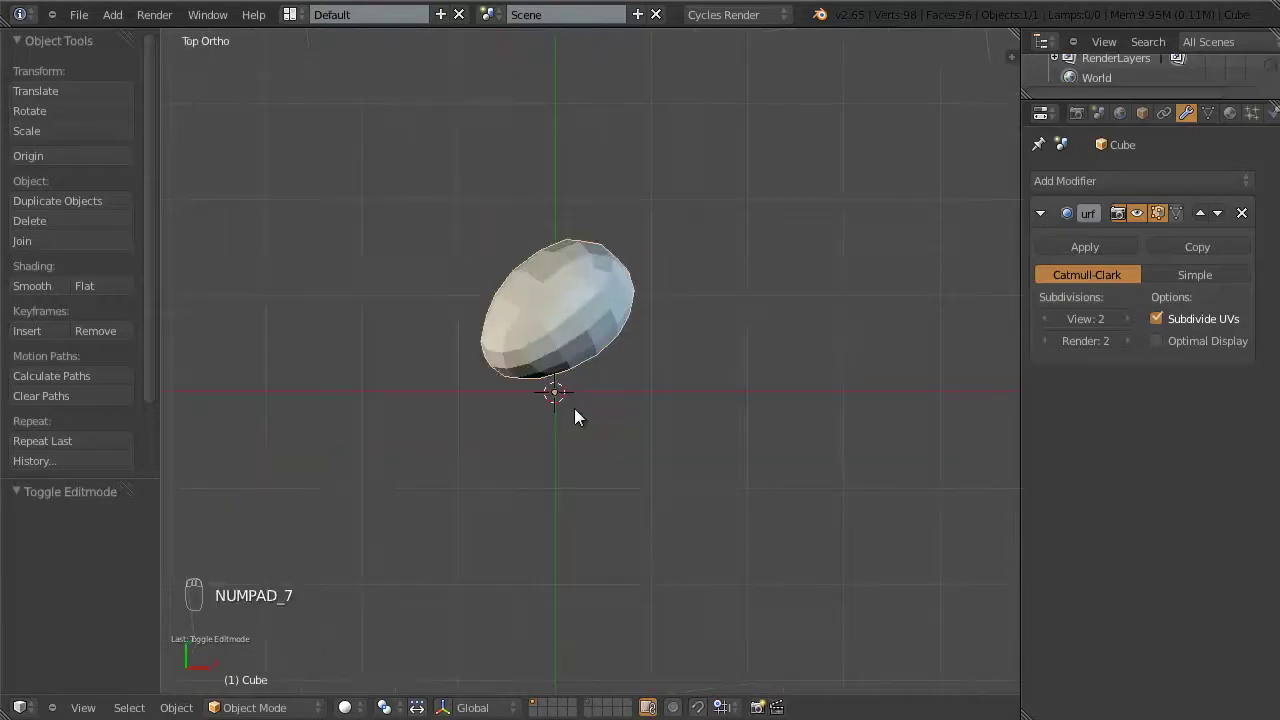
pyautogui.hotkey('ctrl', 'z')
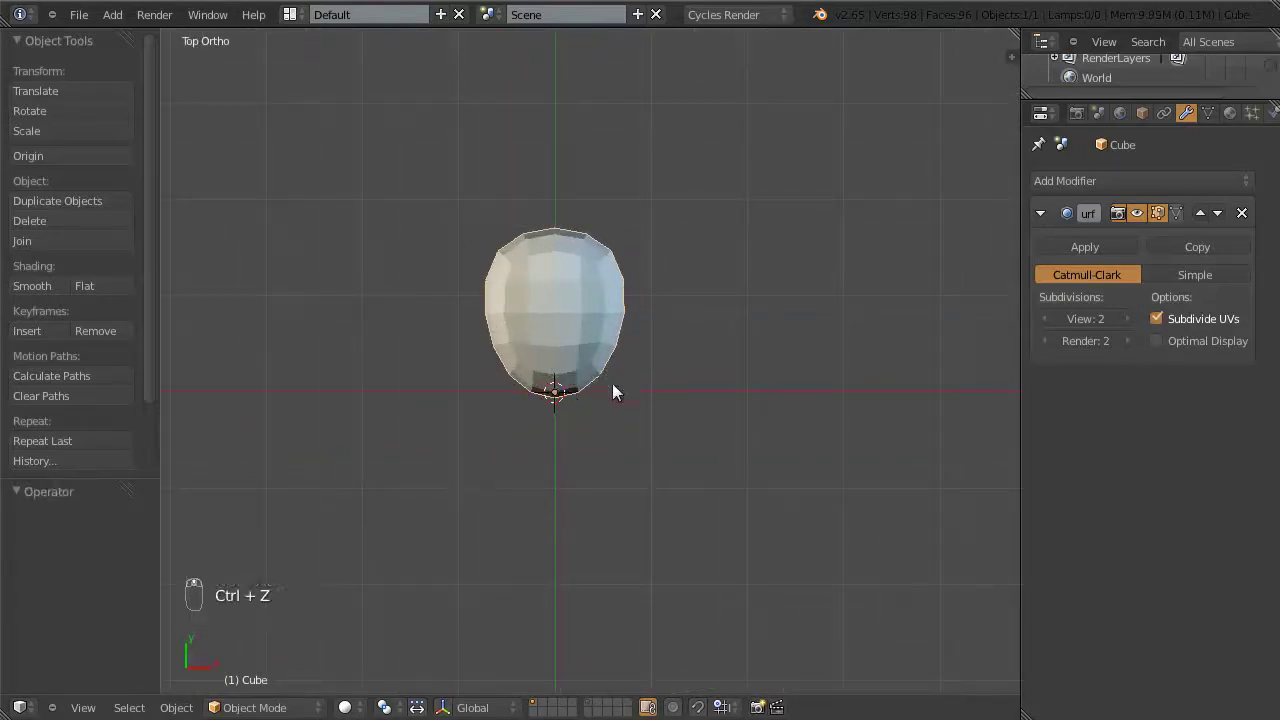
# Step: Apply smooth shading to the egg-shaped object
pyautogui.keyDown('shift'); pyautogui.moveTo(611, 389); pyautogui.dragTo(629, 420, button='middle'); pyautogui.keyUp('shift')
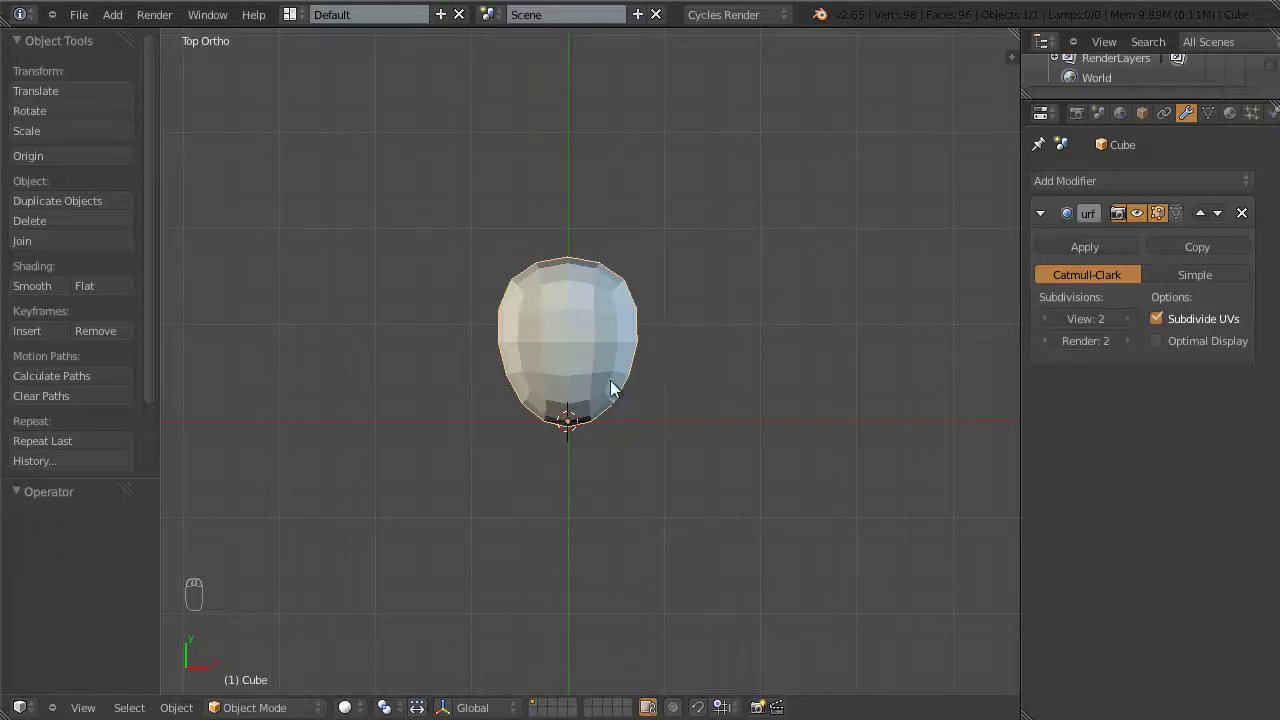
pyautogui.moveTo(611, 380); pyautogui.dragTo(661, 430, button='middle')
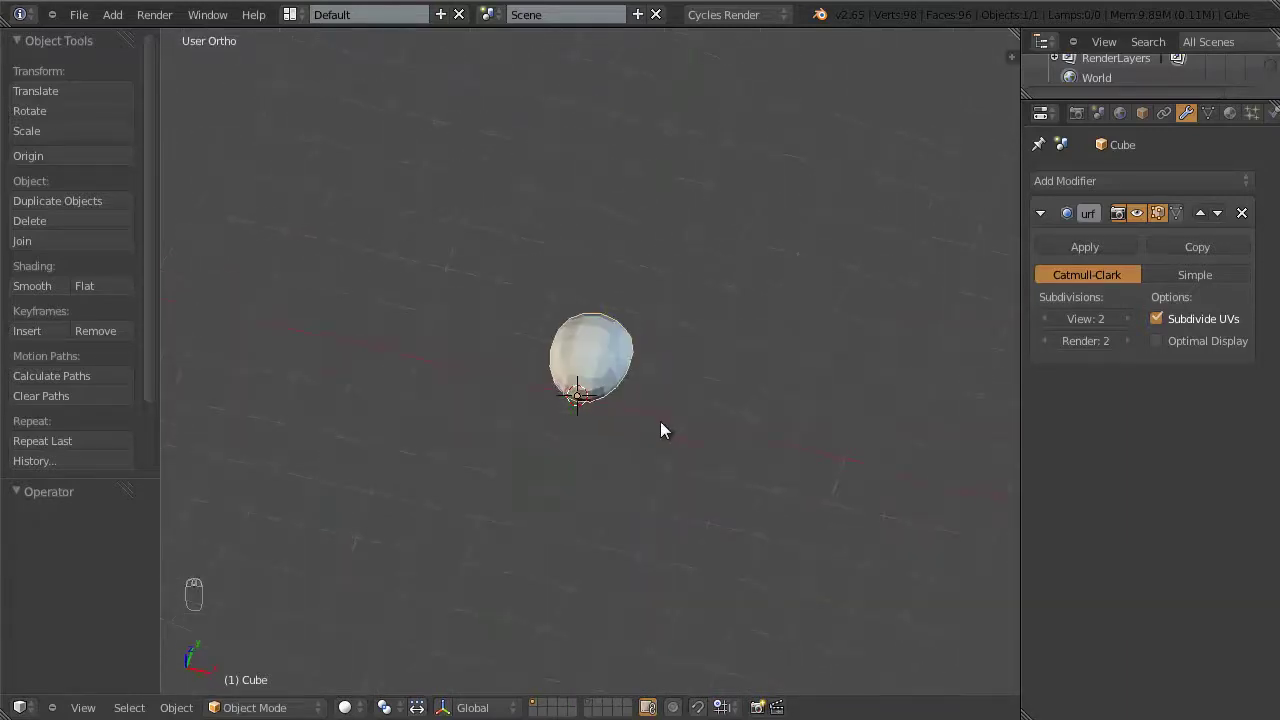
pyautogui.moveTo(543, 410); pyautogui.dragTo(637, 366, button='middle')
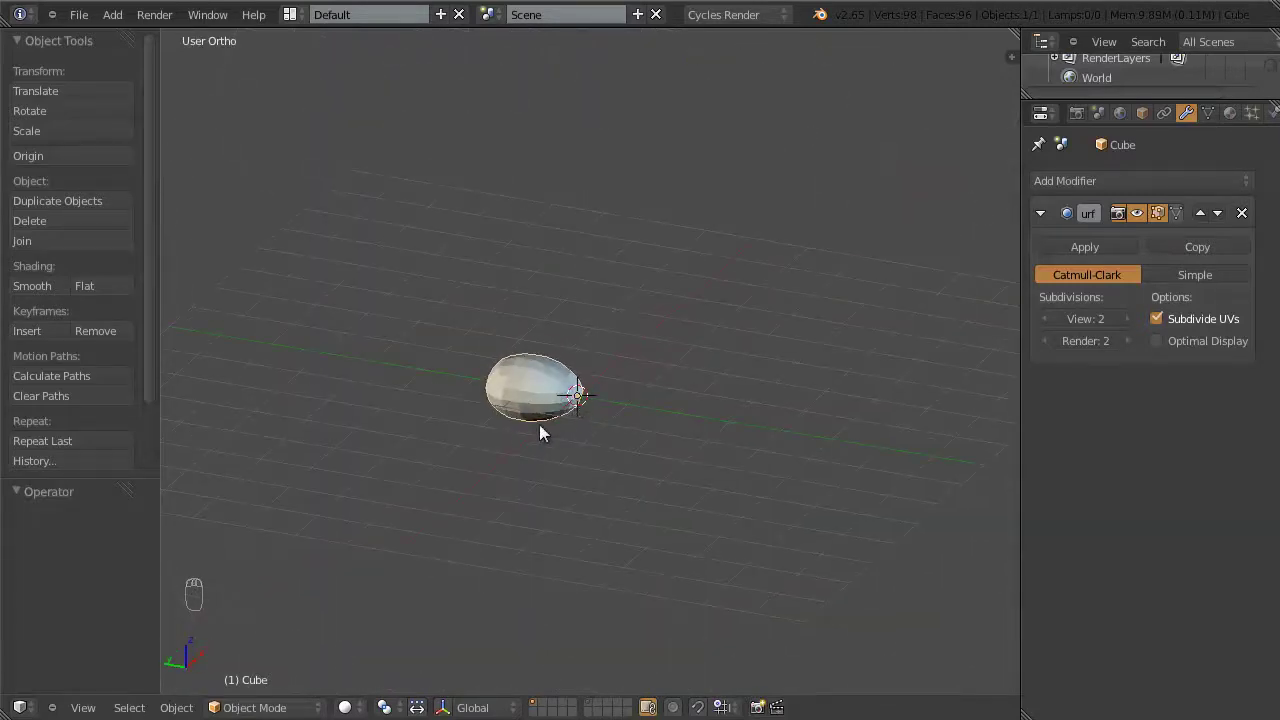
pyautogui.moveTo(668, 418); pyautogui.dragTo(407, 419, button='middle')
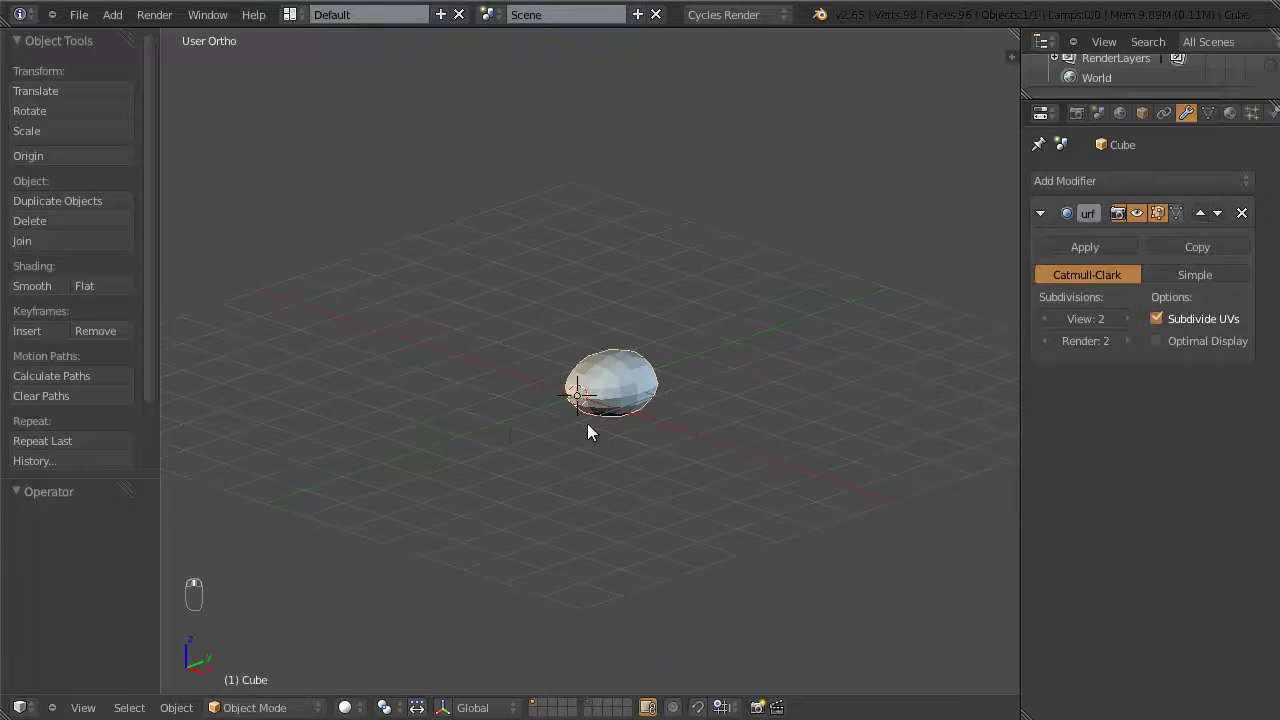
pyautogui.moveTo(587, 423); pyautogui.dragTo(574, 500, button='middle')
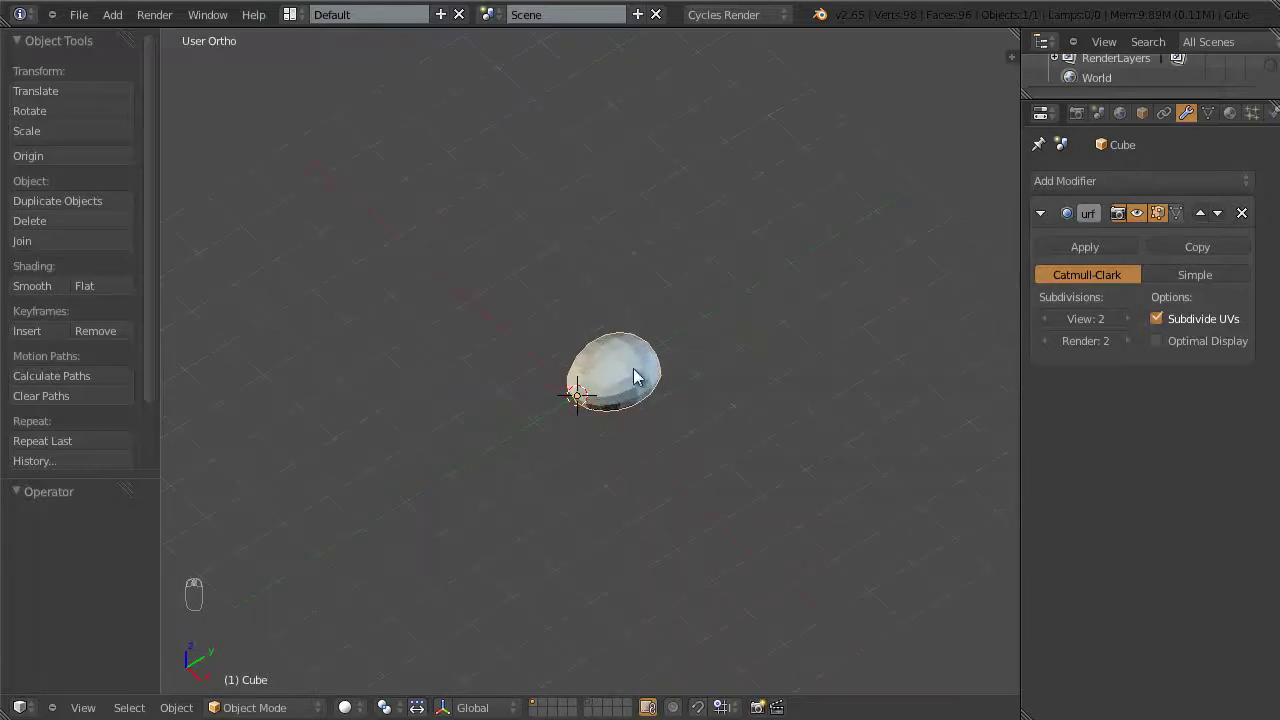
pyautogui.click(30, 286)
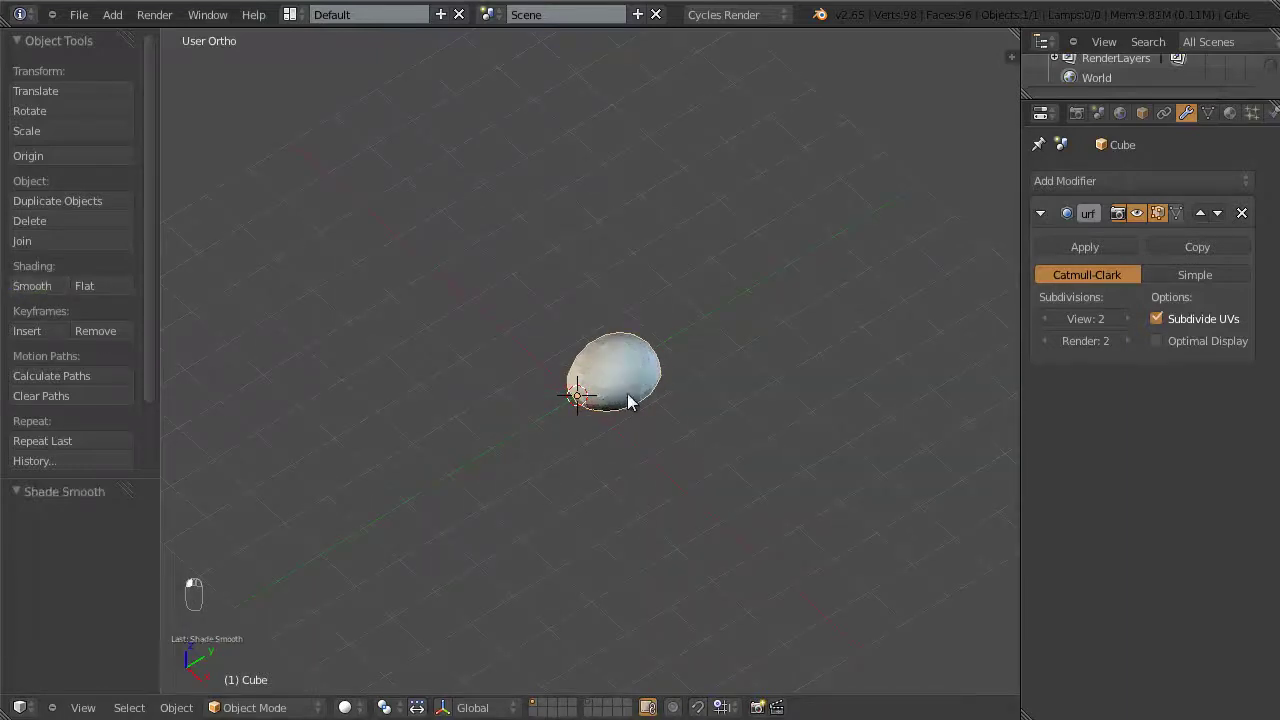
pyautogui.moveTo(628, 400); pyautogui.dragTo(551, 340, button='middle')
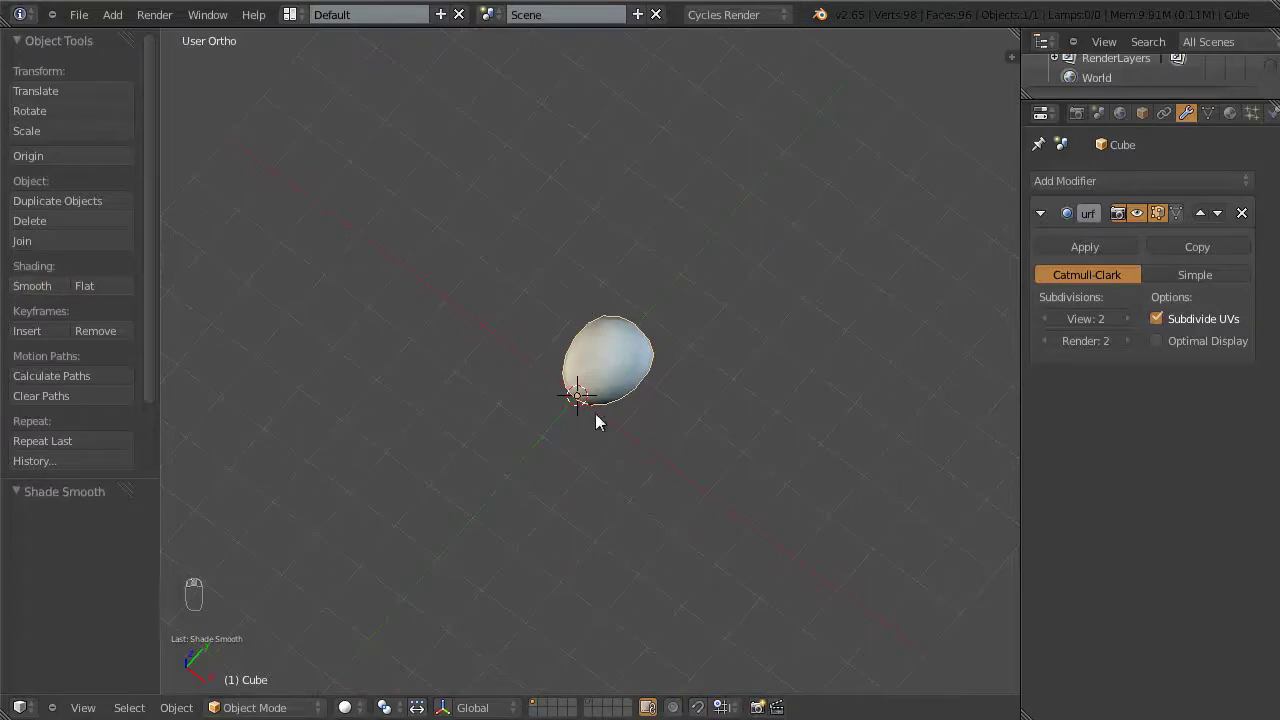
# Step: Move the egg-shaped object to the first layer in the lower row, clearing it from the visible layer
pyautogui.moveTo(597, 420); pyautogui.dragTo(633, 404, button='middle')
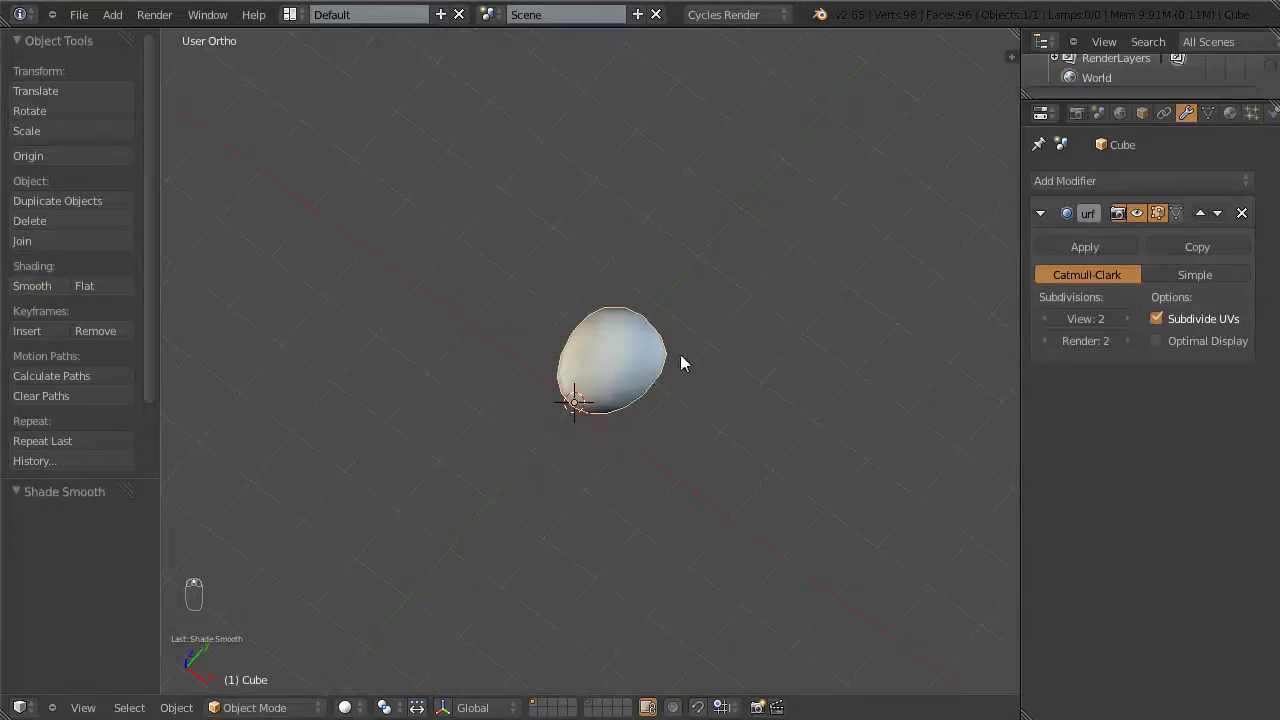
pyautogui.press('m')
pyautogui.click(840, 404)
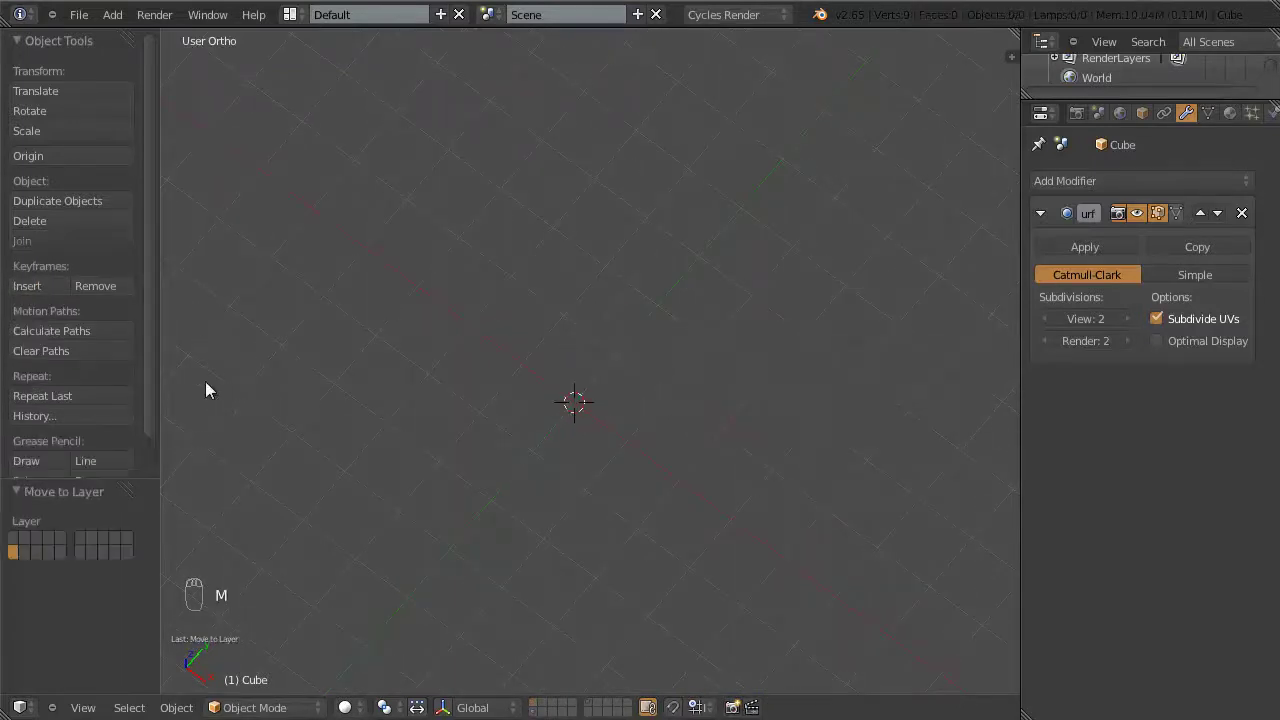
# Step: Add a cylinder mesh at the 3D cursor on the empty layer
pyautogui.moveTo(628, 414); pyautogui.dragTo(655, 379, button='middle')
pyautogui.moveTo(622, 418); pyautogui.dragTo(598, 428, button='middle')
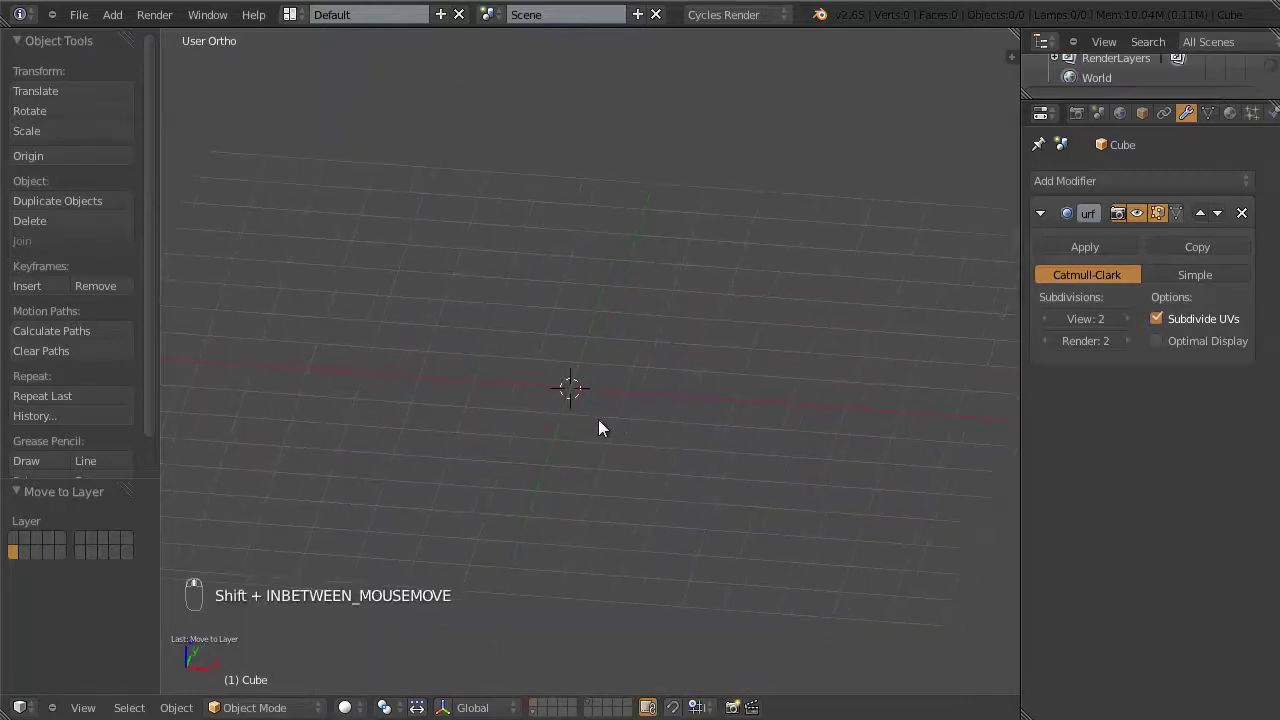
pyautogui.hotkey('shift', 'a')
pyautogui.moveTo(598, 420)
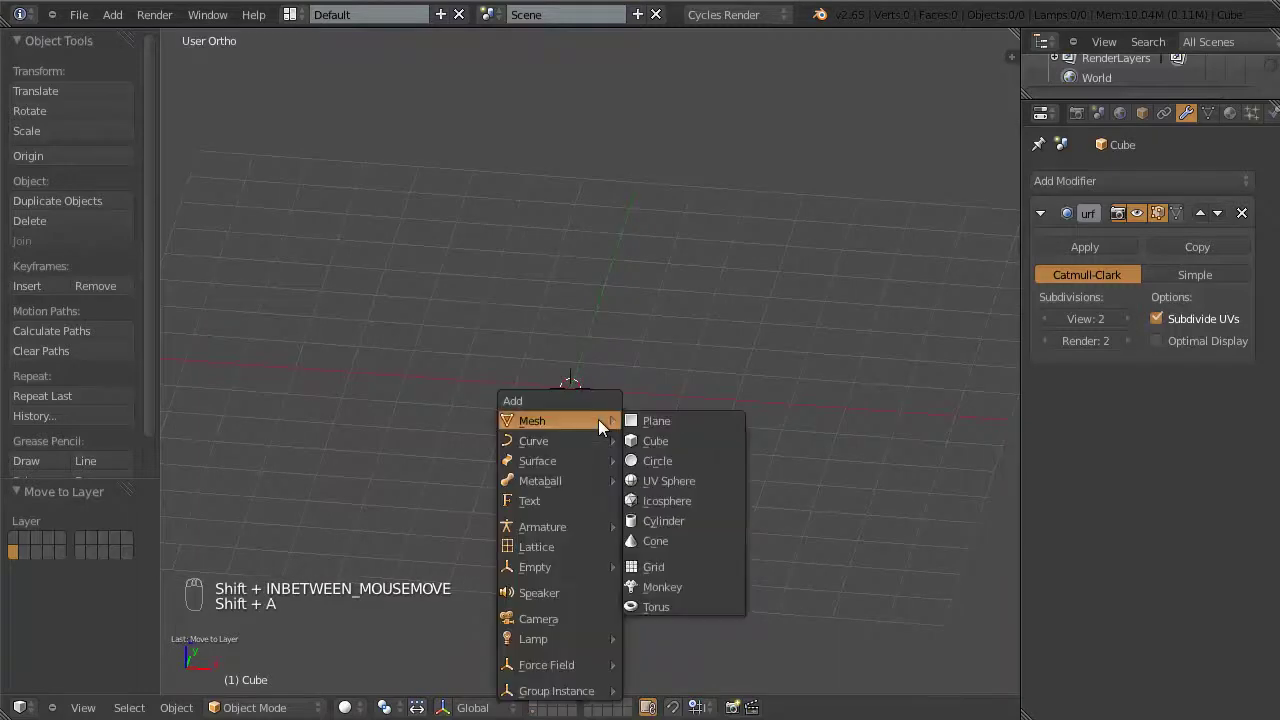
pyautogui.click(680, 519)
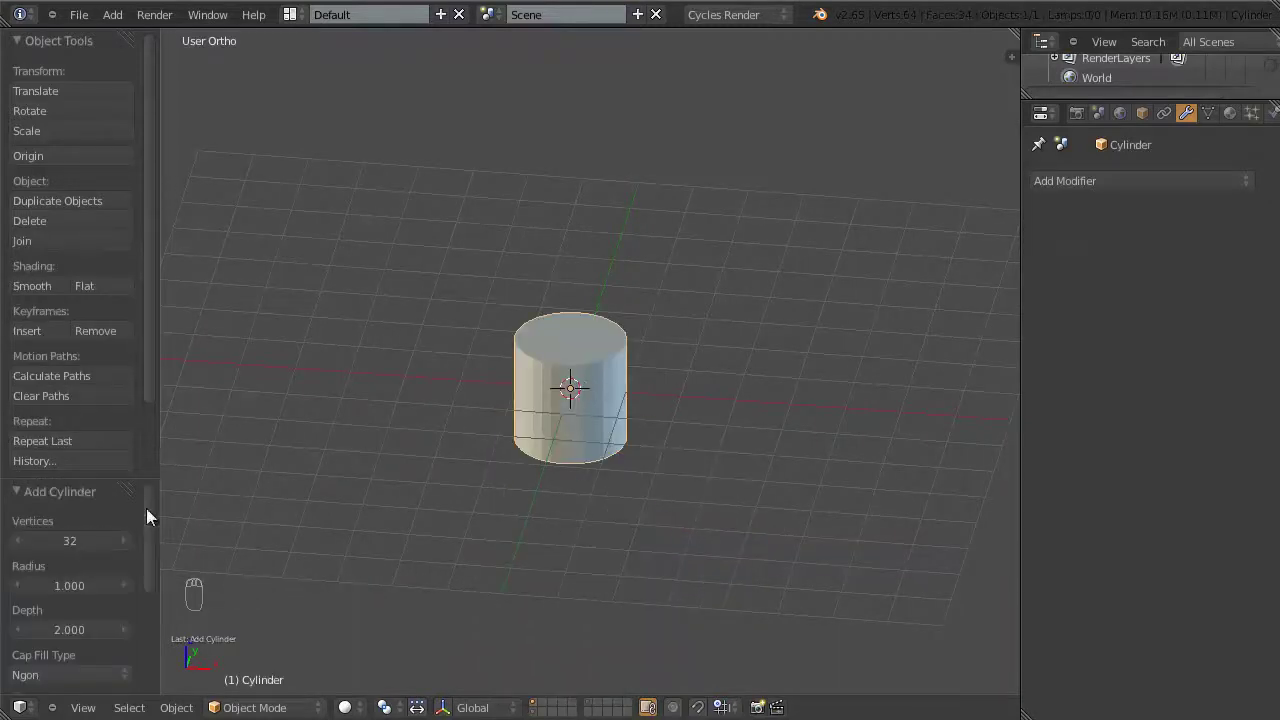
# Step: Set the new cylinder to 20 vertices and its cap fill type to Nothing, leaving both ends open
pyautogui.click(67, 540)
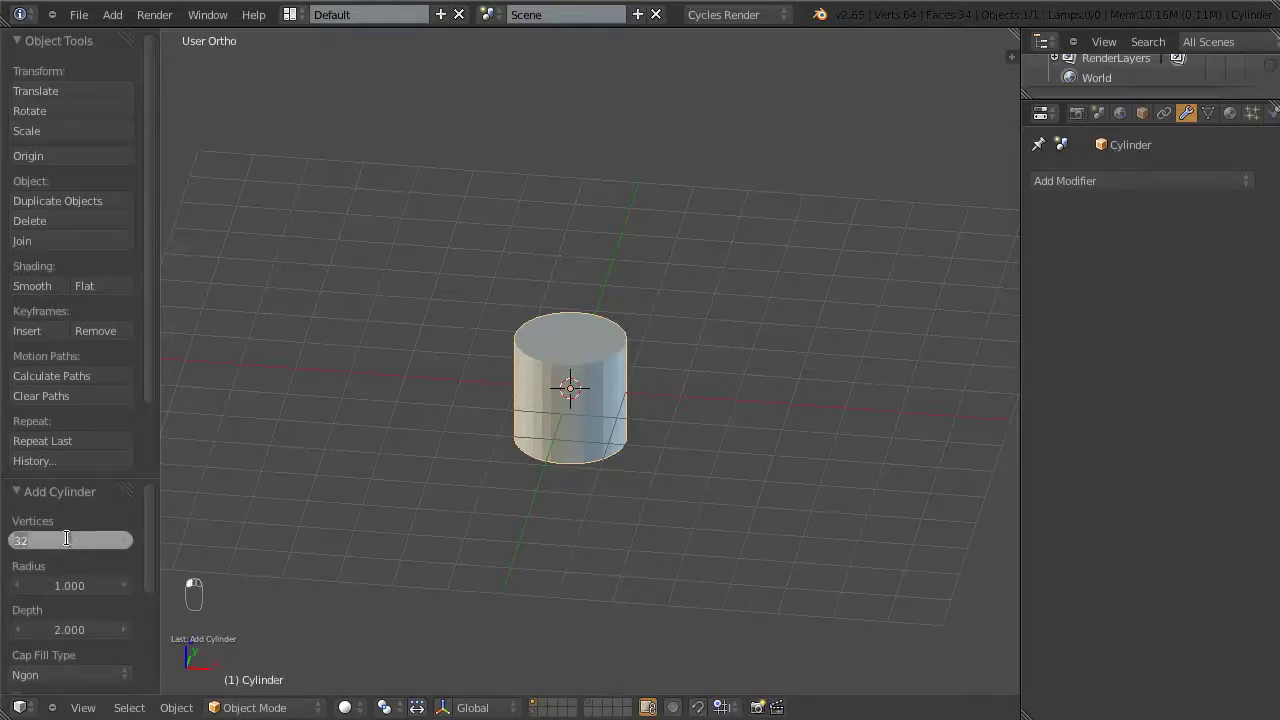
pyautogui.write('20')
pyautogui.press('Return')
pyautogui.scroll(-4, 148, 560)
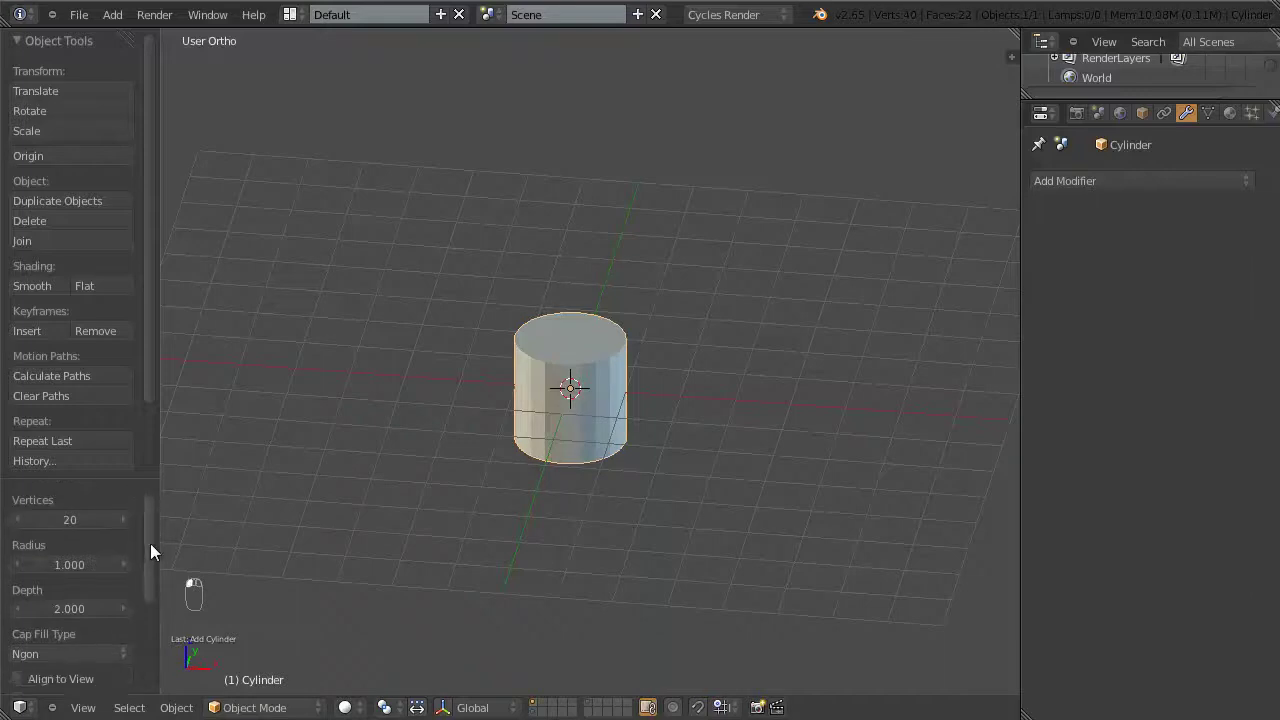
pyautogui.click(68, 530)
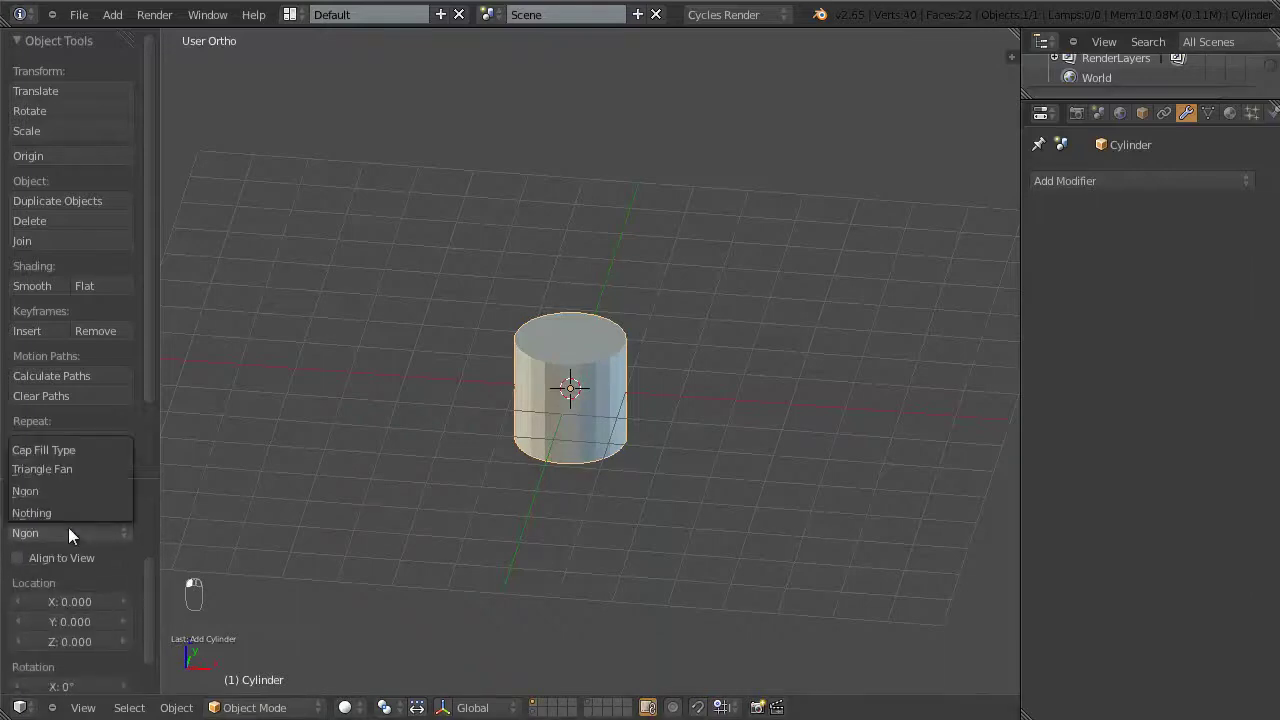
pyautogui.click(68, 515)
pyautogui.moveTo(692, 510); pyautogui.dragTo(630, 448, button='middle')
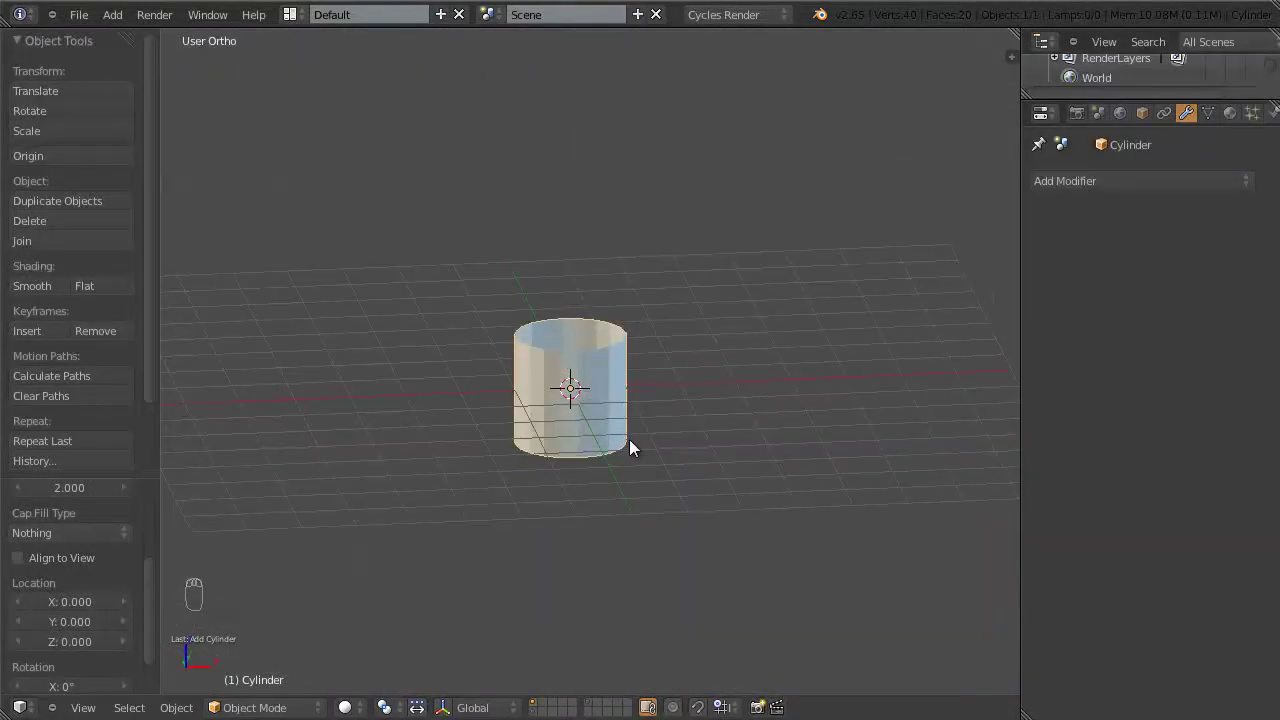
# Step: In front view, move the open cylinder straight up along Z by about 1.7 units, clear of the 3D cursor
pyautogui.press('KP_1')
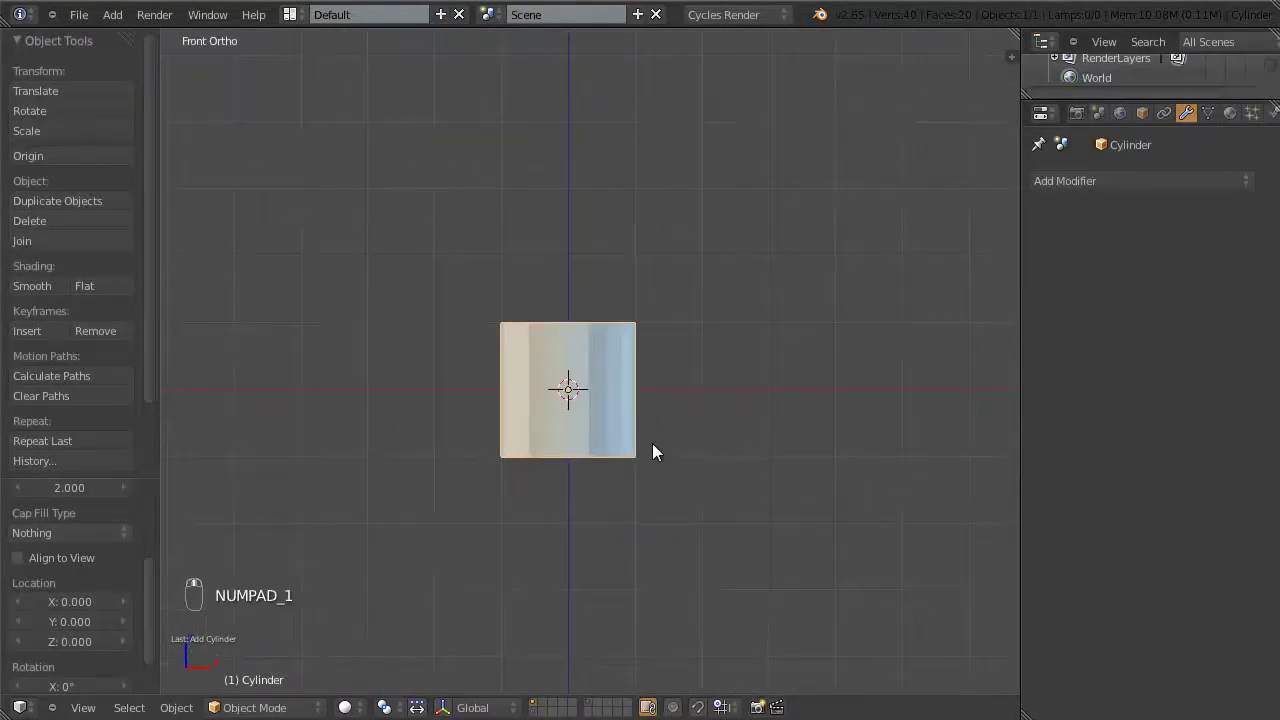
pyautogui.press('g')
pyautogui.press('z')
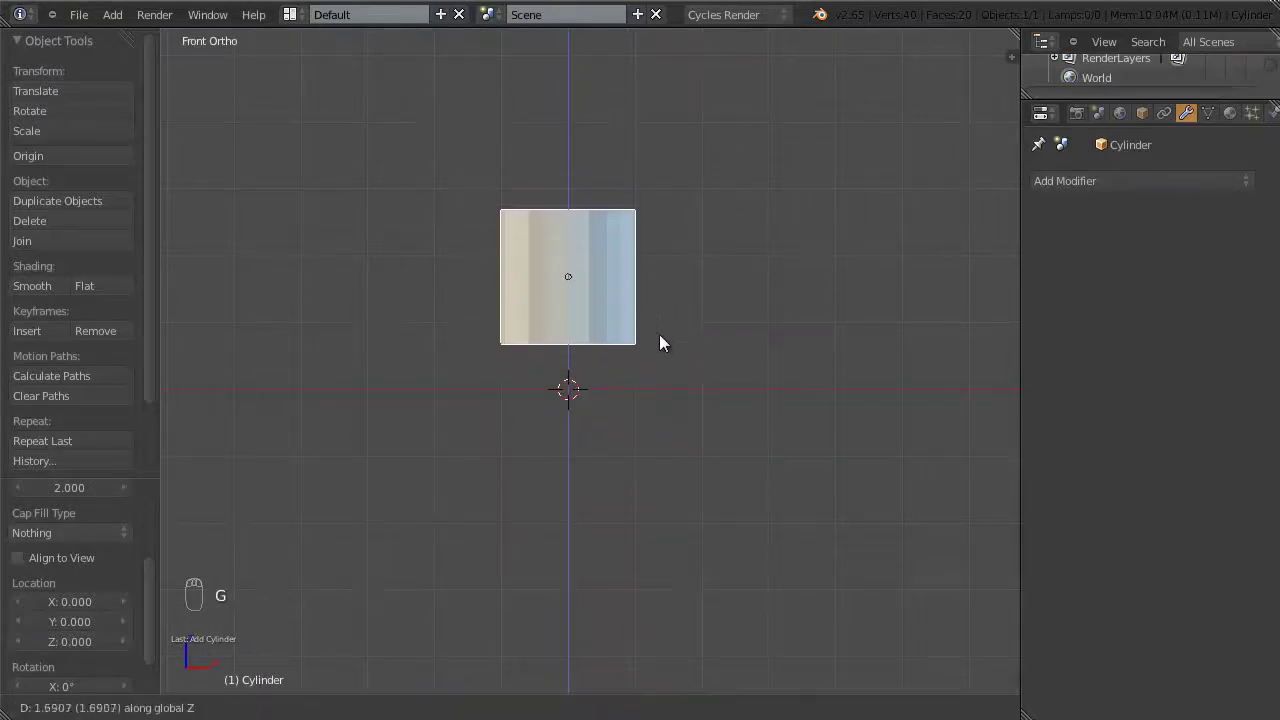
pyautogui.click(659, 336)
# Step: Examine the open cylinder and its origin from several angles, briefly checking it in wireframe
pyautogui.press('z')
pyautogui.moveTo(682, 345)
pyautogui.mouseDown(button='middle')
pyautogui.moveTo(611, 429)
pyautogui.moveTo(753, 380)
pyautogui.mouseUp(button='middle')
pyautogui.press('z')
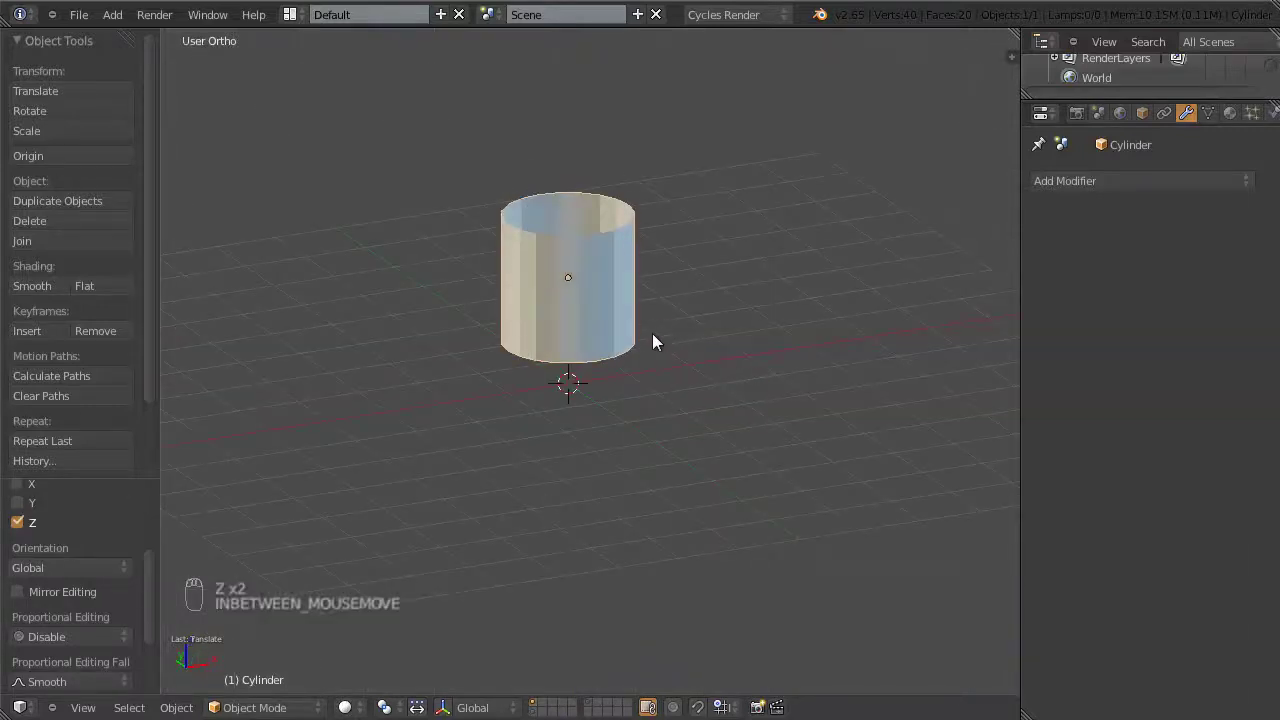
pyautogui.moveTo(600, 357)
pyautogui.mouseDown(button='middle')
pyautogui.moveTo(614, 428)
pyautogui.moveTo(766, 410)
pyautogui.moveTo(570, 389)
pyautogui.mouseUp(button='middle')
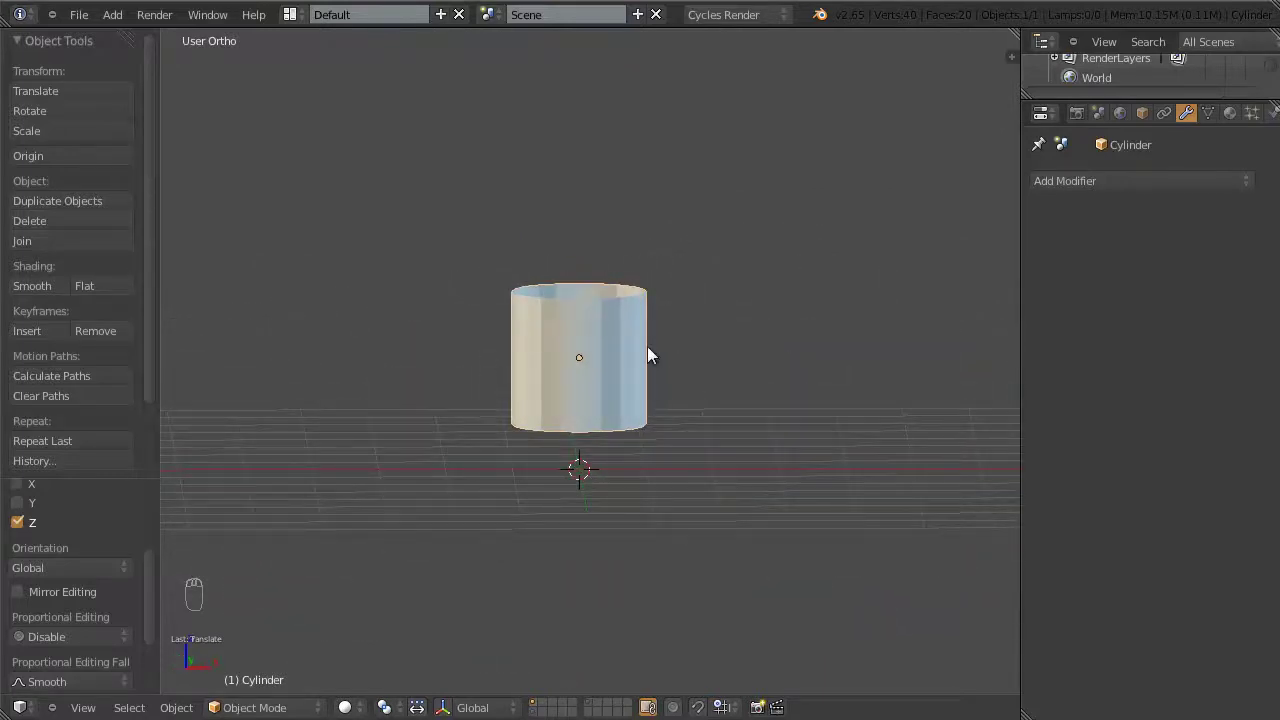
pyautogui.moveTo(648, 353); pyautogui.dragTo(631, 383, button='middle')
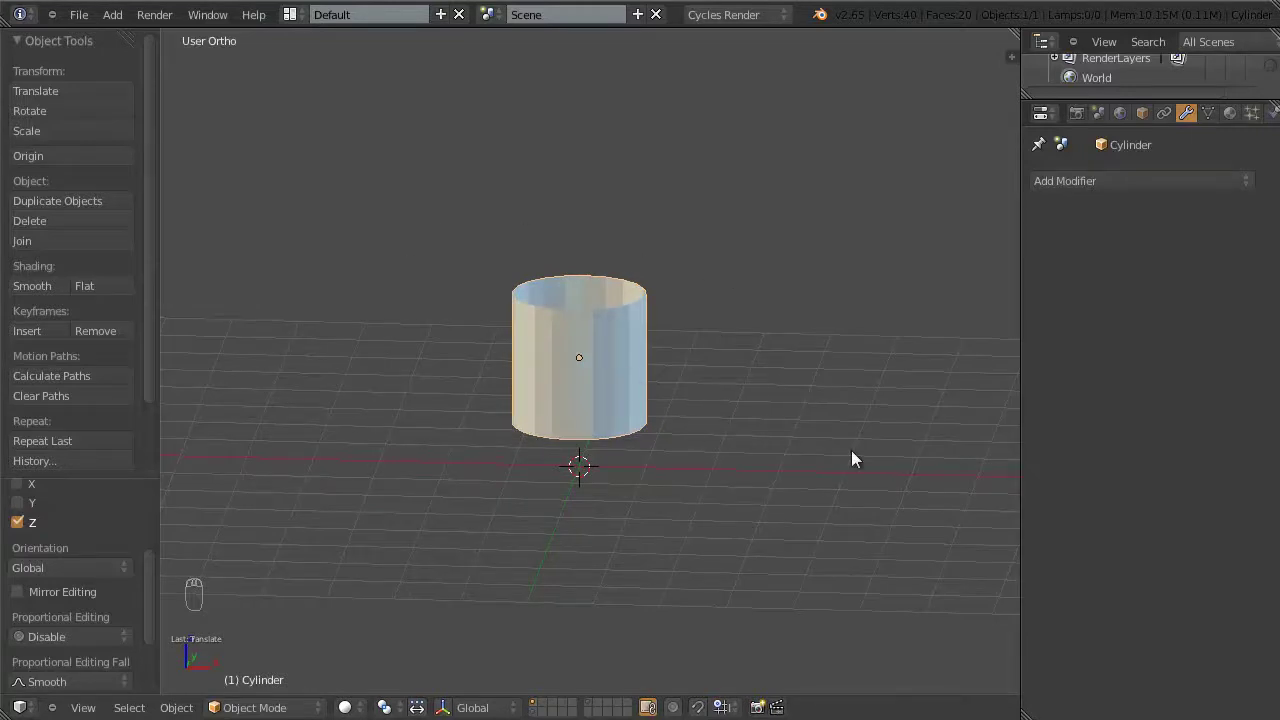
pyautogui.moveTo(582, 402)
pyautogui.mouseDown(button='middle')
pyautogui.moveTo(749, 407)
pyautogui.moveTo(708, 421)
pyautogui.mouseUp(button='middle')
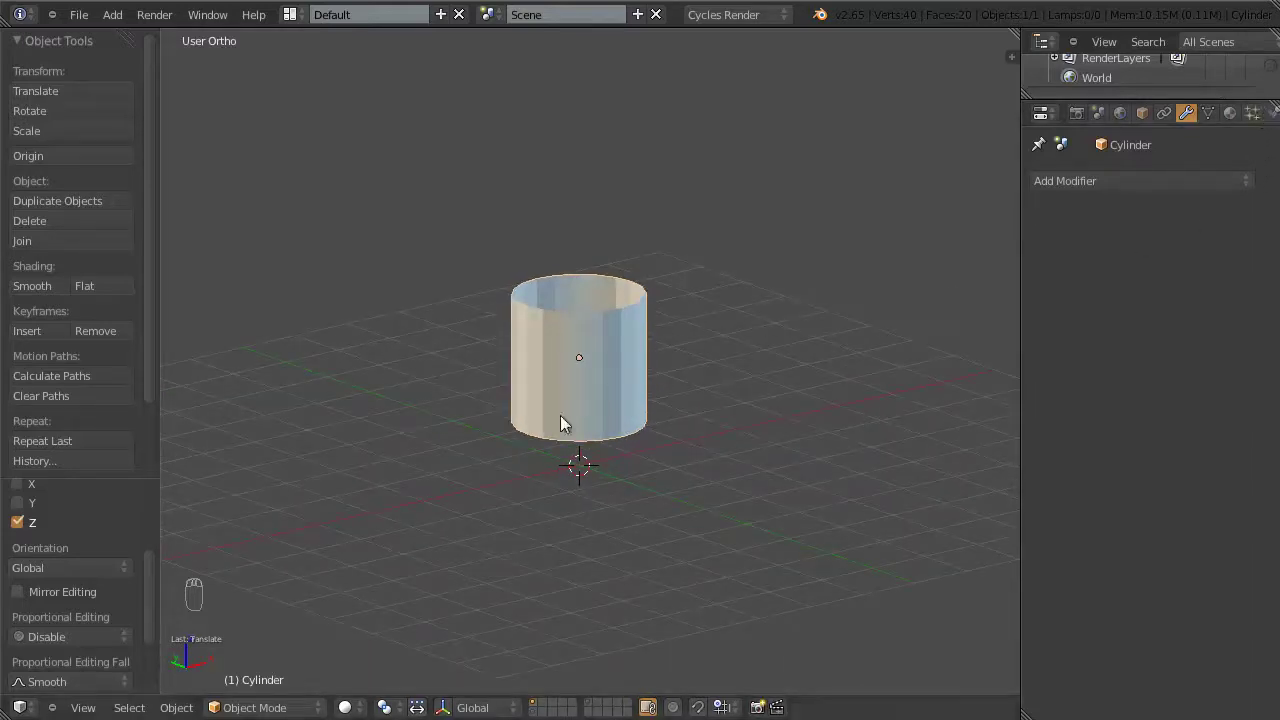
pyautogui.moveTo(563, 420); pyautogui.dragTo(503, 317, button='middle')
pyautogui.moveTo(700, 461); pyautogui.dragTo(583, 360, button='middle')
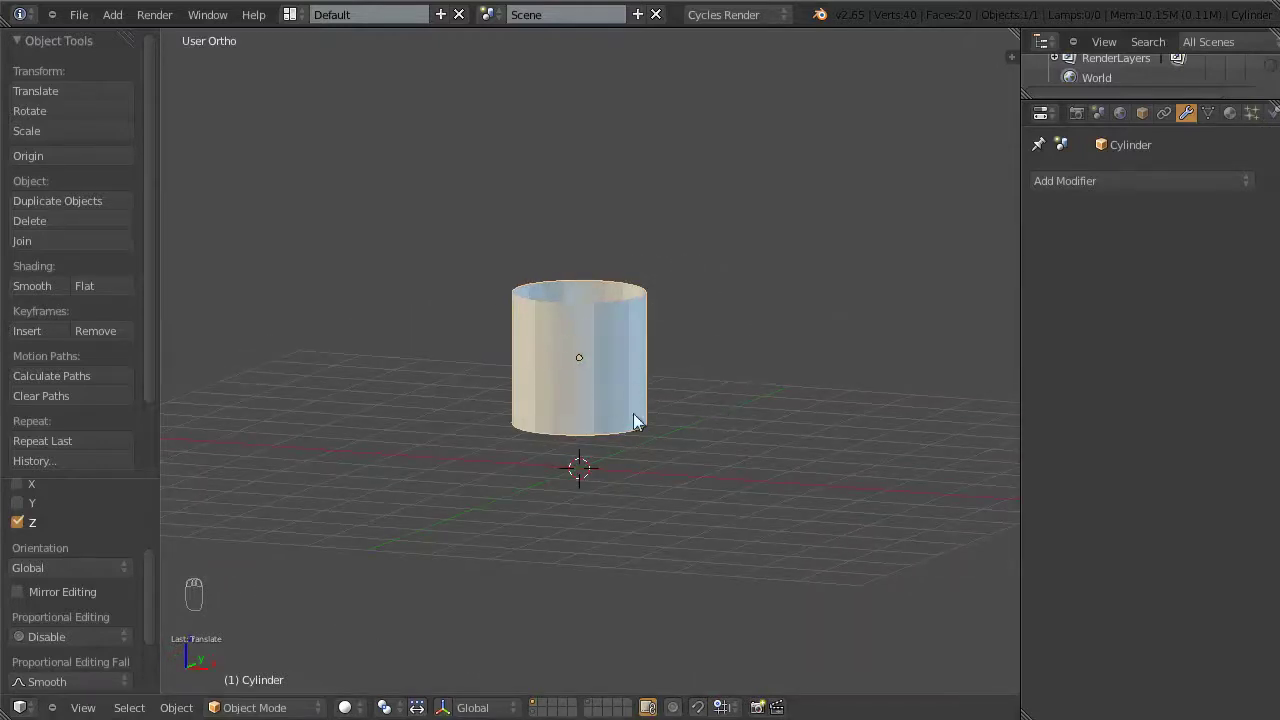
pyautogui.moveTo(634, 418); pyautogui.dragTo(755, 416, button='middle')
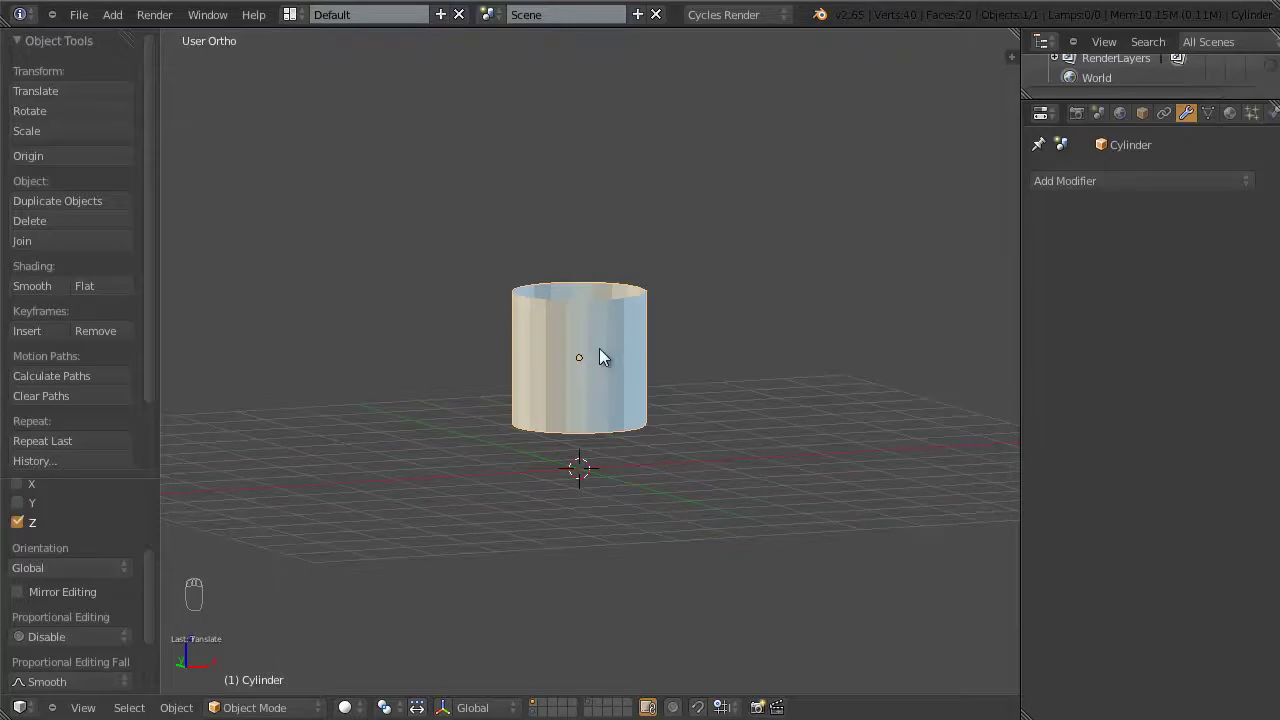
# Step: Enter Edit Mode in front view with wireframe shading and select only the cylinder's upper ring of vertices
pyautogui.press('KP_1')
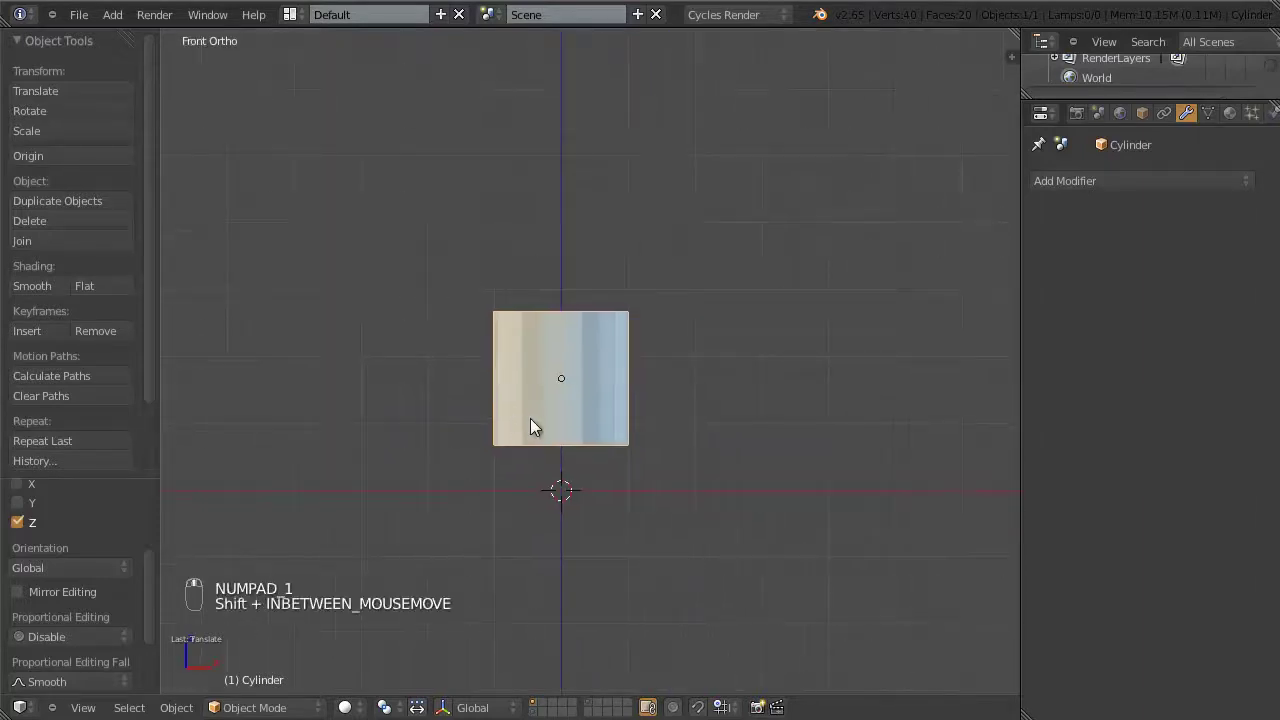
pyautogui.press('Tab')
pyautogui.scroll(2, 585, 404)
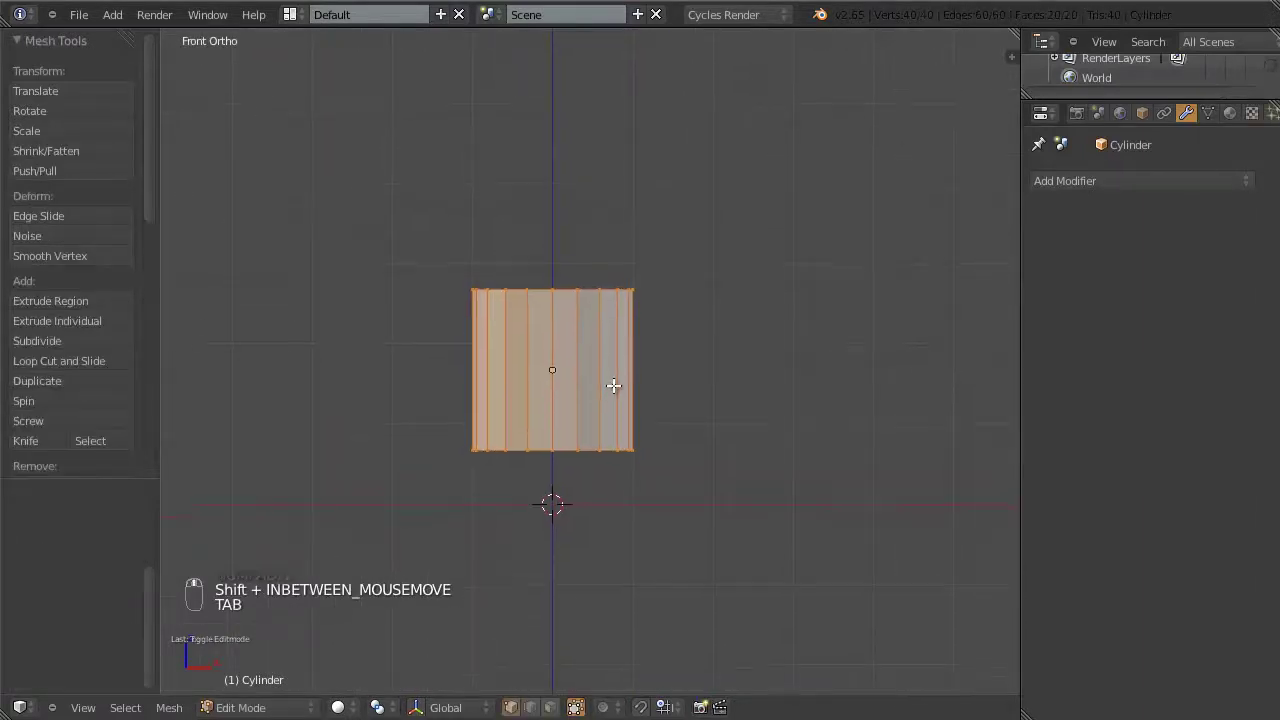
pyautogui.press('z')
pyautogui.scroll(2, 613, 380)
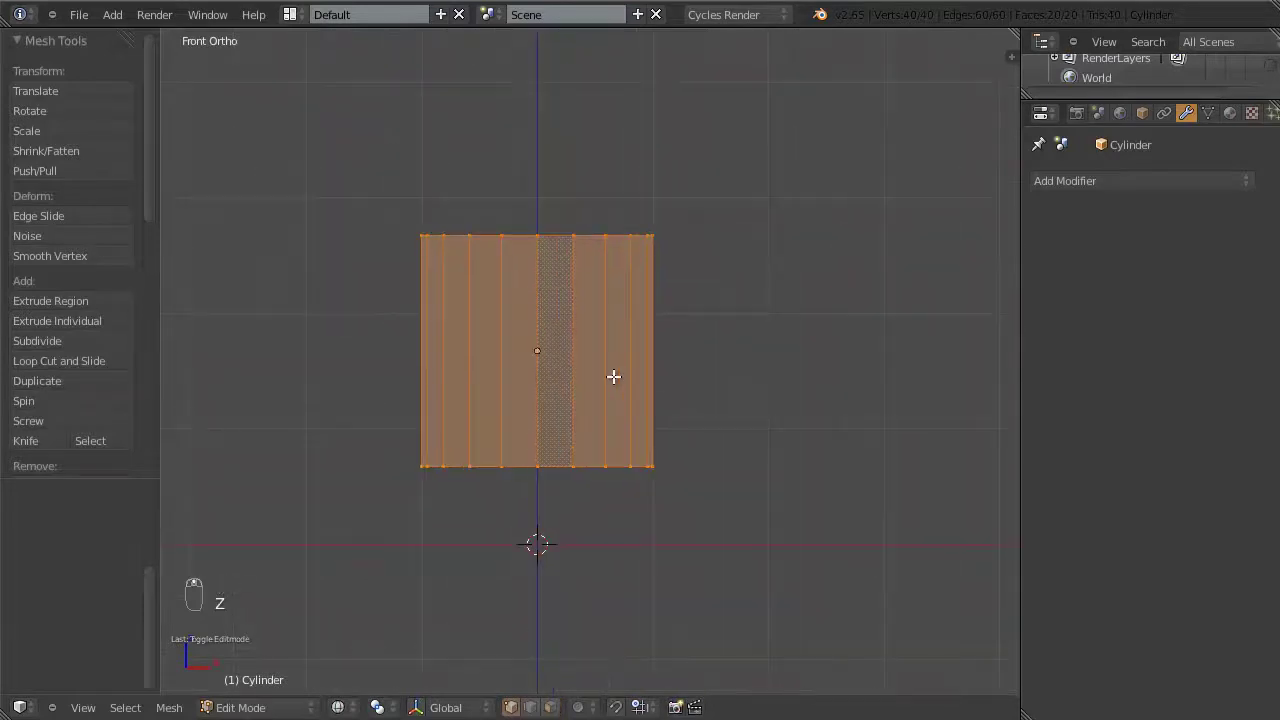
pyautogui.press('a')
pyautogui.scroll(-1, 611, 374)
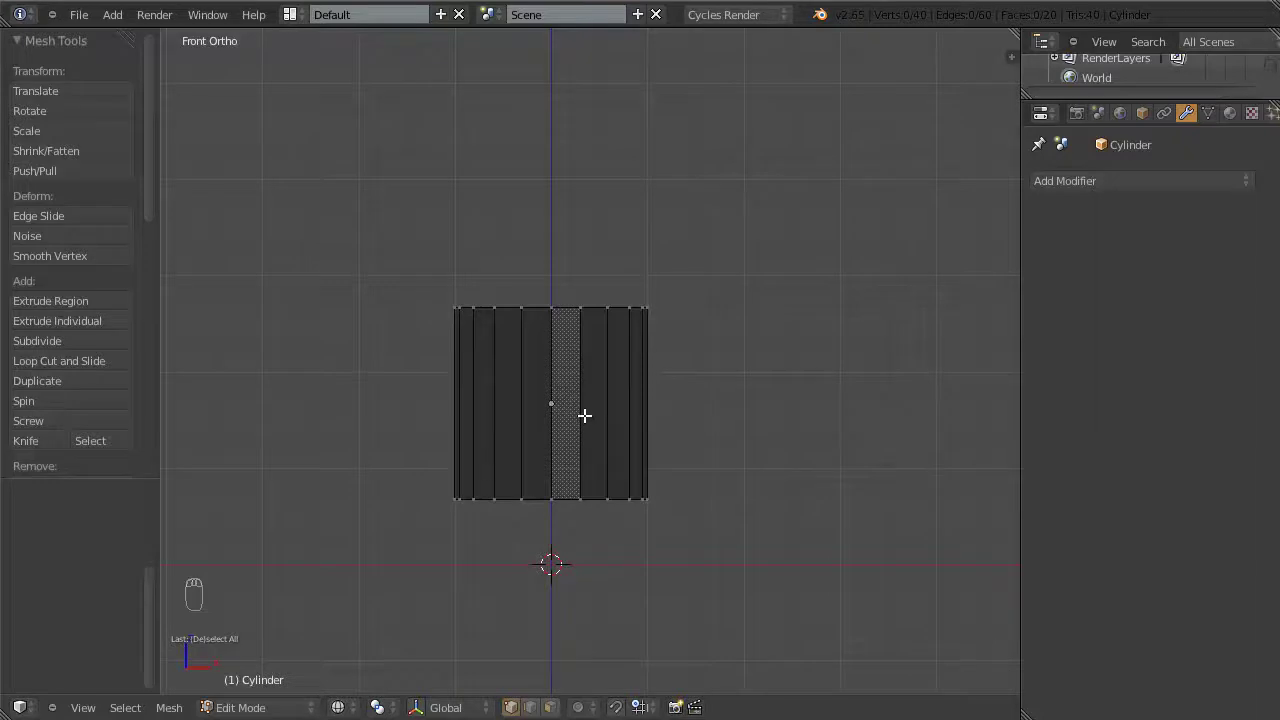
pyautogui.press('b')
pyautogui.moveTo(680, 349); pyautogui.dragTo(386, 246)
pyautogui.scroll(-1, 571, 347)
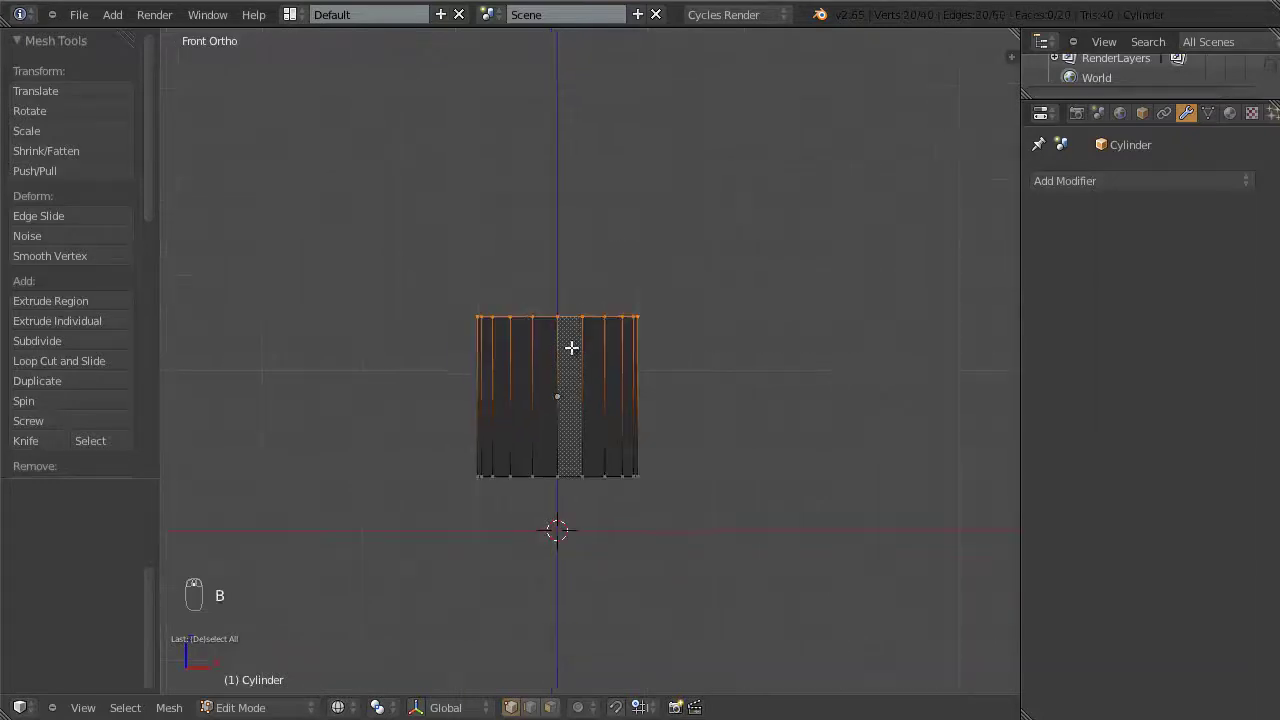
pyautogui.scroll(-2, 571, 347)
pyautogui.keyDown('shift'); pyautogui.moveTo(600, 389); pyautogui.dragTo(577, 444, button='middle'); pyautogui.keyUp('shift')
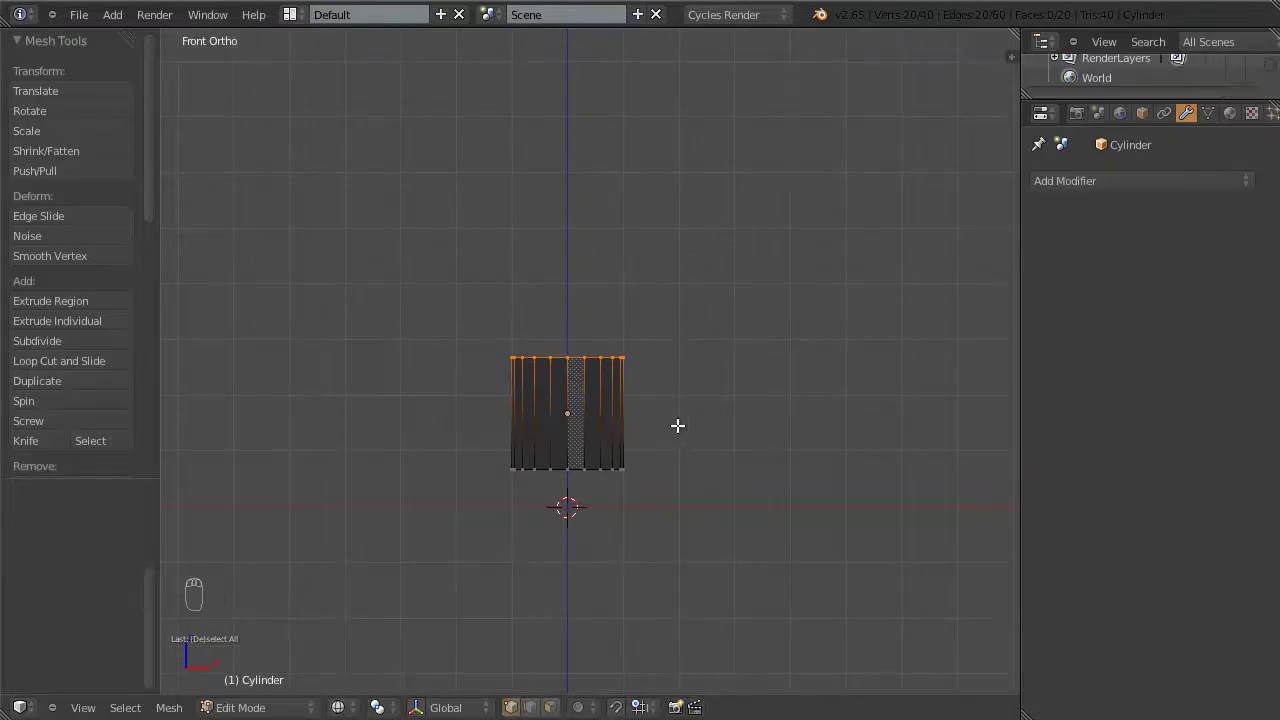
# Step: Box-select the upper vertex ring again and raise it along Z by about 3.9 units to lengthen the cylinder
pyautogui.press('b')
pyautogui.moveTo(683, 426); pyautogui.dragTo(431, 314)
pyautogui.press('b')
pyautogui.moveTo(677, 426); pyautogui.dragTo(440, 300)
pyautogui.press('b')
pyautogui.moveTo(700, 426); pyautogui.dragTo(454, 300)
pyautogui.keyDown('shift'); pyautogui.scroll(-2, 603, 383); pyautogui.keyUp('shift')
pyautogui.keyDown('shift'); pyautogui.scroll(3, 654, 357); pyautogui.keyUp('shift')
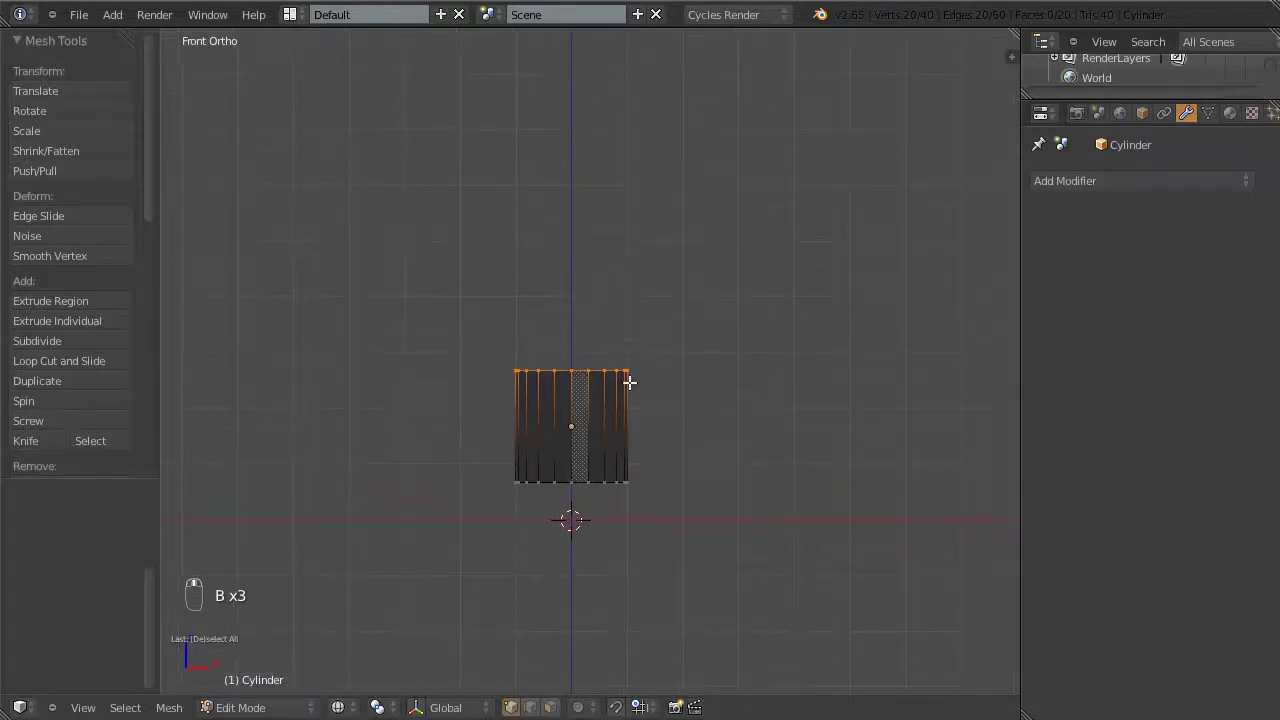
pyautogui.press('g')
pyautogui.press('z')
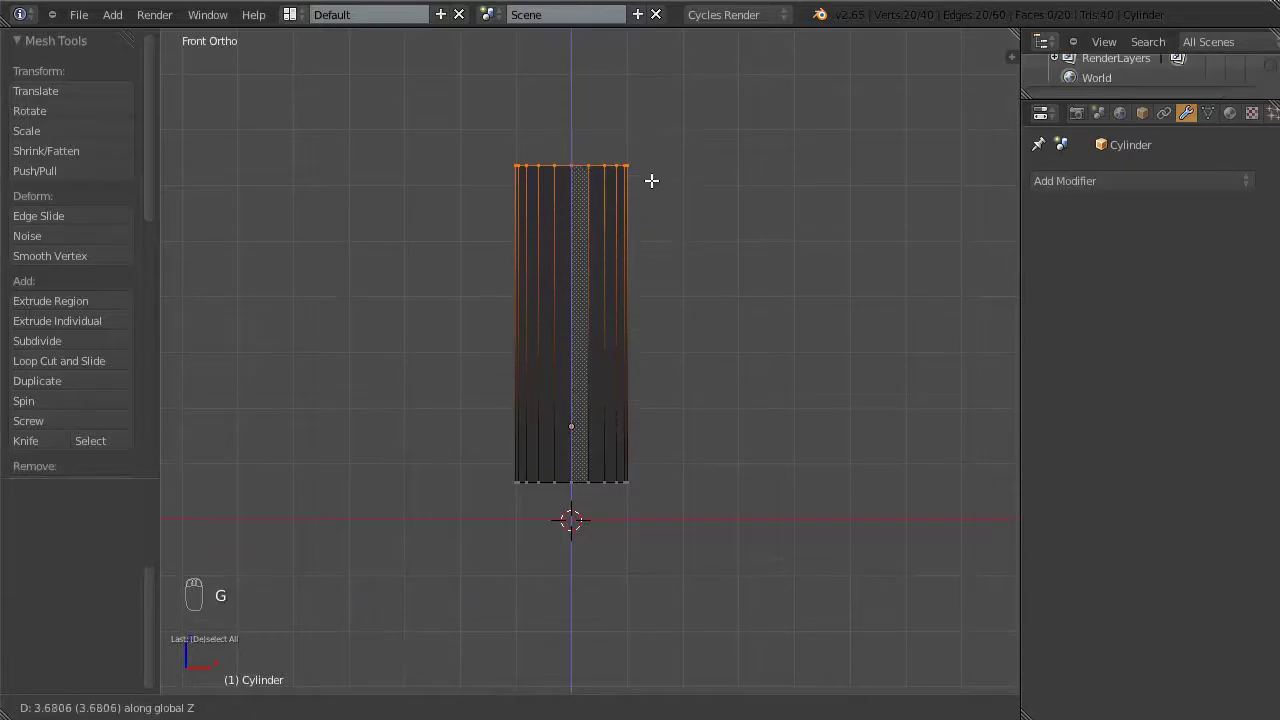
pyautogui.click(653, 166)
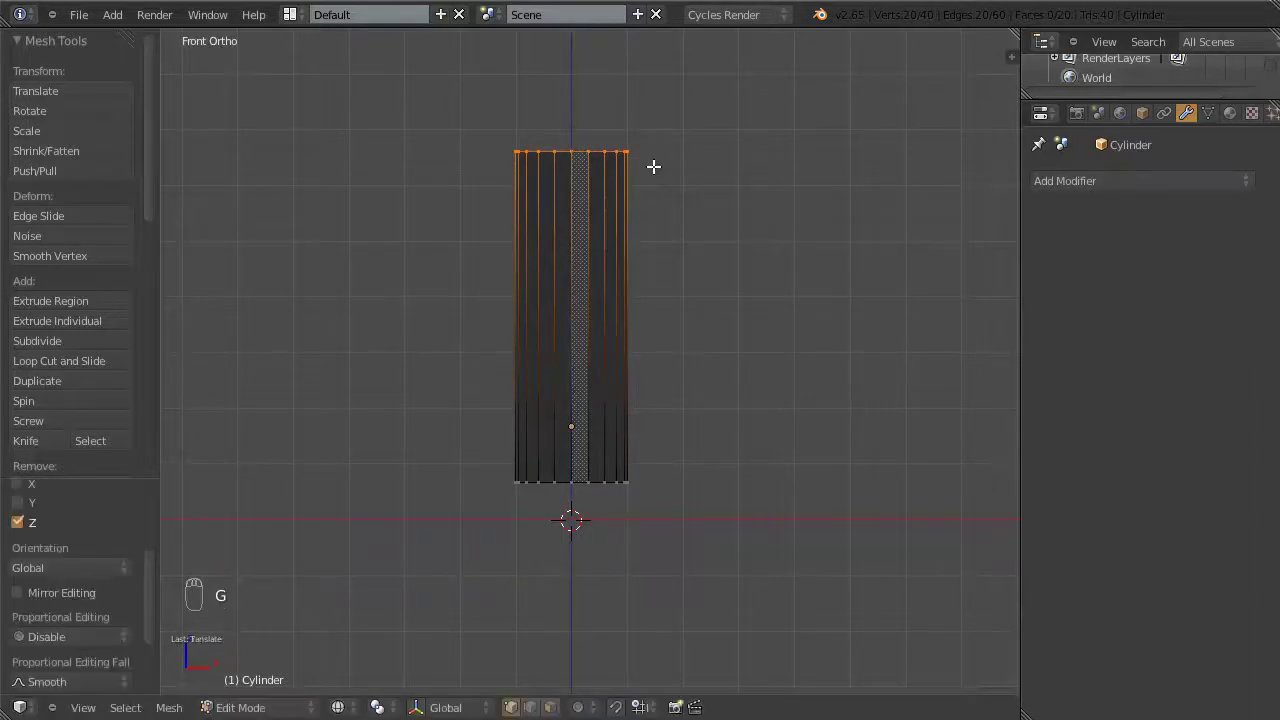
# Step: Deselect the mesh, restore solid shading, and return to Object Mode in front view
pyautogui.press('a')
pyautogui.moveTo(629, 349)
pyautogui.mouseDown(button='middle')
pyautogui.moveTo(663, 369)
pyautogui.moveTo(637, 399)
pyautogui.moveTo(660, 383)
pyautogui.moveTo(666, 408)
pyautogui.mouseUp(button='middle')
pyautogui.press('z')
pyautogui.press('KP_1')
pyautogui.press('Tab')
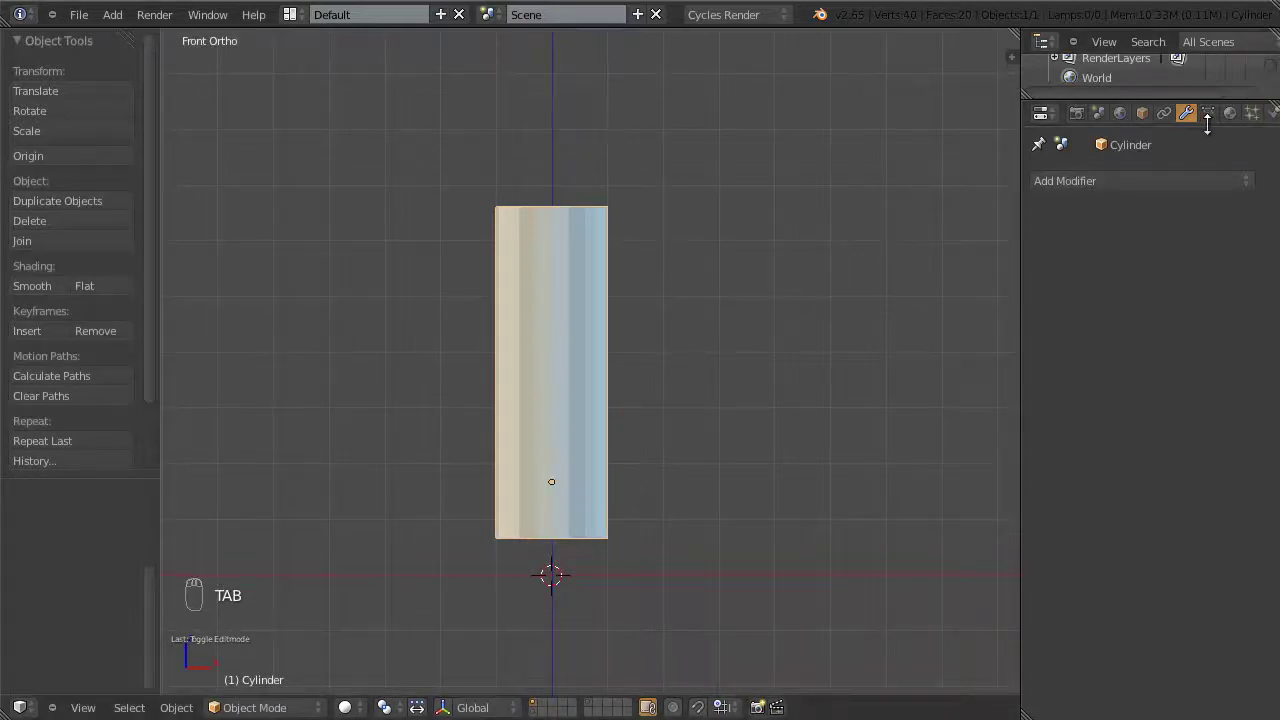
# Step: Add a particle system to the tall cylinder and set its type to Hair
pyautogui.click(1255, 116)
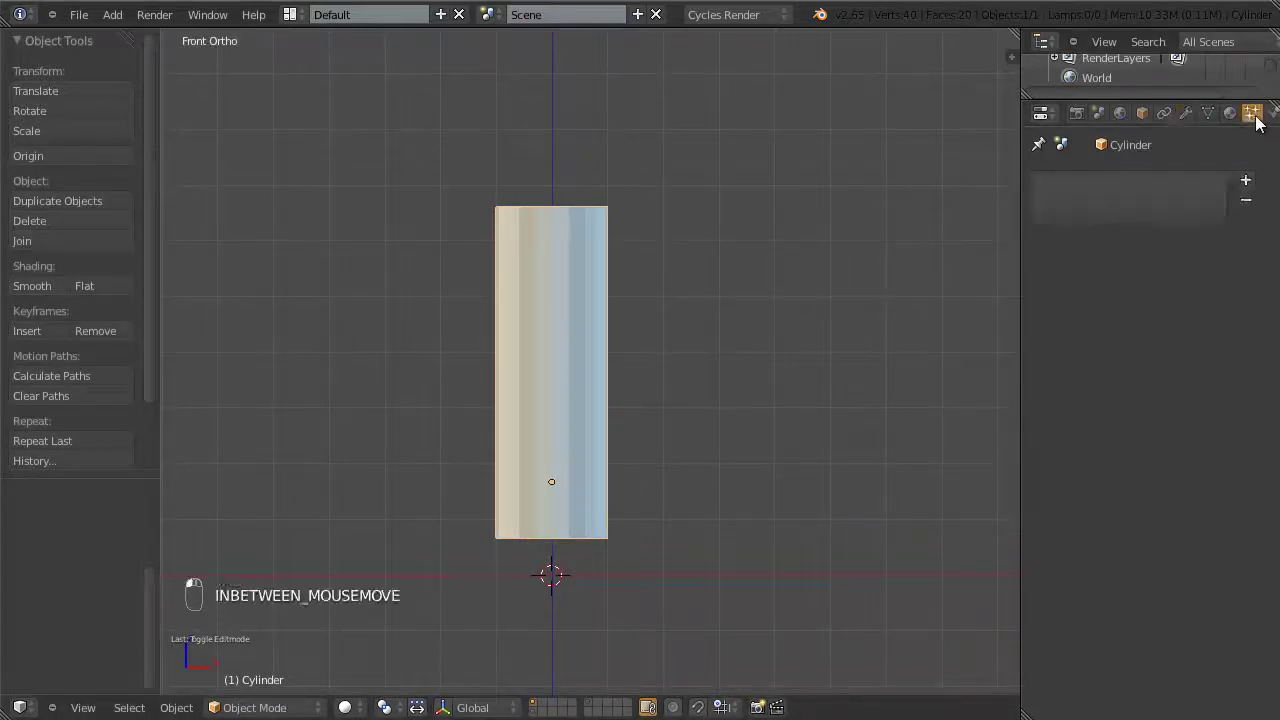
pyautogui.moveTo(677, 266); pyautogui.dragTo(671, 286, button='middle')
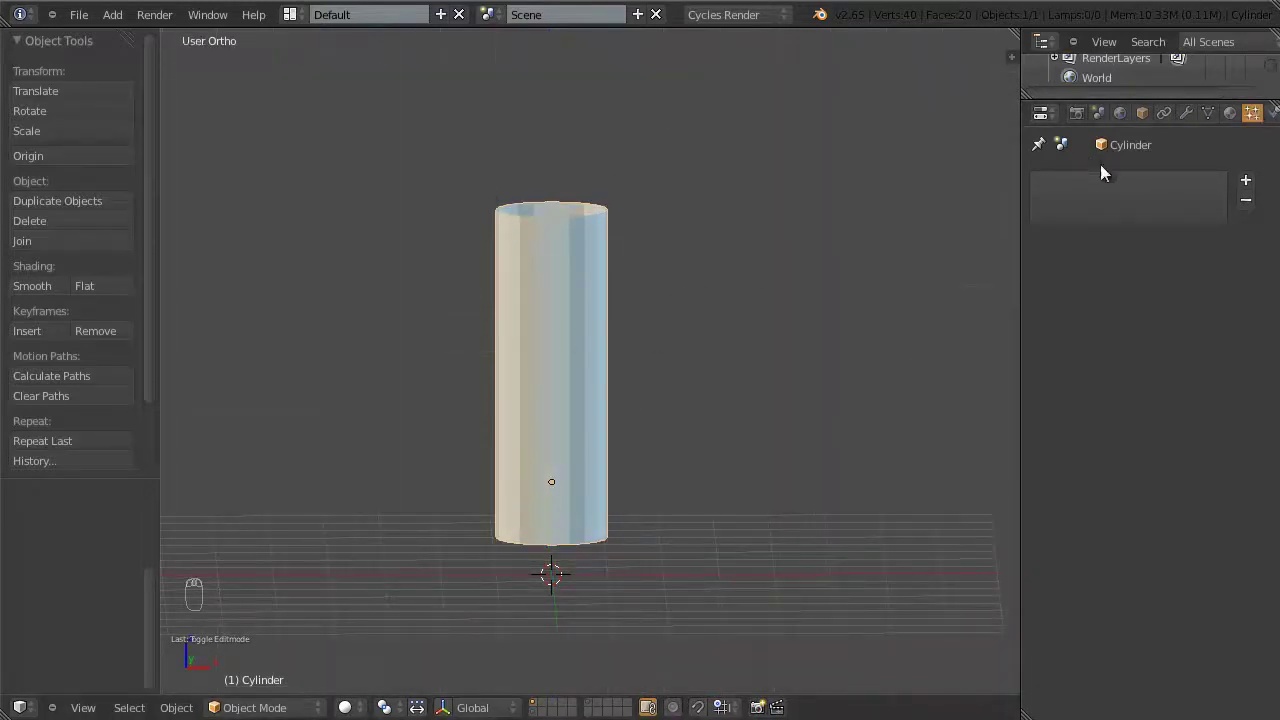
pyautogui.click(1246, 182)
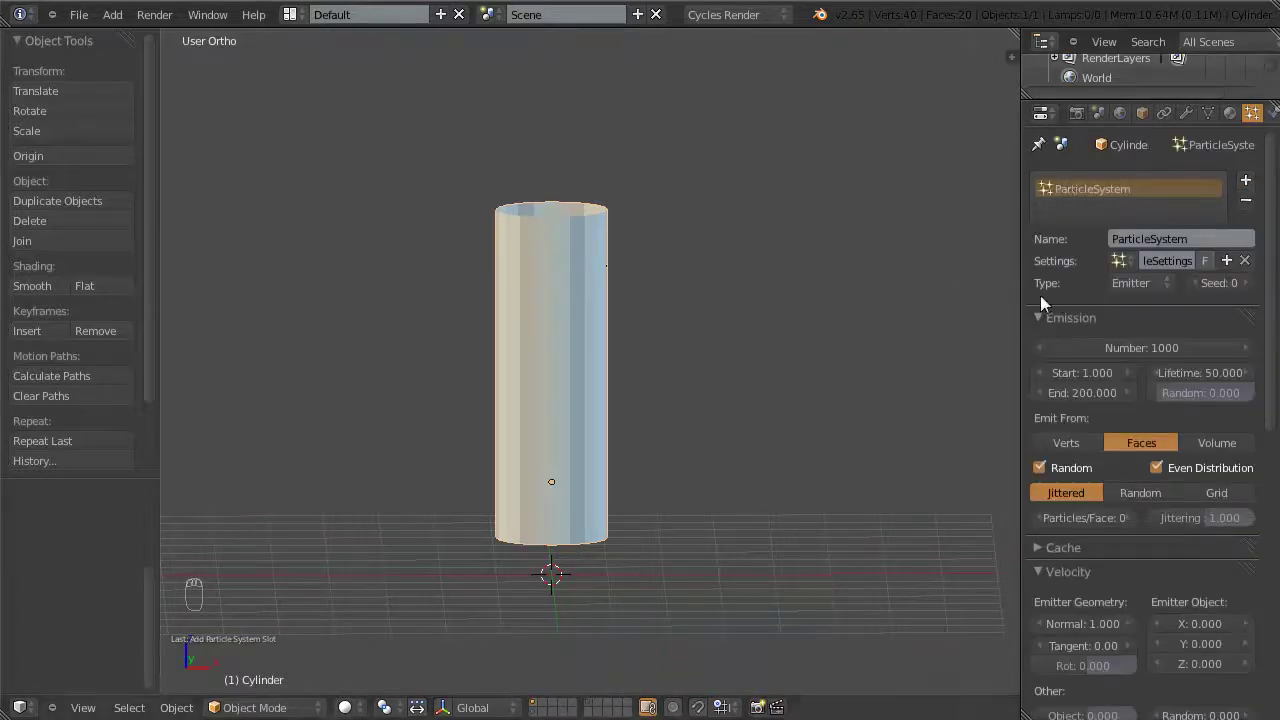
pyautogui.click(1118, 283)
pyautogui.click(1130, 248)
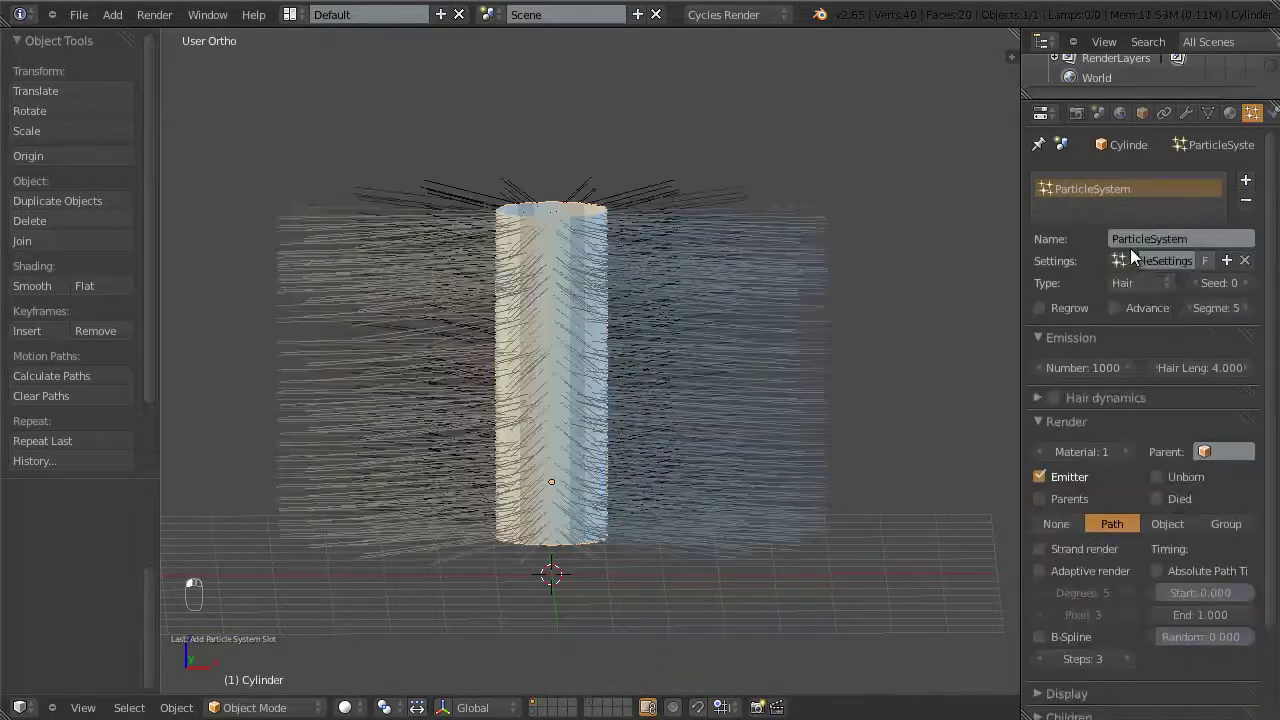
# Step: Inspect how the hair strands grow from the cylinder's walls, from several angles and close up
pyautogui.moveTo(486, 314); pyautogui.dragTo(662, 361, button='middle')
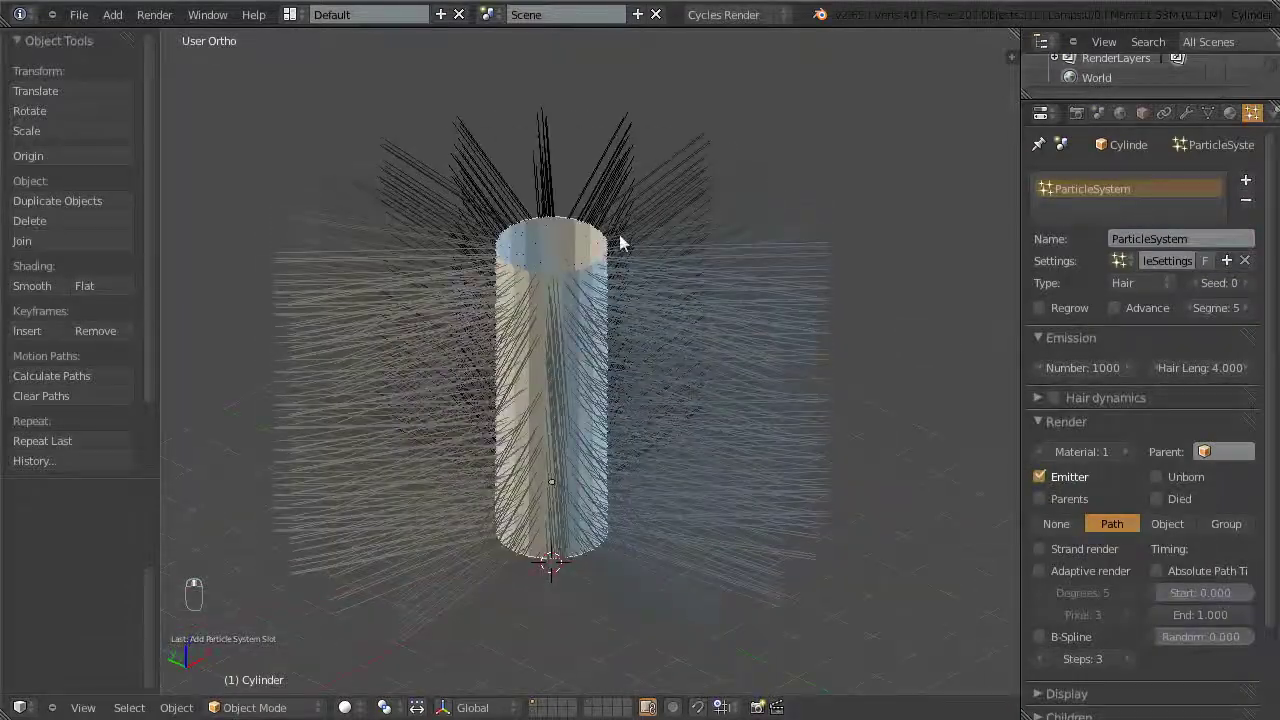
pyautogui.moveTo(734, 309); pyautogui.dragTo(585, 346, button='middle')
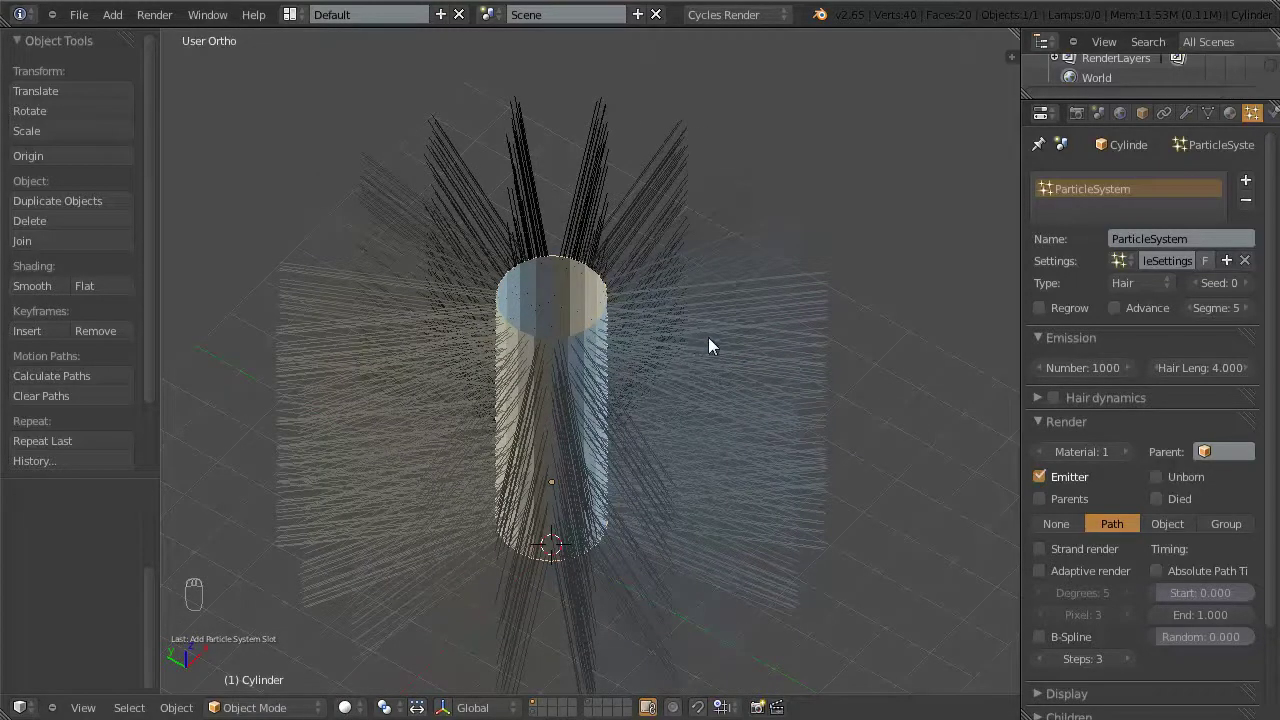
pyautogui.moveTo(585, 392); pyautogui.dragTo(414, 349, button='middle')
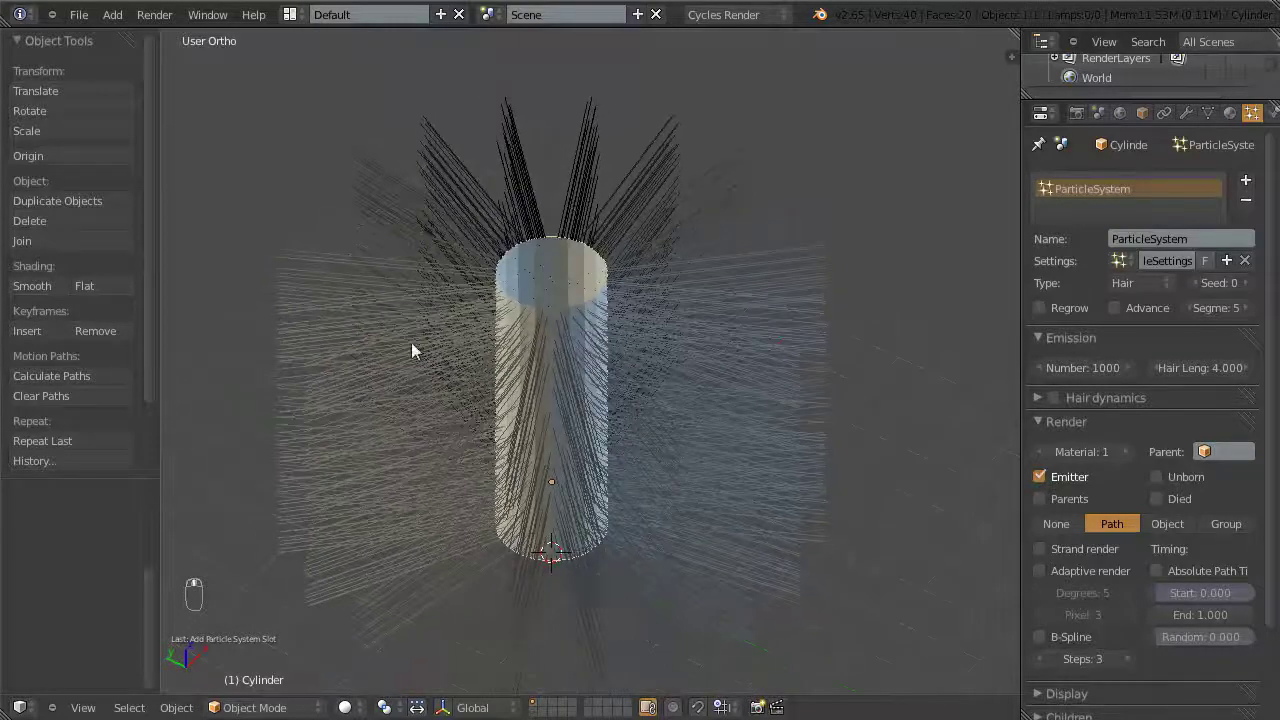
pyautogui.moveTo(637, 391); pyautogui.dragTo(577, 357, button='middle')
pyautogui.scroll(3, 568, 313)
pyautogui.moveTo(568, 313); pyautogui.dragTo(588, 297, button='middle')
pyautogui.scroll(-3, 631, 329)
pyautogui.scroll(3, 588, 287)
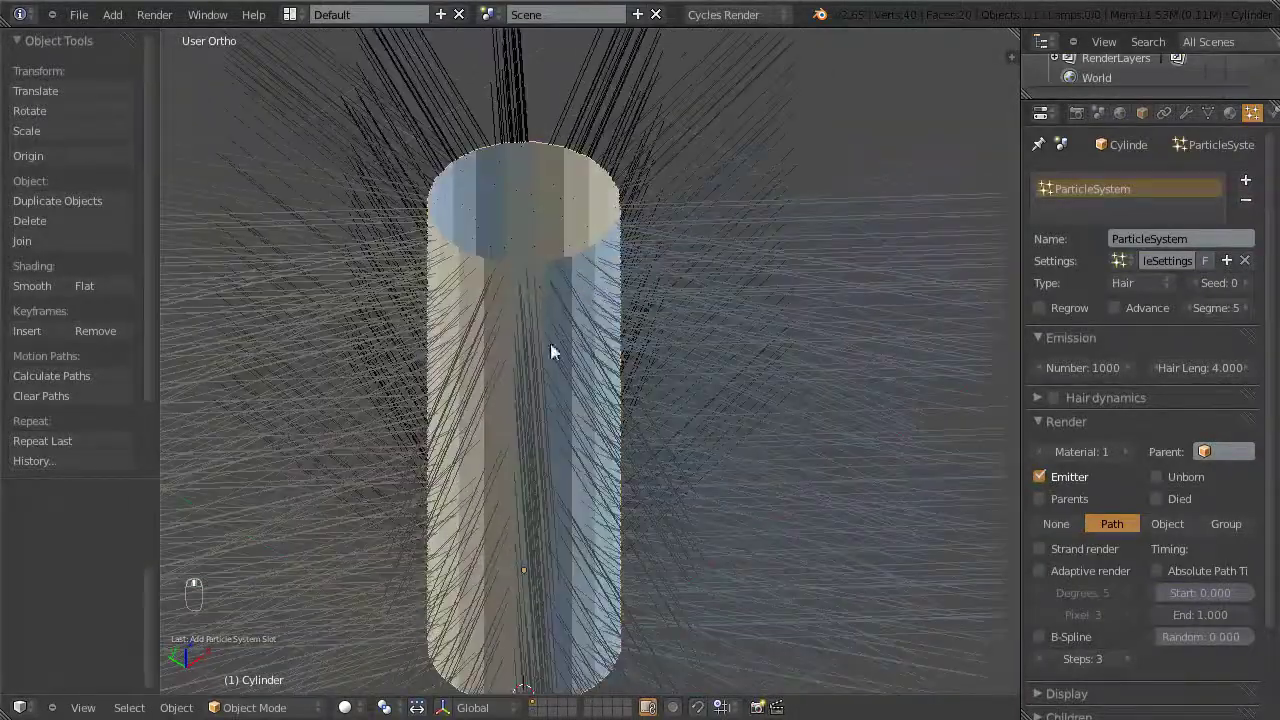
pyautogui.moveTo(551, 349); pyautogui.dragTo(652, 301, button='middle')
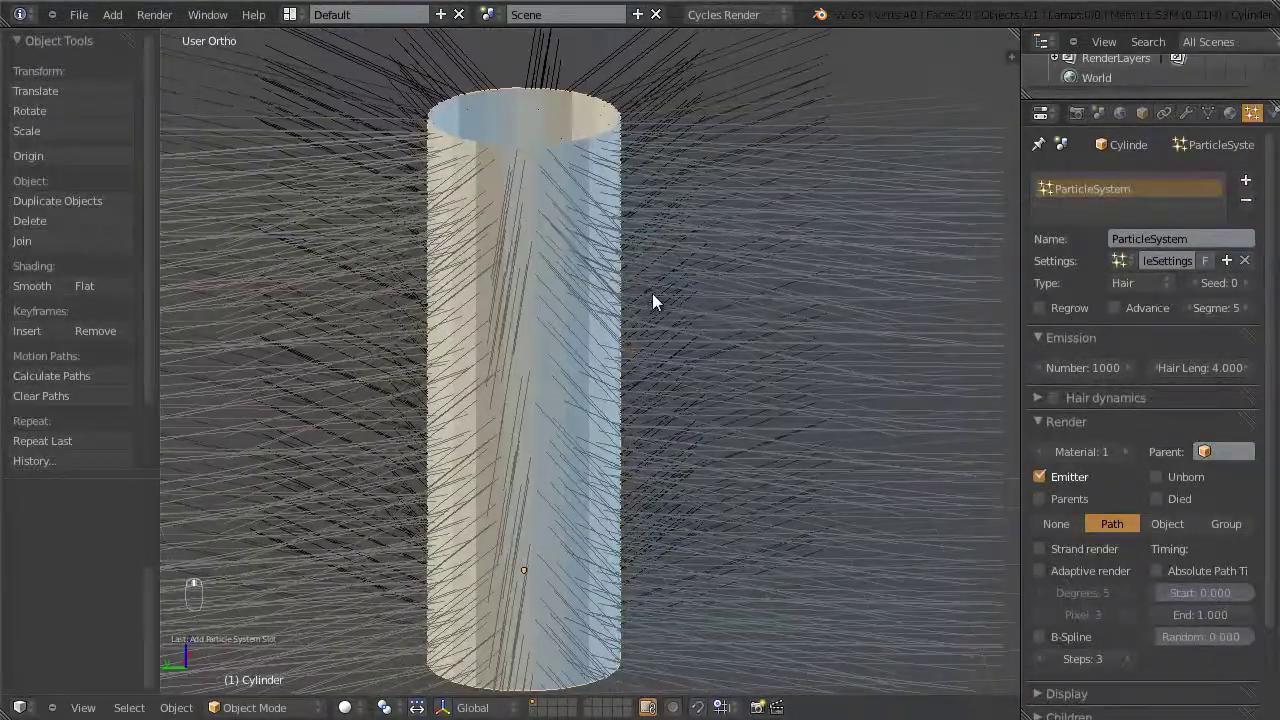
pyautogui.moveTo(573, 304); pyautogui.dragTo(555, 275, button='middle')
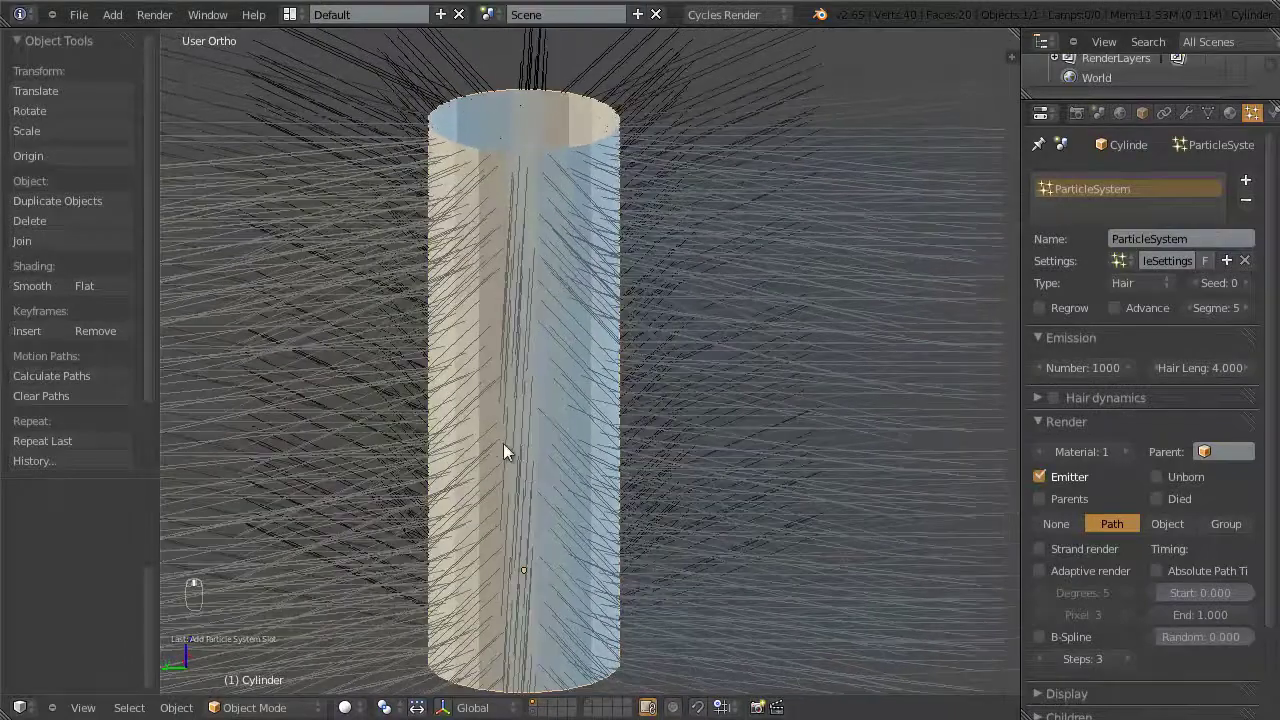
pyautogui.moveTo(651, 263); pyautogui.dragTo(605, 312, button='middle')
pyautogui.scroll(-2, 549, 307)
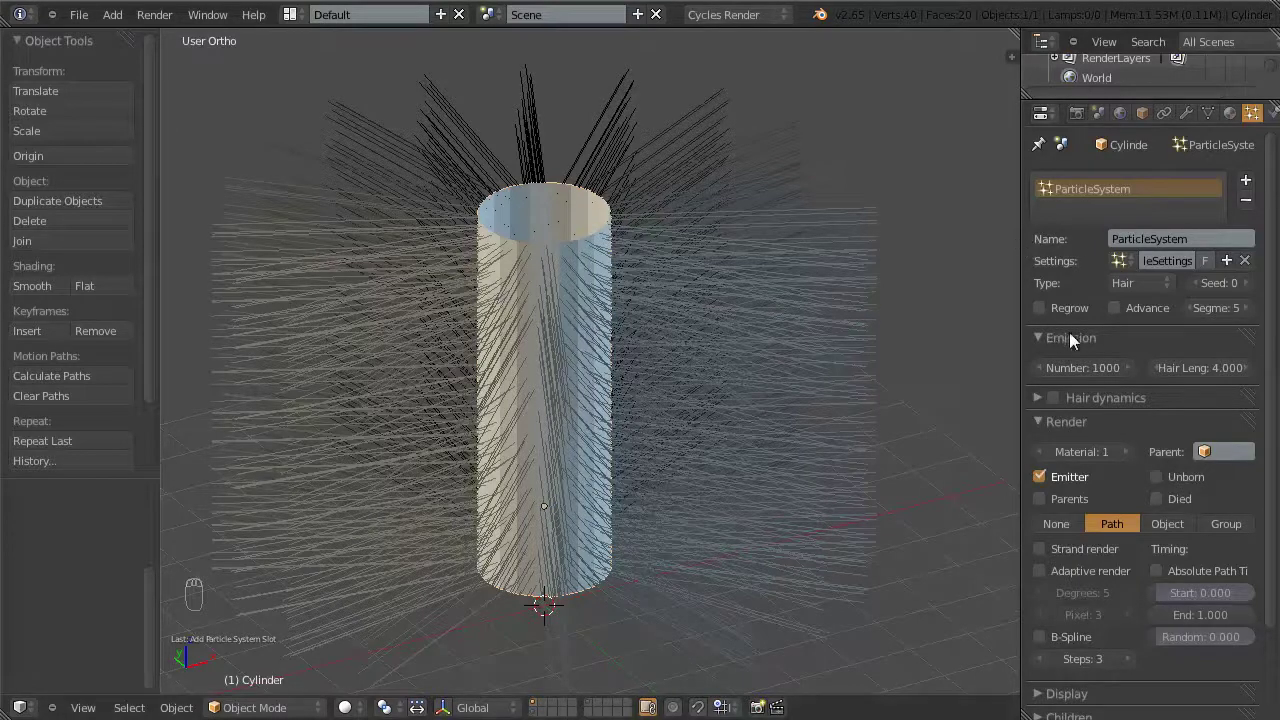
# Step: Enable the Advanced option for the cylinder's hair particle system and look through the additional settings
pyautogui.click(1115, 308)
pyautogui.scroll(-5, 1169, 345)
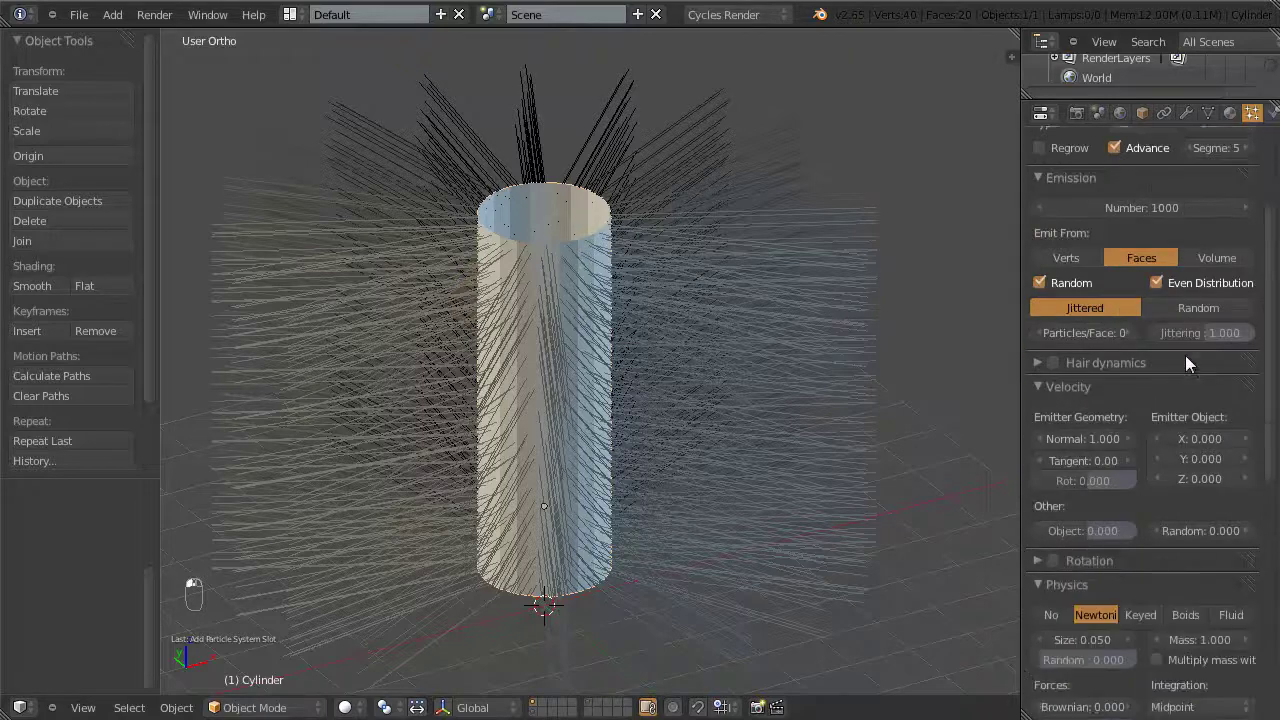
pyautogui.scroll(-5, 1168, 544)
pyautogui.scroll(-4, 1165, 491)
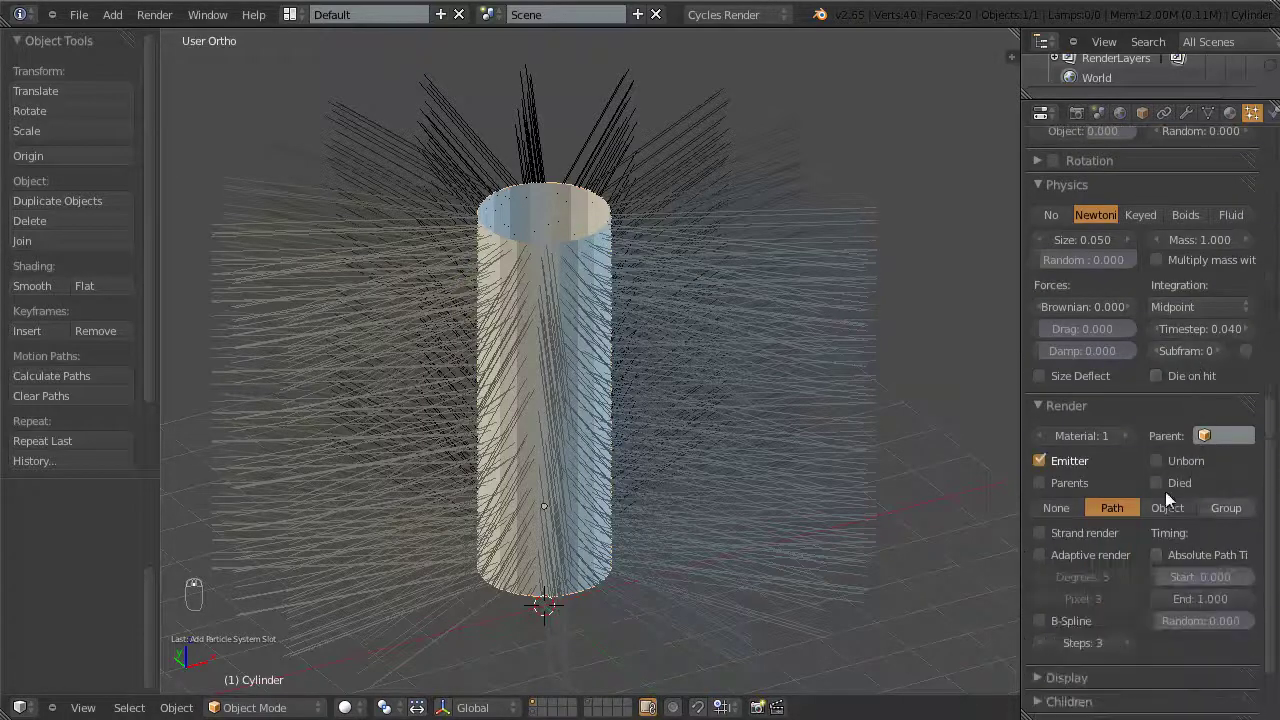
pyautogui.scroll(6, 1123, 503)
pyautogui.scroll(8, 1141, 502)
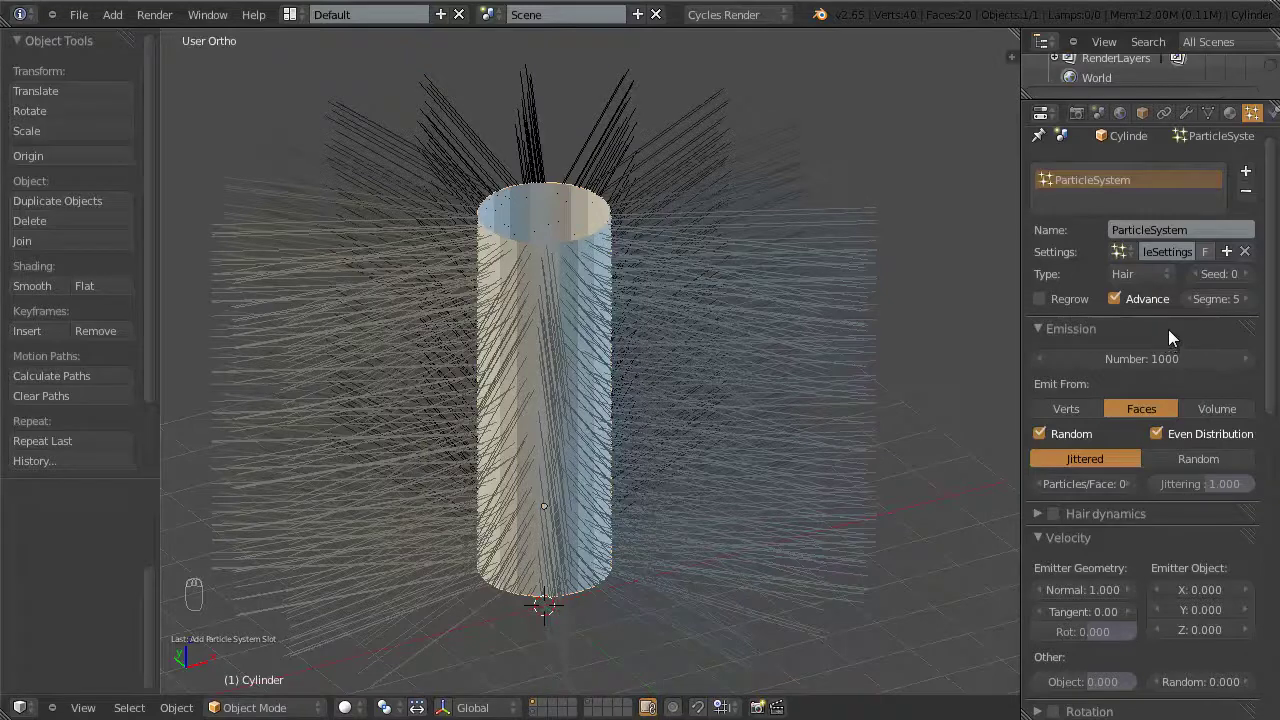
# Step: Set the hair emission source to Verts, comparing it once with Faces
pyautogui.click(1058, 406)
pyautogui.moveTo(631, 395); pyautogui.dragTo(564, 409, button='middle')
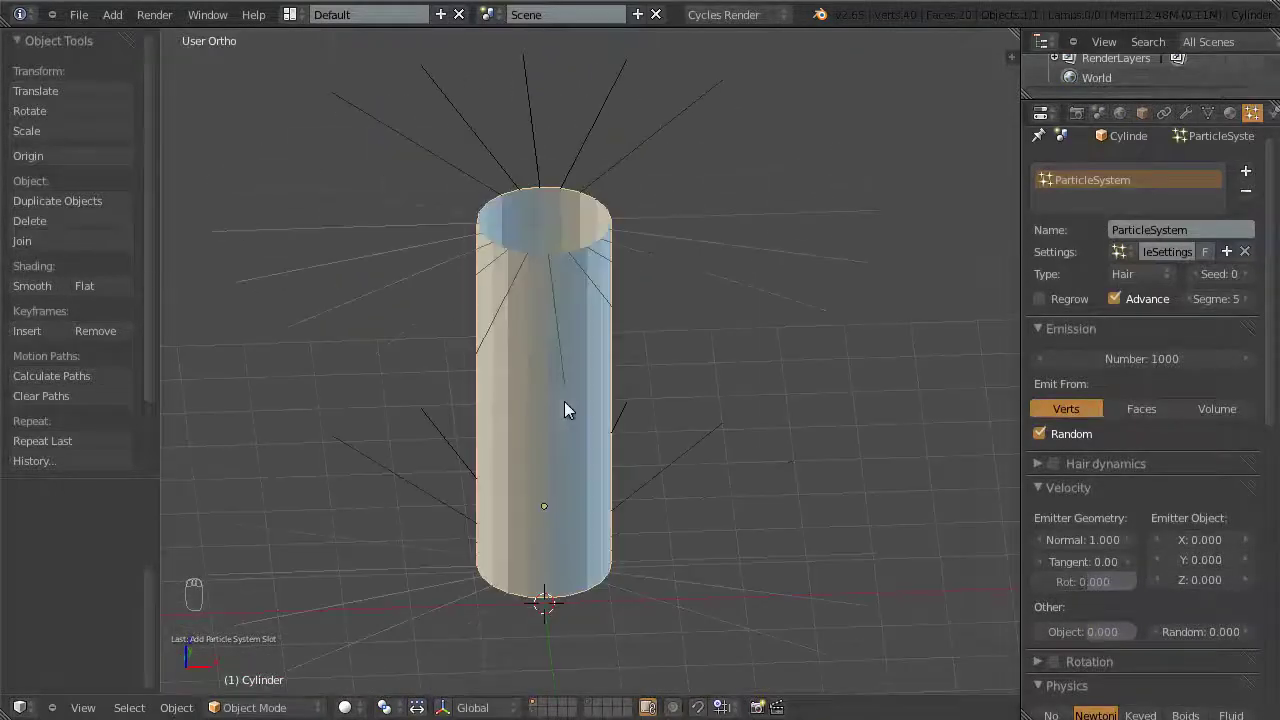
pyautogui.click(1156, 406)
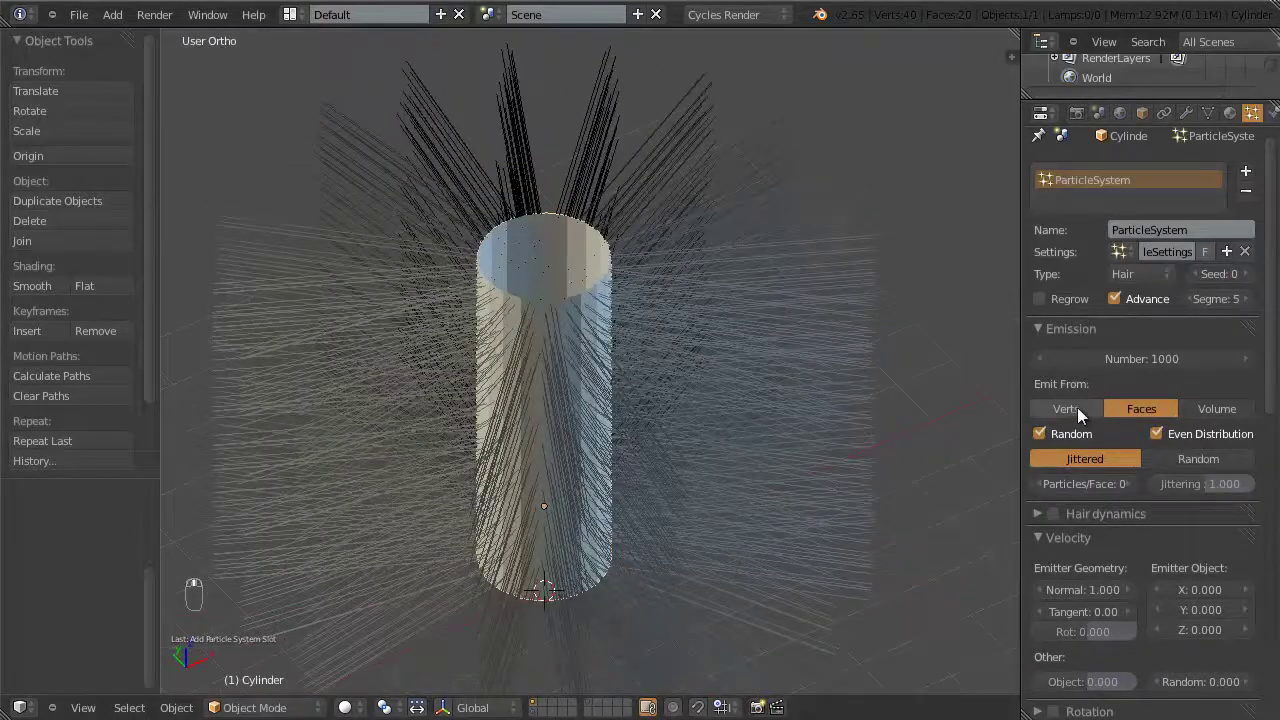
pyautogui.click(1077, 407)
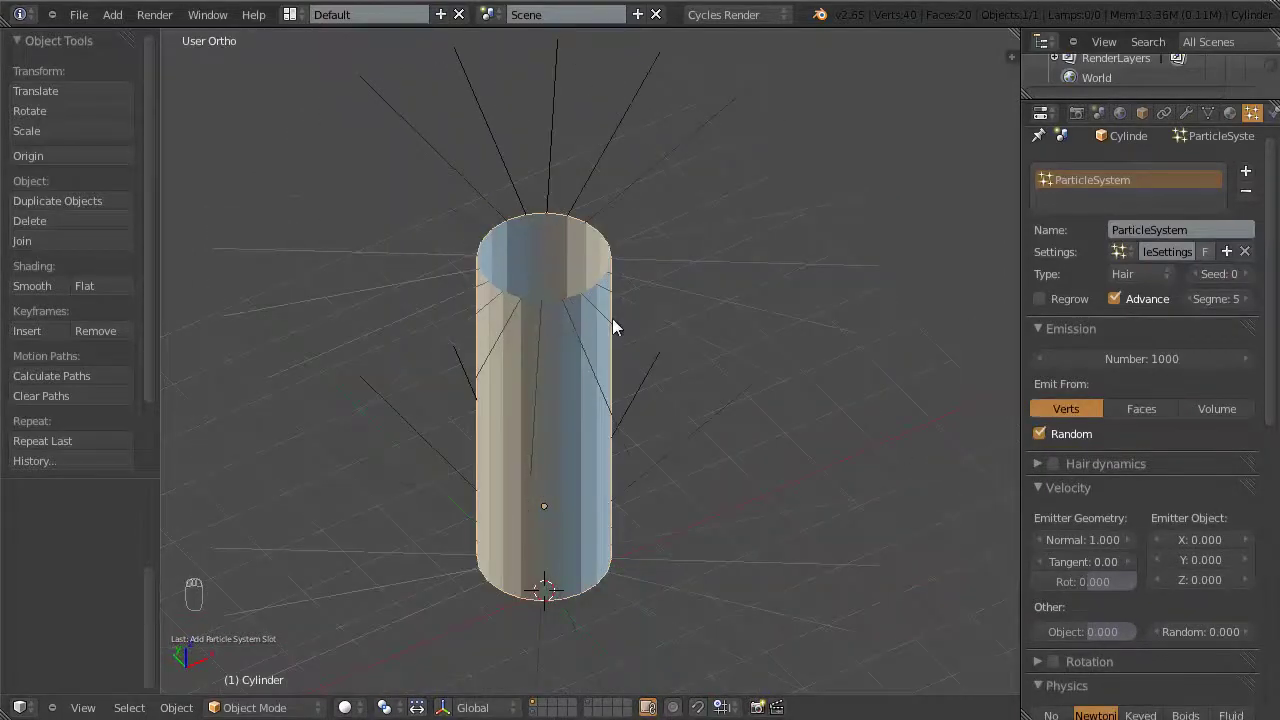
# Step: Examine the strands emitted from the cylinder's vertices from several angles, briefly checking them in rendered shading
pyautogui.keyDown('shift'); pyautogui.moveTo(612, 318); pyautogui.dragTo(573, 321, button='middle'); pyautogui.keyUp('shift')
pyautogui.scroll(2, 603, 252)
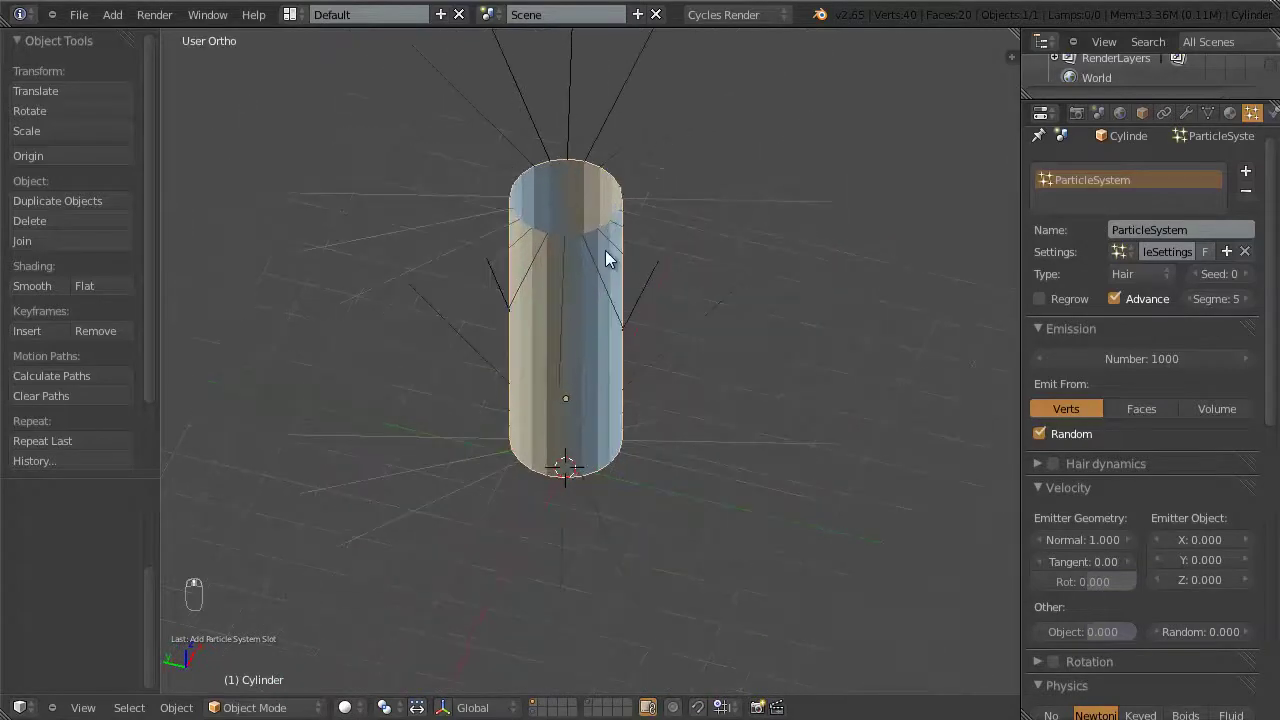
pyautogui.keyDown('shift'); pyautogui.moveTo(607, 257); pyautogui.dragTo(512, 196, button='middle'); pyautogui.keyUp('shift')
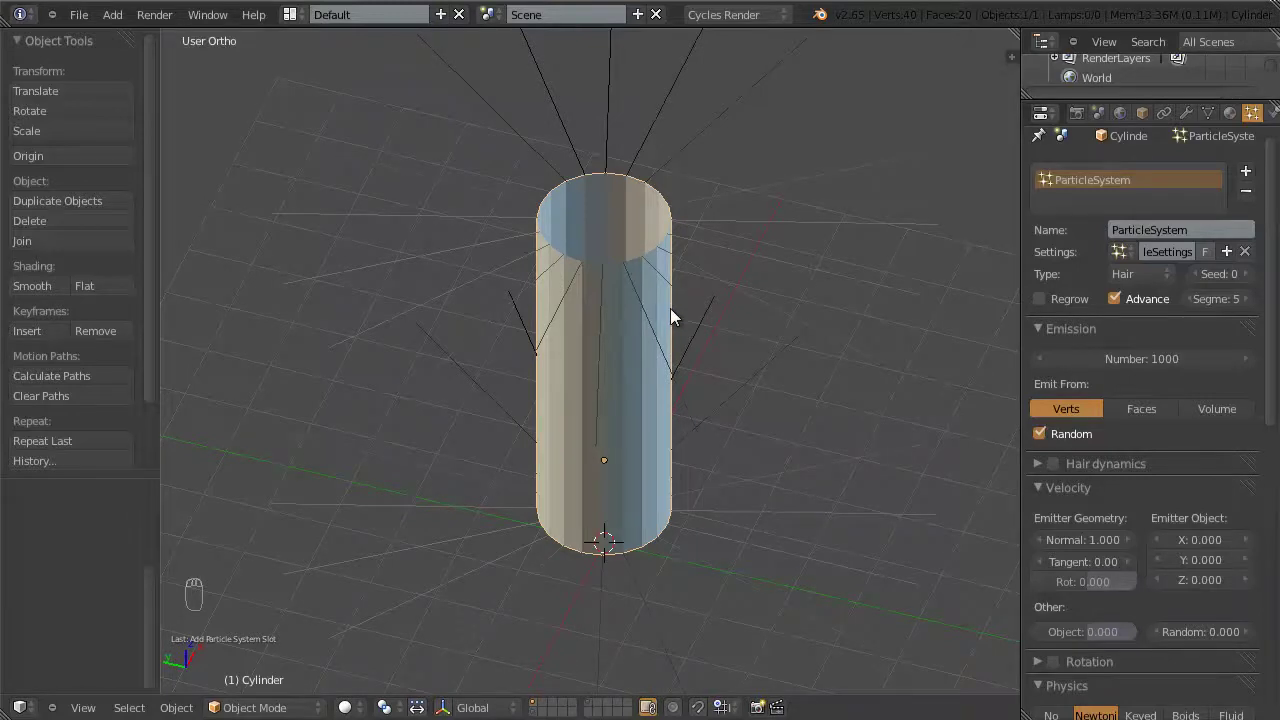
pyautogui.hotkey('shift', 'z')
pyautogui.moveTo(679, 351); pyautogui.dragTo(472, 299, button='middle')
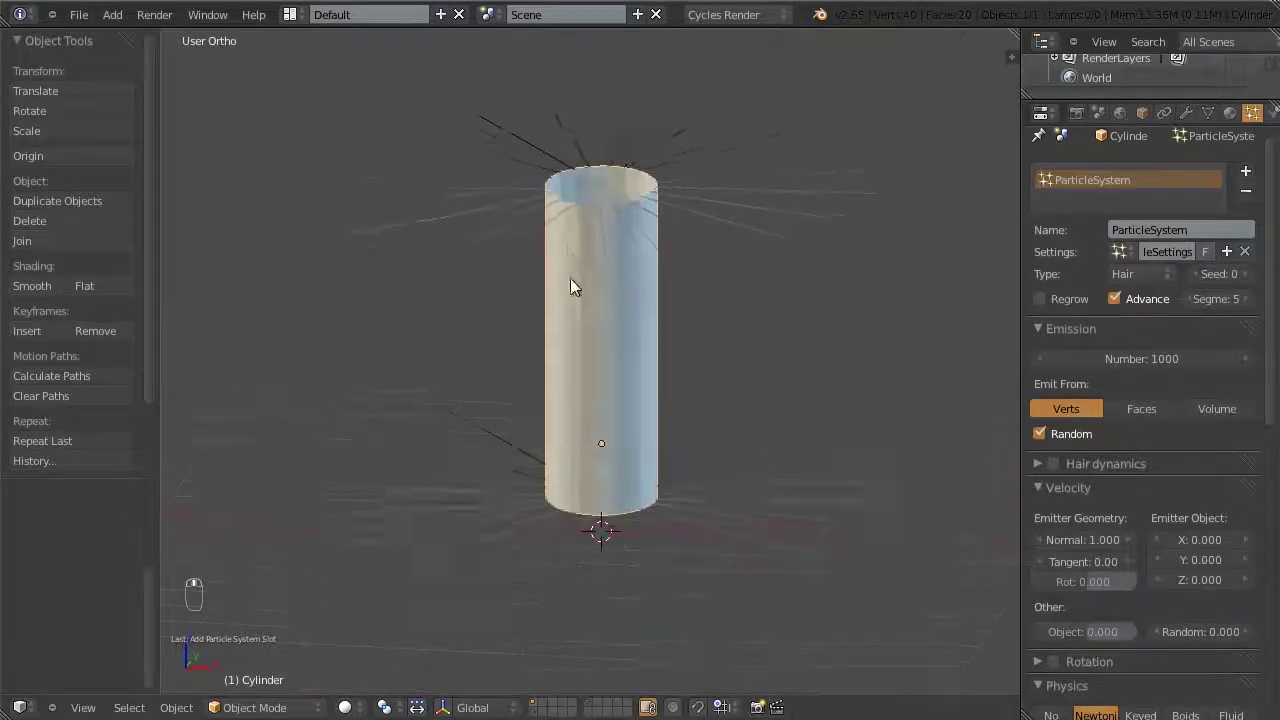
pyautogui.hotkey('shift', 'z')
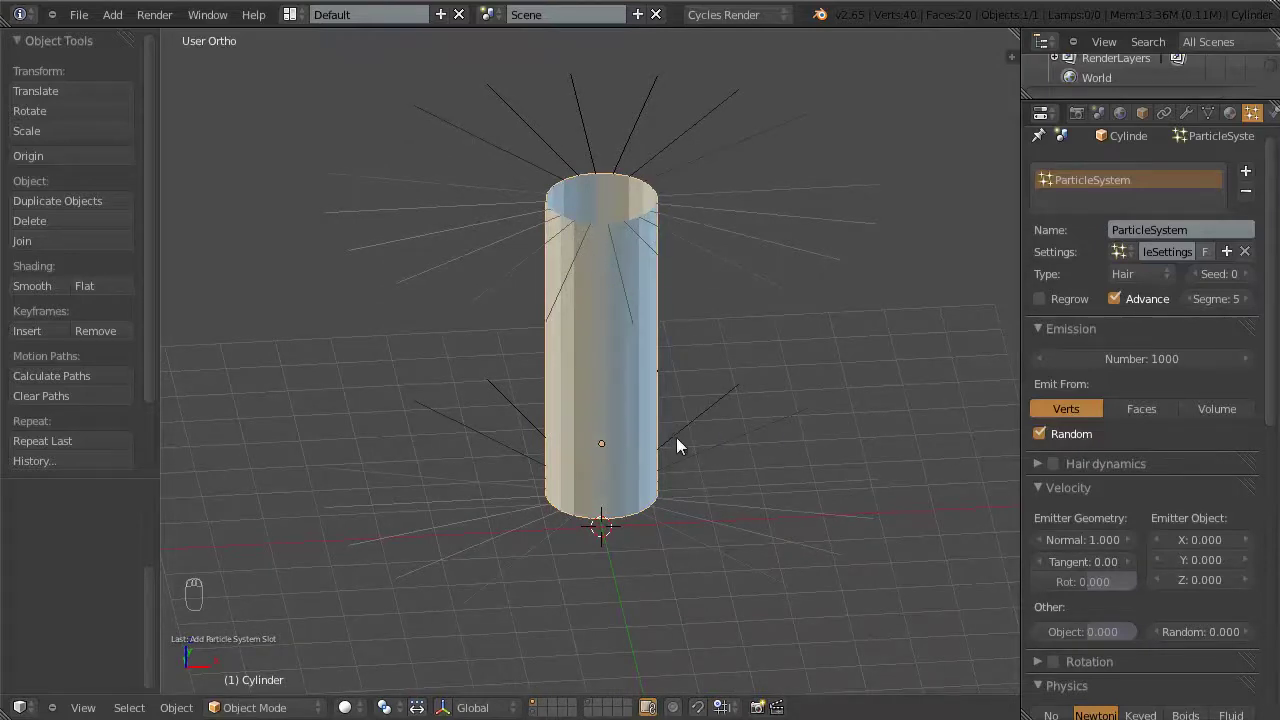
pyautogui.moveTo(676, 437); pyautogui.dragTo(689, 400, button='middle')
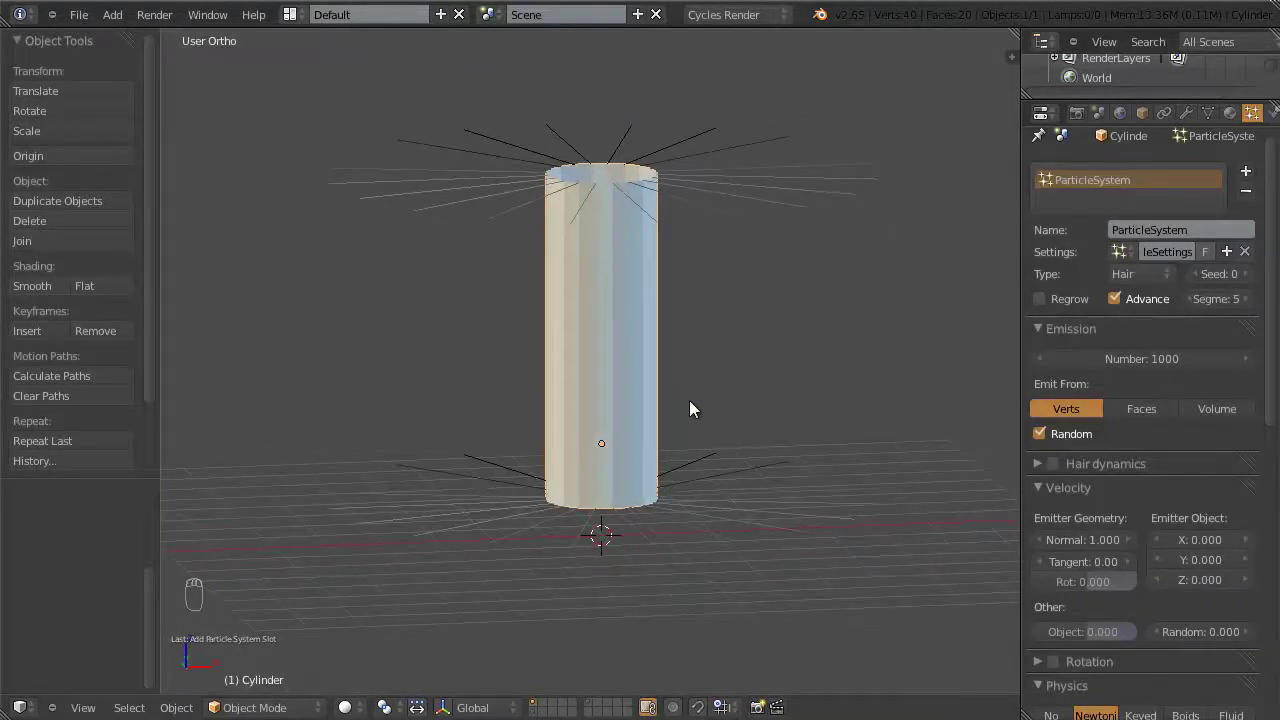
pyautogui.moveTo(697, 296); pyautogui.dragTo(713, 344, button='middle')
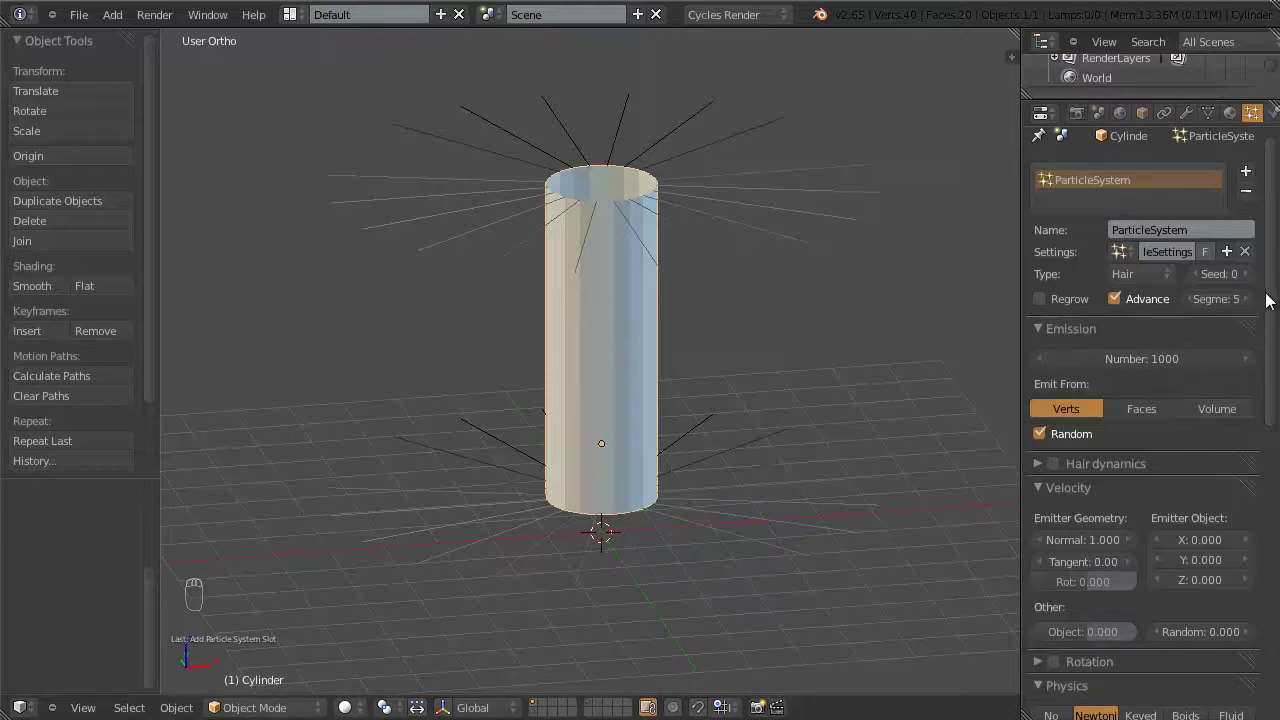
# Step: Render the particles as an Object, using Cube as the dupli object
pyautogui.scroll(-12, 1150, 310)
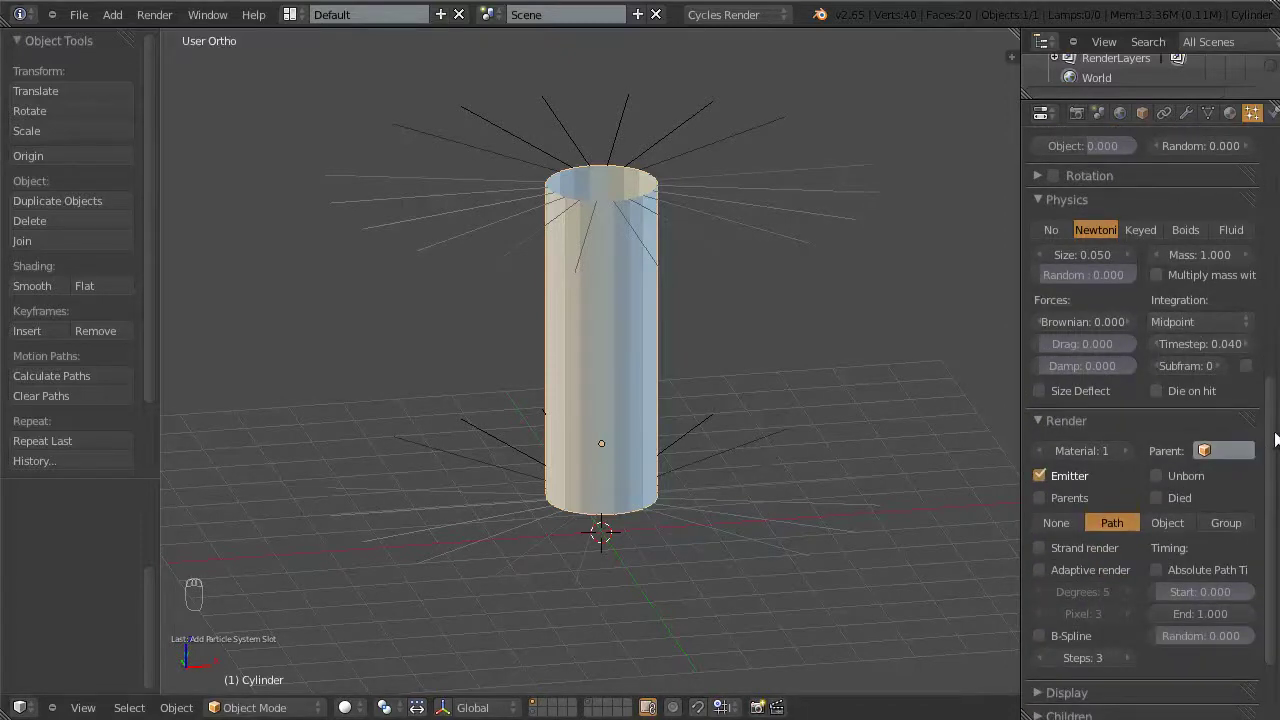
pyautogui.moveTo(1276, 438); pyautogui.dragTo(1274, 496)
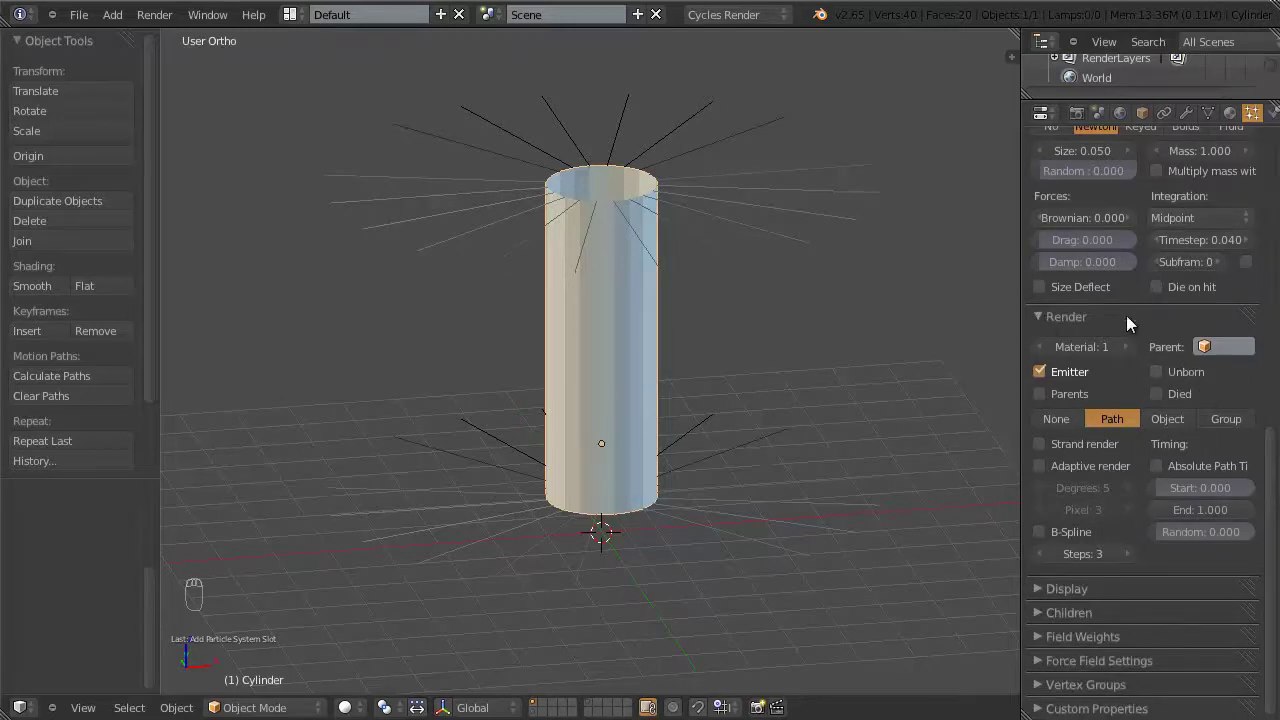
pyautogui.click(1159, 418)
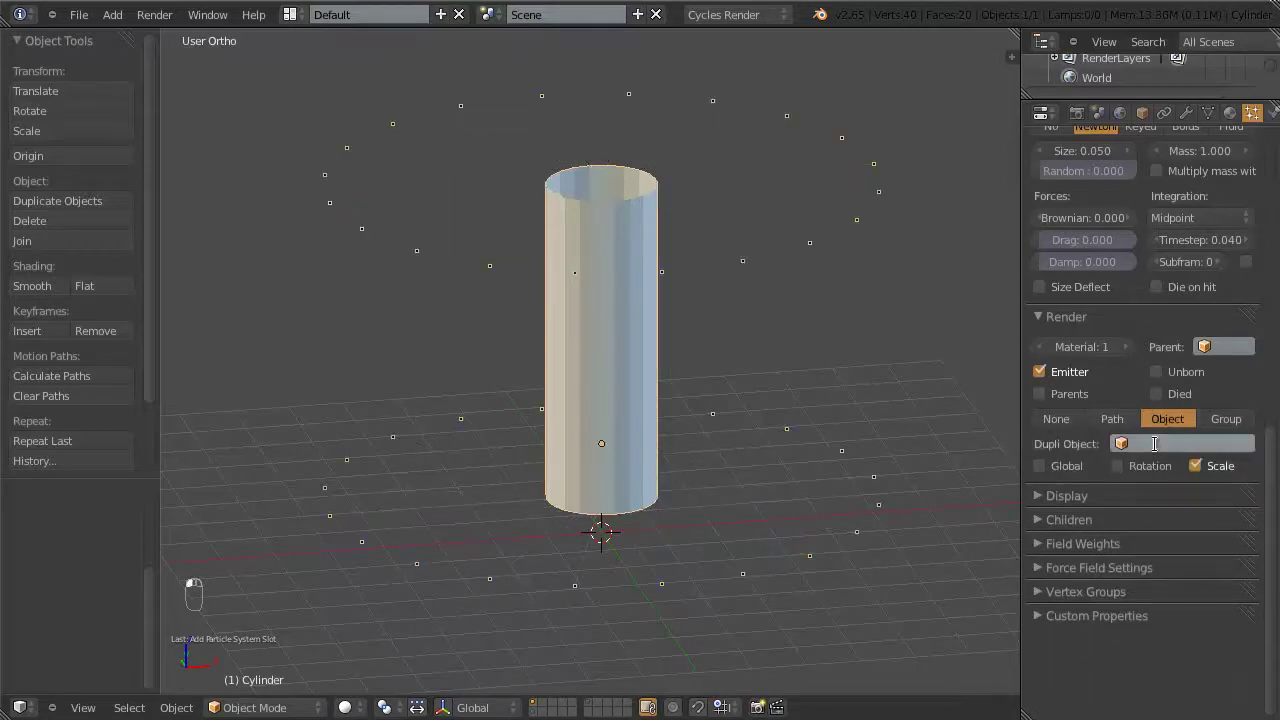
pyautogui.click(1149, 445)
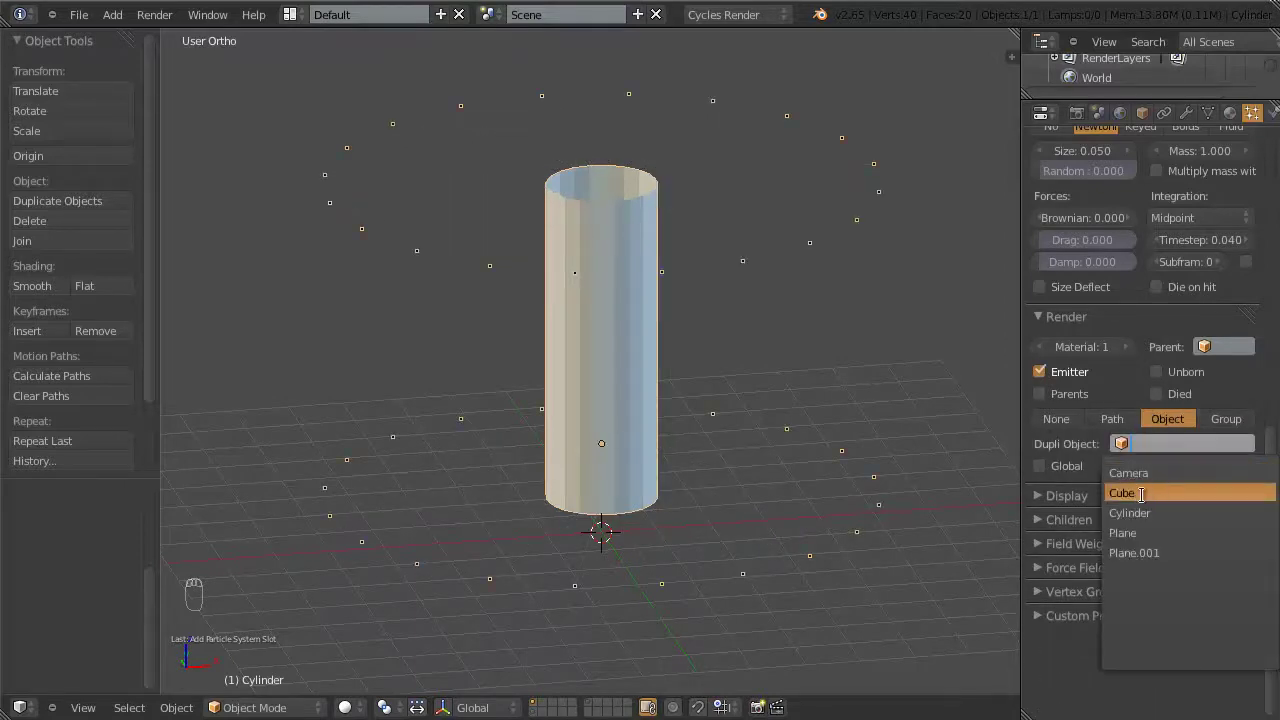
pyautogui.click(1141, 494)
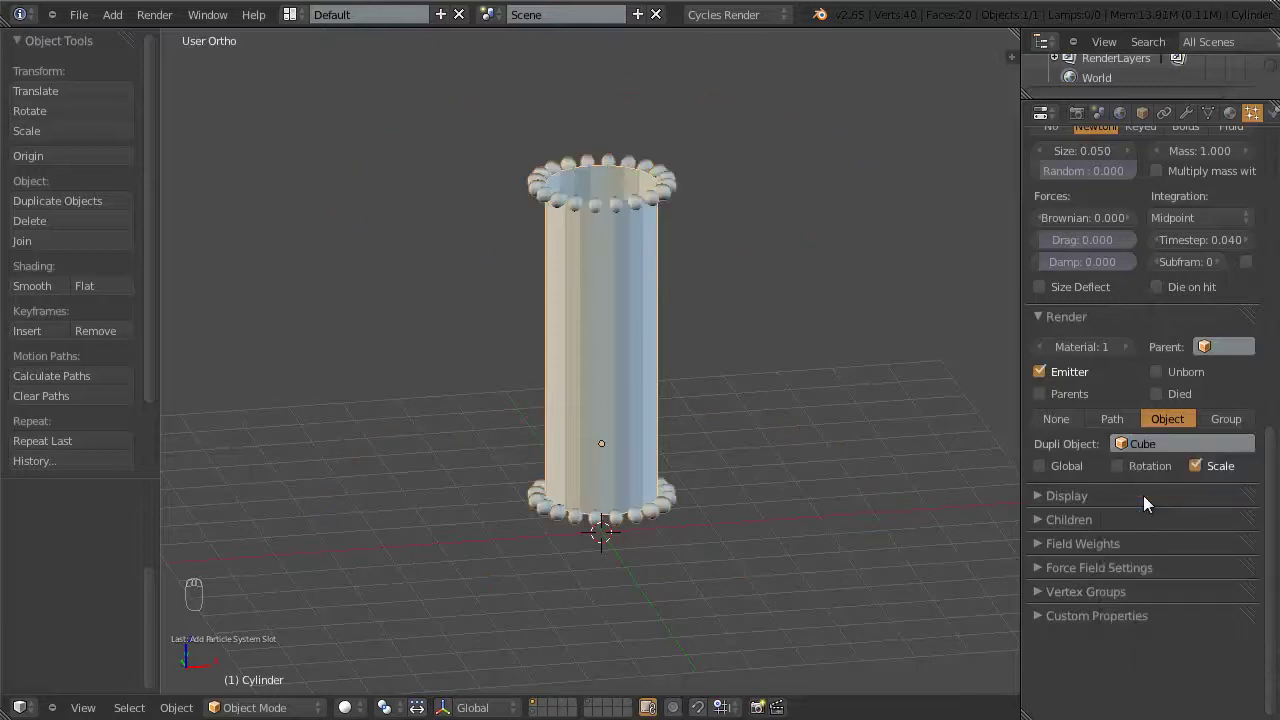
# Step: Enable particle rotation and set the initial orientation to Normal so the eggs follow the cylinder's surface direction
pyautogui.scroll(4, 656, 124)
pyautogui.keyDown('shift'); pyautogui.moveTo(656, 124); pyautogui.dragTo(644, 391, button='middle'); pyautogui.keyUp('shift')
pyautogui.scroll(2, 665, 280)
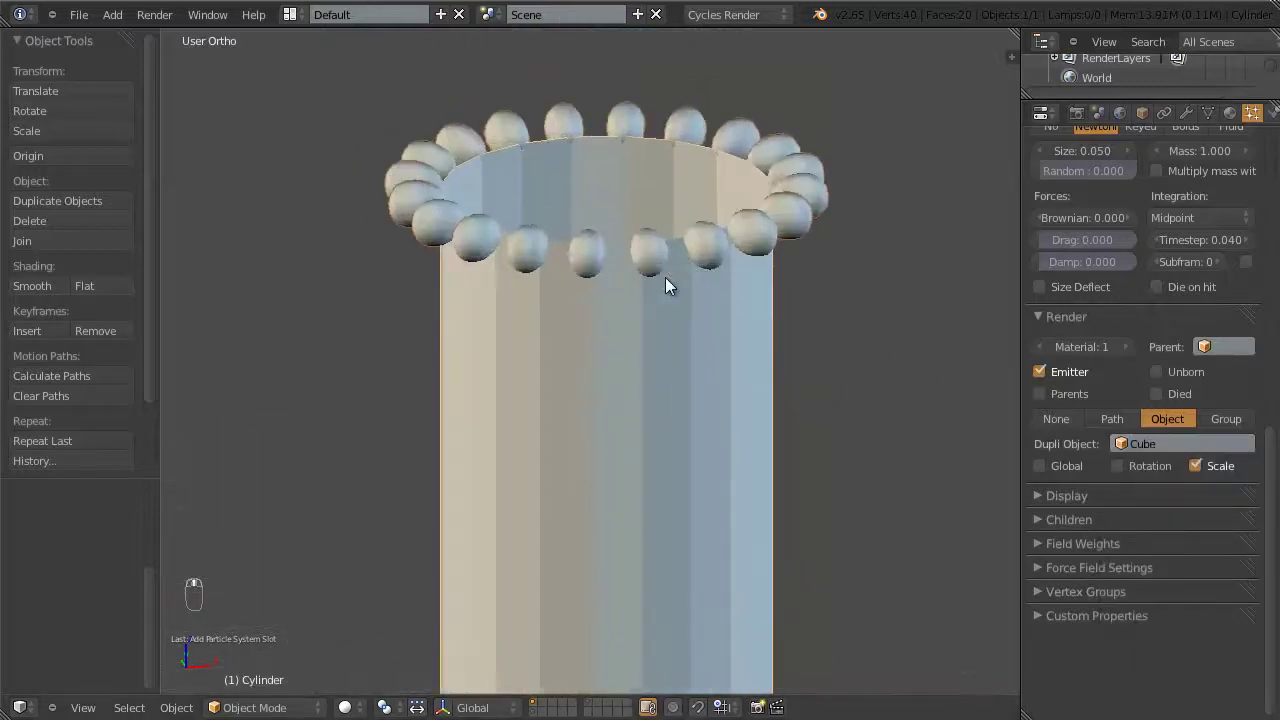
pyautogui.moveTo(669, 280); pyautogui.dragTo(554, 278, button='middle')
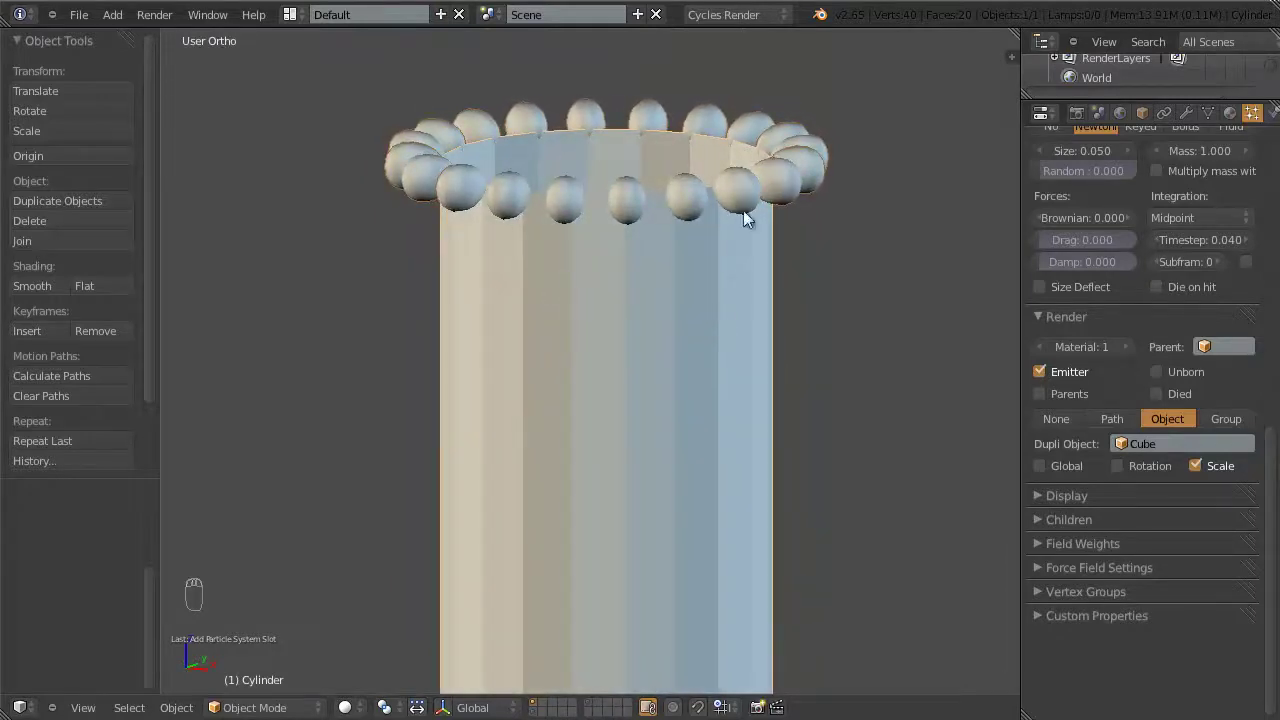
pyautogui.scroll(8, 1200, 465)
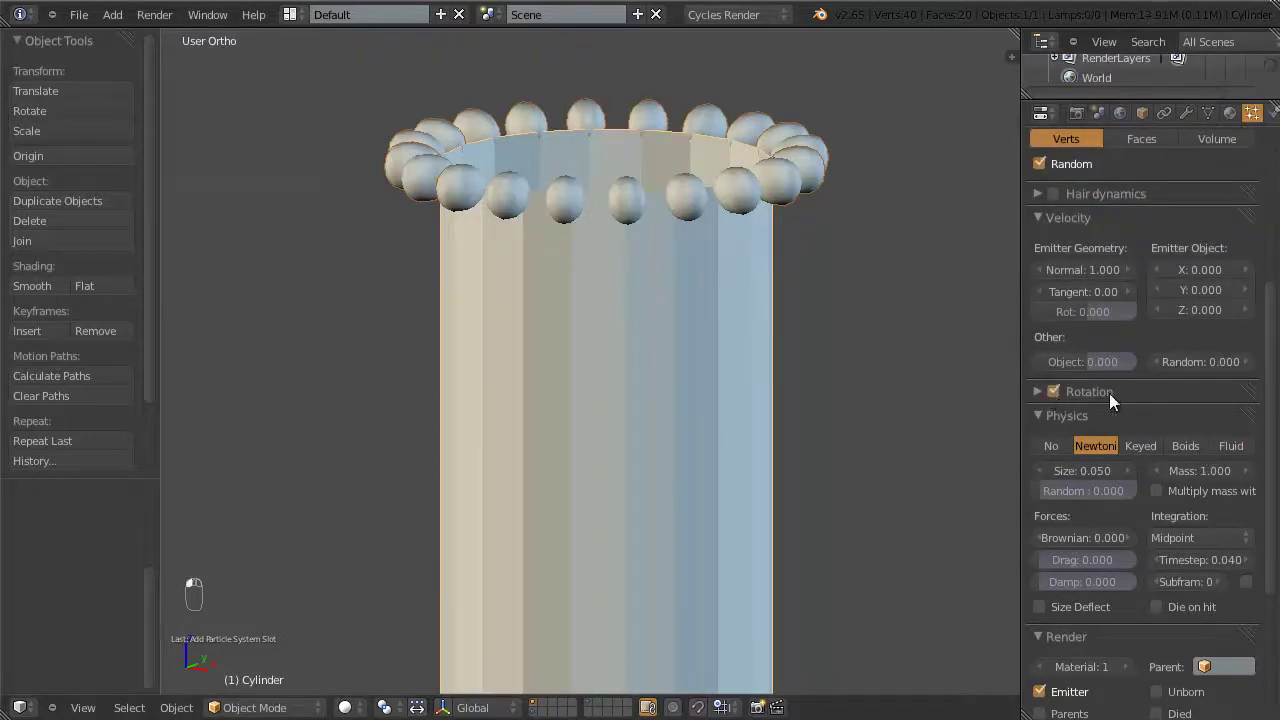
pyautogui.click(1037, 391)
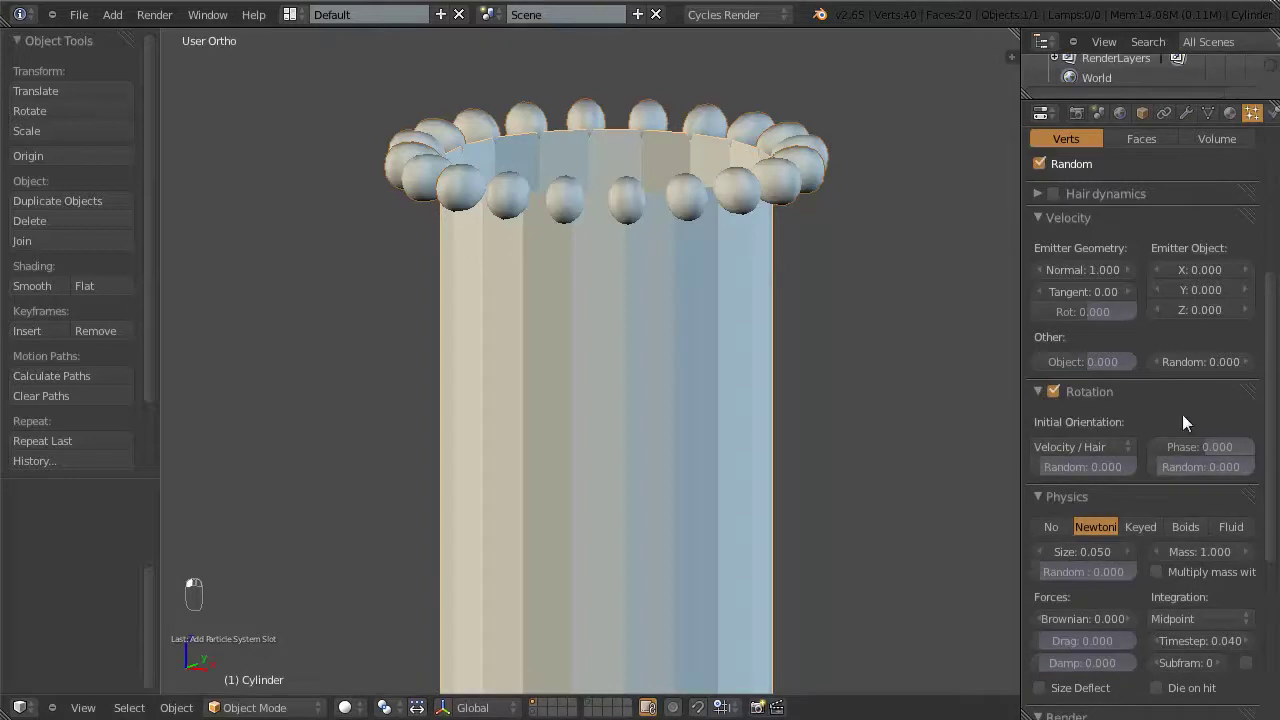
pyautogui.click(1088, 447)
pyautogui.click(1080, 446)
pyautogui.click(1059, 403)
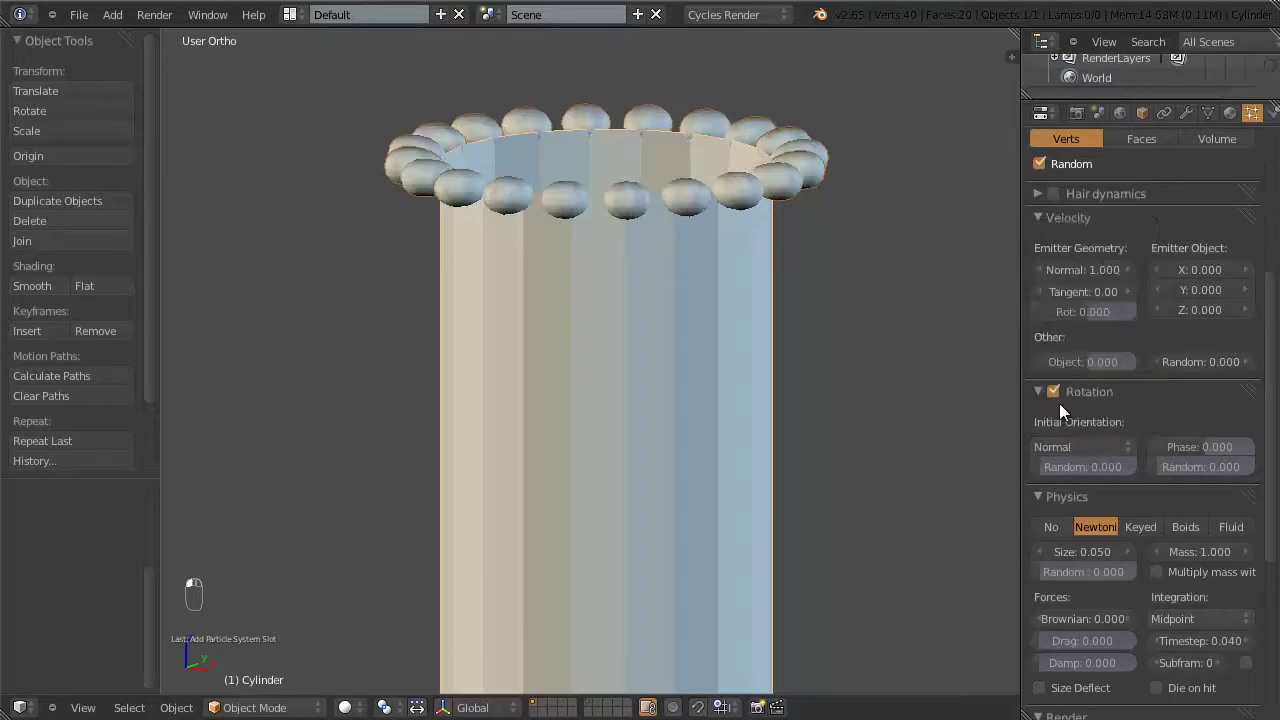
# Step: Examine the orientation and spacing of the egg shapes around both cylinder rims, from above and from the side
pyautogui.moveTo(568, 240); pyautogui.dragTo(634, 306, button='middle')
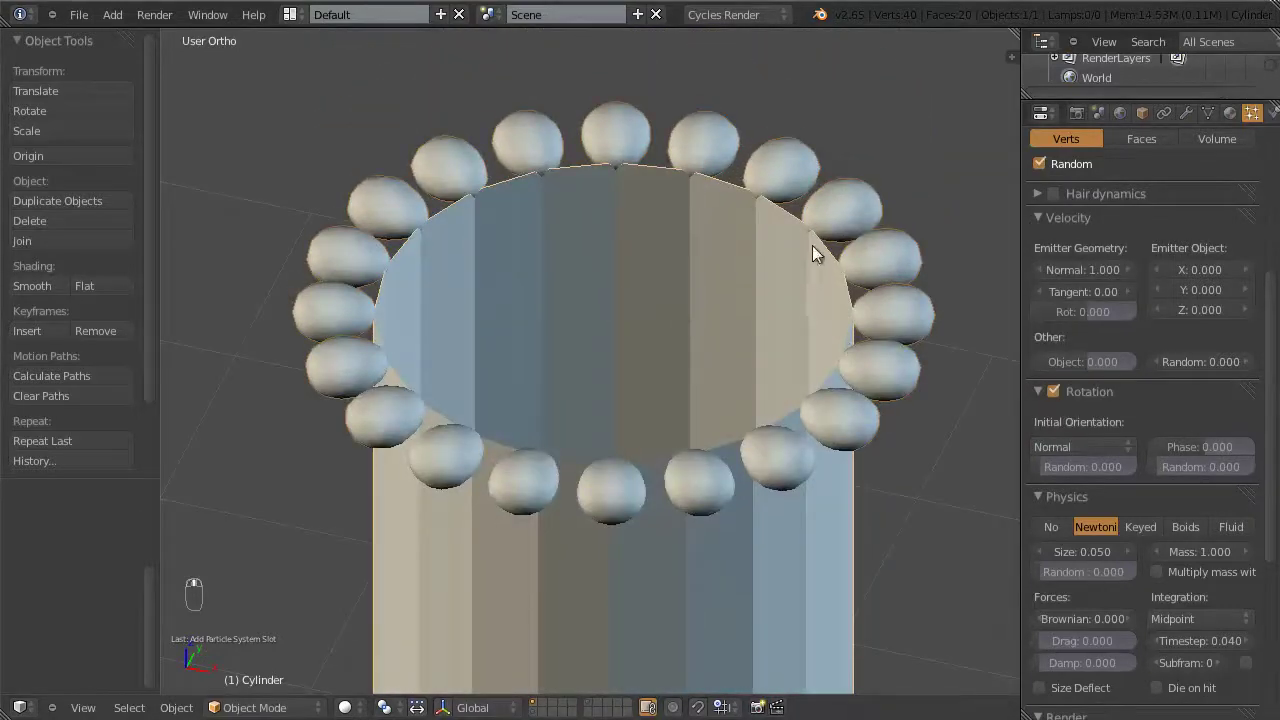
pyautogui.moveTo(814, 251); pyautogui.dragTo(733, 304, button='middle')
pyautogui.scroll(-5, 801, 295)
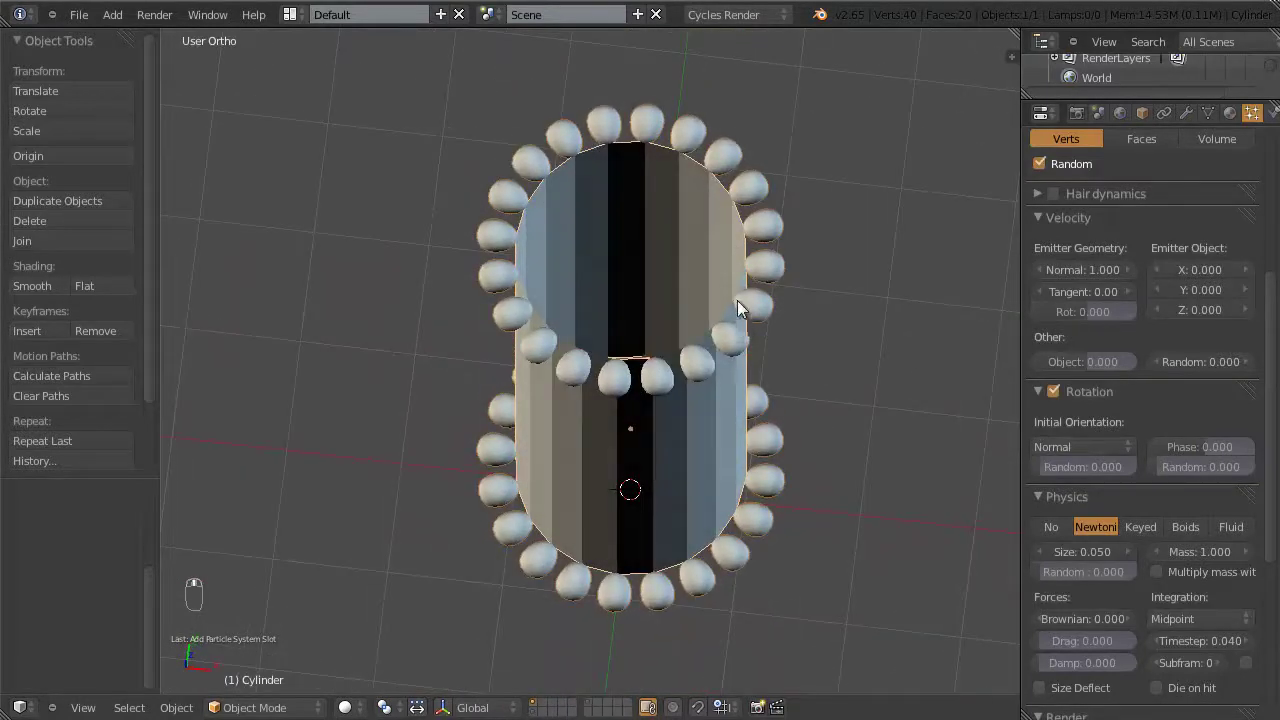
pyautogui.scroll(1, 737, 301)
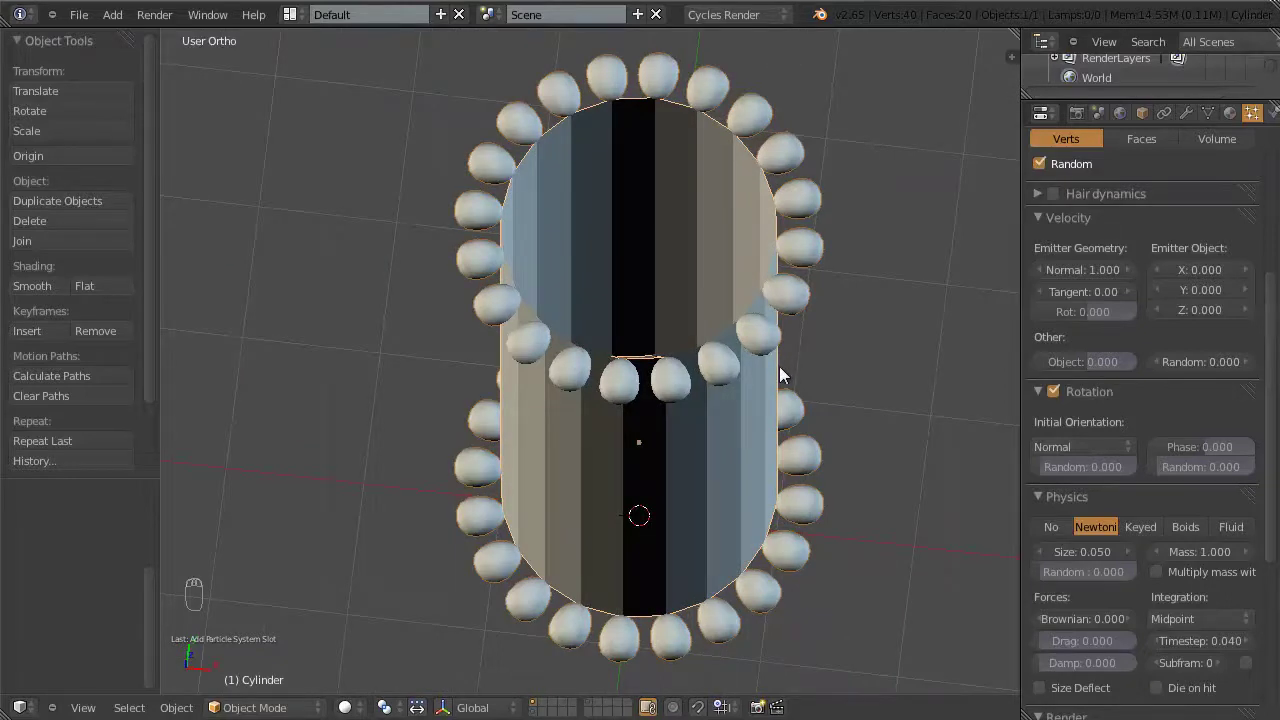
pyautogui.moveTo(780, 371); pyautogui.dragTo(742, 430, button='middle')
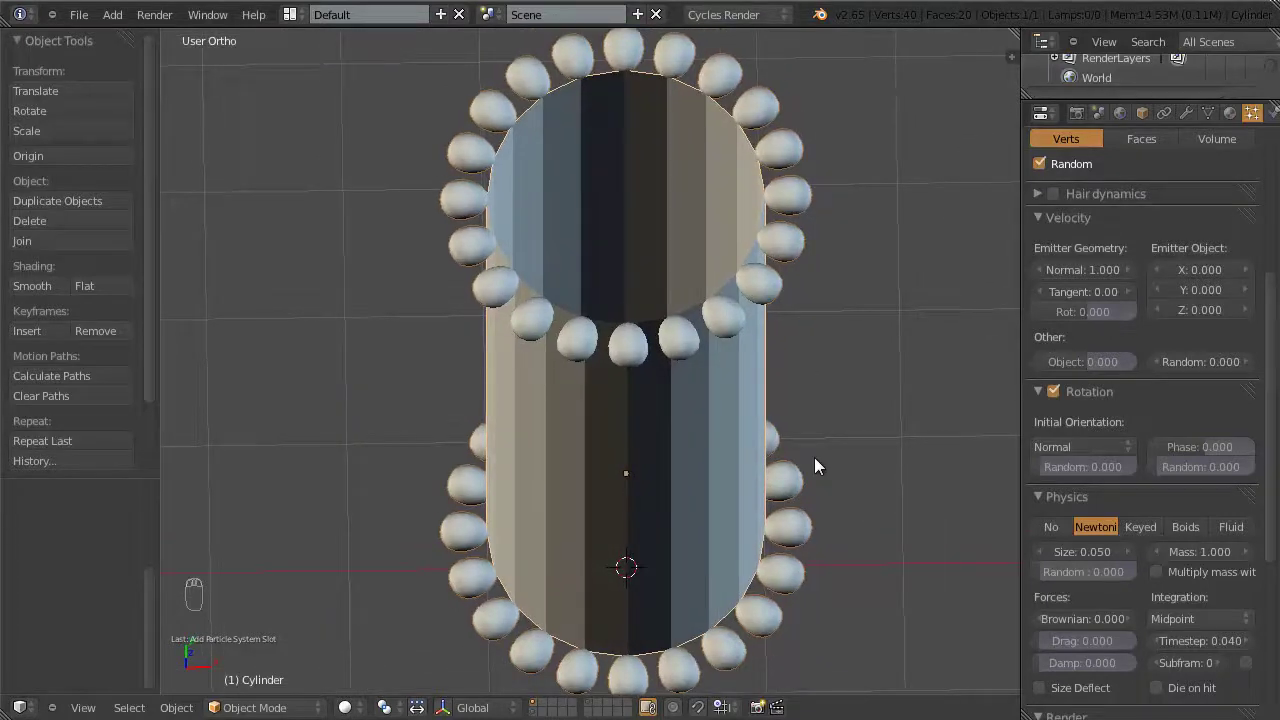
pyautogui.scroll(-3, 1115, 421)
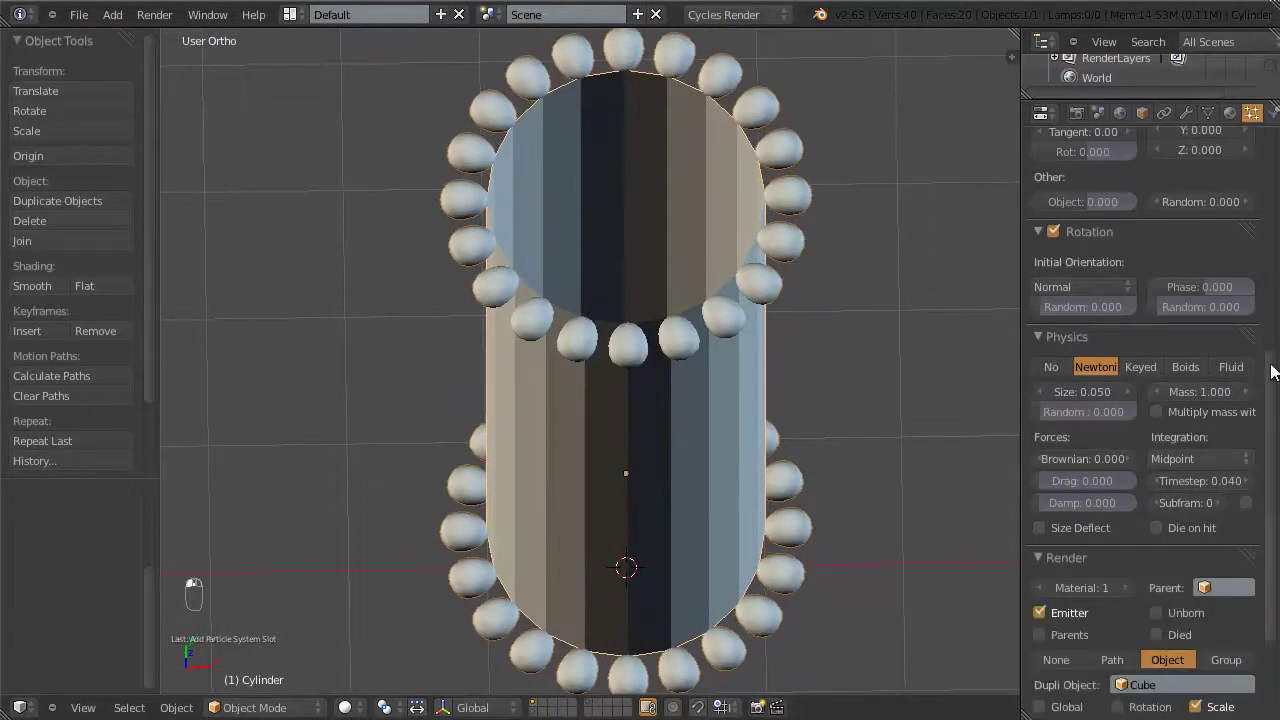
pyautogui.moveTo(1275, 375); pyautogui.dragTo(1275, 450)
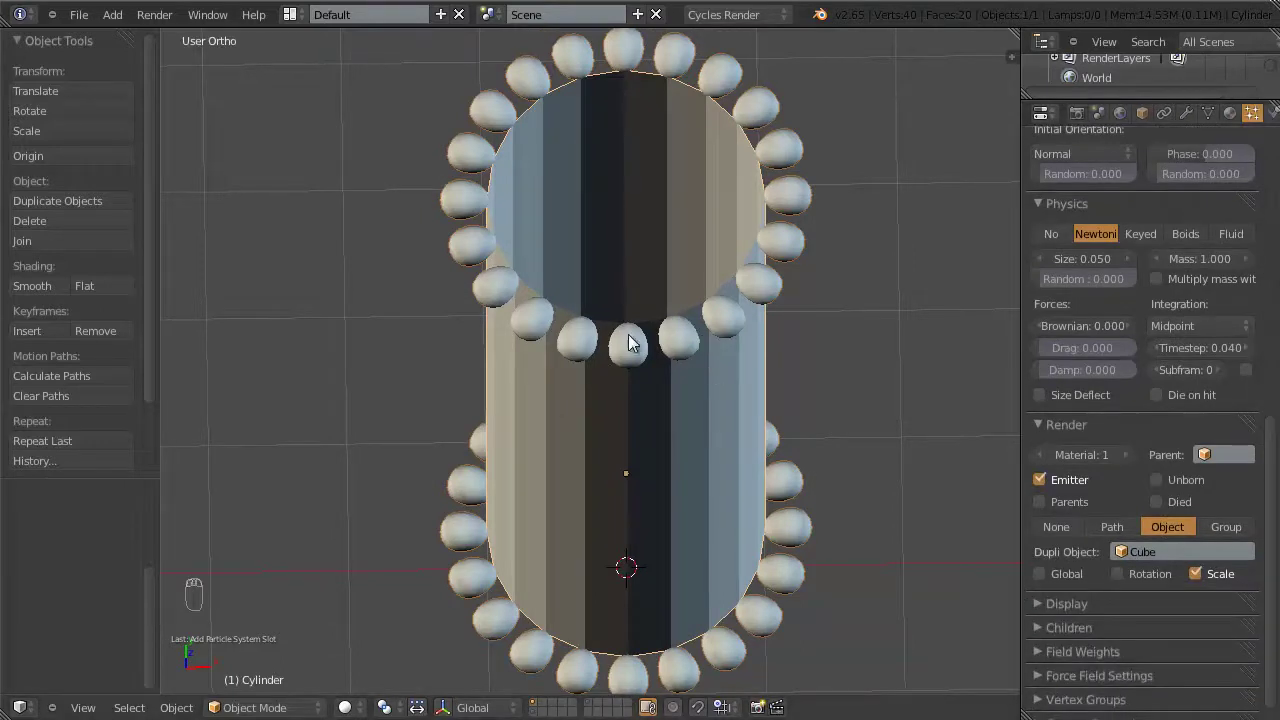
pyautogui.scroll(-2, 720, 390)
pyautogui.moveTo(717, 397); pyautogui.dragTo(722, 316, button='middle')
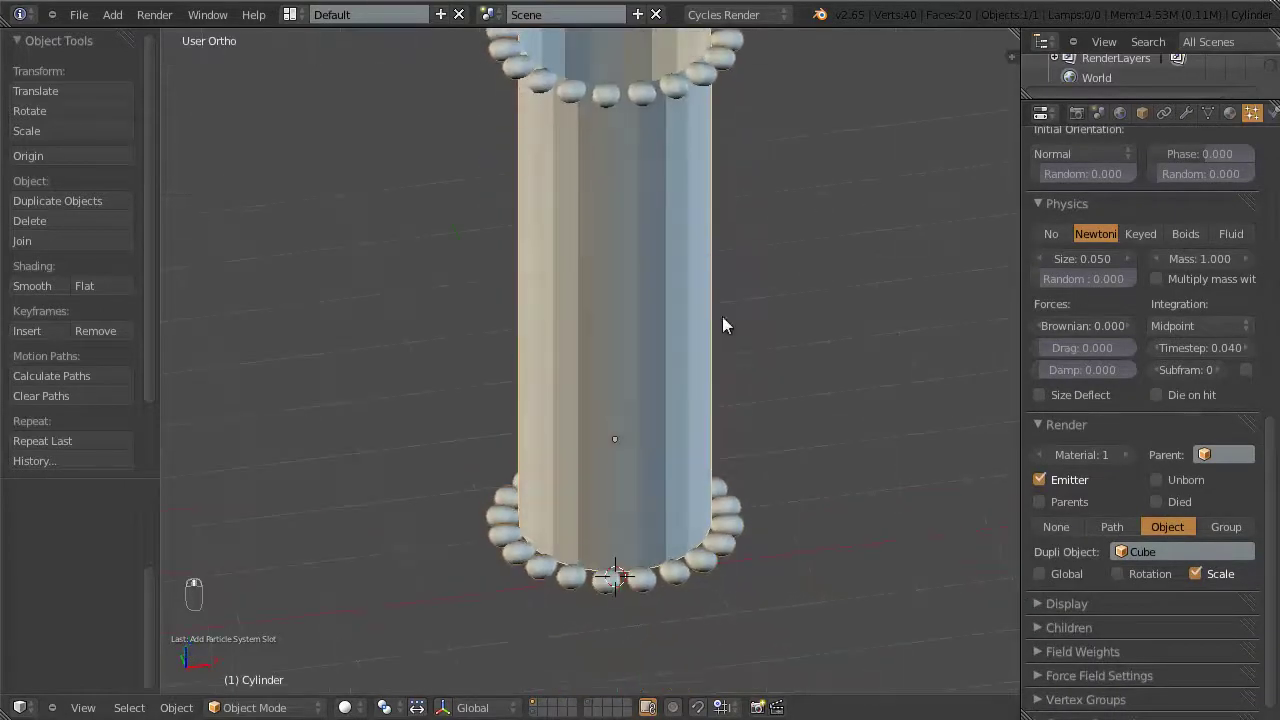
pyautogui.scroll(-2, 620, 390)
pyautogui.scroll(-2, 640, 377)
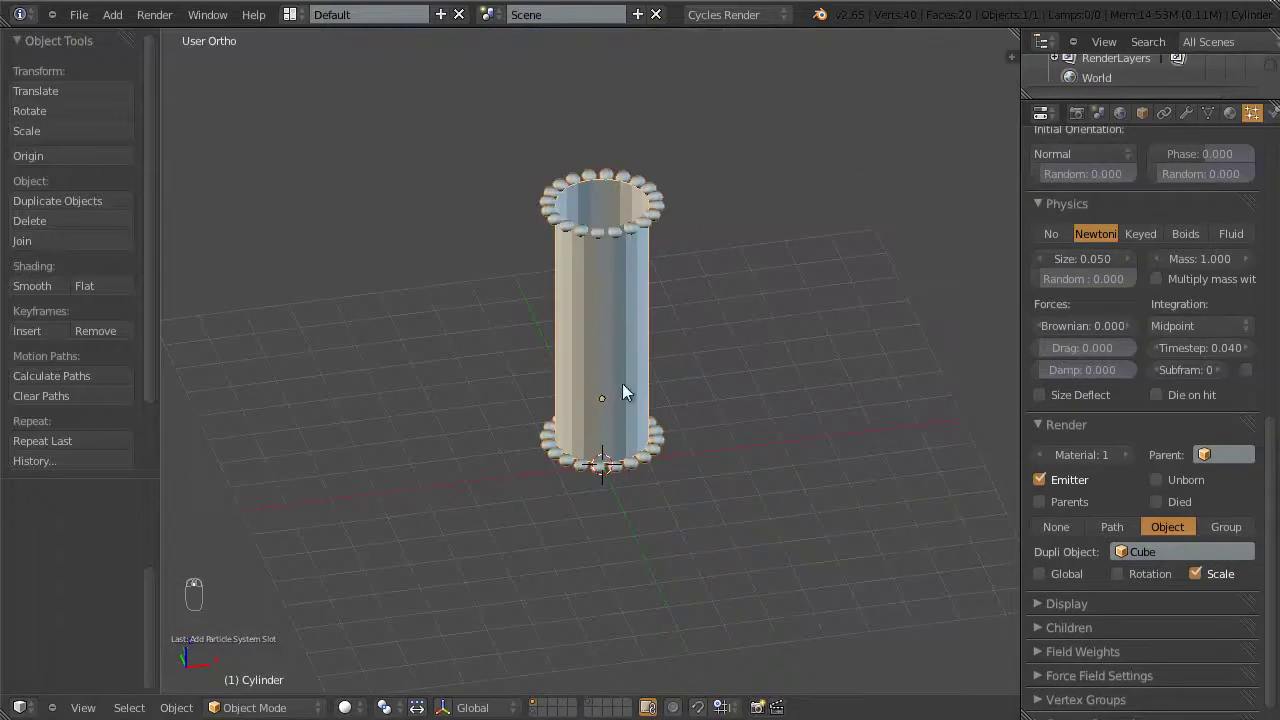
pyautogui.scroll(1, 620, 367)
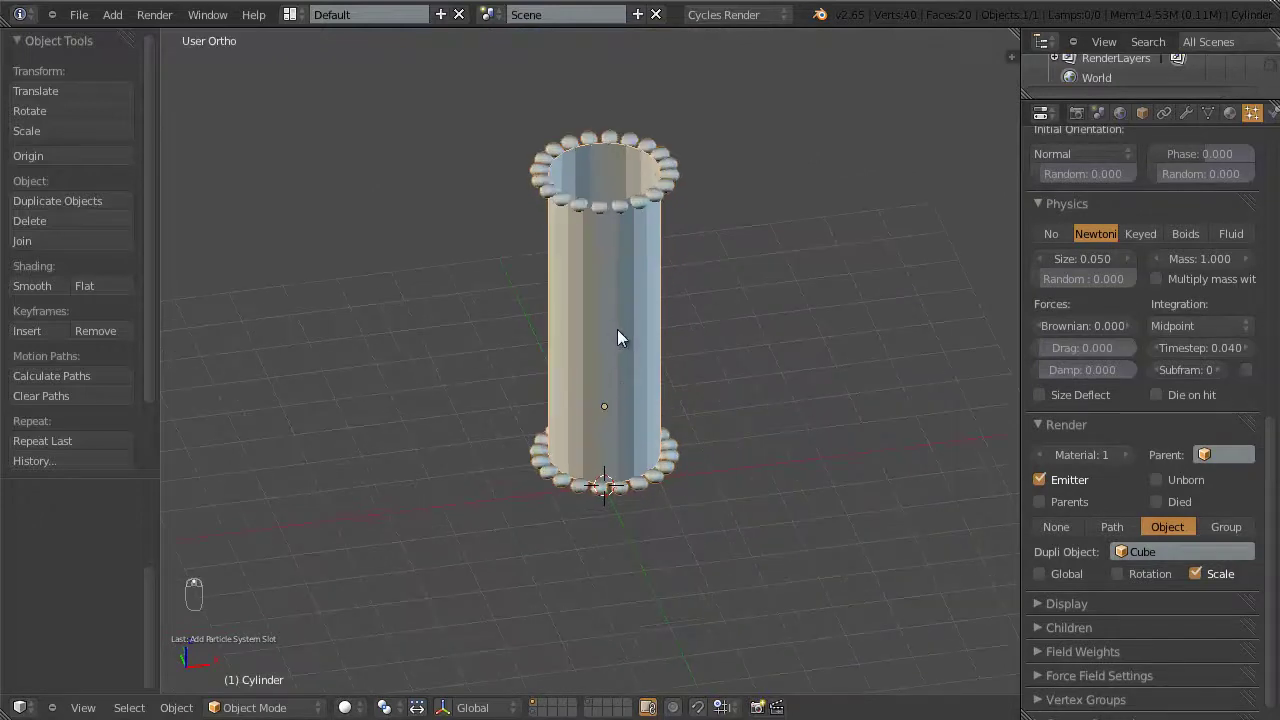
pyautogui.scroll(1, 611, 311)
pyautogui.keyDown('shift'); pyautogui.moveTo(778, 308); pyautogui.dragTo(795, 411, button='middle'); pyautogui.keyUp('shift')
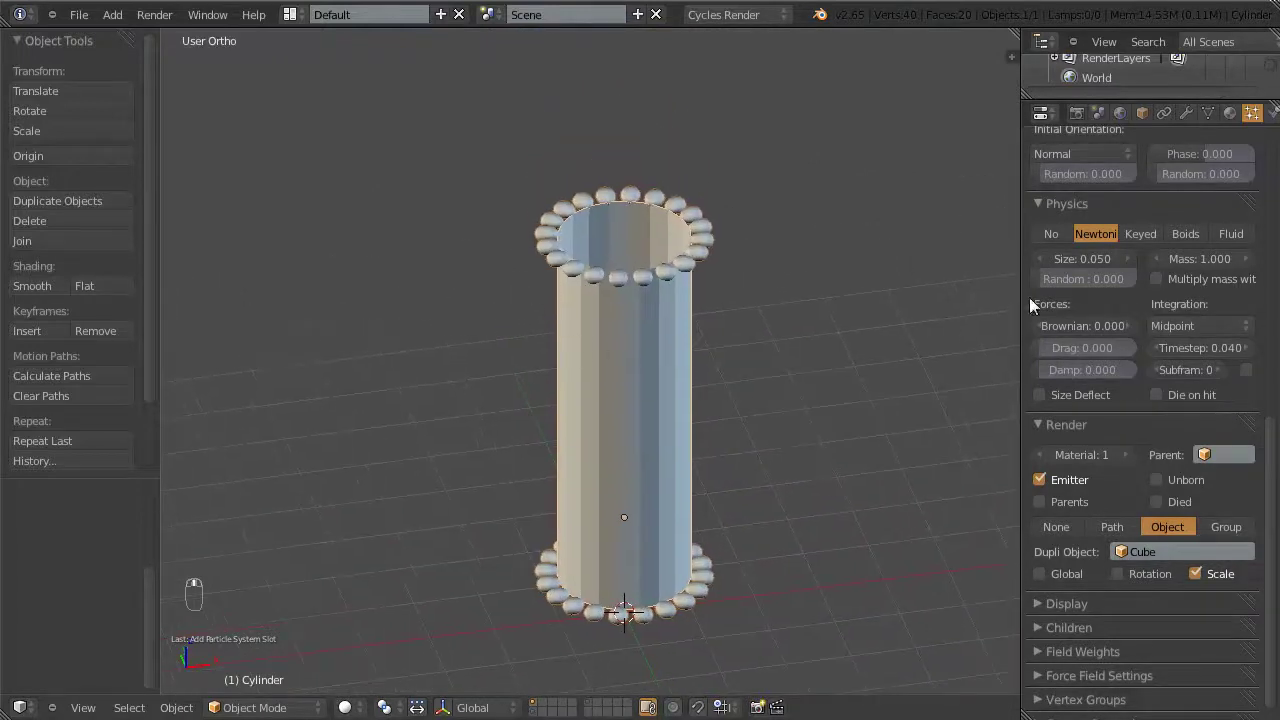
# Step: Increase the particle size to 0.103 so neighbouring eggs overlap, and check both rims
pyautogui.scroll(-1, 1113, 270)
pyautogui.scroll(3, 1113, 270)
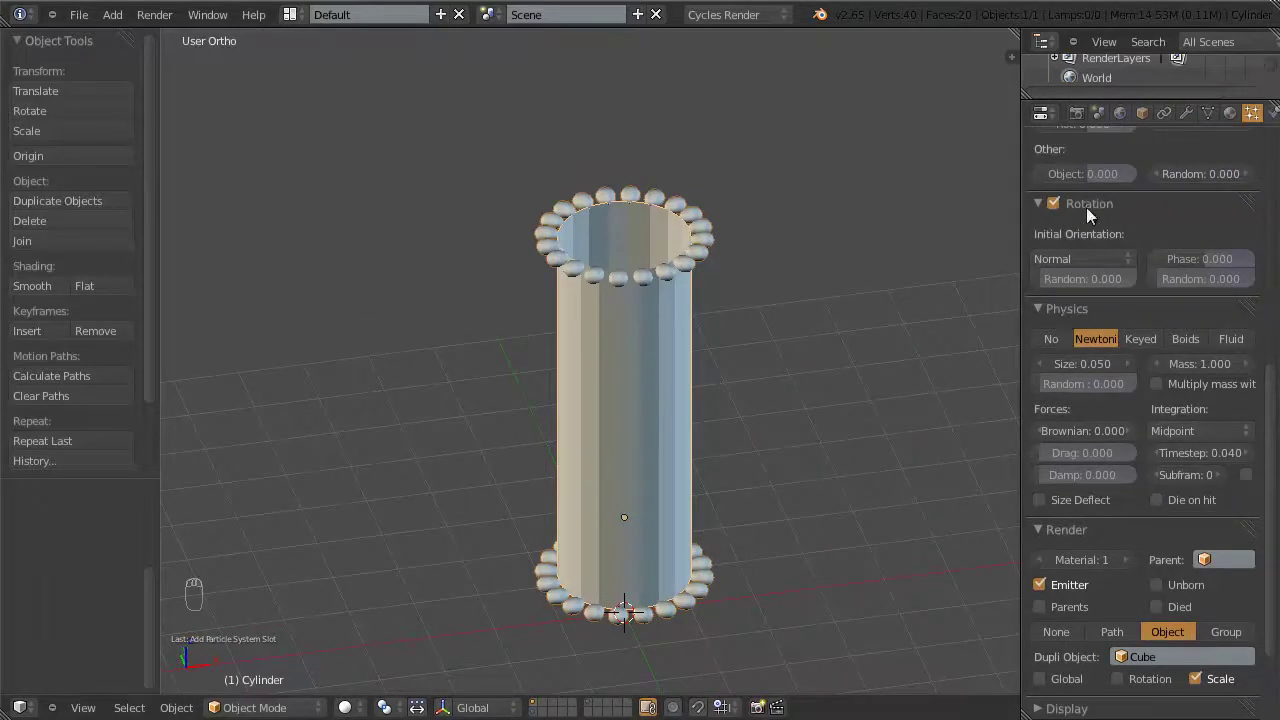
pyautogui.moveTo(1085, 366); pyautogui.dragTo(1058, 370)
pyautogui.moveTo(540, 290); pyautogui.dragTo(749, 289, button='middle')
pyautogui.scroll(2, 719, 437)
pyautogui.scroll(-4, 748, 294)
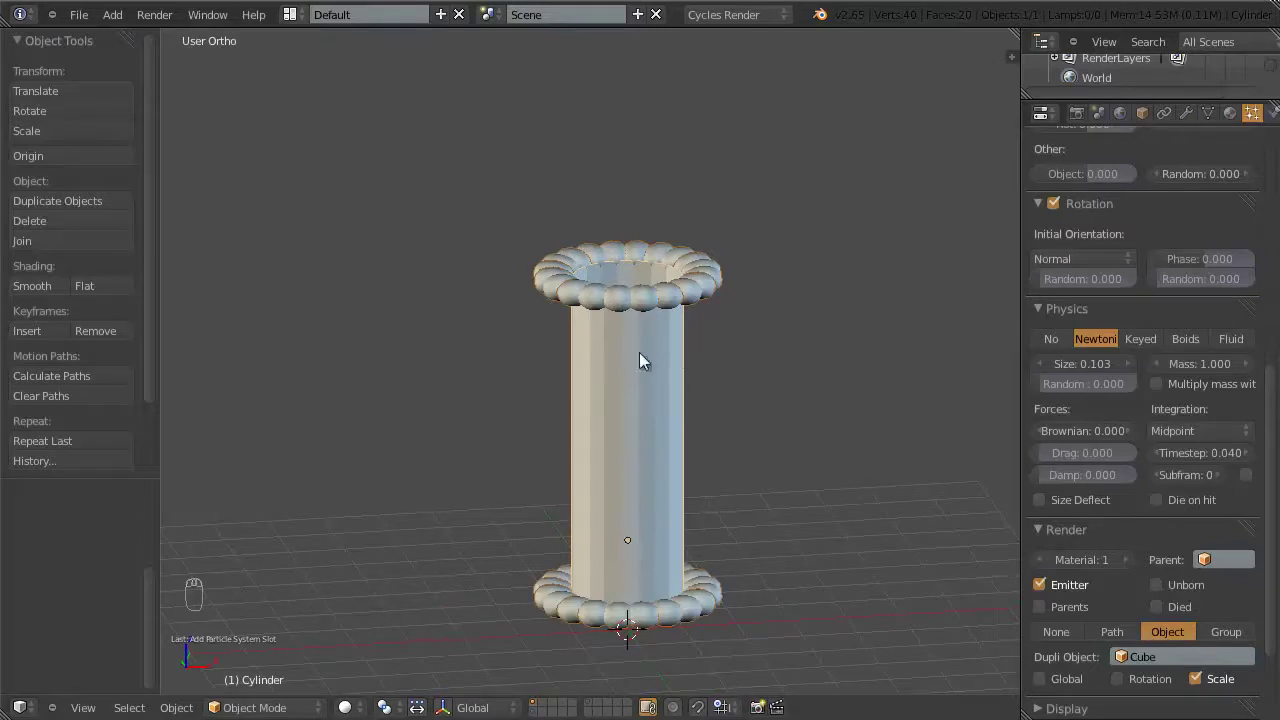
pyautogui.scroll(-1, 676, 527)
pyautogui.moveTo(644, 533); pyautogui.dragTo(714, 522, button='middle')
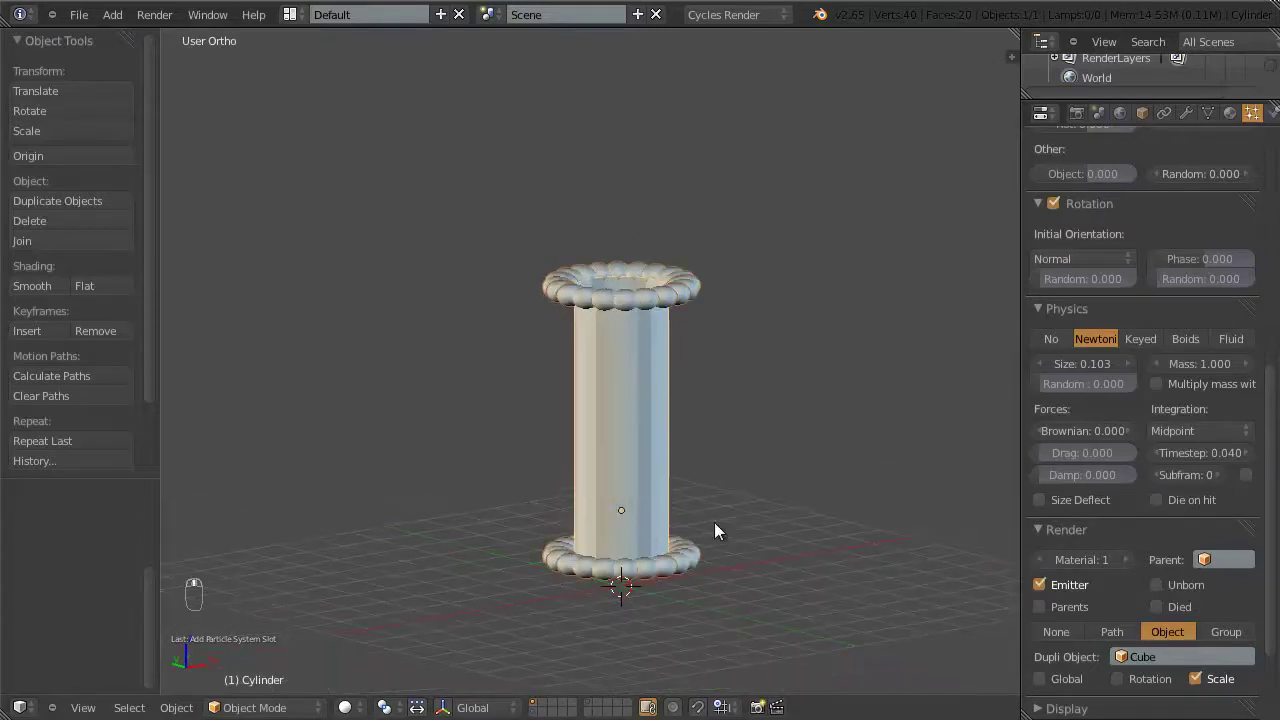
# Step: Enter Edit Mode on the cylinder and set the hair particle emission number to 40, matching its vertices
pyautogui.scroll(8, 1176, 533)
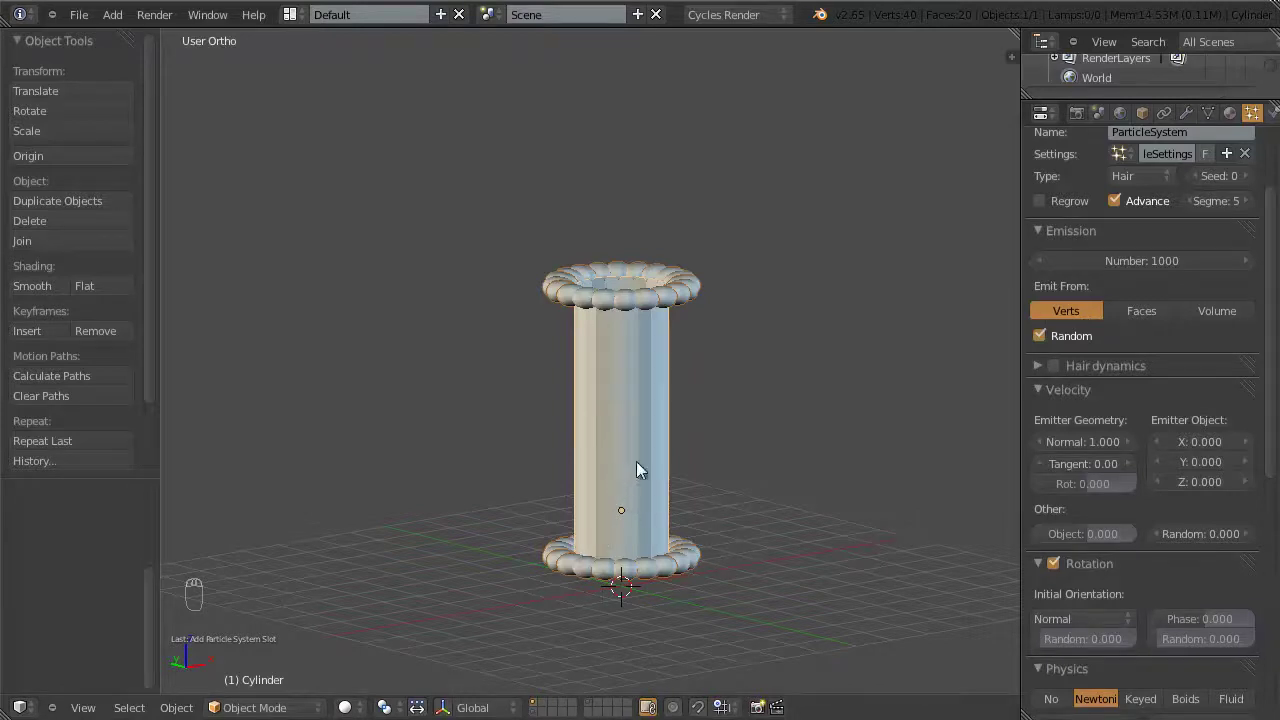
pyautogui.scroll(1, 638, 470)
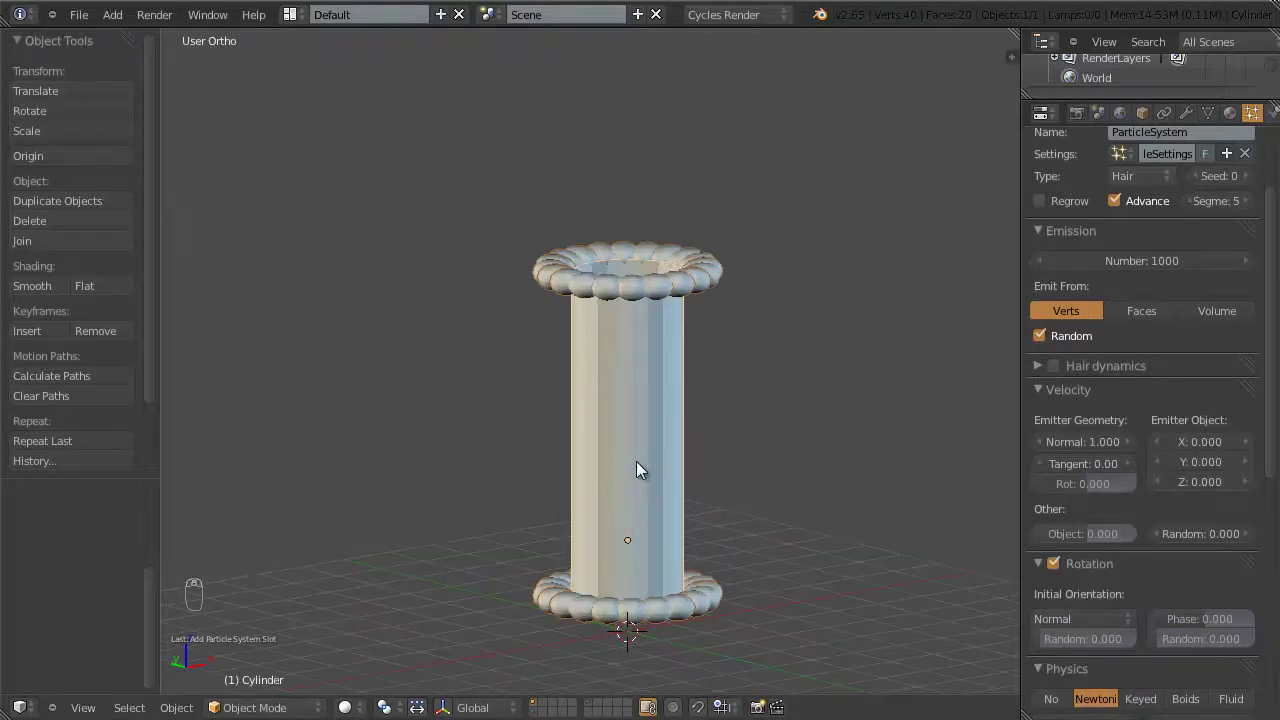
pyautogui.moveTo(652, 424); pyautogui.dragTo(621, 466, button='middle')
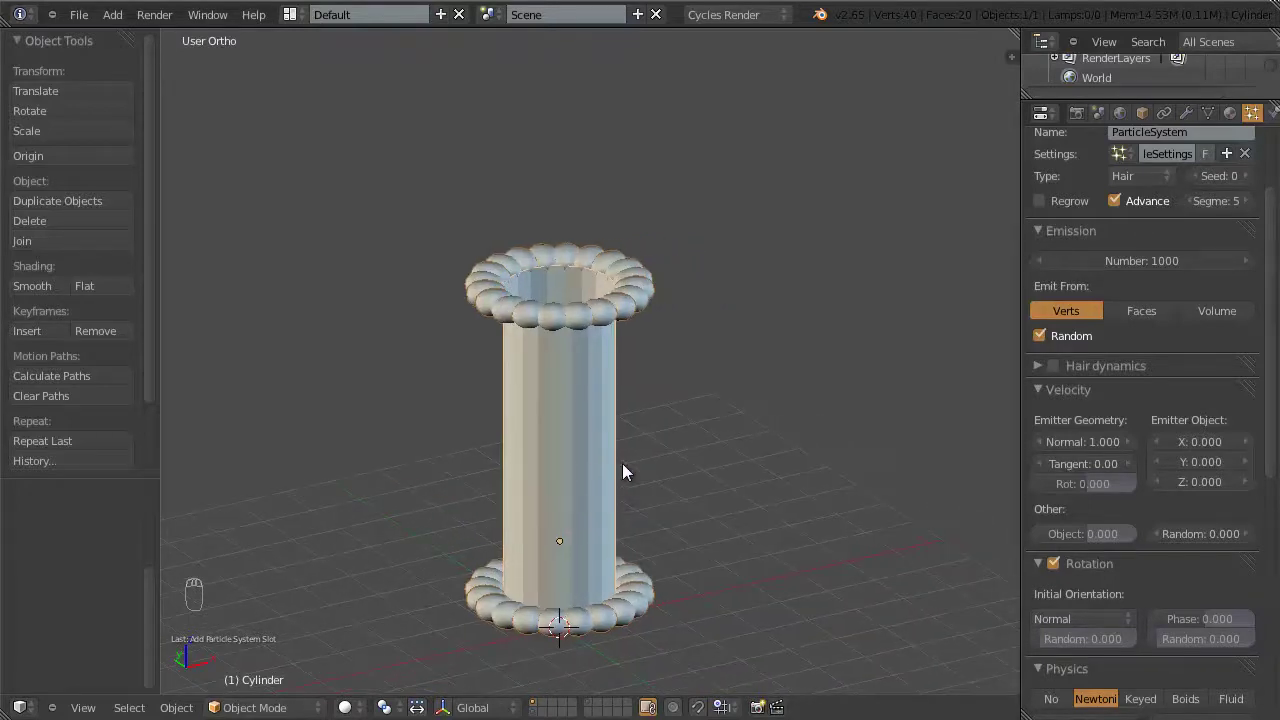
pyautogui.keyDown('shift'); pyautogui.moveTo(622, 463); pyautogui.dragTo(633, 430, button='middle'); pyautogui.keyUp('shift')
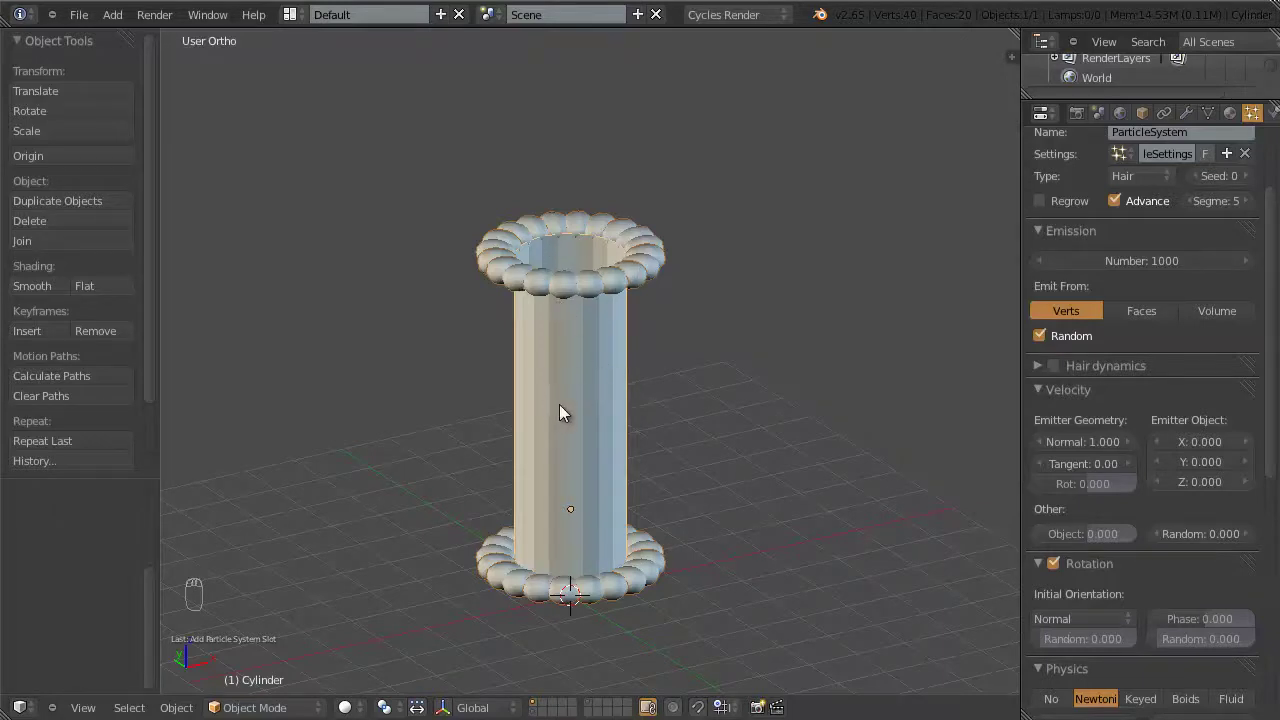
pyautogui.press('Tab')
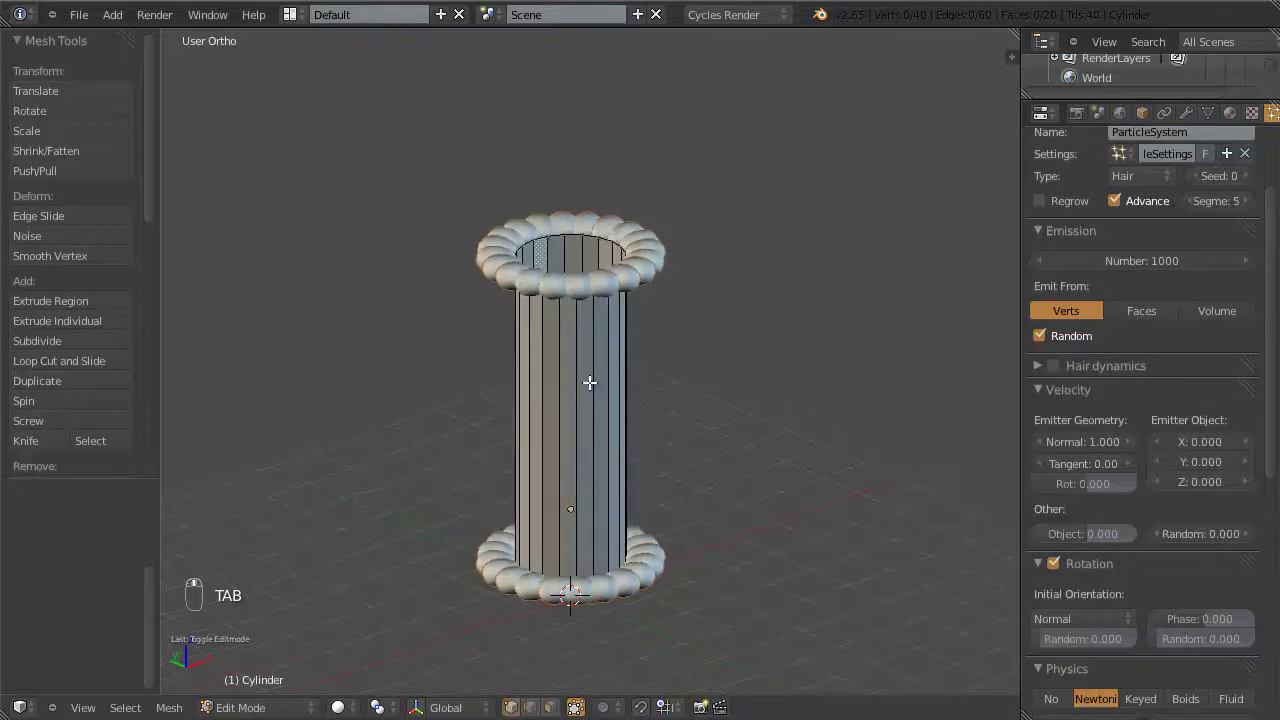
pyautogui.press('a')
pyautogui.press('a')
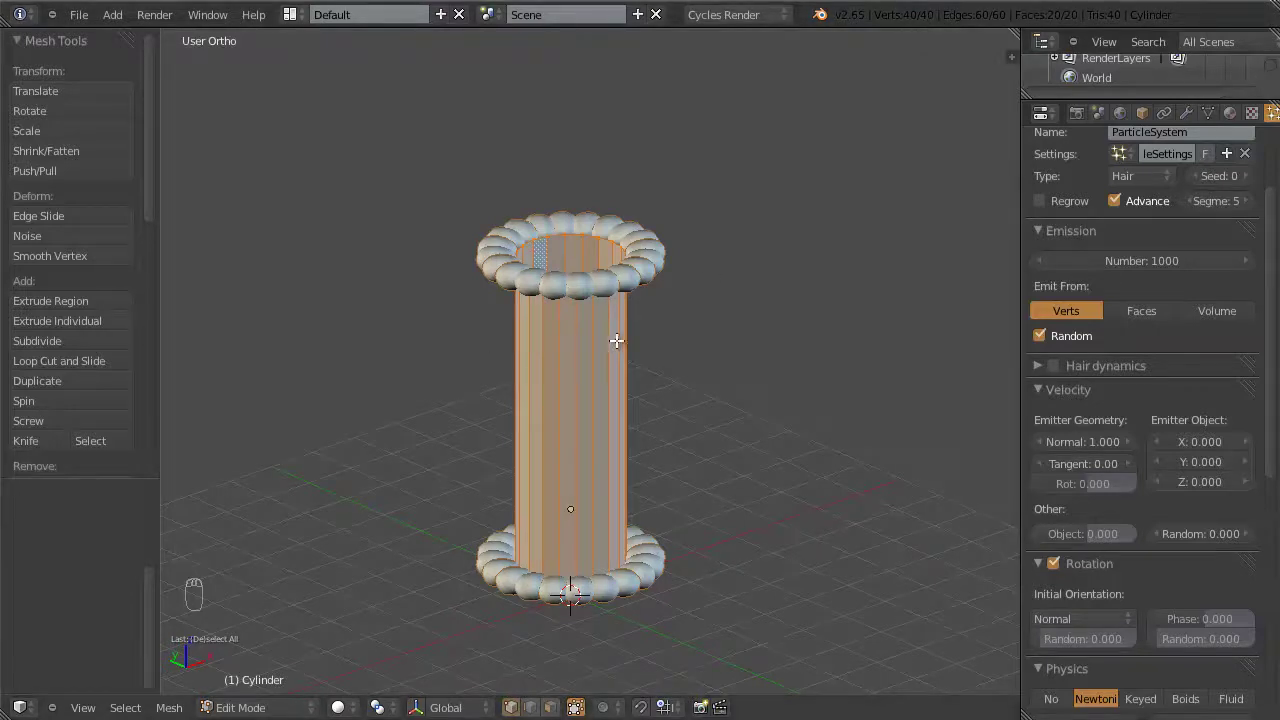
pyautogui.press('a')
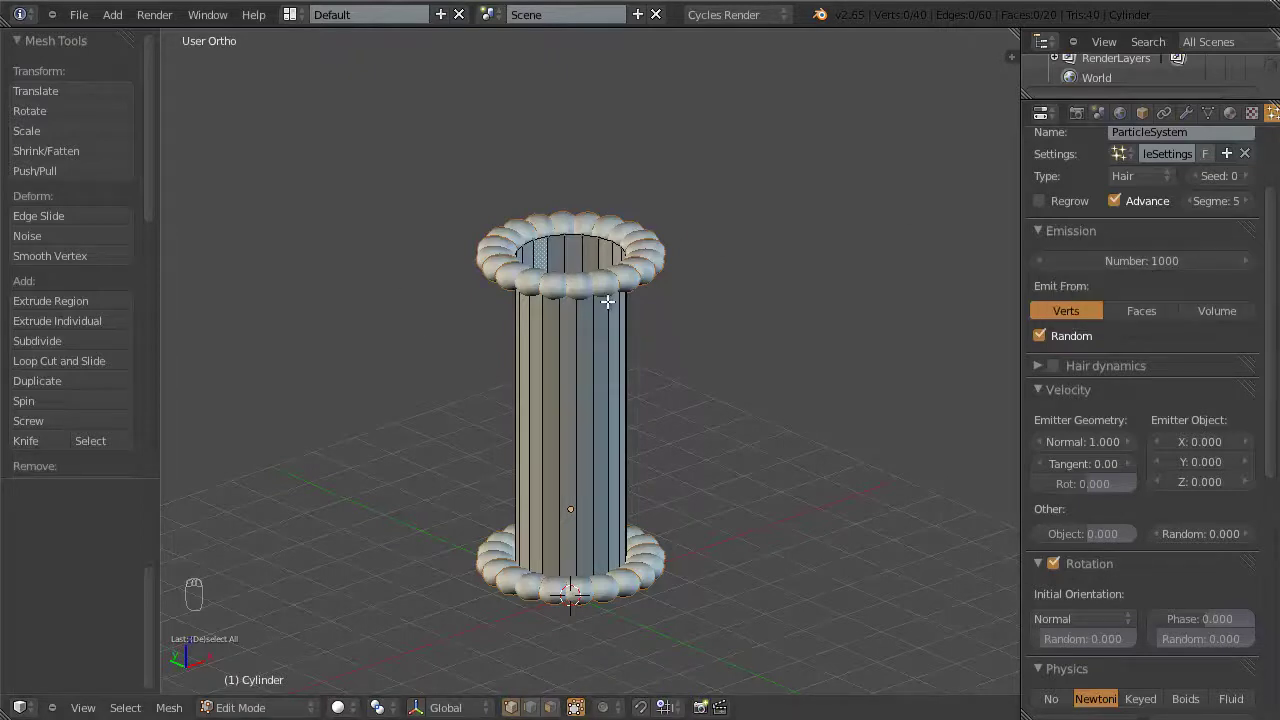
pyautogui.click(1154, 258)
pyautogui.write('40')
pyautogui.press('Return')
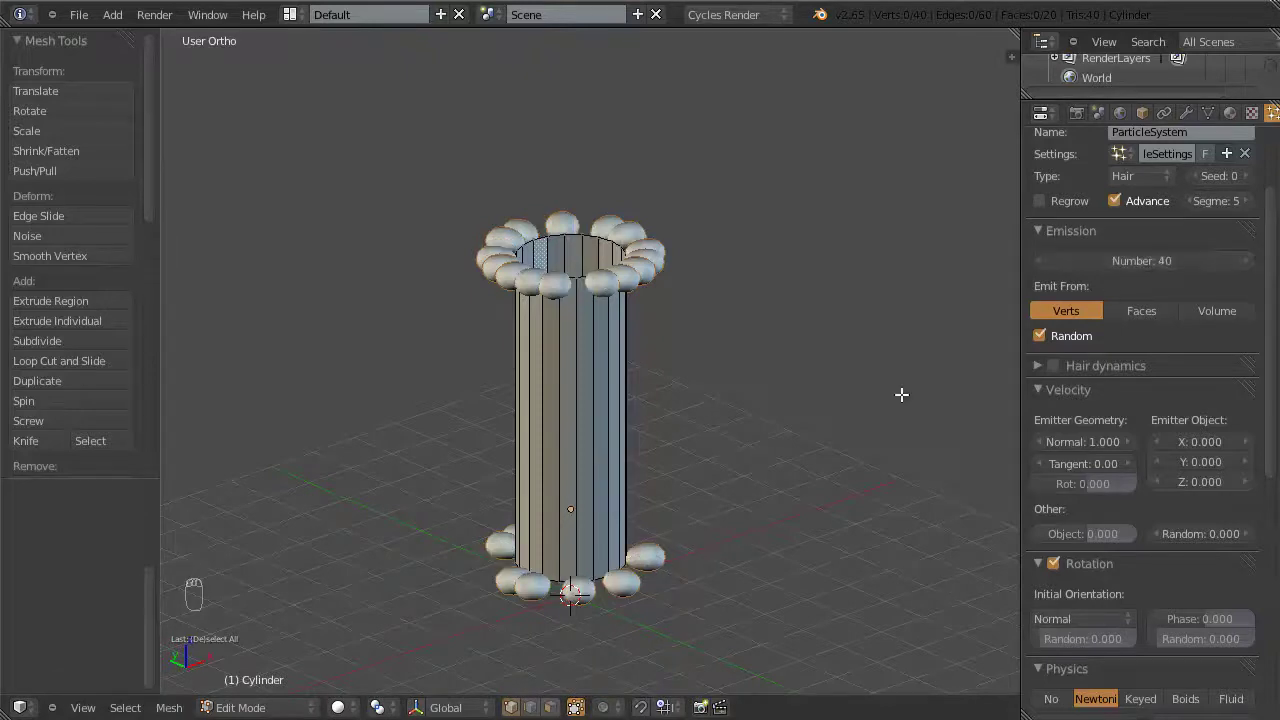
# Step: Turn off random emission so each rim vertex carries one egg, and save the file
pyautogui.scroll(2, 655, 390)
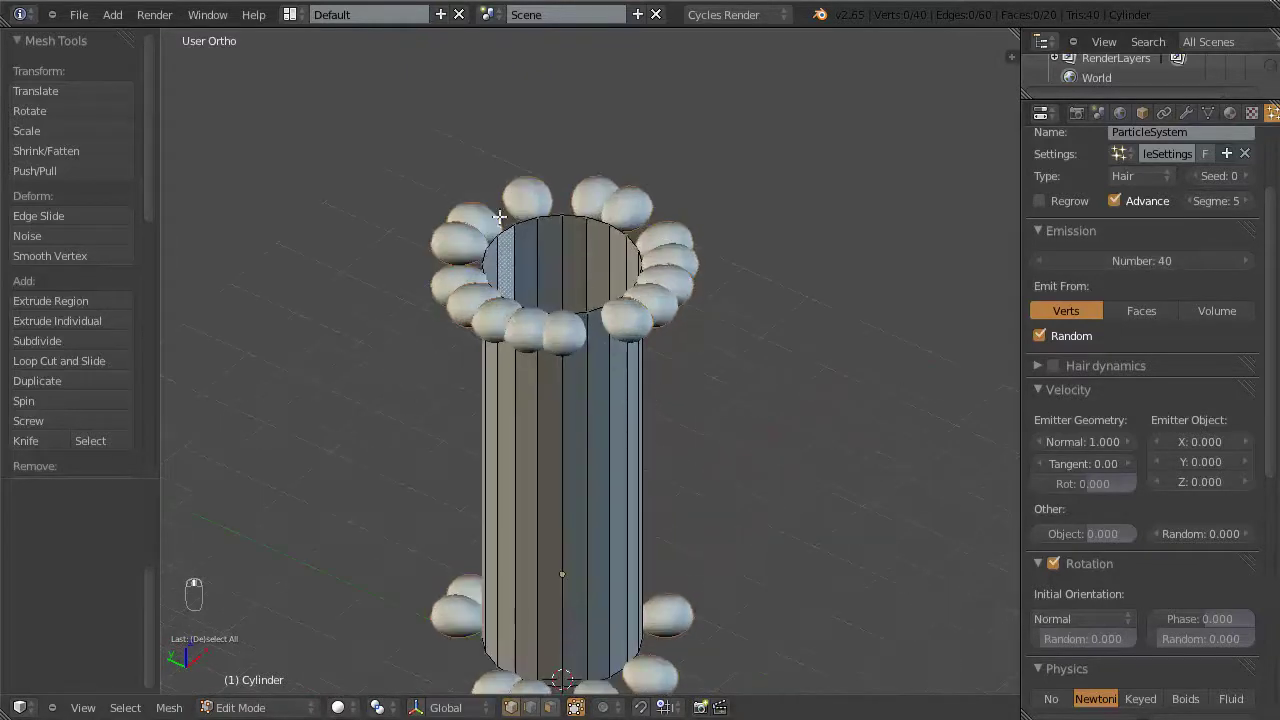
pyautogui.scroll(-2, 630, 410)
pyautogui.moveTo(623, 424); pyautogui.dragTo(641, 383, button='middle')
pyautogui.moveTo(610, 322); pyautogui.dragTo(586, 485, button='middle')
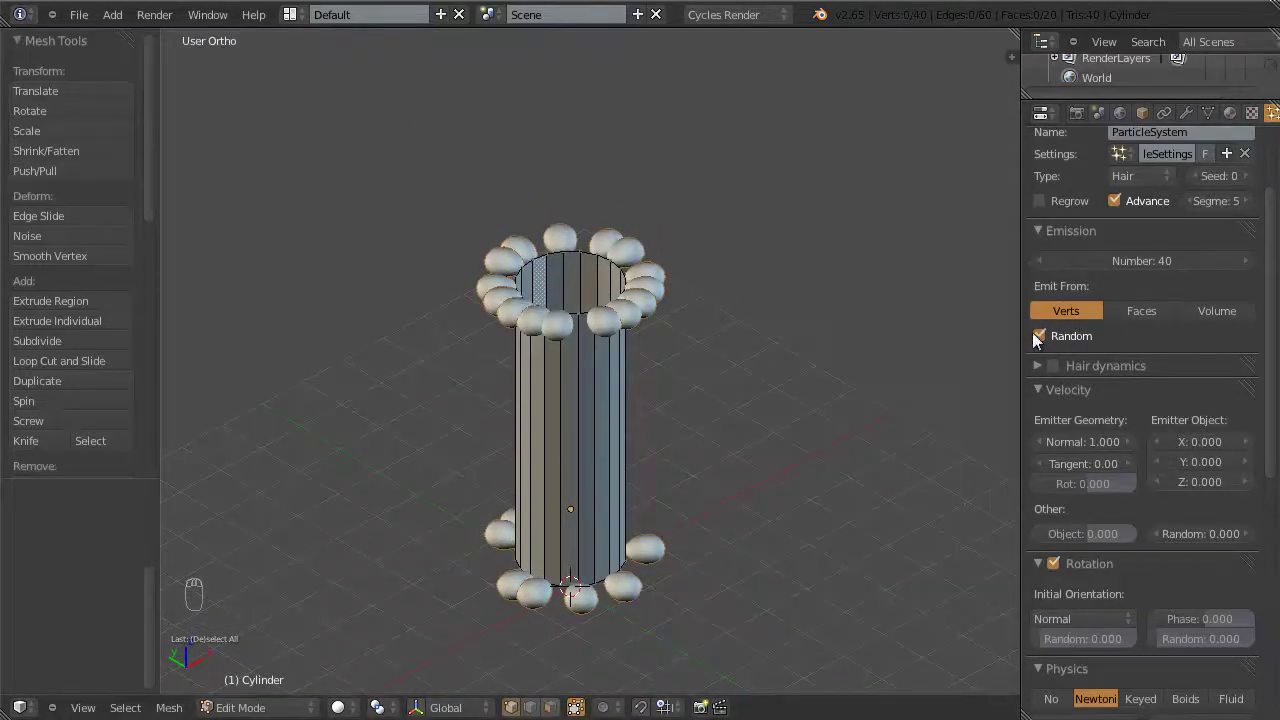
pyautogui.moveTo(640, 415); pyautogui.dragTo(659, 409, button='middle')
pyautogui.moveTo(502, 330); pyautogui.dragTo(531, 421, button='middle')
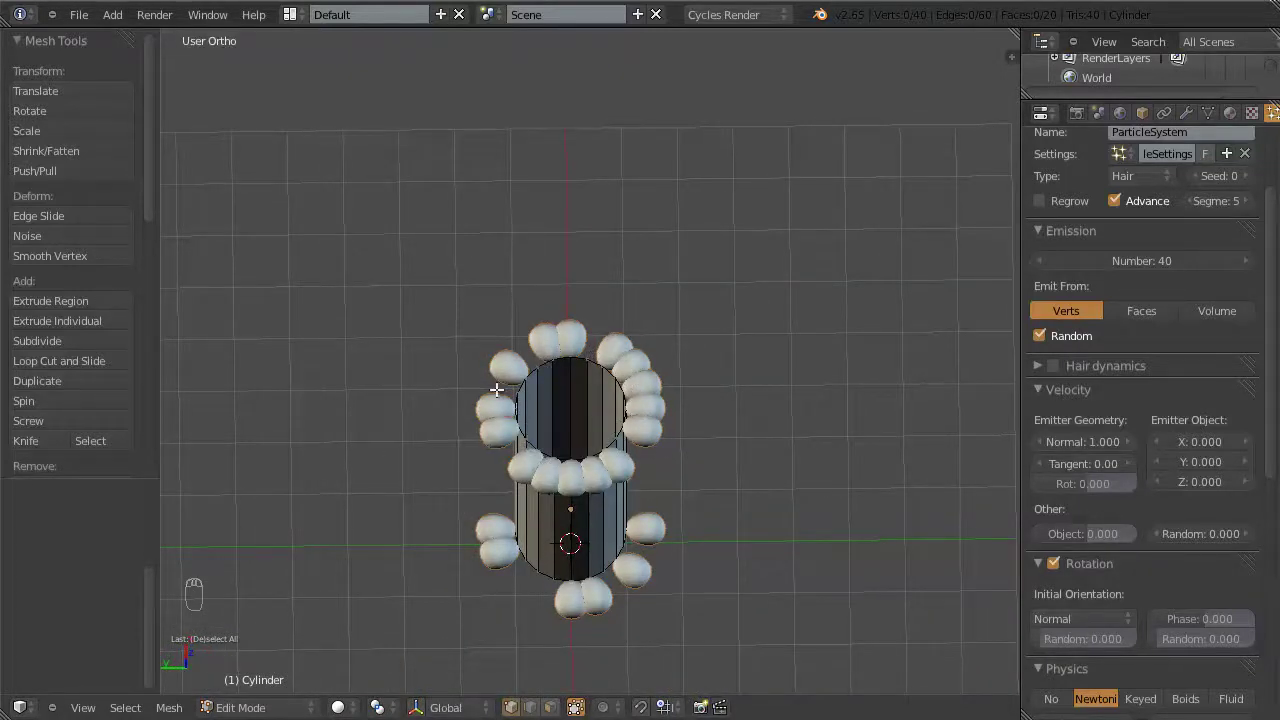
pyautogui.moveTo(603, 459); pyautogui.dragTo(943, 343, button='middle')
pyautogui.click(1039, 336)
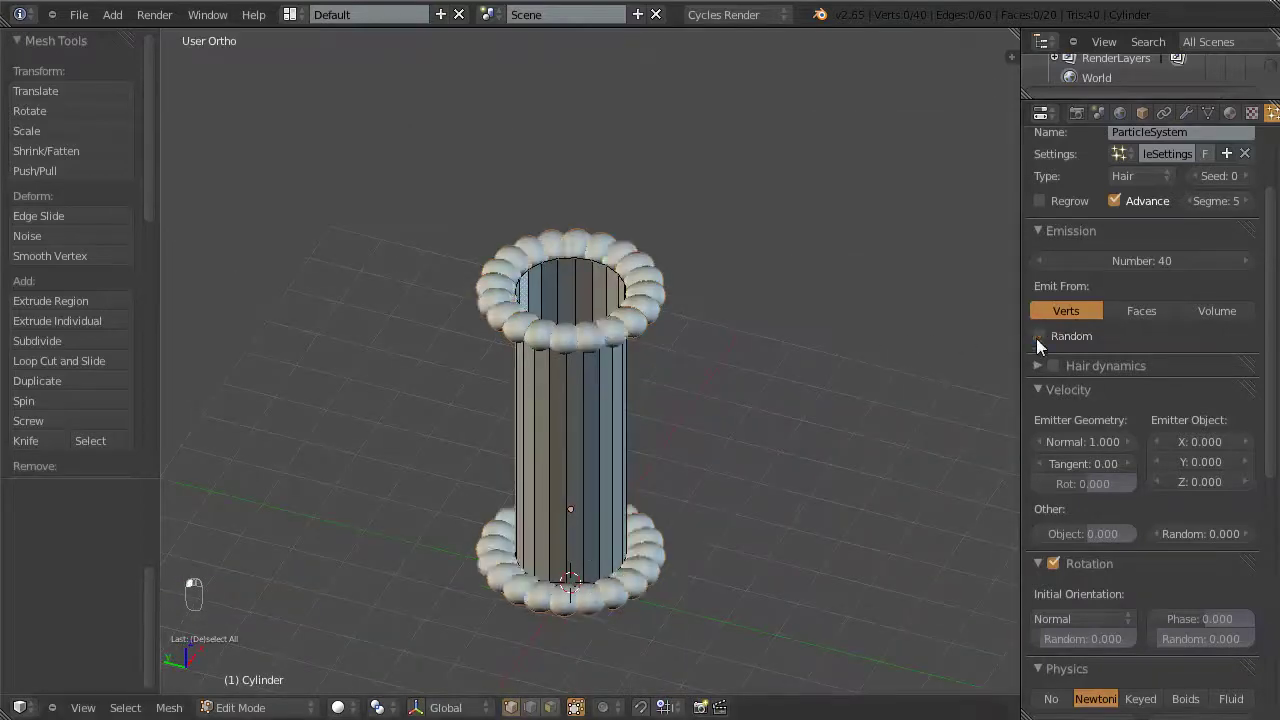
pyautogui.moveTo(559, 479); pyautogui.dragTo(549, 431, button='middle')
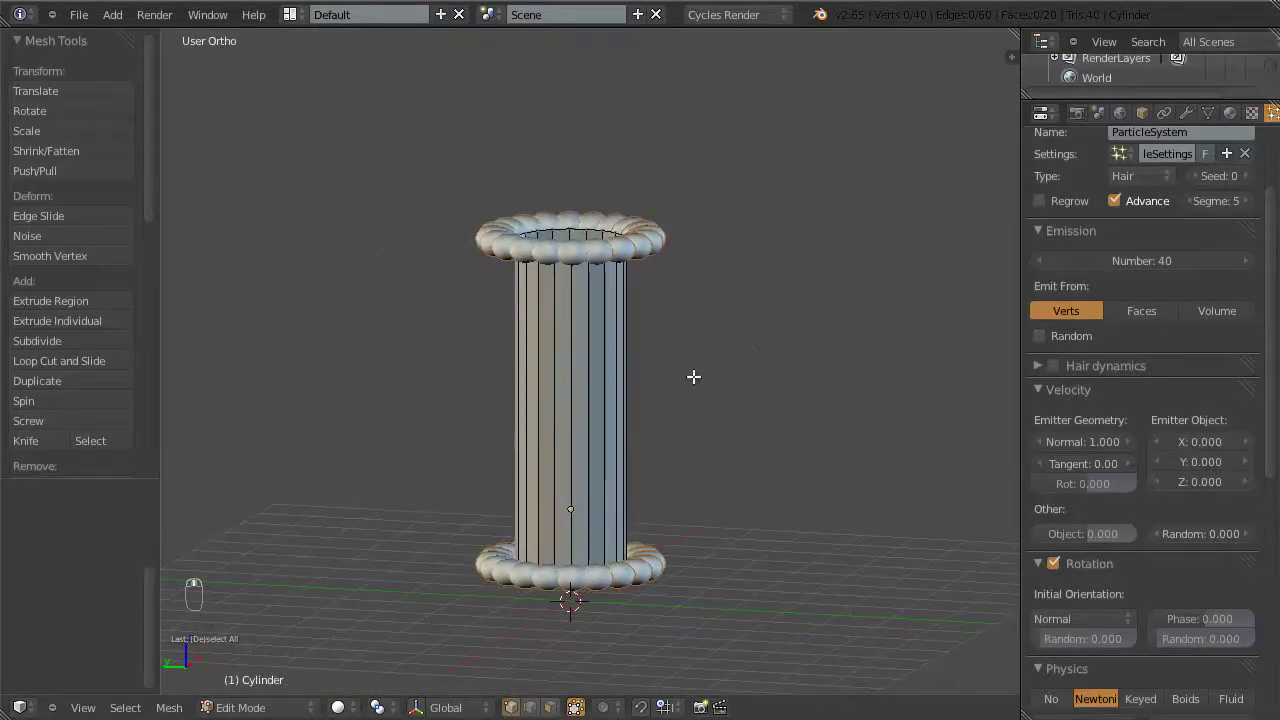
pyautogui.moveTo(626, 389); pyautogui.dragTo(652, 395, button='middle')
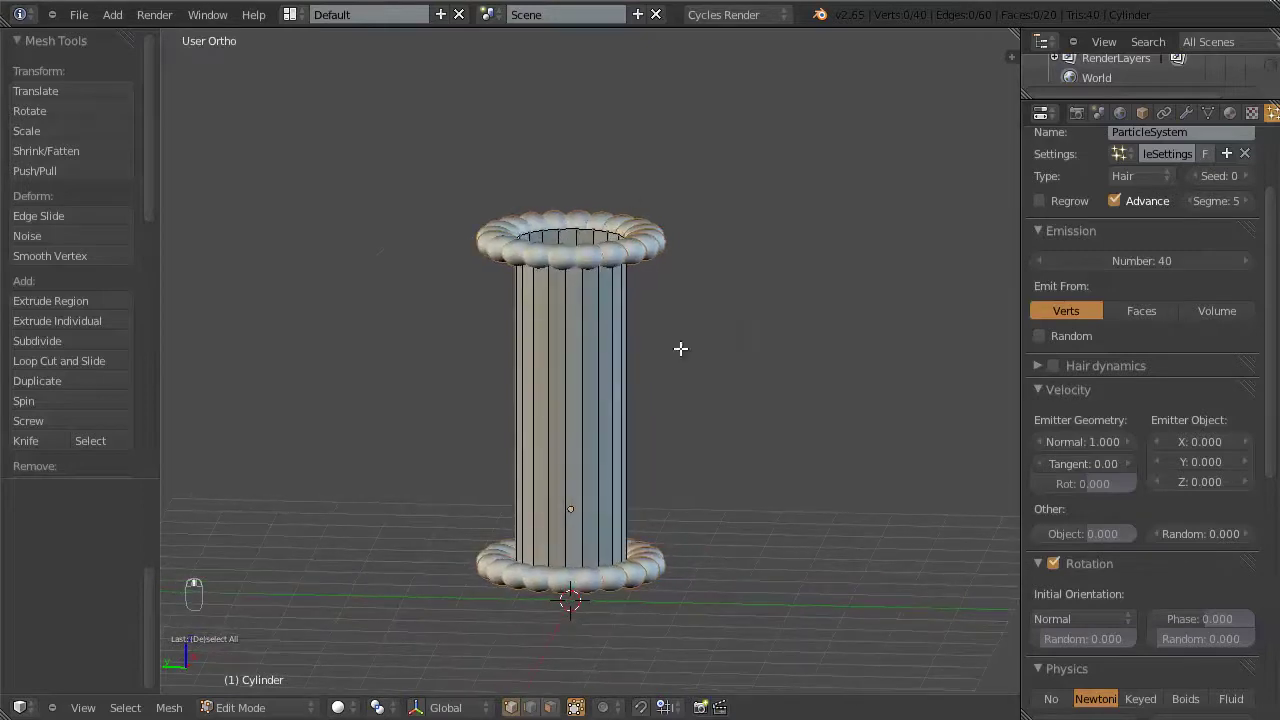
pyautogui.hotkey('ctrl', 's')
pyautogui.click(600, 430)
# Step: Add 16 evenly spaced horizontal loop cuts along the cylinder without sliding them, and deselect the mesh
pyautogui.keyDown('shift'); pyautogui.moveTo(603, 423); pyautogui.dragTo(641, 403, button='middle'); pyautogui.keyUp('shift')
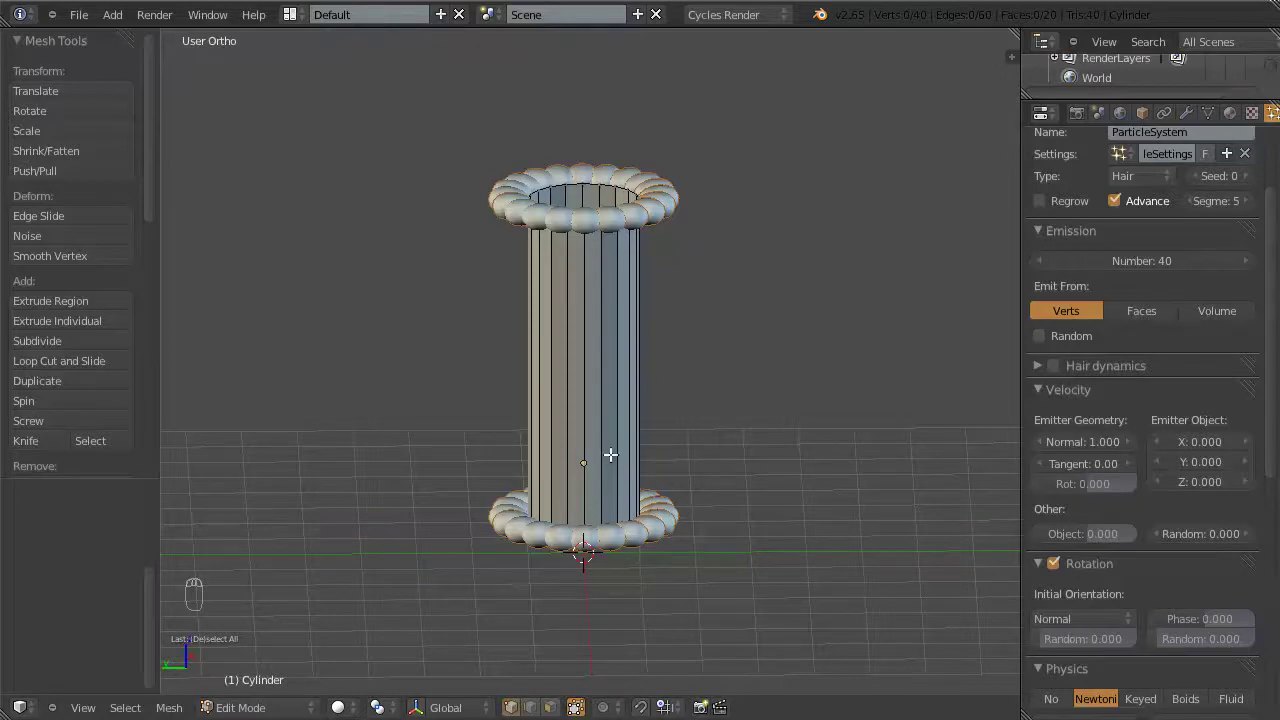
pyautogui.hotkey('ctrl', 'r')
pyautogui.scroll(9, 613, 398)
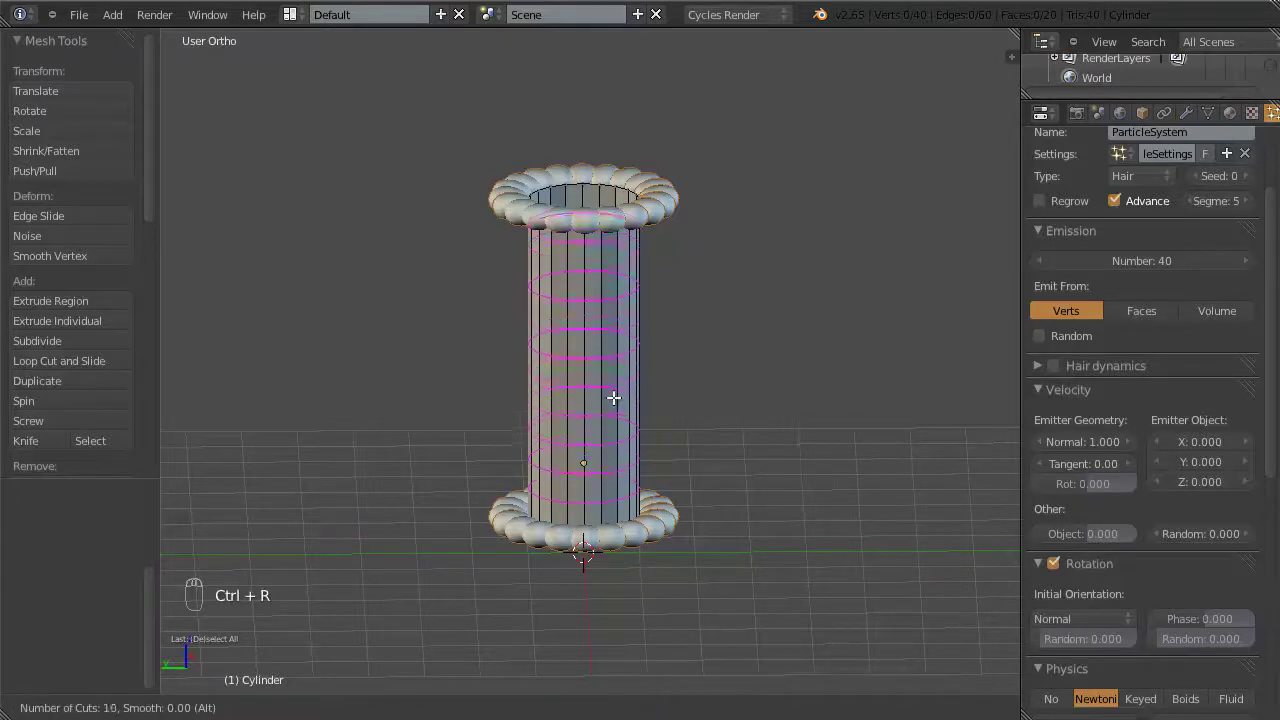
pyautogui.scroll(6, 613, 398)
pyautogui.click(613, 398)
pyautogui.rightClick(613, 398)
pyautogui.moveTo(648, 455); pyautogui.dragTo(664, 406, button='middle')
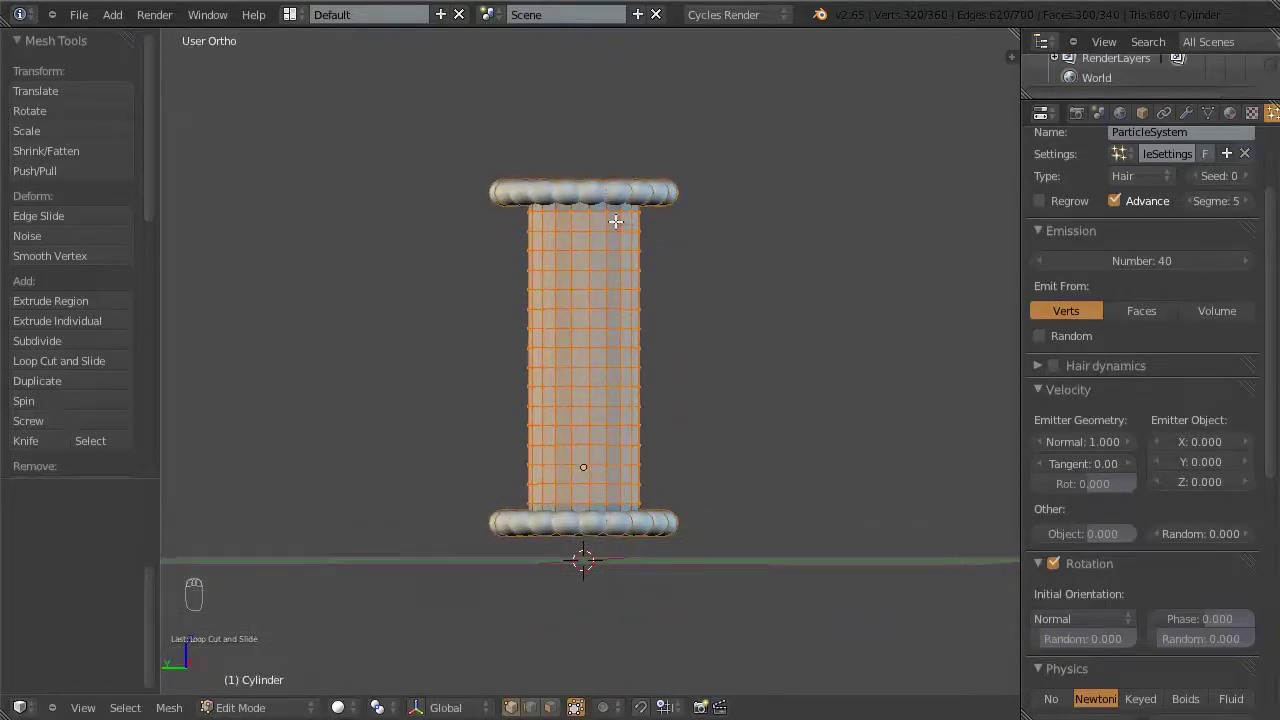
pyautogui.press('a')
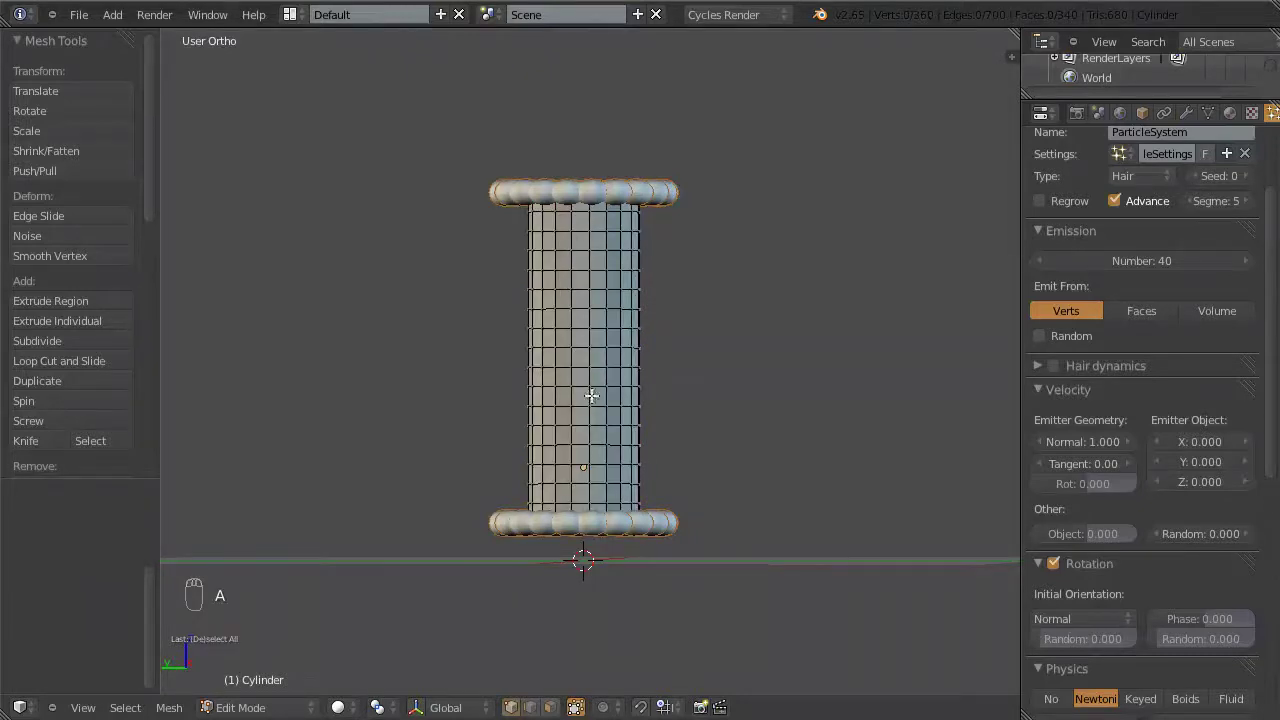
pyautogui.moveTo(623, 426); pyautogui.dragTo(568, 456, button='middle')
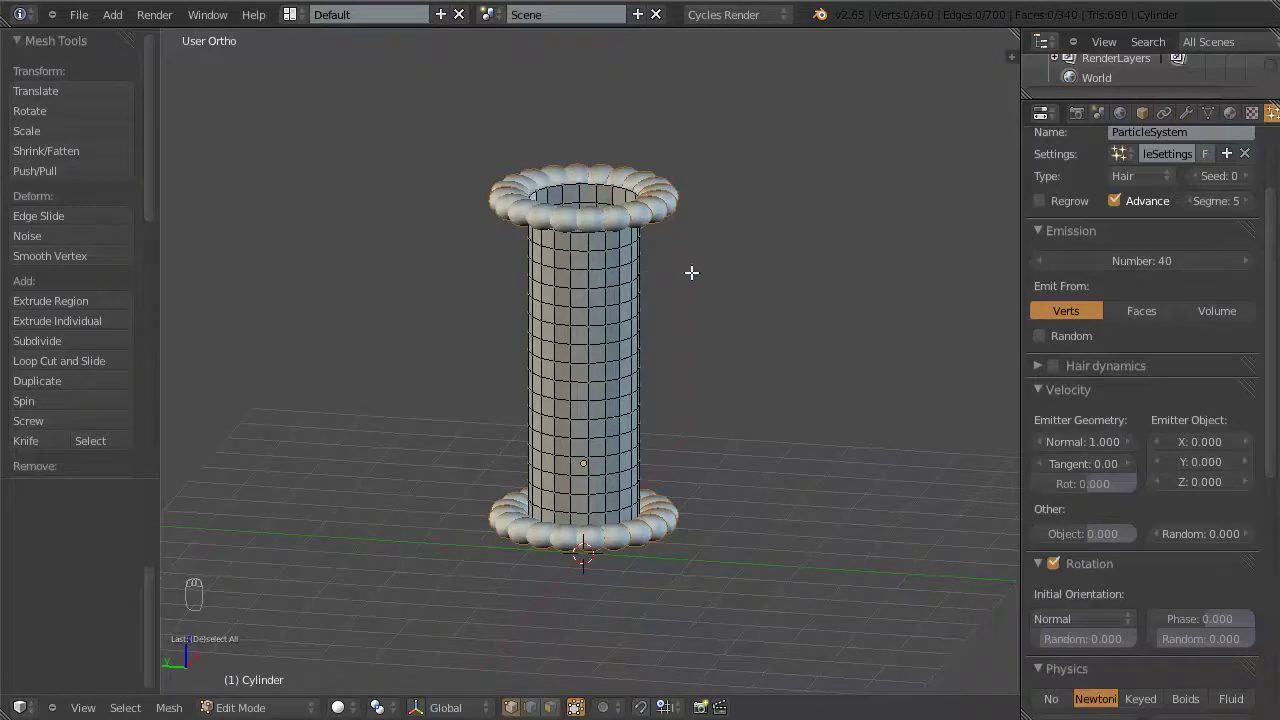
# Step: Return to Object Mode and examine how the eggs are distributed over the subdivided cylinder
pyautogui.press('Tab')
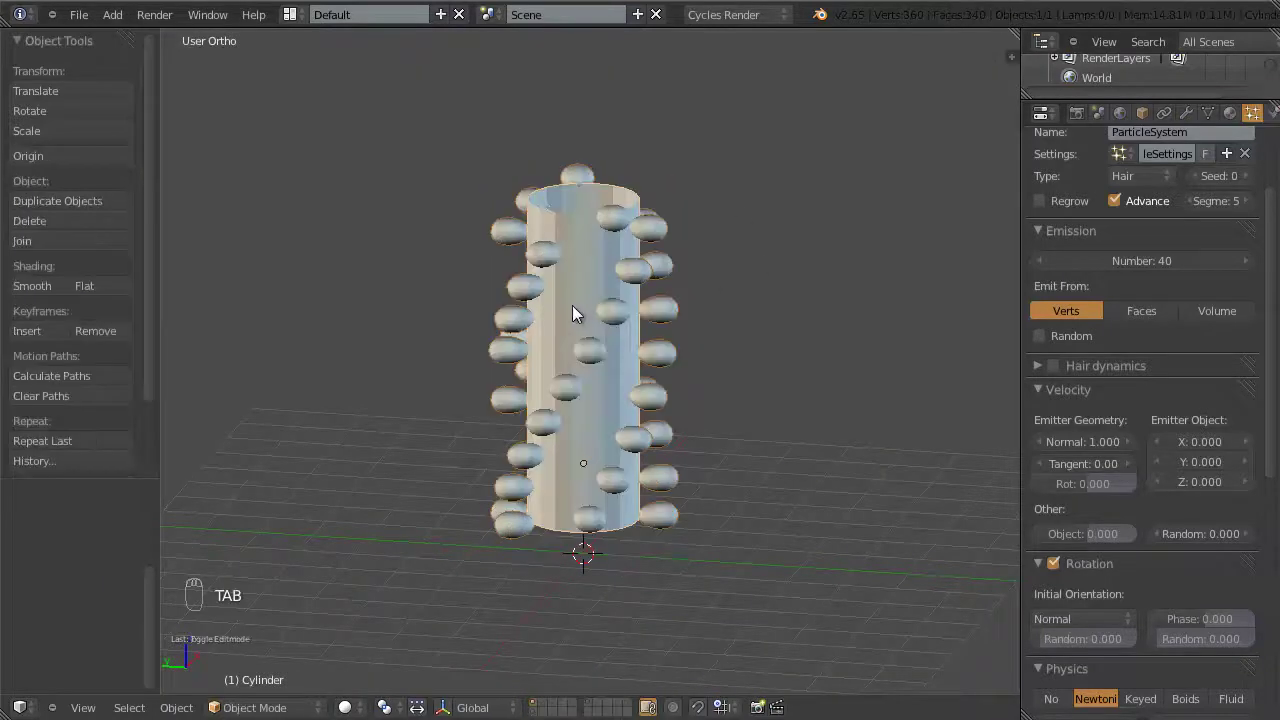
pyautogui.moveTo(572, 305); pyautogui.dragTo(569, 243, button='middle')
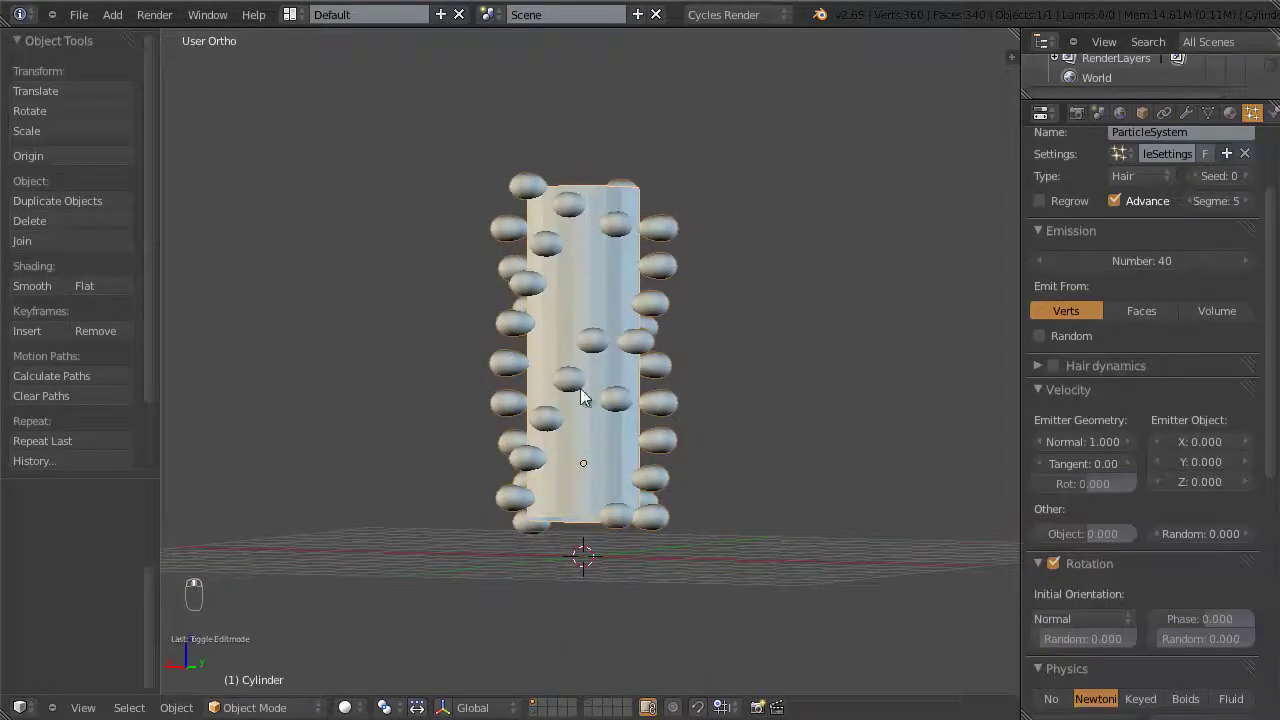
pyautogui.moveTo(583, 397); pyautogui.dragTo(577, 365, button='middle')
pyautogui.moveTo(665, 385); pyautogui.dragTo(491, 396, button='middle')
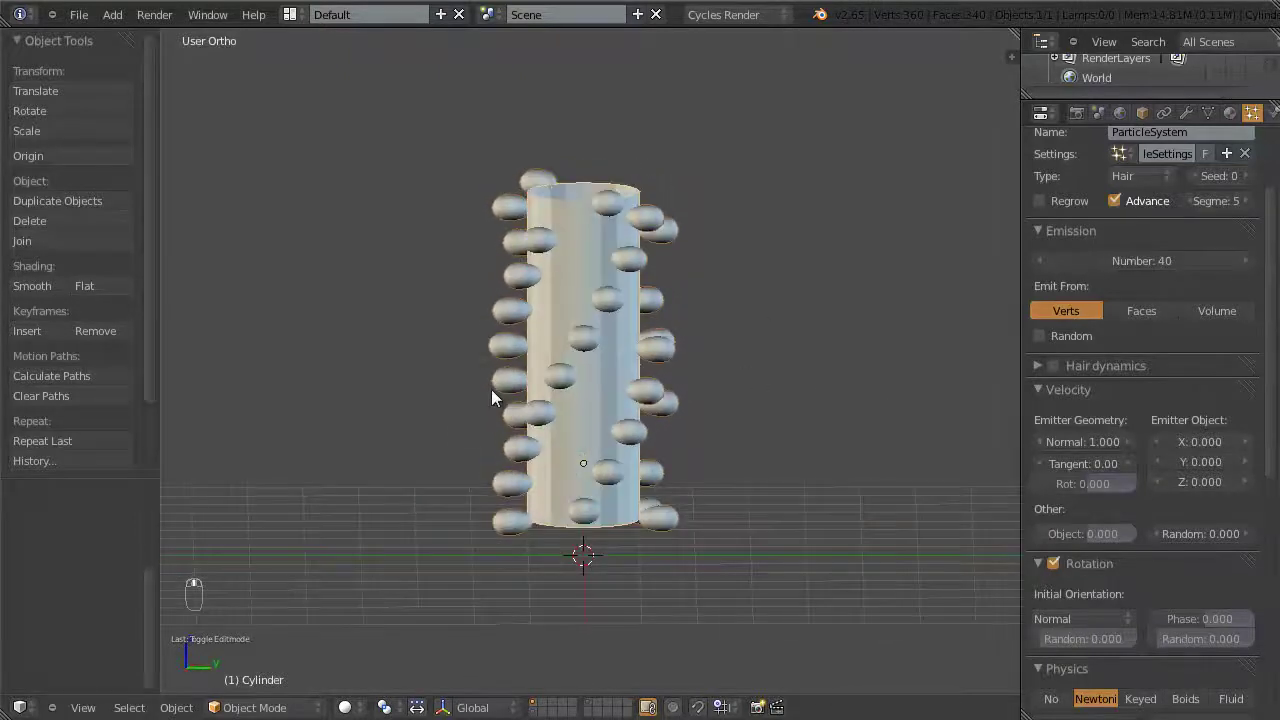
pyautogui.moveTo(626, 385)
pyautogui.mouseDown(button='middle')
pyautogui.moveTo(591, 409)
pyautogui.moveTo(620, 370)
pyautogui.mouseUp(button='middle')
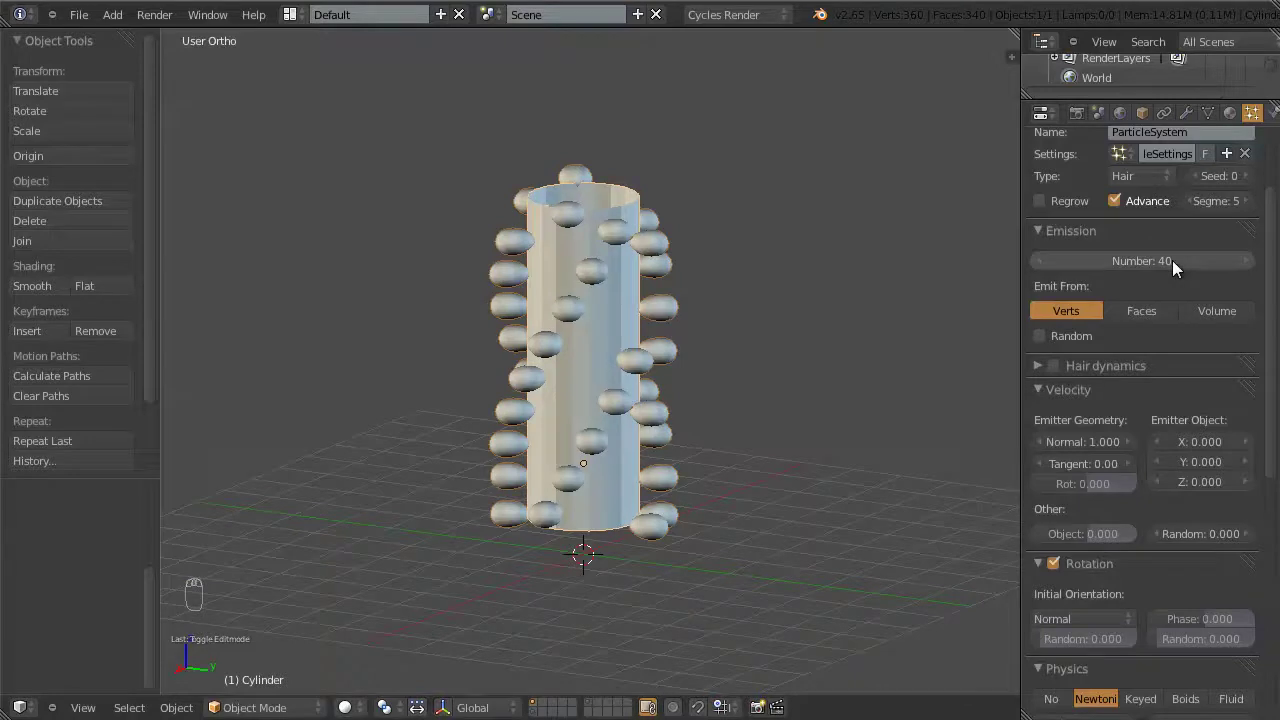
# Step: In Edit Mode, raise the particle emission number to 360 to cover every vertex of the cylinder
pyautogui.press('Tab')
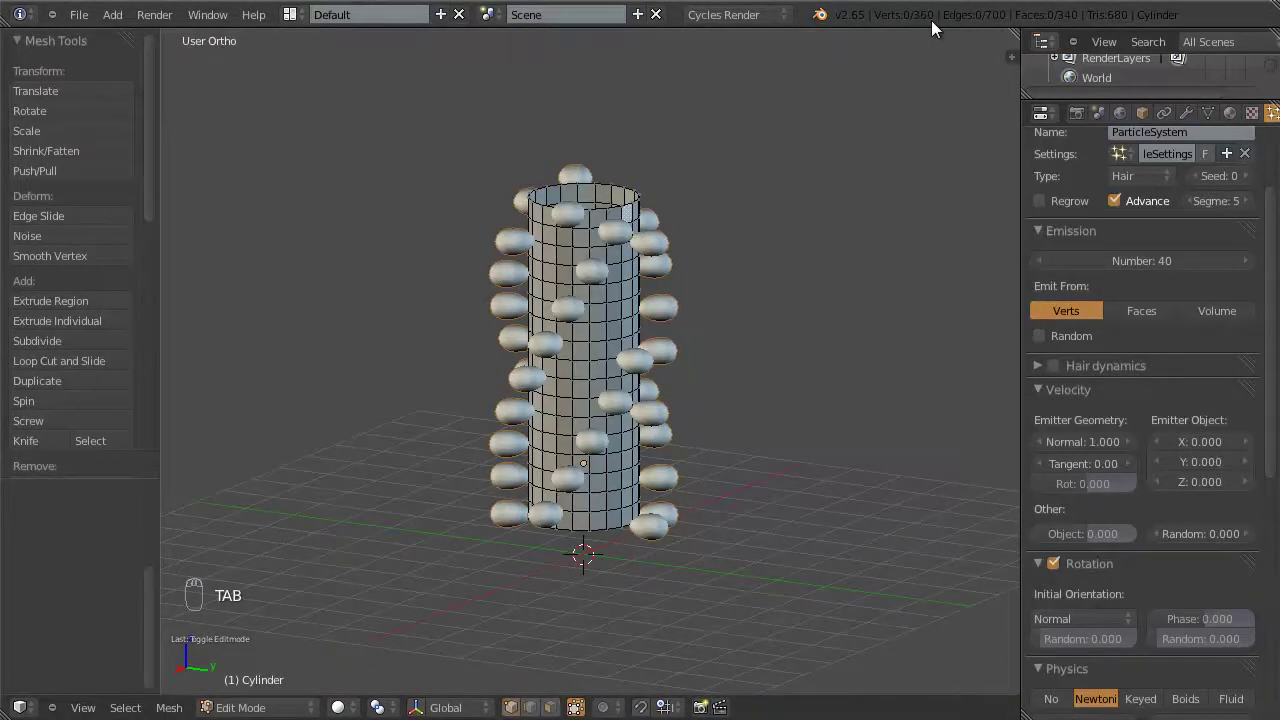
pyautogui.click(1163, 261)
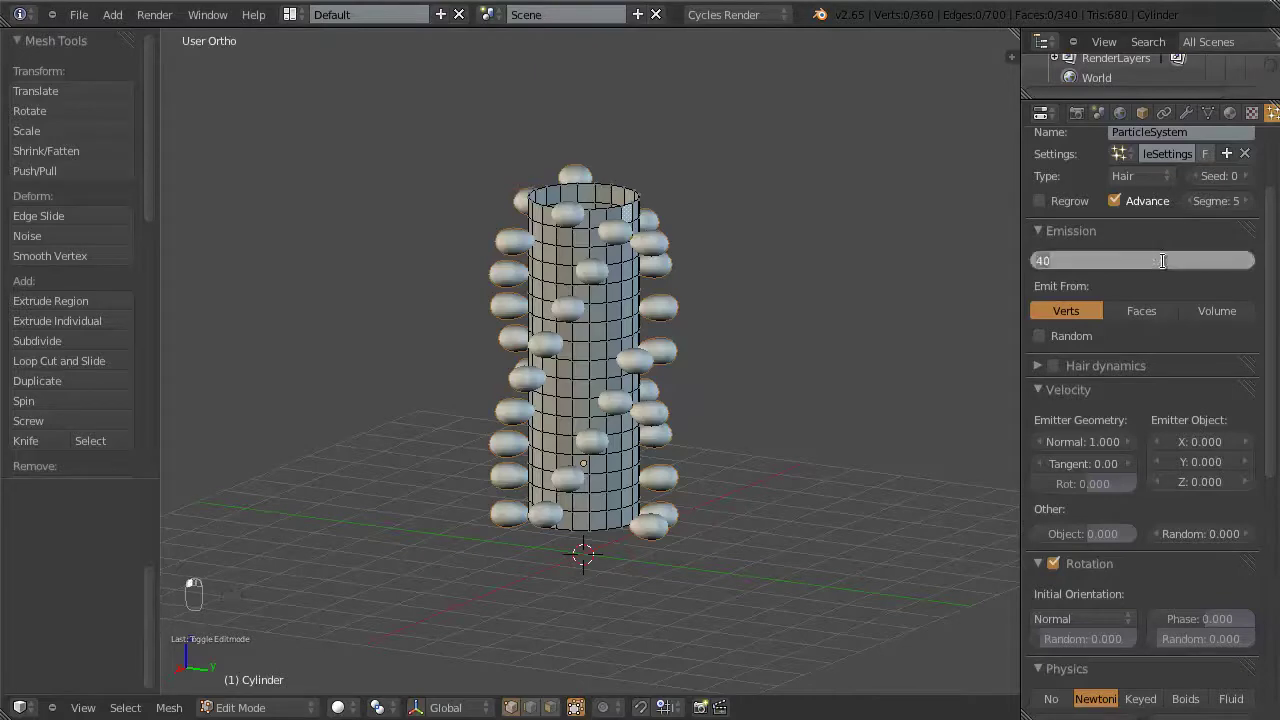
pyautogui.write('360')
pyautogui.press('Return')
pyautogui.moveTo(796, 420); pyautogui.dragTo(587, 383, button='middle')
pyautogui.press('a')
pyautogui.press('a')
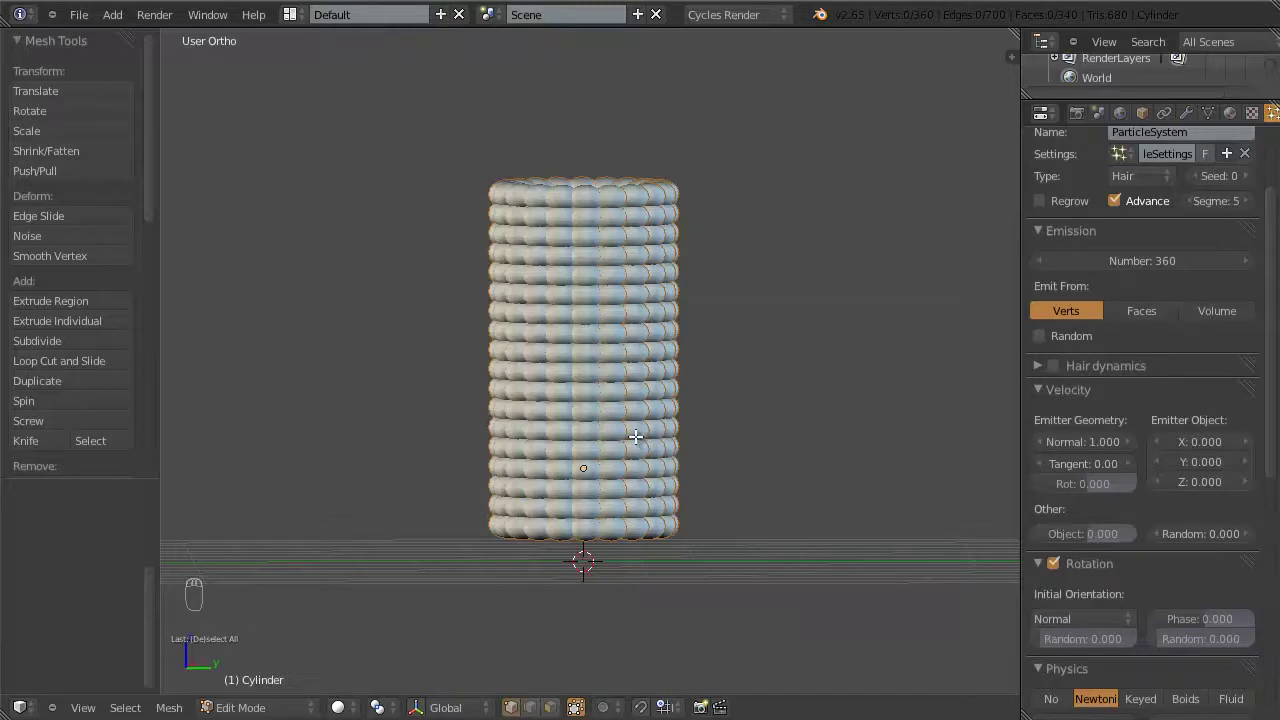
# Step: Show the egg-covered cylinder in front view with wireframe shading so its mesh is accessible
pyautogui.press('KP_1')
pyautogui.press('z')
pyautogui.keyDown('shift'); pyautogui.moveTo(571, 449); pyautogui.dragTo(677, 406, button='middle'); pyautogui.keyUp('shift')
pyautogui.scroll(4, 676, 406)
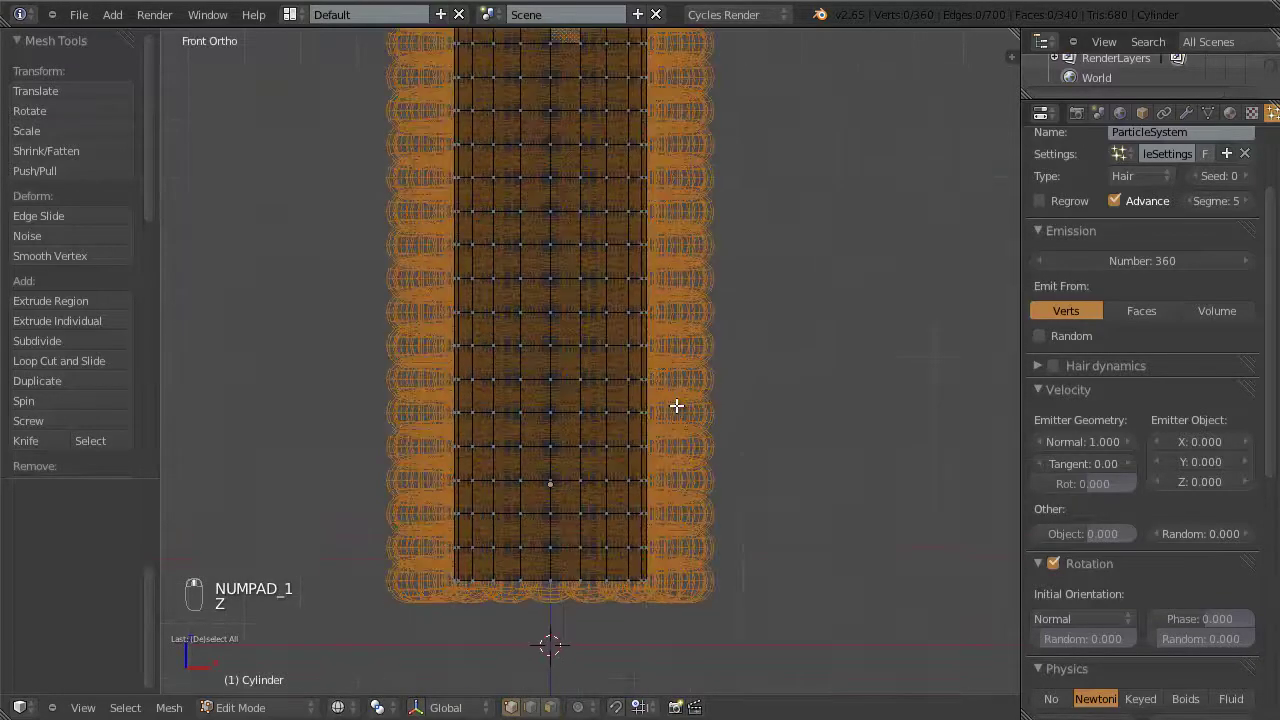
pyautogui.scroll(-3, 677, 406)
pyautogui.press('z')
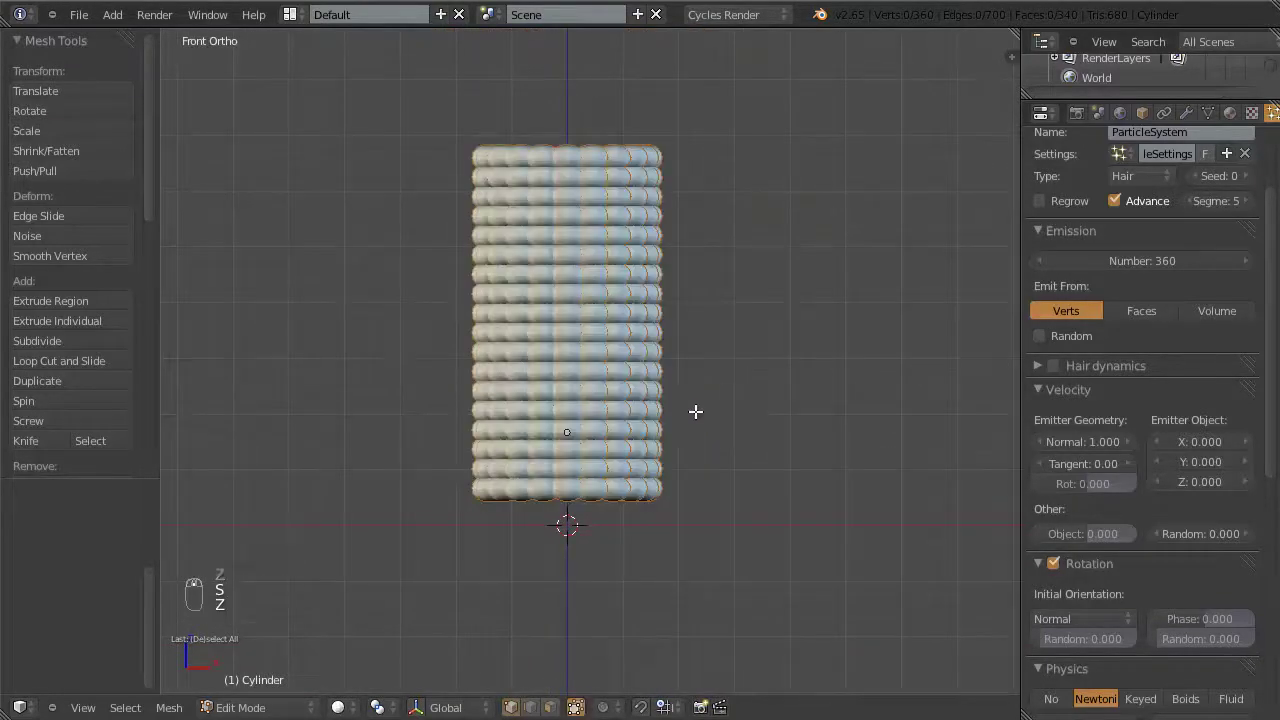
pyautogui.press('z')
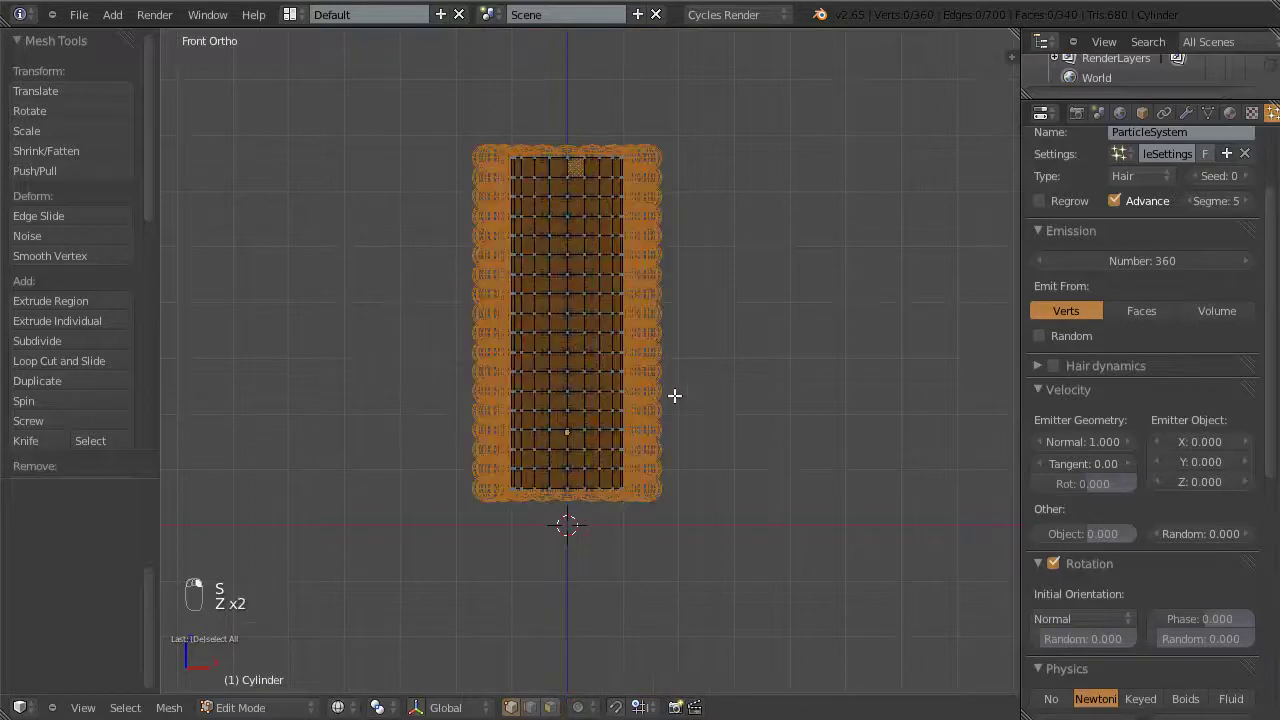
# Step: Scale the cylinder's entire mesh about 1.5 times along Z to separate the egg rings, and view it solid in Object Mode
pyautogui.press('a')
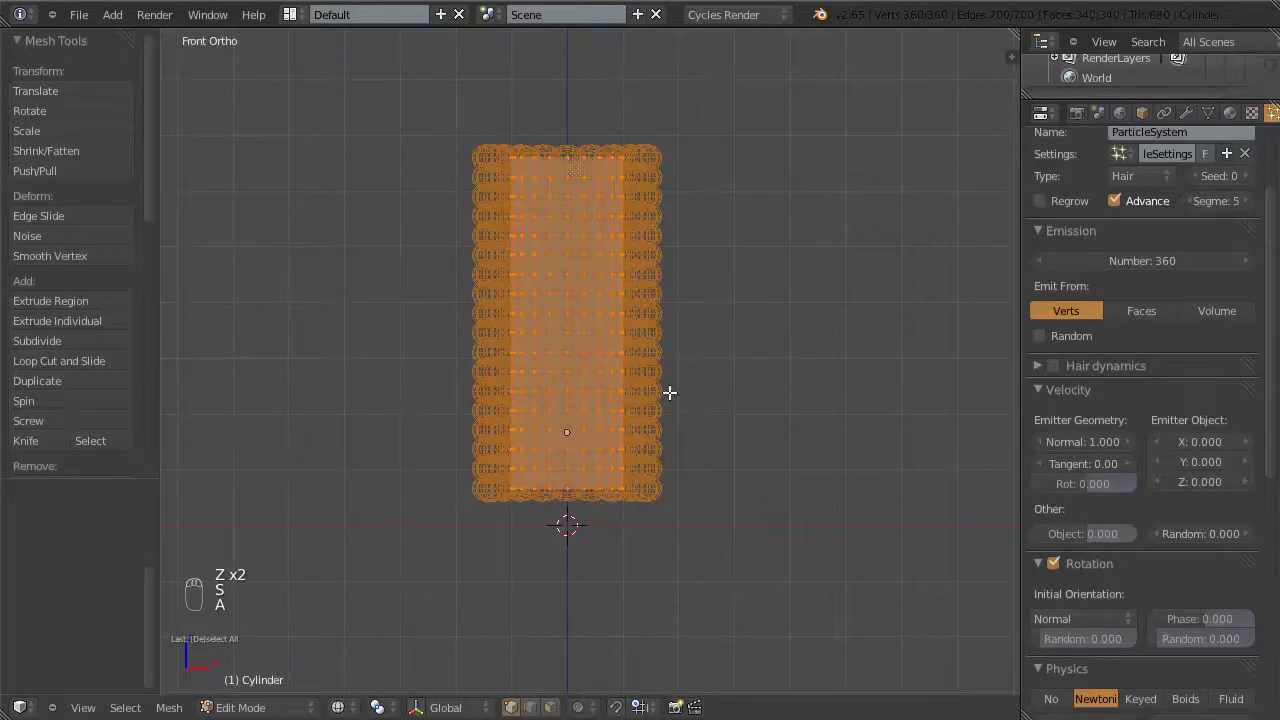
pyautogui.keyDown('shift'); pyautogui.moveTo(669, 393); pyautogui.dragTo(671, 406, button='middle'); pyautogui.keyUp('shift')
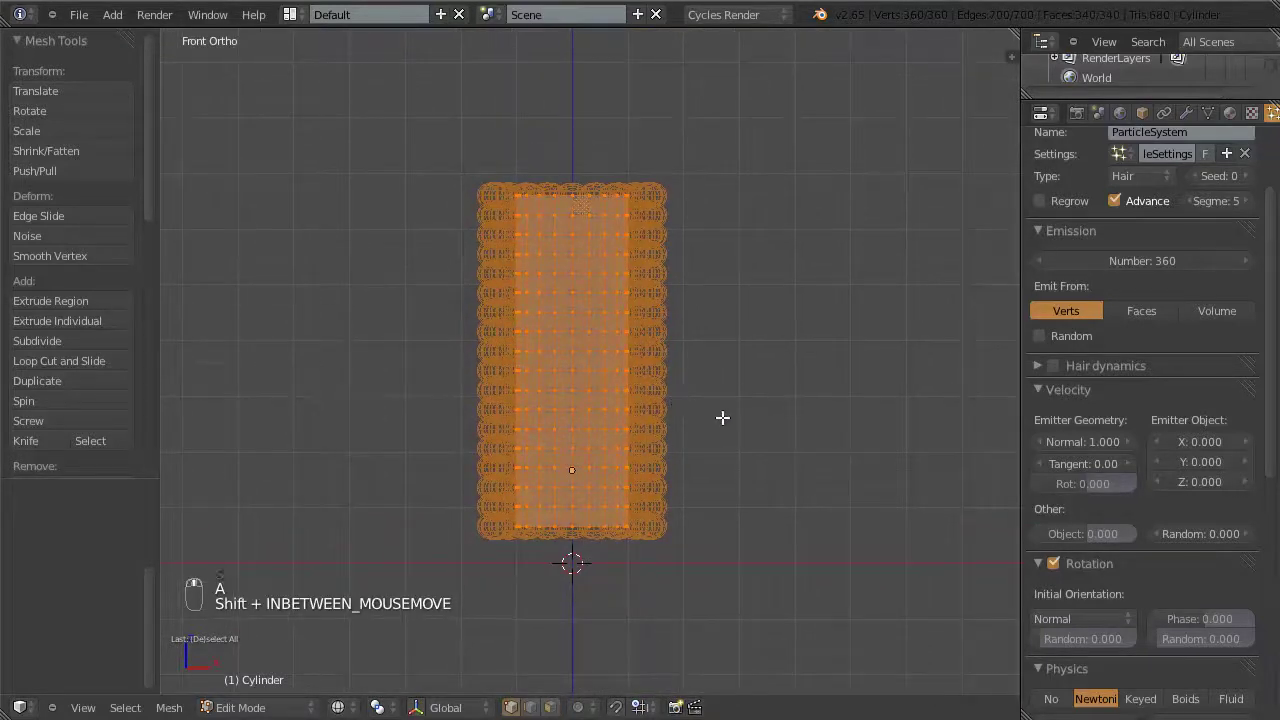
pyautogui.press('s')
pyautogui.press('z')
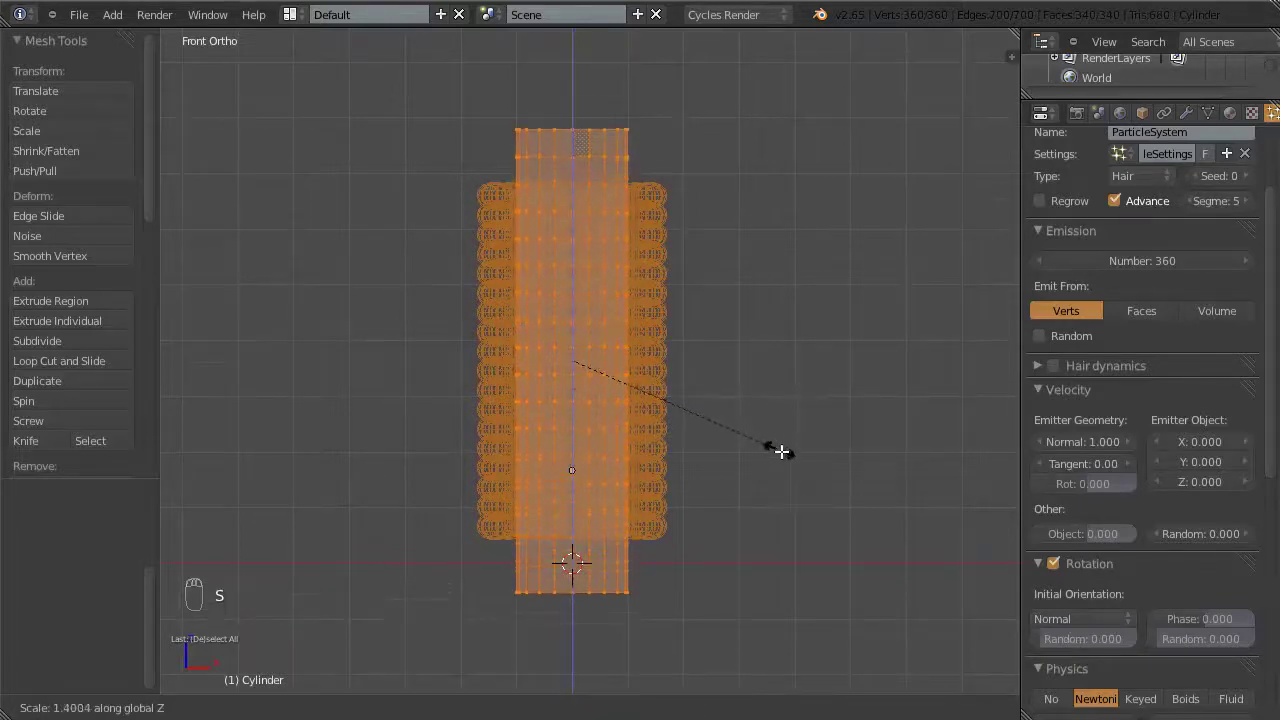
pyautogui.click(793, 459)
pyautogui.press('Tab')
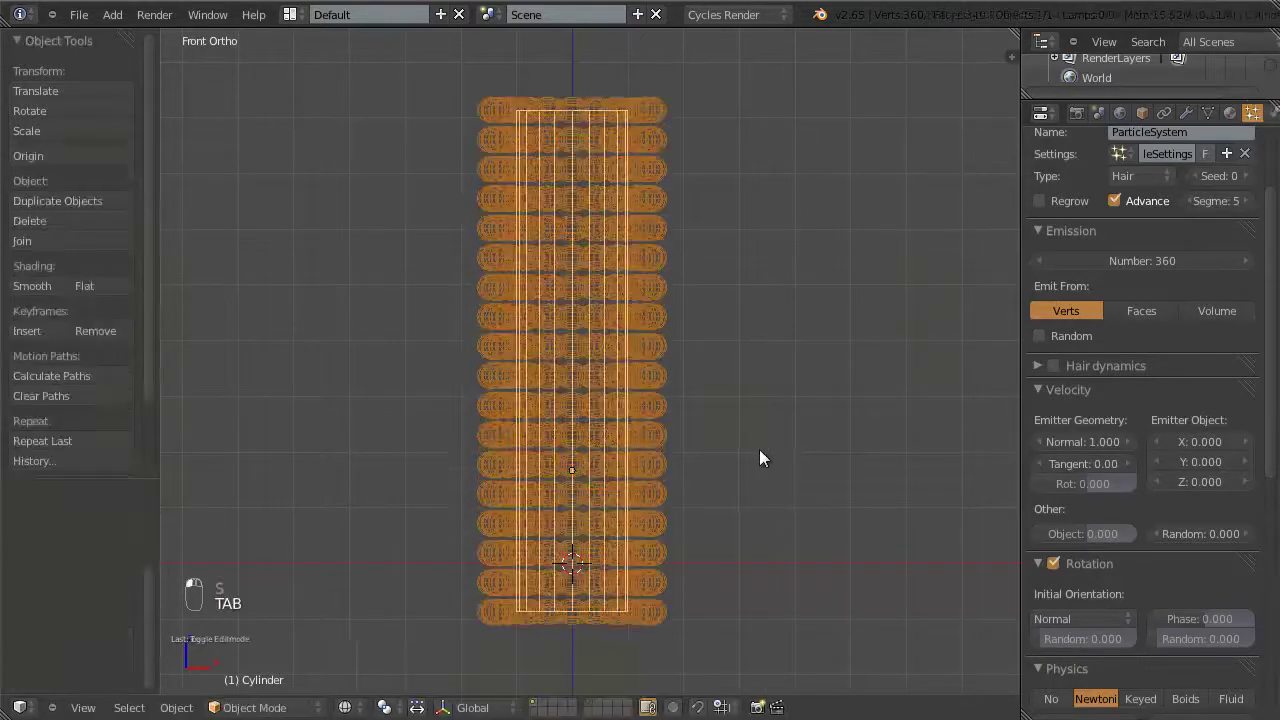
pyautogui.keyDown('shift'); pyautogui.moveTo(691, 456); pyautogui.dragTo(716, 292, button='middle'); pyautogui.keyUp('shift')
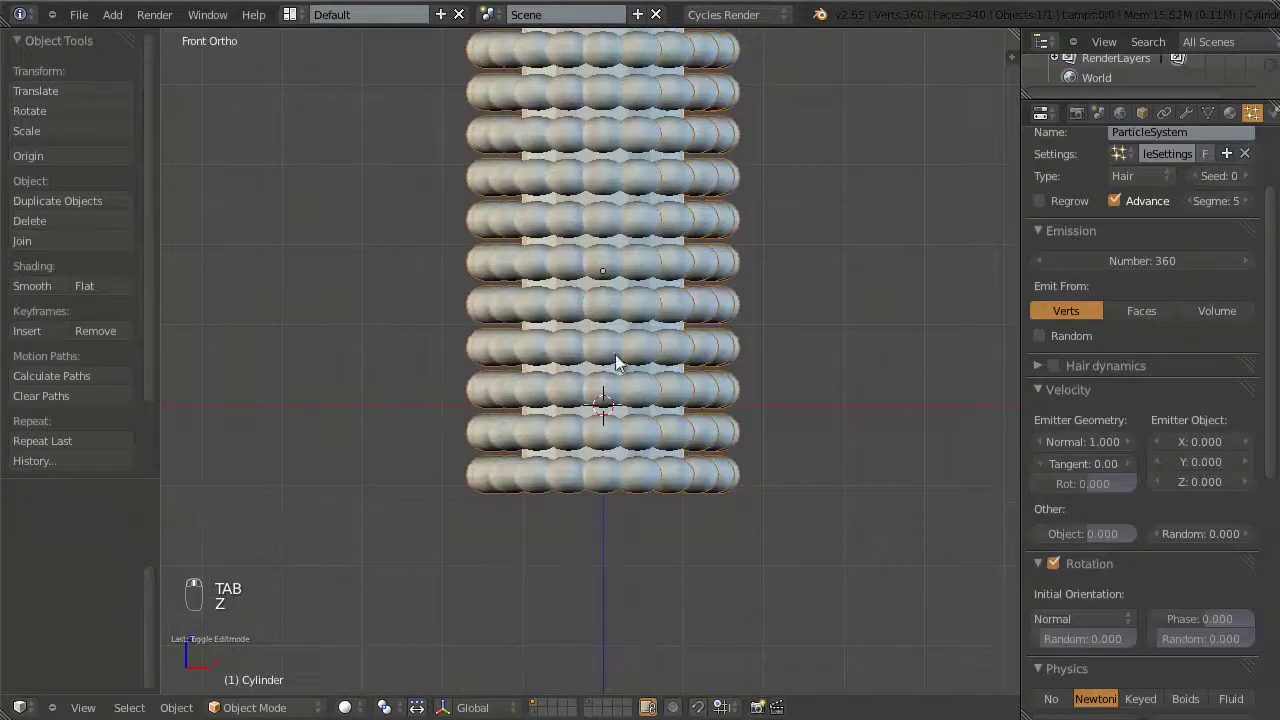
pyautogui.keyDown('shift'); pyautogui.moveTo(640, 352); pyautogui.dragTo(605, 322, button='middle'); pyautogui.keyUp('shift')
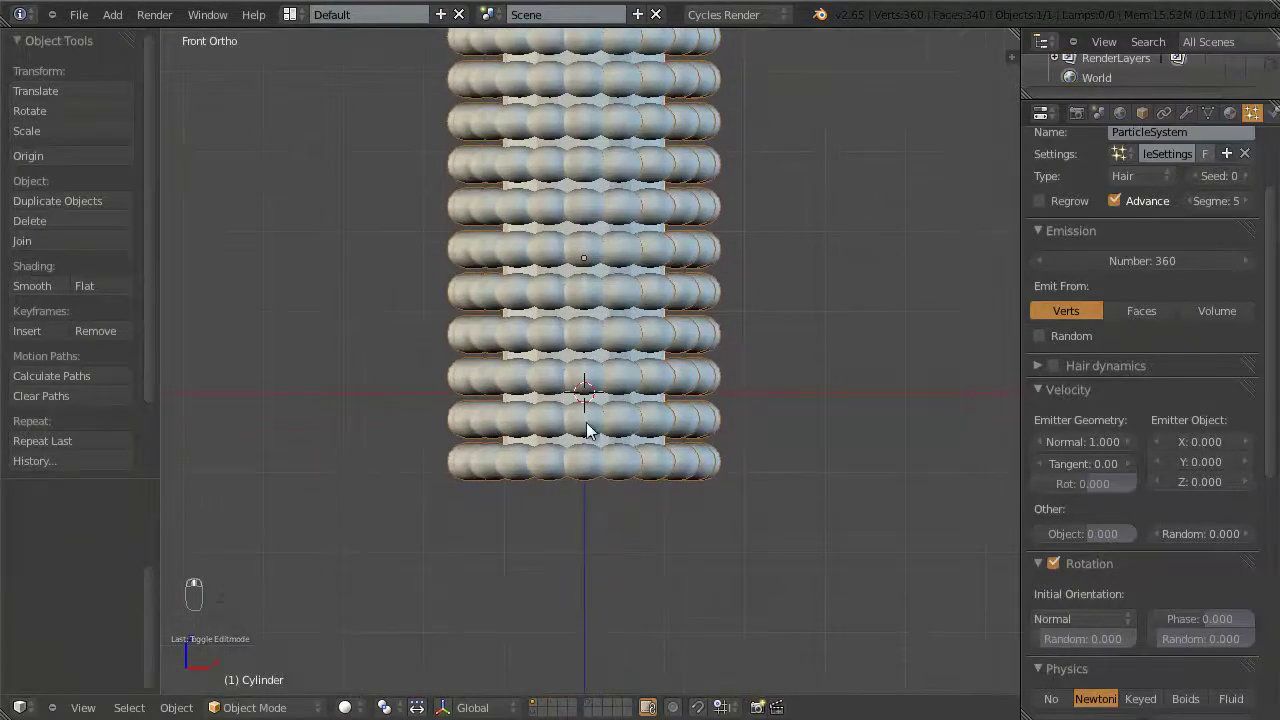
# Step: In Edit Mode, scale the cylinder's entire mesh to about 0.77 along Z to tighten the egg rings, and view it solid in Object Mode
pyautogui.scroll(-1, 690, 368)
pyautogui.scroll(-1, 697, 364)
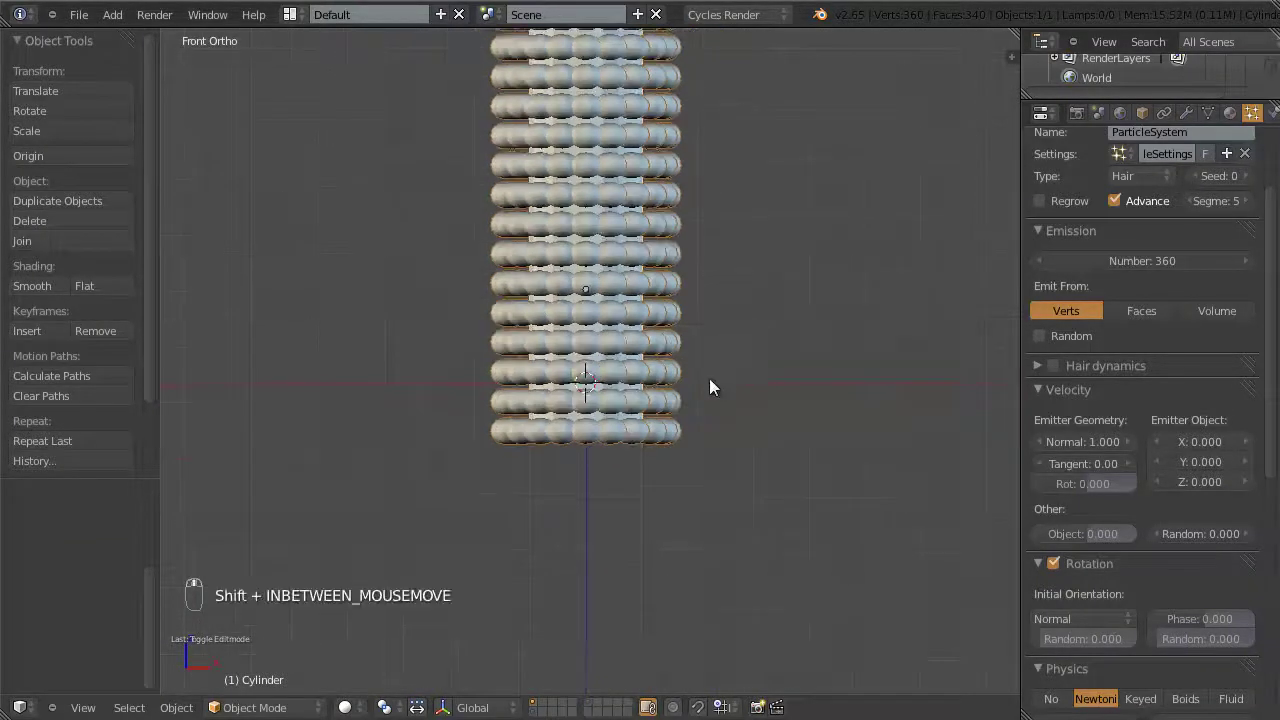
pyautogui.keyDown('shift'); pyautogui.moveTo(709, 378); pyautogui.dragTo(676, 221, button='middle'); pyautogui.keyUp('shift')
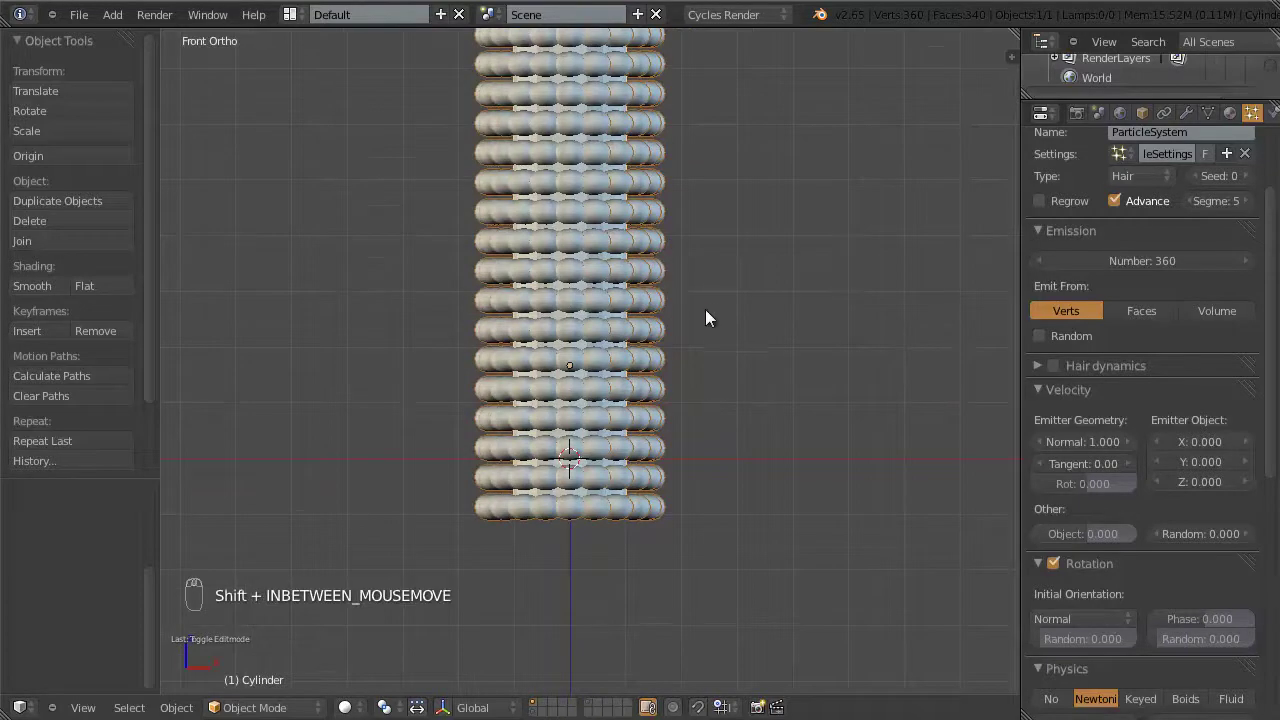
pyautogui.press('Tab')
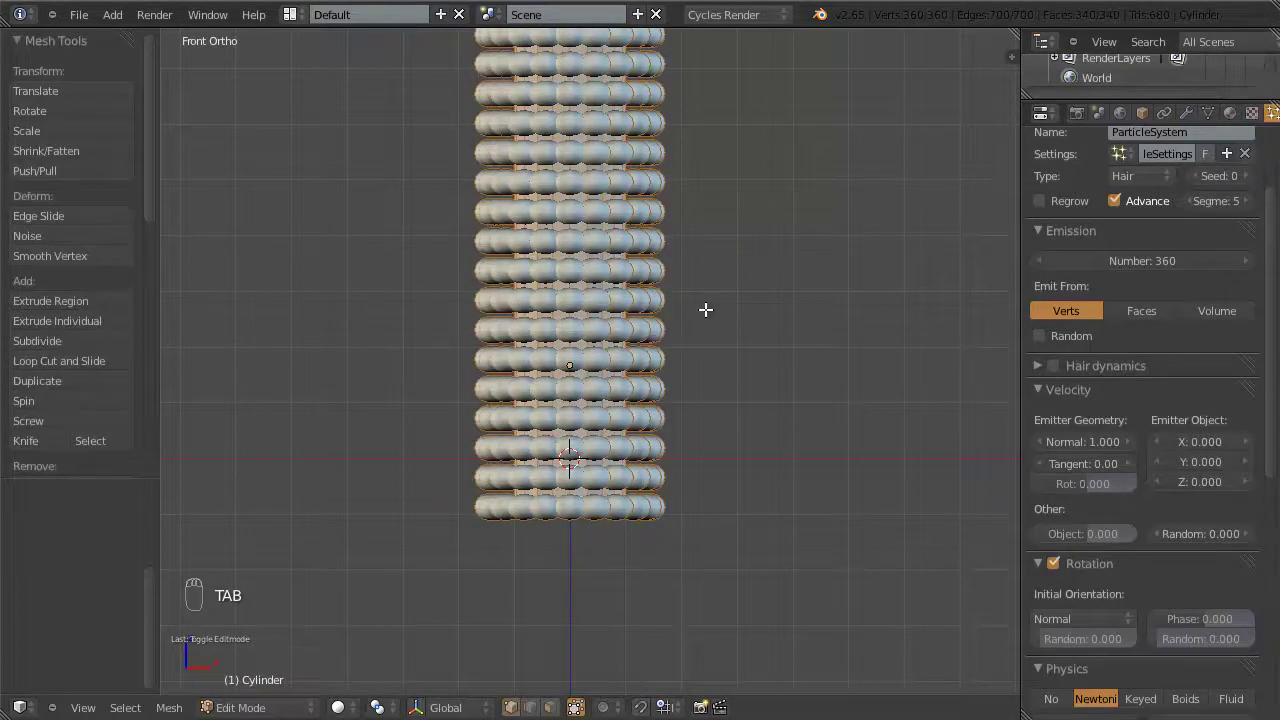
pyautogui.press('z')
pyautogui.keyDown('shift'); pyautogui.moveTo(743, 346); pyautogui.dragTo(749, 394, button='middle'); pyautogui.keyUp('shift')
pyautogui.scroll(-1, 799, 428)
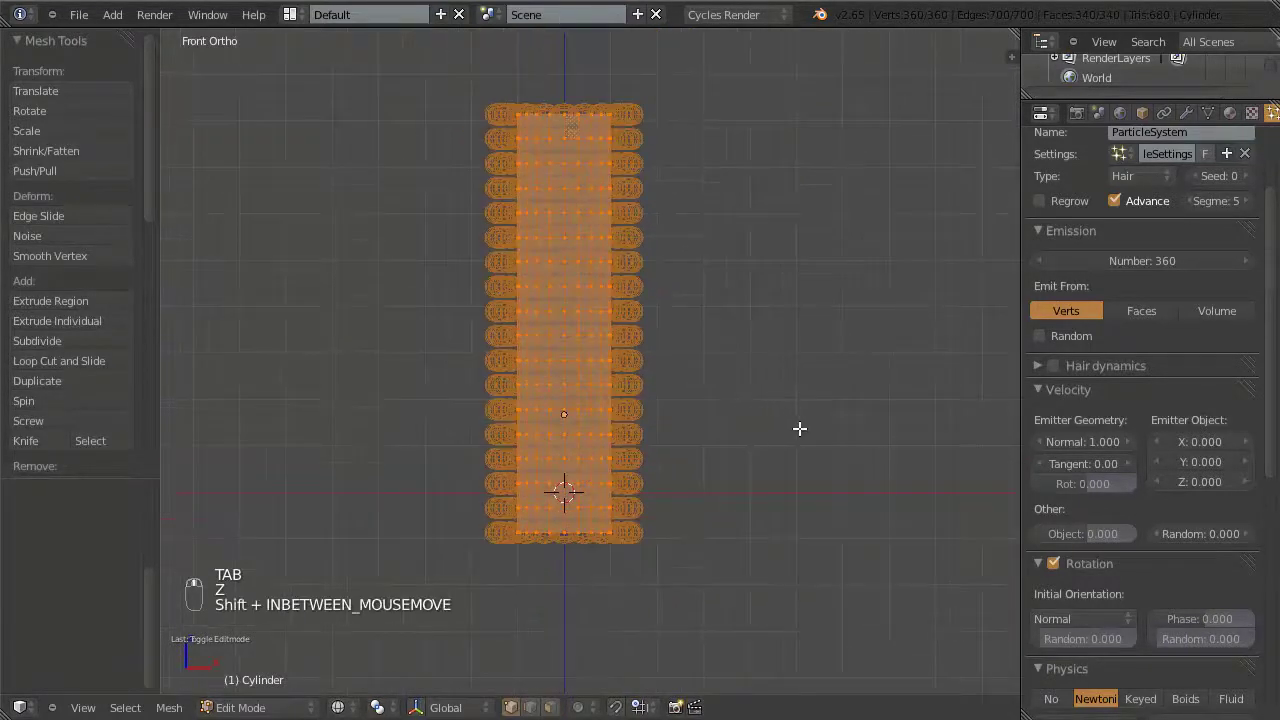
pyautogui.press('s')
pyautogui.press('z')
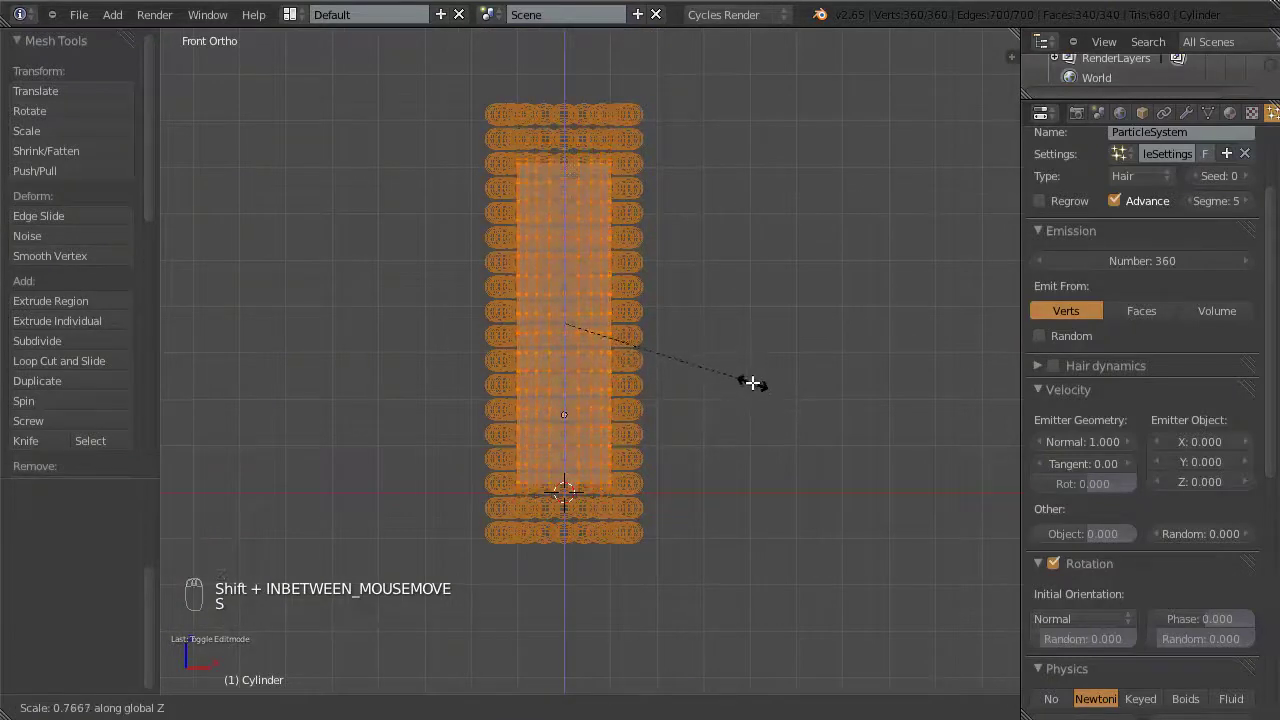
pyautogui.click(751, 381)
pyautogui.press('Tab')
pyautogui.press('z')
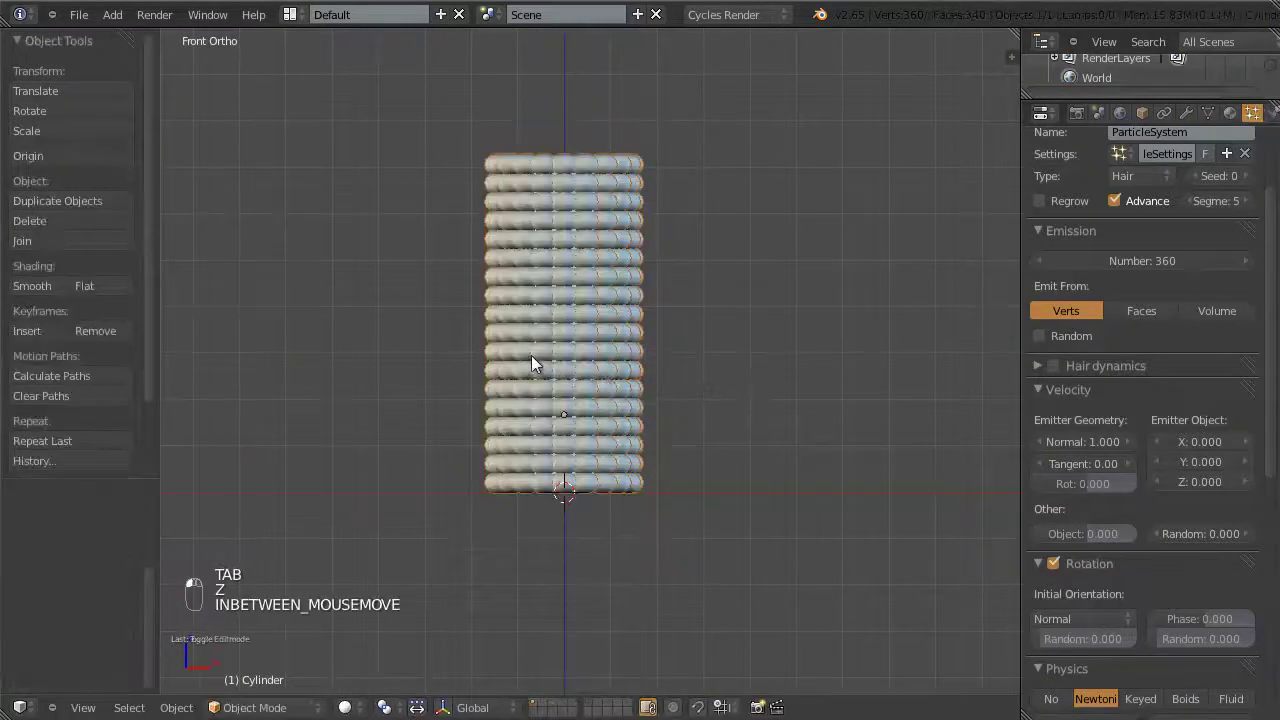
# Step: Scale the whole cylinder mesh to about 0.9 along Z in Edit Mode and return to the solid Object Mode view
pyautogui.scroll(2, 536, 318)
pyautogui.press('Tab')
pyautogui.press('z')
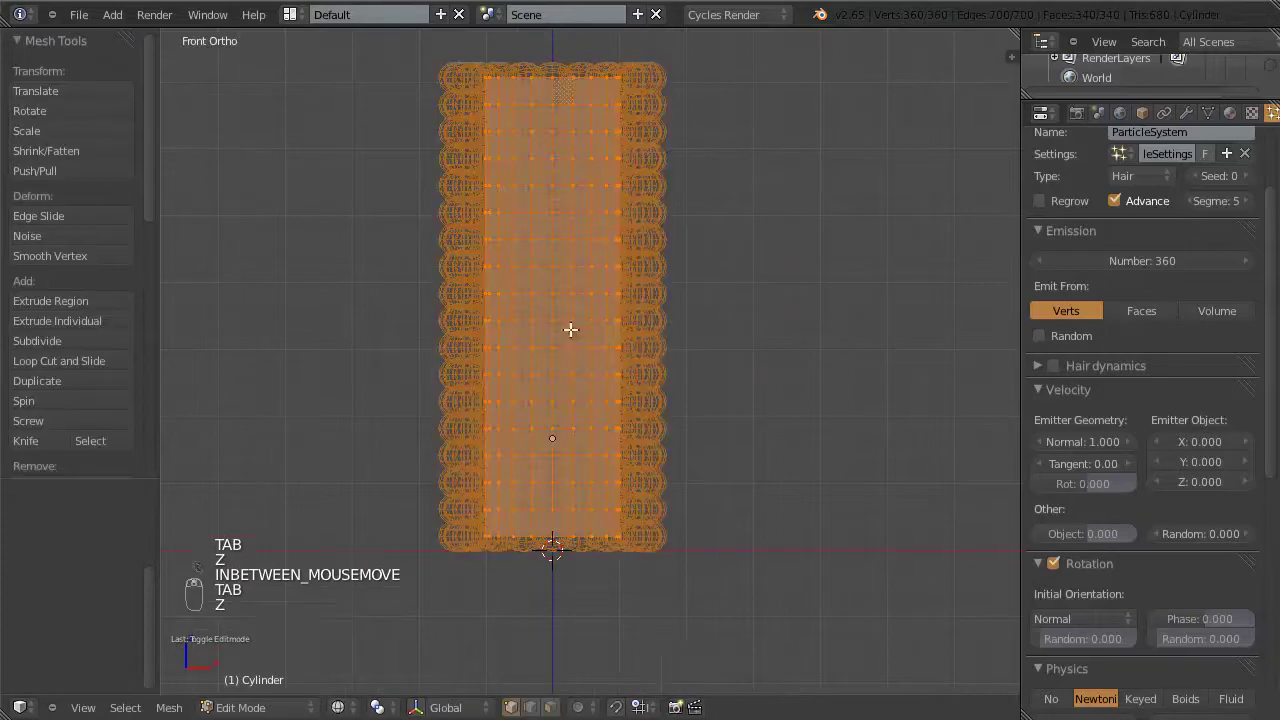
pyautogui.press('s')
pyautogui.press('z')
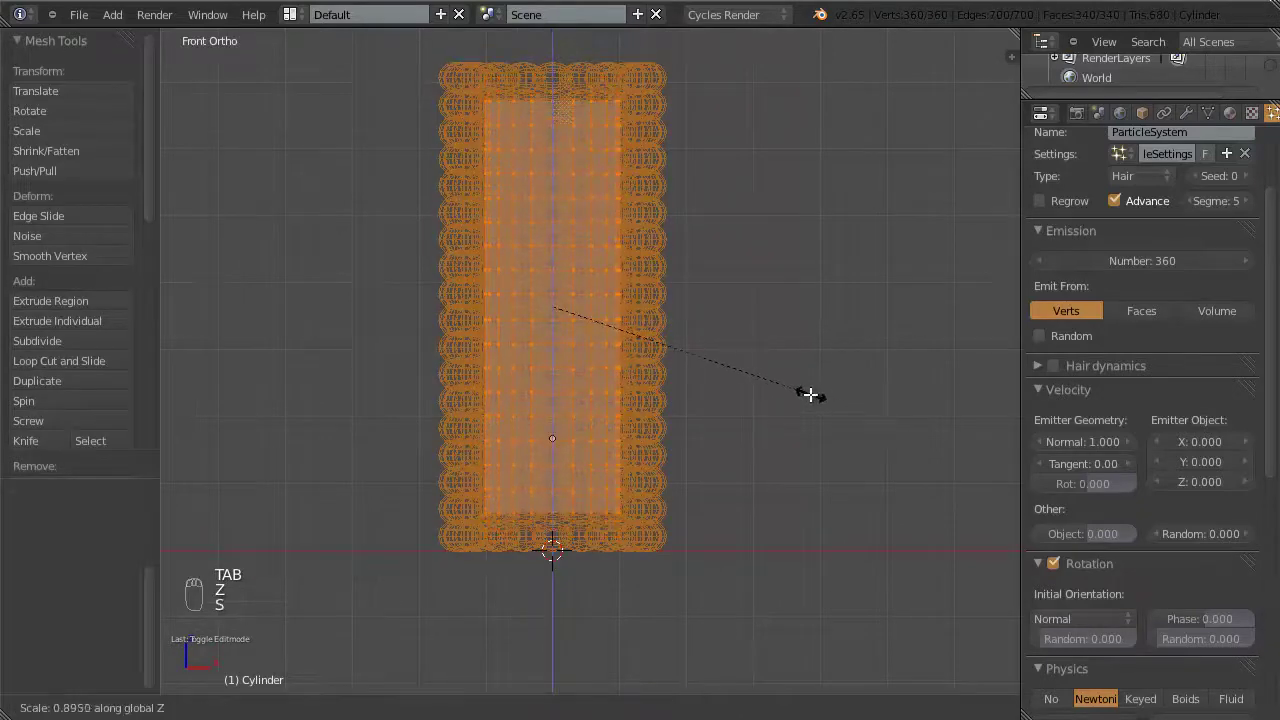
pyautogui.click(805, 393)
pyautogui.press('Tab')
pyautogui.press('z')
pyautogui.moveTo(575, 381)
pyautogui.mouseDown(button='middle')
pyautogui.moveTo(758, 381)
pyautogui.moveTo(797, 363)
pyautogui.moveTo(636, 374)
pyautogui.mouseUp(button='middle')
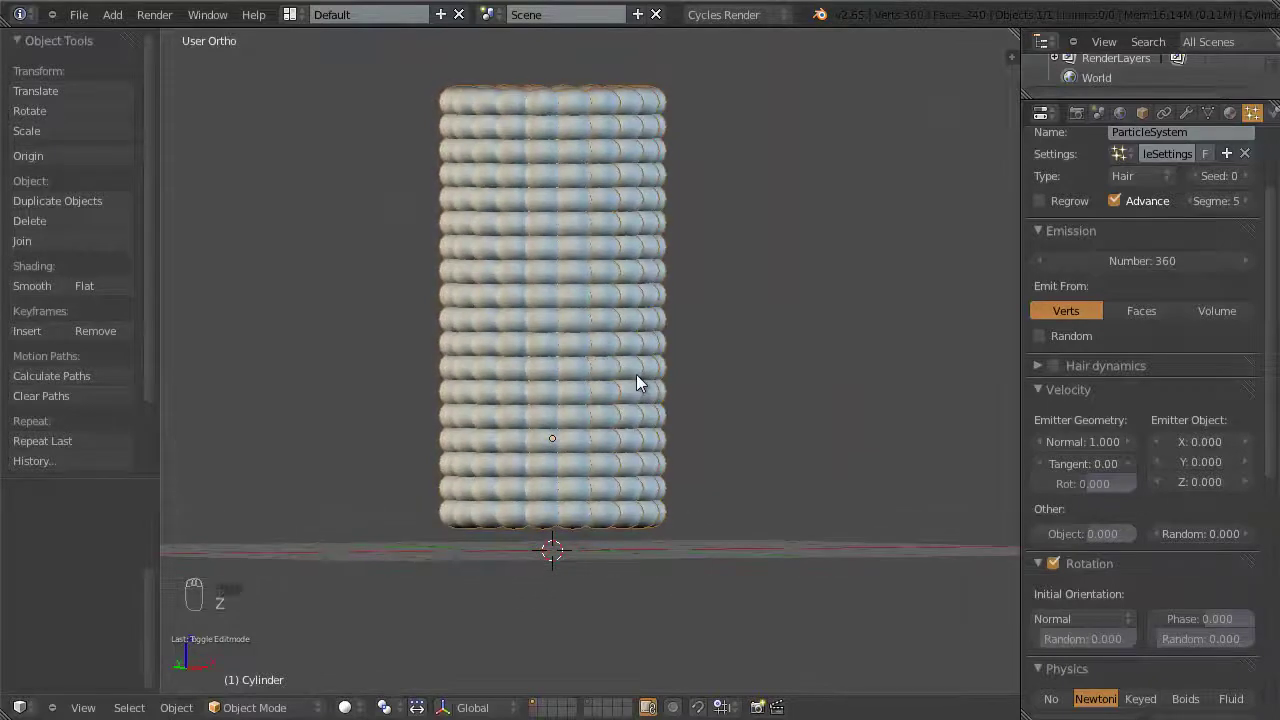
# Step: Shrink the whole cylinder mesh slightly more along Z so the rings nearly touch, and return to solid Object Mode
pyautogui.press('z')
pyautogui.press('Tab')
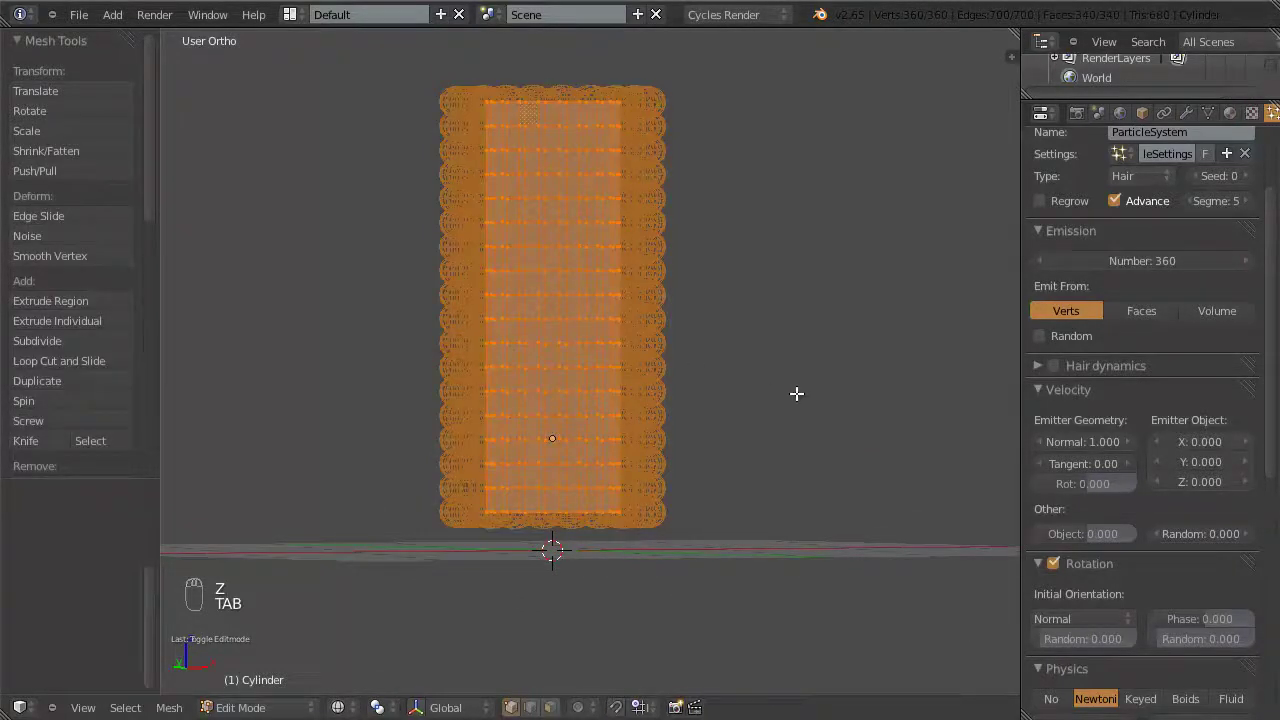
pyautogui.press('s')
pyautogui.press('z')
pyautogui.click(784, 391)
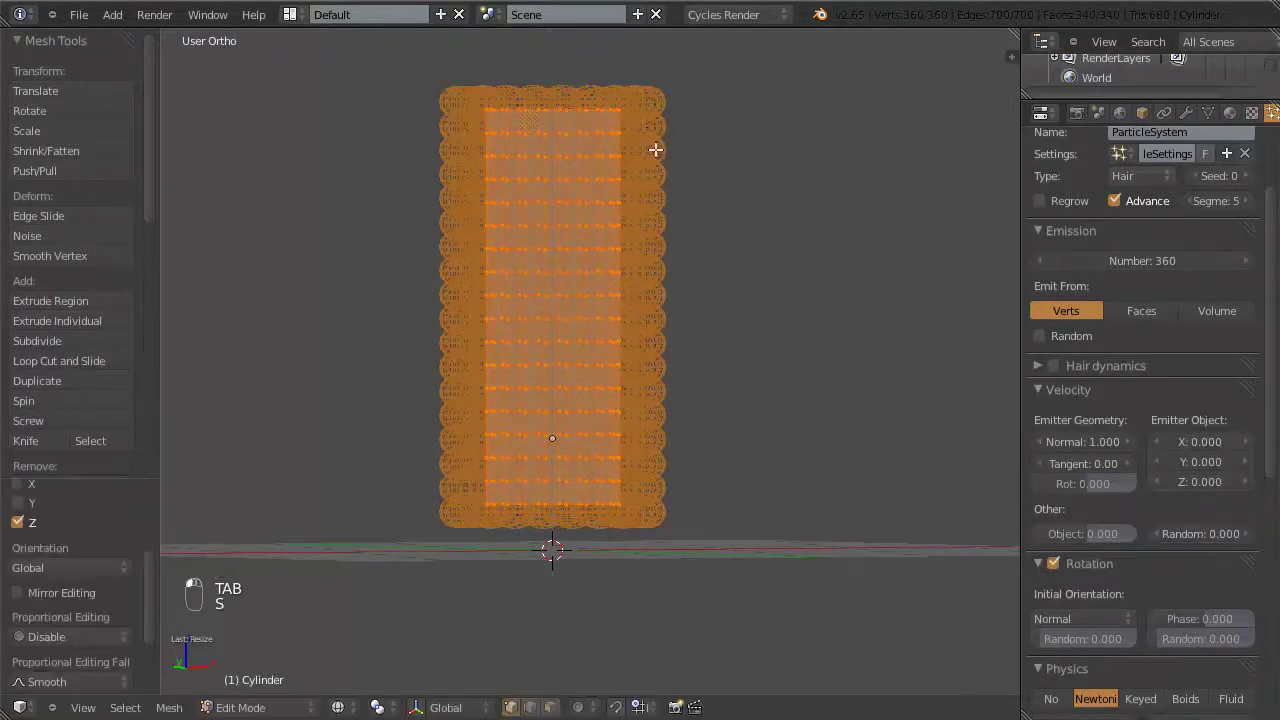
pyautogui.press('z')
pyautogui.press('z')
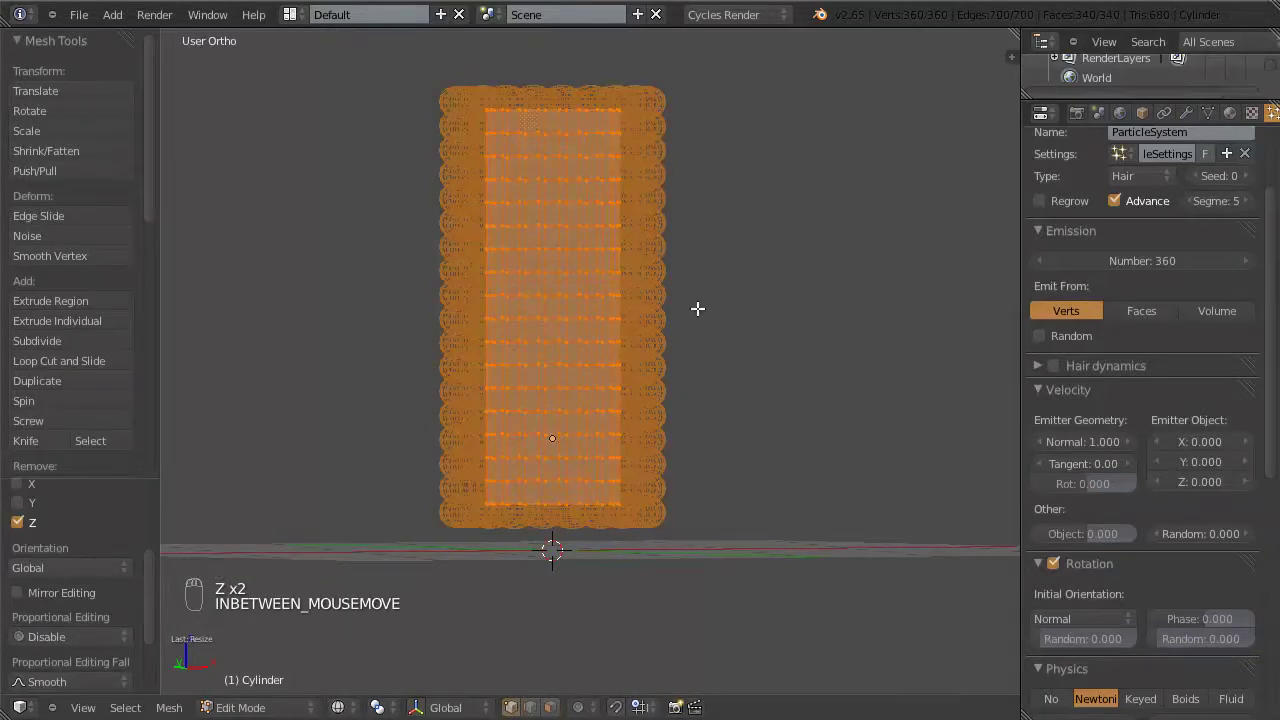
pyautogui.press('Tab')
pyautogui.press('z')
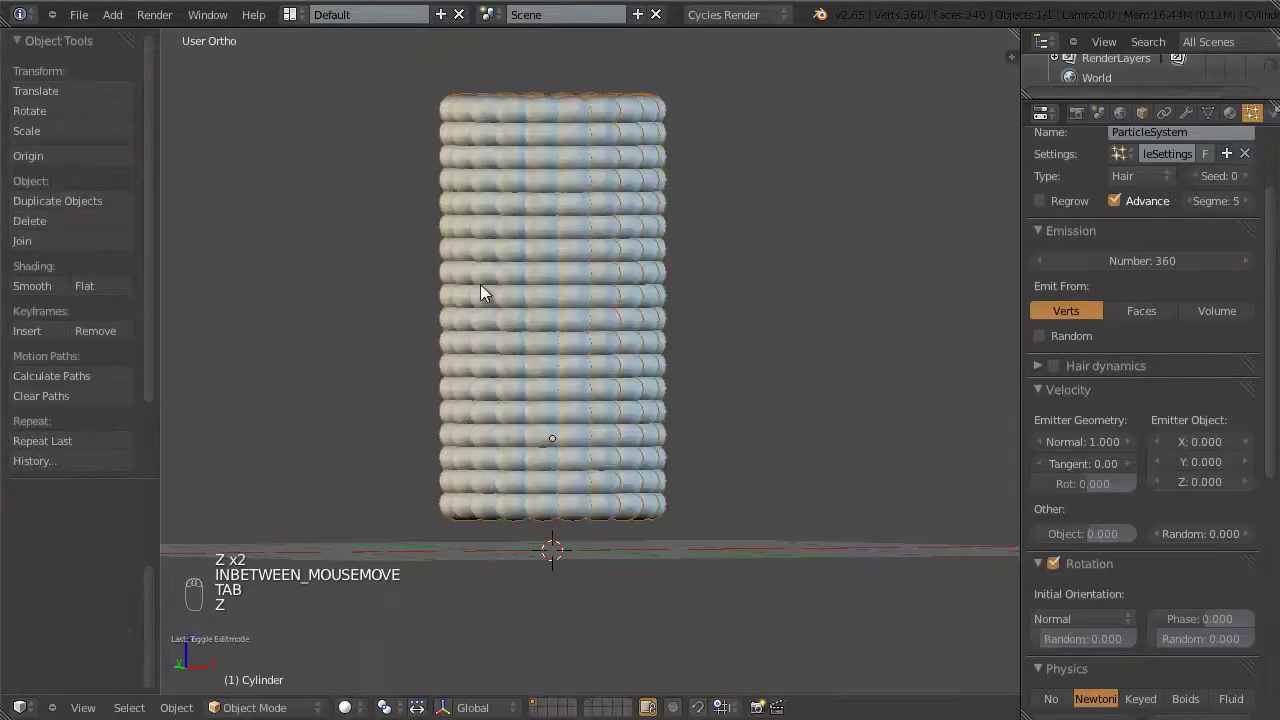
# Step: Deselect everything and examine the egg-covered cylinder from several sides, with a close look at the lowest rings
pyautogui.moveTo(852, 371)
pyautogui.mouseDown(button='middle')
pyautogui.moveTo(663, 386)
pyautogui.moveTo(623, 371)
pyautogui.moveTo(661, 352)
pyautogui.moveTo(586, 337)
pyautogui.moveTo(694, 337)
pyautogui.moveTo(631, 362)
pyautogui.mouseUp(button='middle')
pyautogui.scroll(-2, 517, 343)
pyautogui.press('a')
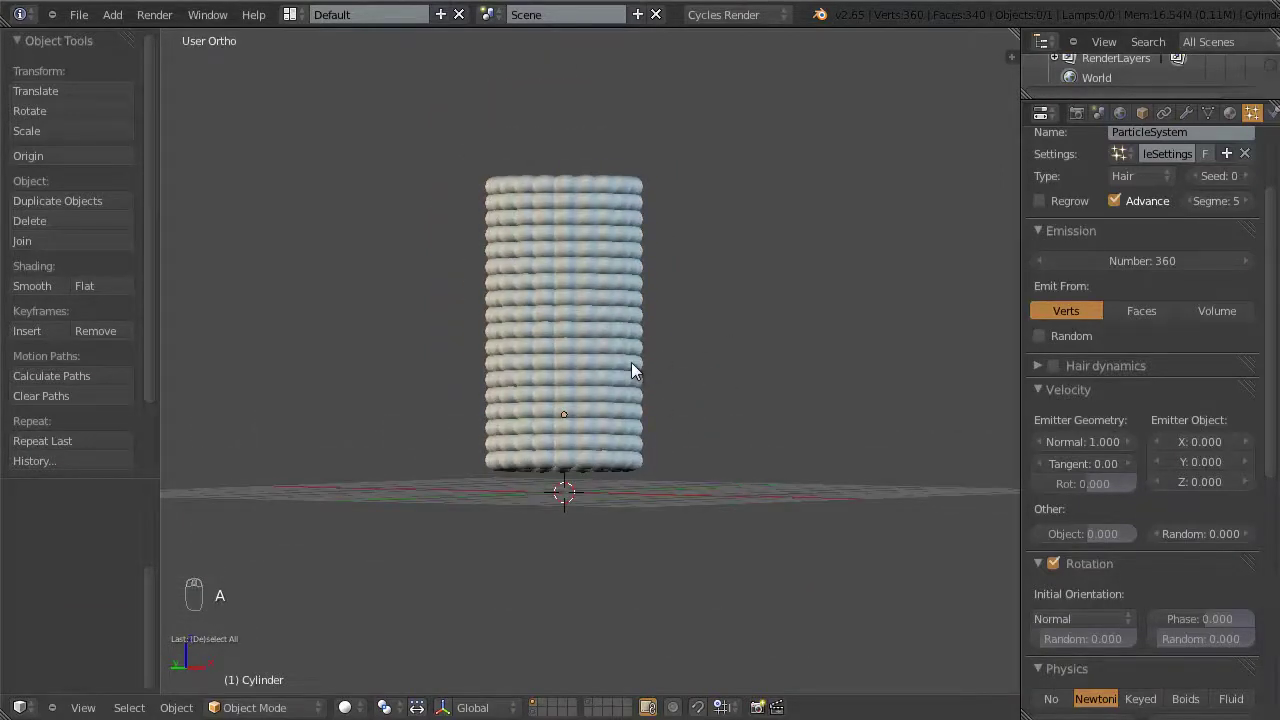
pyautogui.moveTo(549, 408); pyautogui.dragTo(516, 418, button='middle')
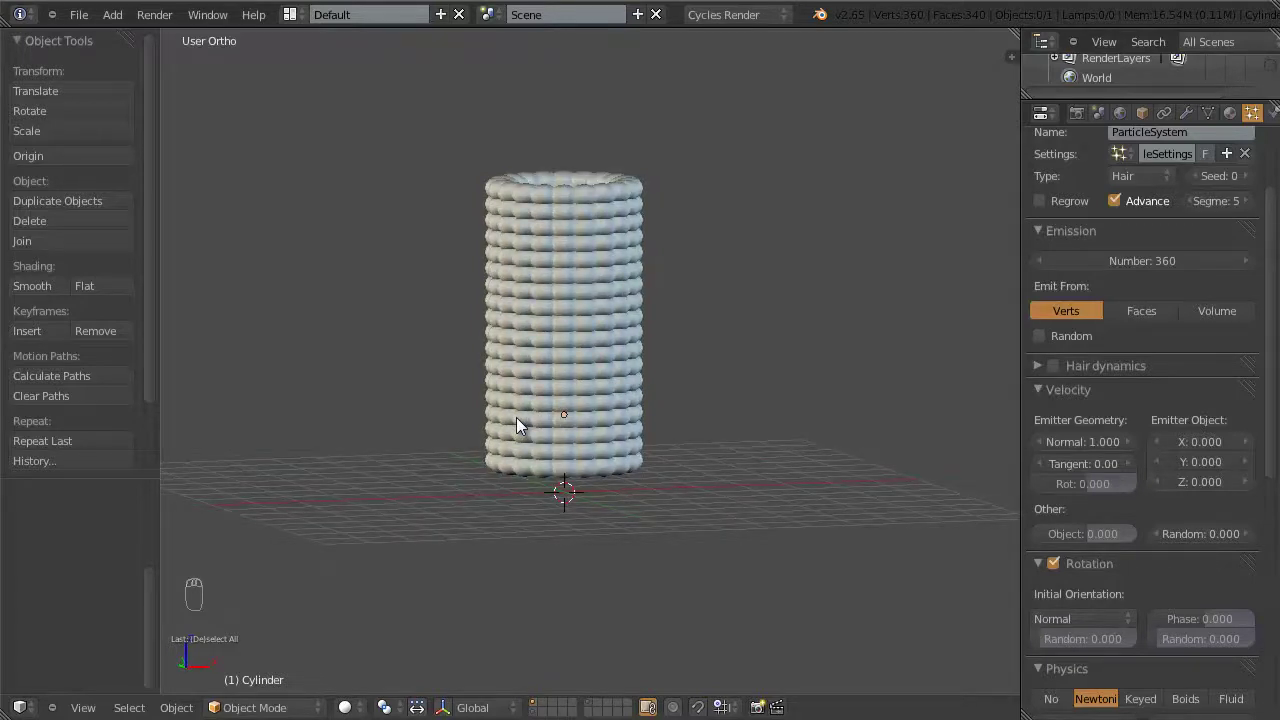
pyautogui.moveTo(521, 417); pyautogui.dragTo(716, 232, button='middle')
pyautogui.scroll(4, 541, 395)
pyautogui.scroll(-2, 779, 273)
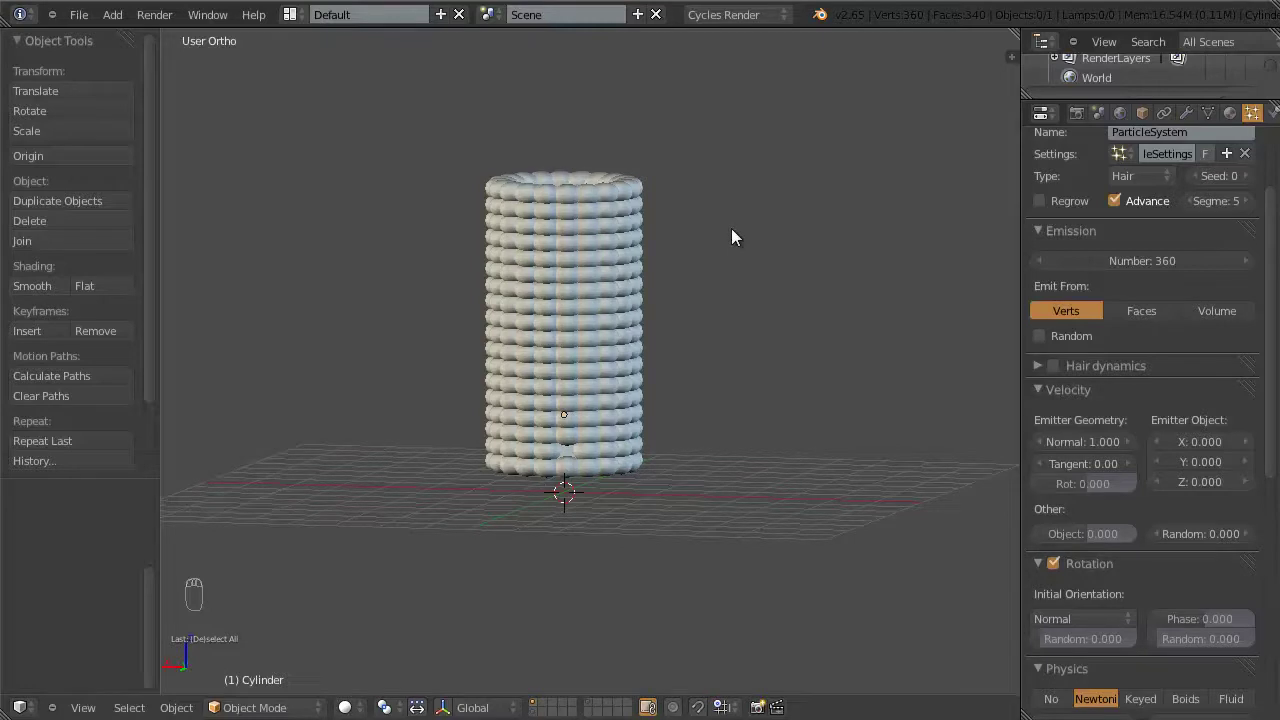
pyautogui.moveTo(671, 337); pyautogui.dragTo(601, 312, button='middle')
pyautogui.press('KP_1')
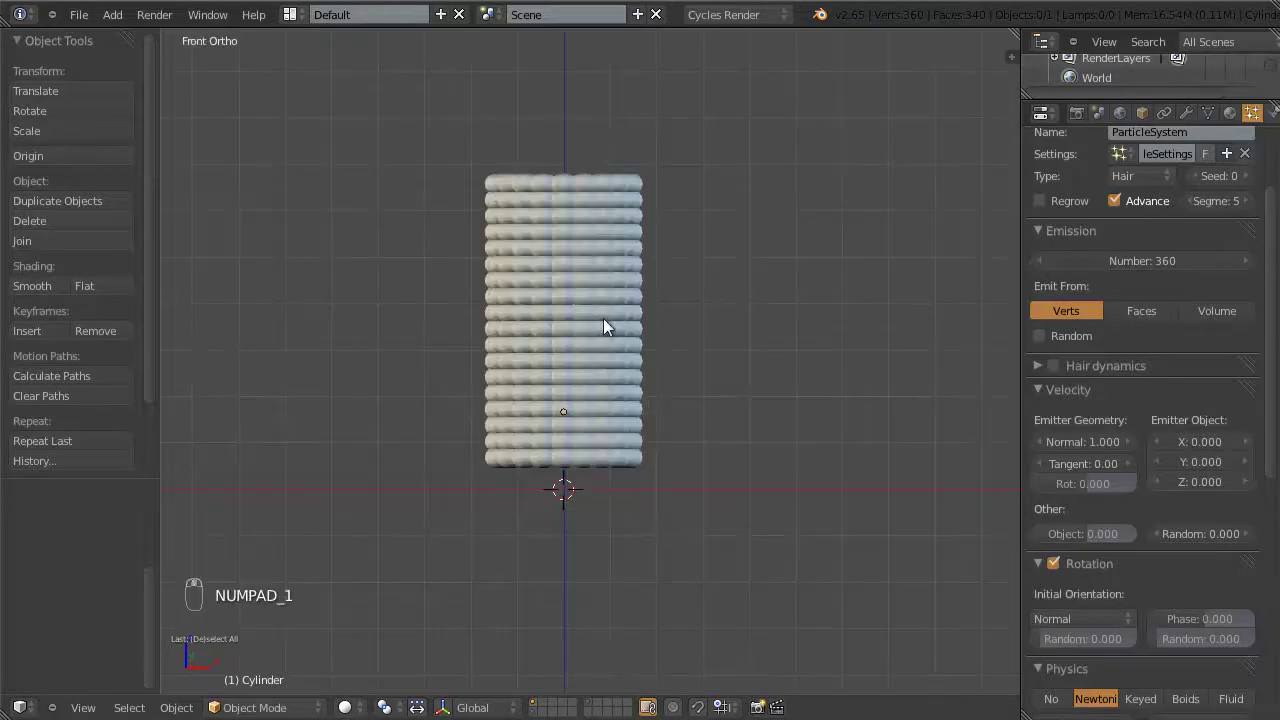
pyautogui.moveTo(691, 356); pyautogui.dragTo(800, 323, button='middle')
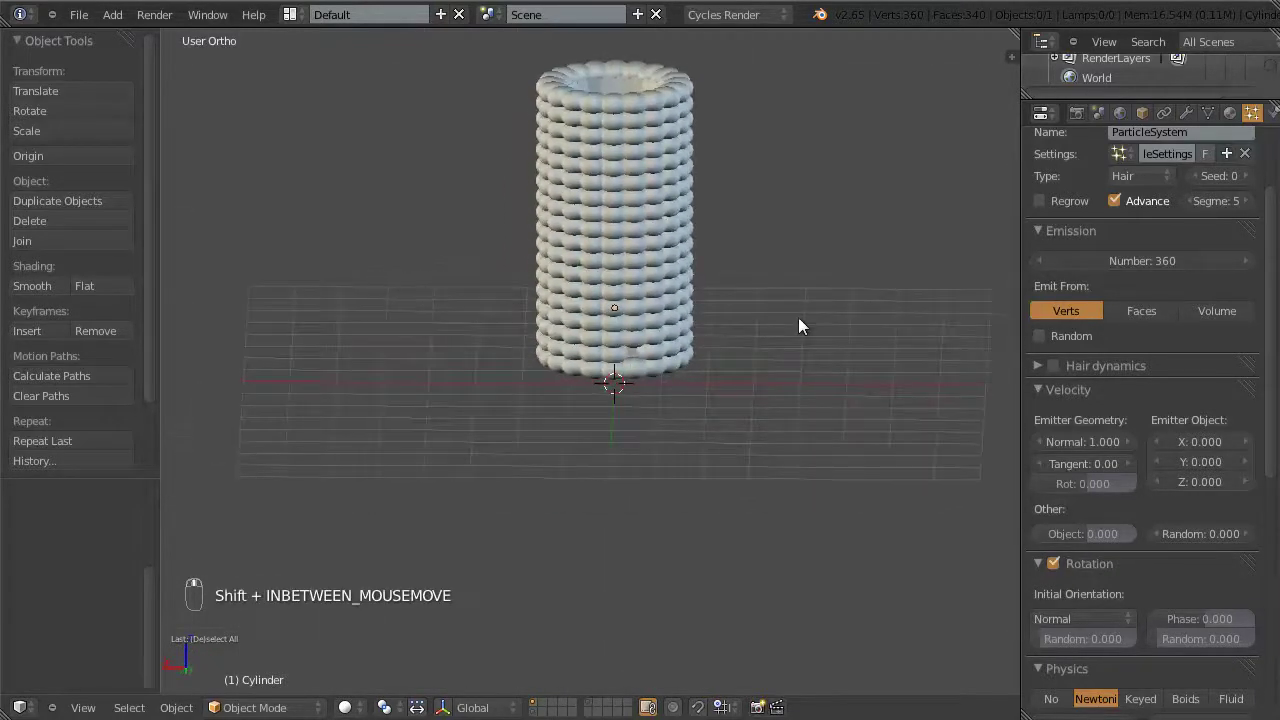
pyautogui.scroll(7, 638, 386)
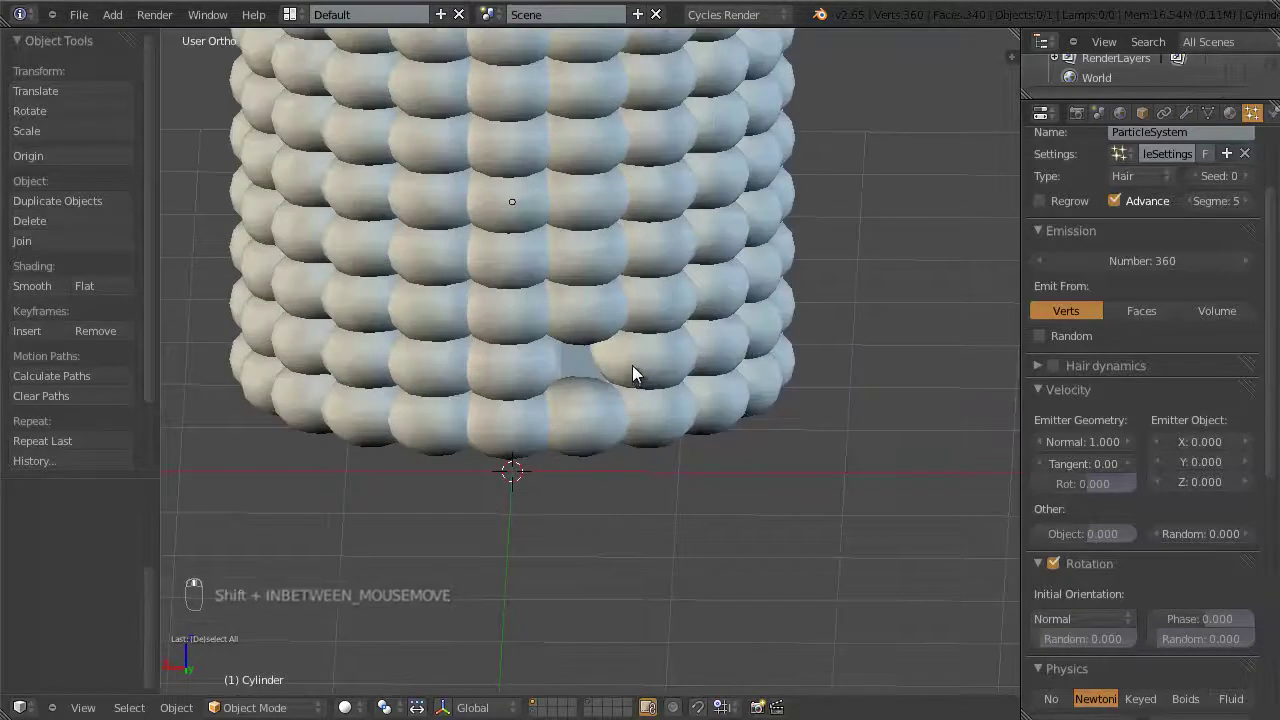
pyautogui.moveTo(638, 317); pyautogui.dragTo(591, 318, button='middle')
pyautogui.scroll(-3, 470, 282)
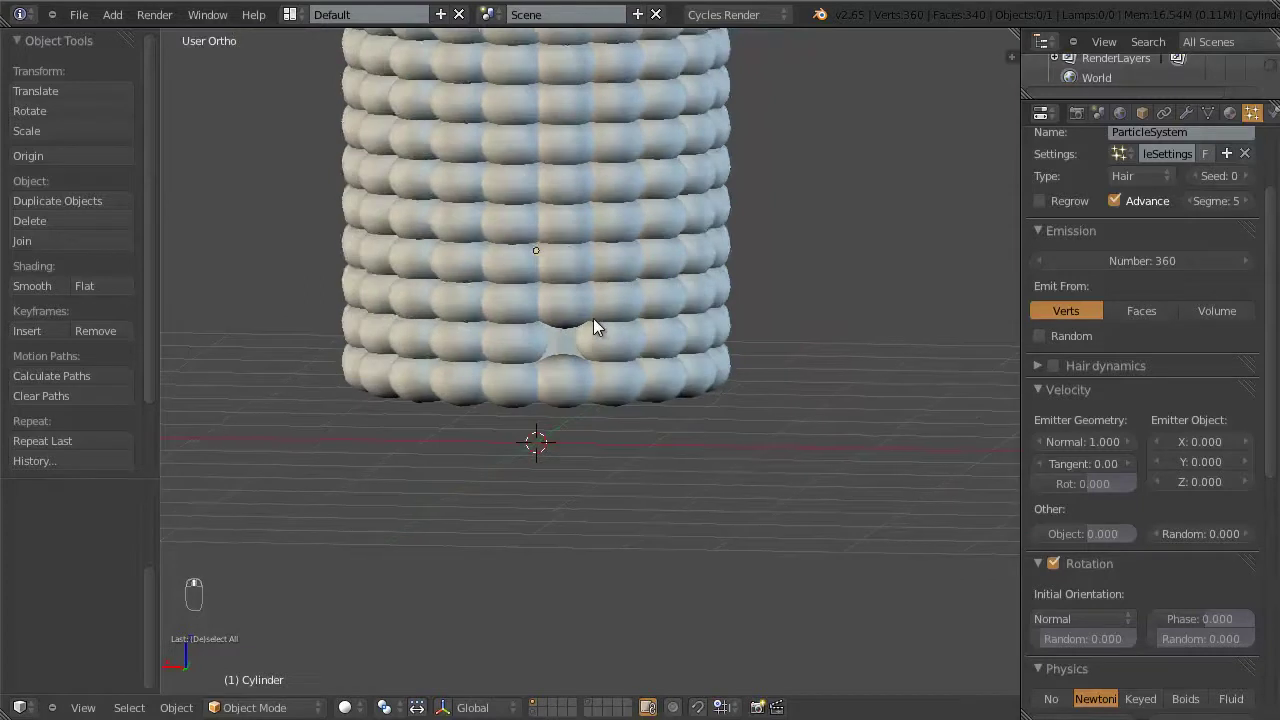
pyautogui.scroll(-2, 593, 318)
# Step: Check the cylinder's mesh in Edit Mode around the missing egg in the second-lowest ring, and return to Object Mode
pyautogui.press('Tab')
pyautogui.press('a')
pyautogui.press('a')
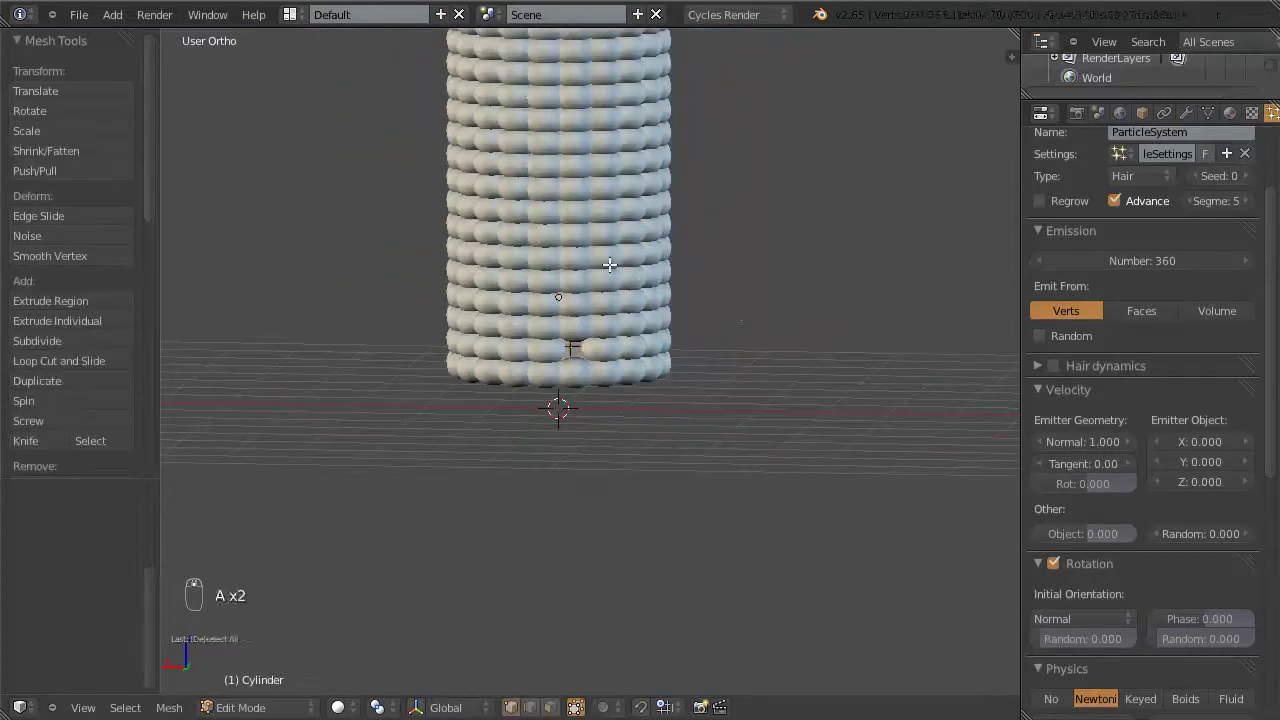
pyautogui.press('a')
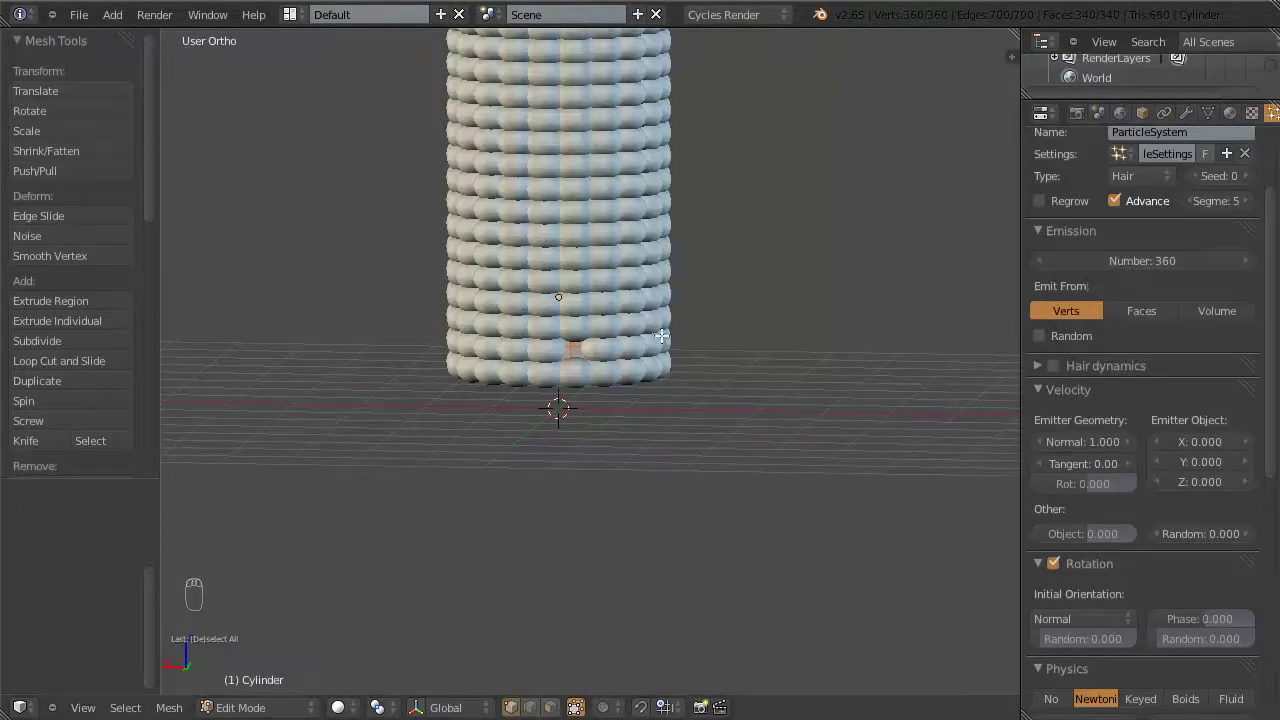
pyautogui.press('z')
pyautogui.scroll(-1, 649, 323)
pyautogui.keyDown('shift'); pyautogui.moveTo(649, 323); pyautogui.dragTo(632, 398, button='middle'); pyautogui.keyUp('shift')
pyautogui.press('z')
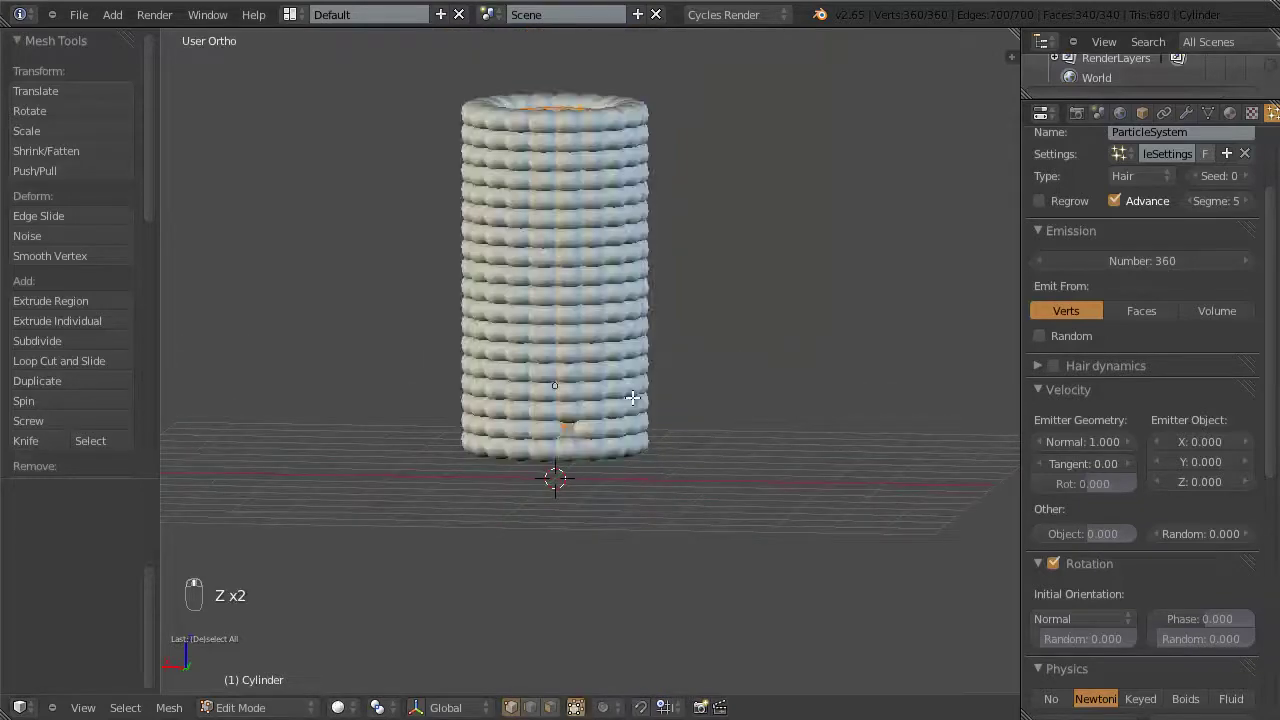
pyautogui.press('Tab')
pyautogui.scroll(2, 566, 426)
pyautogui.scroll(1, 566, 426)
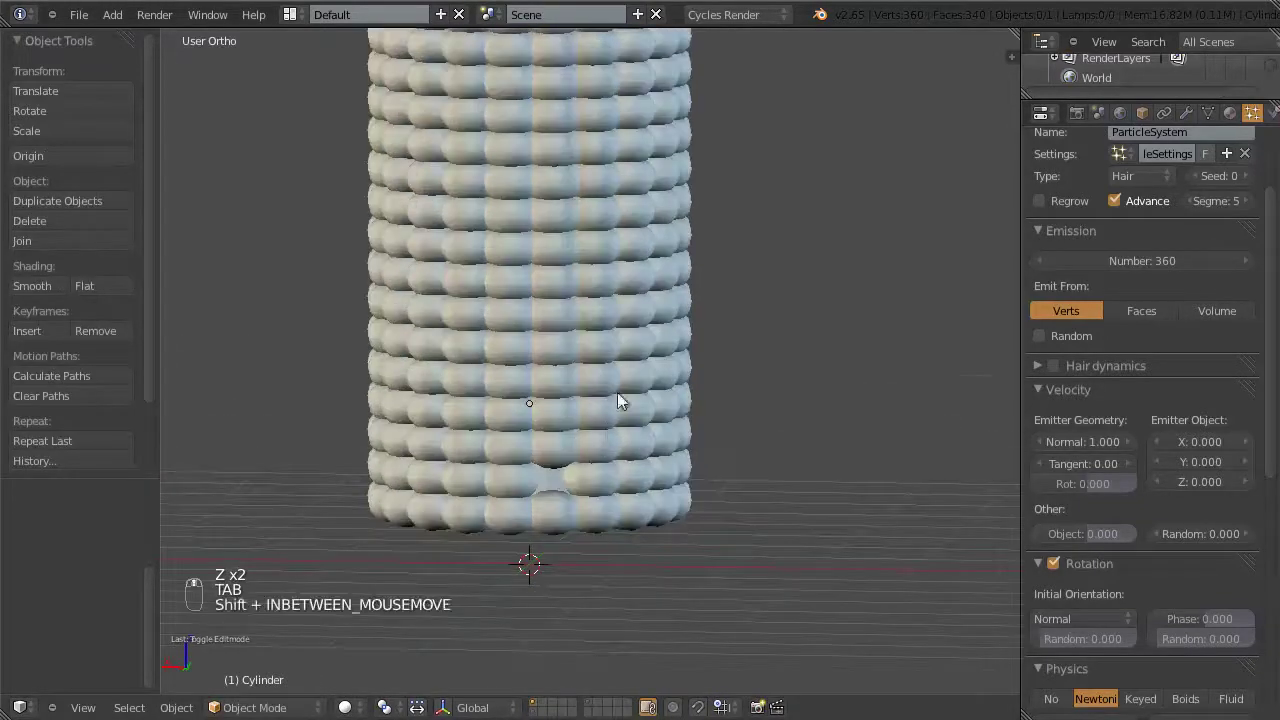
# Step: Try other seed values for the hair particle system and reset the seed to 0
pyautogui.keyDown('shift'); pyautogui.scroll(-3, 617, 392); pyautogui.keyUp('shift')
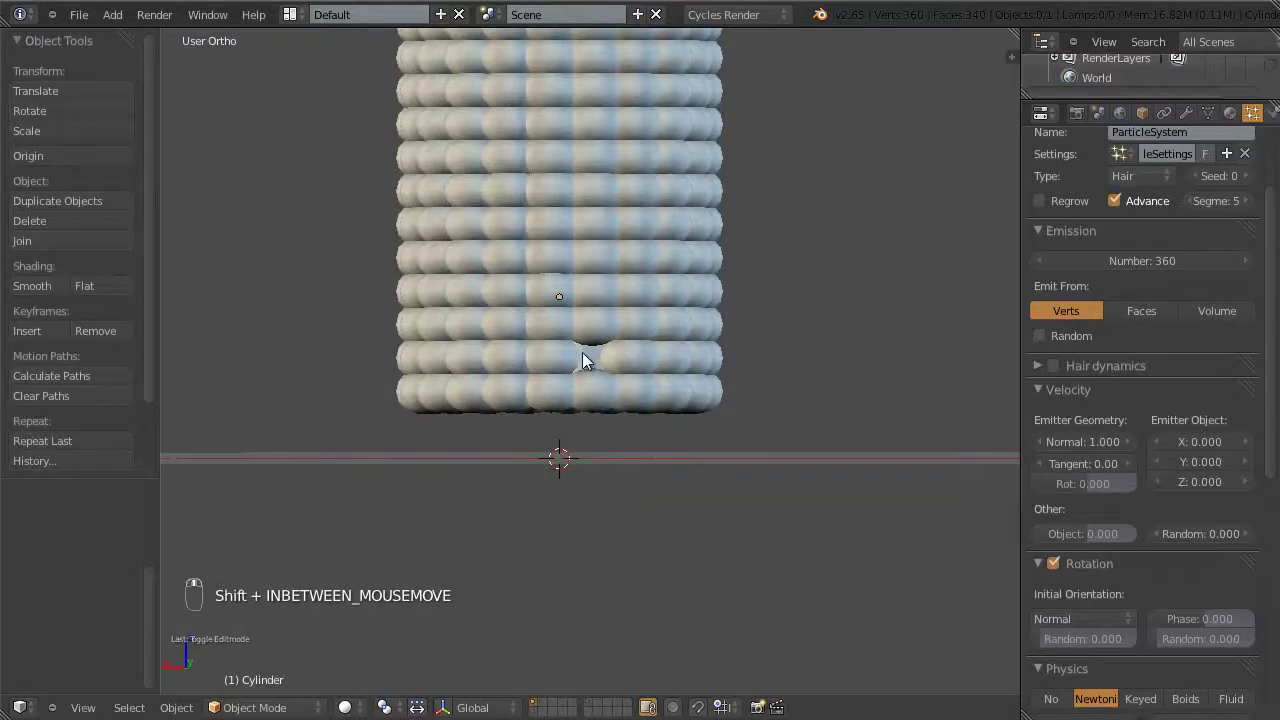
pyautogui.press('KP_1')
pyautogui.scroll(-2, 582, 352)
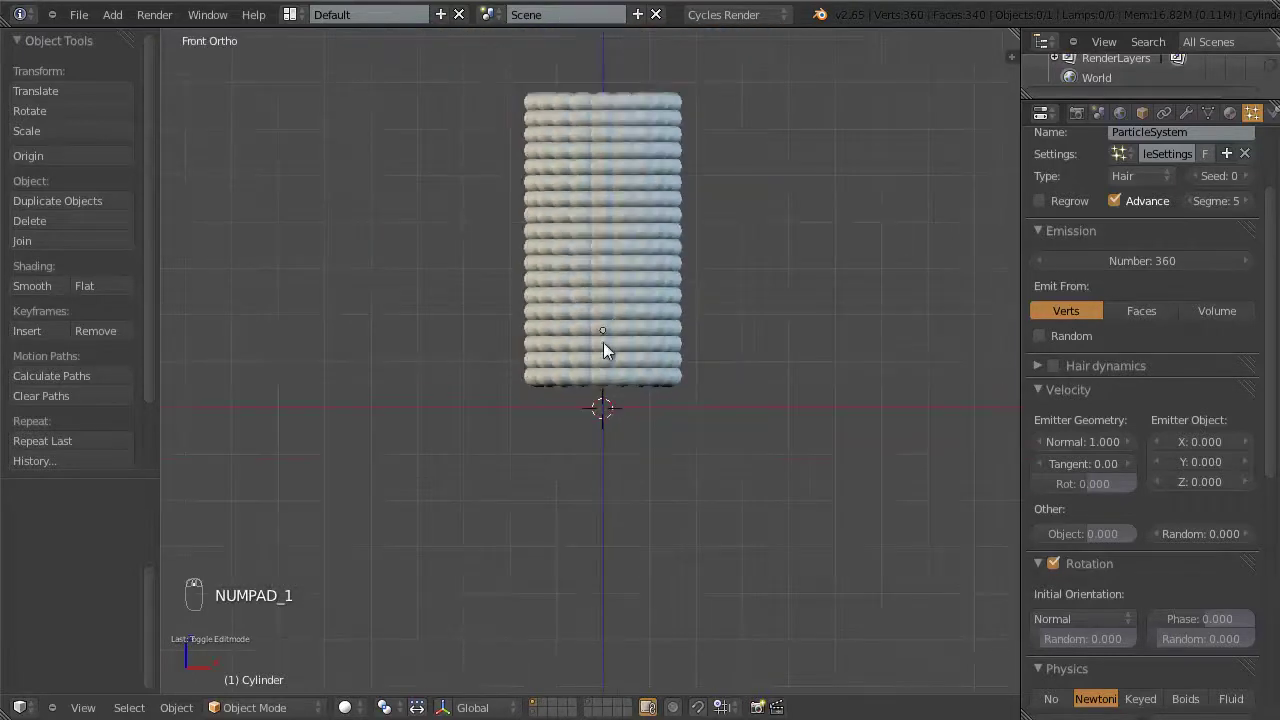
pyautogui.keyDown('shift'); pyautogui.moveTo(603, 342); pyautogui.dragTo(478, 424, button='middle'); pyautogui.keyUp('shift')
pyautogui.moveTo(587, 390); pyautogui.dragTo(614, 420, button='middle')
pyautogui.click(1245, 176)
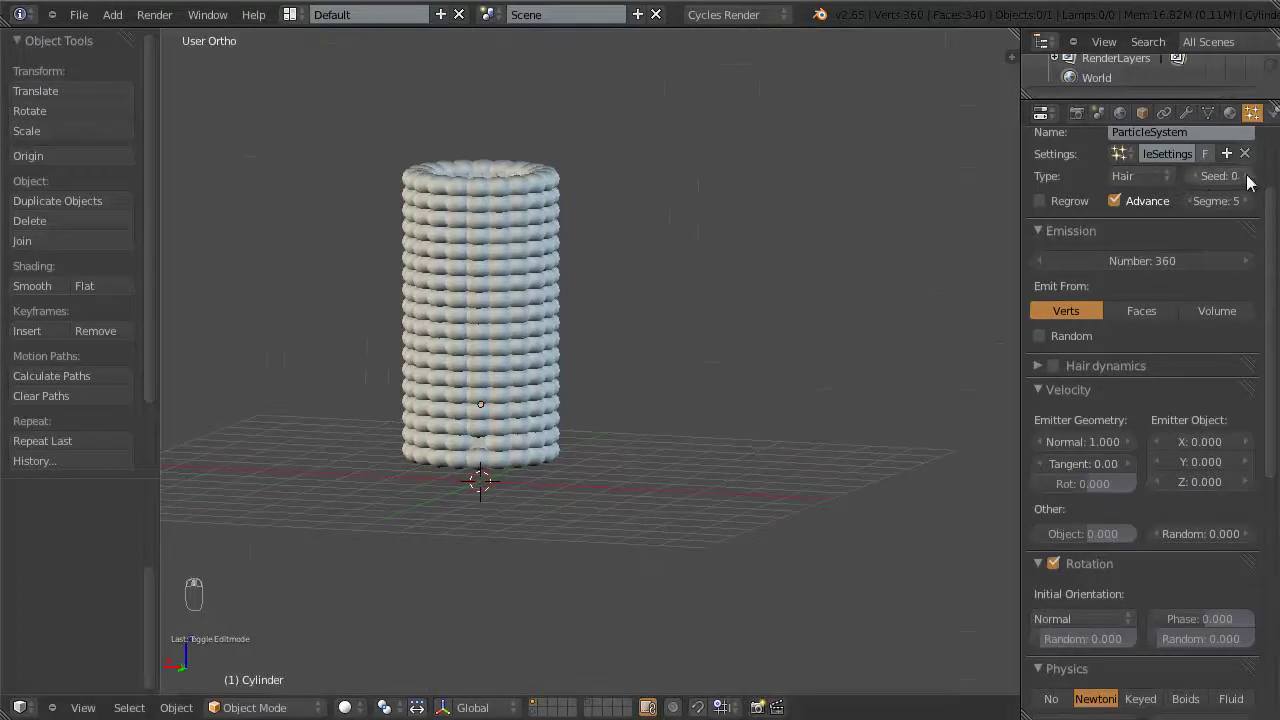
pyautogui.click(1244, 176)
pyautogui.click(1244, 176)
pyautogui.click(1244, 176)
pyautogui.click(1244, 176)
pyautogui.press('BackSpace')
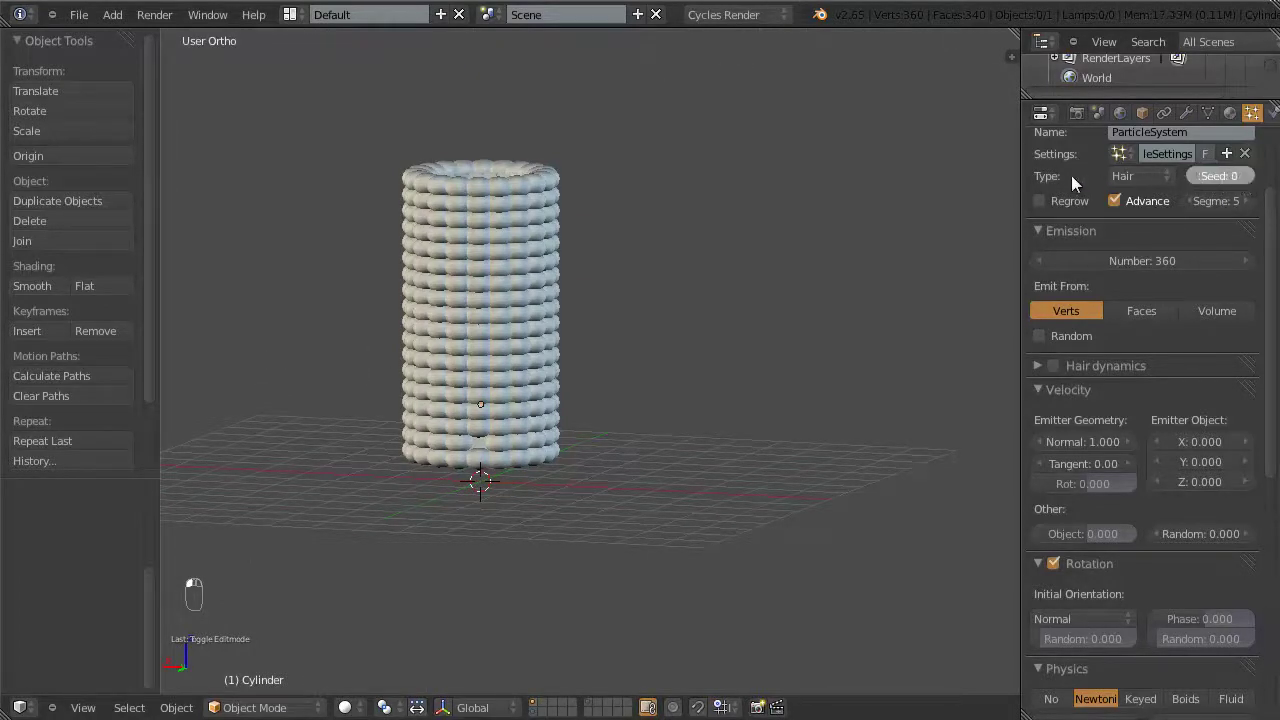
# Step: Examine the egg rings around the whole cylinder from the front and from angled views for gaps in the distribution
pyautogui.moveTo(399, 454); pyautogui.dragTo(617, 457, button='middle')
pyautogui.scroll(3, 472, 425)
pyautogui.scroll(-3, 491, 500)
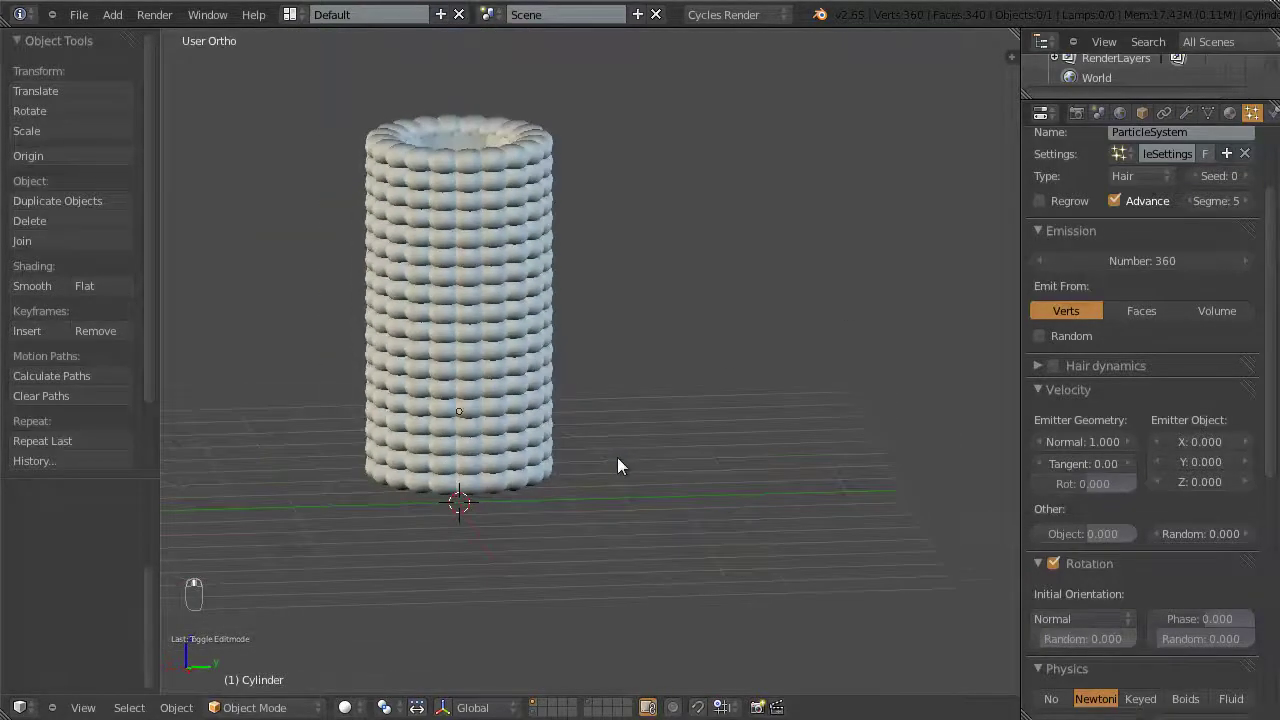
pyautogui.press('KP_1')
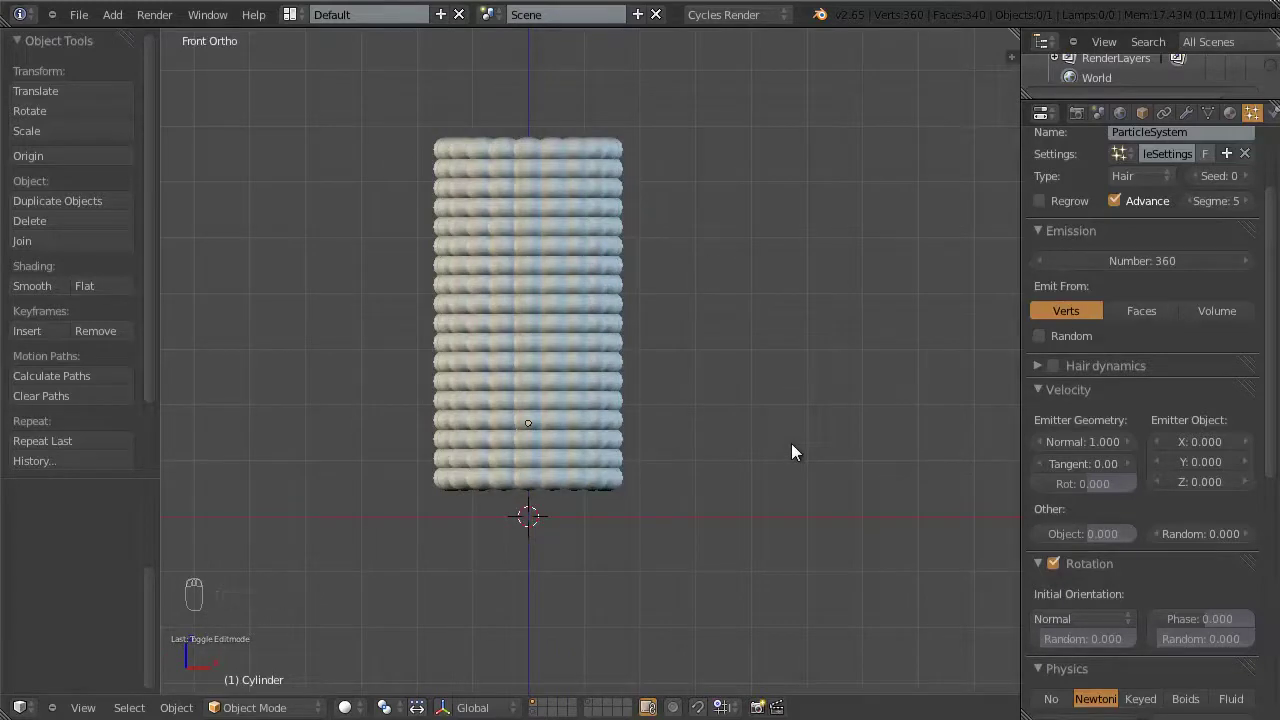
pyautogui.press('z')
pyautogui.press('z')
pyautogui.moveTo(506, 434)
pyautogui.mouseDown(button='middle')
pyautogui.moveTo(666, 465)
pyautogui.moveTo(786, 466)
pyautogui.moveTo(523, 457)
pyautogui.moveTo(737, 463)
pyautogui.moveTo(546, 449)
pyautogui.moveTo(455, 468)
pyautogui.moveTo(604, 484)
pyautogui.mouseUp(button='middle')
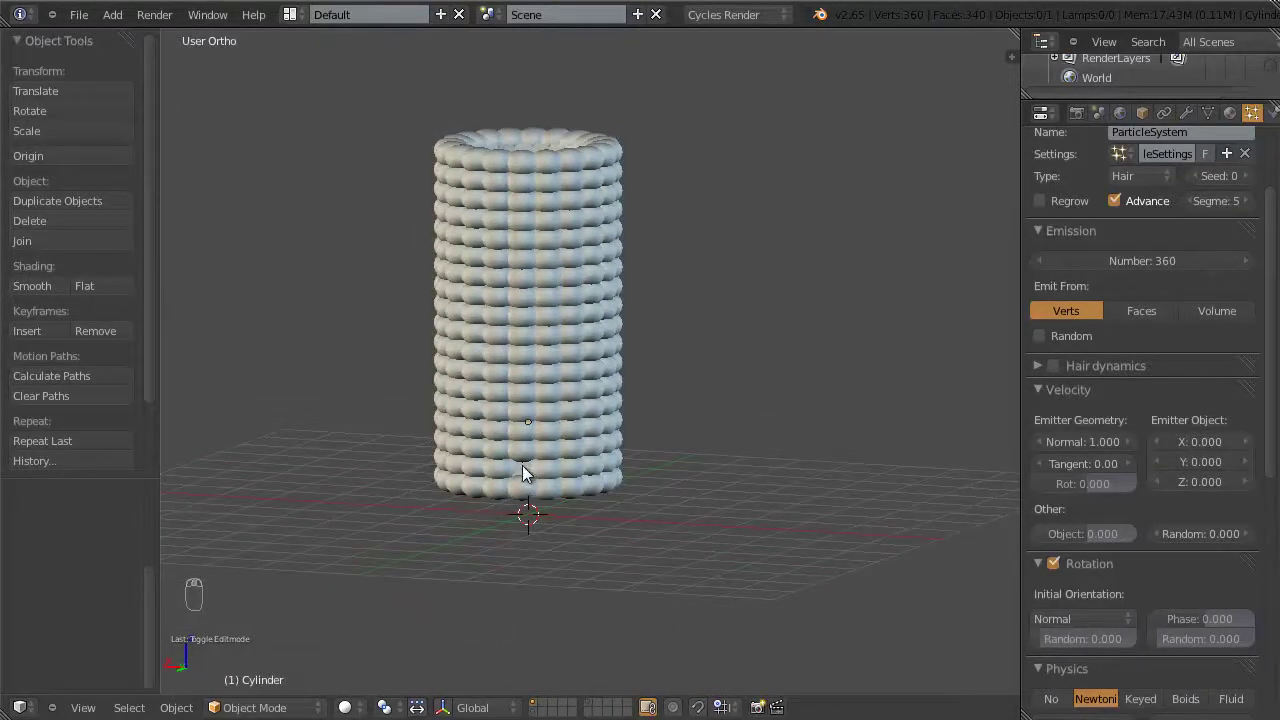
pyautogui.moveTo(509, 271)
pyautogui.mouseDown(button='middle')
pyautogui.moveTo(466, 322)
pyautogui.moveTo(654, 175)
pyautogui.moveTo(562, 368)
pyautogui.moveTo(515, 364)
pyautogui.moveTo(634, 372)
pyautogui.mouseUp(button='middle')
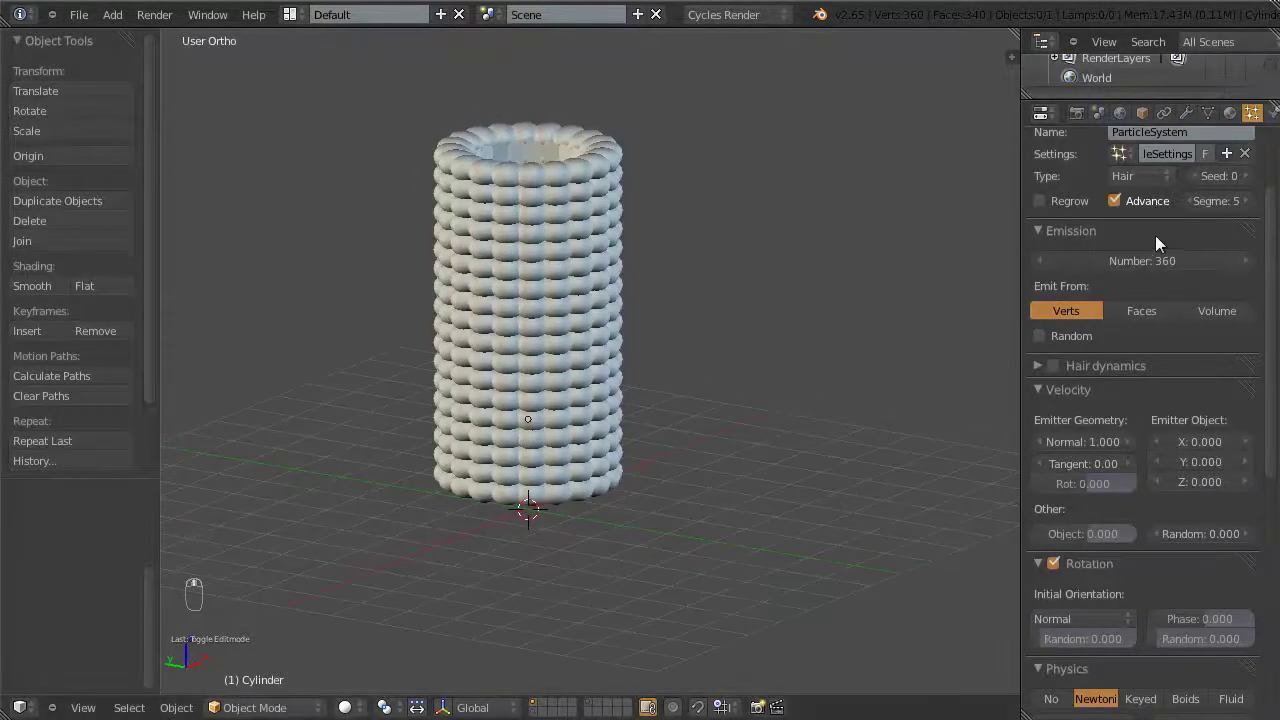
pyautogui.moveTo(880, 340); pyautogui.dragTo(773, 382, button='middle')
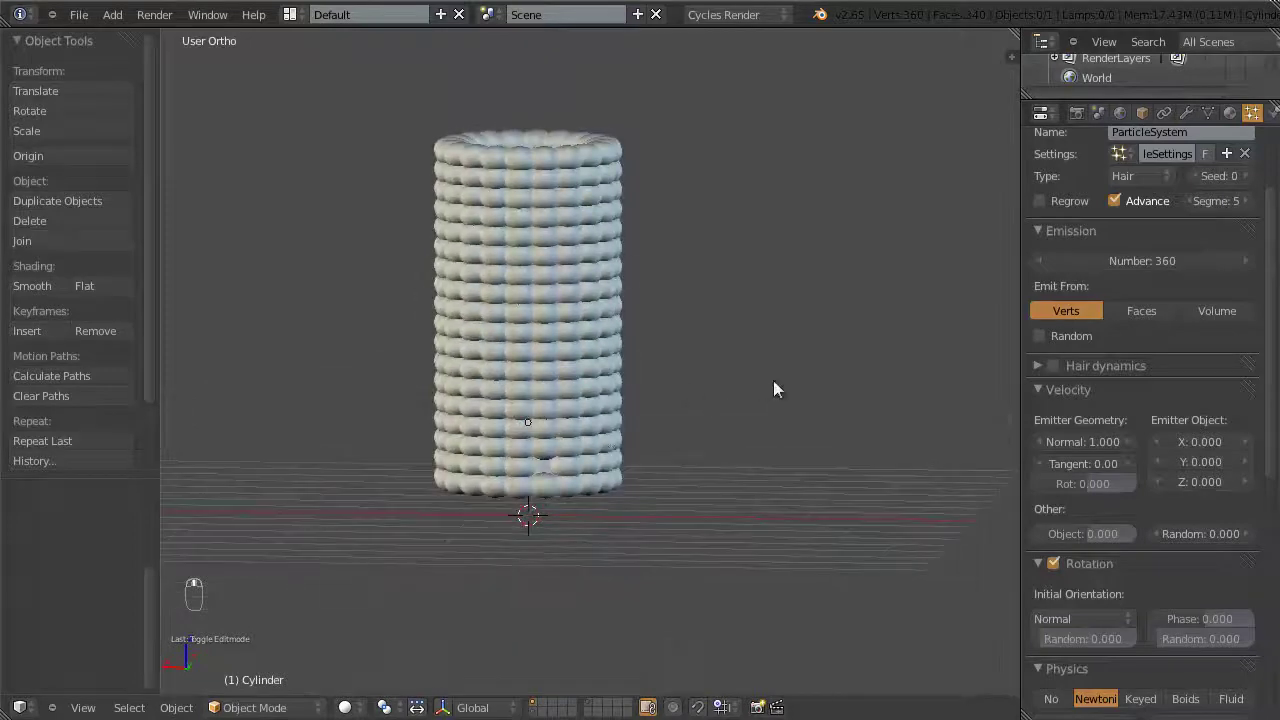
pyautogui.moveTo(544, 461); pyautogui.dragTo(403, 391, button='middle')
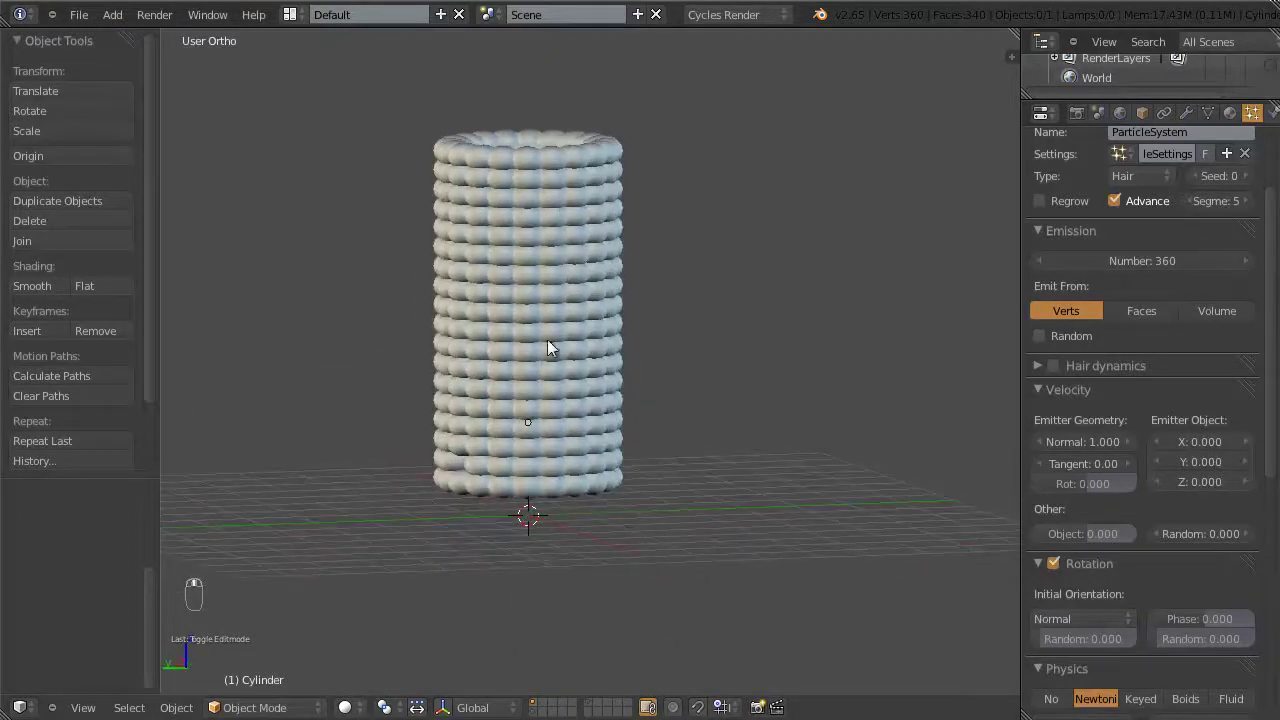
pyautogui.moveTo(637, 440); pyautogui.dragTo(501, 249, button='middle')
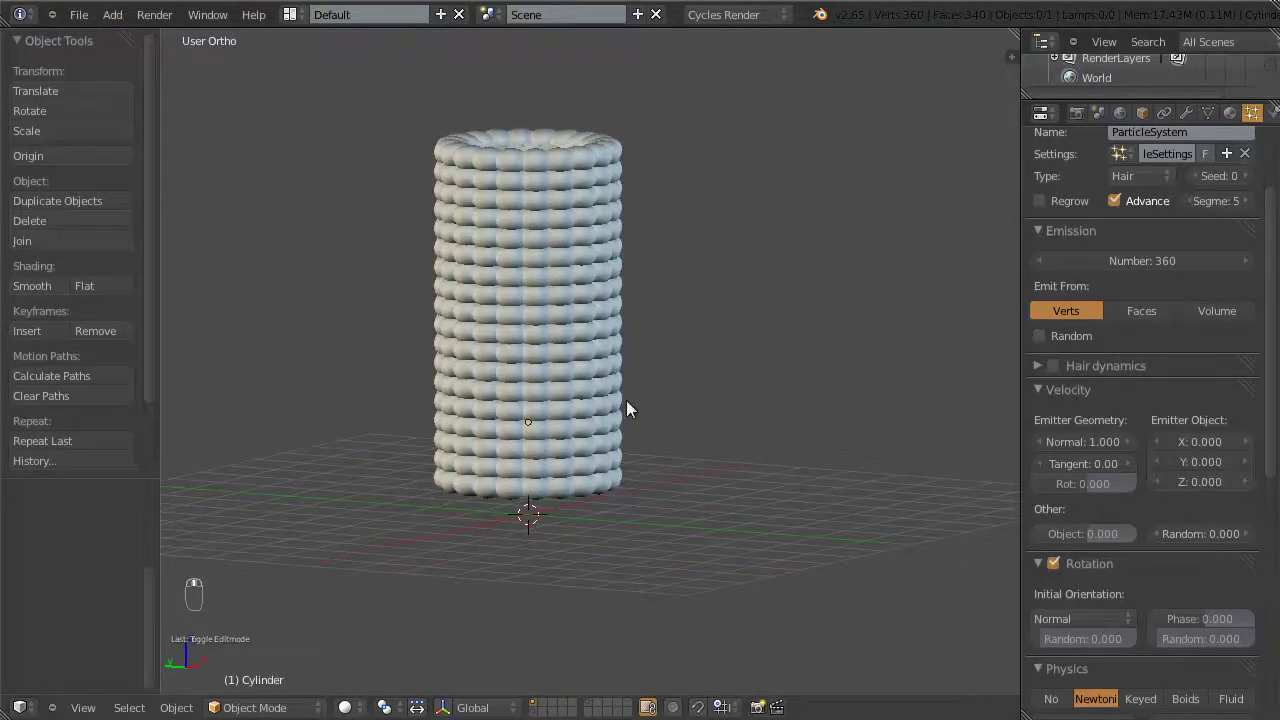
# Step: Examine the completed egg rings from above and at an angle, ending in the front view
pyautogui.moveTo(627, 405)
pyautogui.mouseDown(button='middle')
pyautogui.moveTo(600, 356)
pyautogui.moveTo(564, 385)
pyautogui.mouseUp(button='middle')
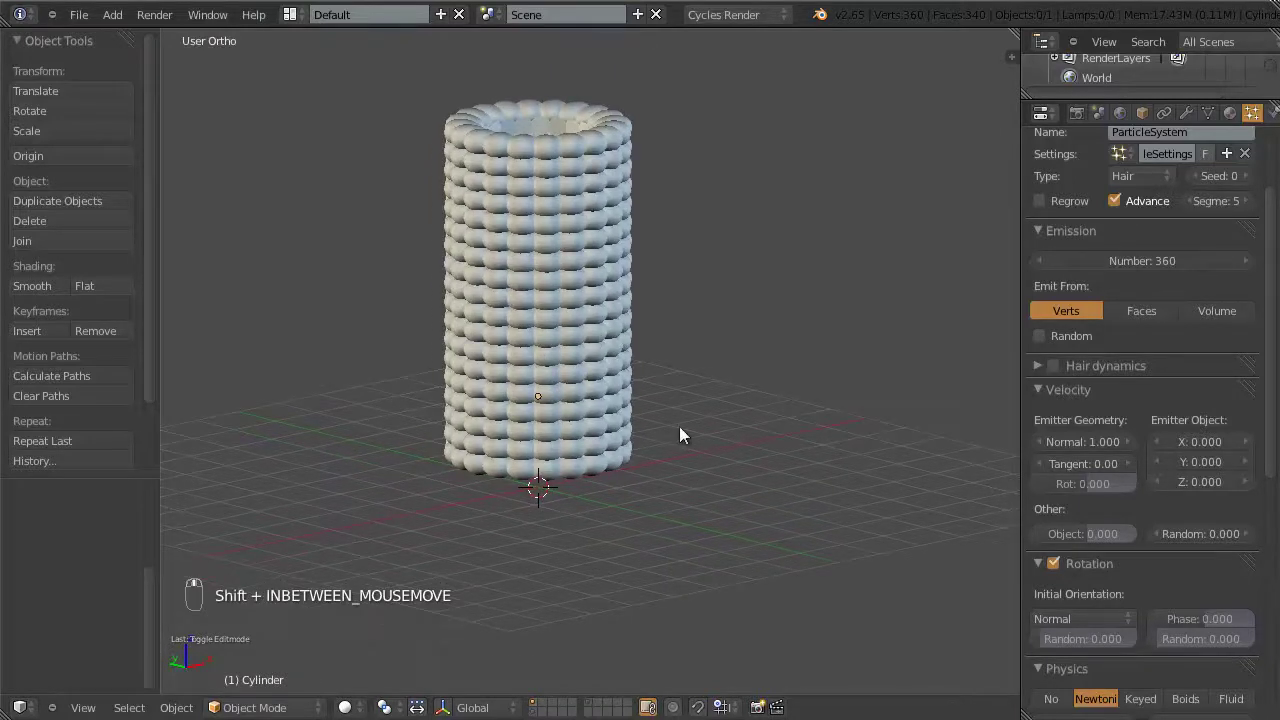
pyautogui.keyDown('shift'); pyautogui.moveTo(679, 426); pyautogui.dragTo(643, 403, button='middle'); pyautogui.keyUp('shift')
pyautogui.scroll(-1, 643, 403)
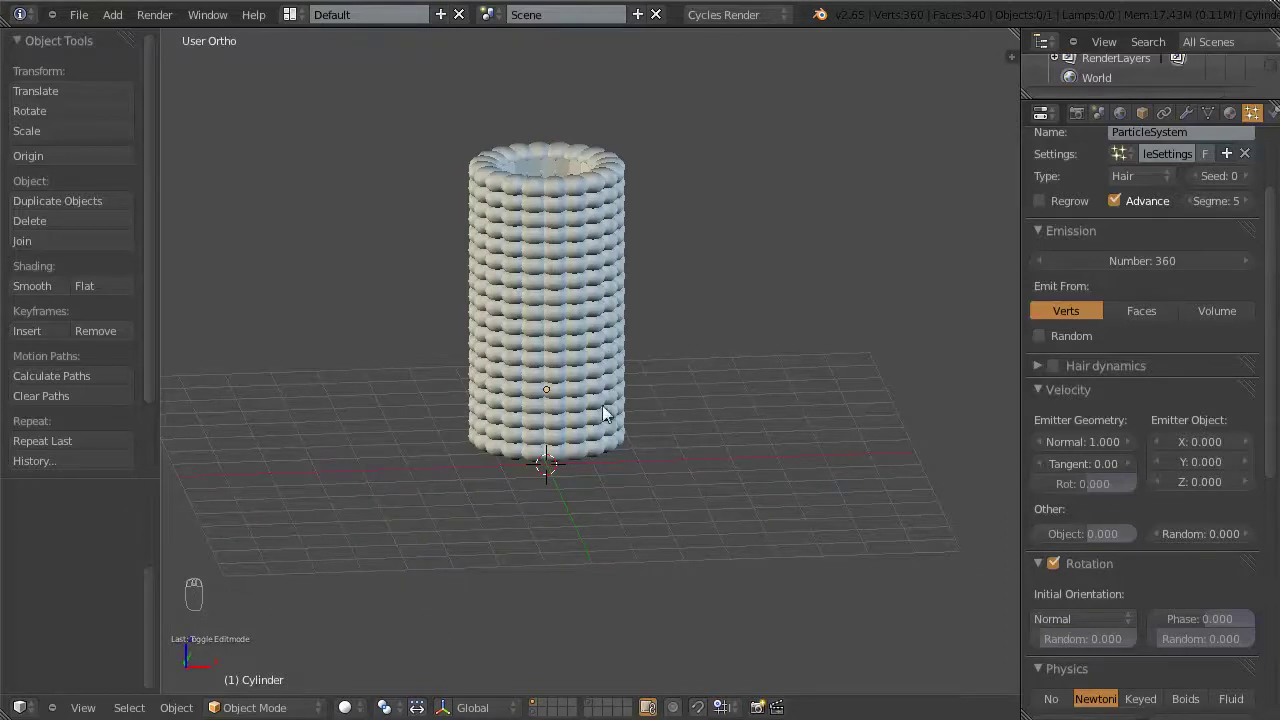
pyautogui.moveTo(699, 343); pyautogui.dragTo(711, 272, button='middle')
pyautogui.press('KP_1')
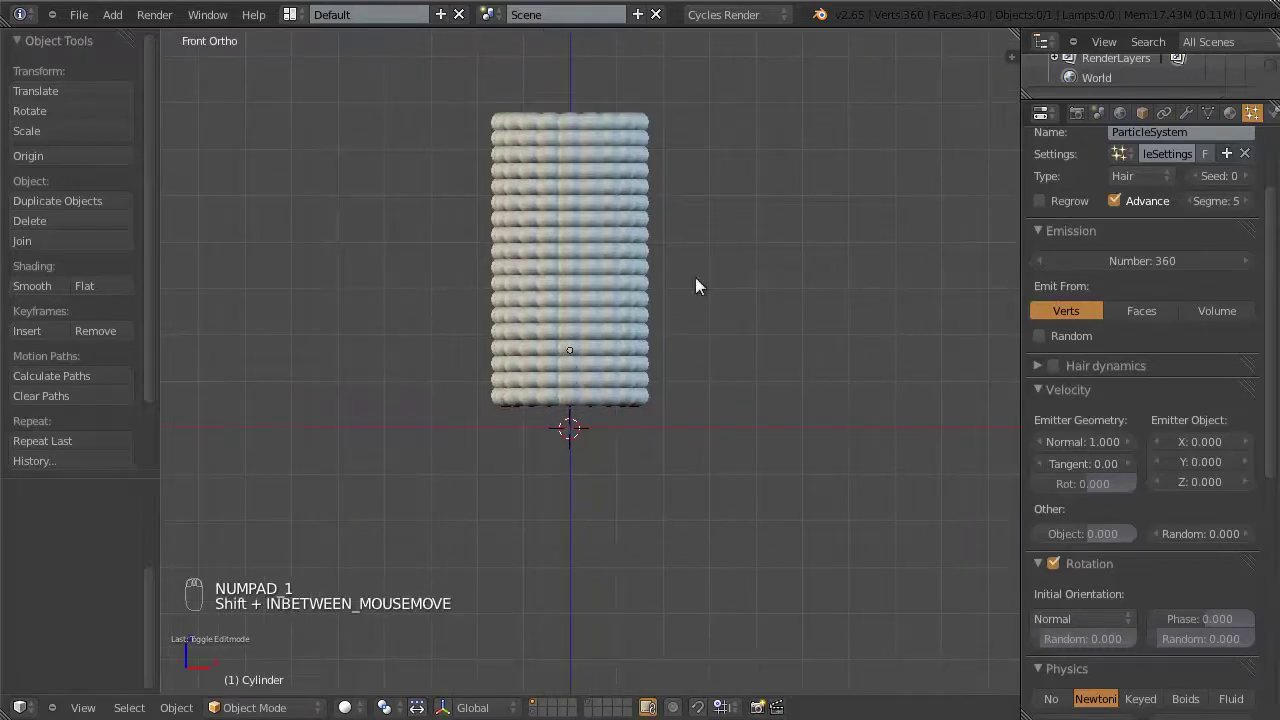
pyautogui.keyDown('shift'); pyautogui.moveTo(649, 337); pyautogui.dragTo(685, 392, button='middle'); pyautogui.keyUp('shift')
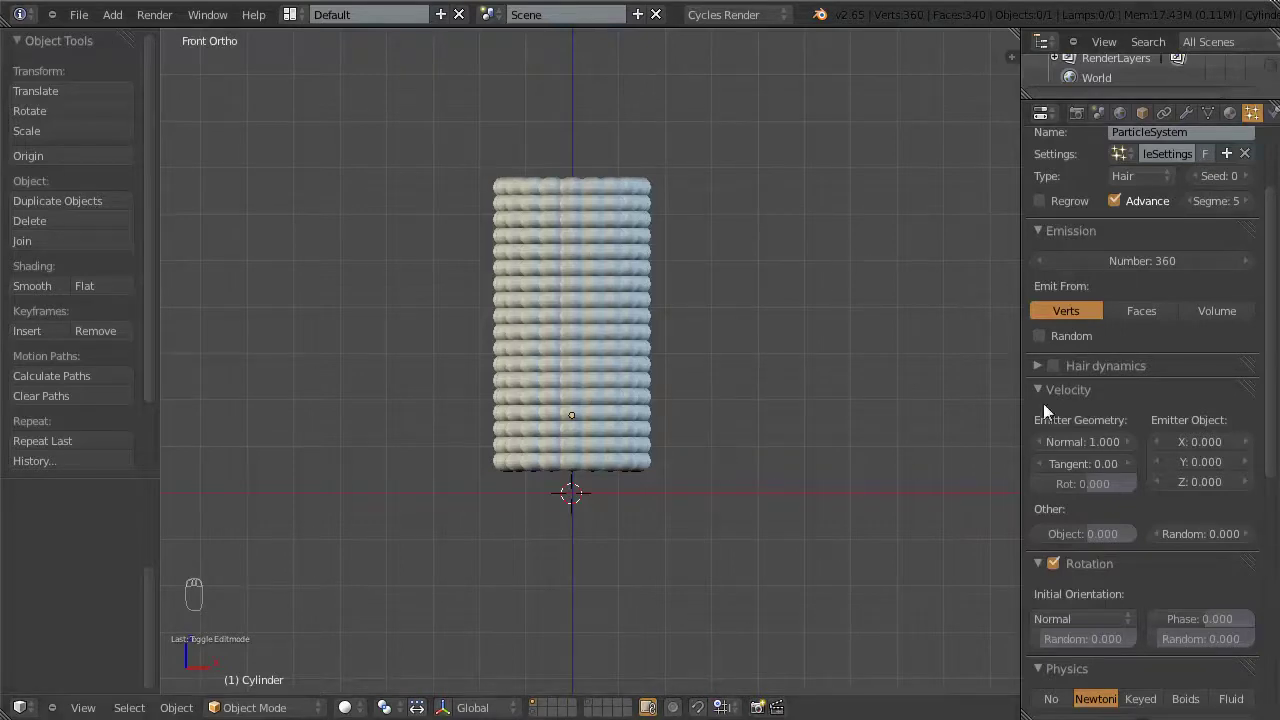
# Step: Try a random size of 1.000 for the particles and inspect the eggs on all sides of the cylinder
pyautogui.scroll(-1, 1272, 237)
pyautogui.scroll(-12, 1272, 237)
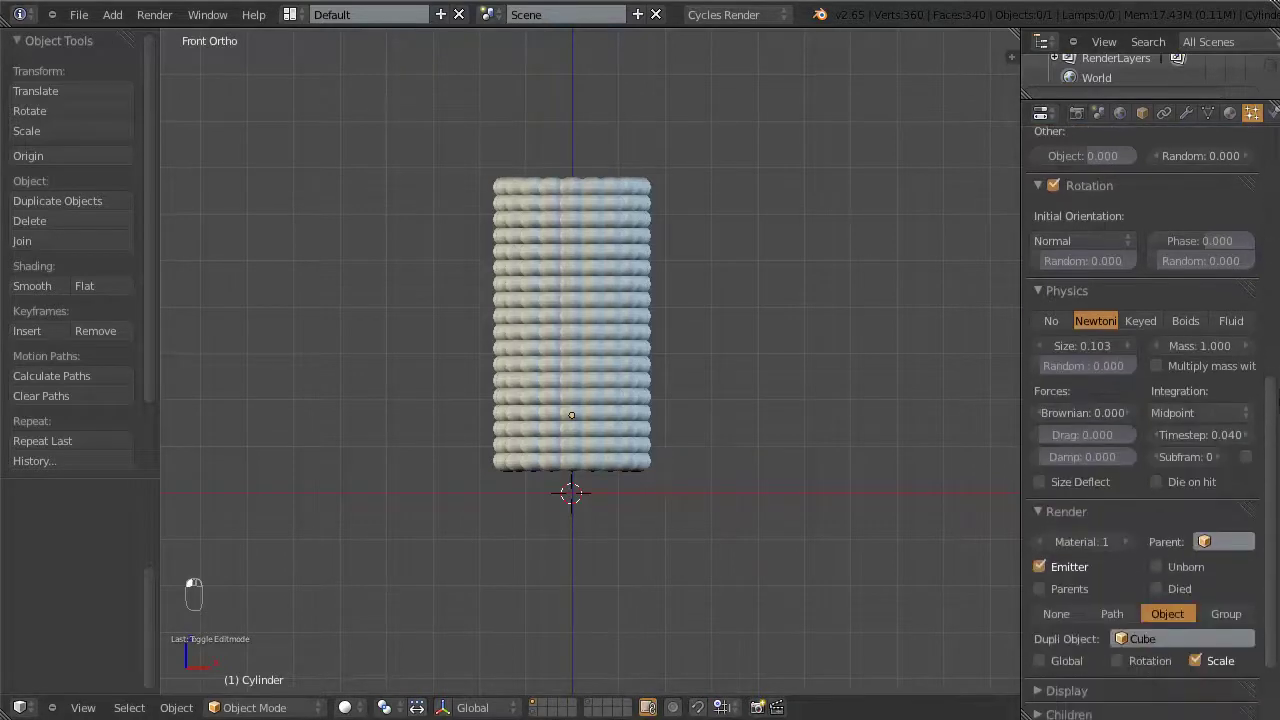
pyautogui.scroll(2, 605, 328)
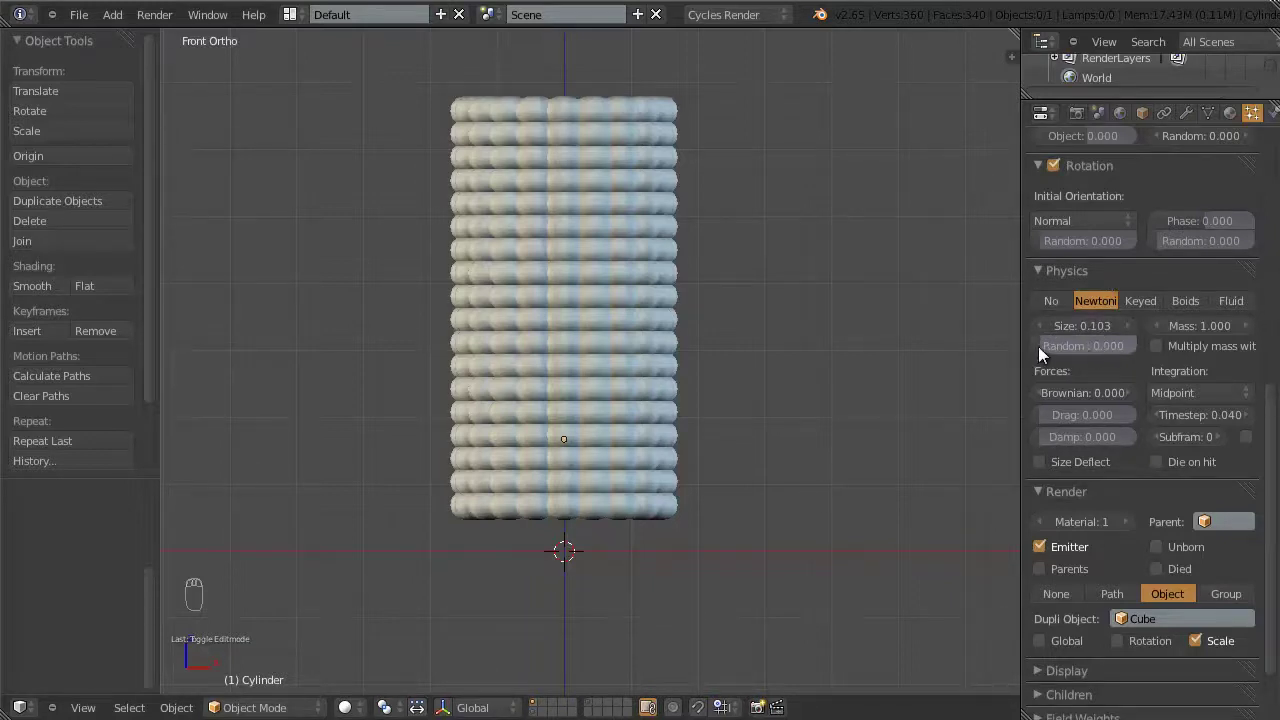
pyautogui.moveTo(1038, 346); pyautogui.dragTo(1148, 352)
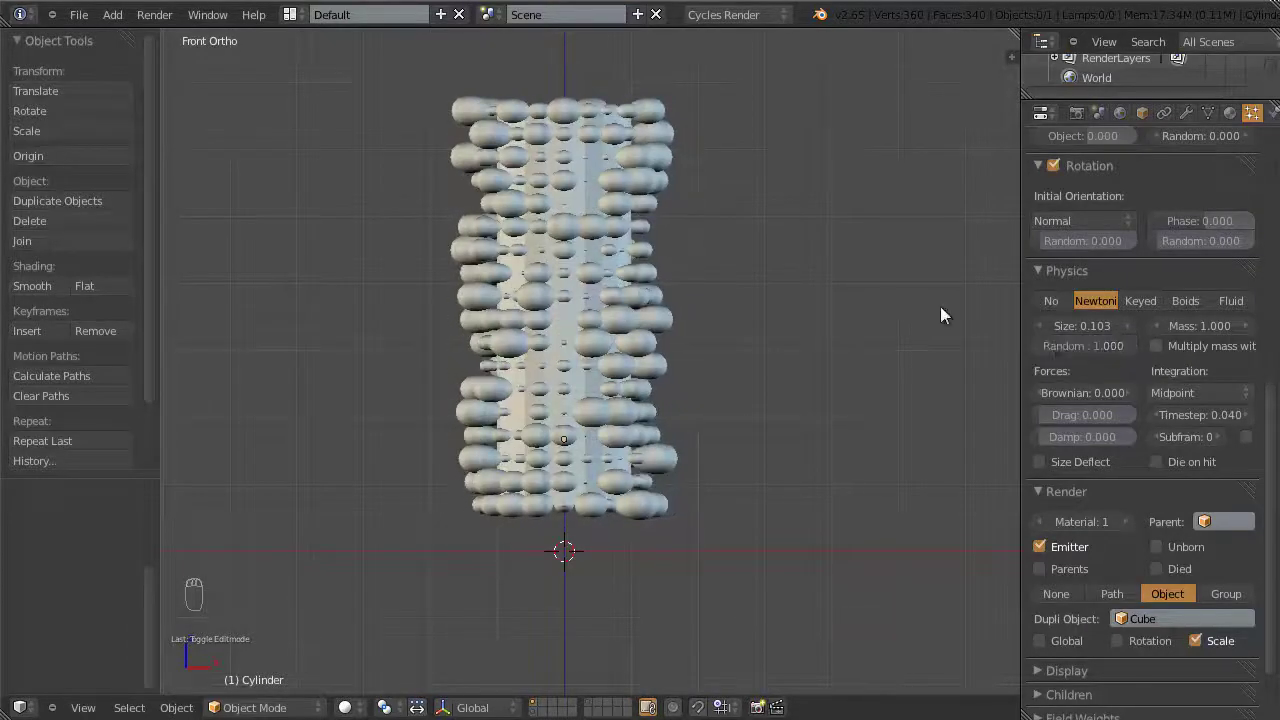
pyautogui.moveTo(680, 290); pyautogui.dragTo(583, 260, button='middle')
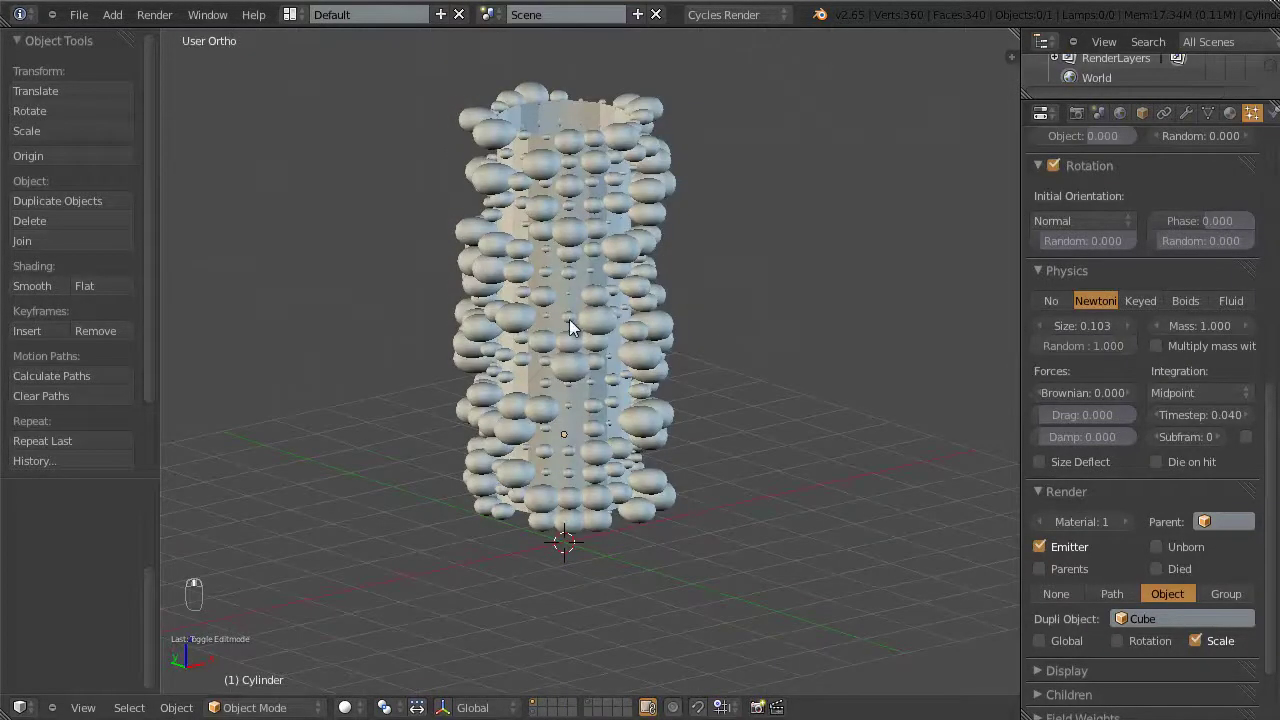
pyautogui.moveTo(569, 328); pyautogui.dragTo(428, 310, button='middle')
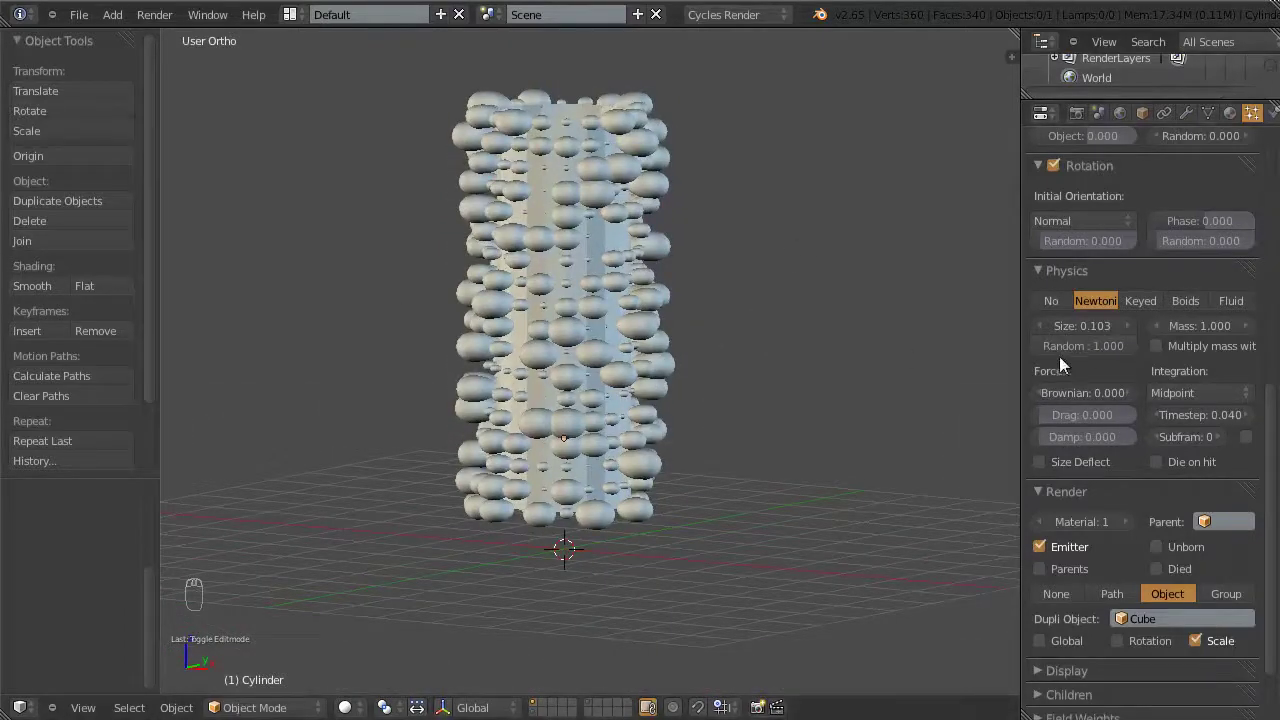
pyautogui.click(1095, 345)
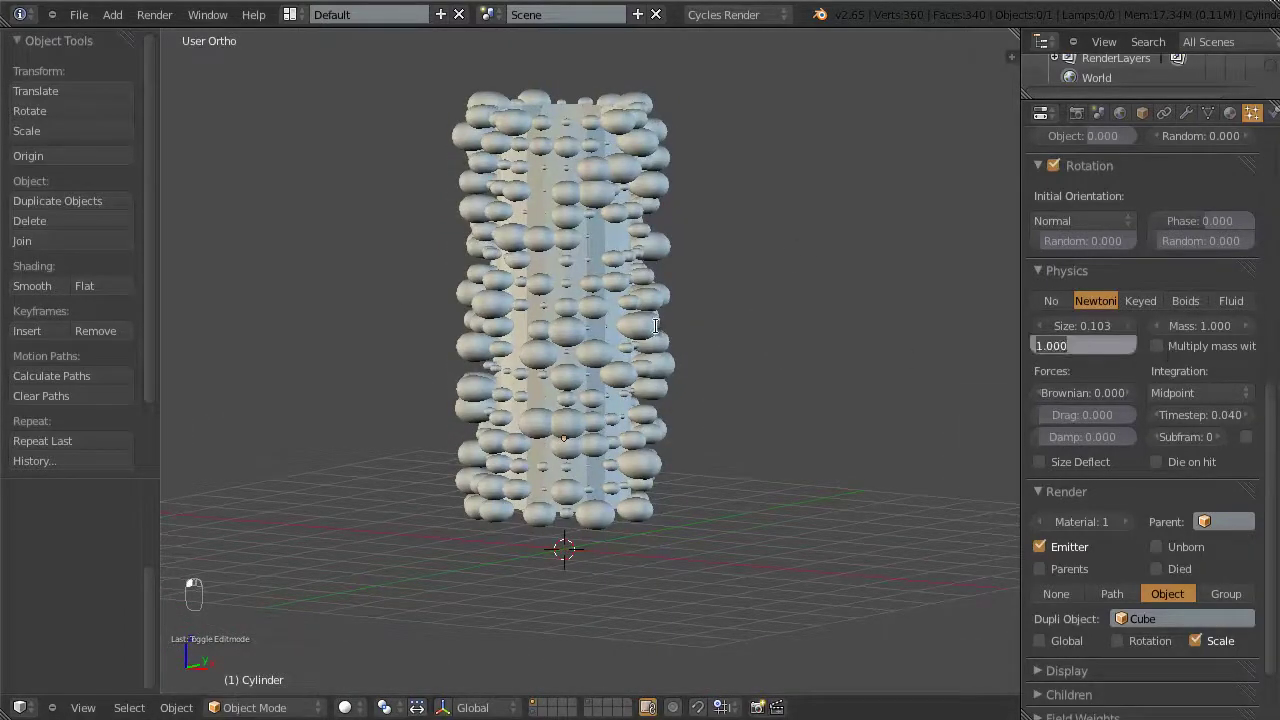
pyautogui.press('Return')
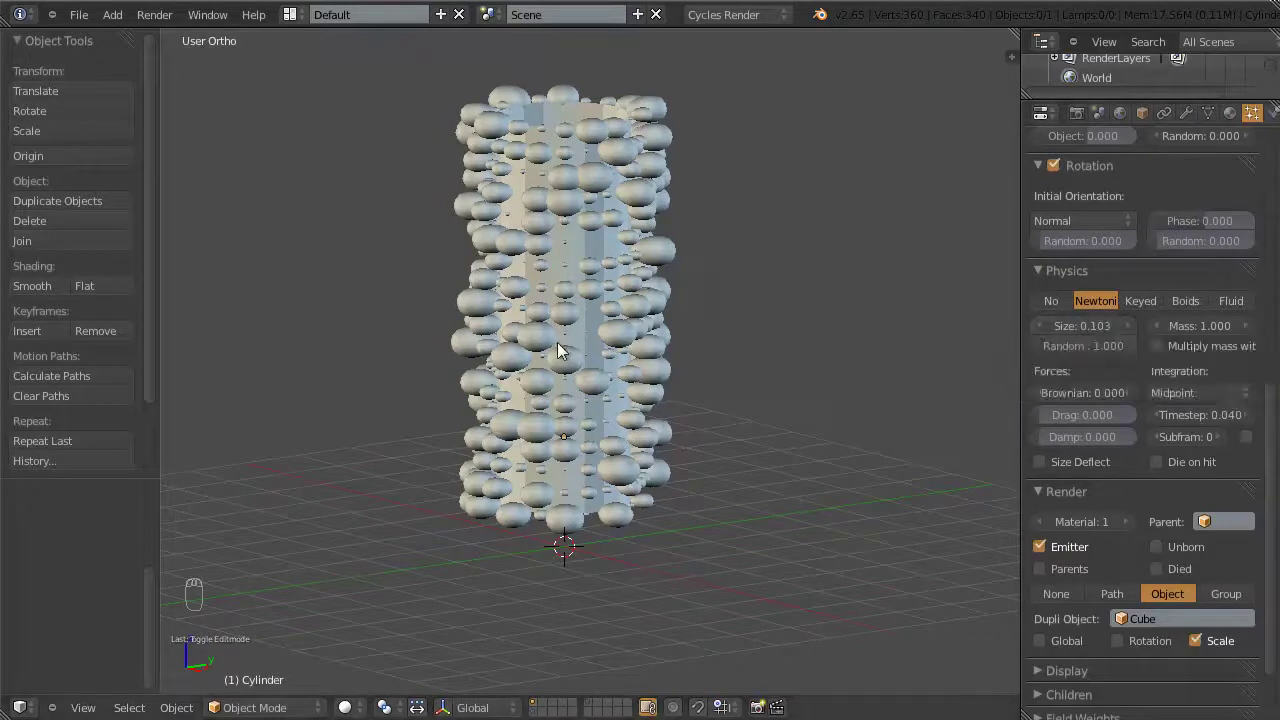
pyautogui.moveTo(558, 350); pyautogui.dragTo(611, 331, button='middle')
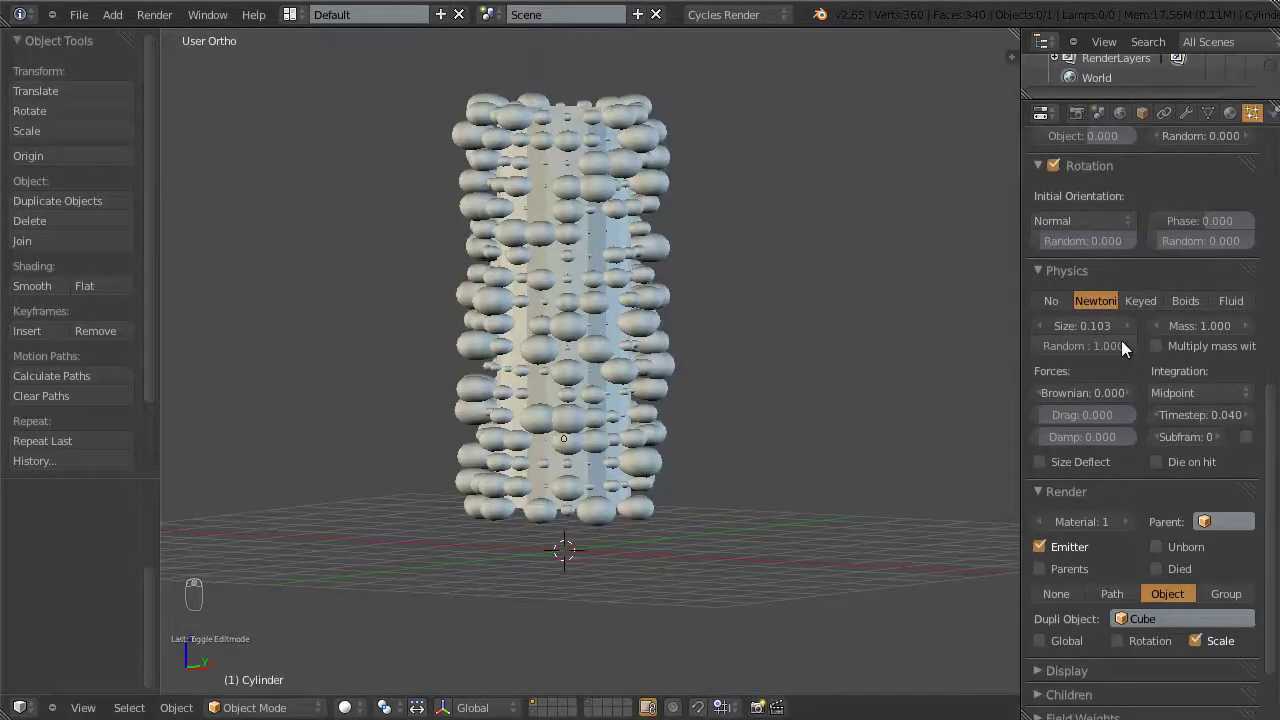
# Step: Set the particles' random size to 0.15 and check the subtle size variation around the cylinder
pyautogui.moveTo(1115, 349); pyautogui.dragTo(1071, 342)
pyautogui.click(1070, 342)
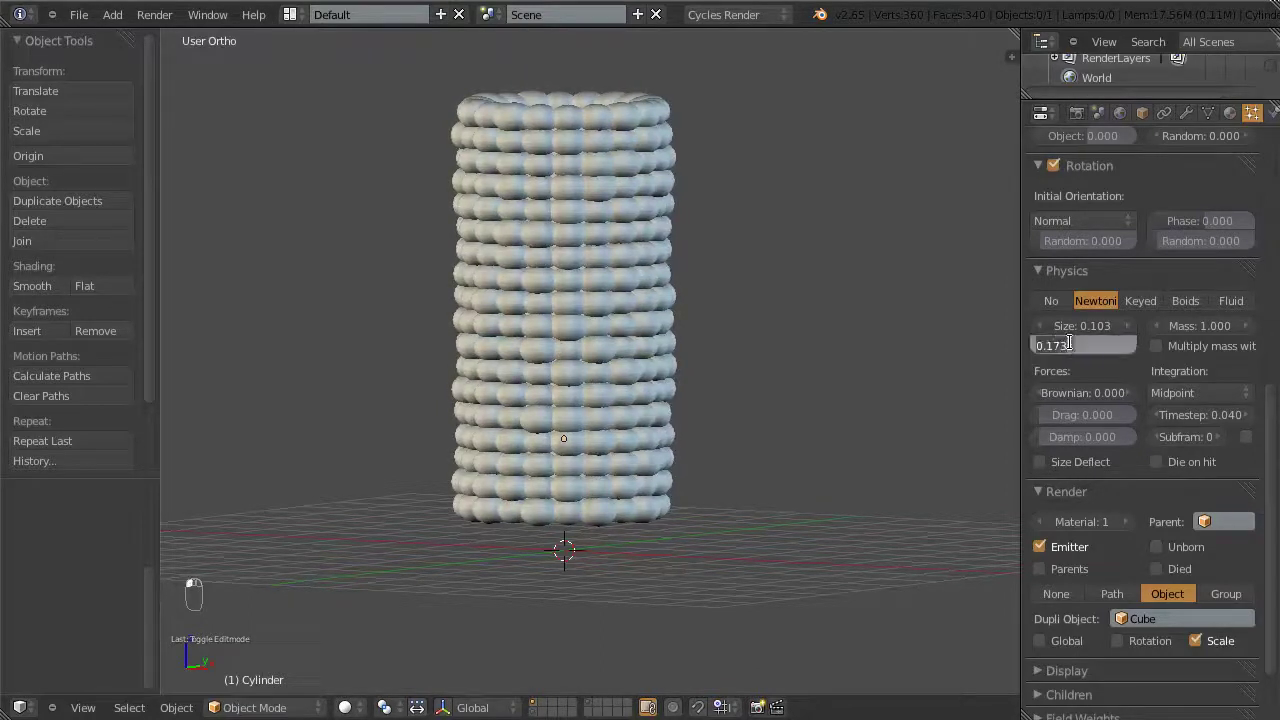
pyautogui.press('BackSpace')
pyautogui.write('.15')
pyautogui.press('Return')
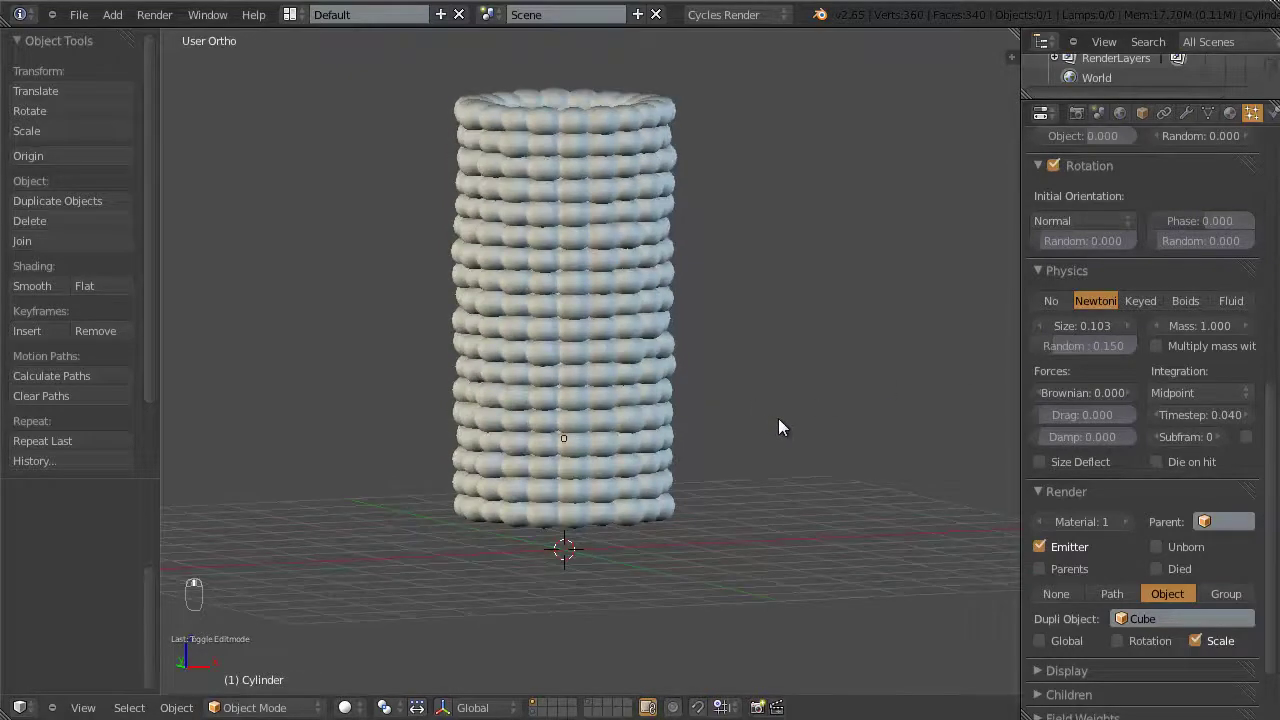
pyautogui.scroll(3, 778, 418)
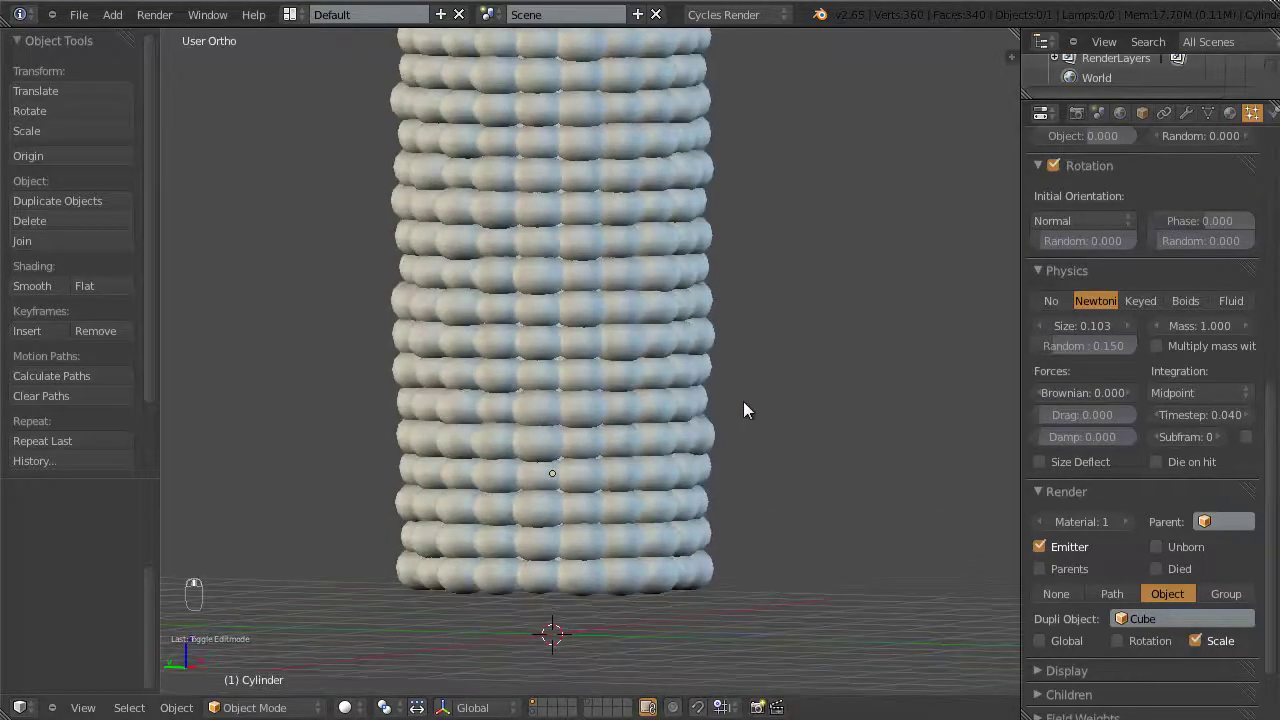
pyautogui.scroll(-1, 760, 390)
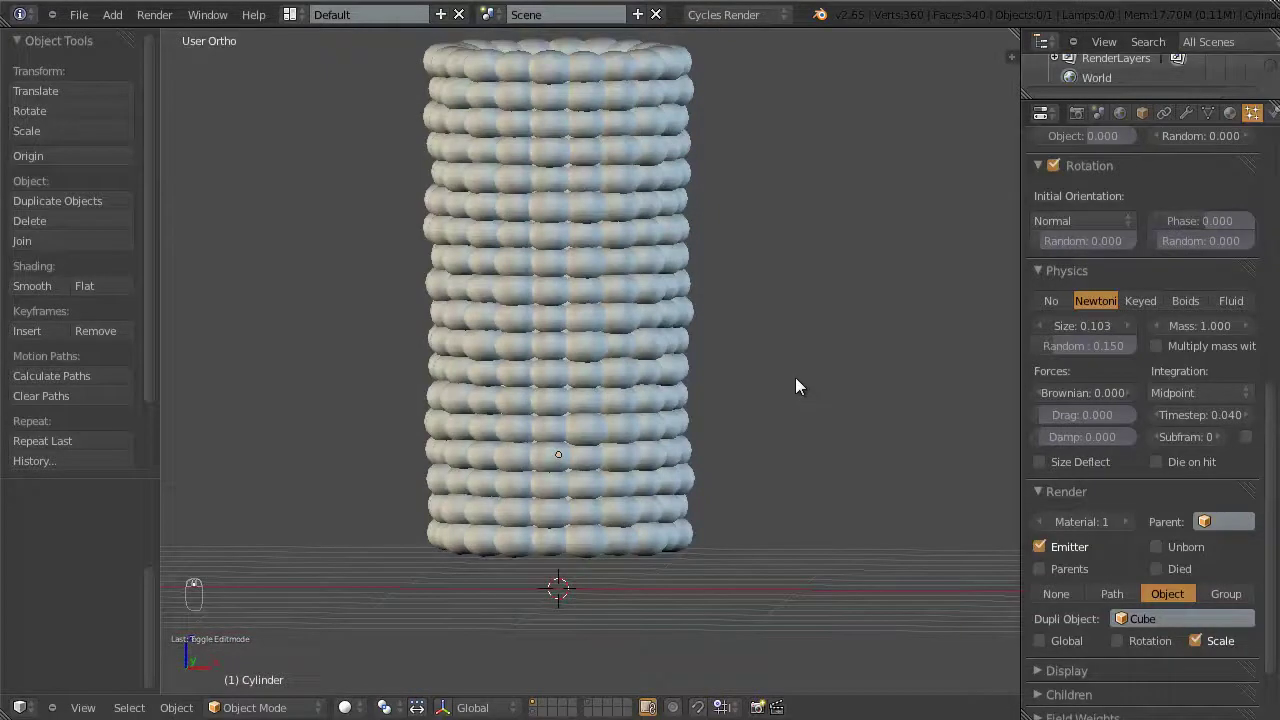
pyautogui.moveTo(797, 386); pyautogui.dragTo(697, 402, button='middle')
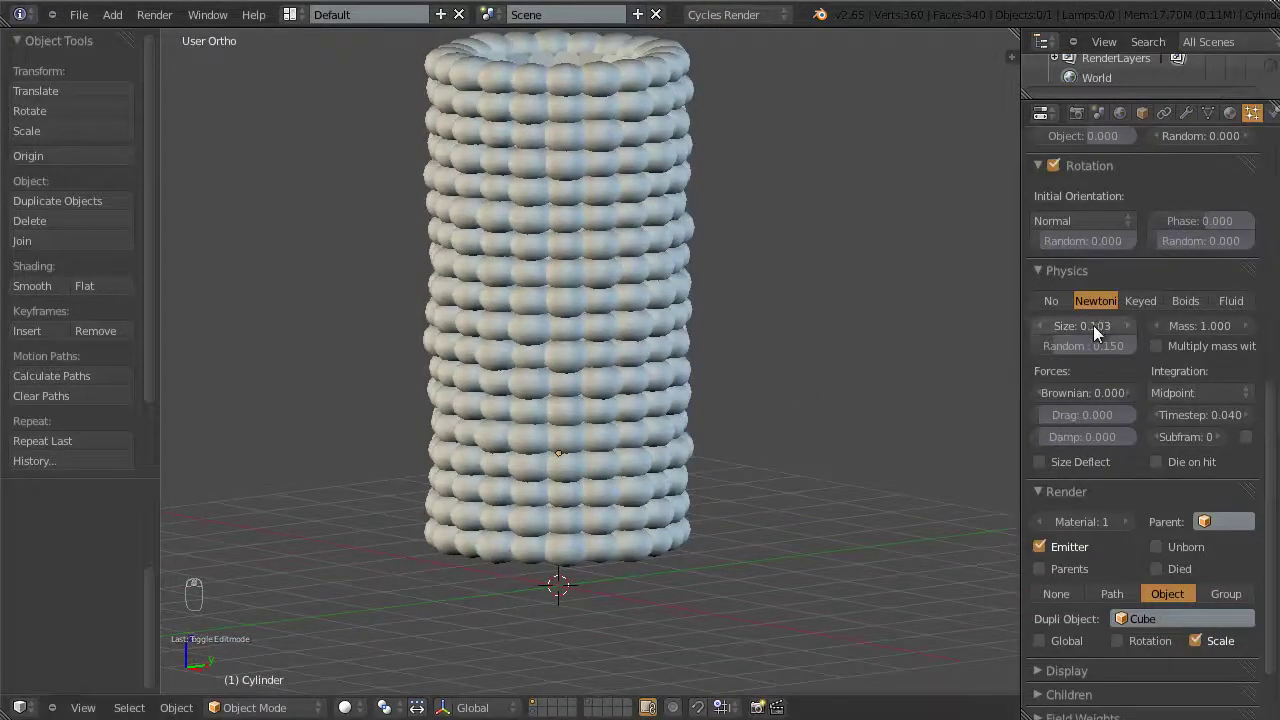
# Step: Increase the particle size to 0.111 and check the egg rings from angled views and the front
pyautogui.moveTo(1093, 325); pyautogui.dragTo(1116, 331)
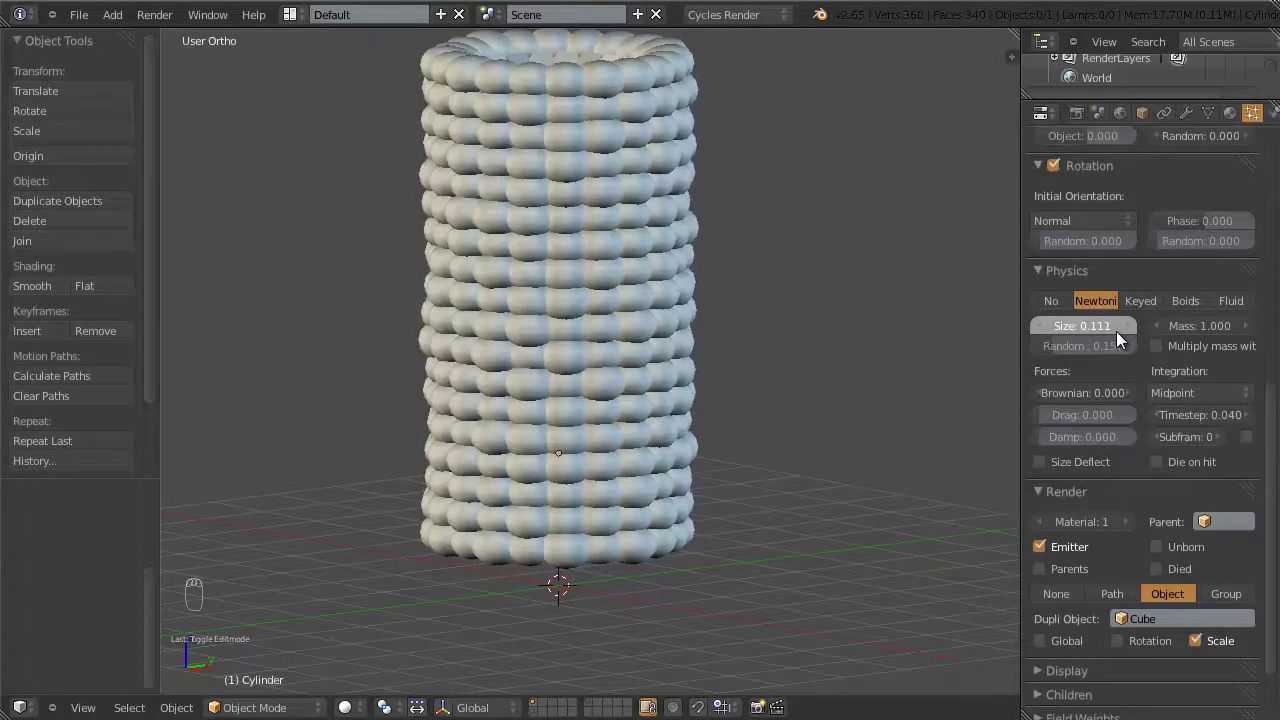
pyautogui.moveTo(540, 394); pyautogui.dragTo(603, 250, button='middle')
pyautogui.moveTo(567, 354); pyautogui.dragTo(687, 292, button='middle')
pyautogui.scroll(2, 687, 292)
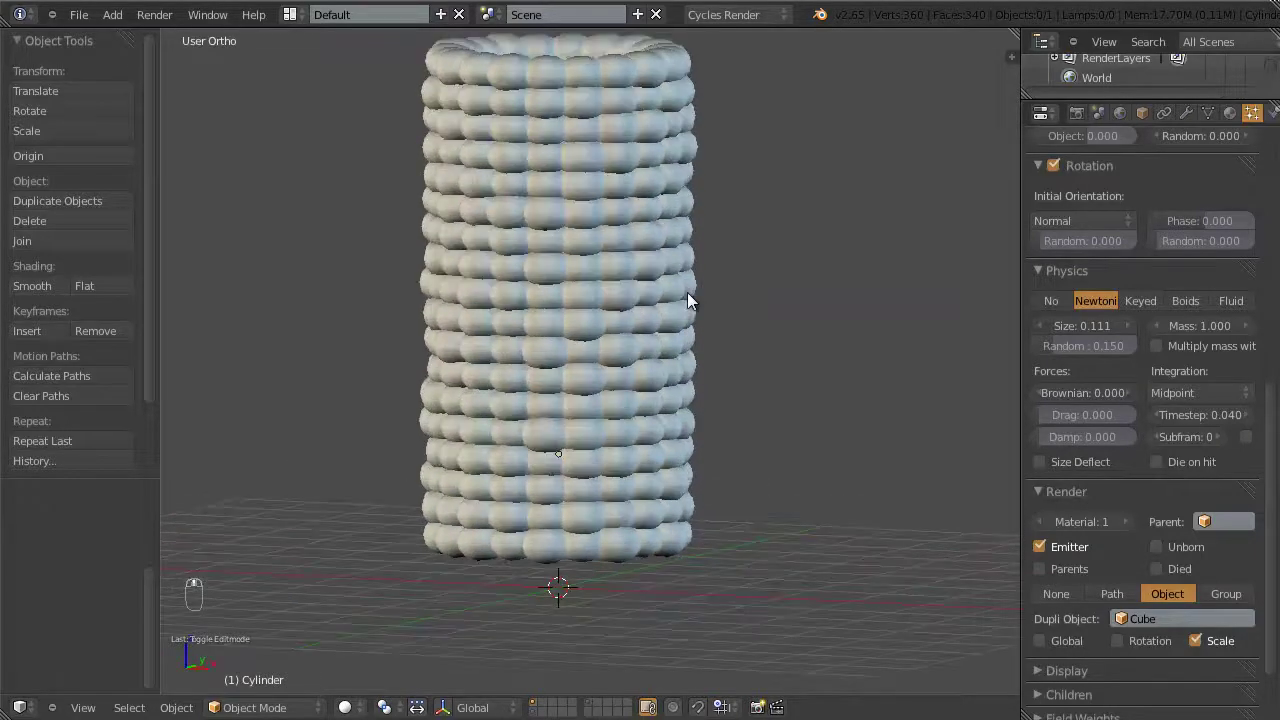
pyautogui.press('KP_1')
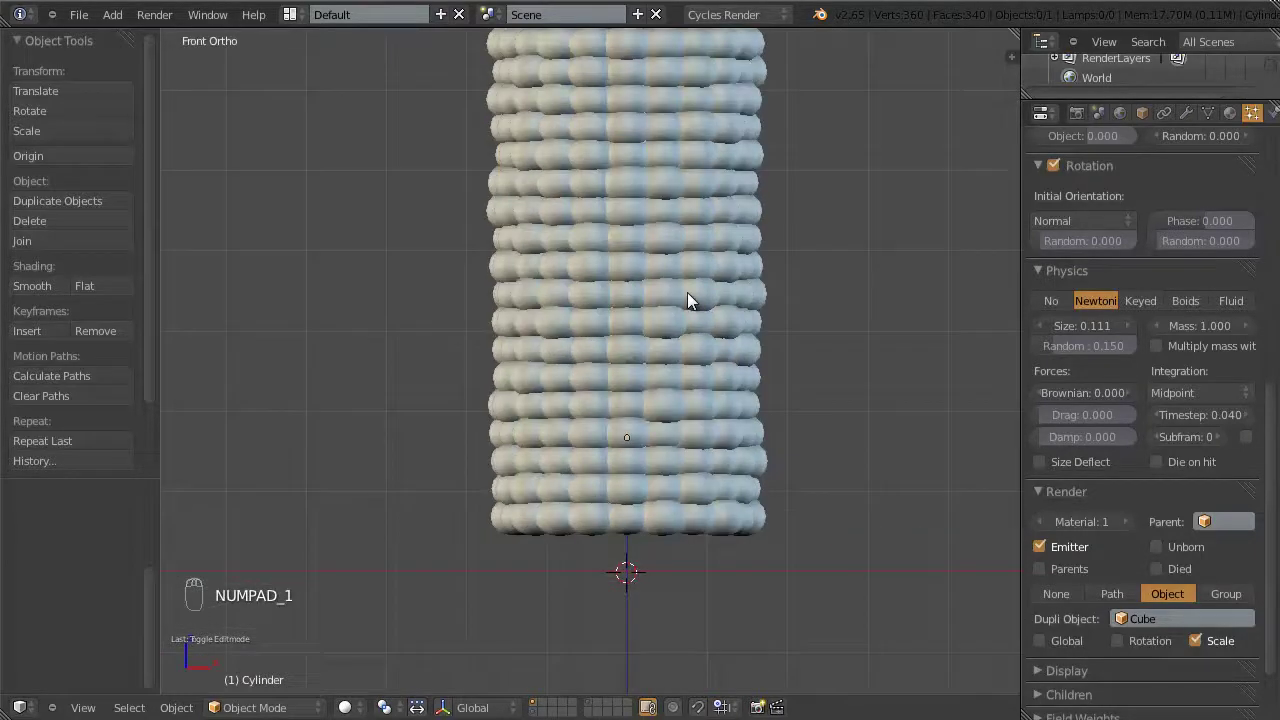
pyautogui.scroll(-2, 687, 292)
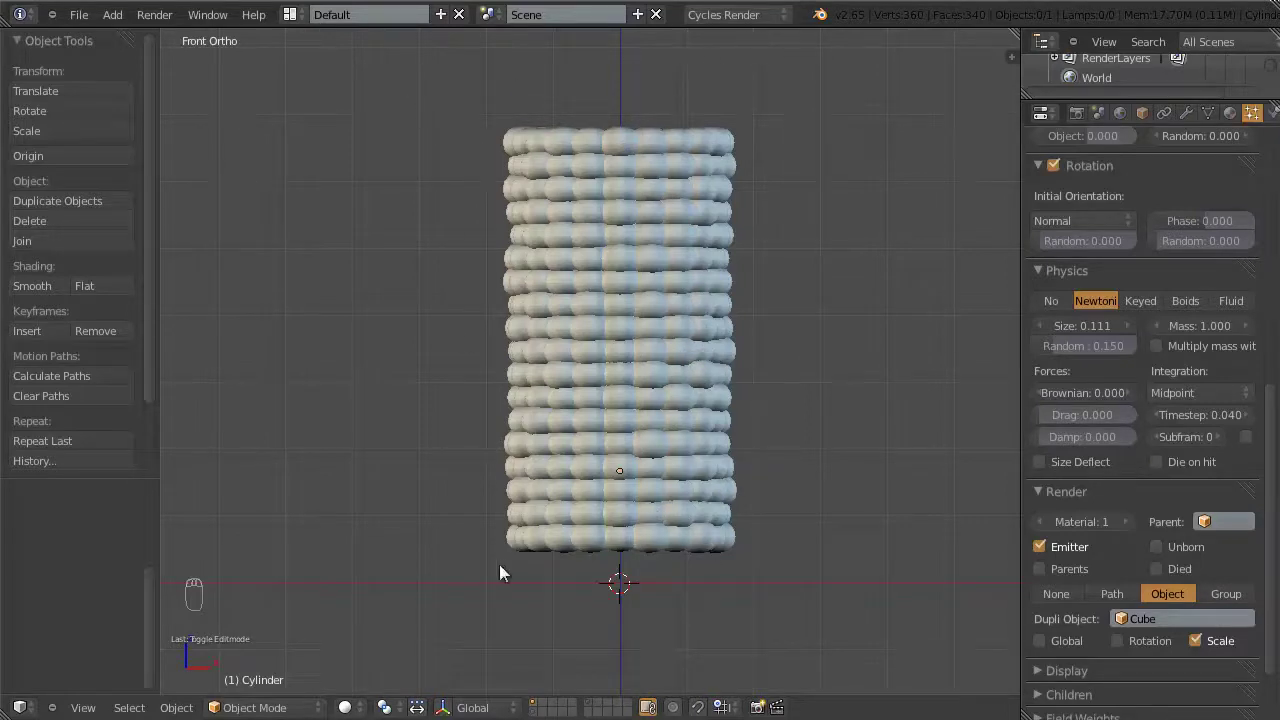
pyautogui.keyDown('shift'); pyautogui.moveTo(760, 516); pyautogui.dragTo(700, 449, button='middle'); pyautogui.keyUp('shift')
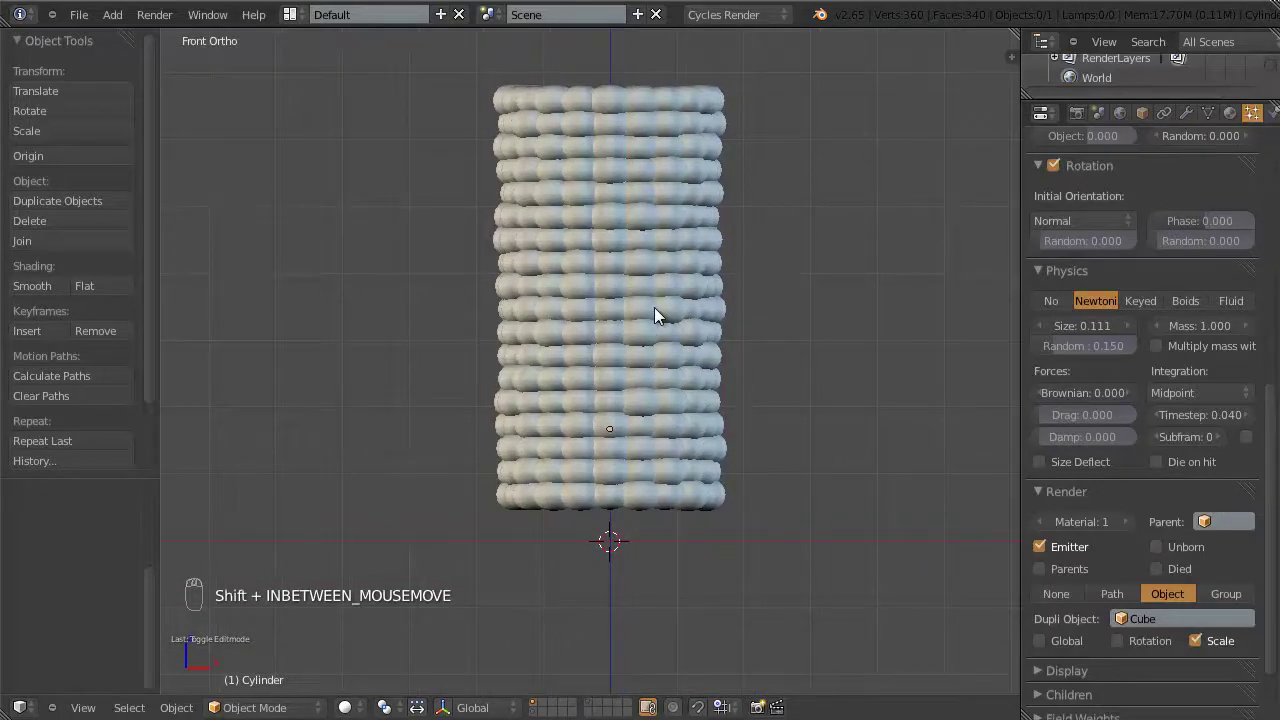
pyautogui.scroll(-1, 654, 307)
pyautogui.keyDown('shift'); pyautogui.moveTo(654, 307); pyautogui.dragTo(629, 359, button='middle'); pyautogui.keyUp('shift')
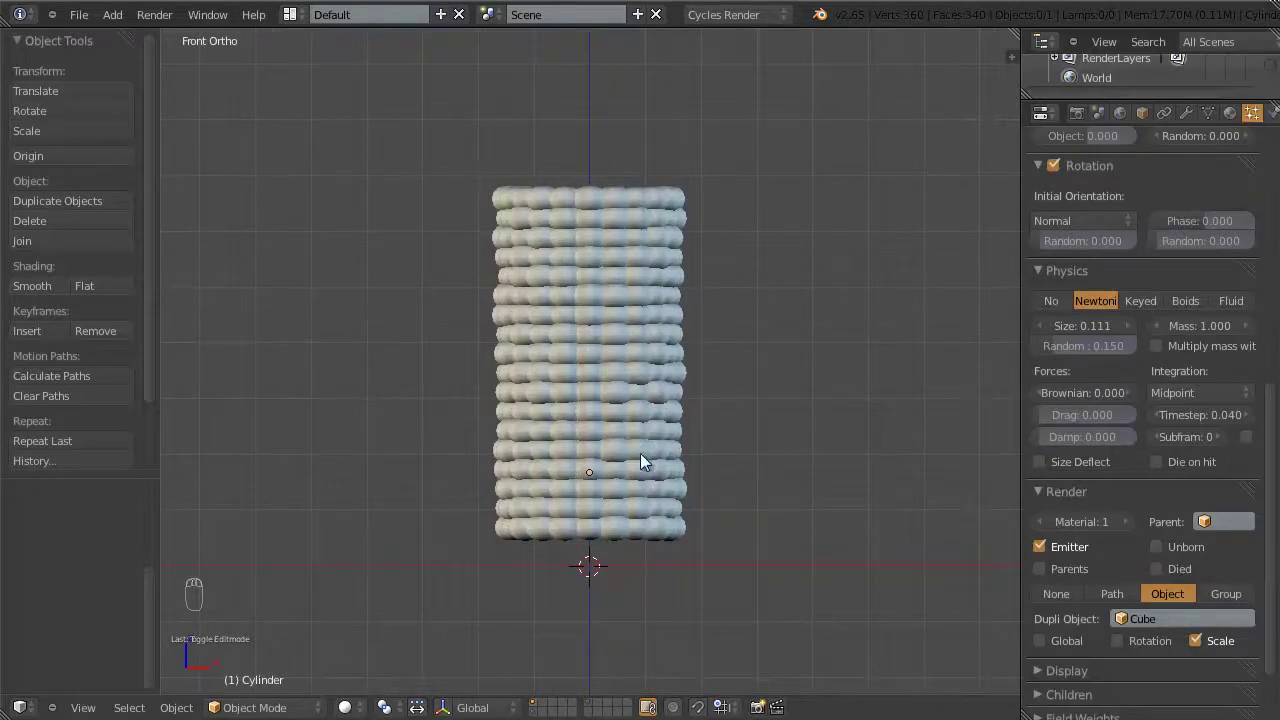
pyautogui.keyDown('shift'); pyautogui.moveTo(641, 455); pyautogui.dragTo(620, 393, button='middle'); pyautogui.keyUp('shift')
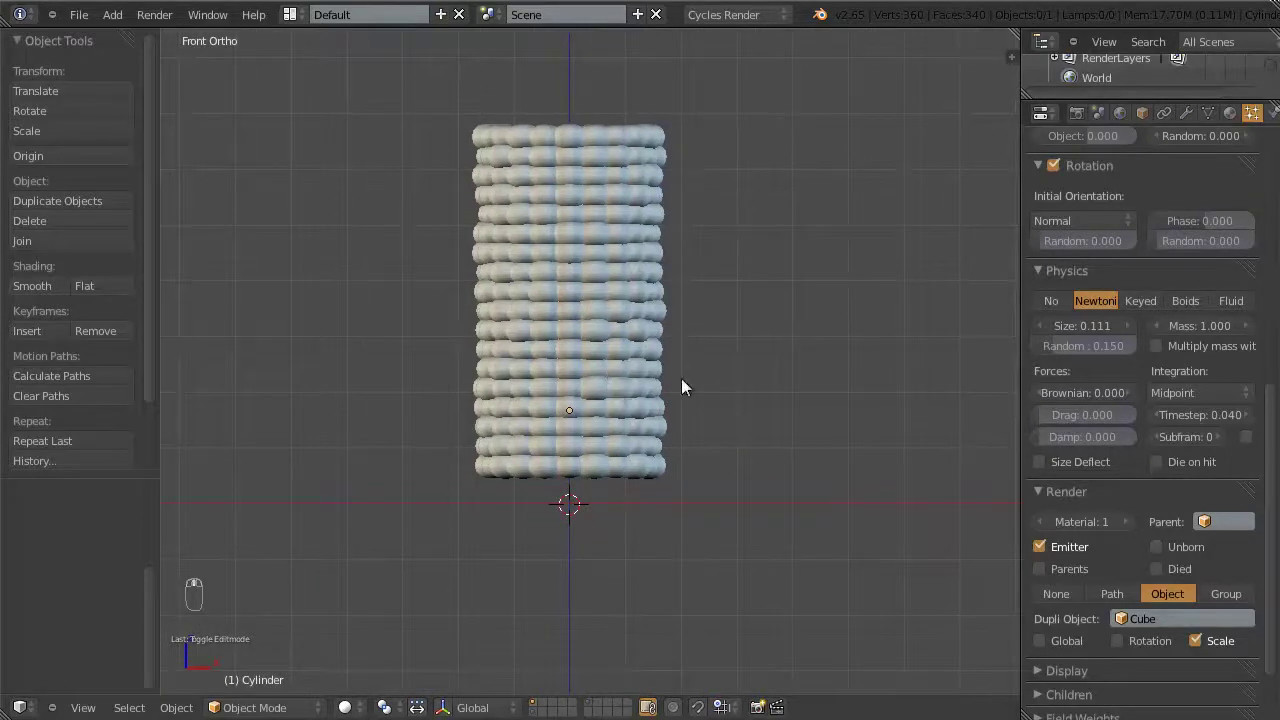
# Step: Turn off viewport display of the cylinder's particle system modifier and show the bare cylinder in solid shading
pyautogui.moveTo(1272, 486); pyautogui.dragTo(1277, 192)
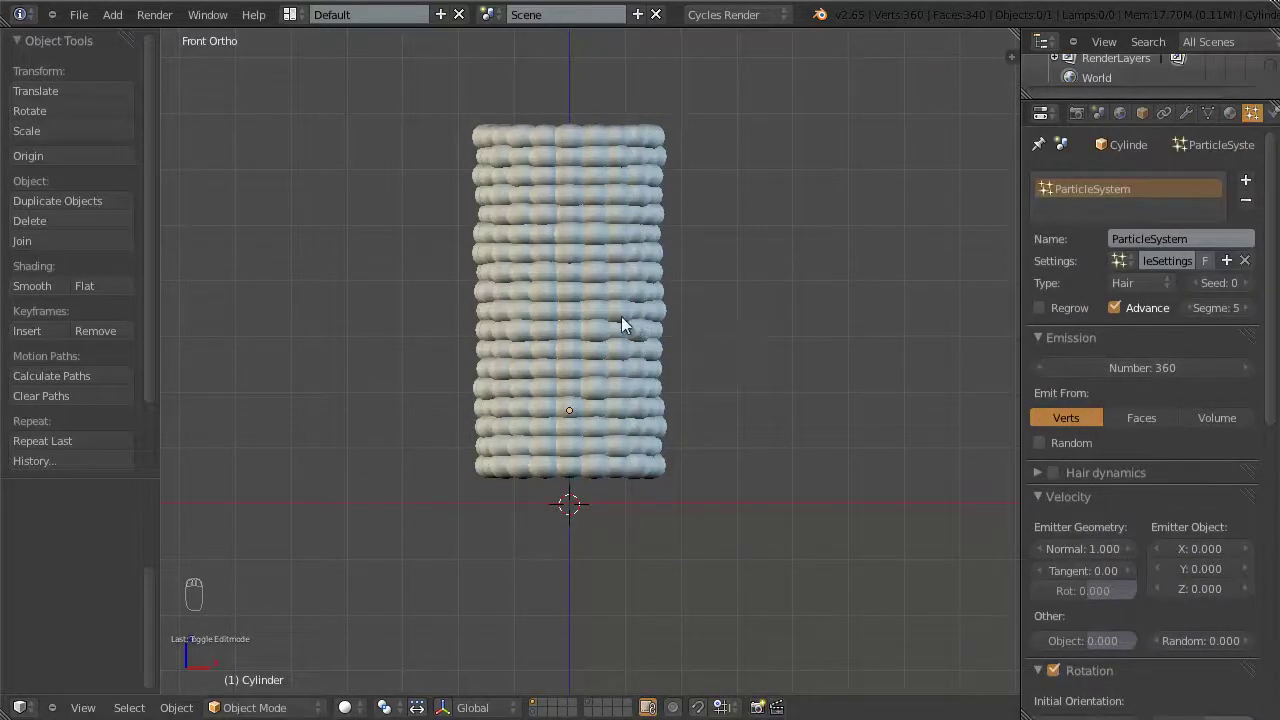
pyautogui.press('z')
pyautogui.moveTo(592, 307); pyautogui.dragTo(600, 335, button='middle')
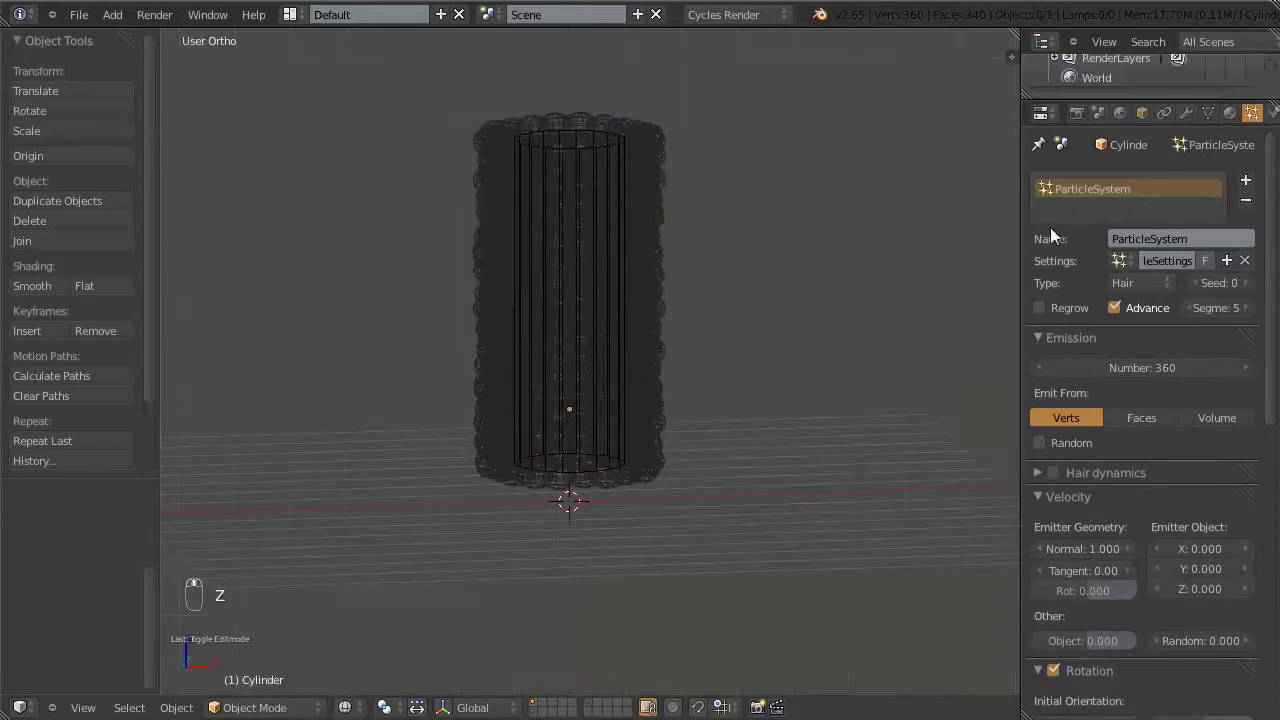
pyautogui.click(1186, 113)
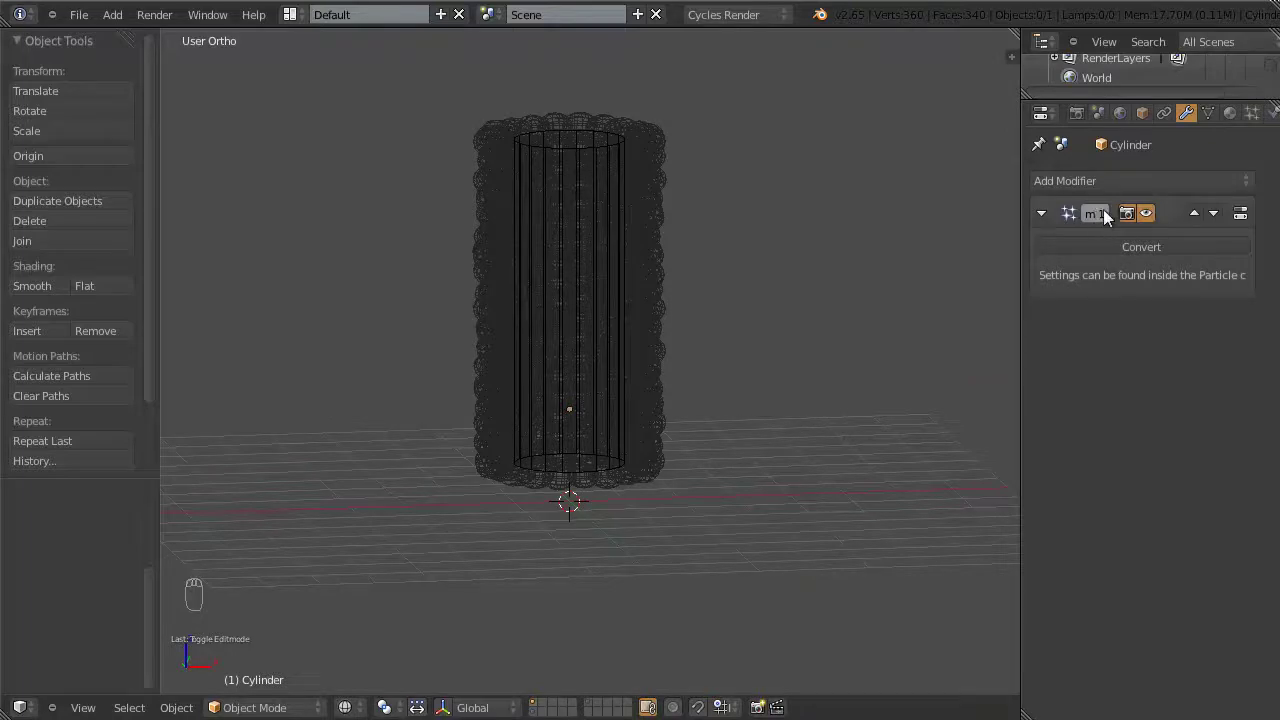
pyautogui.click(1143, 214)
pyautogui.press('z')
pyautogui.scroll(1, 585, 238)
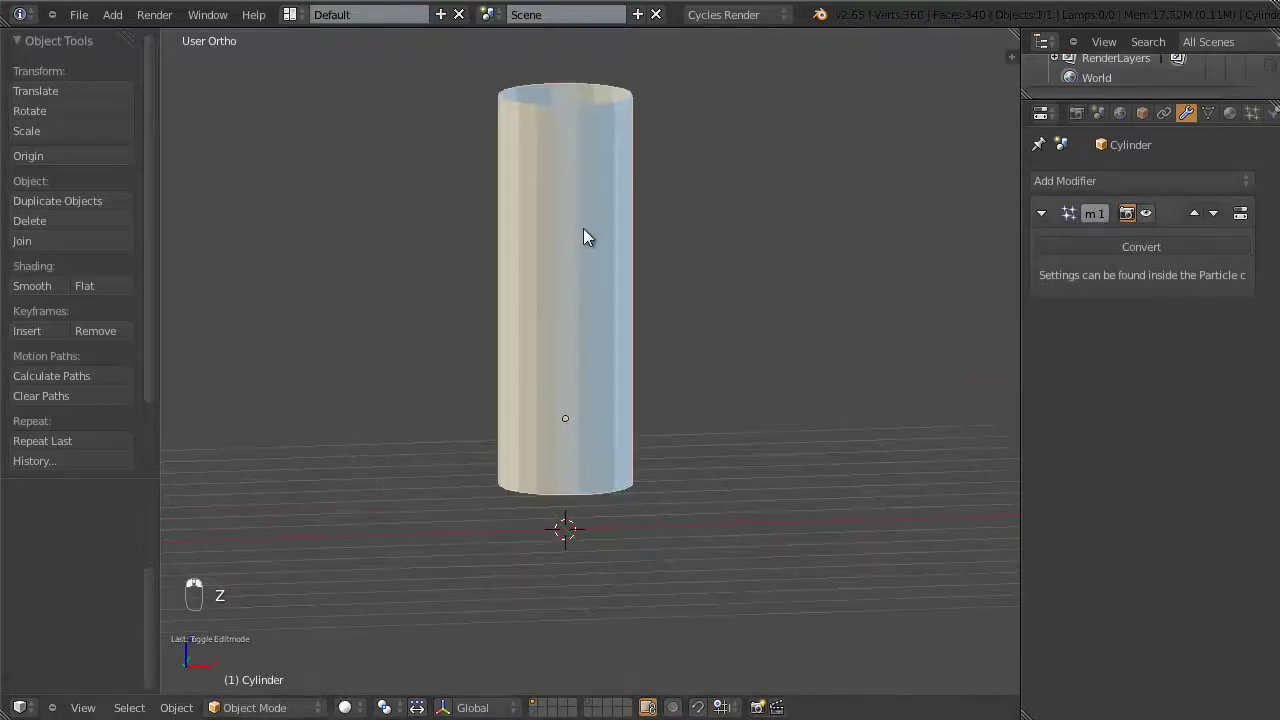
# Step: Enter Edit Mode on the cylinder and deselect its whole mesh
pyautogui.press('Tab')
pyautogui.moveTo(654, 257); pyautogui.dragTo(603, 274, button='middle')
pyautogui.press('a')
pyautogui.press('a')
# Step: Select several single vertices one after another on different sides of the cylinder, and clear the selection
pyautogui.scroll(2, 571, 277)
pyautogui.rightClick(576, 231)
pyautogui.rightClick(592, 266)
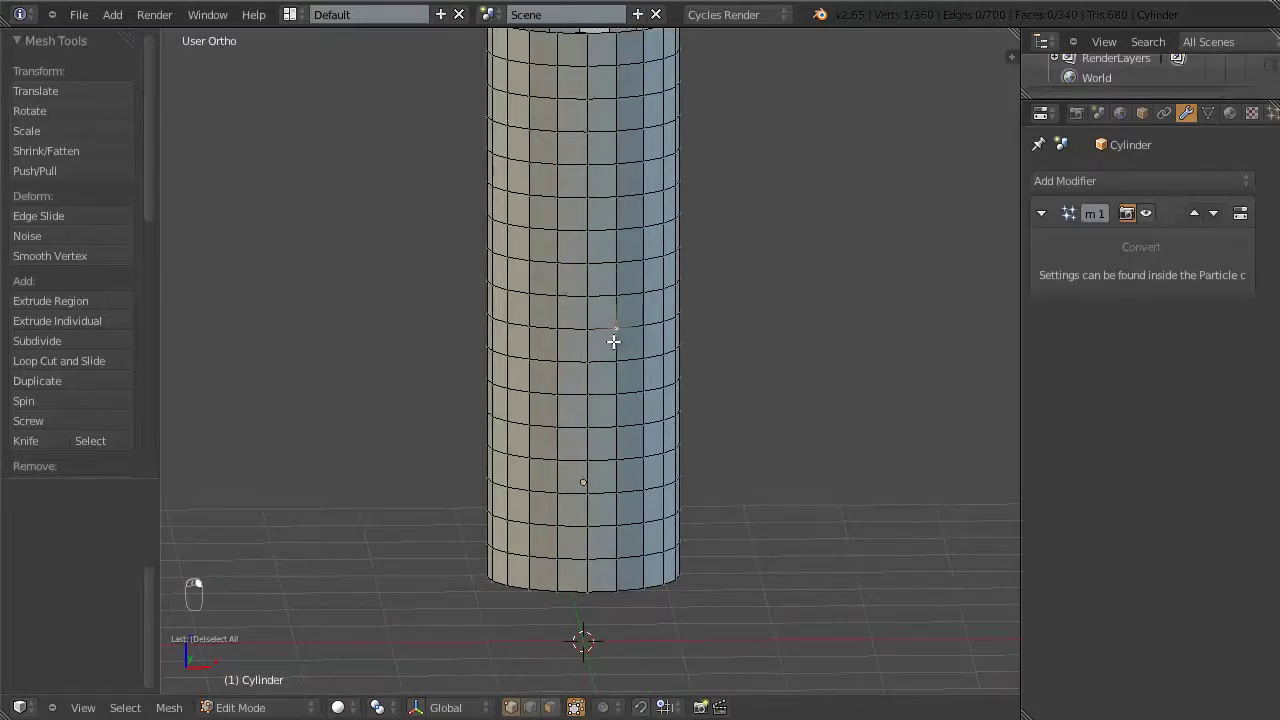
pyautogui.moveTo(611, 340); pyautogui.dragTo(717, 374, button='middle')
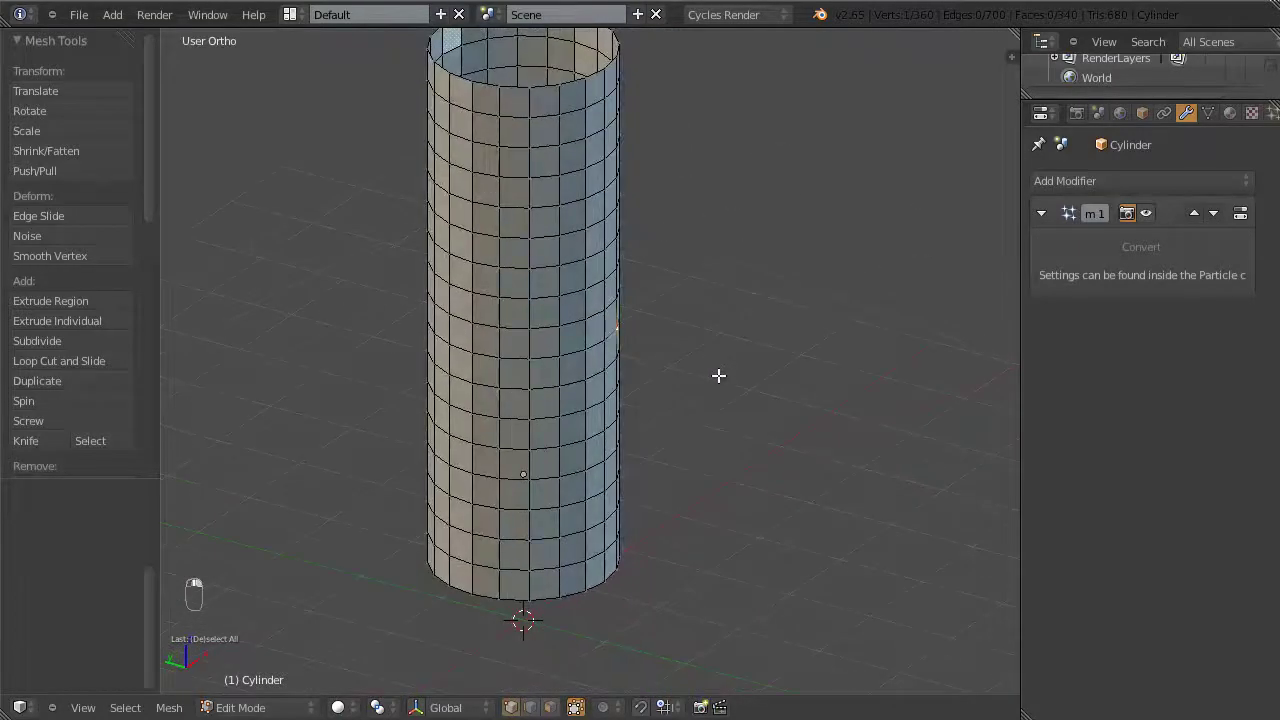
pyautogui.rightClick(604, 344)
pyautogui.rightClick(575, 316)
pyautogui.moveTo(640, 357); pyautogui.dragTo(554, 372, button='middle')
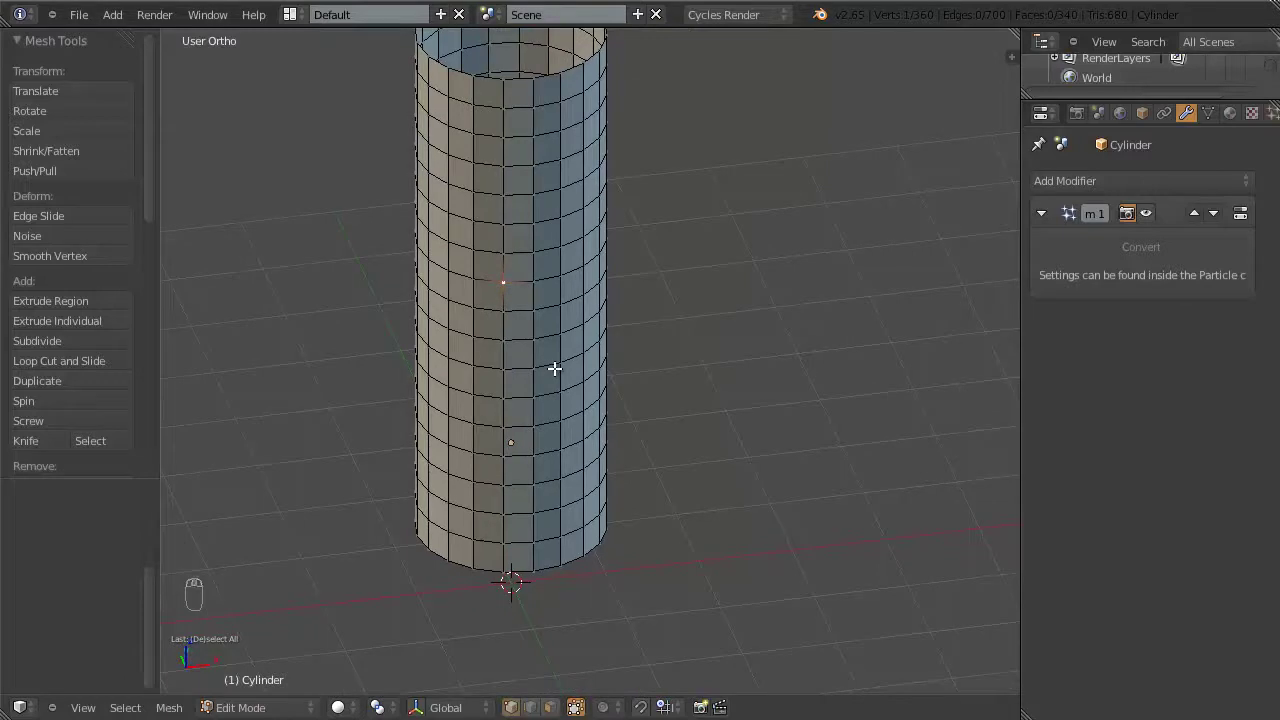
pyautogui.scroll(-3, 573, 345)
pyautogui.press('a')
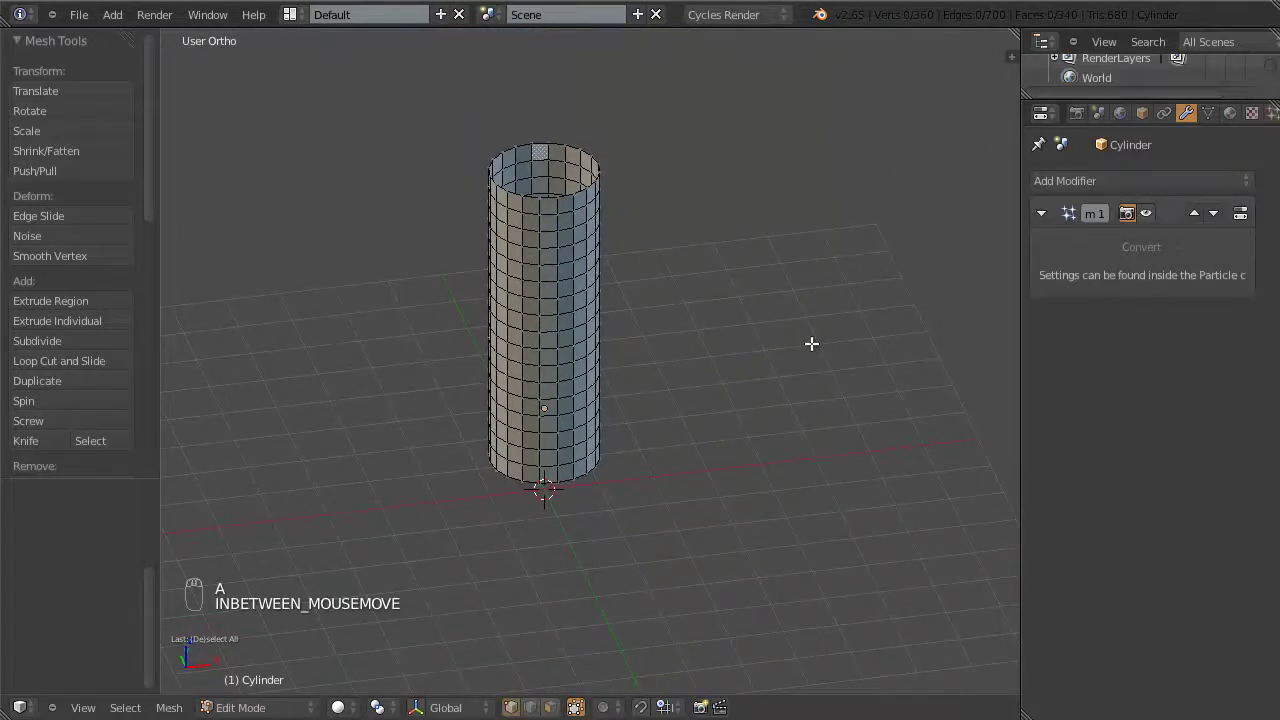
# Step: In the front view, select a random set of the cylinder's vertices
pyautogui.press('KP_1')
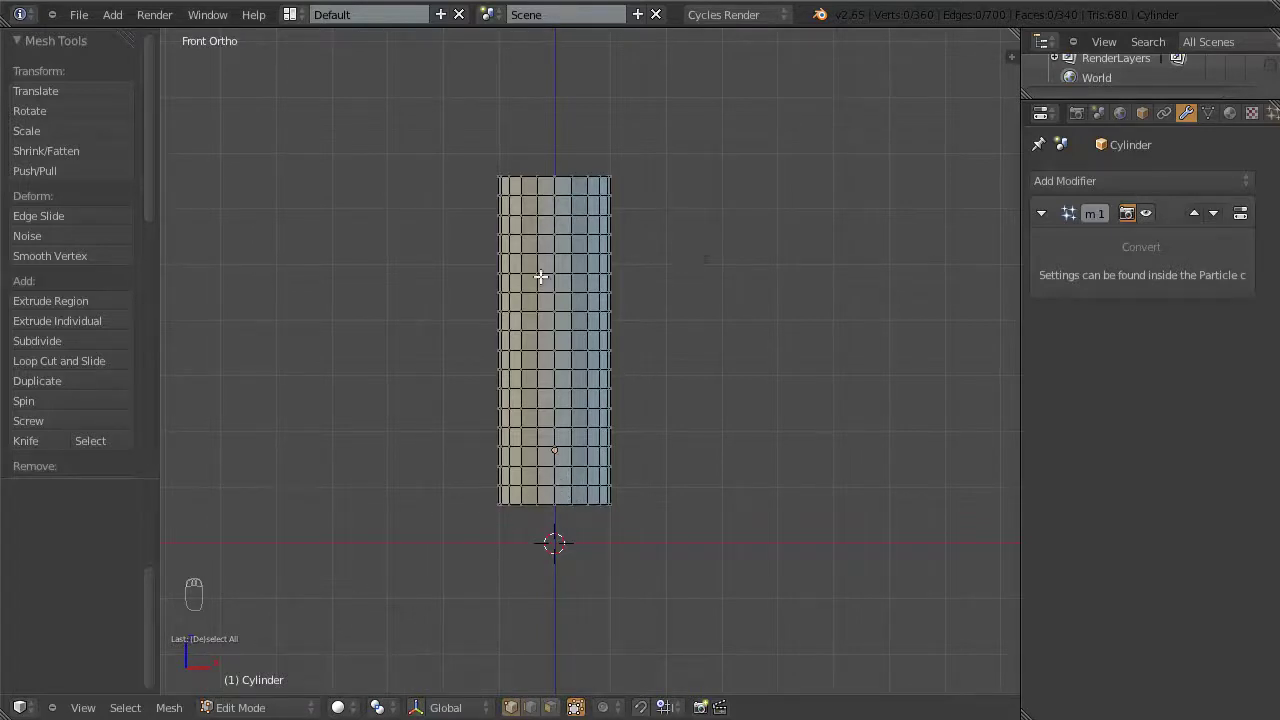
pyautogui.click(132, 705)
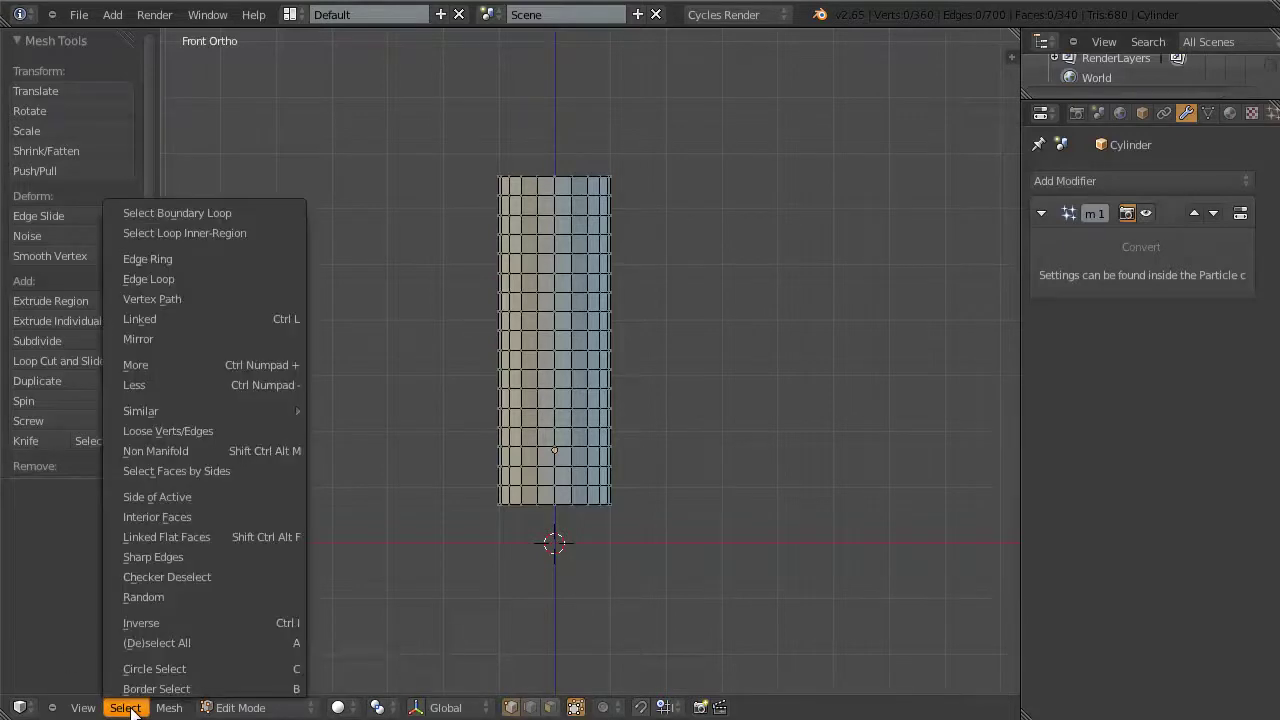
pyautogui.click(150, 597)
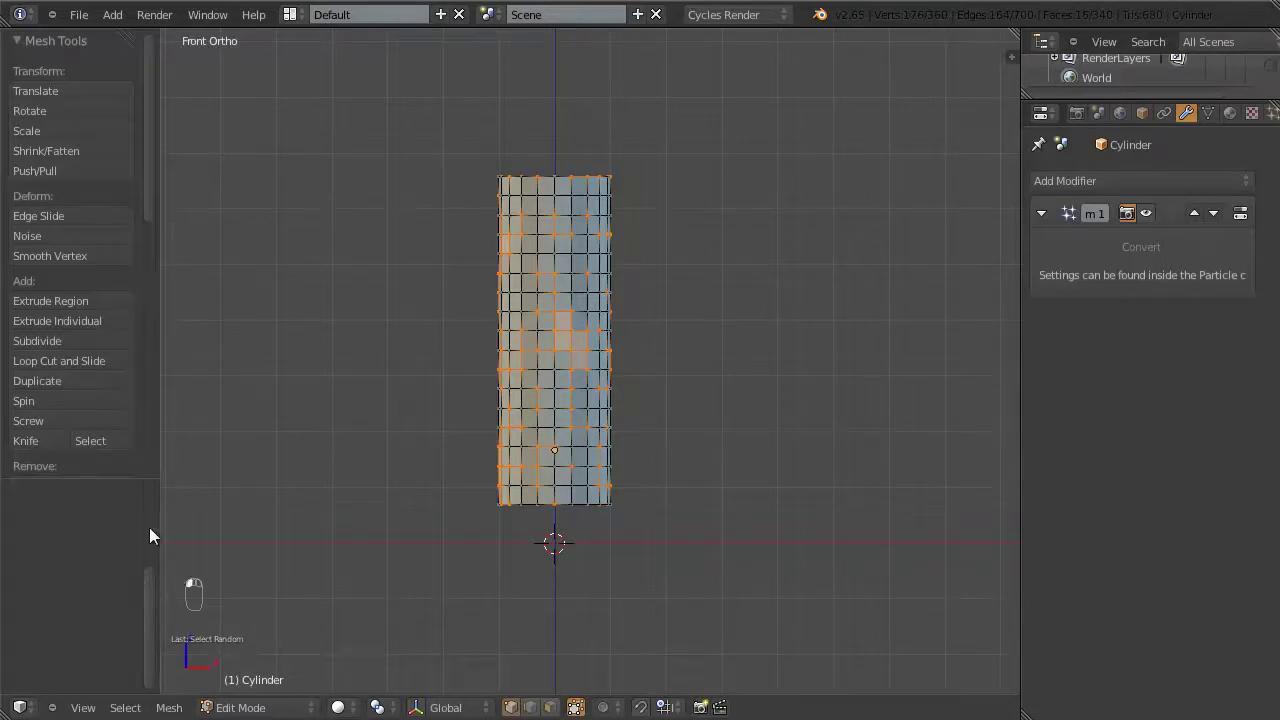
# Step: Set the random vertex selection on the cylinder to 50 percent
pyautogui.moveTo(673, 415); pyautogui.dragTo(569, 243, button='middle')
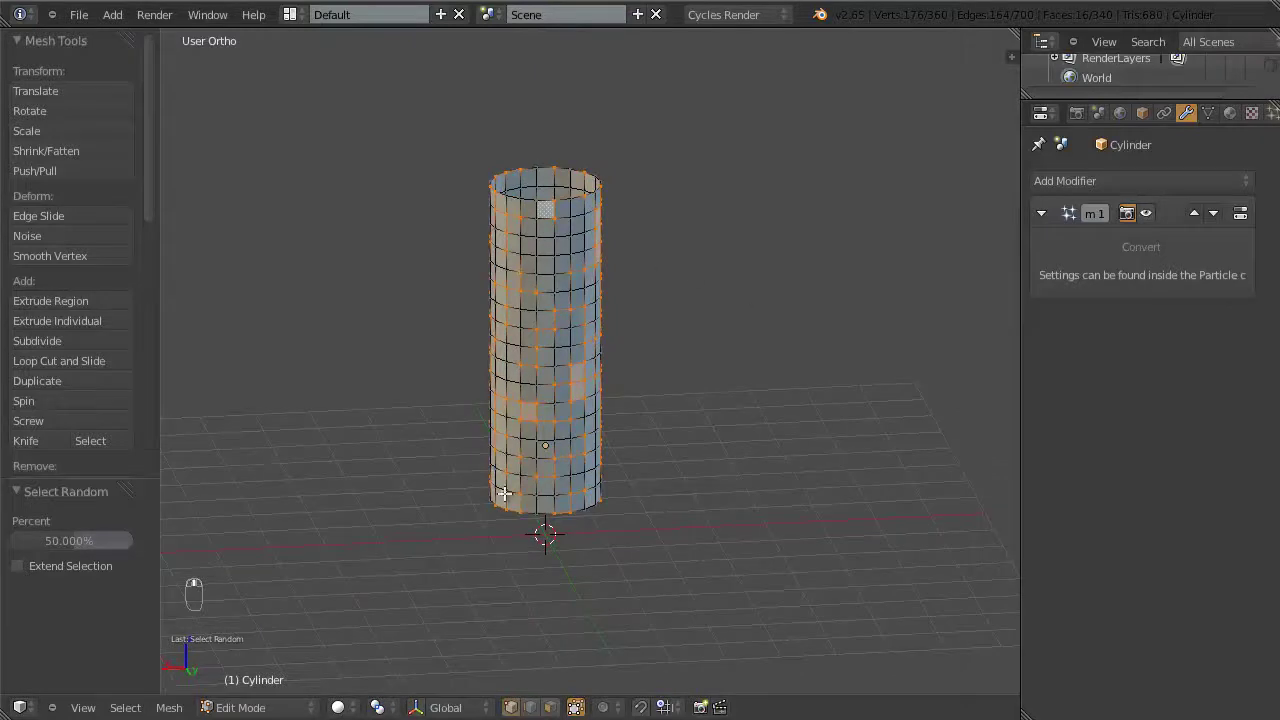
pyautogui.moveTo(505, 494); pyautogui.dragTo(702, 437, button='middle')
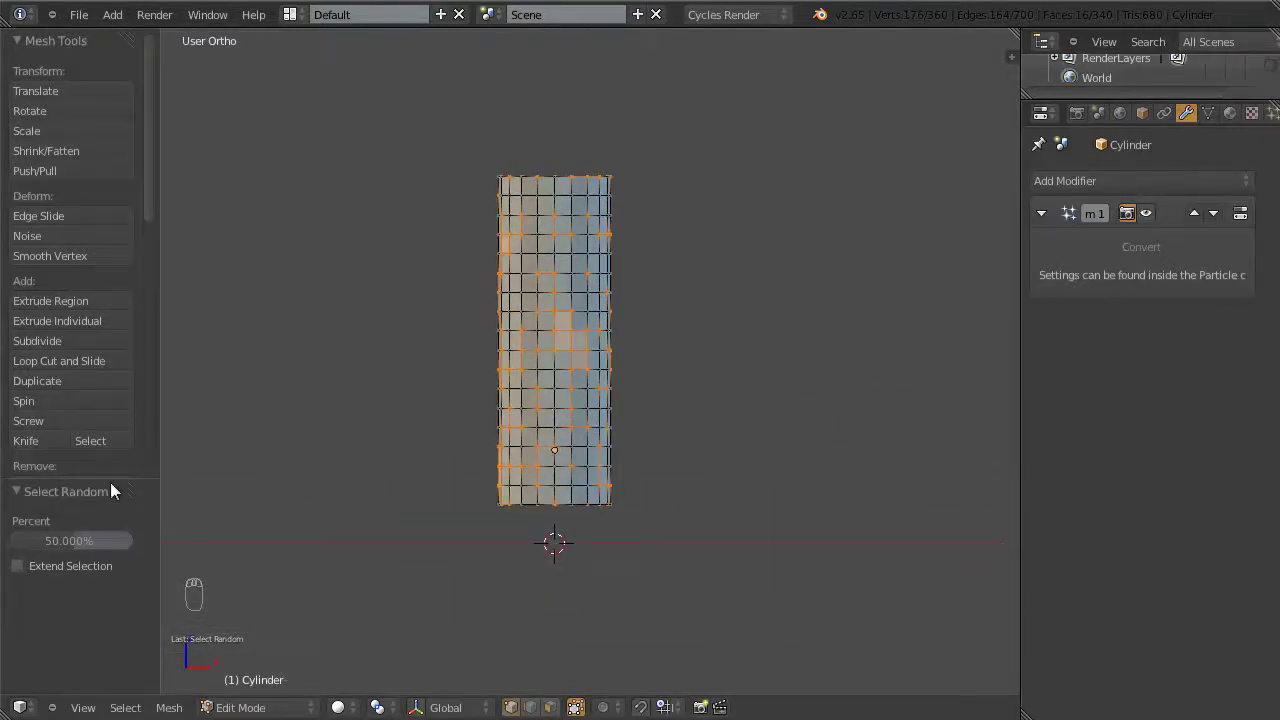
pyautogui.moveTo(72, 544)
pyautogui.mouseDown()
pyautogui.moveTo(23, 542)
pyautogui.moveTo(125, 546)
pyautogui.moveTo(61, 545)
pyautogui.moveTo(74, 542)
pyautogui.mouseUp()
pyautogui.click(74, 542)
pyautogui.write('50')
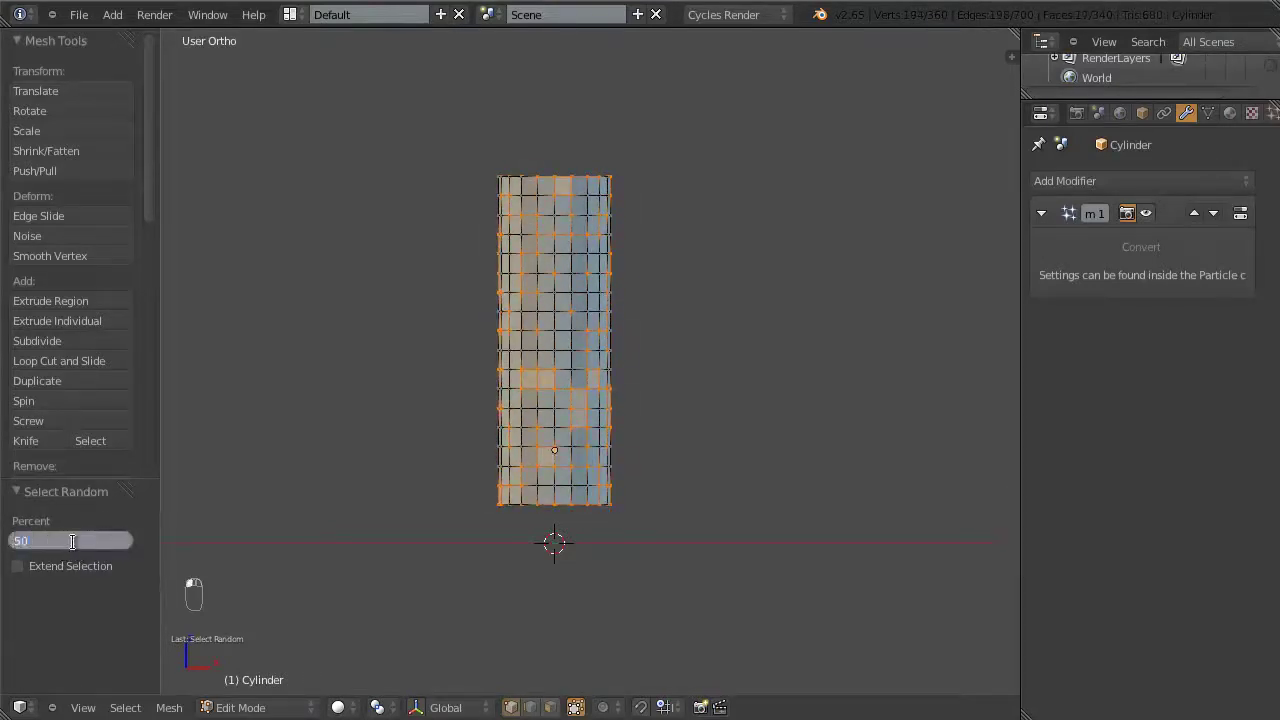
pyautogui.press('Return')
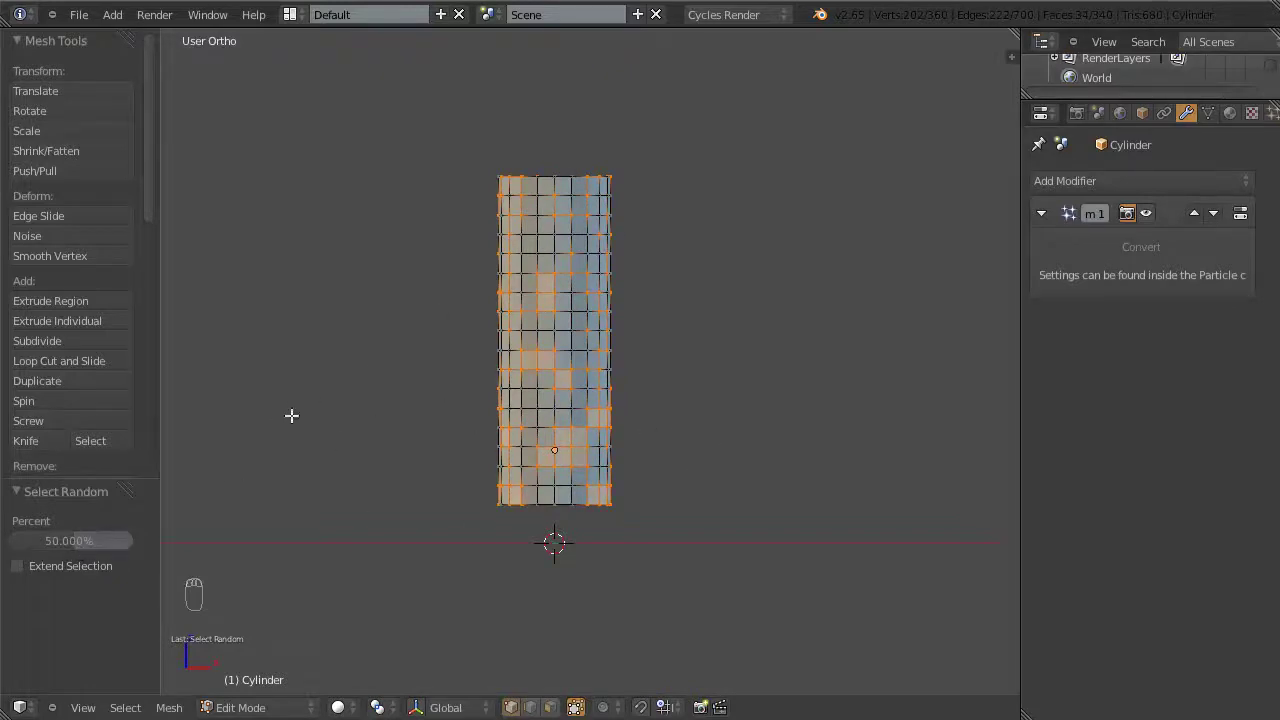
# Step: Enable proportional editing with Random falloff and rotate the selected vertices about 5.2° around the global Z axis with a proportional size of about 5.05
pyautogui.press('o')
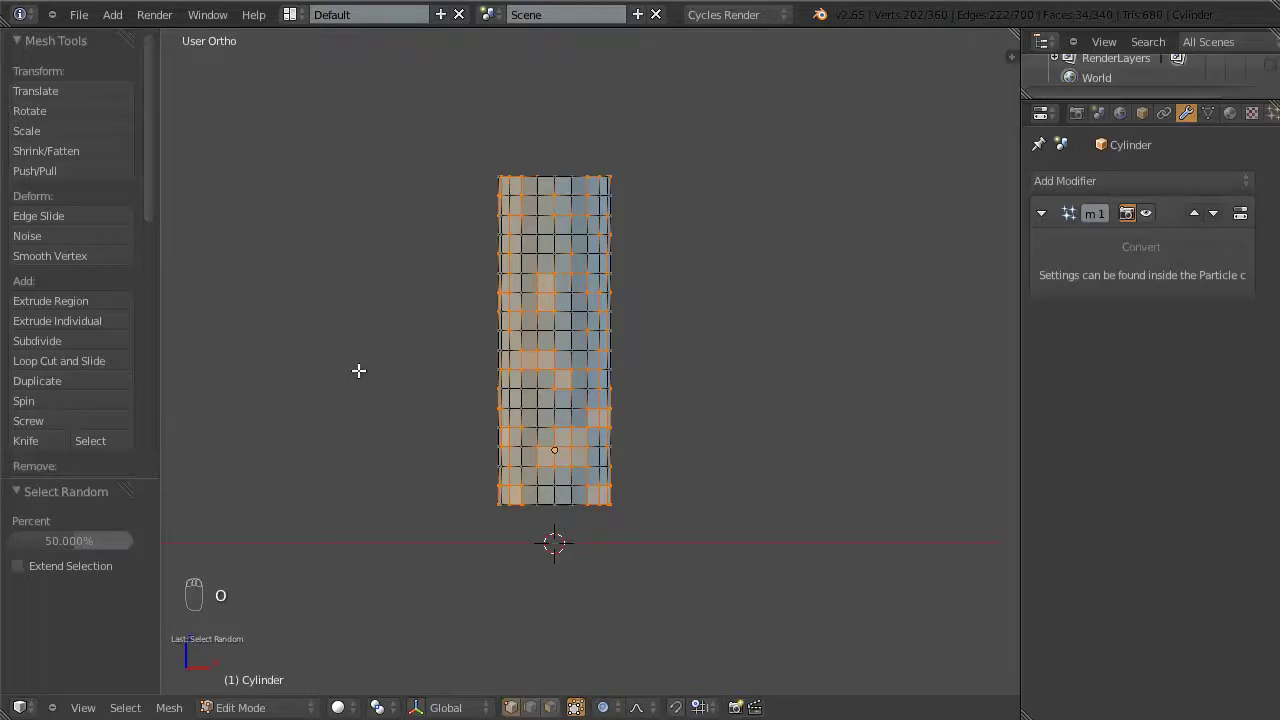
pyautogui.click(637, 708)
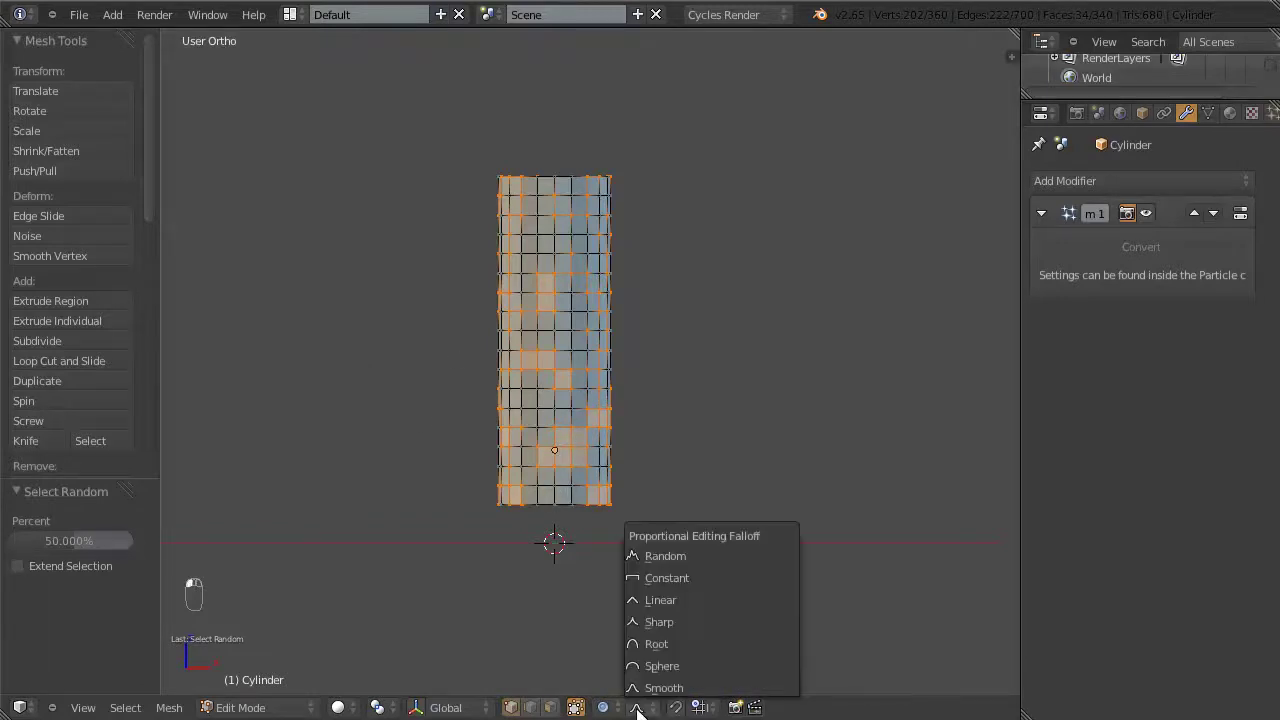
pyautogui.click(678, 555)
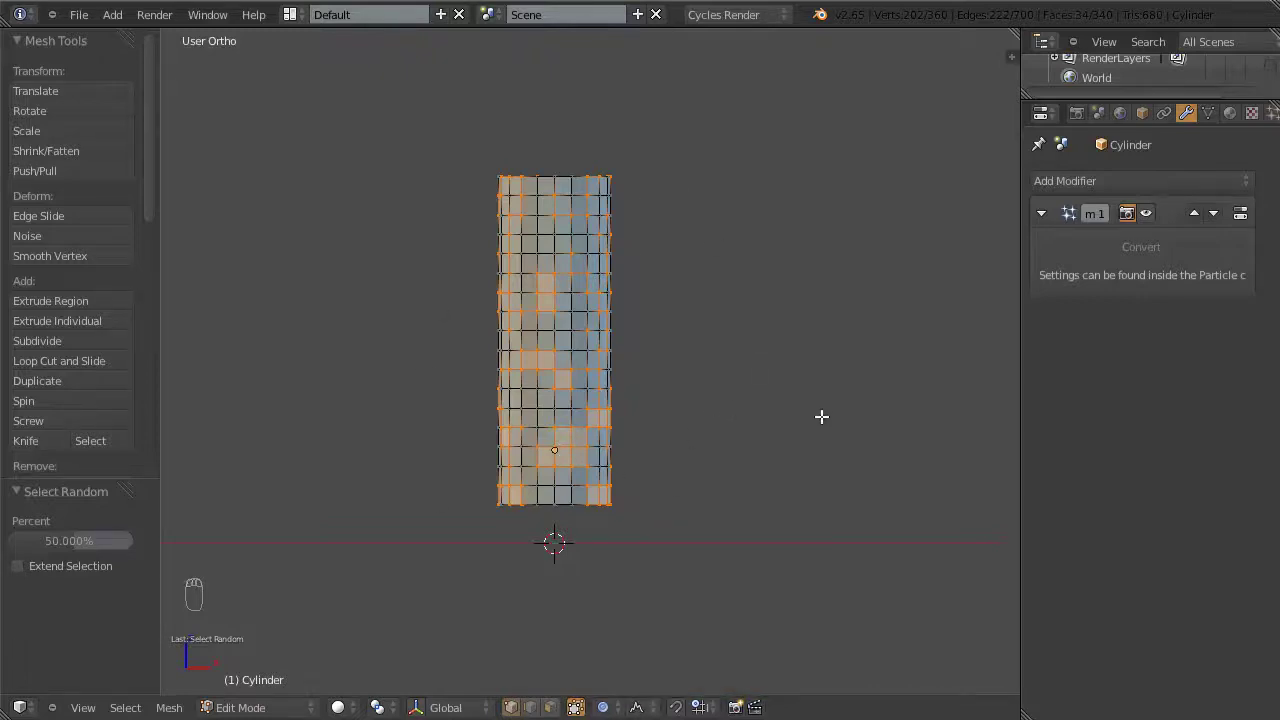
pyautogui.press('r')
pyautogui.press('z')
pyautogui.scroll(-17, 821, 416)
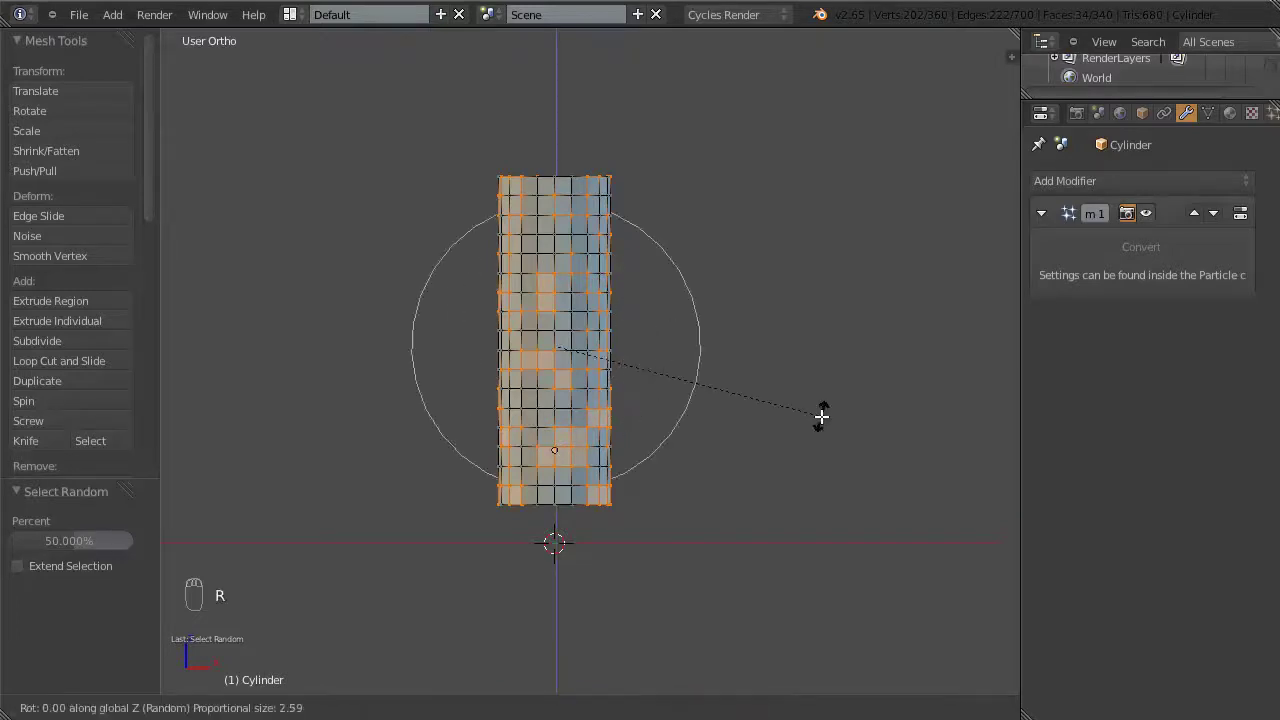
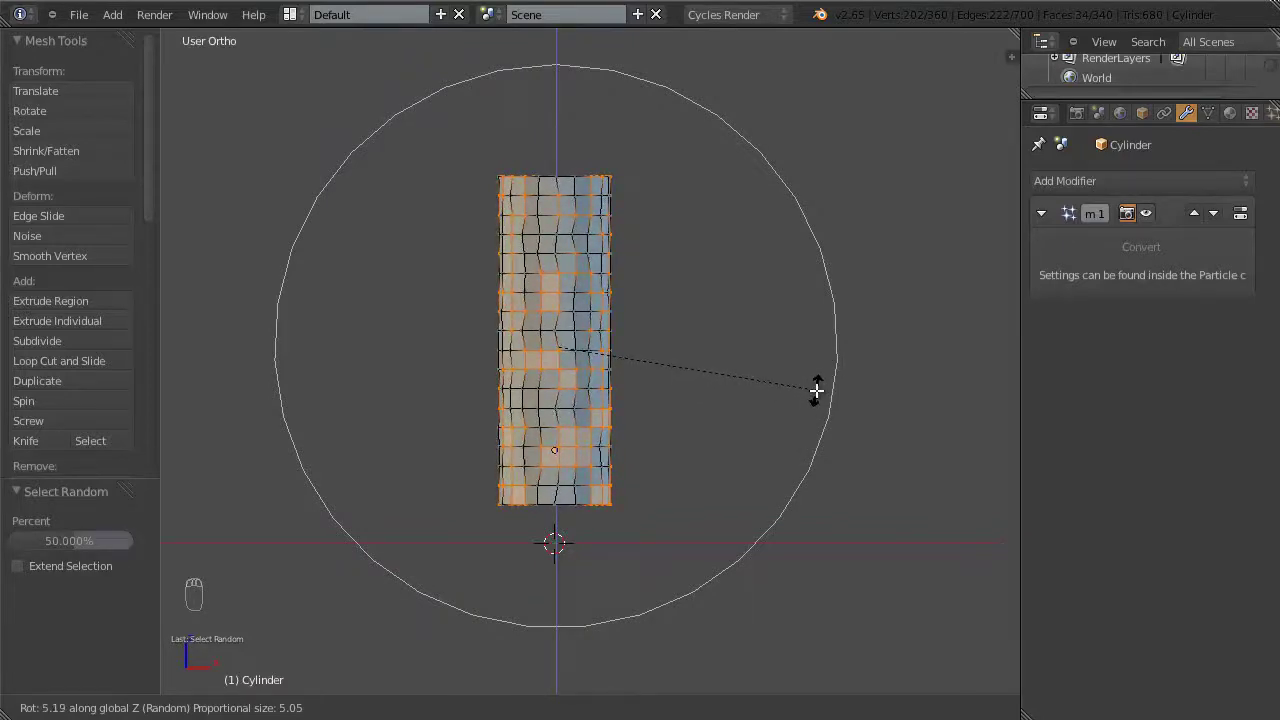
pyautogui.click(816, 391)
# Step: Clear the selection, pick a single vertex on the cylinder's side and examine the vertex spacing around the mesh
pyautogui.moveTo(580, 374); pyautogui.dragTo(627, 408, button='middle')
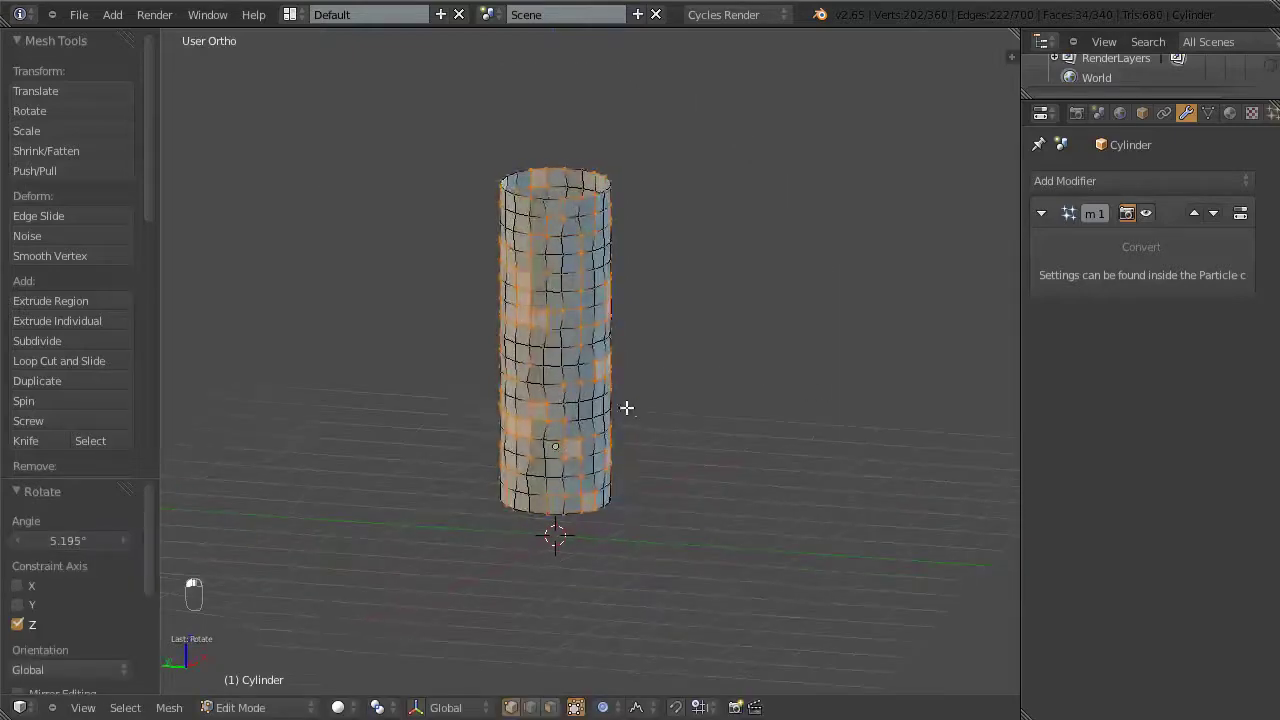
pyautogui.press('a')
pyautogui.scroll(2, 695, 381)
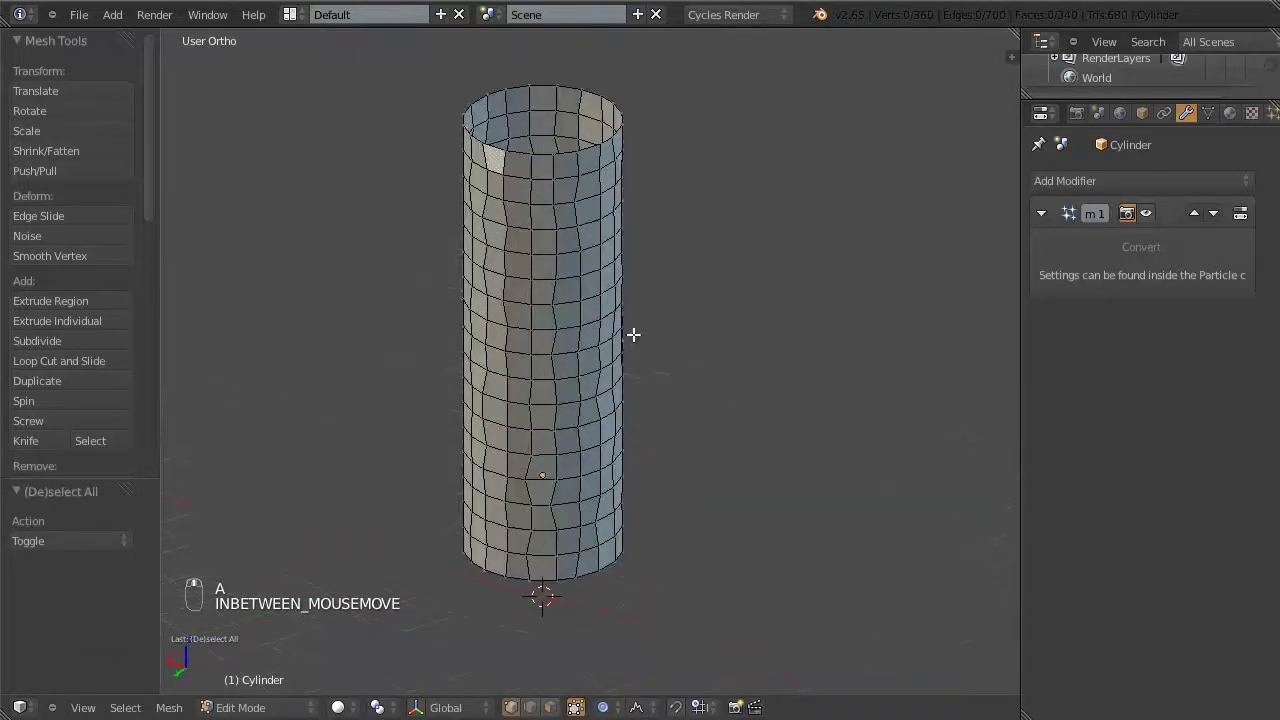
pyautogui.rightClick(553, 285)
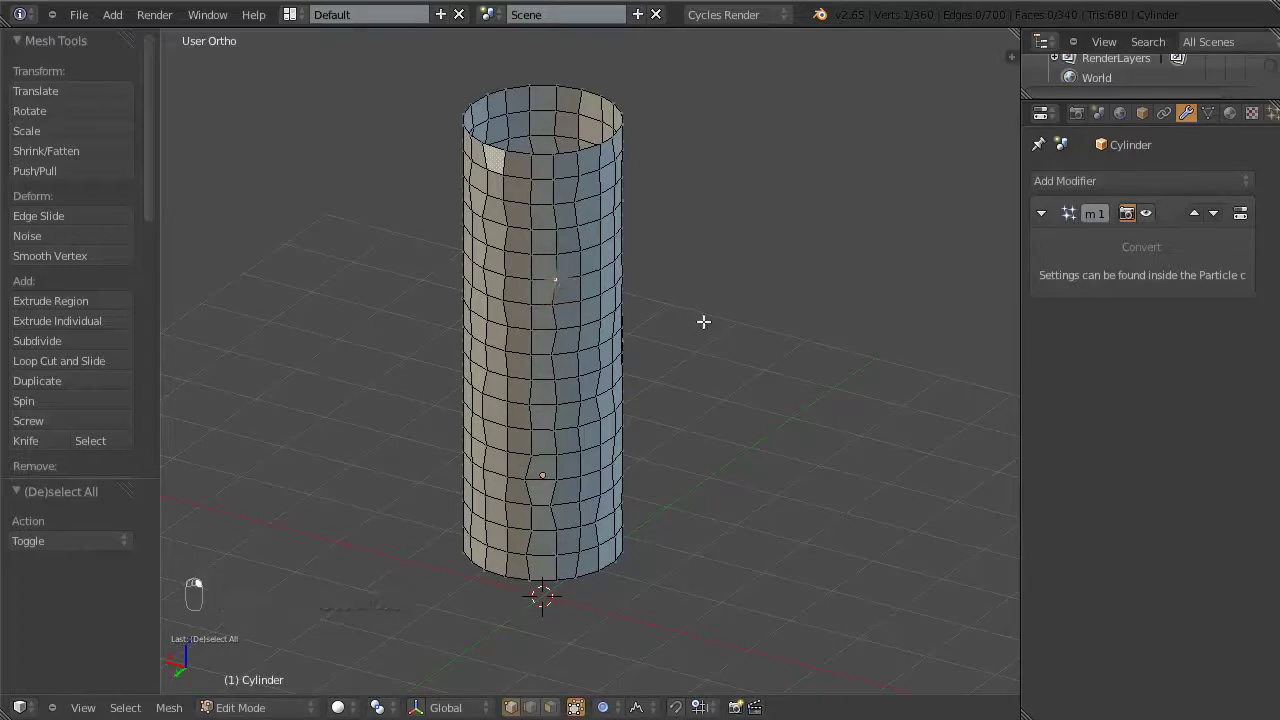
pyautogui.moveTo(703, 321); pyautogui.dragTo(577, 214, button='middle')
pyautogui.moveTo(682, 366); pyautogui.dragTo(629, 329, button='middle')
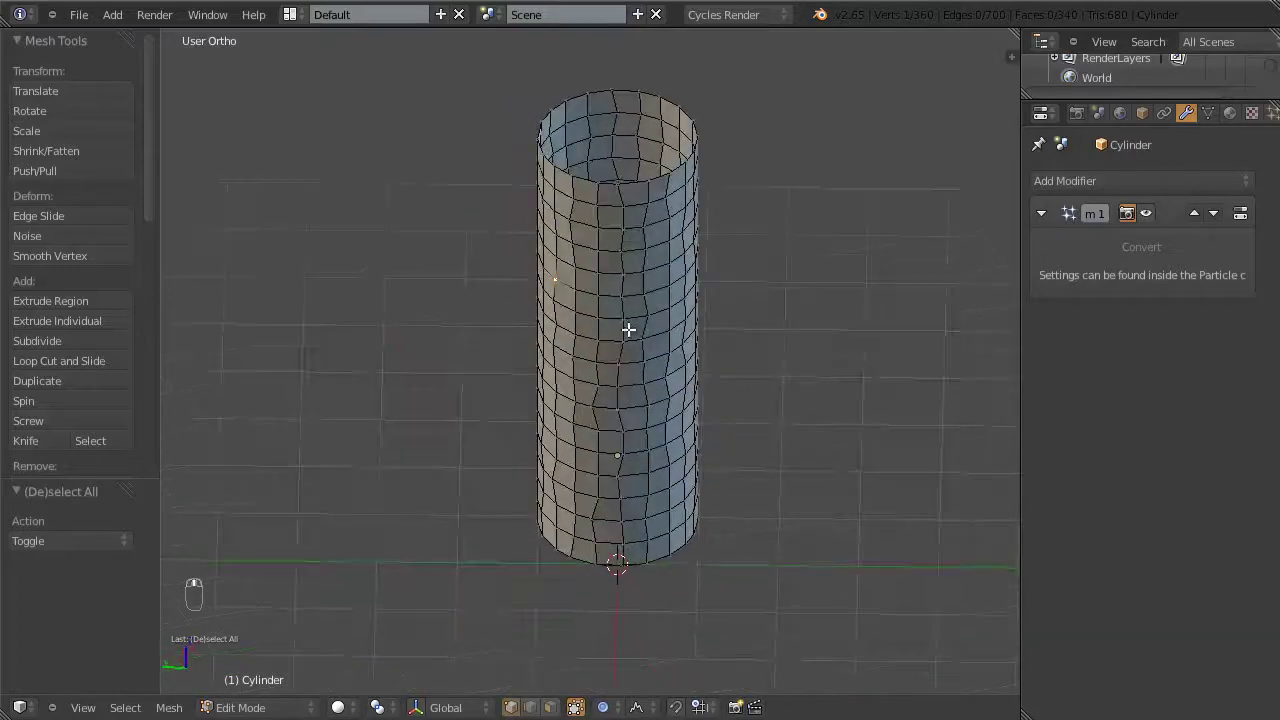
# Step: Return to Object Mode and turn on viewport display of the cylinder's particle system modifier
pyautogui.press('Tab')
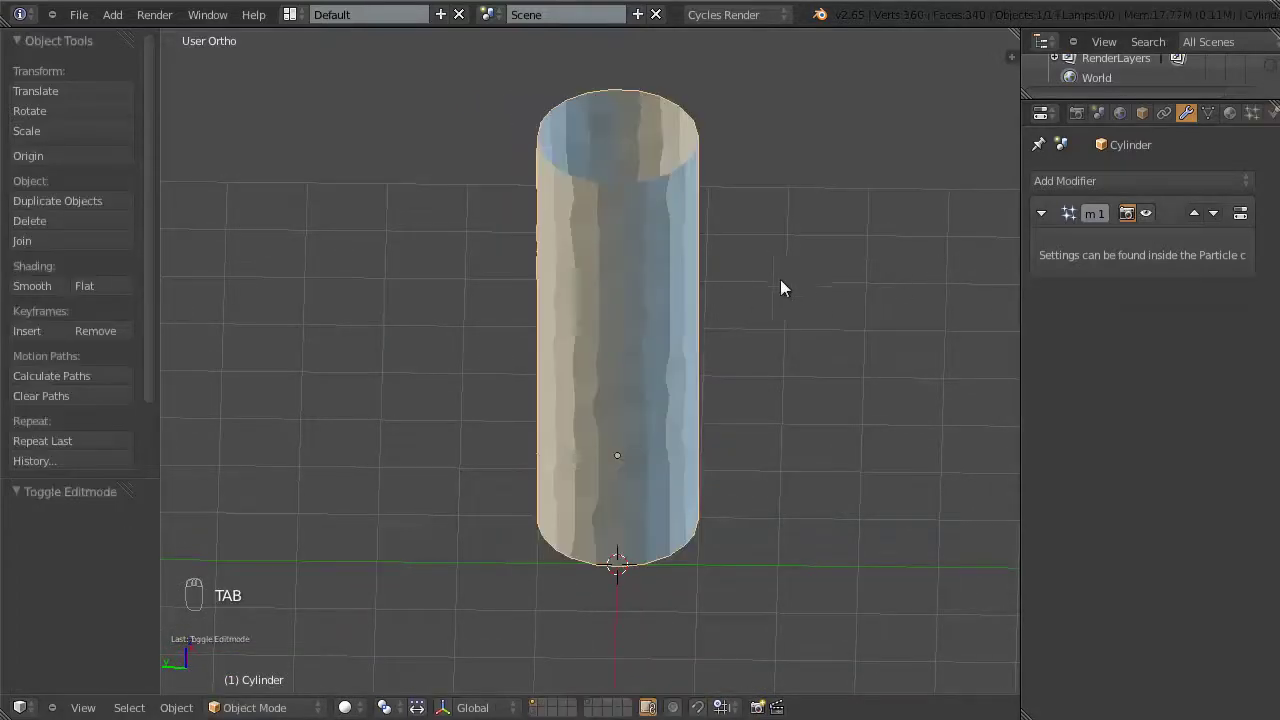
pyautogui.click(1146, 213)
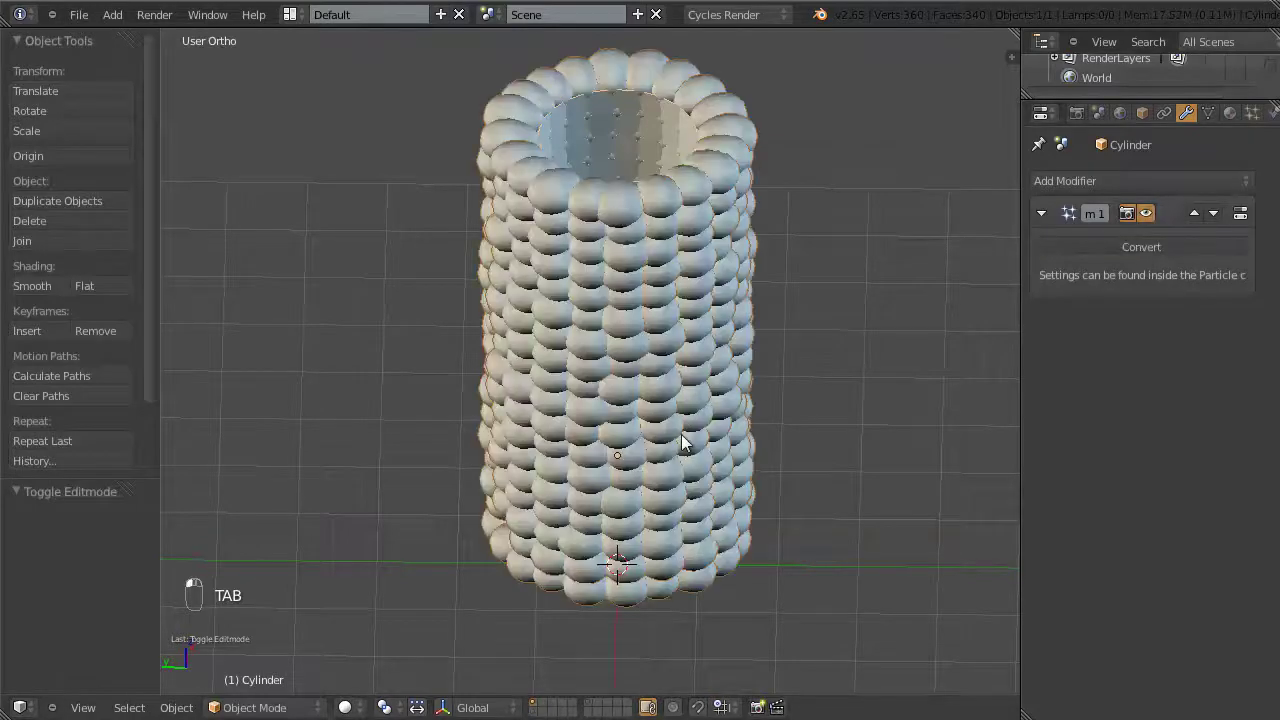
pyautogui.press('KP_1')
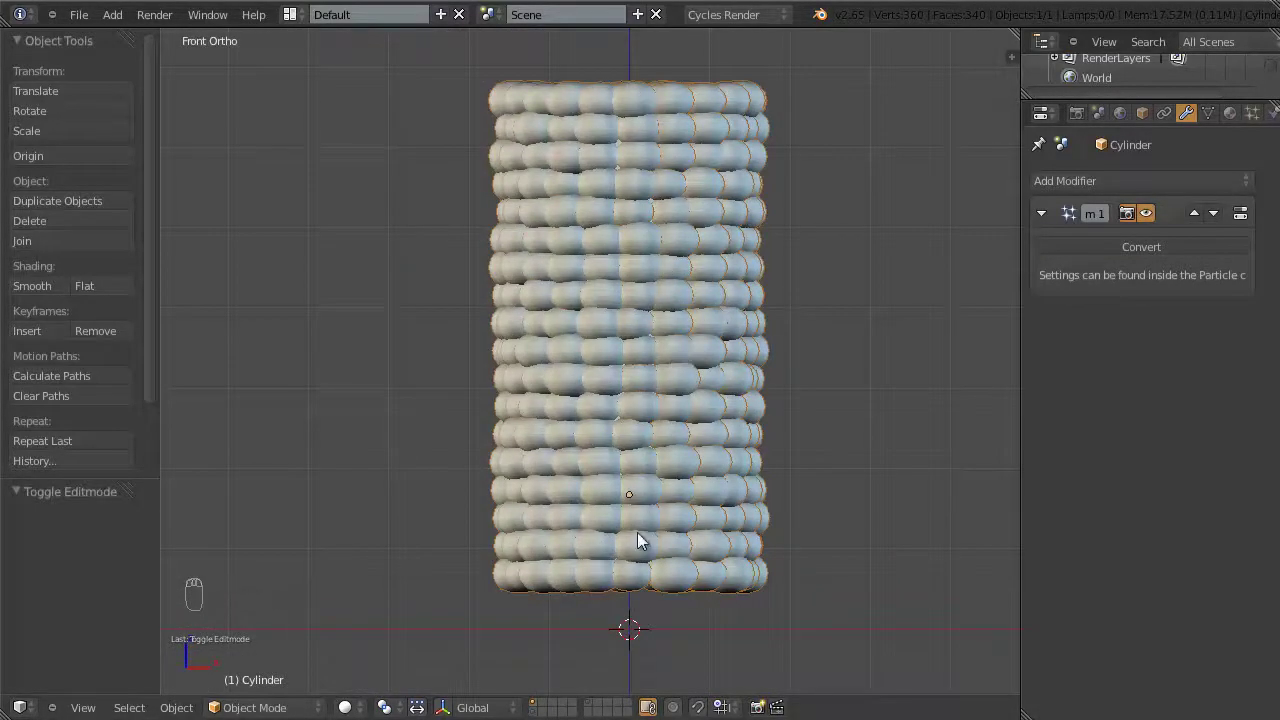
pyautogui.scroll(-2, 640, 440)
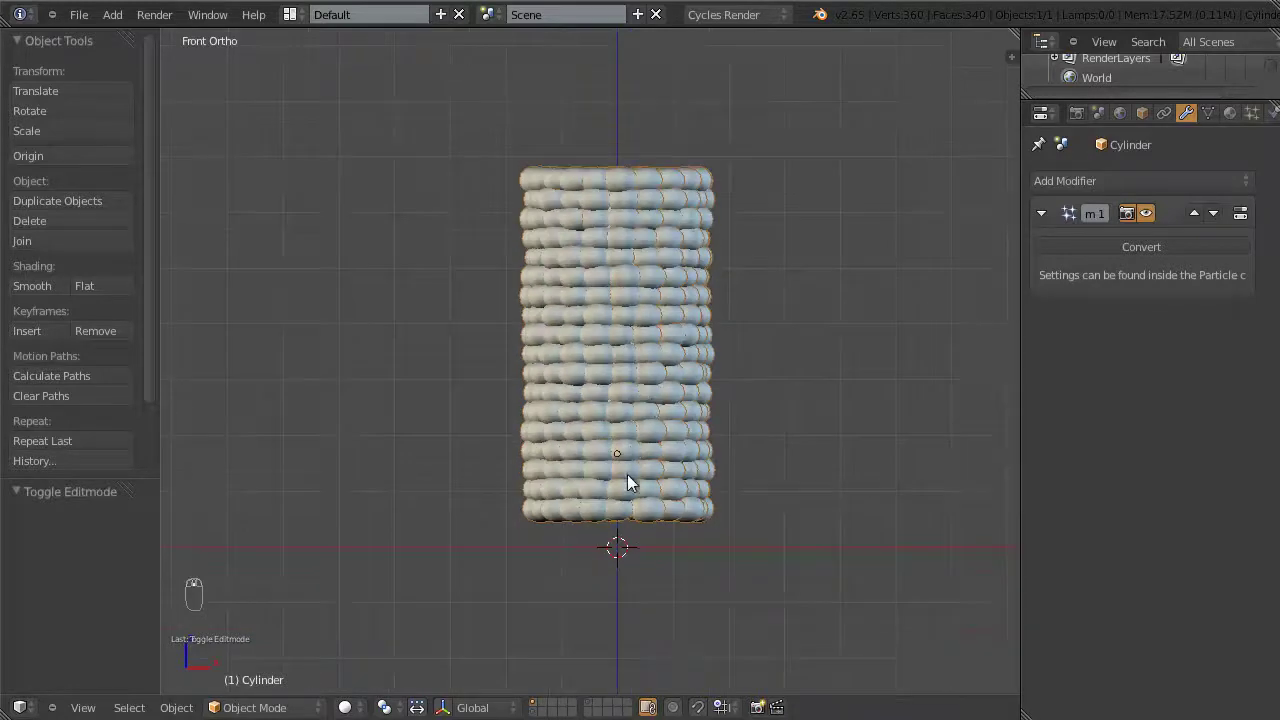
pyautogui.moveTo(691, 397); pyautogui.dragTo(757, 403, button='middle')
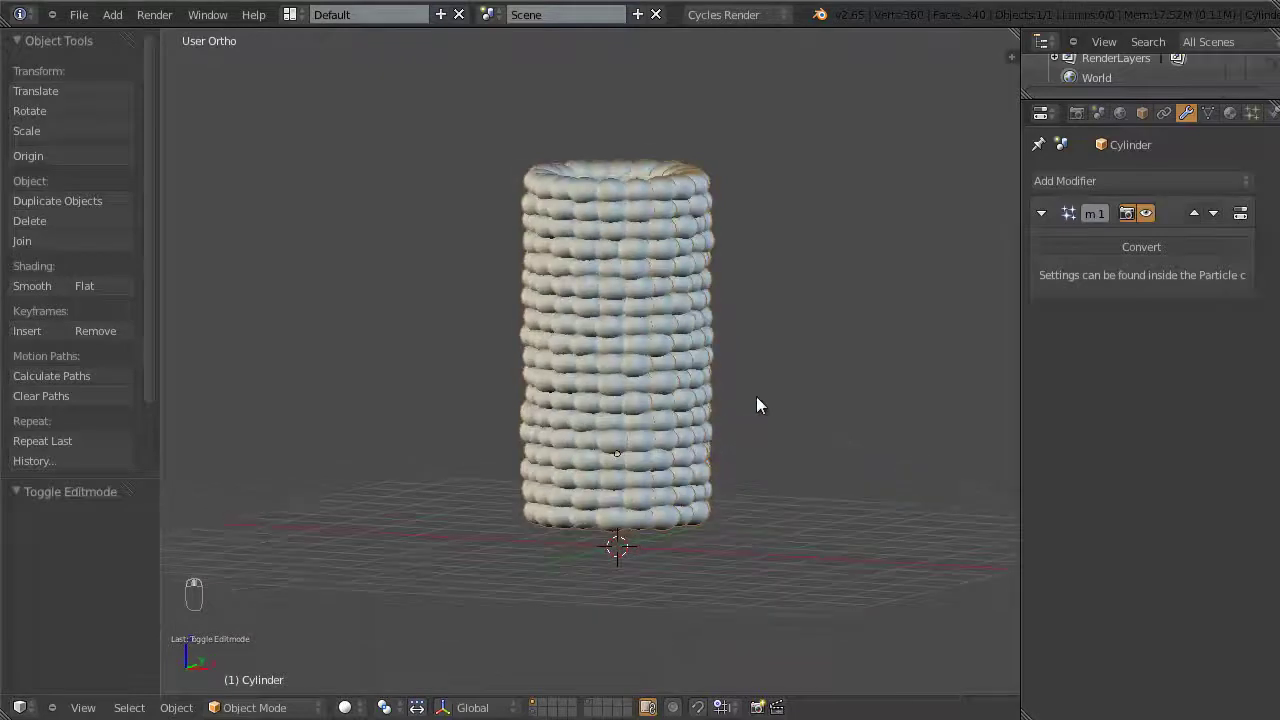
# Step: In the front wireframe view, enter Edit Mode on the cylinder, clear the selection and set the proportional editing falloff to Smooth
pyautogui.press('KP_1')
pyautogui.press('z')
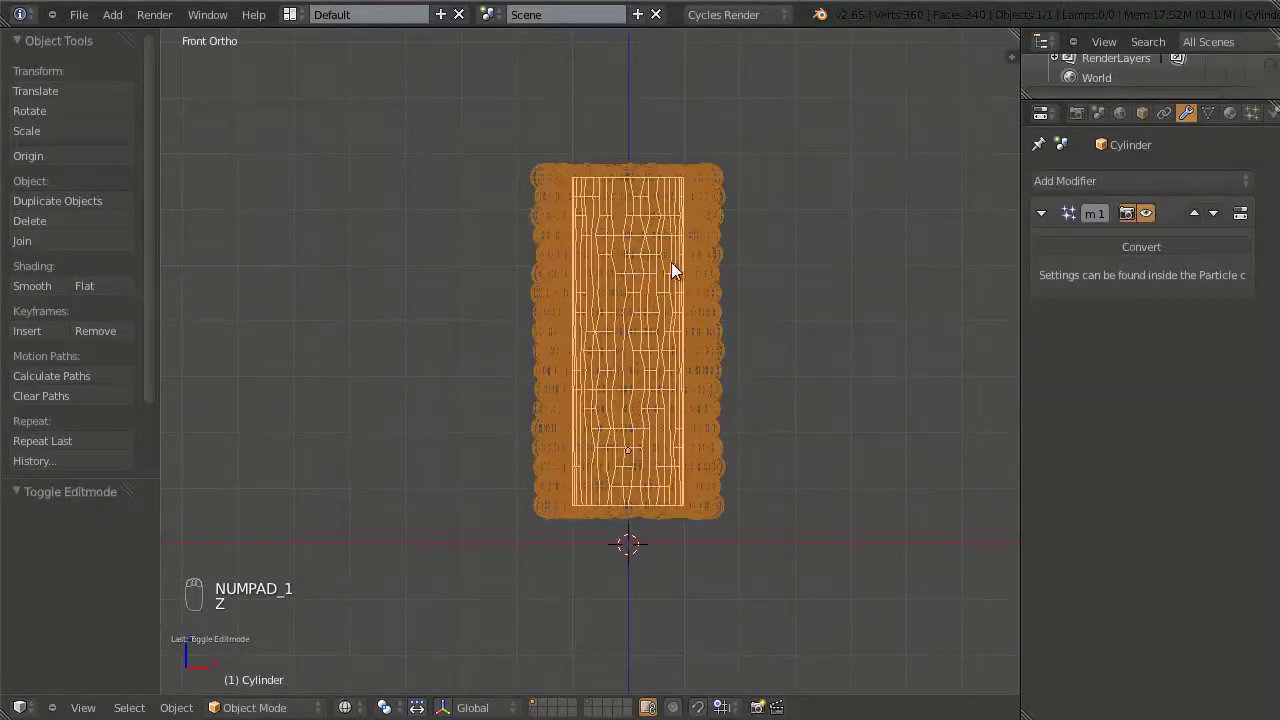
pyautogui.press('Tab')
pyautogui.scroll(1, 680, 243)
pyautogui.keyDown('shift'); pyautogui.moveTo(680, 243); pyautogui.dragTo(643, 206, button='middle'); pyautogui.keyUp('shift')
pyautogui.press('a')
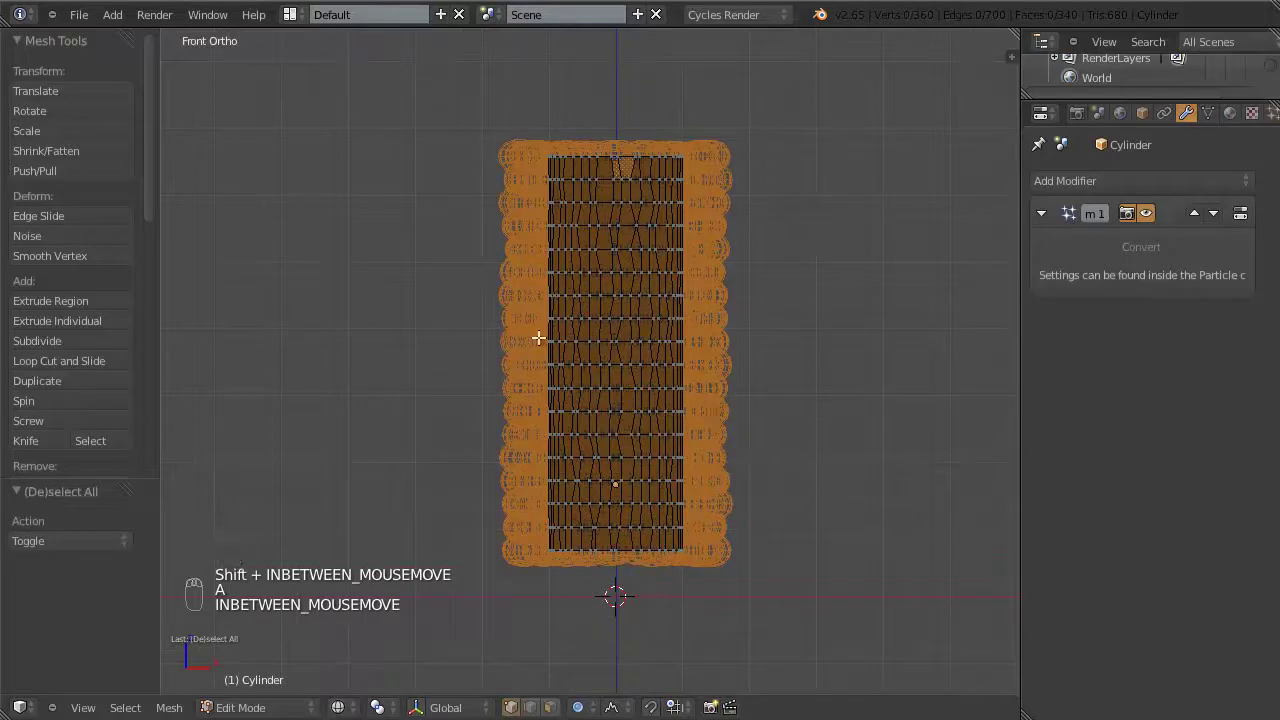
pyautogui.click(612, 710)
pyautogui.click(613, 686)
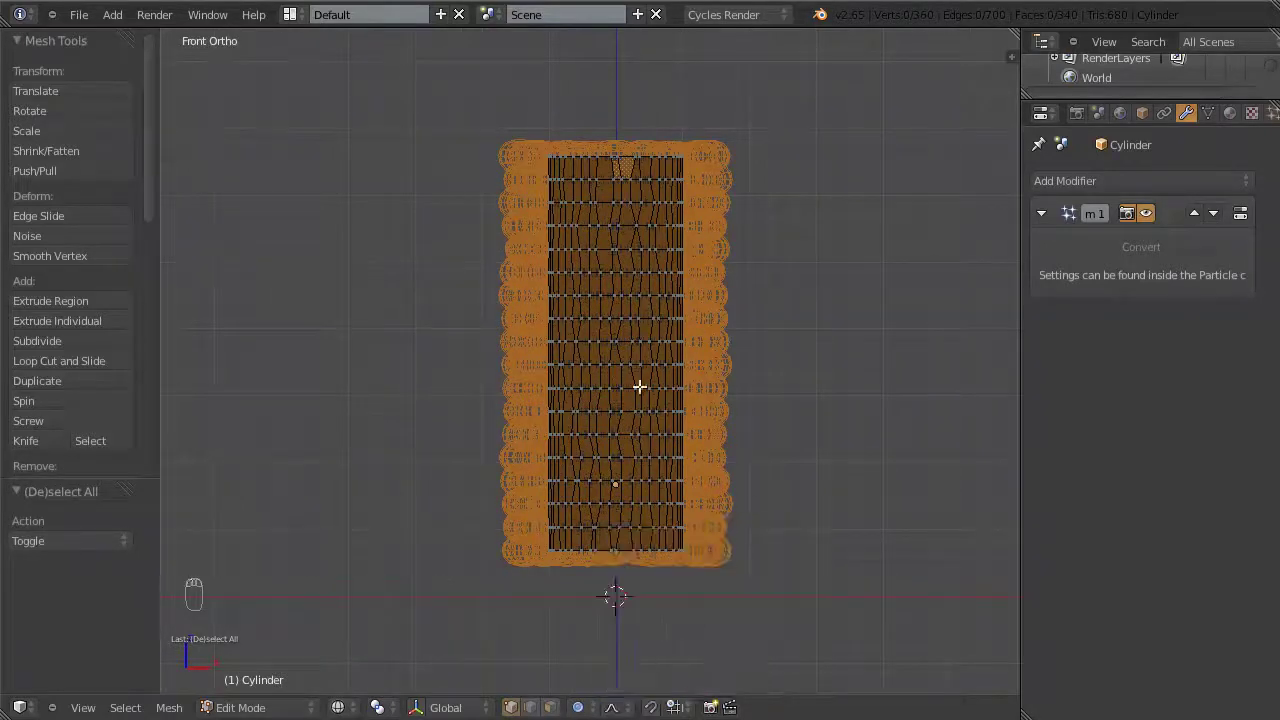
# Step: Select the cylinder's top ring of vertices and scale it to about 0.886 with smooth proportional falloff
pyautogui.press('b')
pyautogui.moveTo(516, 135); pyautogui.dragTo(696, 175)
pyautogui.press('s')
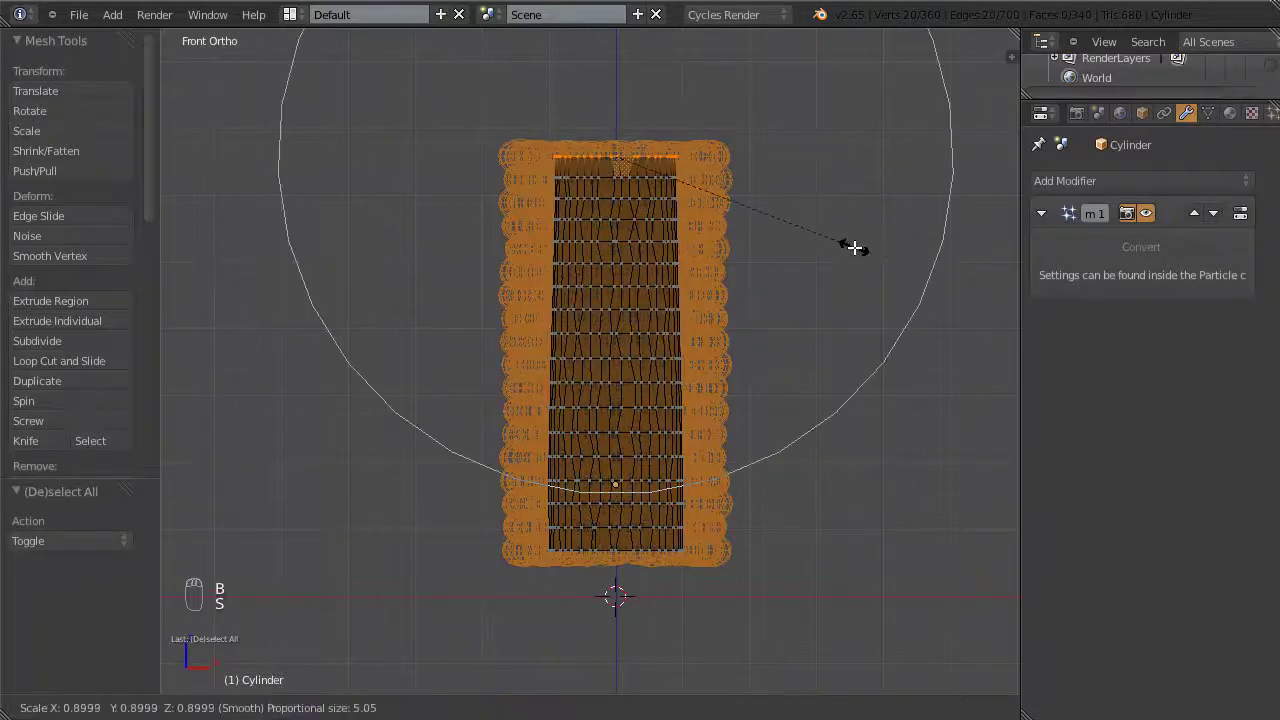
pyautogui.scroll(4, 846, 249)
pyautogui.click(704, 398)
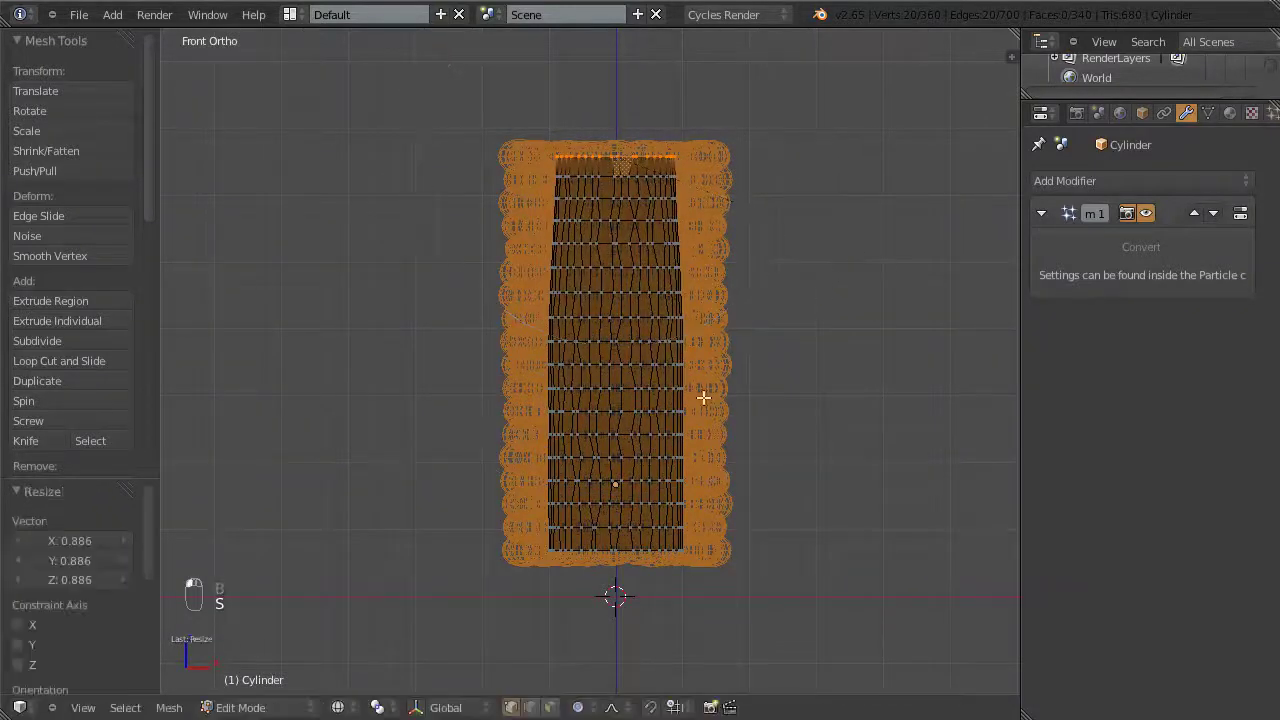
# Step: Select an edge loop below the cylinder's middle and scale it to about 1.133 with a proportional size of about 4.18
pyautogui.keyDown('alt'); pyautogui.click(645, 410); pyautogui.keyUp('alt')
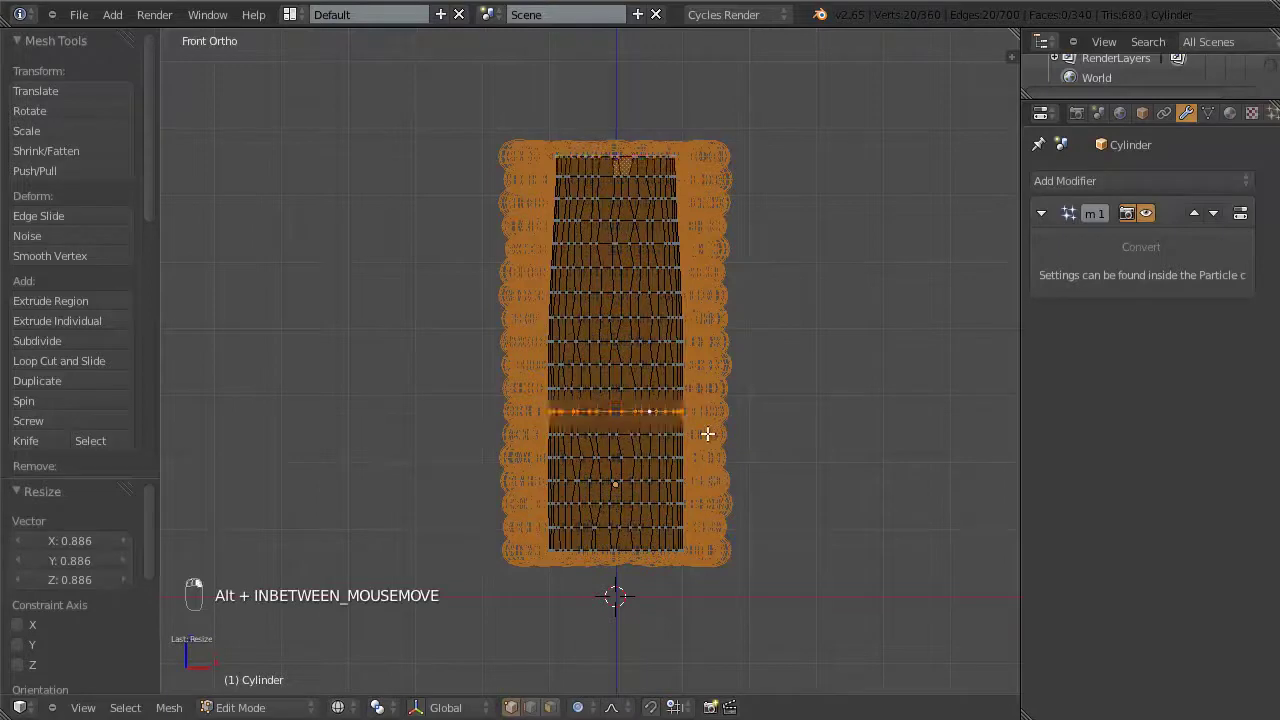
pyautogui.press('s')
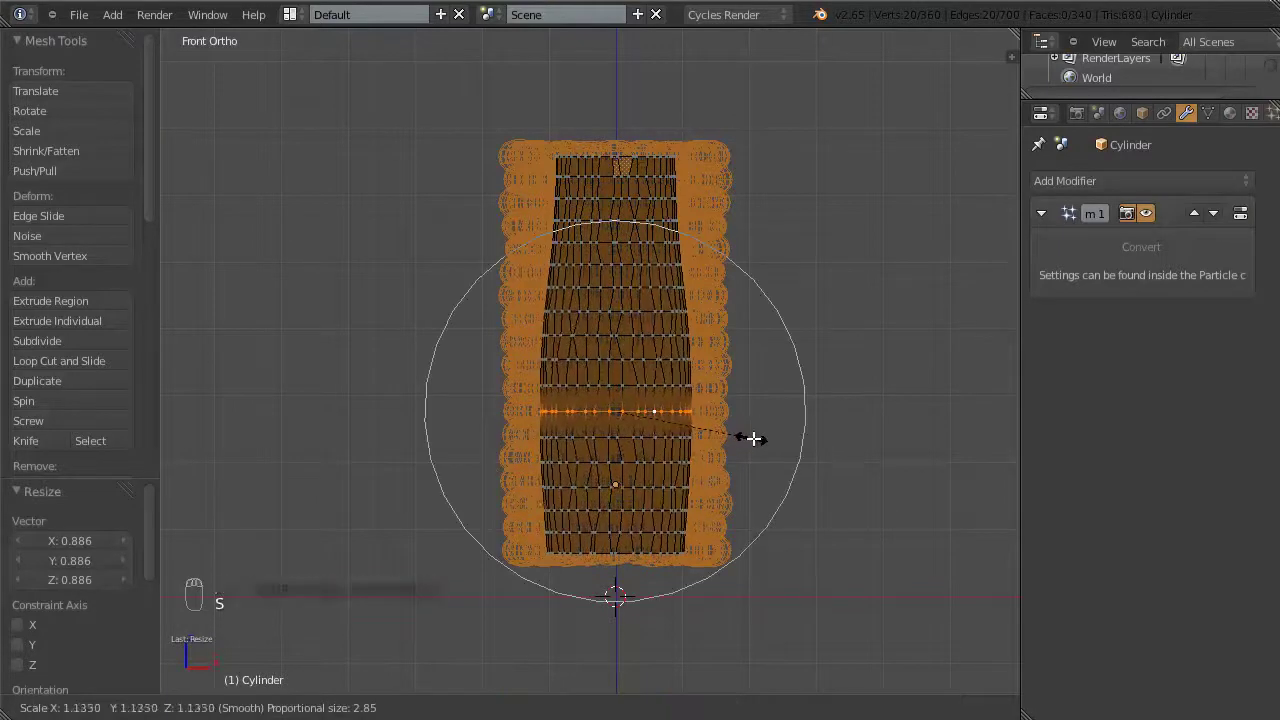
pyautogui.scroll(-4, 751, 438)
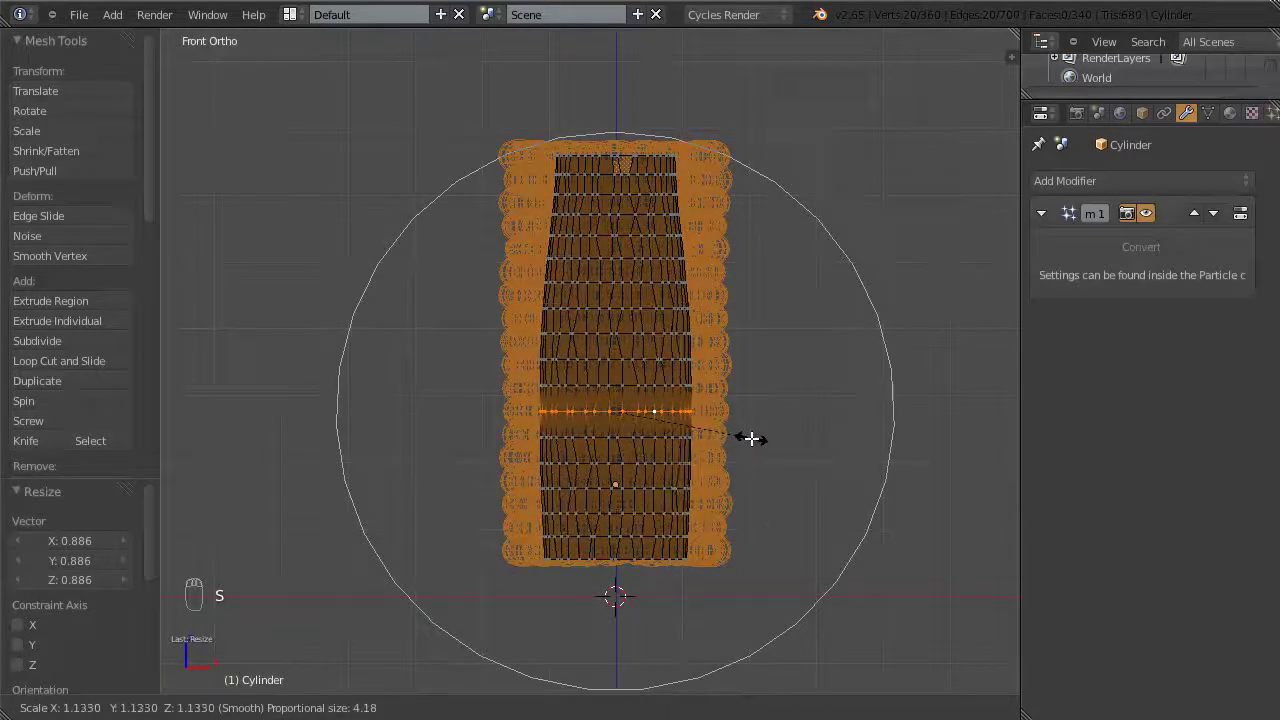
pyautogui.click(751, 438)
# Step: Return to Object Mode in solid shading, deselect the cylinder and examine the reshaped rings of instanced objects
pyautogui.press('Tab')
pyautogui.press('z')
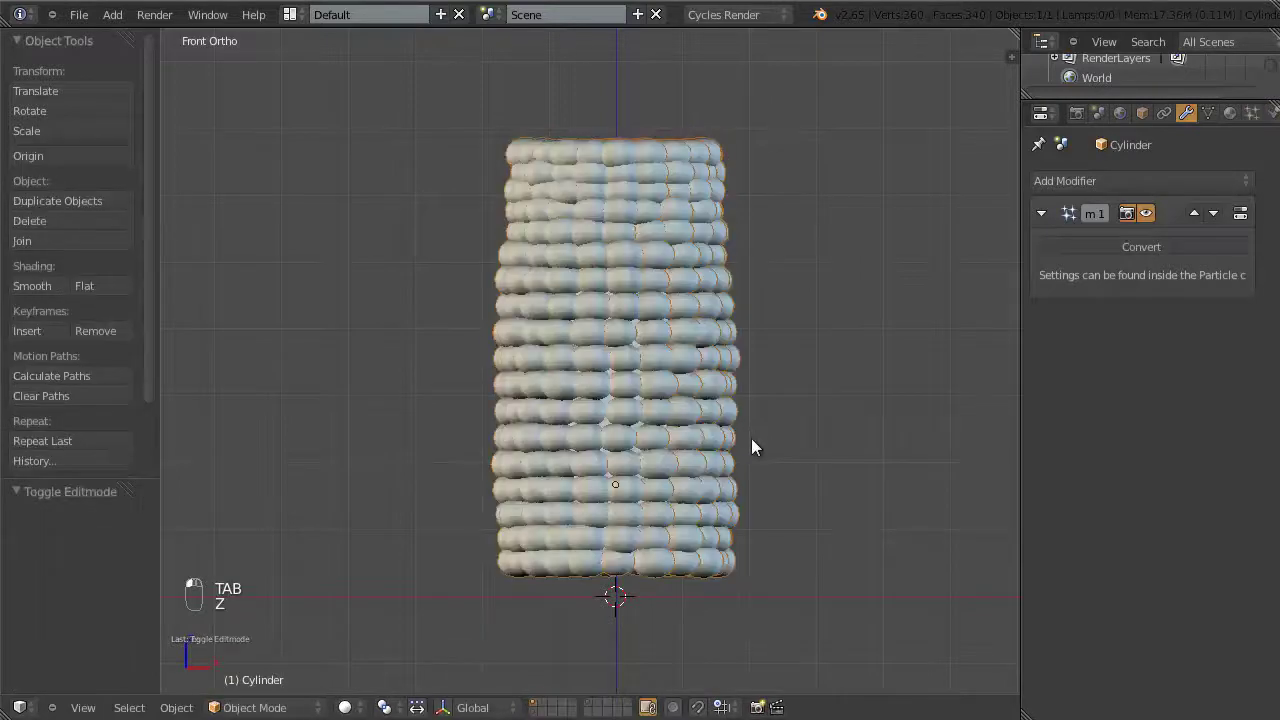
pyautogui.press('a')
pyautogui.moveTo(775, 449); pyautogui.dragTo(586, 460, button='middle')
pyautogui.scroll(3, 586, 460)
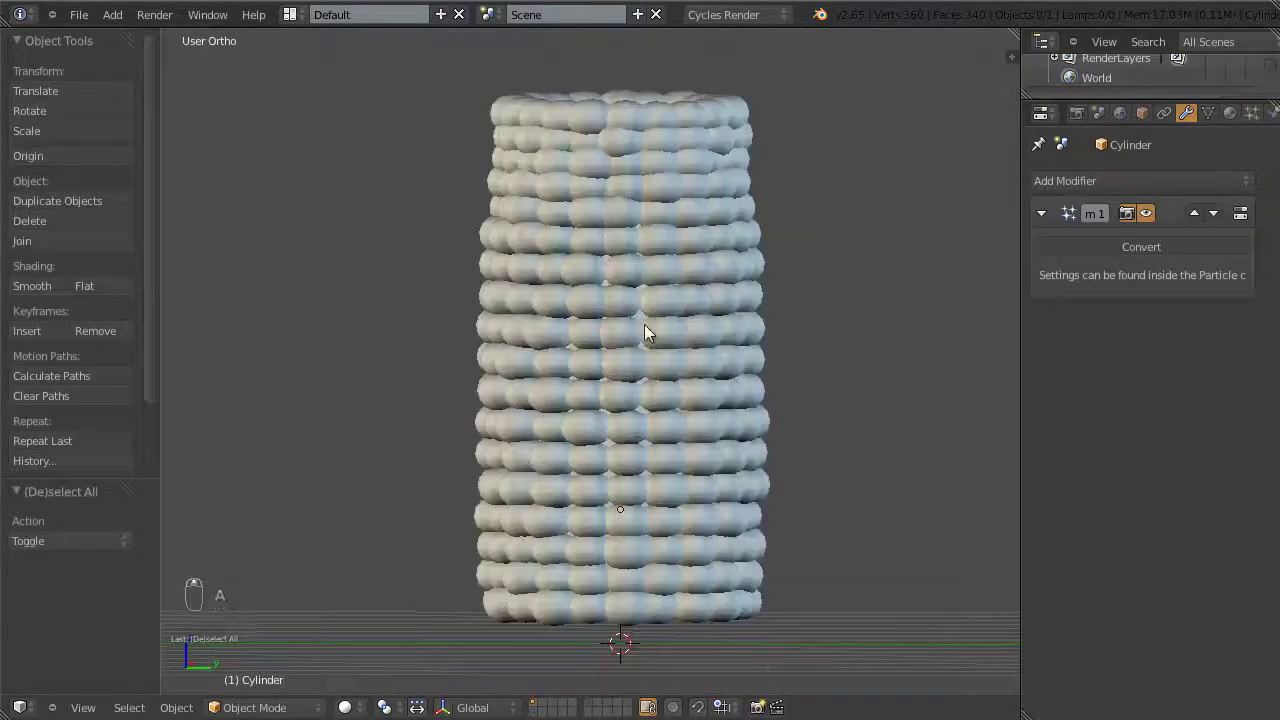
pyautogui.press('KP_1')
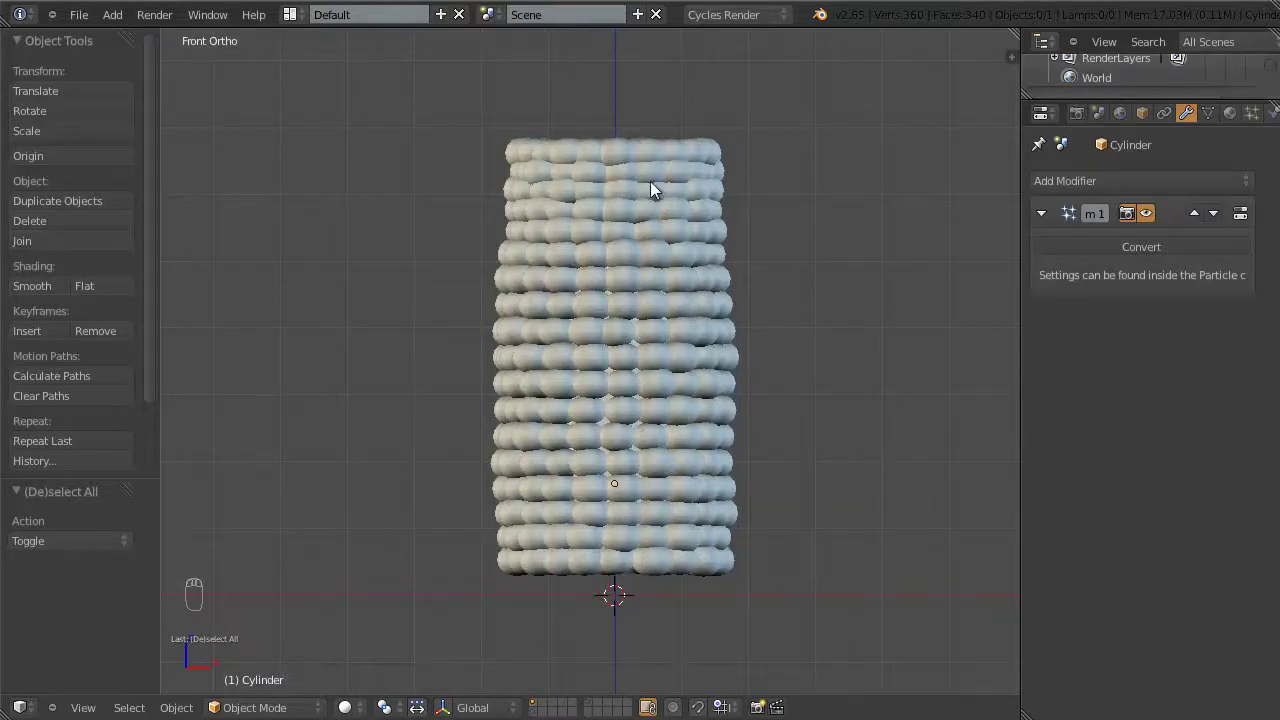
# Step: Re-enter Edit Mode on the cylinder in wireframe and clear all selected vertex rings
pyautogui.press('Tab')
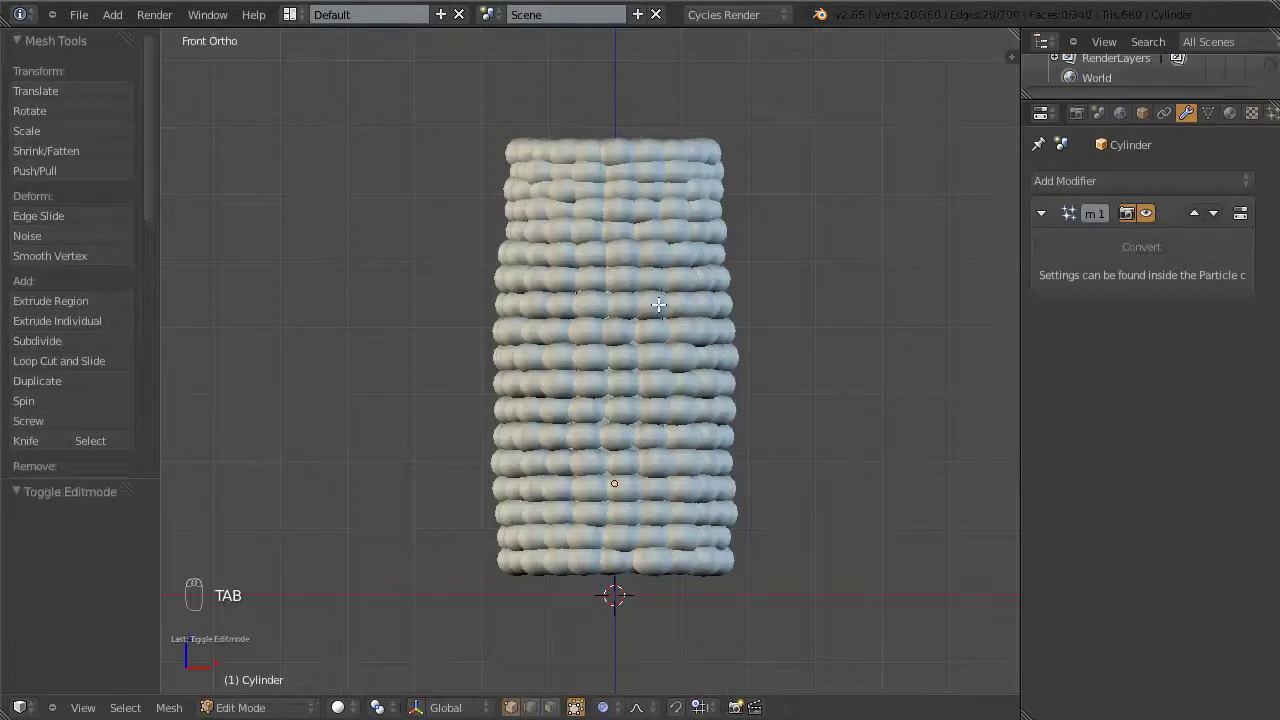
pyautogui.press('z')
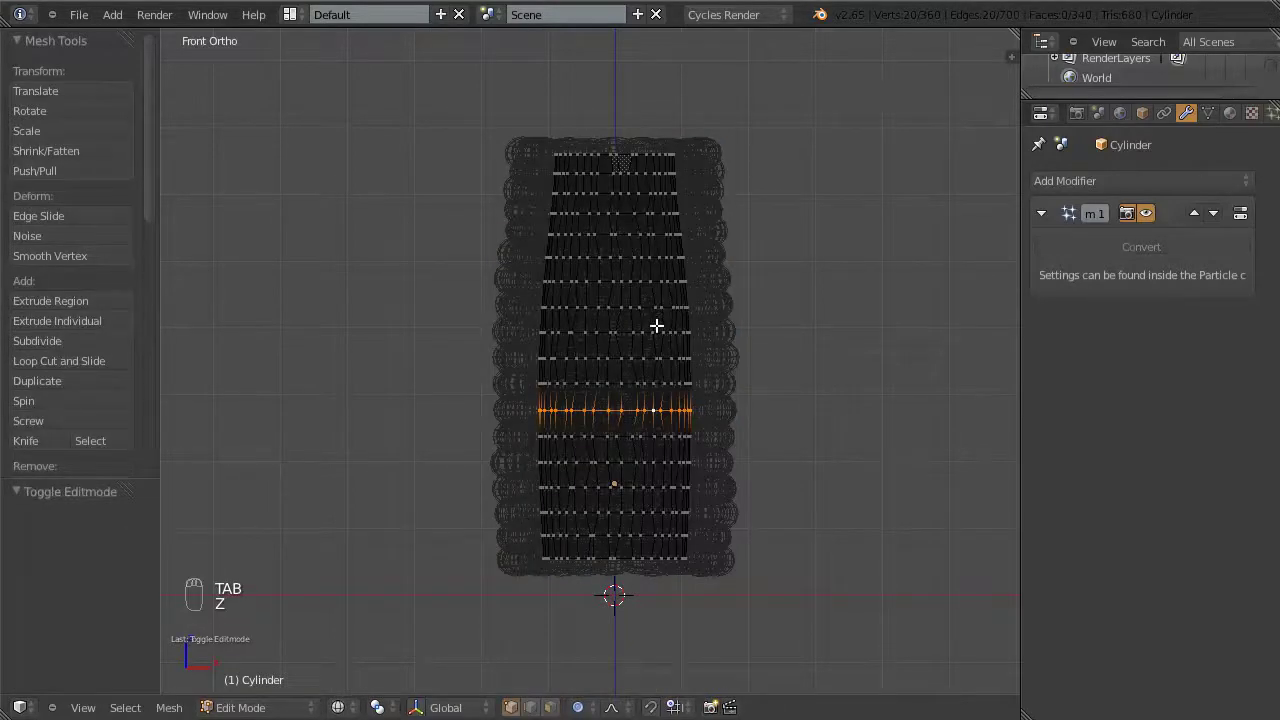
pyautogui.press('b')
pyautogui.moveTo(682, 164); pyautogui.dragTo(503, 126)
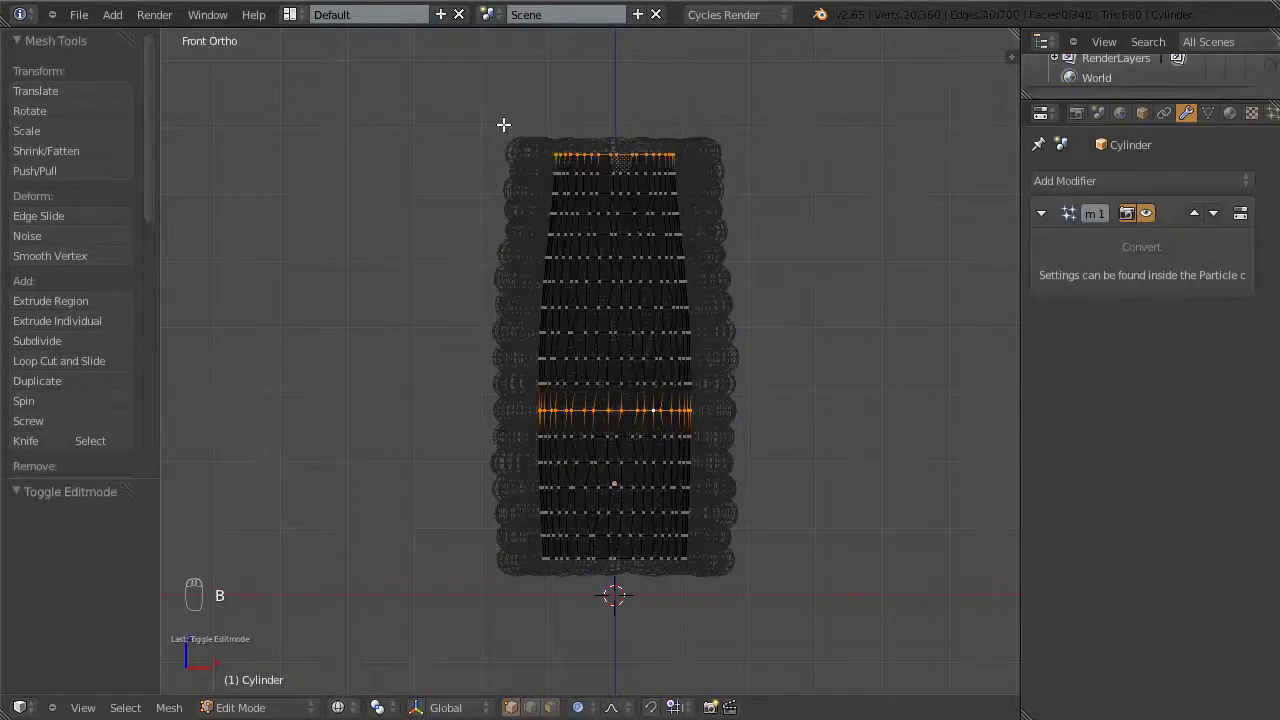
pyautogui.press('a')
pyautogui.keyDown('shift'); pyautogui.moveTo(729, 326); pyautogui.dragTo(708, 383, button='middle'); pyautogui.keyUp('shift')
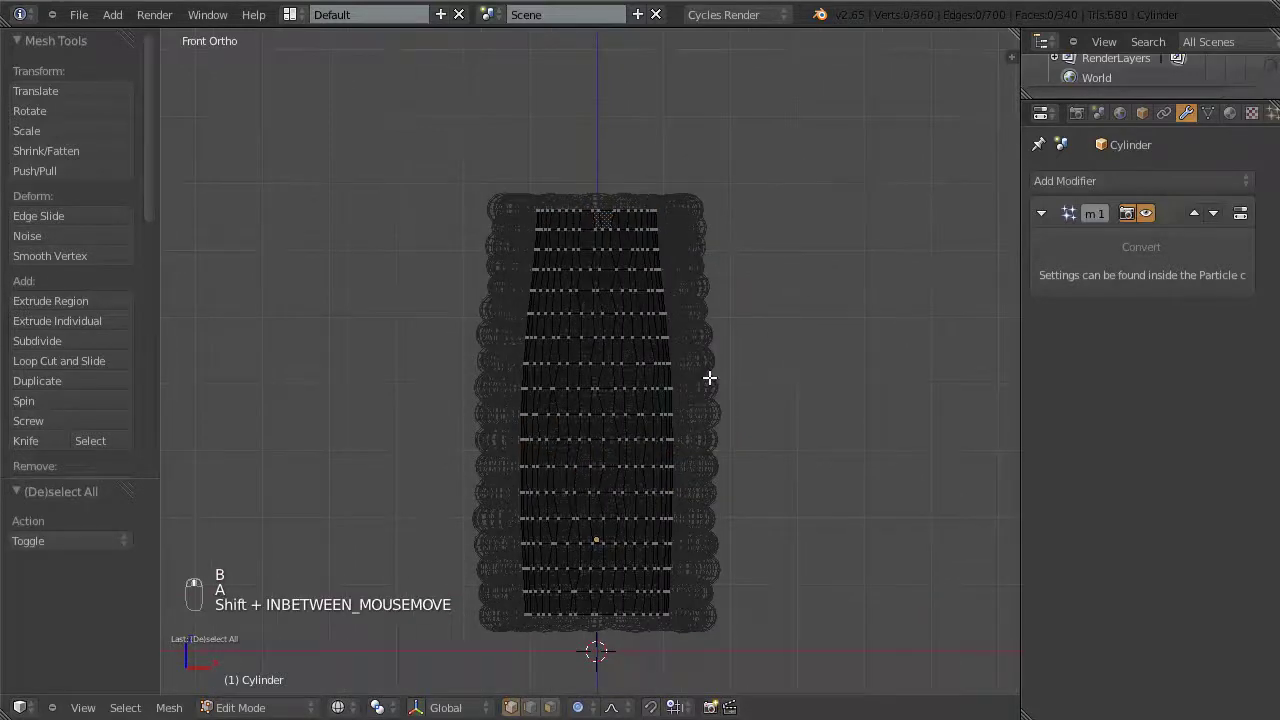
pyautogui.scroll(2, 578, 270)
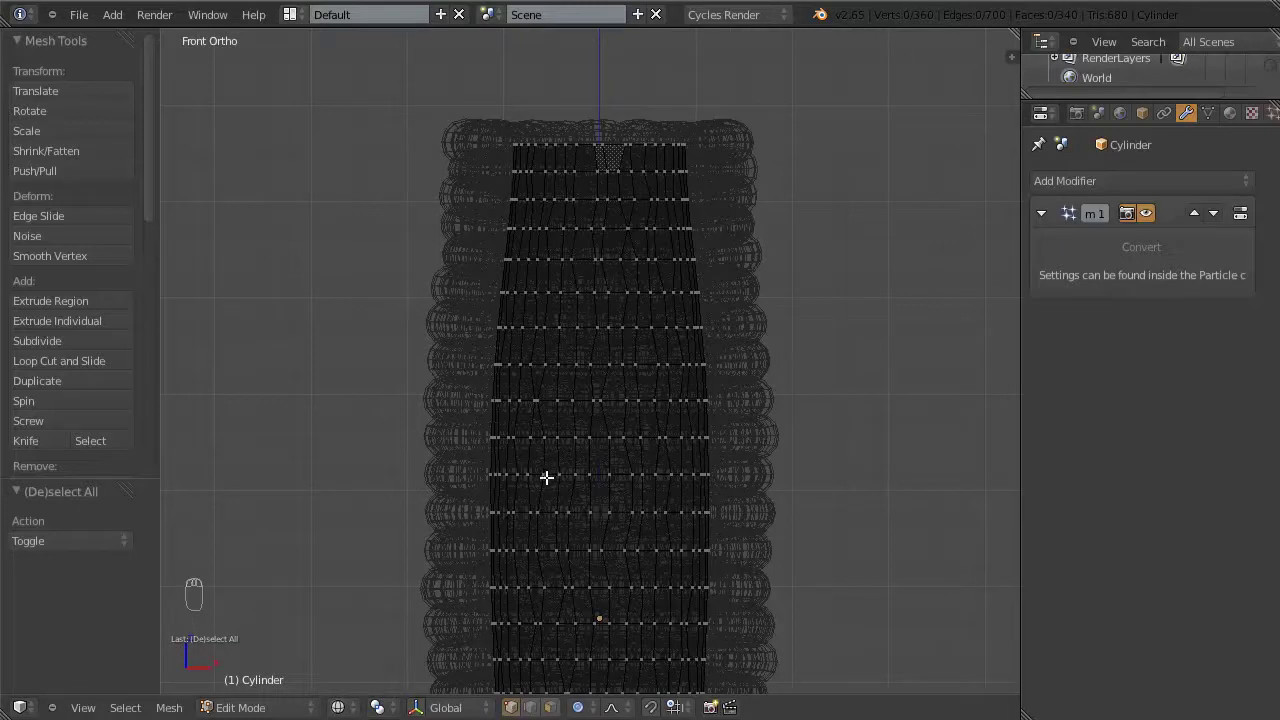
# Step: Select only the cylinder's top ring of vertices
pyautogui.press('b')
pyautogui.moveTo(708, 158); pyautogui.dragTo(446, 109)
pyautogui.keyDown('shift'); pyautogui.moveTo(780, 309); pyautogui.dragTo(733, 308, button='middle'); pyautogui.keyUp('shift')
pyautogui.scroll(-2, 663, 234)
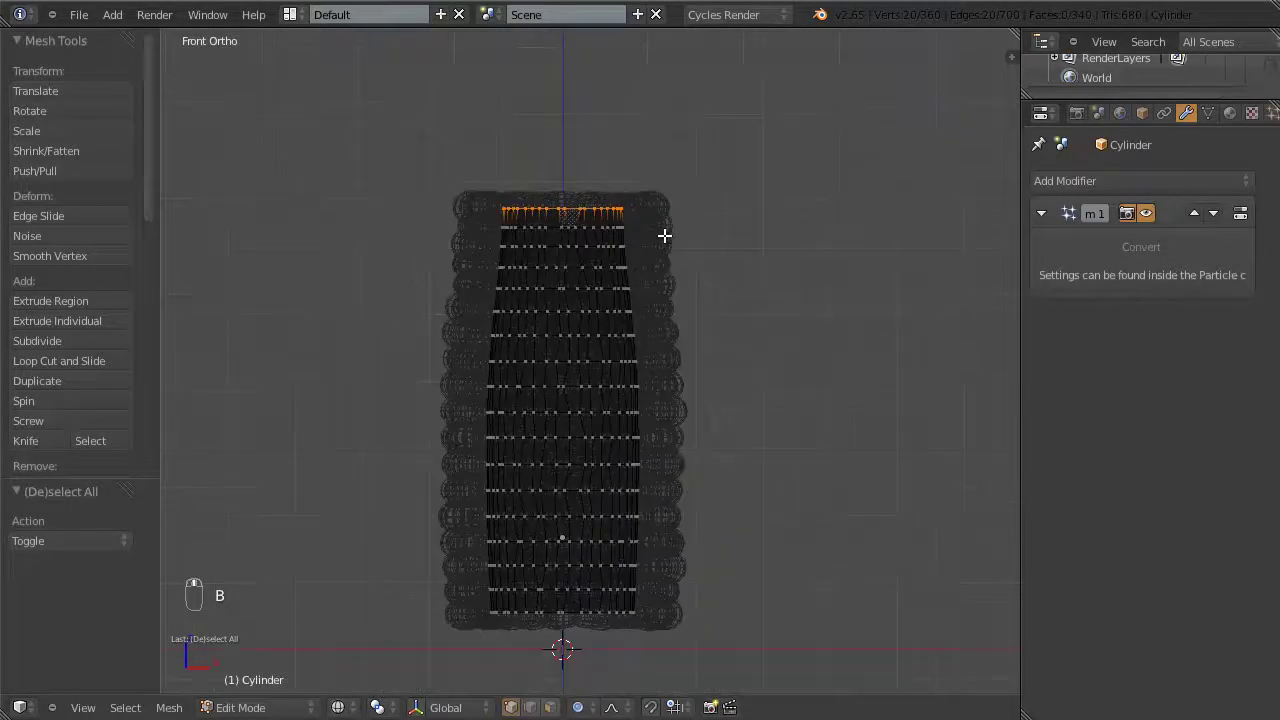
# Step: Raise the cylinder's top vertex ring about 0.434 along Z with a proportional size of about 1.33
pyautogui.press('g')
pyautogui.press('z')
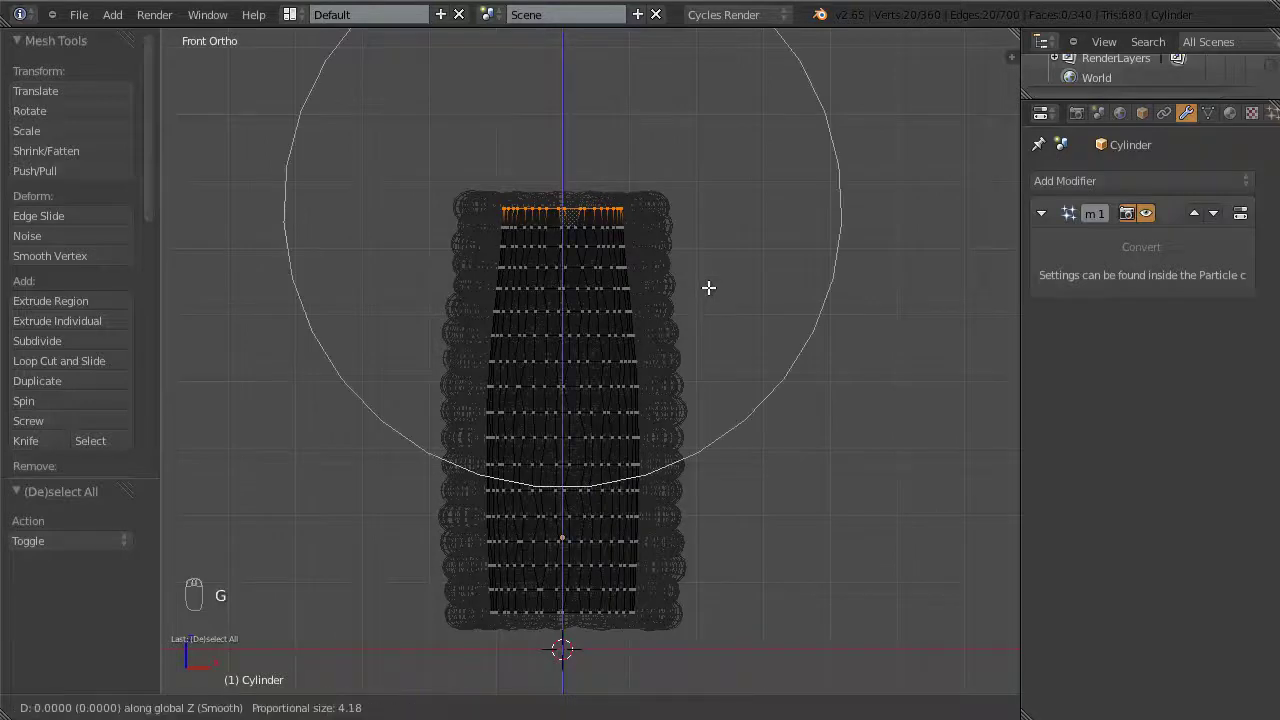
pyautogui.scroll(8, 708, 283)
pyautogui.scroll(3, 708, 276)
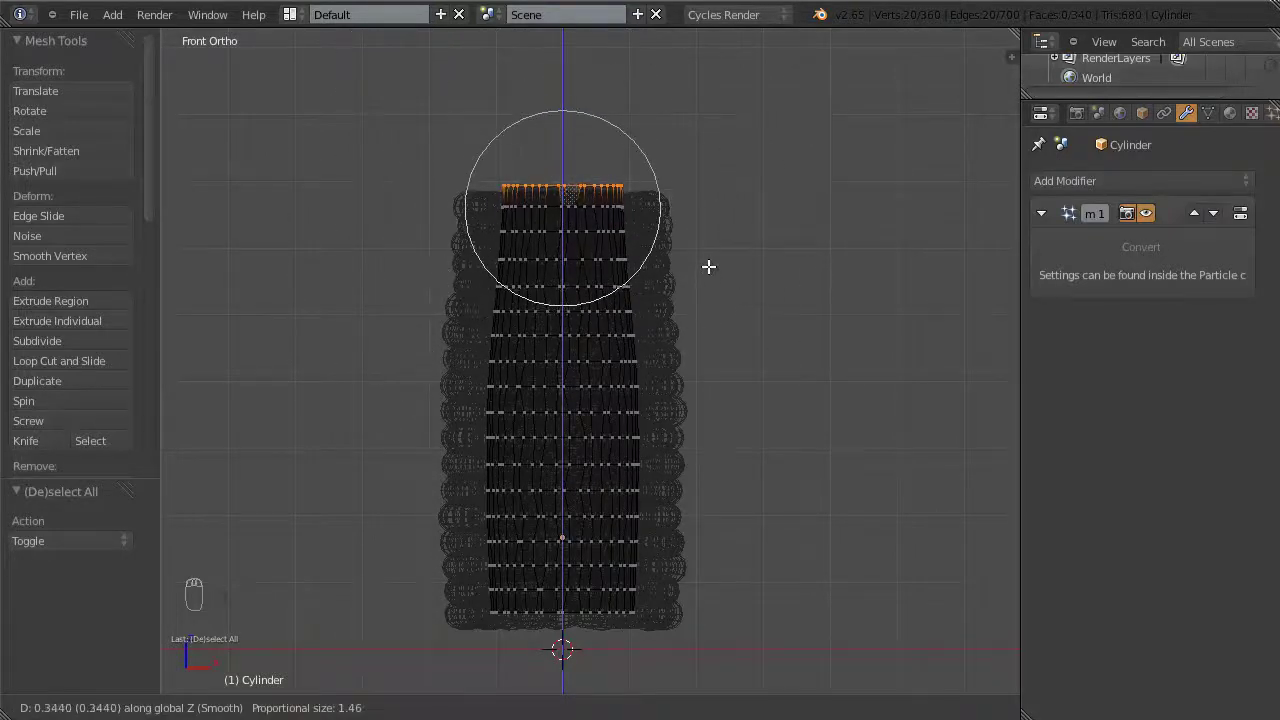
pyautogui.scroll(1, 708, 266)
pyautogui.scroll(-1, 708, 265)
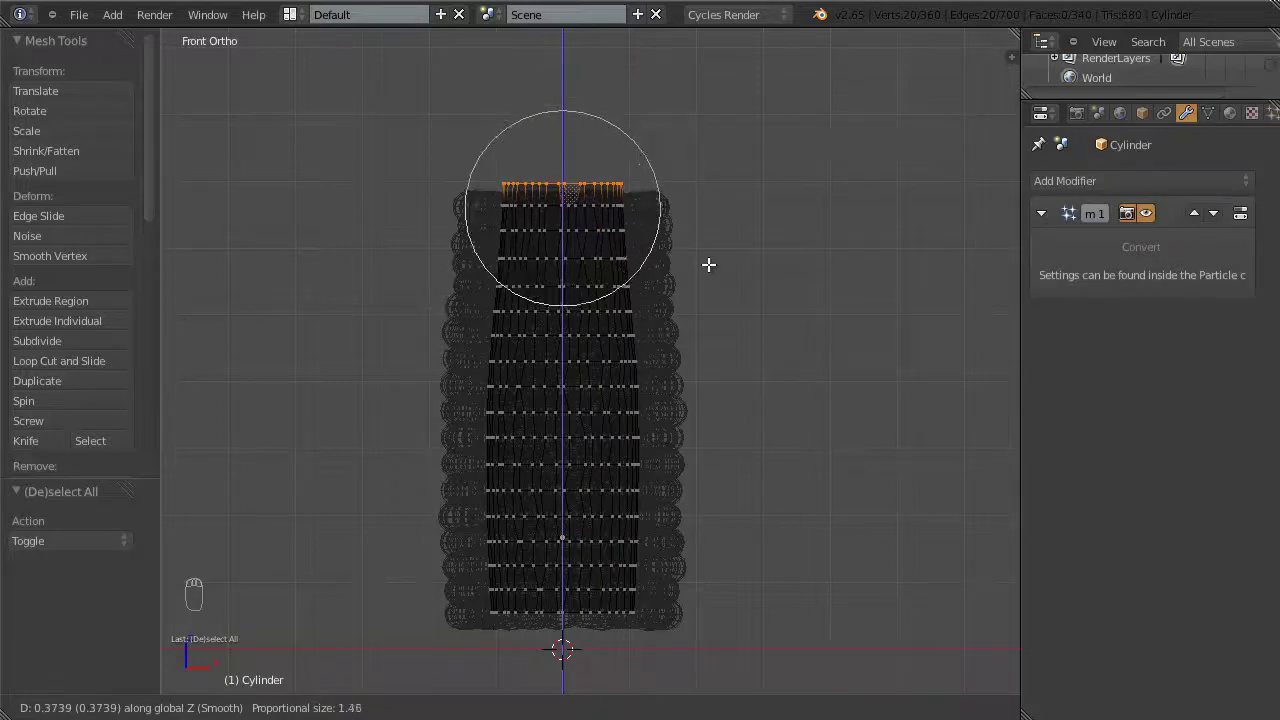
pyautogui.scroll(1, 708, 262)
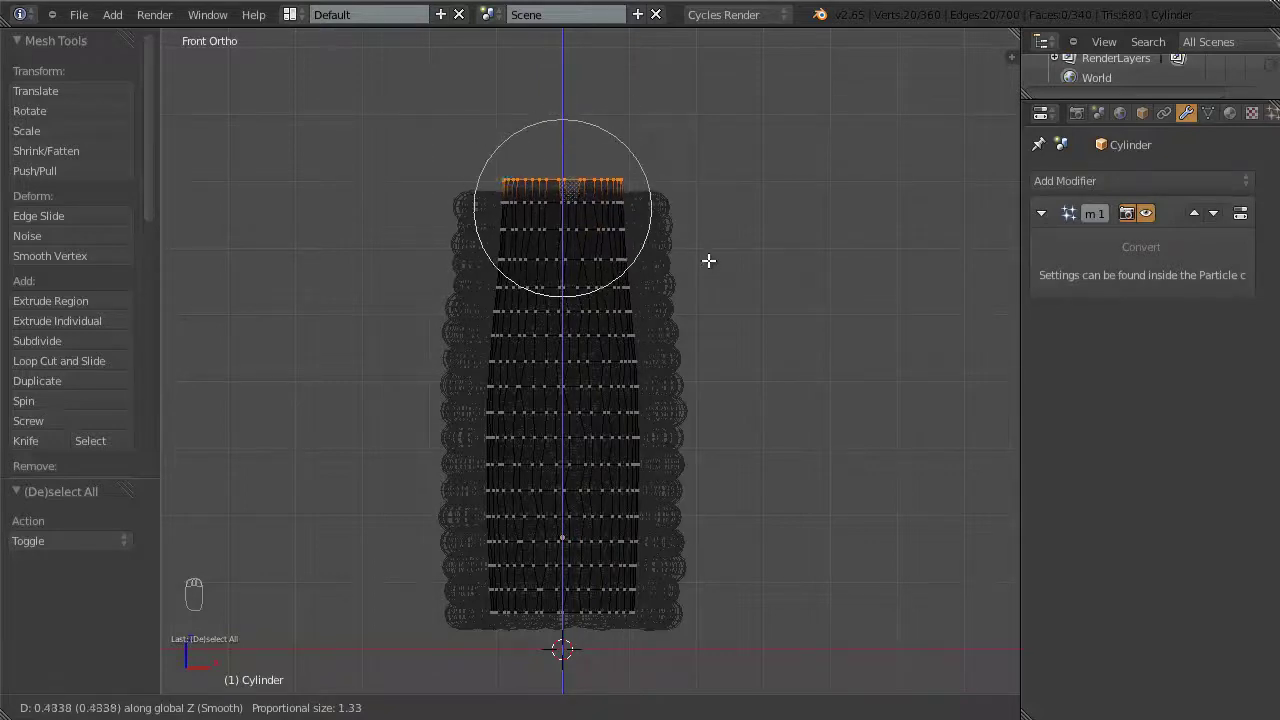
pyautogui.click(708, 260)
# Step: Raise the top vertex ring about another 0.12 along Z with a smaller proportional size of about 0.42
pyautogui.press('b')
pyautogui.moveTo(646, 189); pyautogui.dragTo(486, 157)
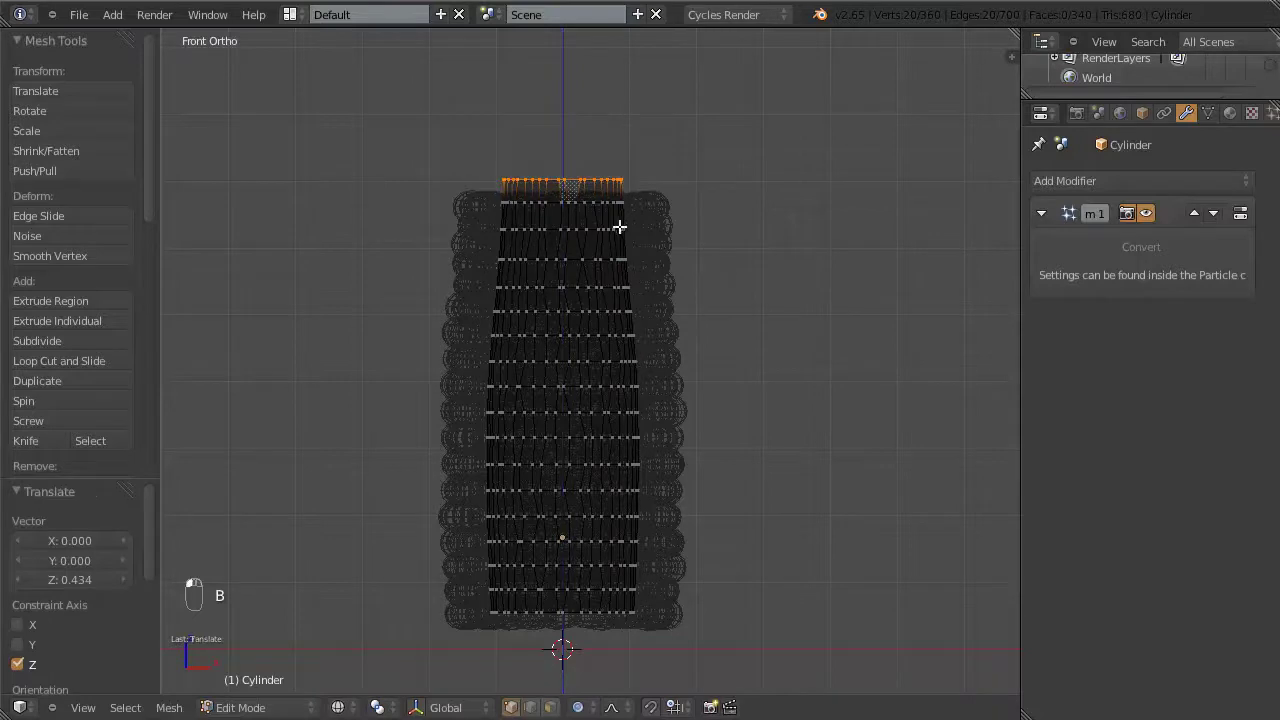
pyautogui.press('g')
pyautogui.press('z')
pyautogui.scroll(10, 620, 224)
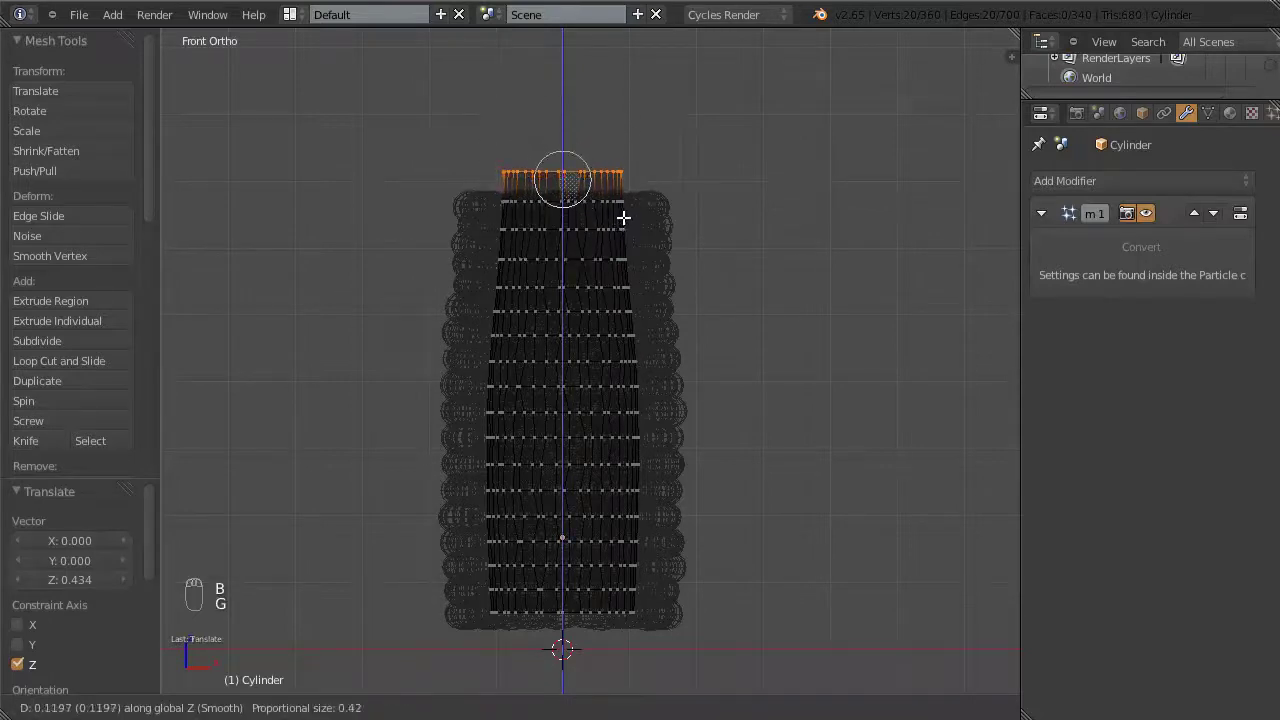
pyautogui.click(623, 217)
# Step: Return to Object Mode in solid shading and examine the spacing of the upper rings of instanced objects
pyautogui.press('Tab')
pyautogui.press('z')
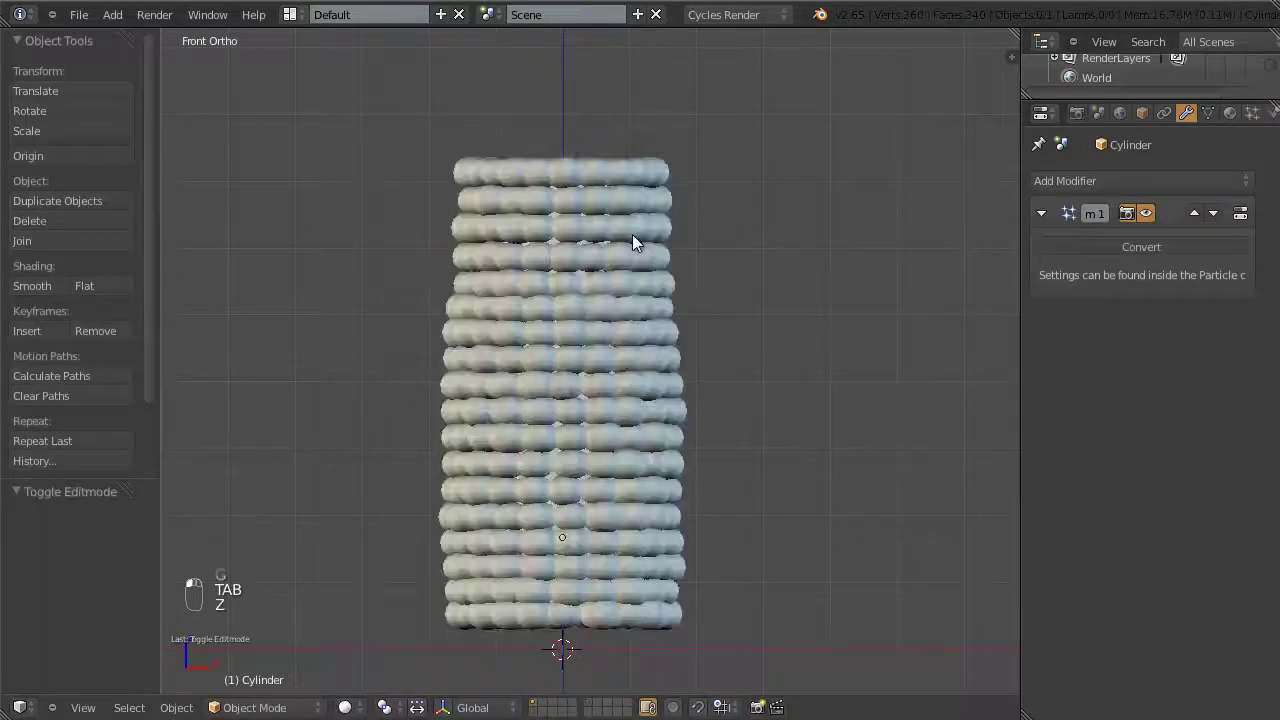
pyautogui.moveTo(606, 413); pyautogui.dragTo(686, 327, button='middle')
pyautogui.scroll(2, 685, 325)
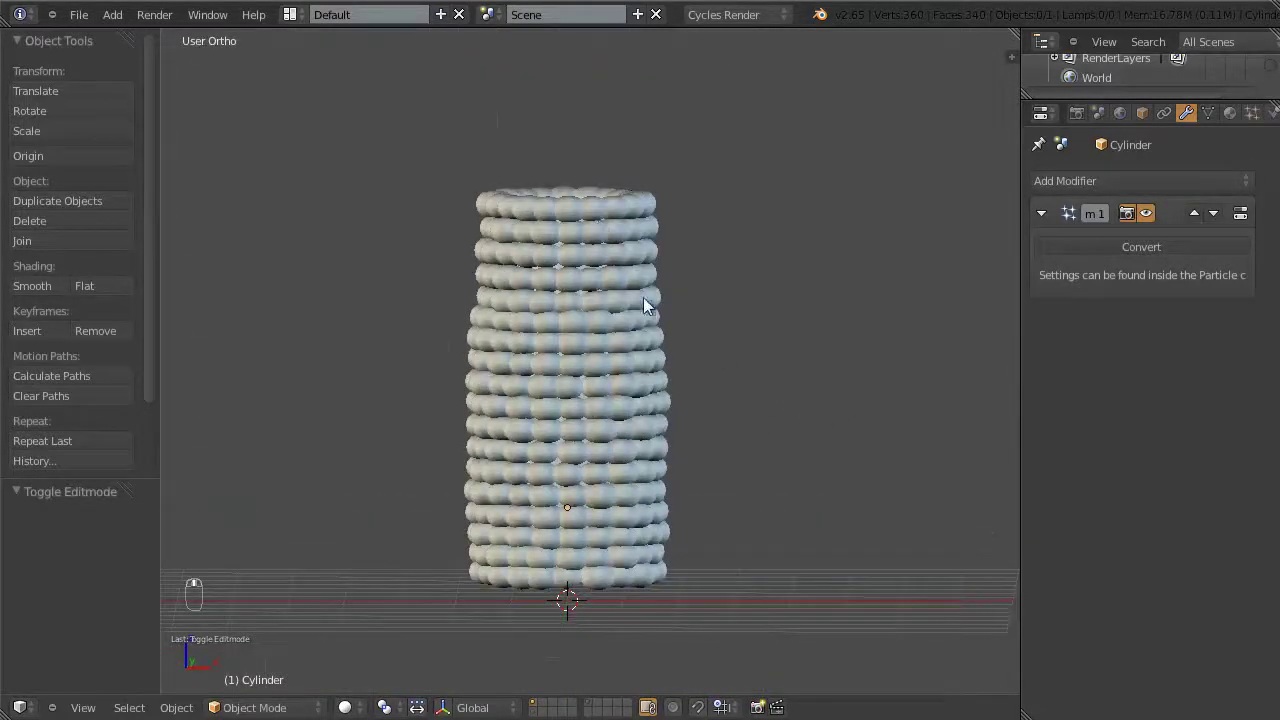
# Step: In wireframe Edit Mode, scale the third vertex ring from the cylinder's top to about 1.14 with a proportional size of about 2.85
pyautogui.press('Tab')
pyautogui.press('z')
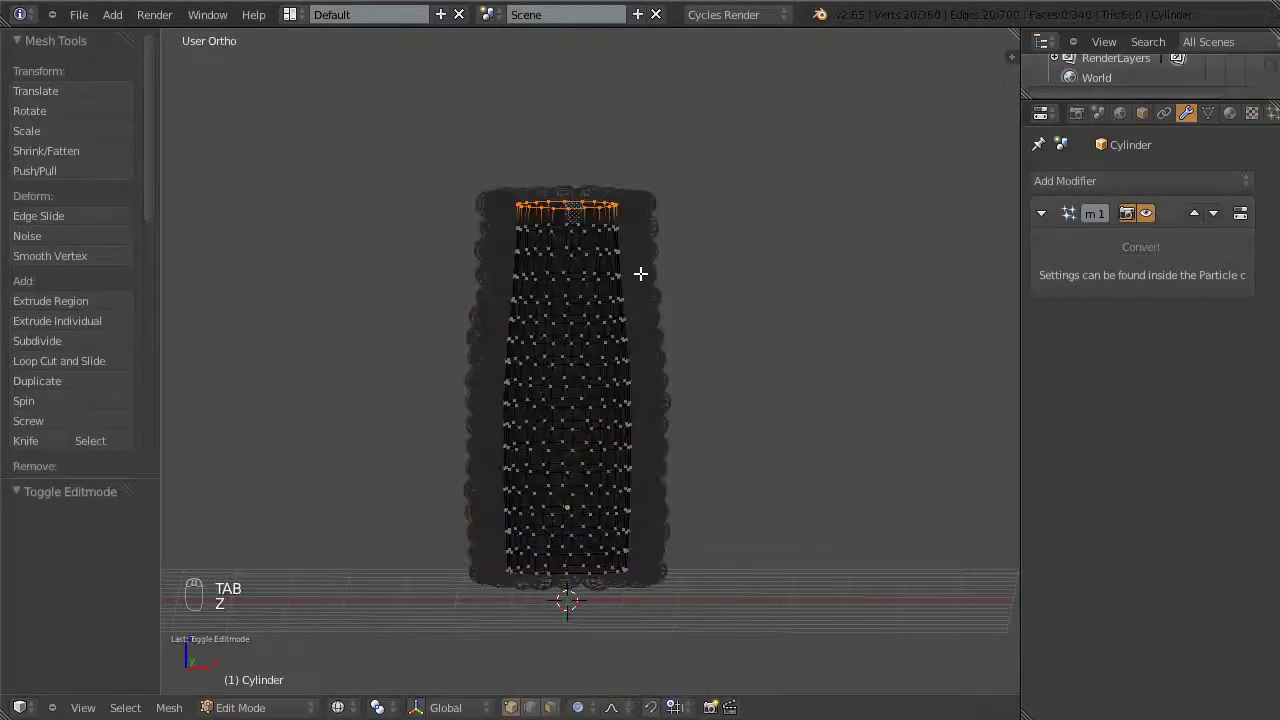
pyautogui.press('KP_1')
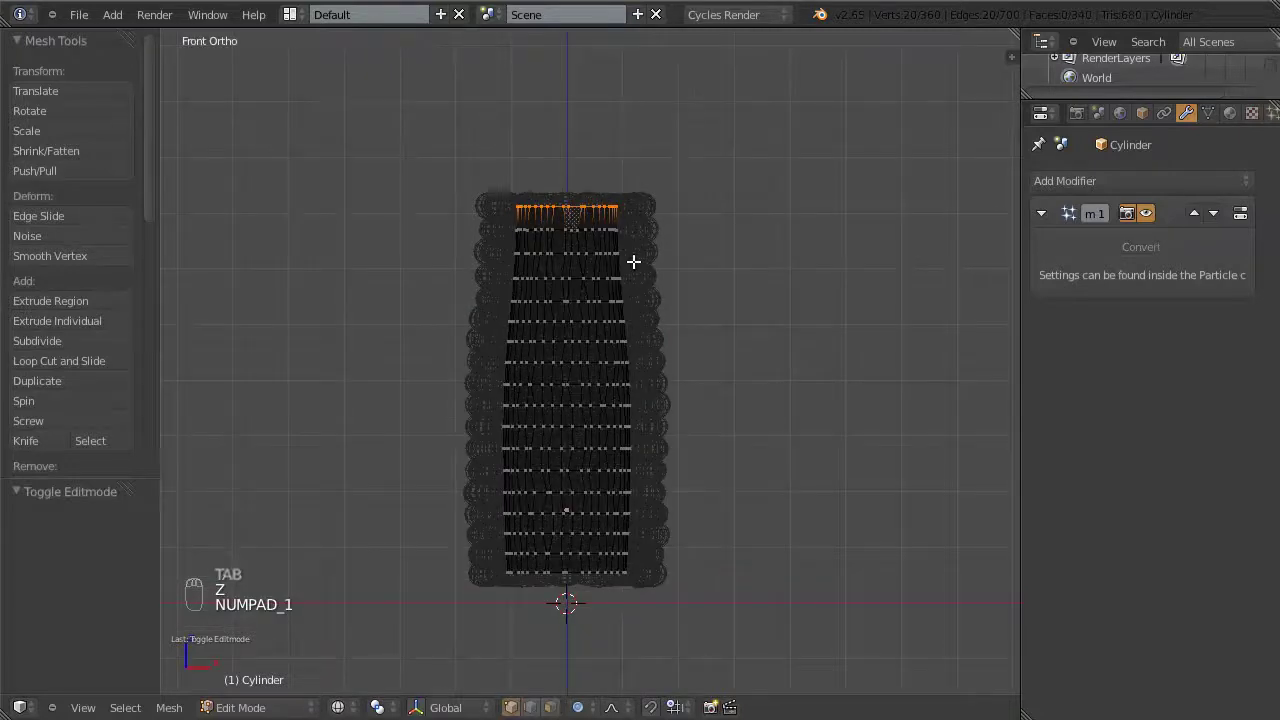
pyautogui.press('a')
pyautogui.press('a')
pyautogui.press('b')
pyautogui.moveTo(450, 242); pyautogui.dragTo(638, 266)
pyautogui.press('s')
pyautogui.scroll(-20, 621, 264)
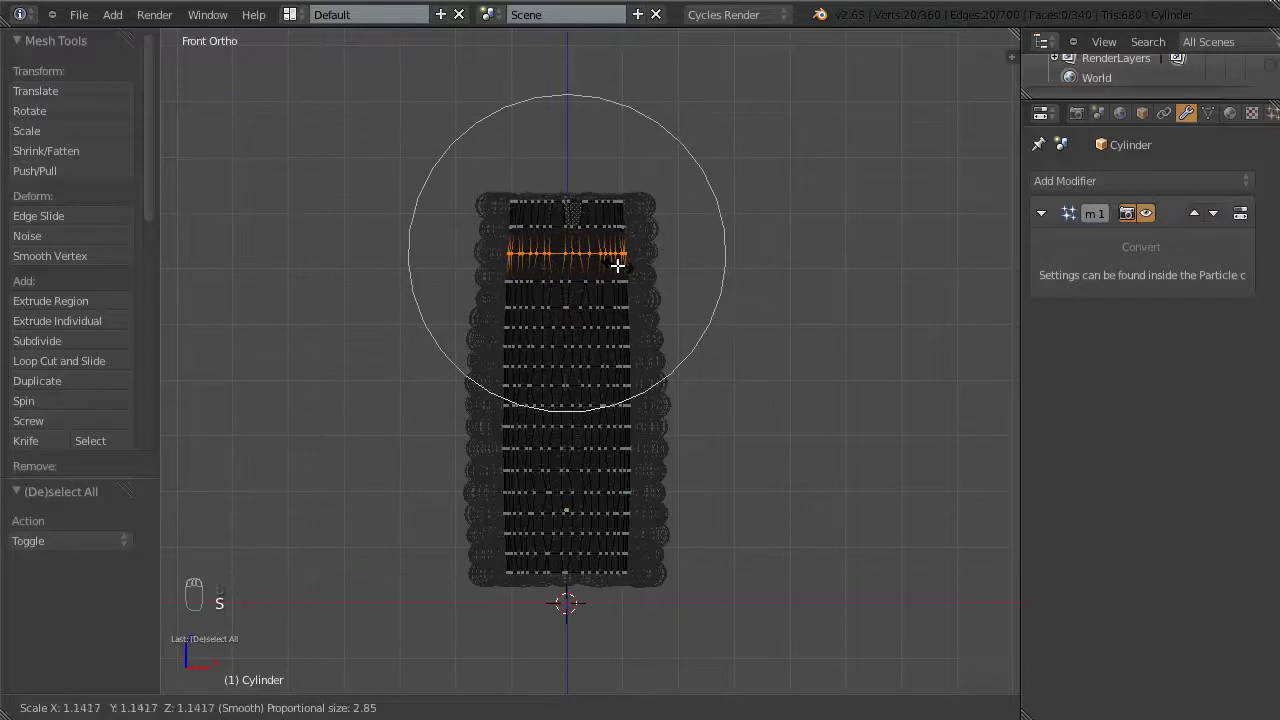
pyautogui.click(621, 265)
pyautogui.press('Tab')
pyautogui.press('z')
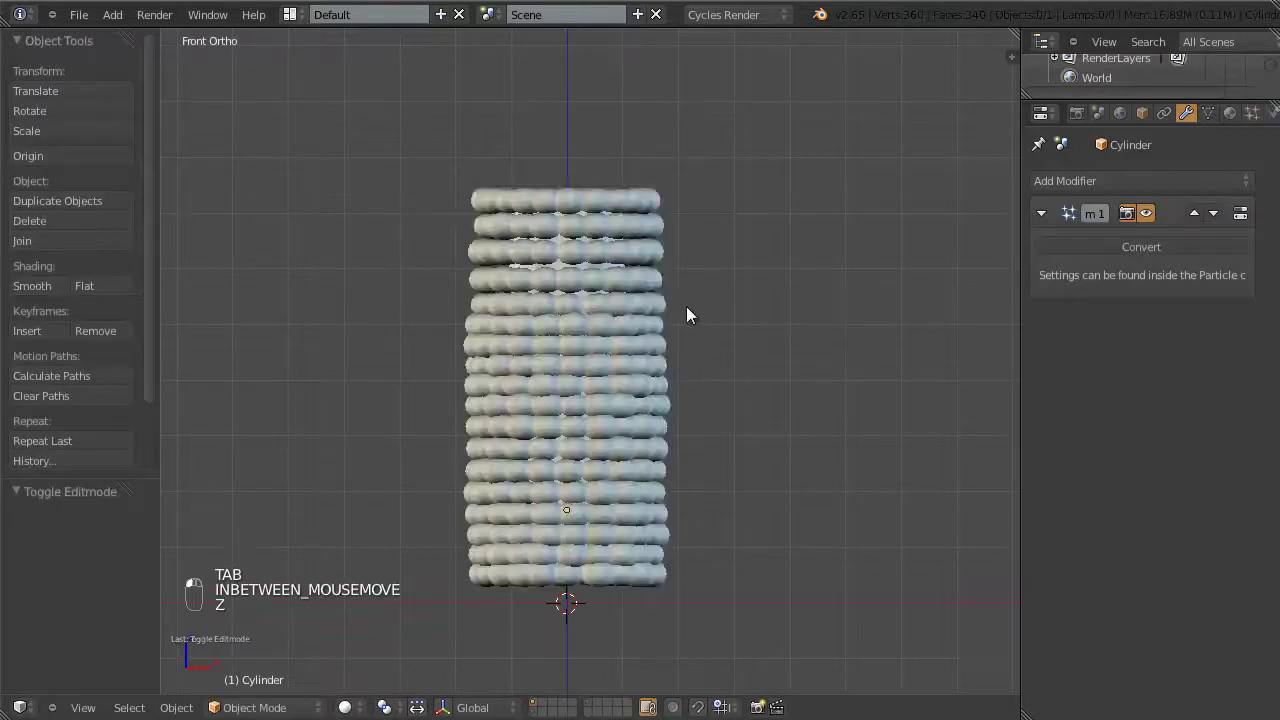
# Step: Select only the cylinder's top vertex ring in Edit Mode and lower it about 0.27 along Z with a proportional size of about 2.36
pyautogui.press('Tab')
pyautogui.press('a')
pyautogui.press('a')
pyautogui.press('z')
pyautogui.press('b')
pyautogui.moveTo(480, 194); pyautogui.dragTo(826, 210)
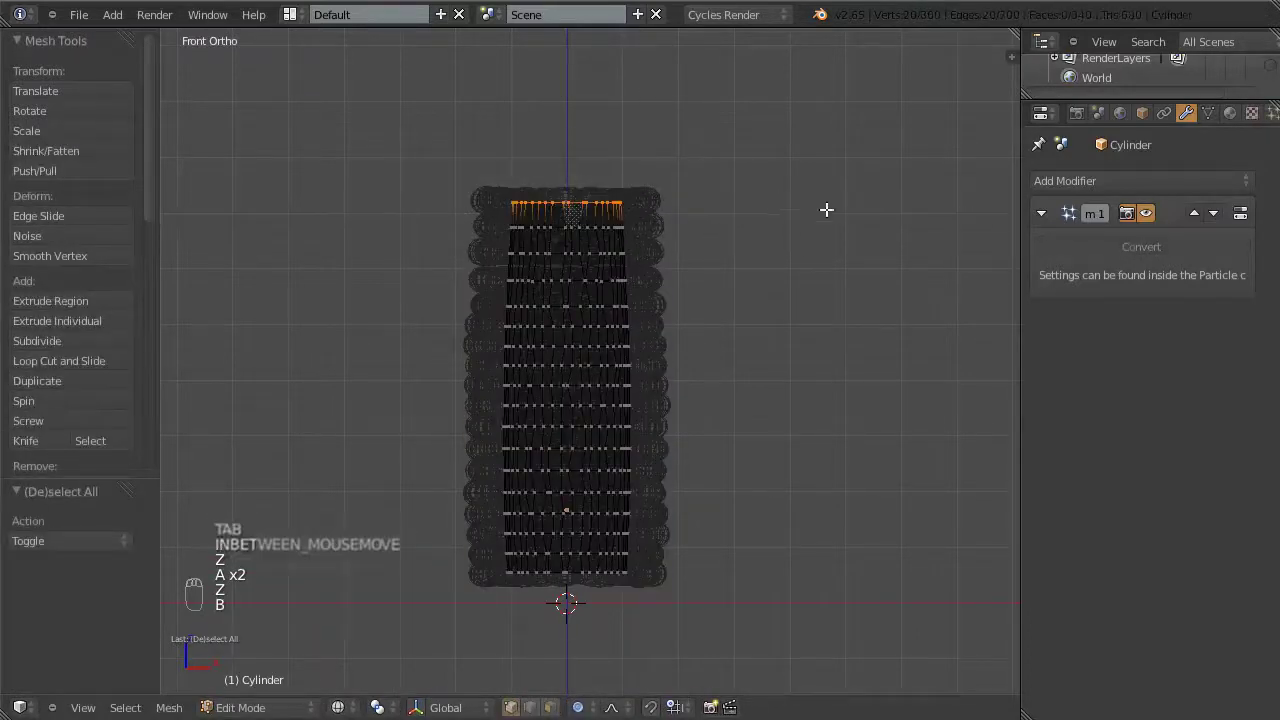
pyautogui.press('g')
pyautogui.scroll(2, 826, 222)
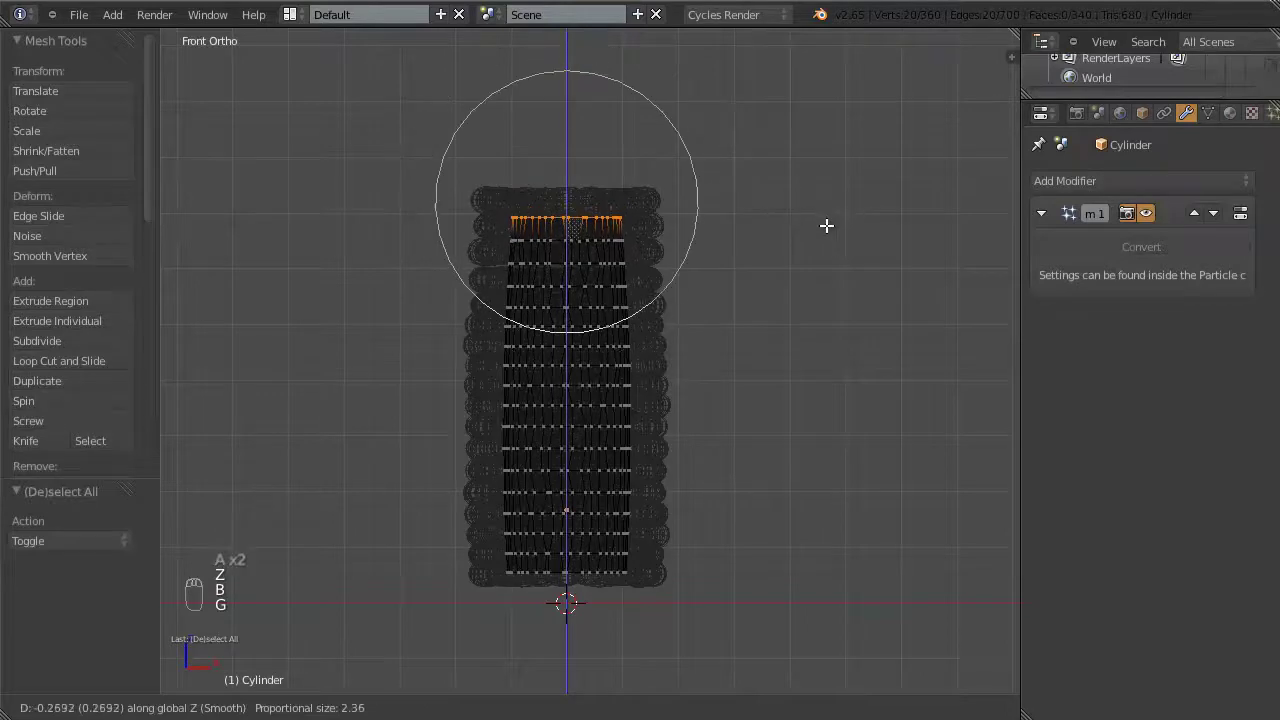
pyautogui.click(826, 229)
# Step: Go back to solid-shaded Object Mode and inspect the cylinder's overall profile from the side
pyautogui.press('Tab')
pyautogui.press('z')
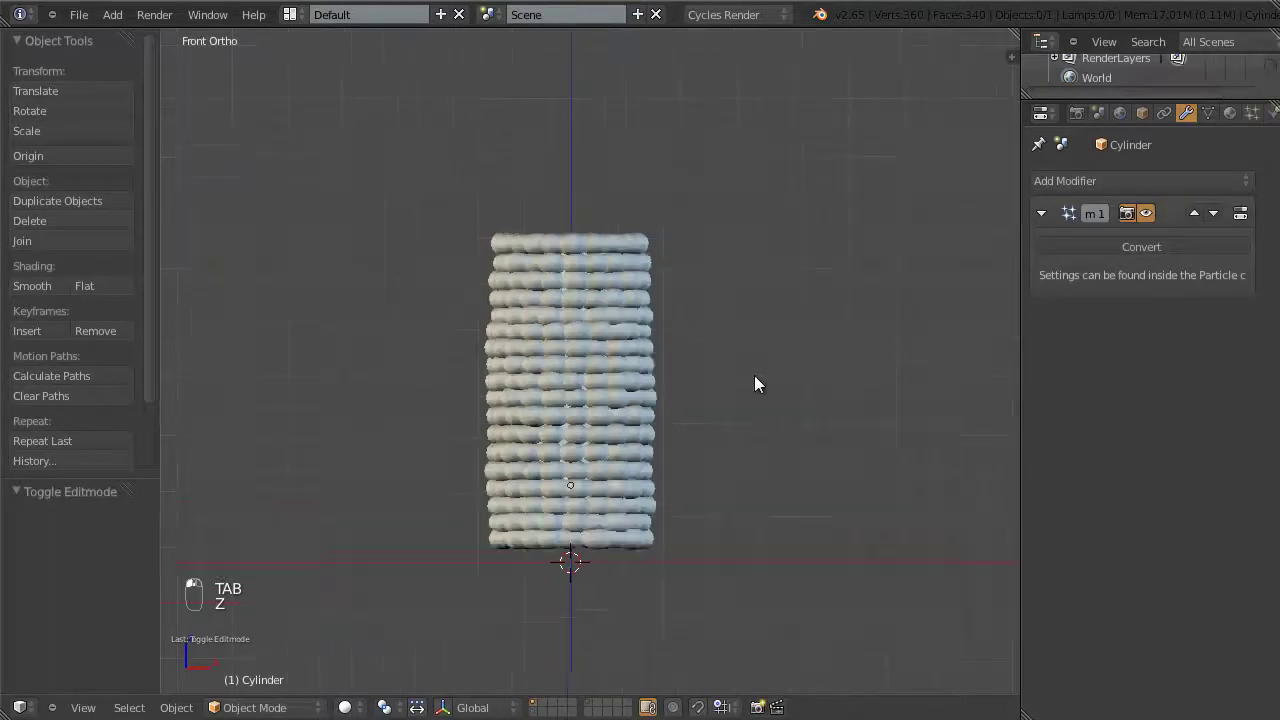
pyautogui.moveTo(754, 384); pyautogui.dragTo(543, 386, button='middle')
pyautogui.scroll(2, 543, 386)
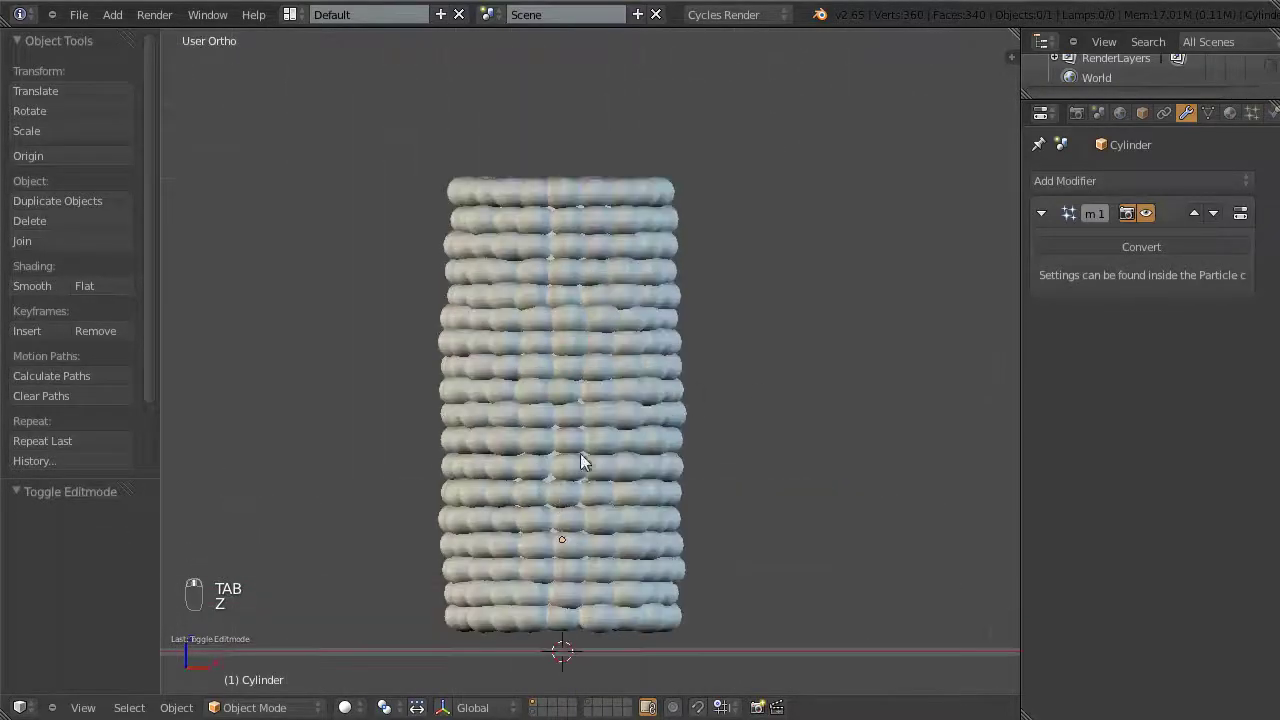
# Step: Set the size of the cylinder's hair particles to 0.122
pyautogui.click(1252, 113)
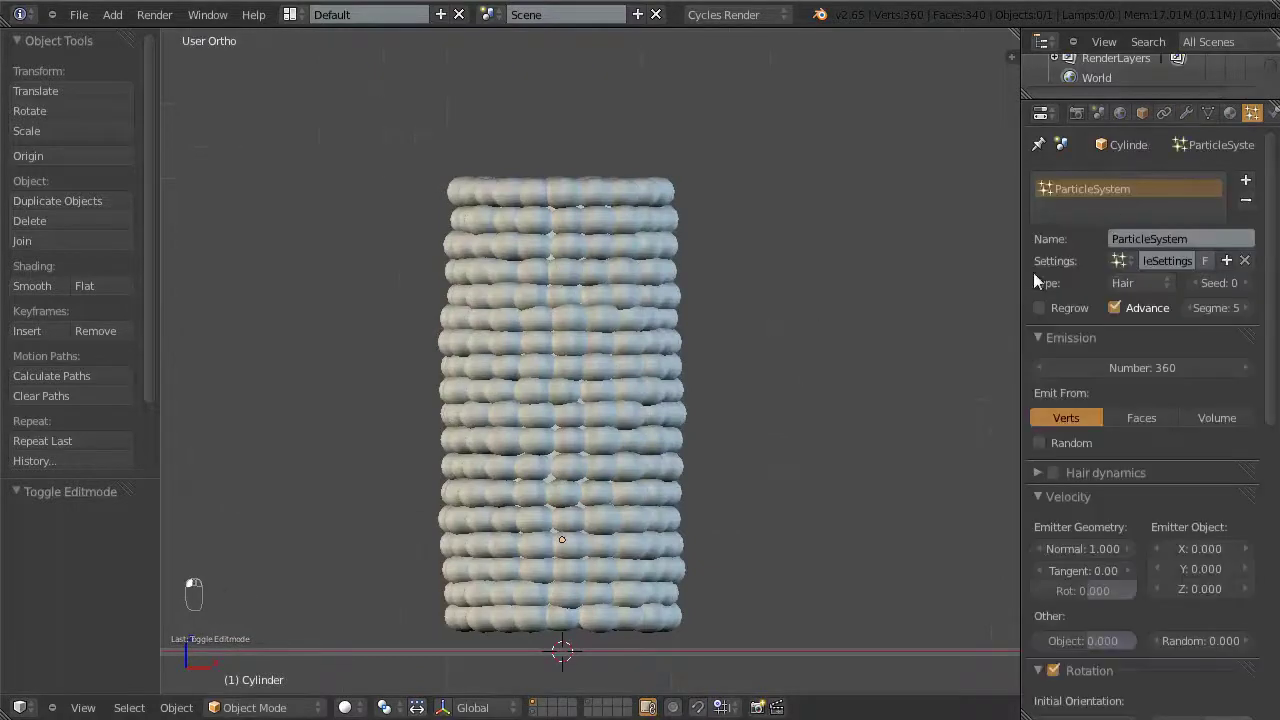
pyautogui.scroll(-10, 1151, 492)
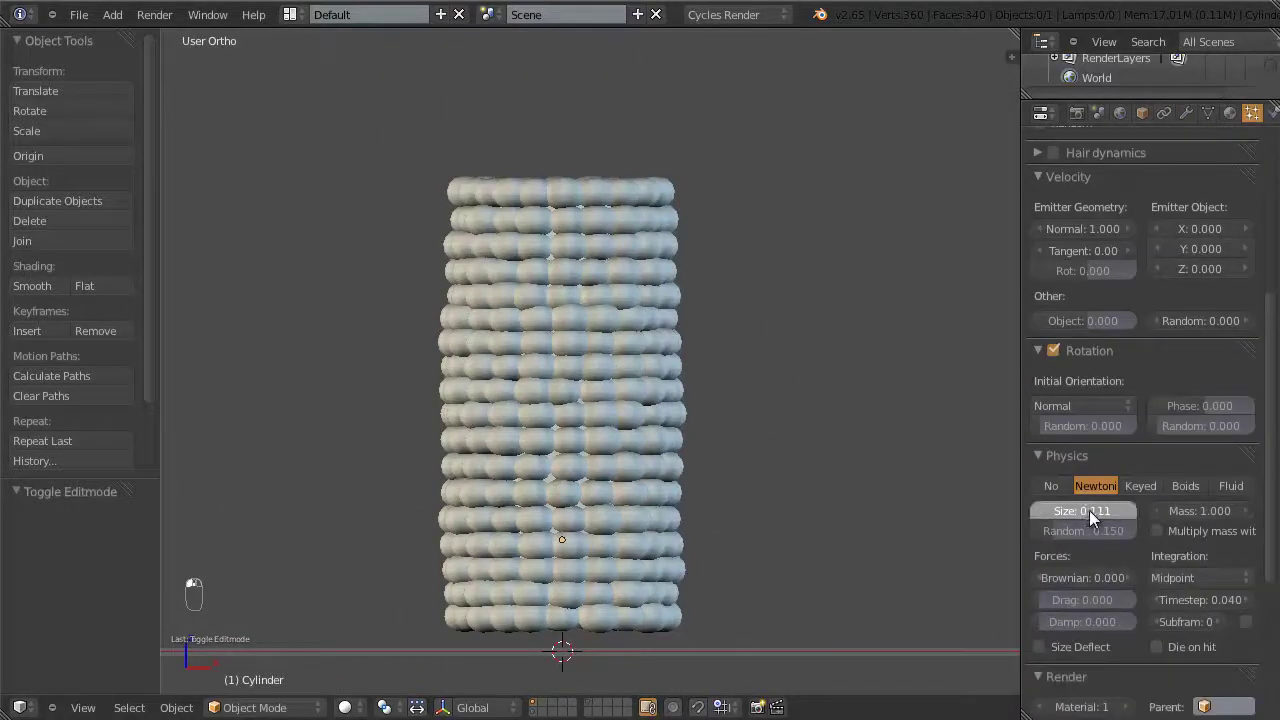
pyautogui.moveTo(1093, 510); pyautogui.dragTo(1110, 515)
# Step: Examine the particle-covered cylinder from the front and from raised angles to check how the rows of kernels look
pyautogui.moveTo(663, 414); pyautogui.dragTo(630, 411, button='middle')
pyautogui.scroll(-3, 858, 424)
pyautogui.press('a')
pyautogui.press('a')
pyautogui.press('KP_1')
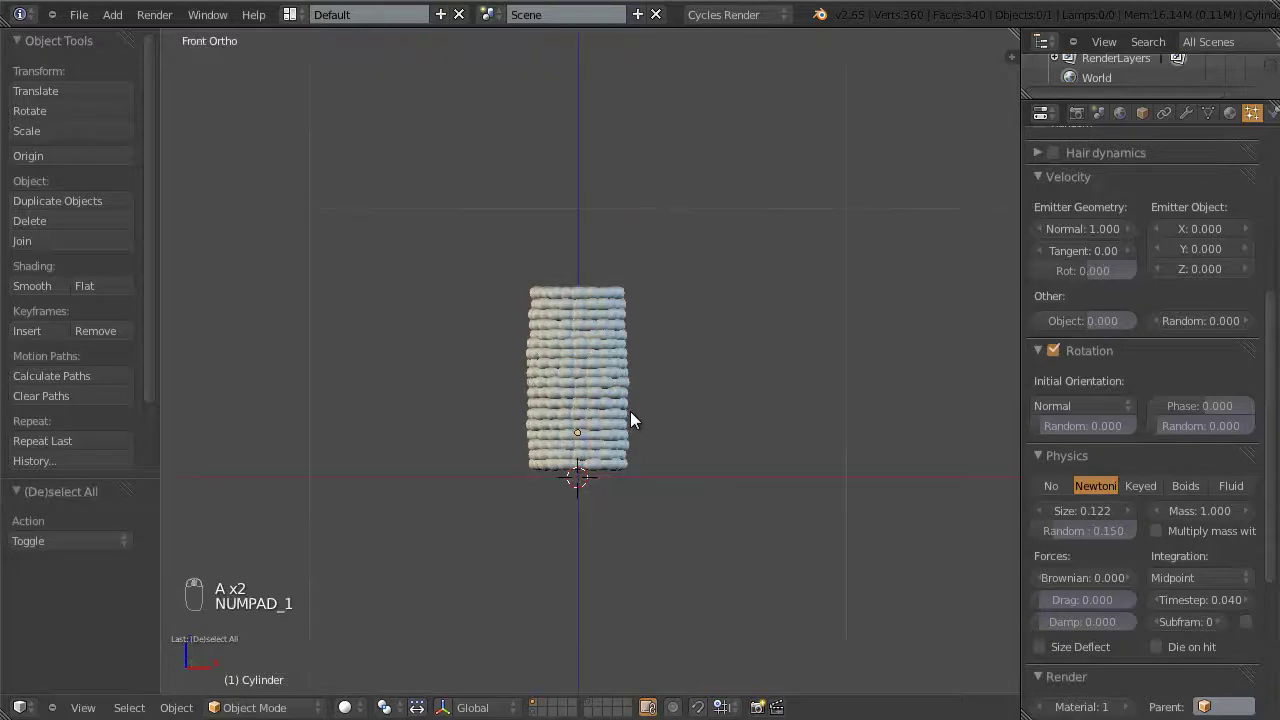
pyautogui.scroll(2, 641, 398)
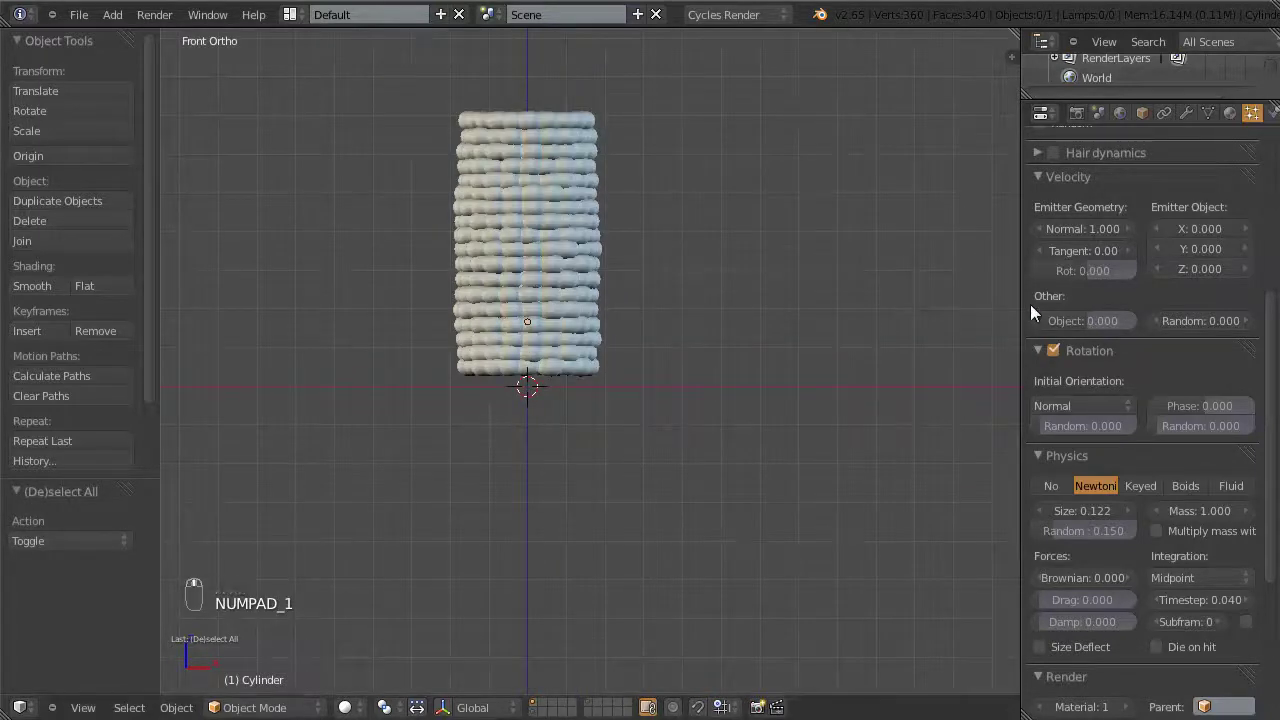
pyautogui.moveTo(1020, 298); pyautogui.dragTo(1109, 298)
pyautogui.keyDown('shift'); pyautogui.moveTo(737, 322); pyautogui.dragTo(735, 424, button='middle'); pyautogui.keyUp('shift')
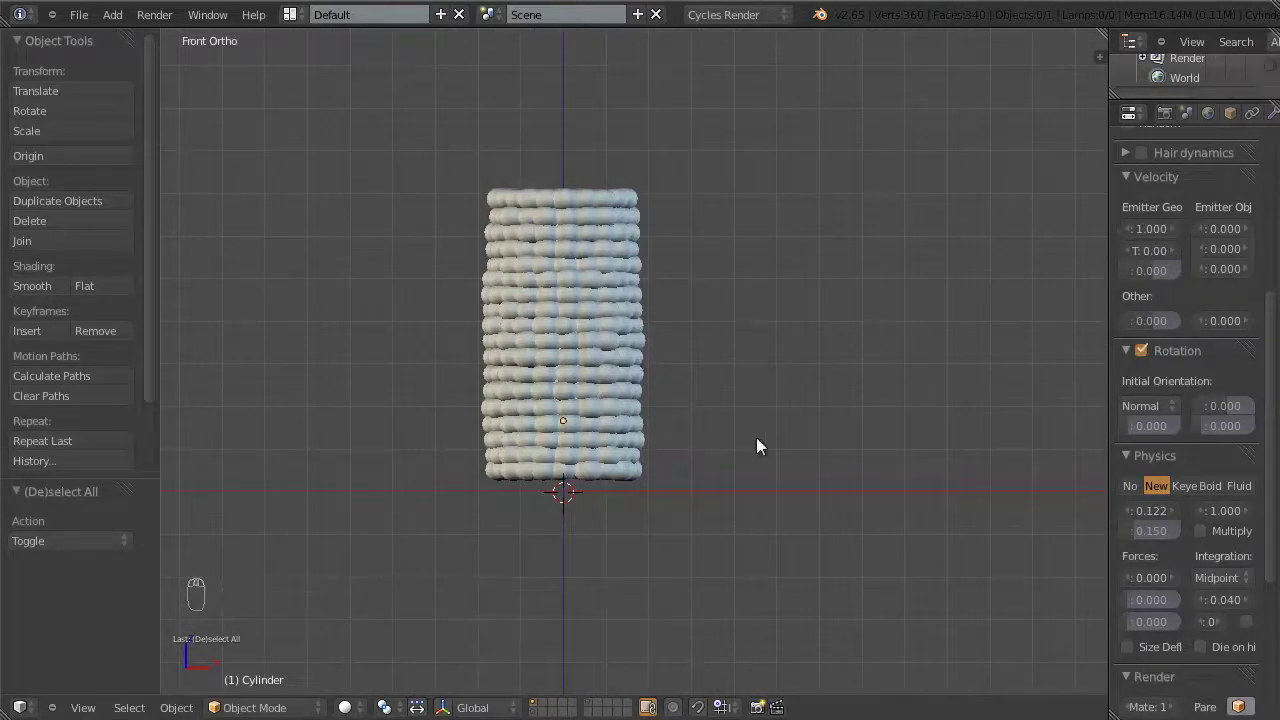
pyautogui.scroll(-2, 682, 420)
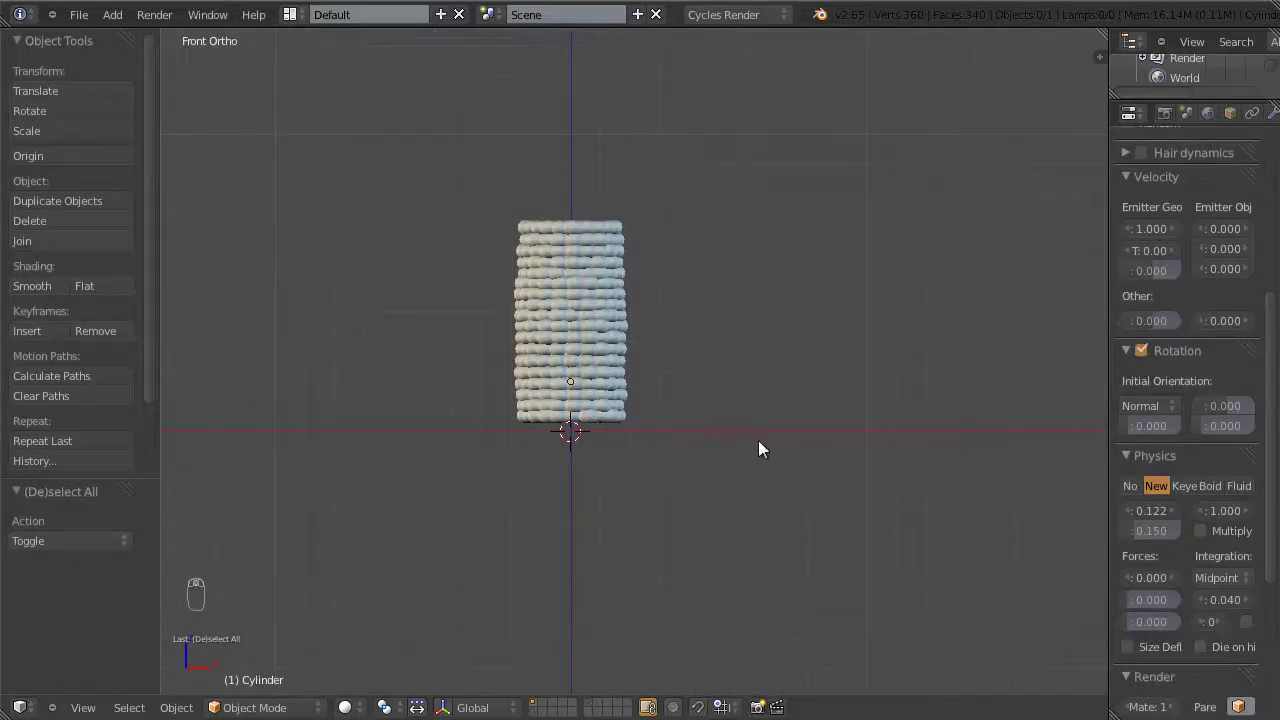
pyautogui.moveTo(753, 371); pyautogui.dragTo(430, 402, button='middle')
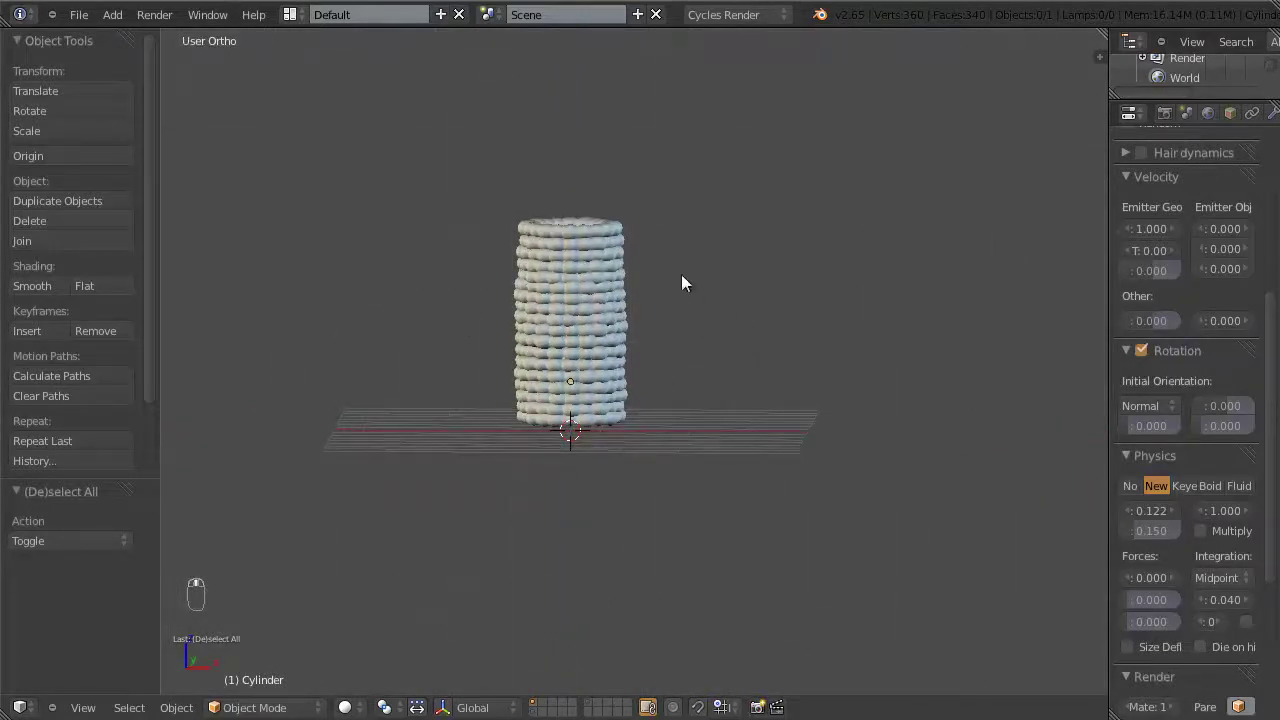
pyautogui.scroll(1, 561, 421)
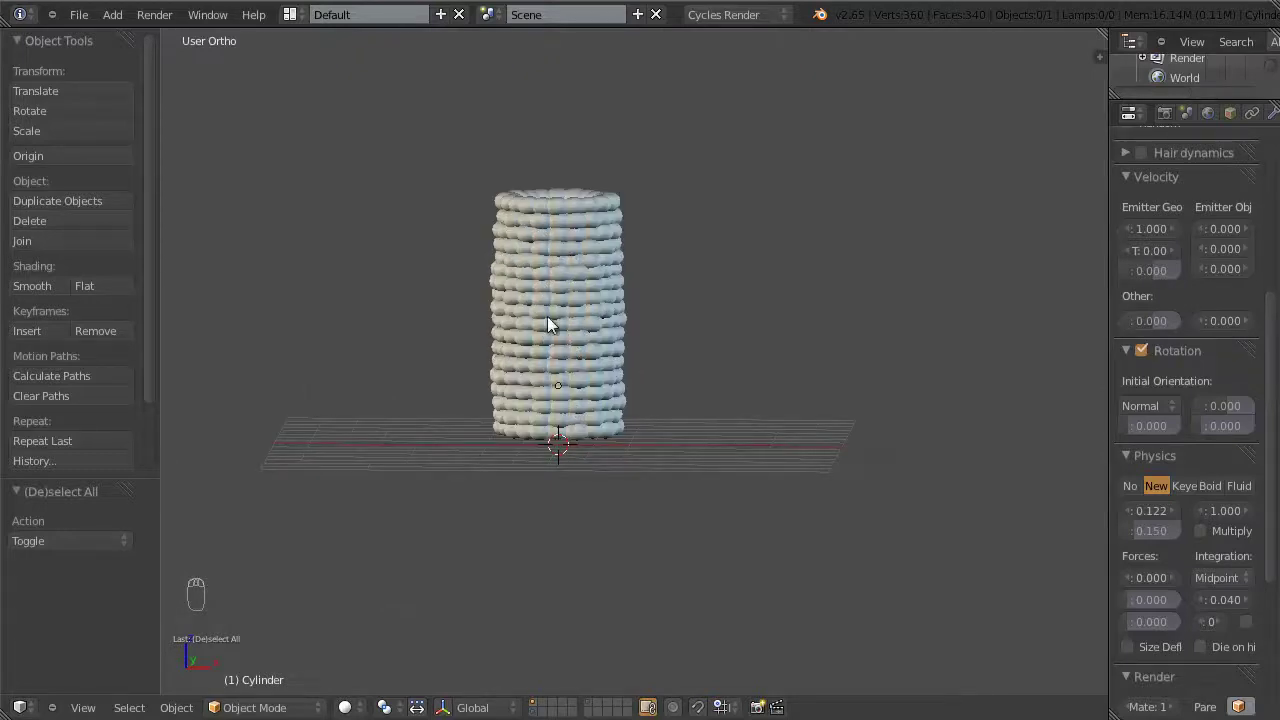
pyautogui.keyDown('shift'); pyautogui.moveTo(710, 368); pyautogui.dragTo(690, 406, button='middle'); pyautogui.keyUp('shift')
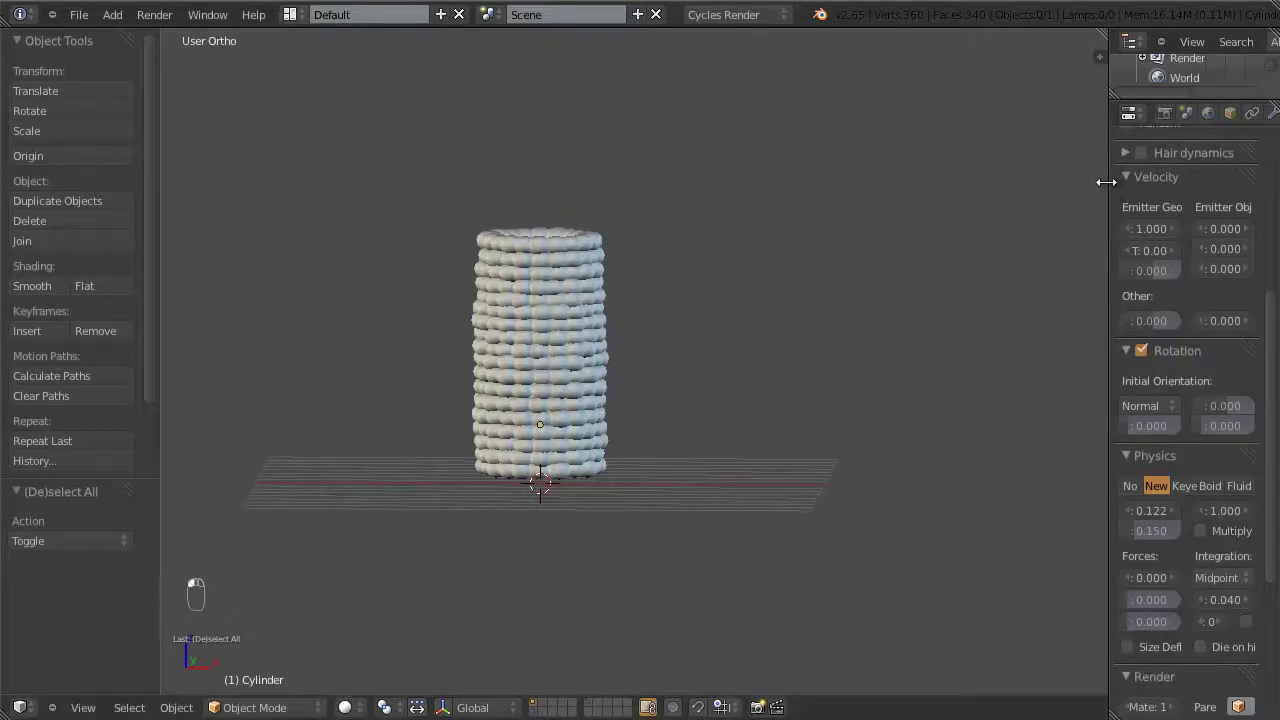
pyautogui.moveTo(1104, 181); pyautogui.dragTo(1005, 182)
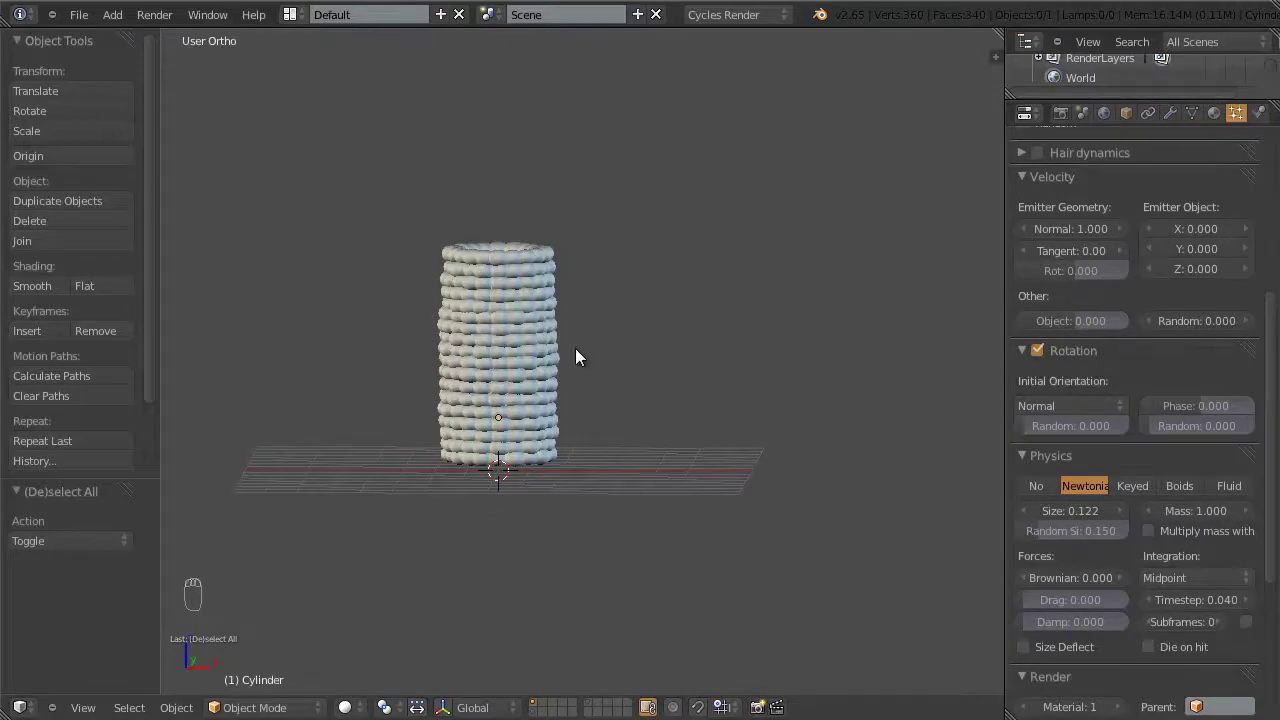
pyautogui.keyDown('shift'); pyautogui.moveTo(577, 357); pyautogui.dragTo(597, 397, button='middle'); pyautogui.keyUp('shift')
pyautogui.scroll(1, 586, 388)
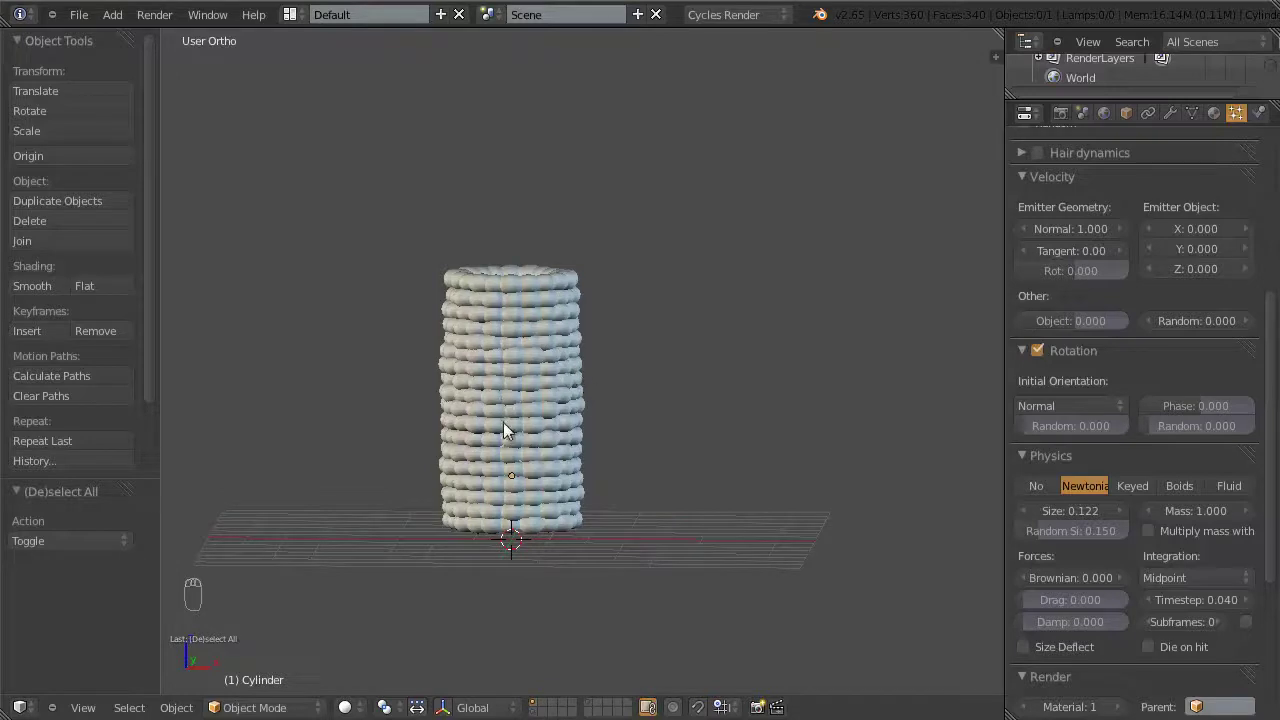
# Step: Choose Cycles Render as the render engine
pyautogui.click(770, 12)
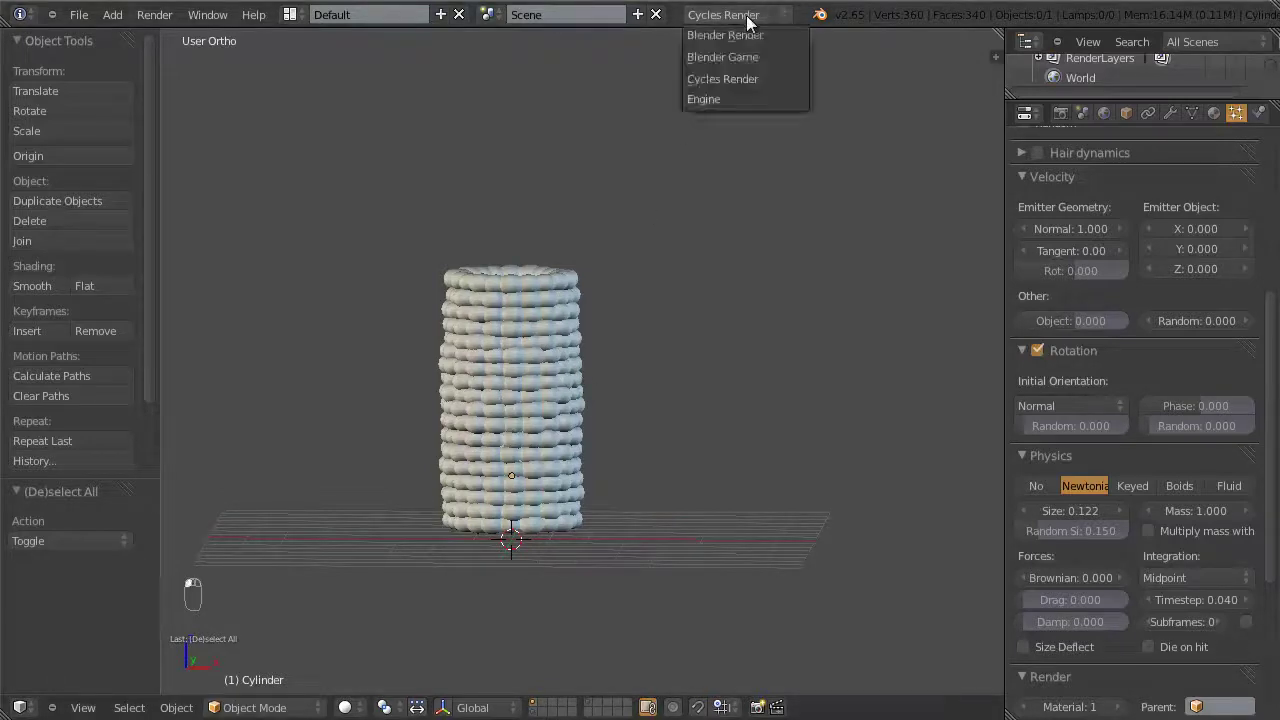
pyautogui.click(716, 79)
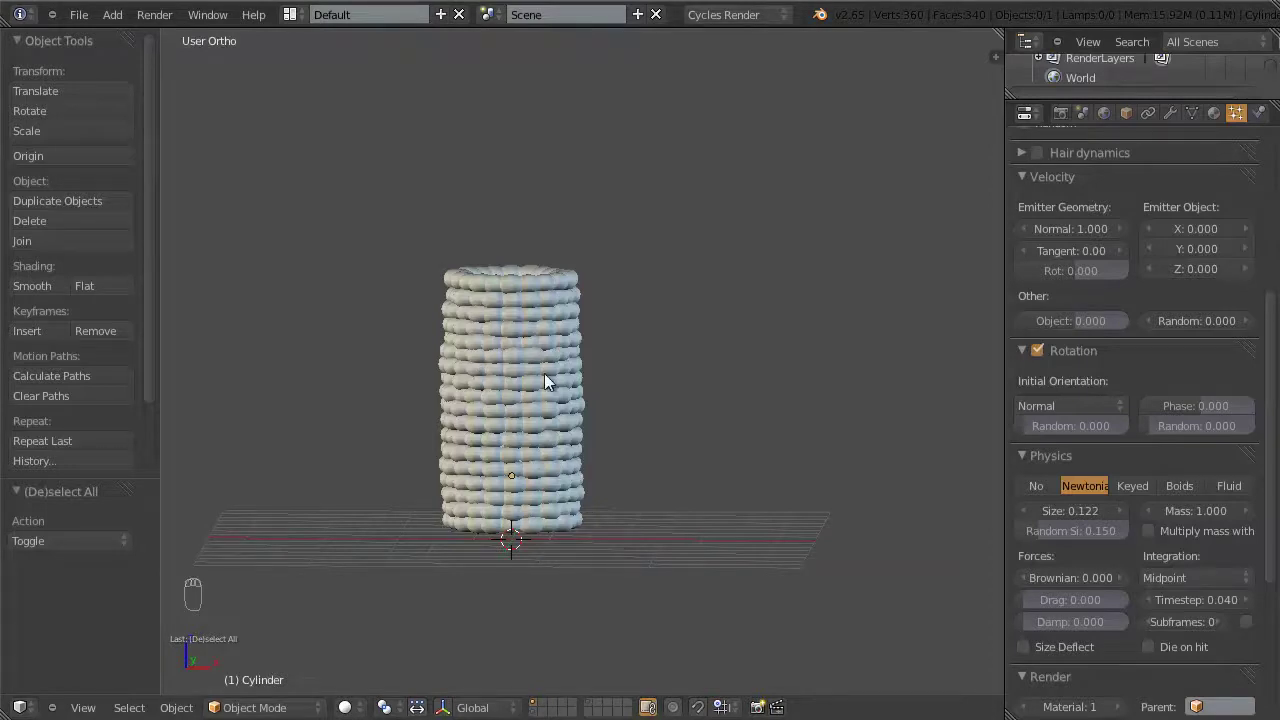
pyautogui.scroll(2, 544, 373)
pyautogui.keyDown('shift'); pyautogui.moveTo(616, 385); pyautogui.dragTo(641, 367, button='middle'); pyautogui.keyUp('shift')
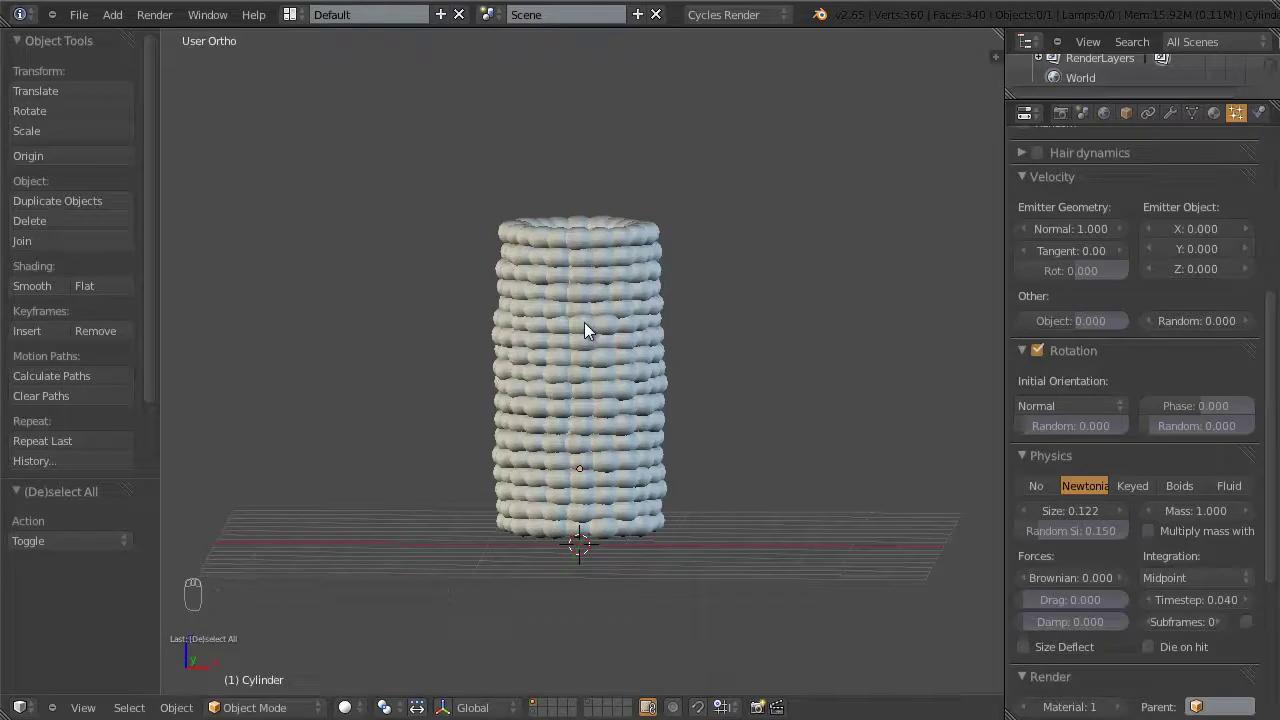
pyautogui.moveTo(597, 325)
pyautogui.mouseDown(button='middle')
pyautogui.moveTo(635, 362)
pyautogui.moveTo(600, 318)
pyautogui.mouseUp(button='middle')
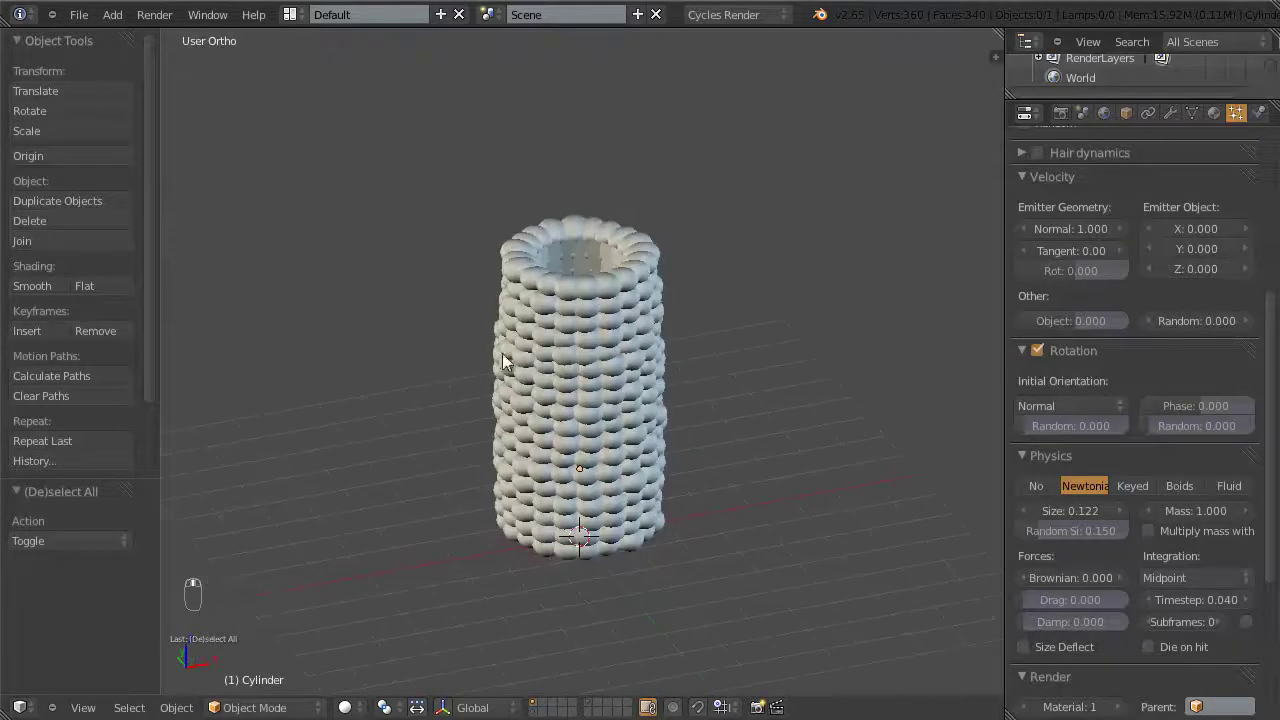
pyautogui.moveTo(617, 447); pyautogui.dragTo(532, 386, button='middle')
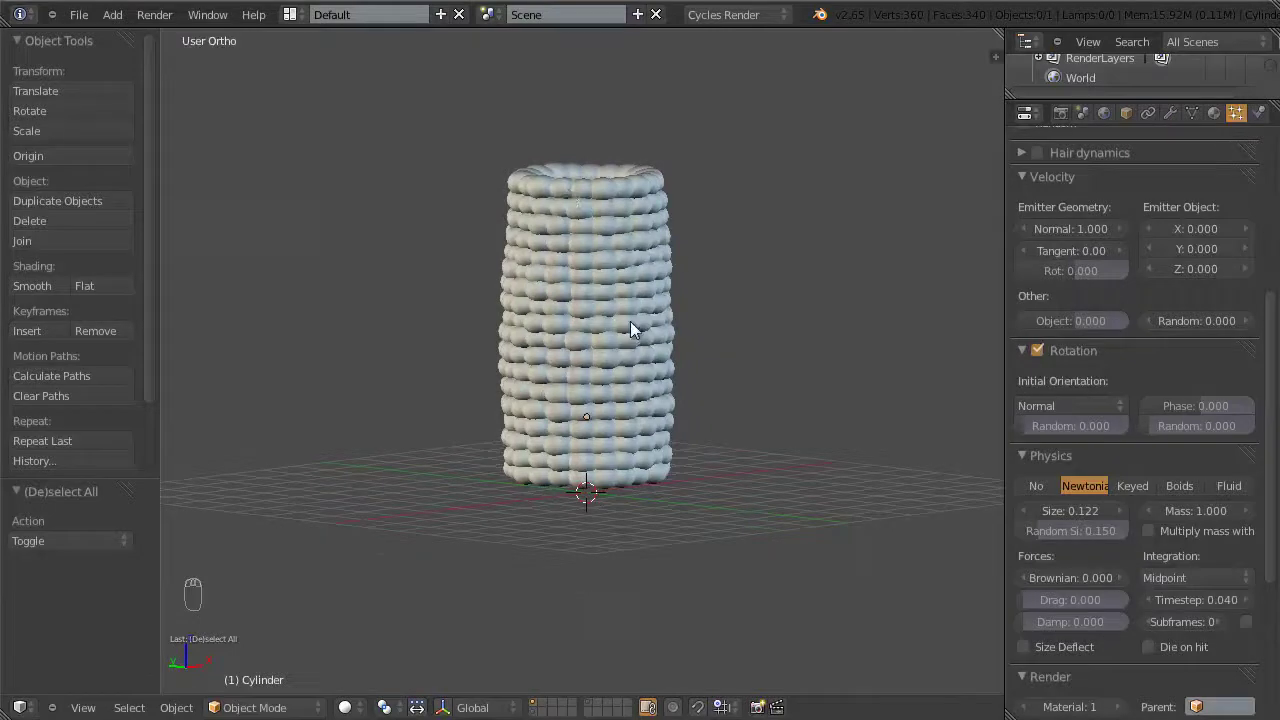
# Step: Examine the cylinder mesh beneath its particles in wireframe display, and switch from the cob to the kernel object's layer
pyautogui.rightClick(644, 287)
pyautogui.press('z')
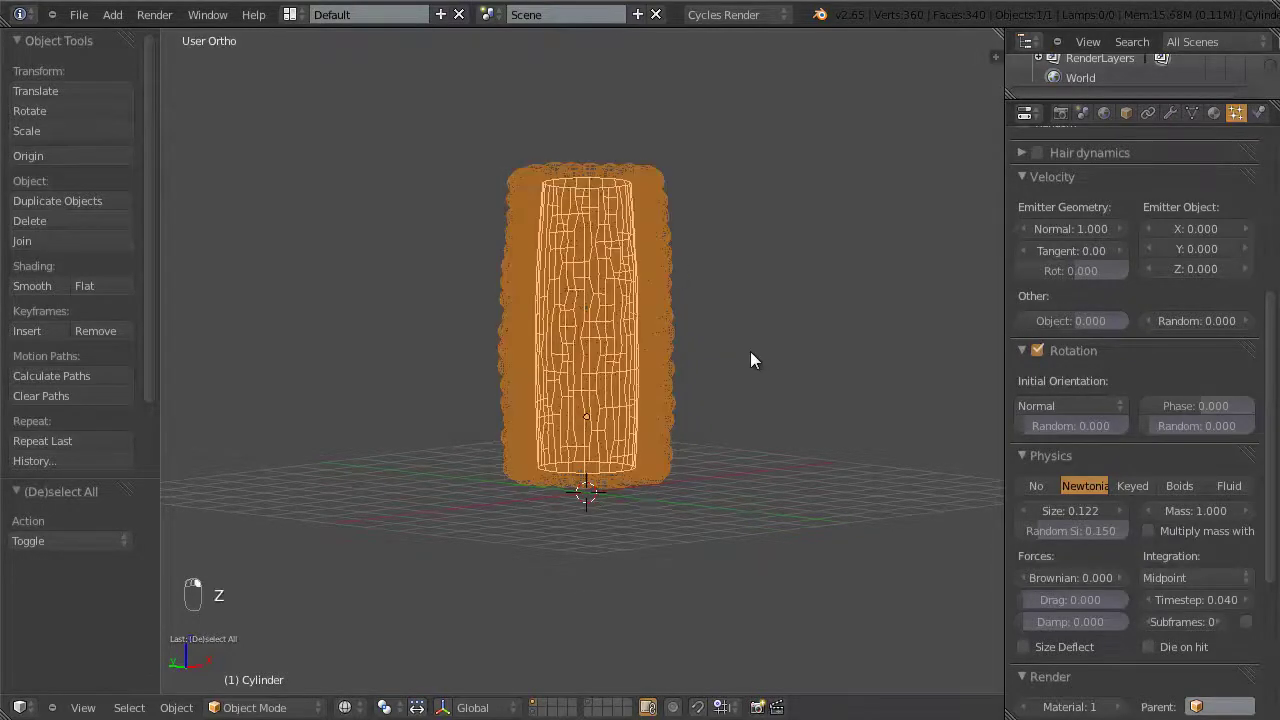
pyautogui.press('a')
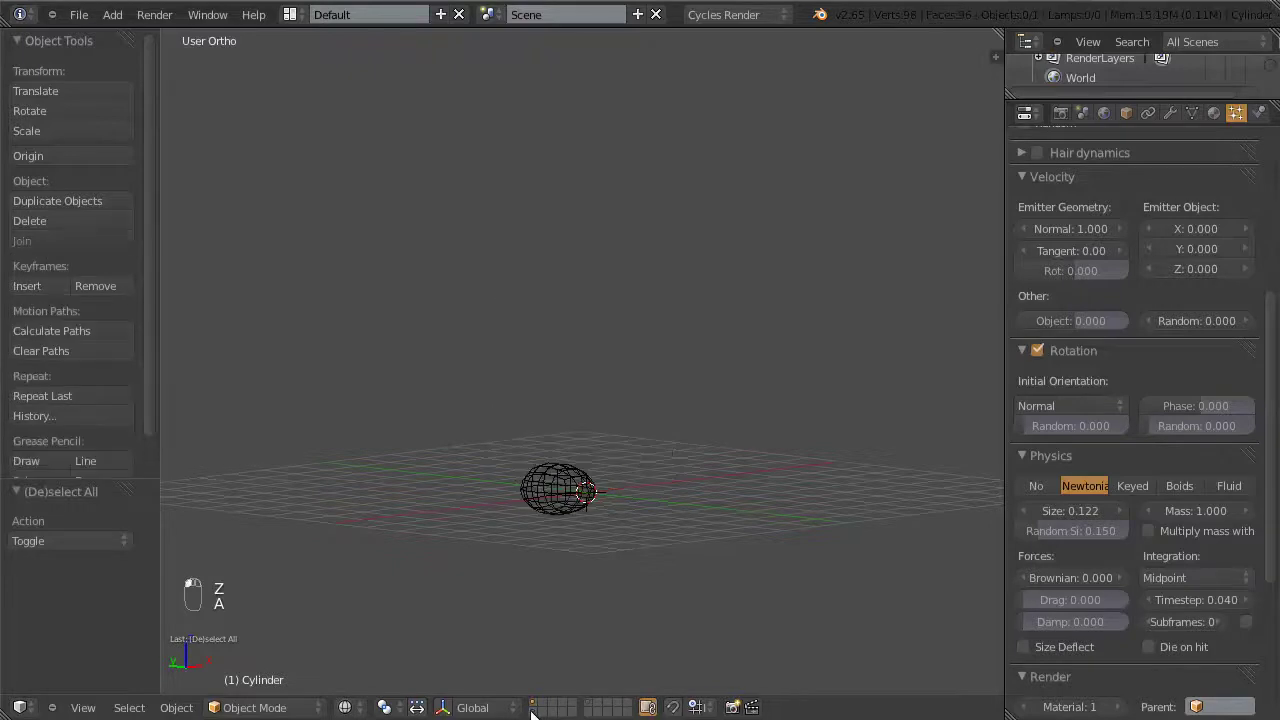
pyautogui.press('z')
# Step: Select the rounded kernel object on its own layer and give it a new material
pyautogui.rightClick(606, 447)
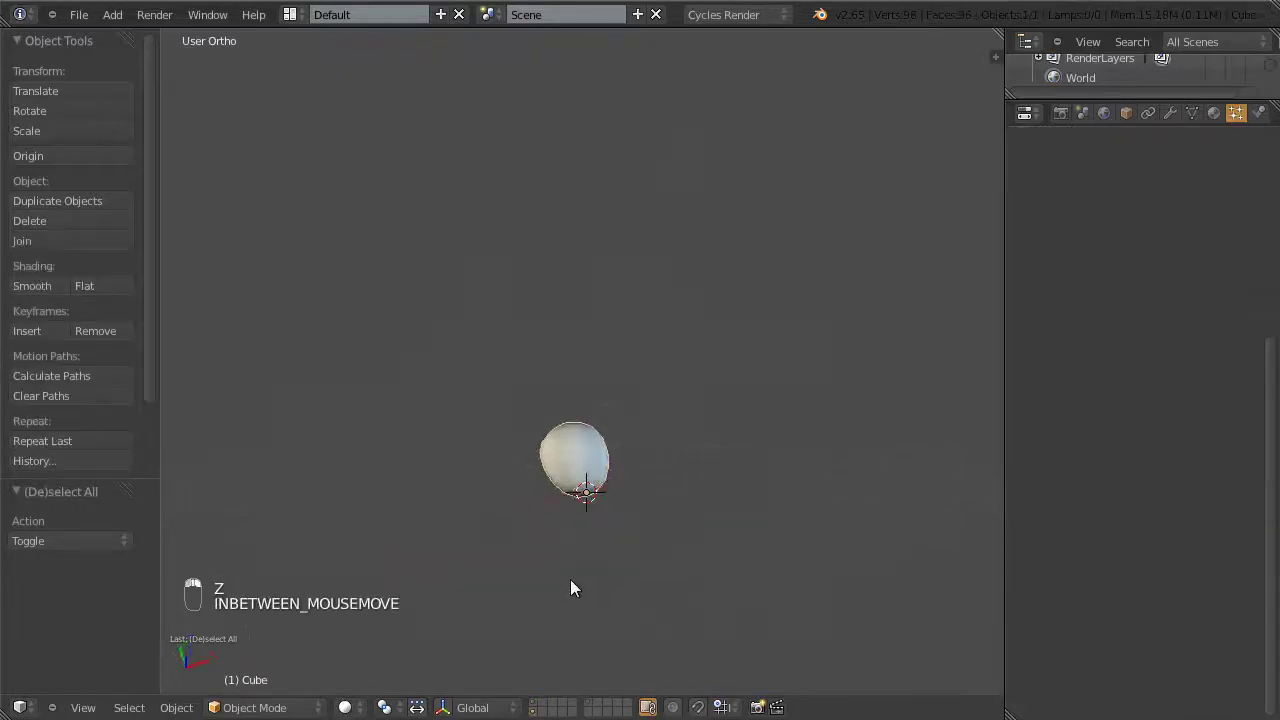
pyautogui.moveTo(570, 589); pyautogui.dragTo(640, 316, button='middle')
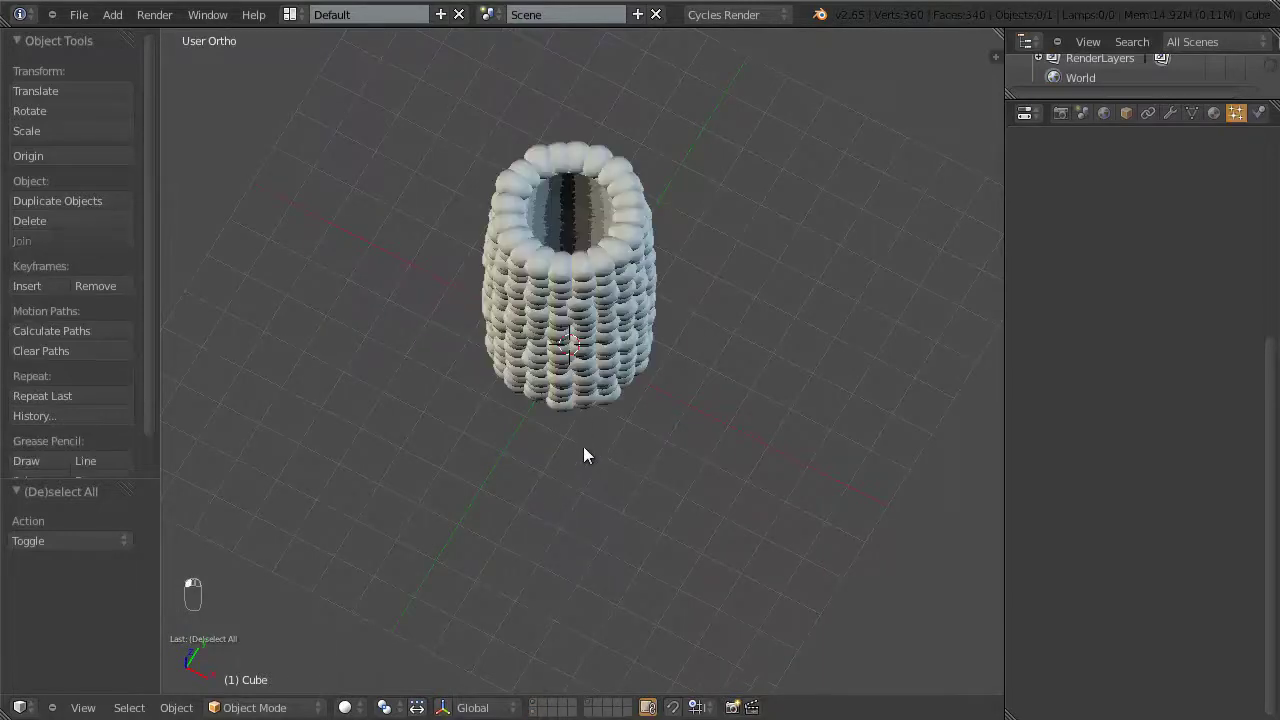
pyautogui.moveTo(585, 455); pyautogui.dragTo(617, 183, button='middle')
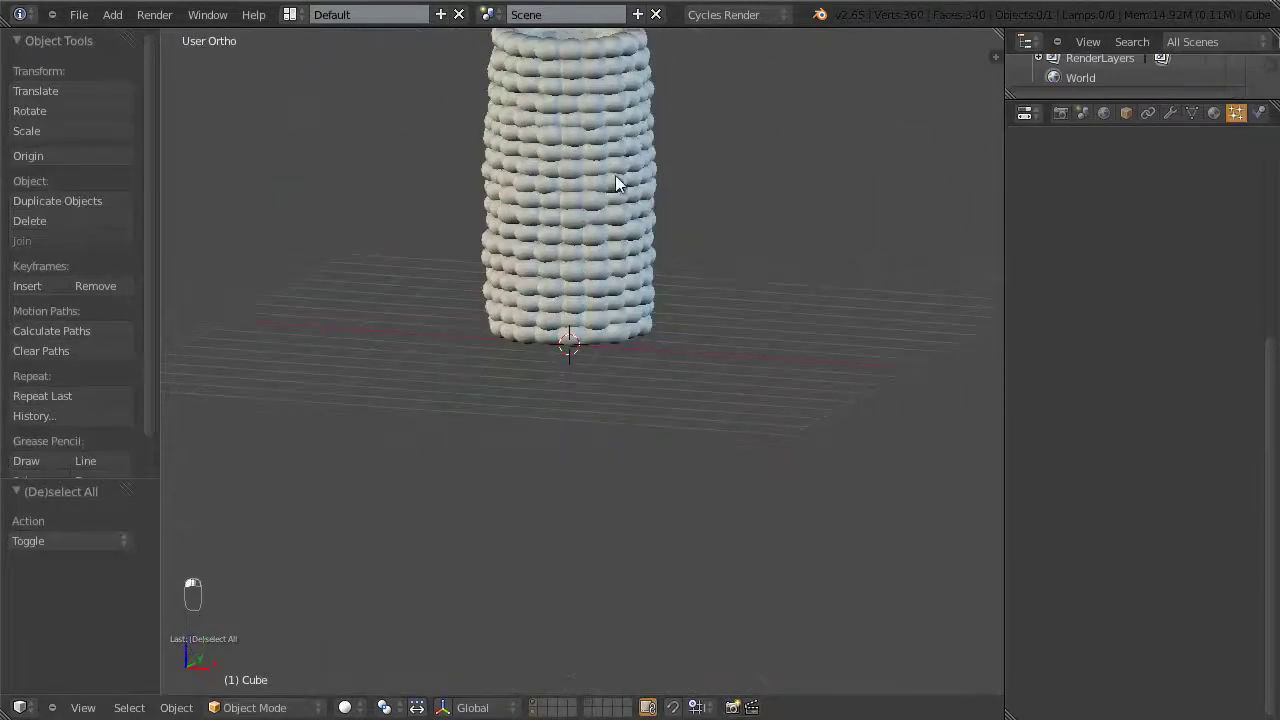
pyautogui.keyDown('shift'); pyautogui.moveTo(600, 420); pyautogui.dragTo(508, 494, button='middle'); pyautogui.keyUp('shift')
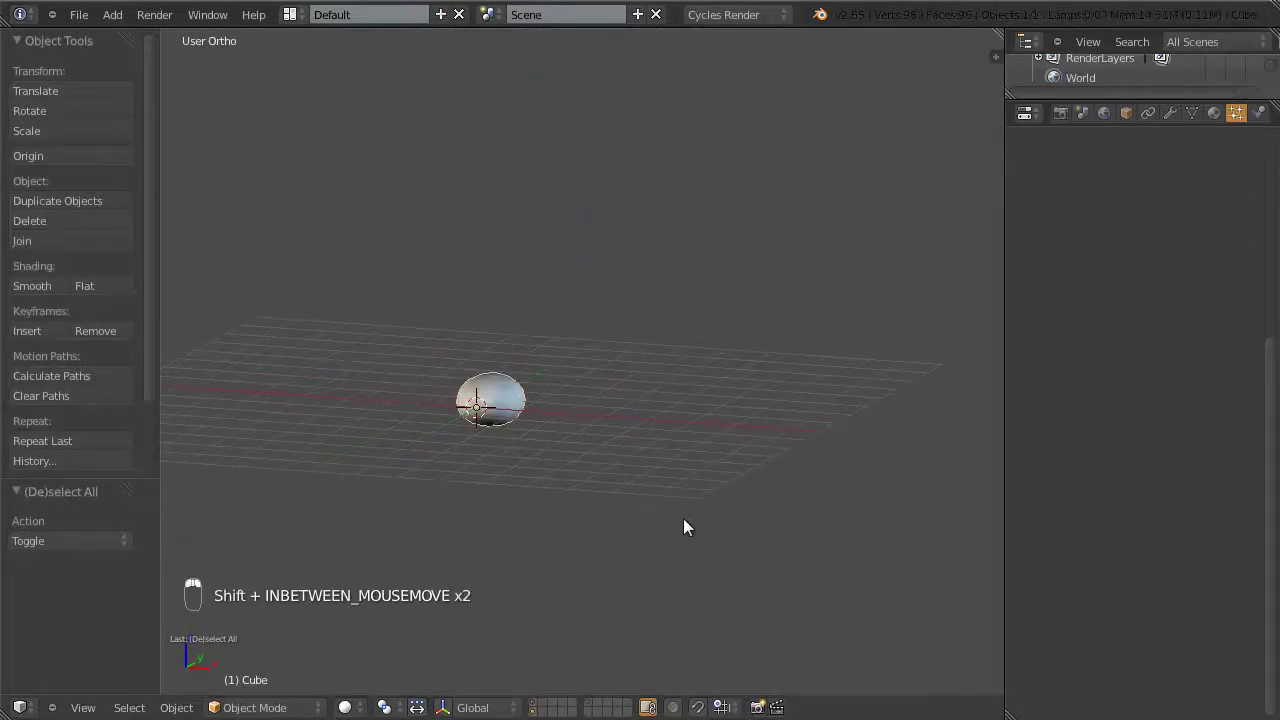
pyautogui.keyDown('shift'); pyautogui.moveTo(683, 527); pyautogui.dragTo(748, 505, button='middle'); pyautogui.keyUp('shift')
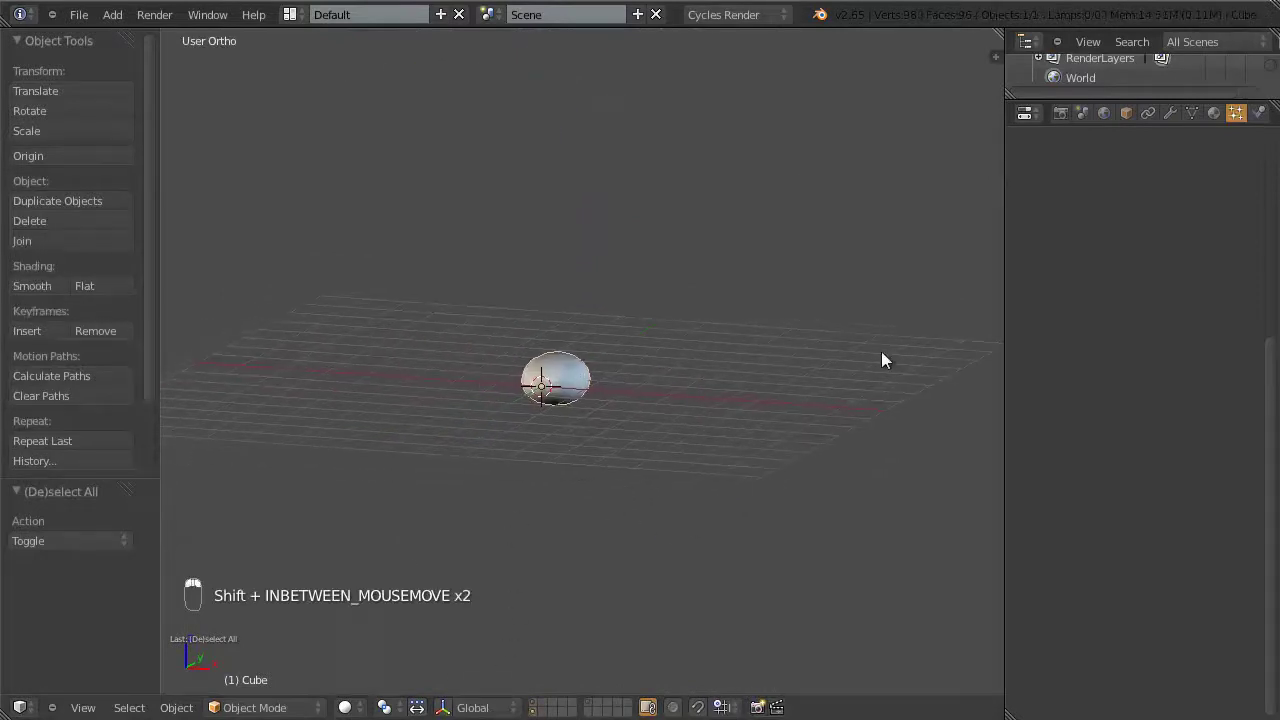
pyautogui.click(1213, 112)
pyautogui.click(1111, 251)
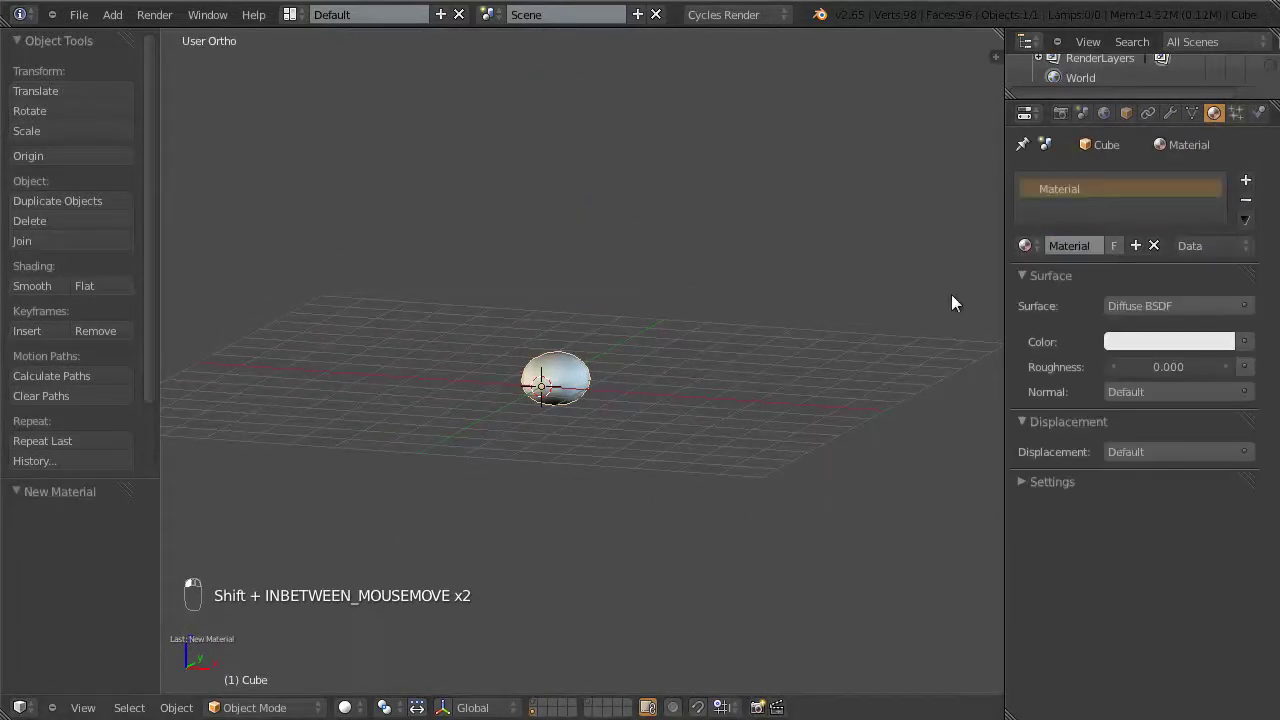
# Step: Change the kernel material's surface to a Mix Shader combining a Diffuse BSDF with a Glossy BSDF
pyautogui.click(1185, 310)
pyautogui.click(1034, 610)
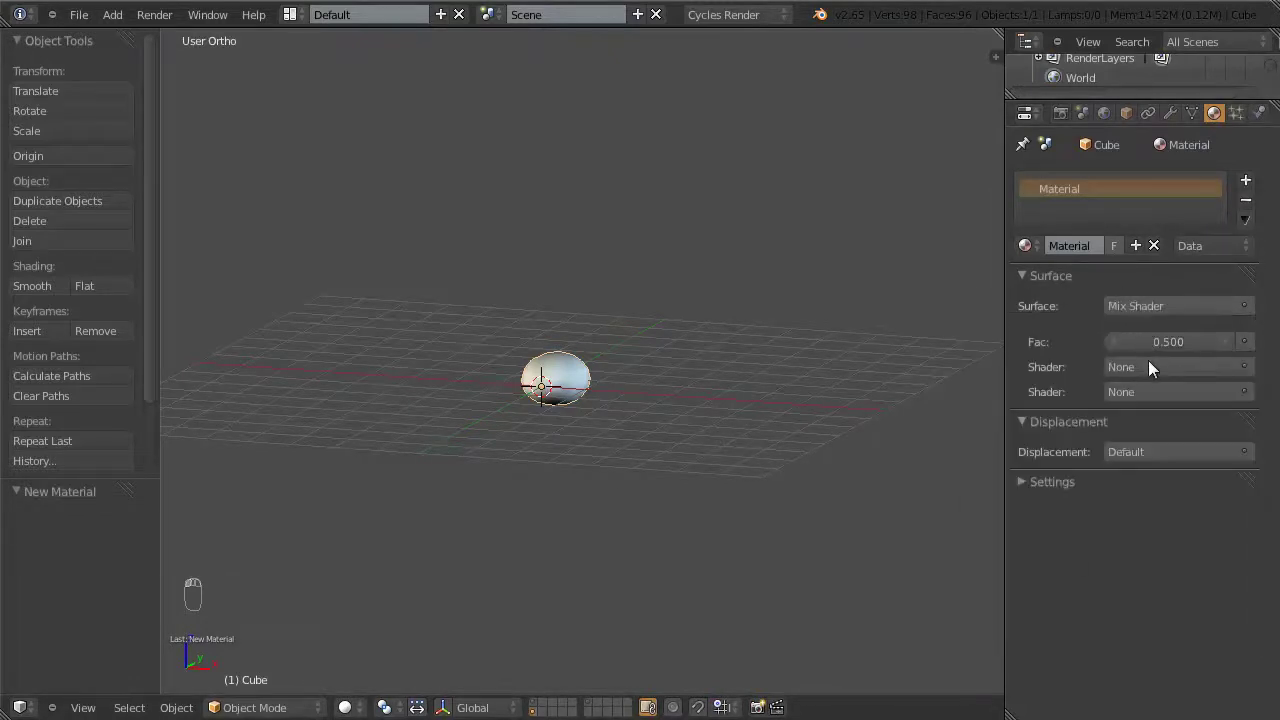
pyautogui.click(1148, 366)
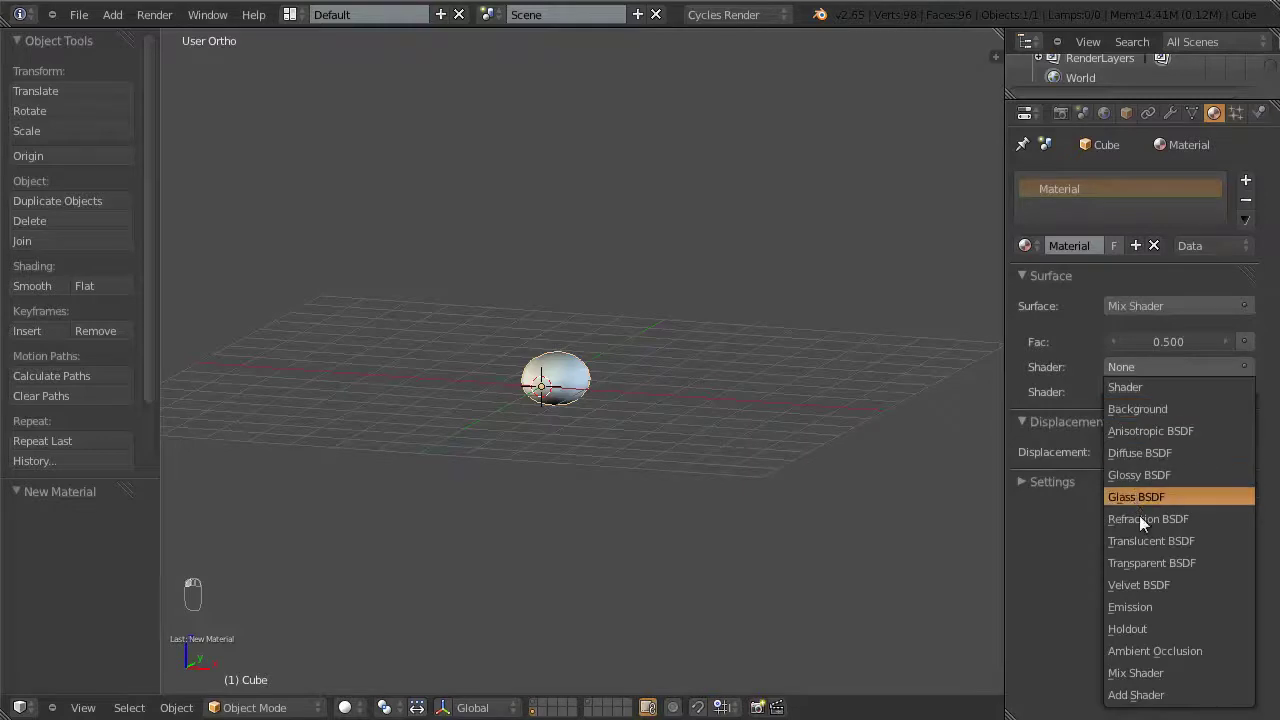
pyautogui.click(1139, 455)
pyautogui.click(1127, 466)
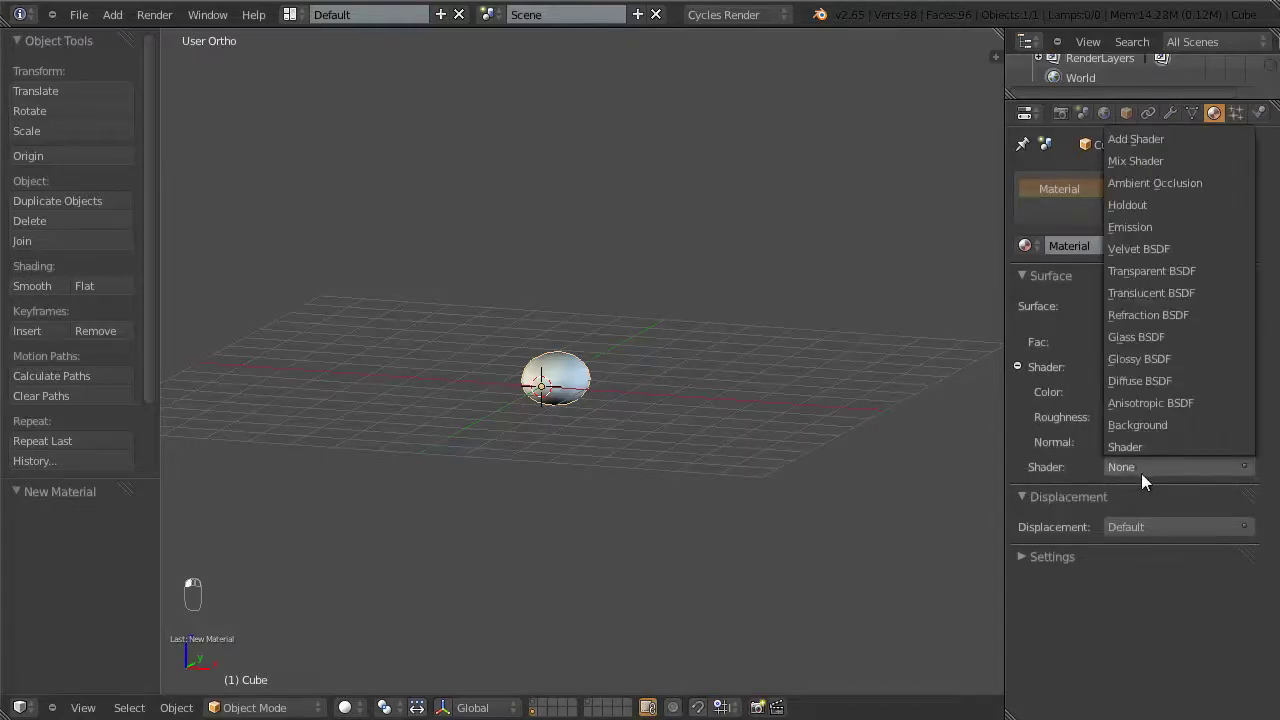
pyautogui.click(1142, 358)
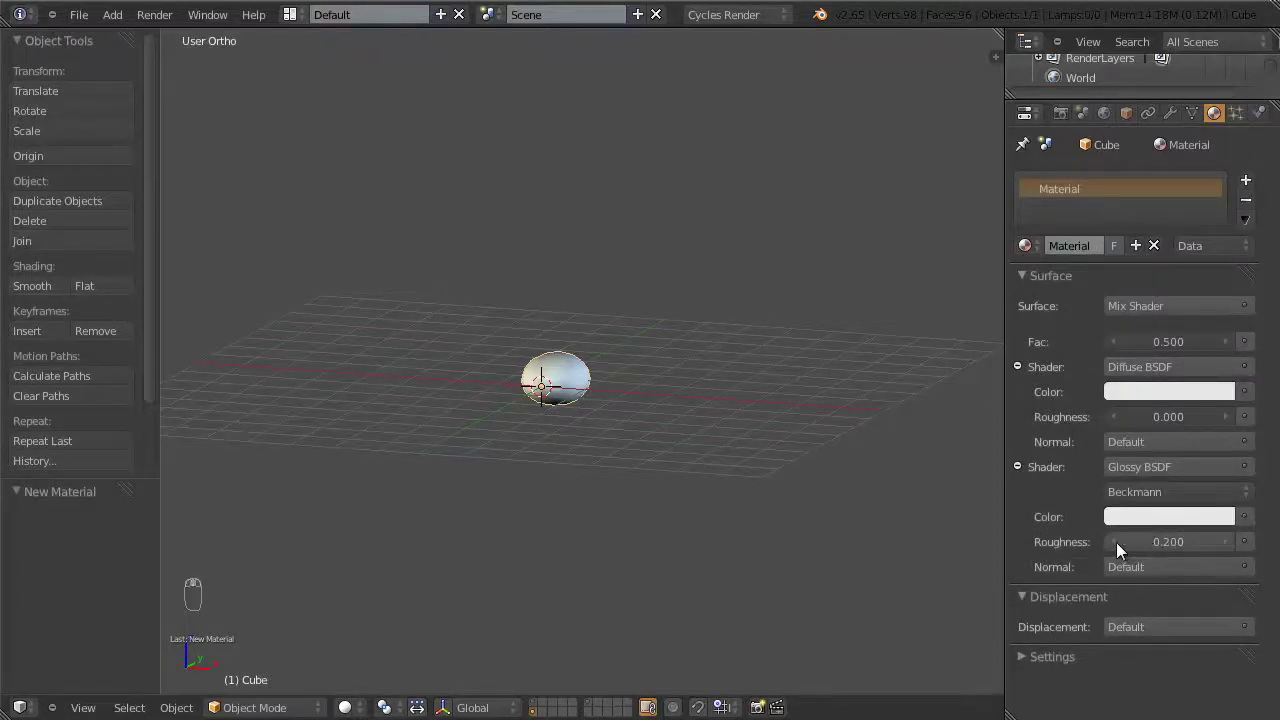
# Step: Set the kernel material's mix factor and its glossy roughness to 0.1
pyautogui.click(1167, 339)
pyautogui.write('0.1')
pyautogui.press('Return')
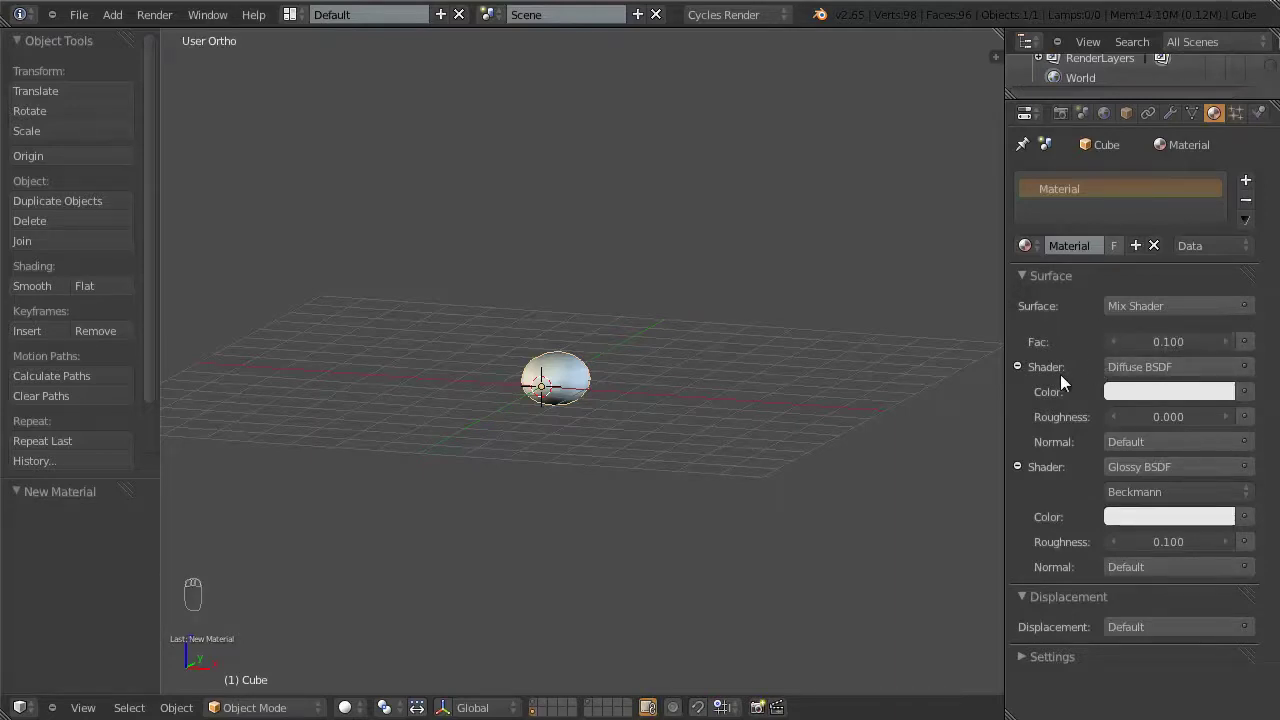
# Step: Set the kernel material's diffuse color to a bright yellow of about R 0.800, G 0.731, B 0.000
pyautogui.click(1155, 390)
pyautogui.moveTo(1100, 209); pyautogui.dragTo(1063, 232)
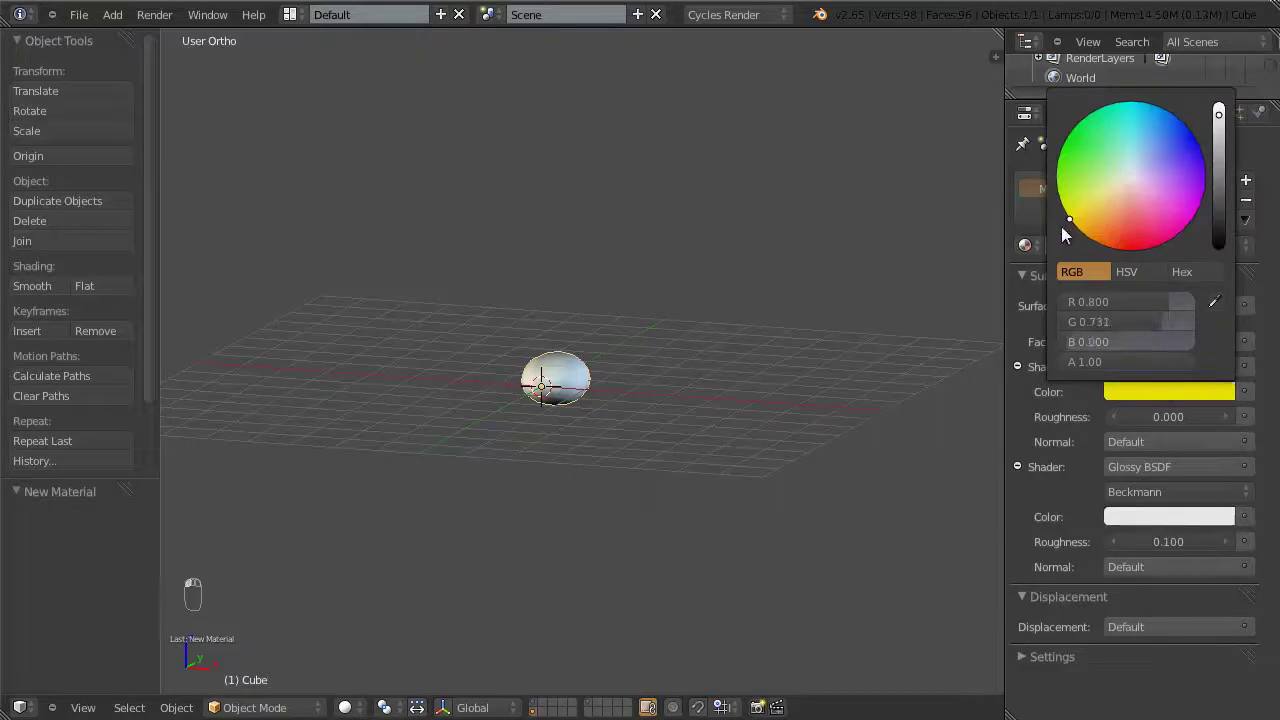
# Step: Show the layers holding the cob and the light planes together, and preview them in rendered viewport shading
pyautogui.click(540, 703)
pyautogui.keyDown('shift'); pyautogui.click(598, 703); pyautogui.keyUp('shift')
pyautogui.scroll(-2, 600, 517)
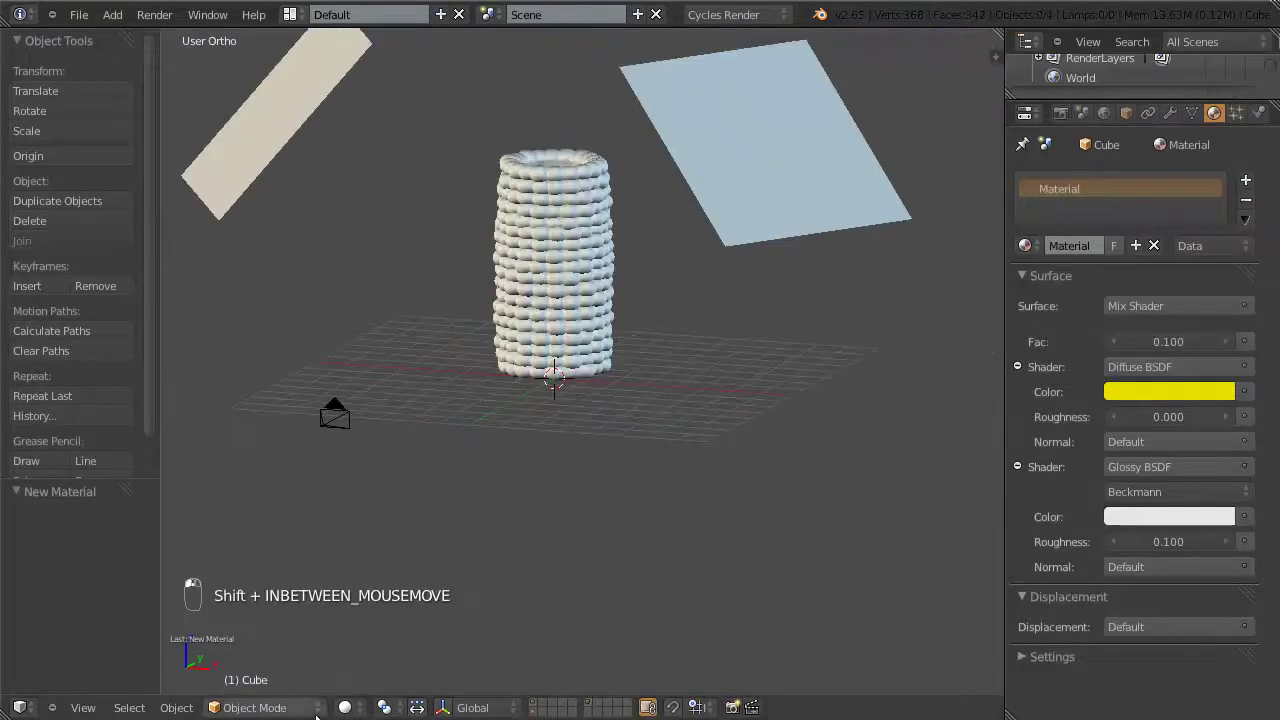
pyautogui.click(345, 707)
pyautogui.click(378, 580)
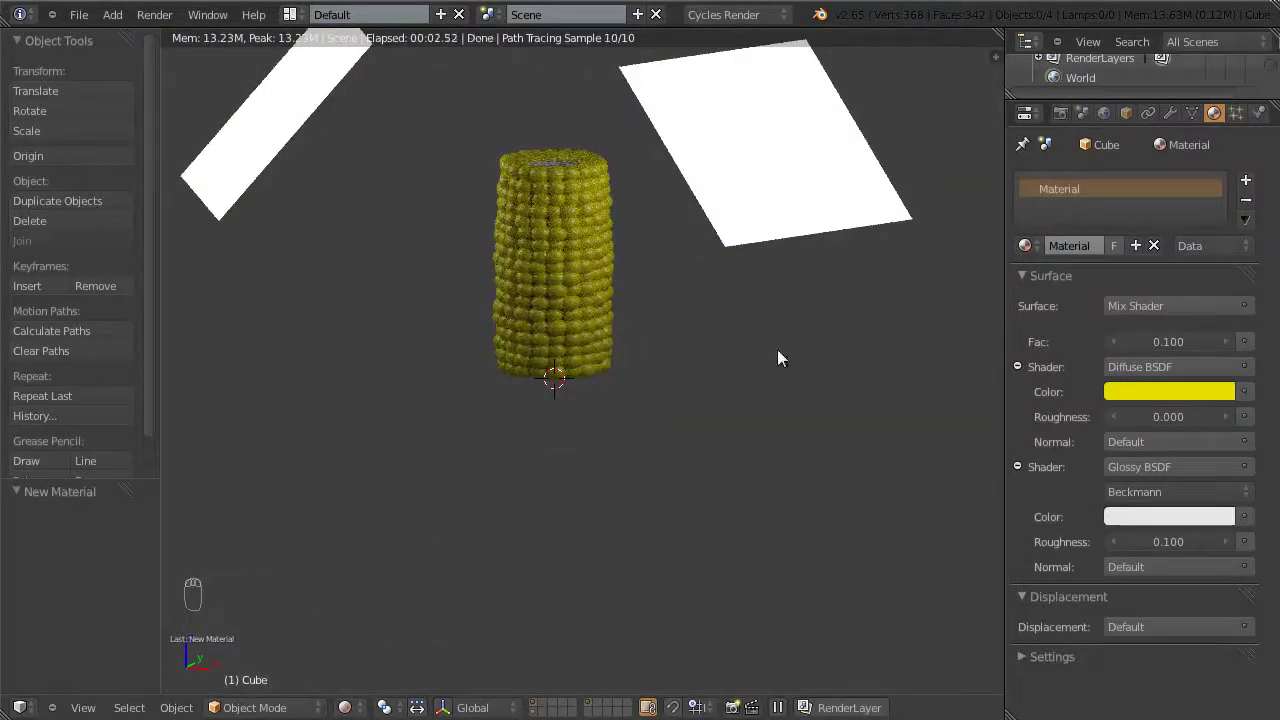
# Step: Shift the kernel material's diffuse color to a warmer, more orange golden yellow
pyautogui.click(1181, 391)
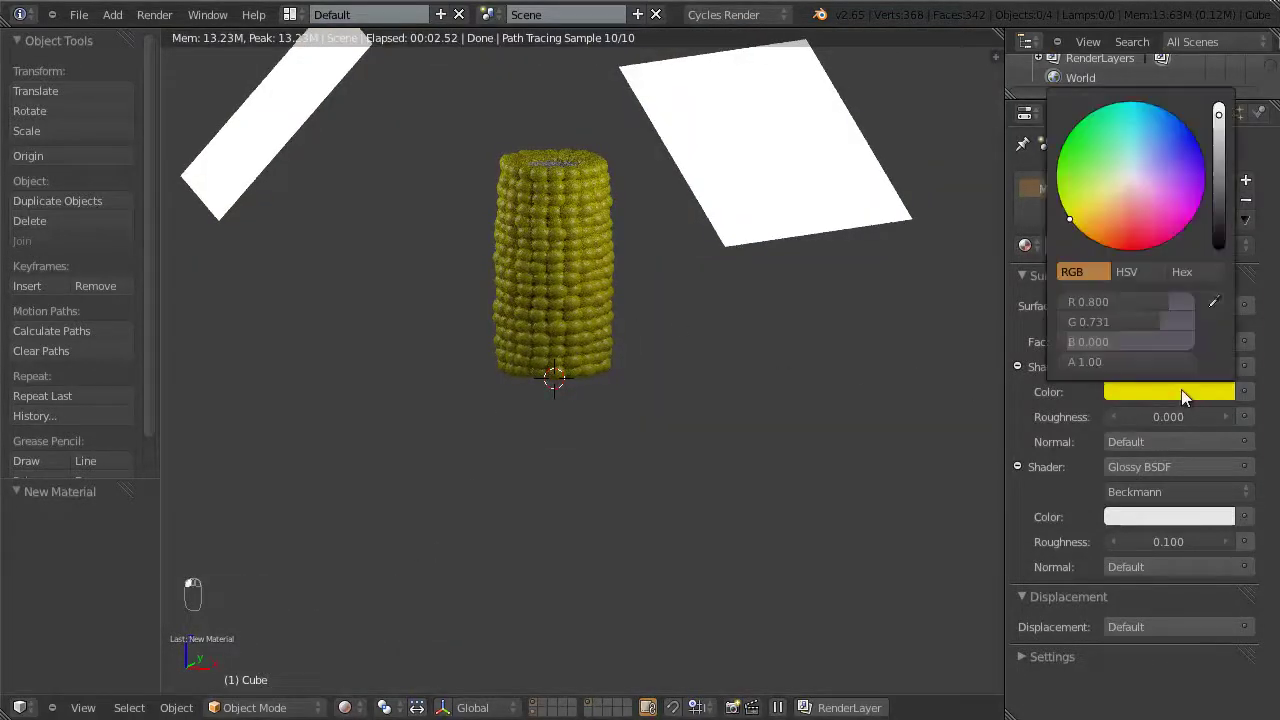
pyautogui.click(1081, 230)
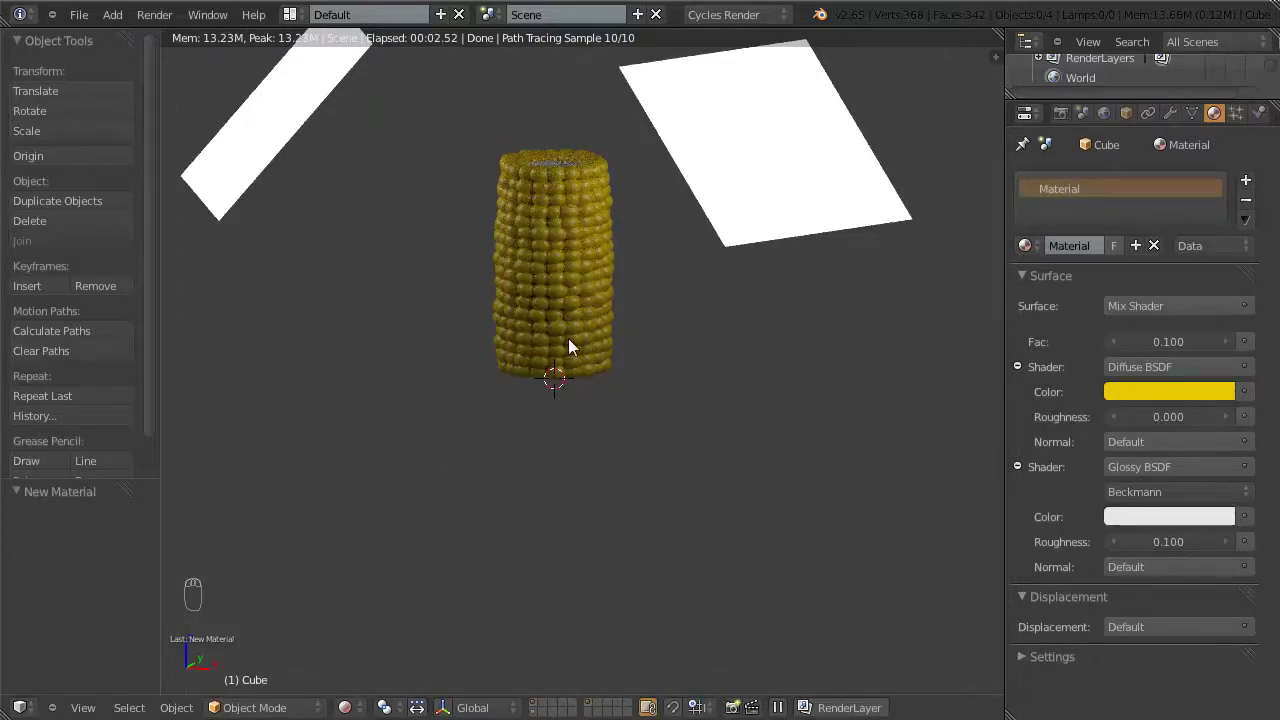
pyautogui.scroll(2, 590, 336)
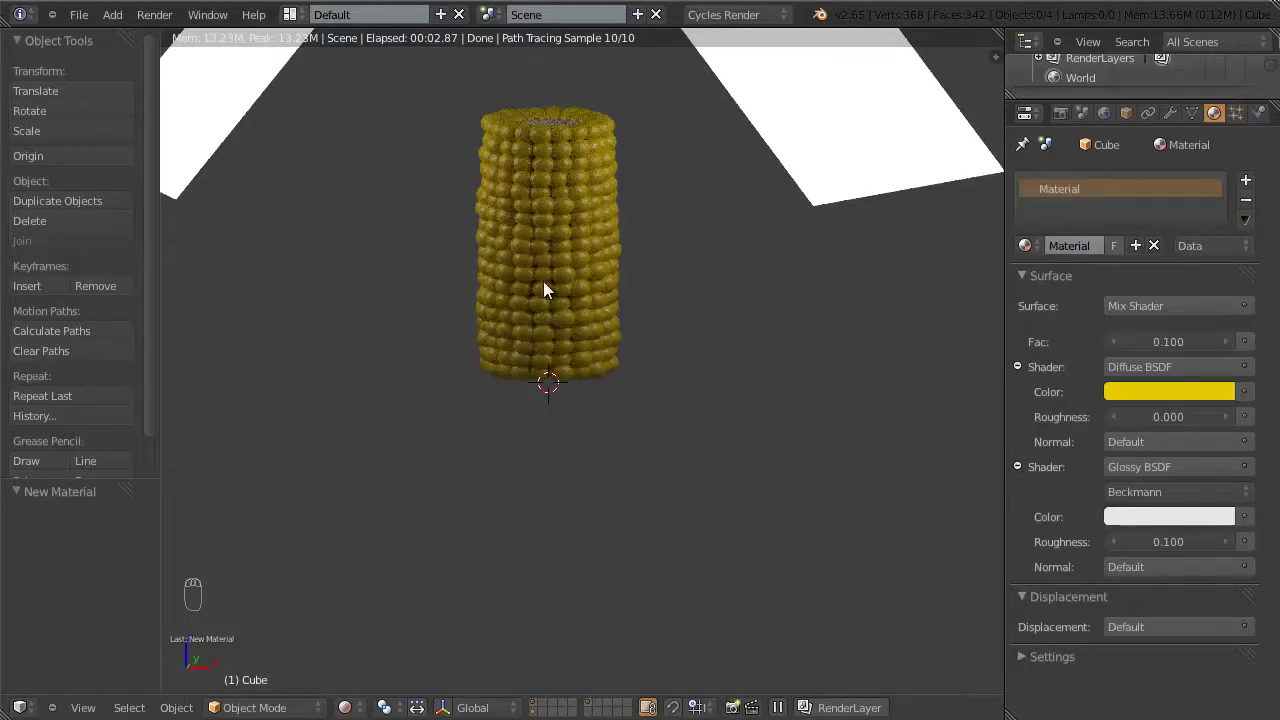
# Step: Return the viewport to solid shading, then split it horizontally and make the lower area a Node Editor showing the kernel material
pyautogui.press('z')
pyautogui.press('z')
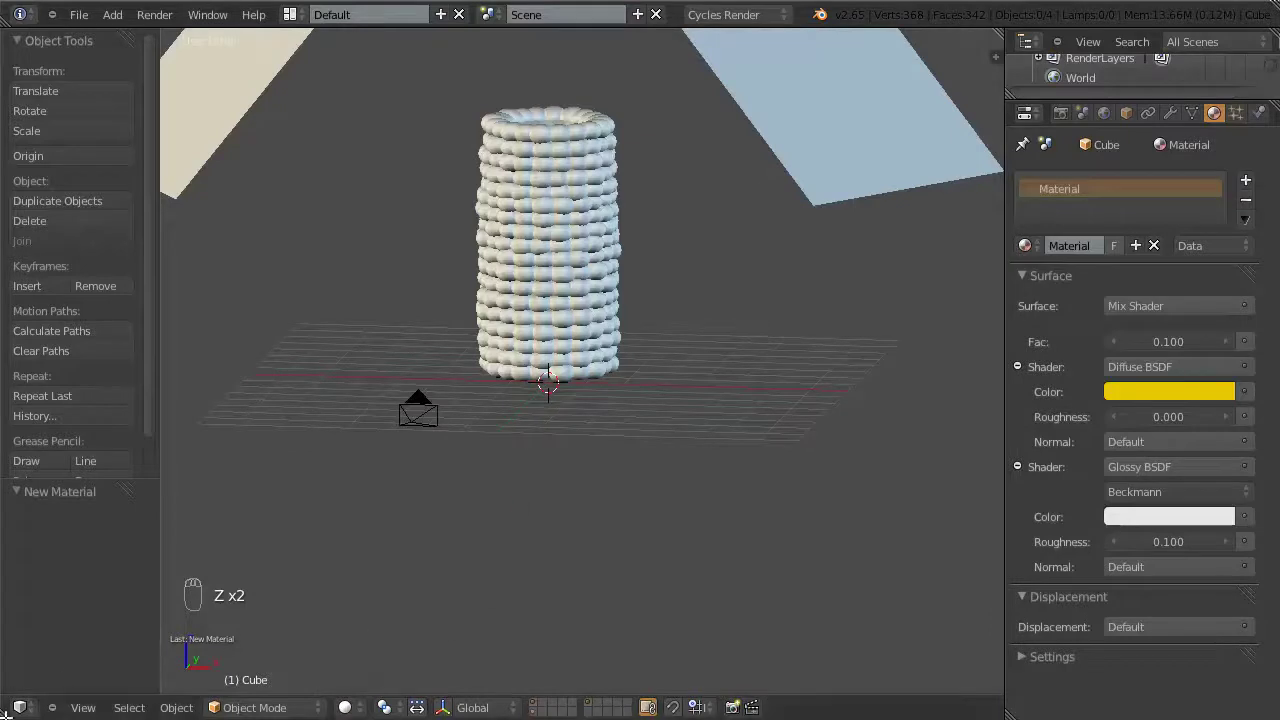
pyautogui.moveTo(6, 712); pyautogui.dragTo(8, 386)
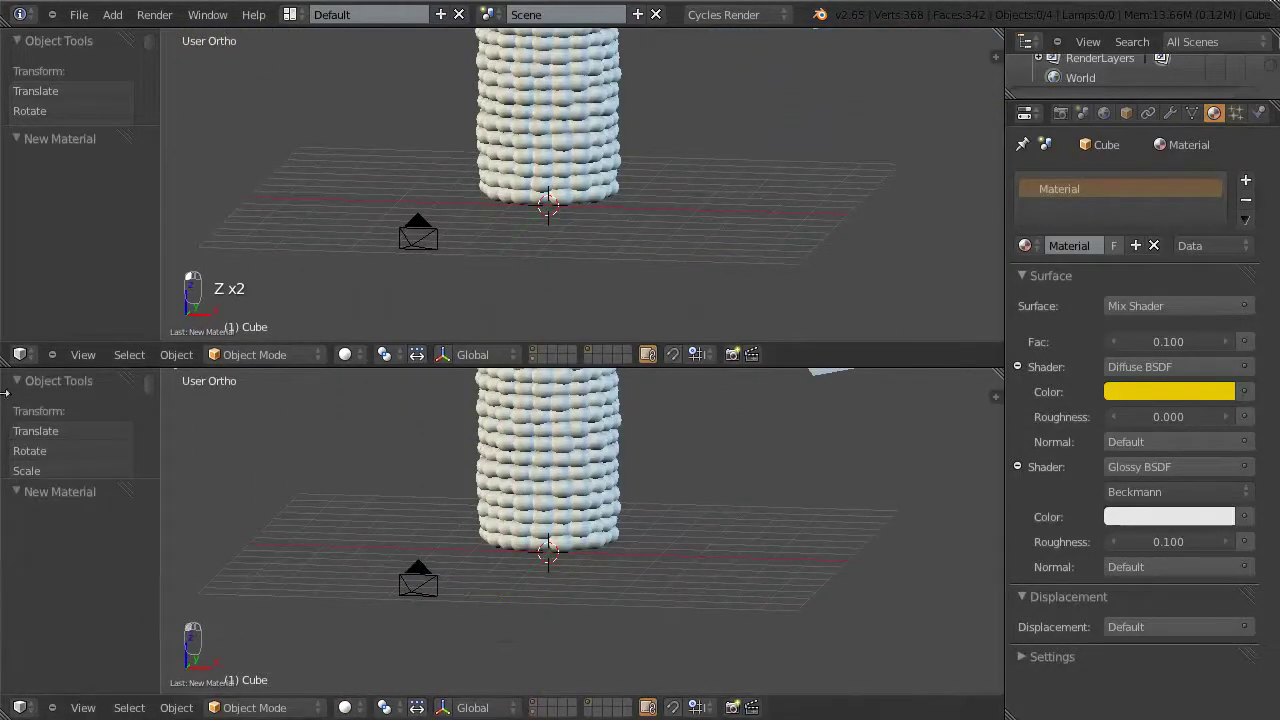
pyautogui.click(19, 707)
pyautogui.click(49, 497)
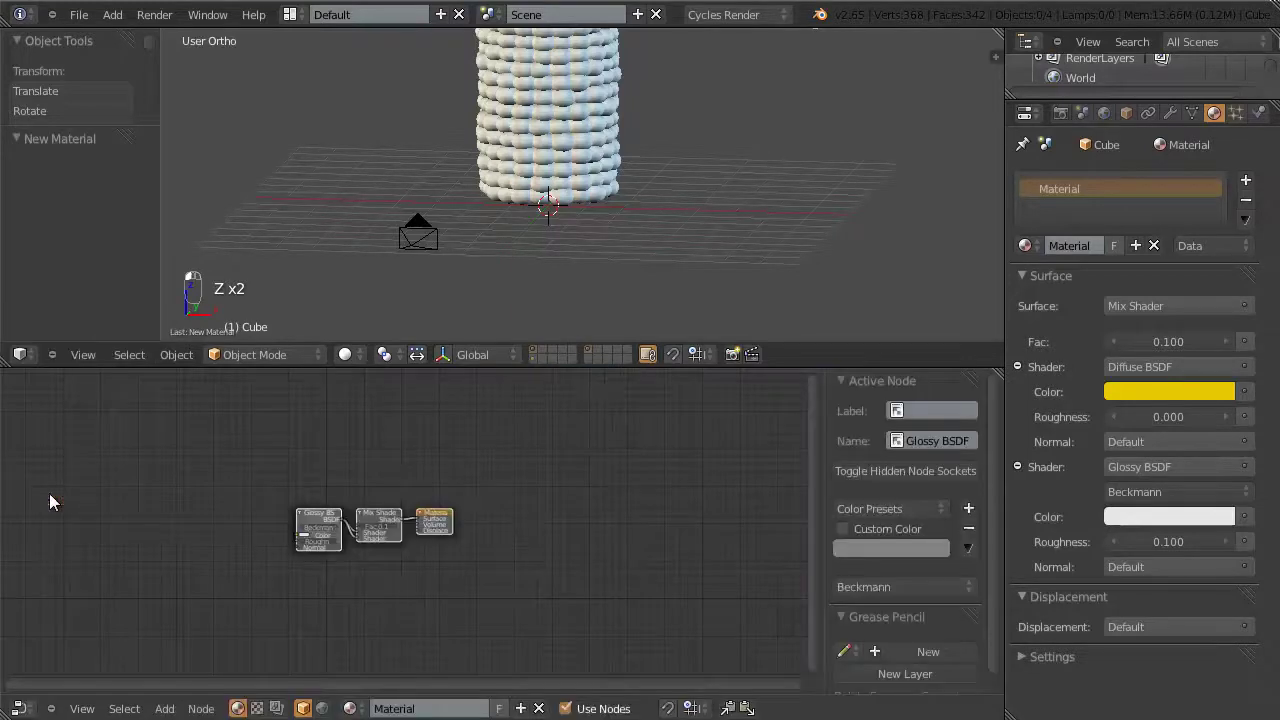
# Step: Spread out the overlapping material nodes, with Glossy BSDF below Diffuse BSDF, and Mix Shader and Material Output spaced to their right
pyautogui.scroll(2, 465, 565)
pyautogui.moveTo(466, 576); pyautogui.dragTo(354, 493, button='middle')
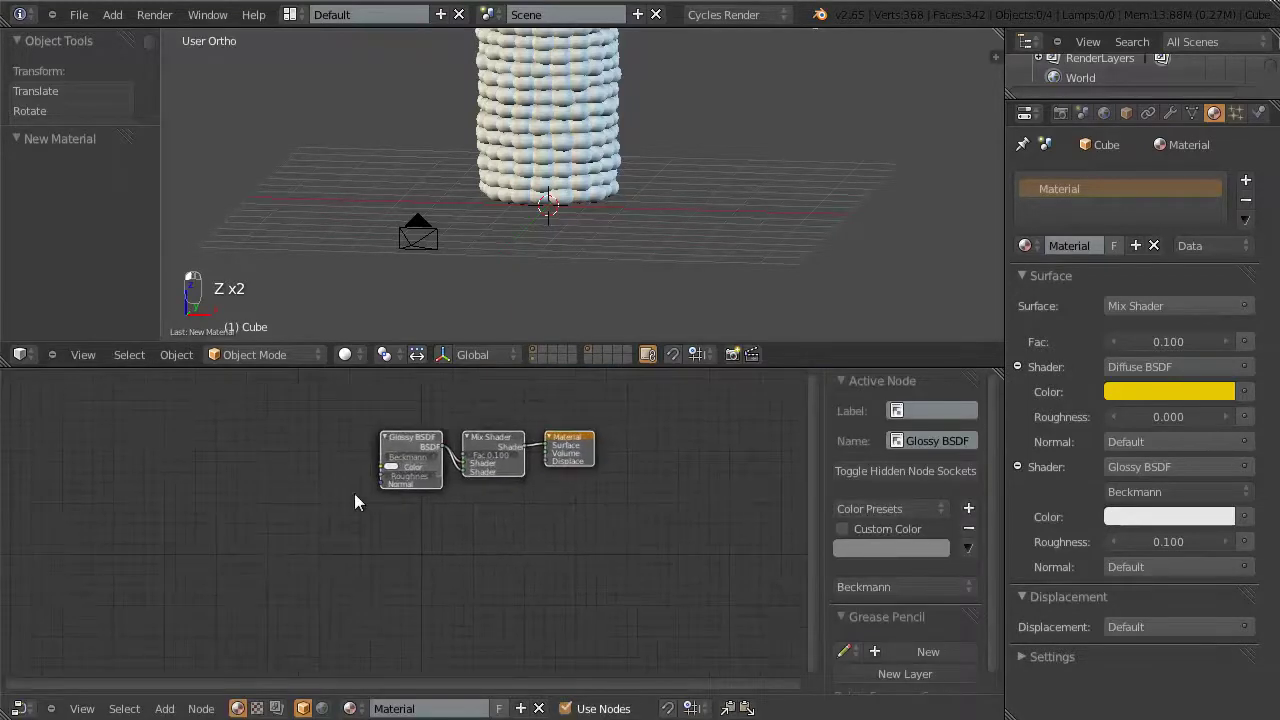
pyautogui.click(407, 453)
pyautogui.moveTo(407, 453); pyautogui.dragTo(409, 514)
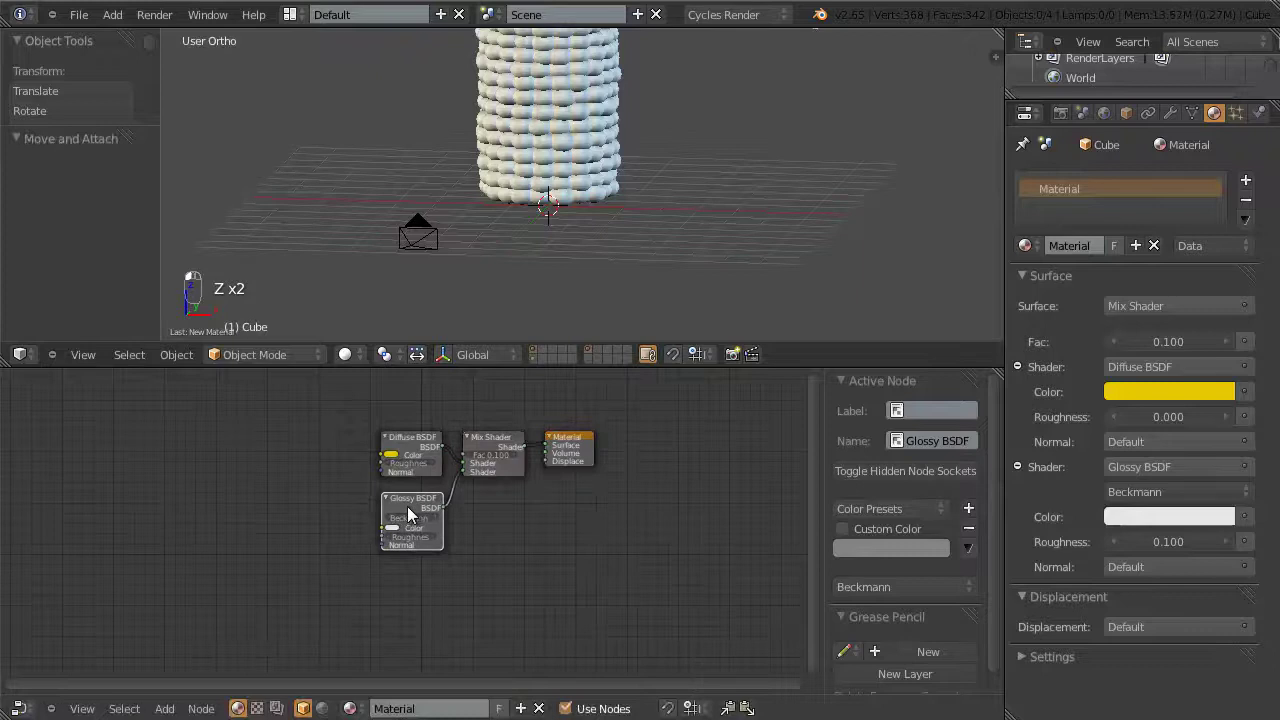
pyautogui.click(496, 438)
pyautogui.moveTo(496, 438); pyautogui.dragTo(582, 460)
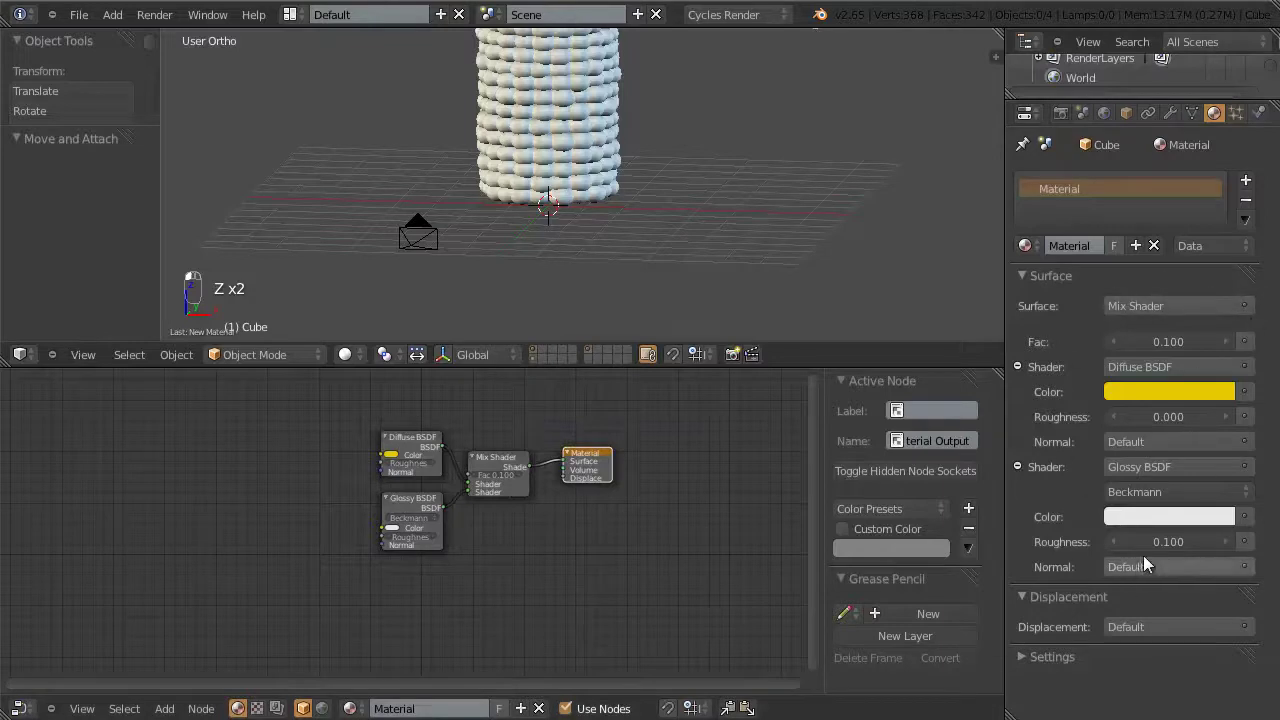
pyautogui.scroll(1, 438, 557)
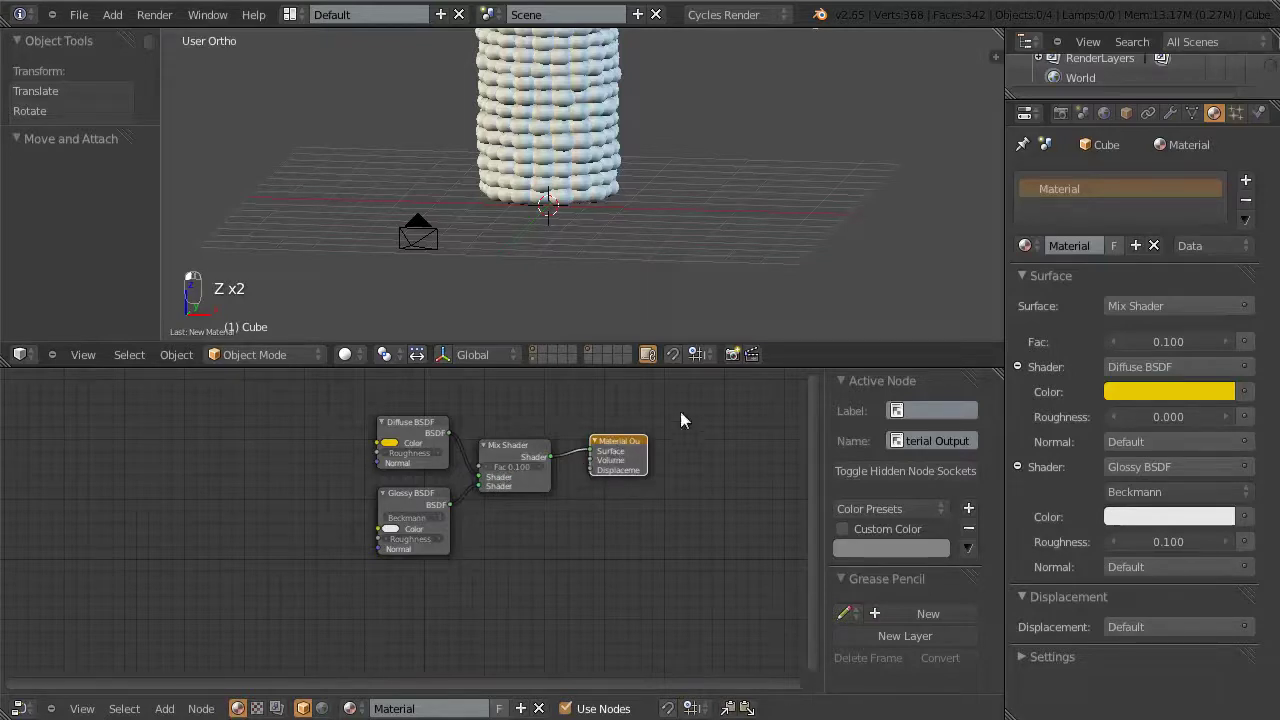
pyautogui.scroll(-1, 567, 508)
pyautogui.moveTo(573, 557); pyautogui.dragTo(695, 598, button='middle')
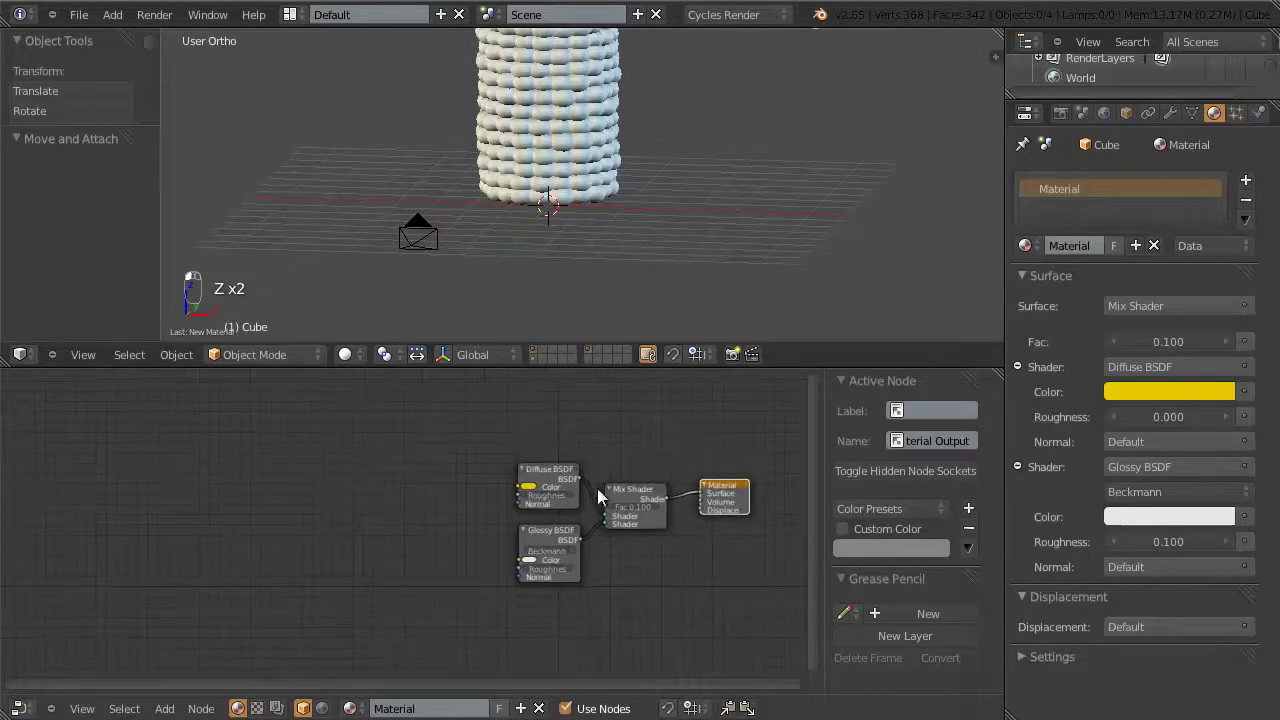
pyautogui.rightClick(563, 478)
pyautogui.press('g')
pyautogui.click(559, 478)
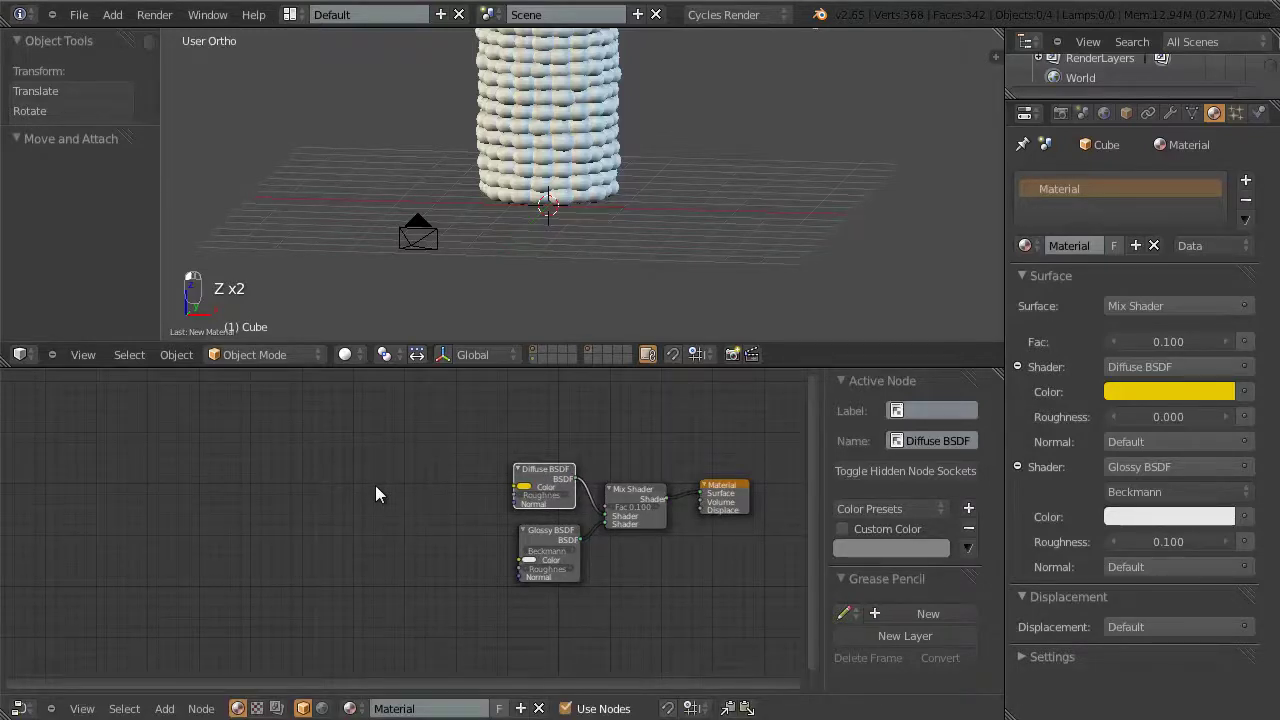
# Step: Add a ColorRamp node to the kernel material and place it left of the Diffuse BSDF node
pyautogui.hotkey('shift', 'a')
pyautogui.hotkey('shift', 'a')
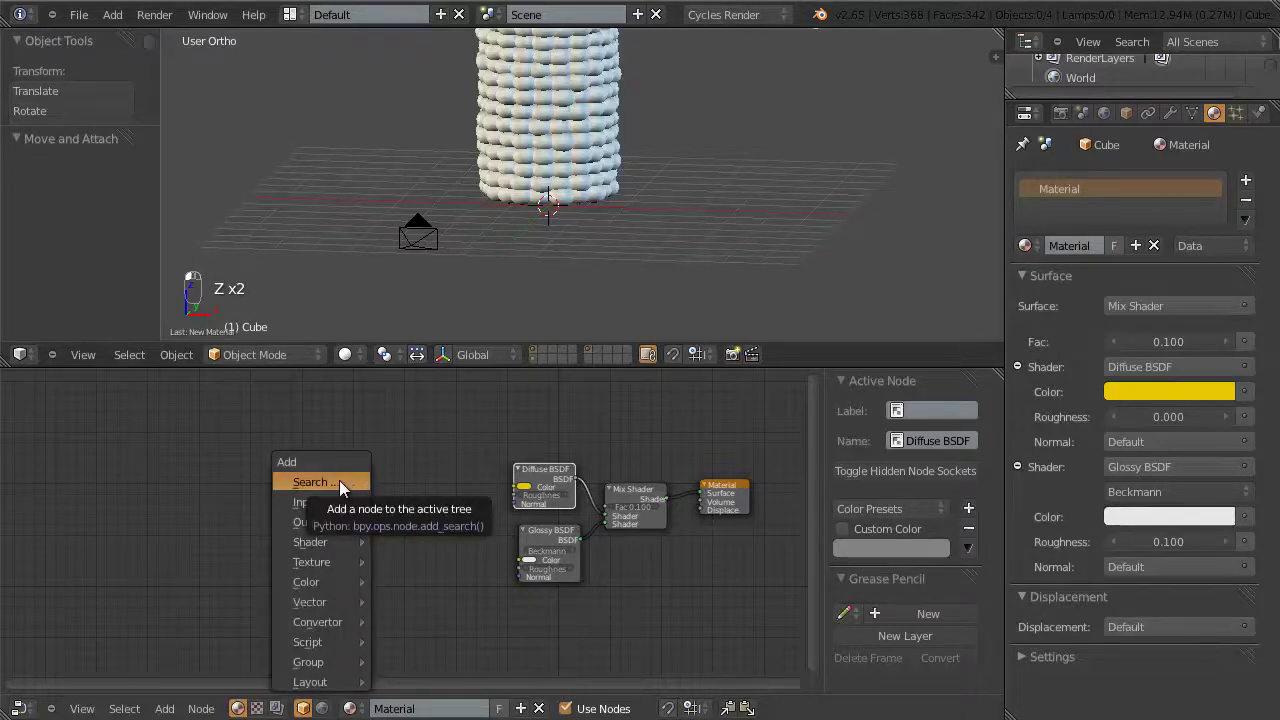
pyautogui.click(324, 486)
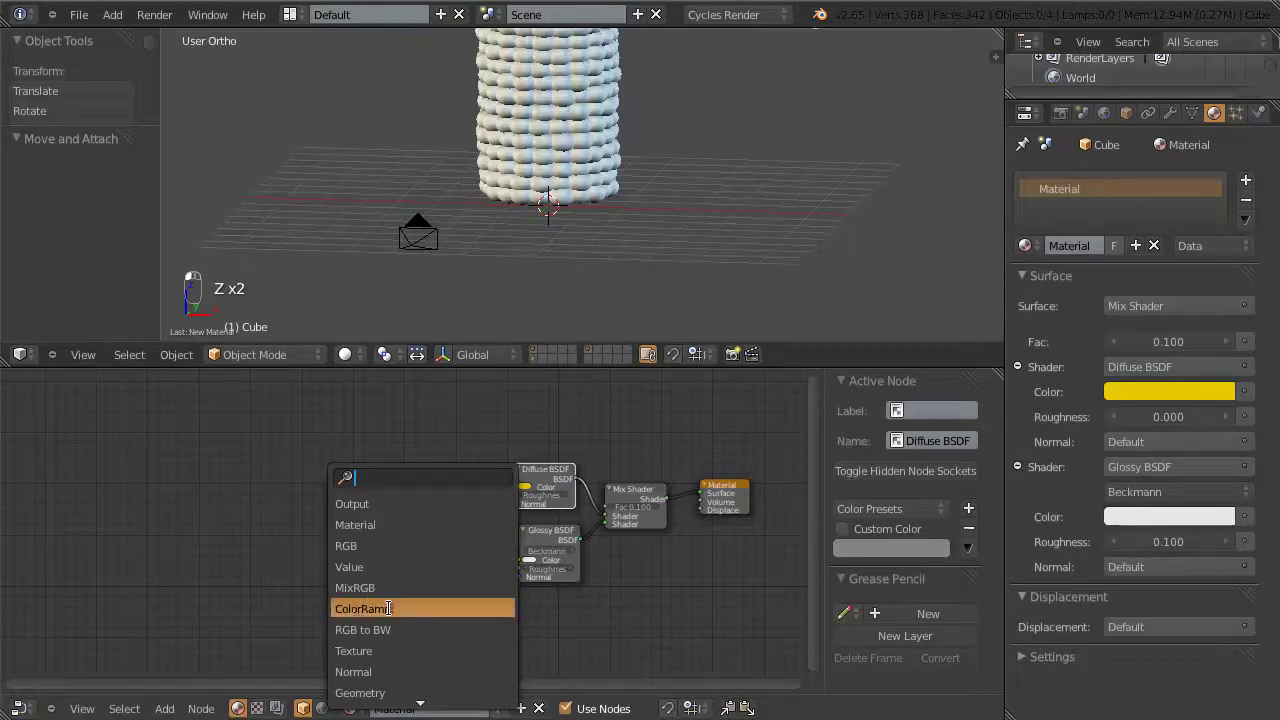
pyautogui.write('corlo')
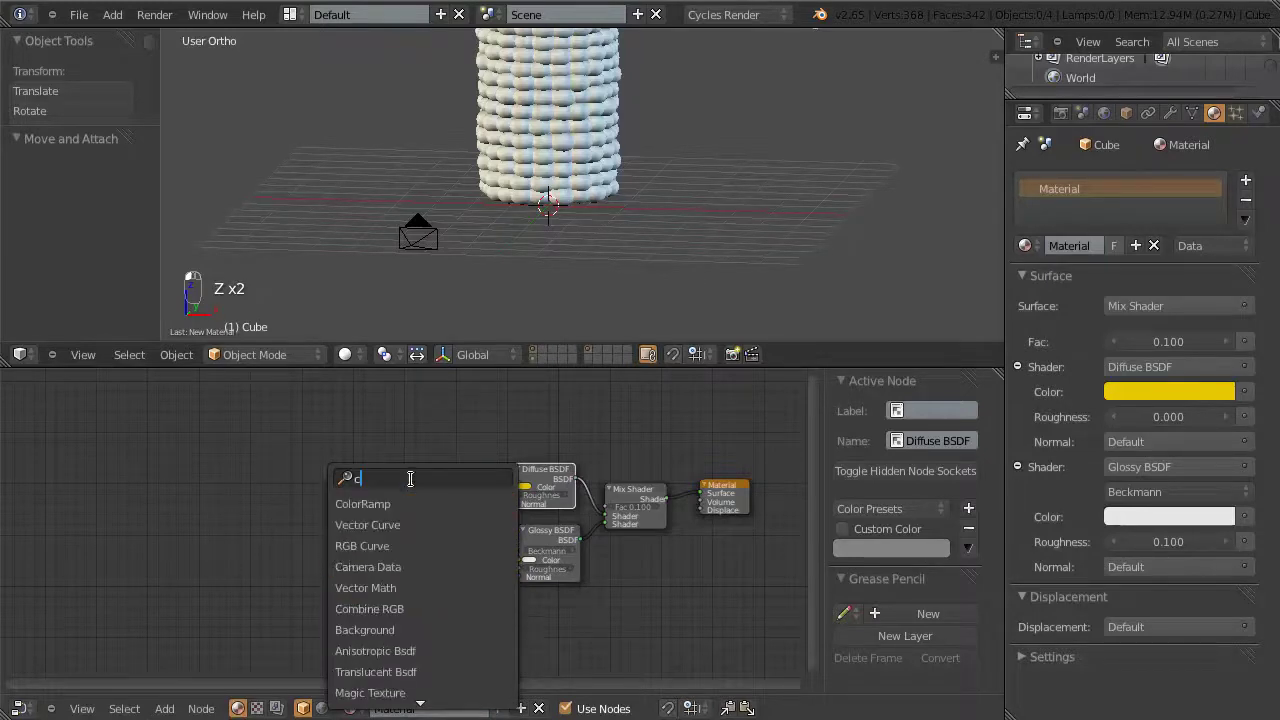
pyautogui.press('BackSpace')
pyautogui.press('BackSpace')
pyautogui.press('BackSpace')
pyautogui.press('BackSpace')
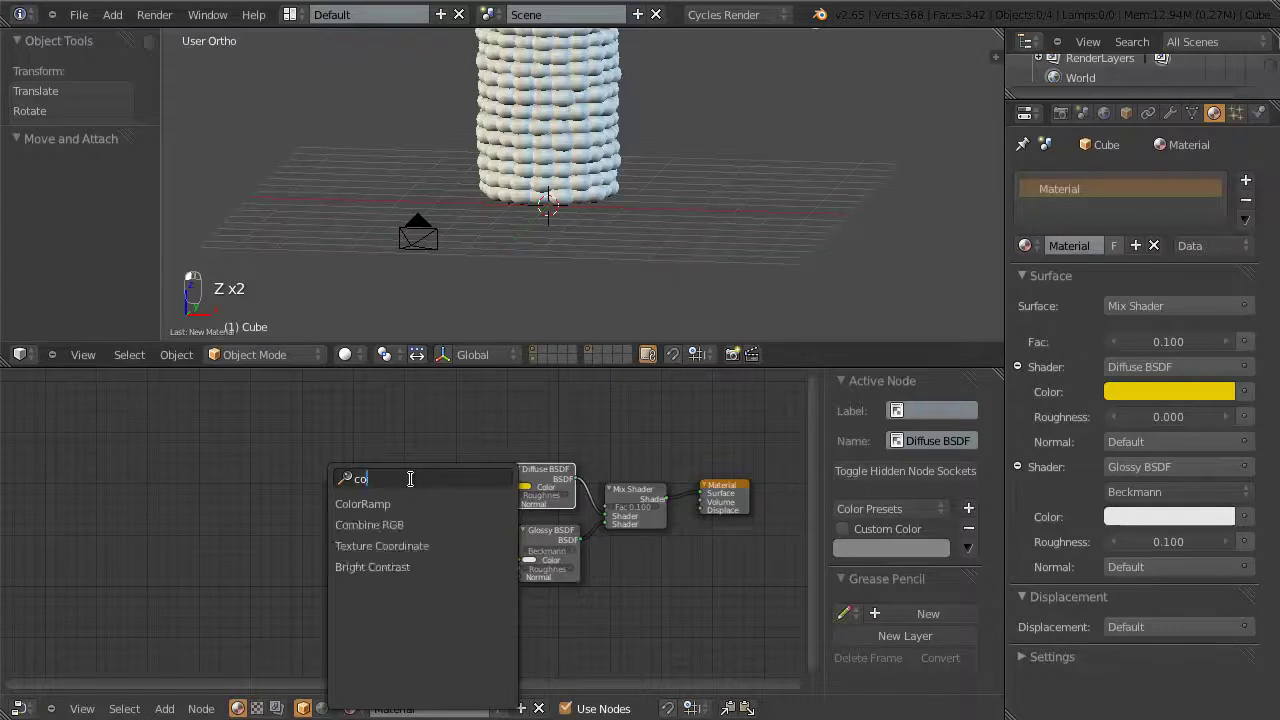
pyautogui.write('olo')
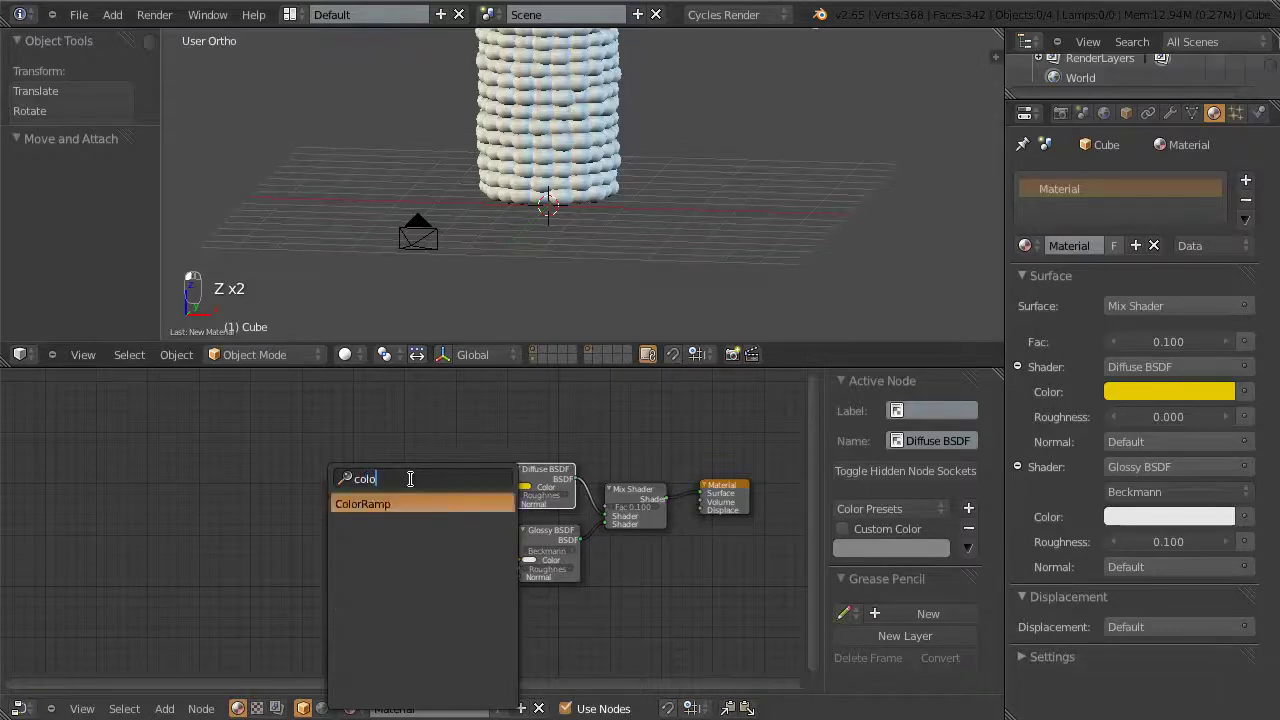
pyautogui.click(405, 503)
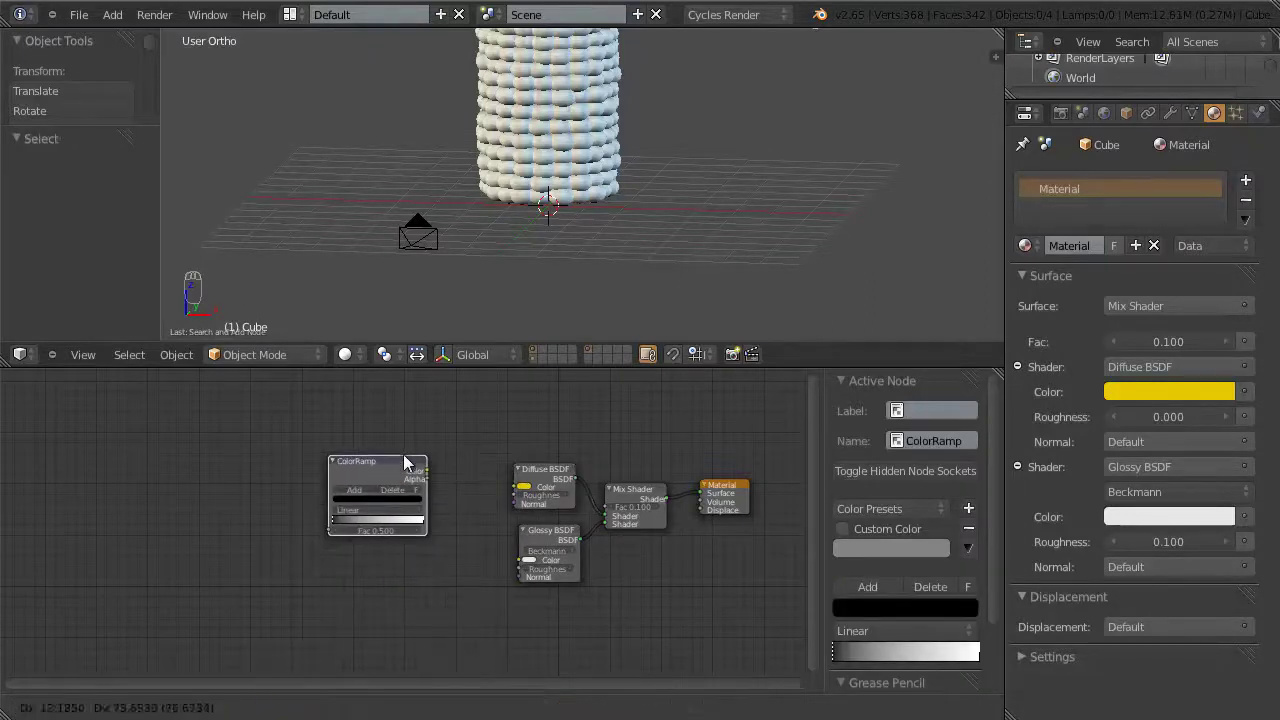
pyautogui.click(405, 462)
# Step: Move the ColorRamp node slightly closer to the Diffuse BSDF node
pyautogui.hotkey('shift', 'a')
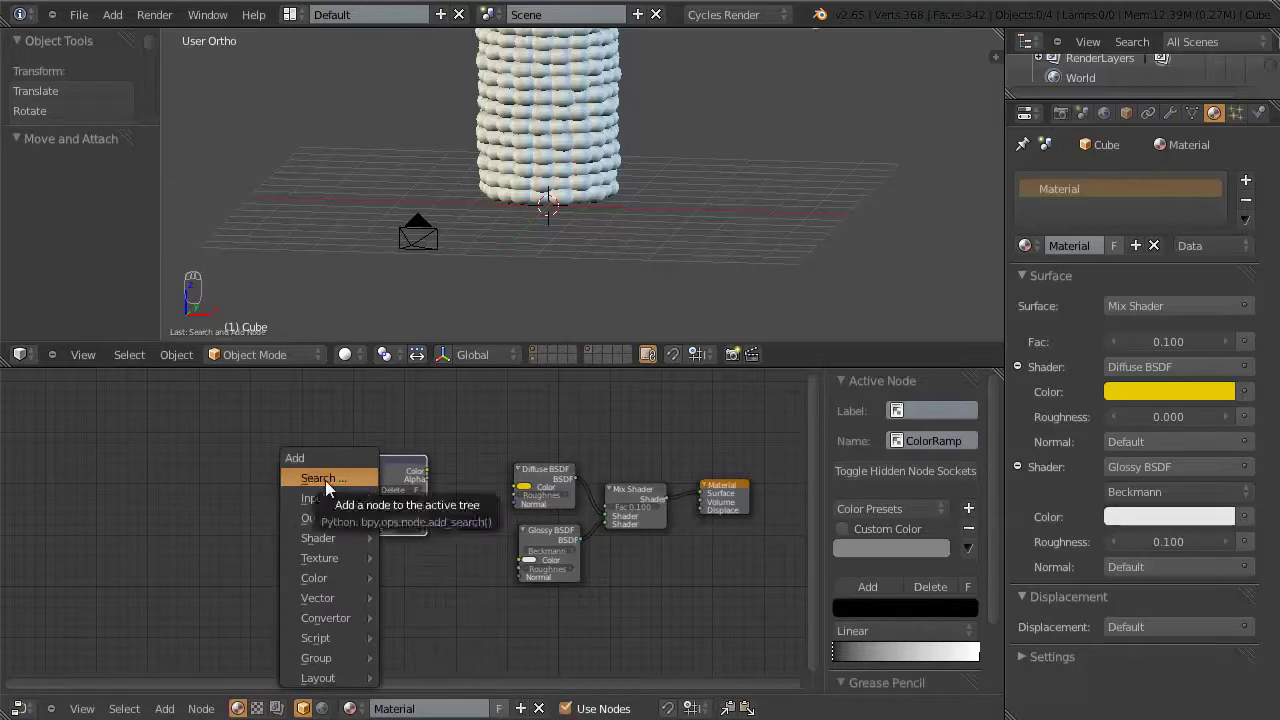
pyautogui.moveTo(333, 558)
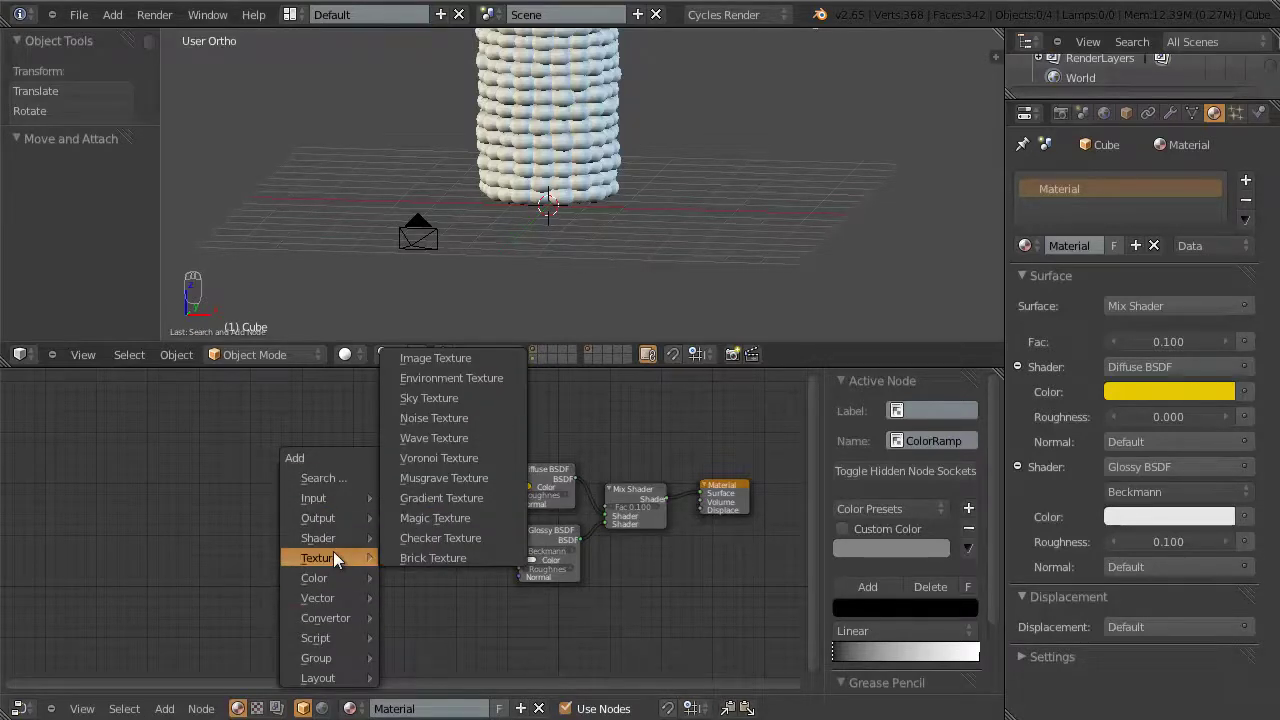
pyautogui.moveTo(316, 580)
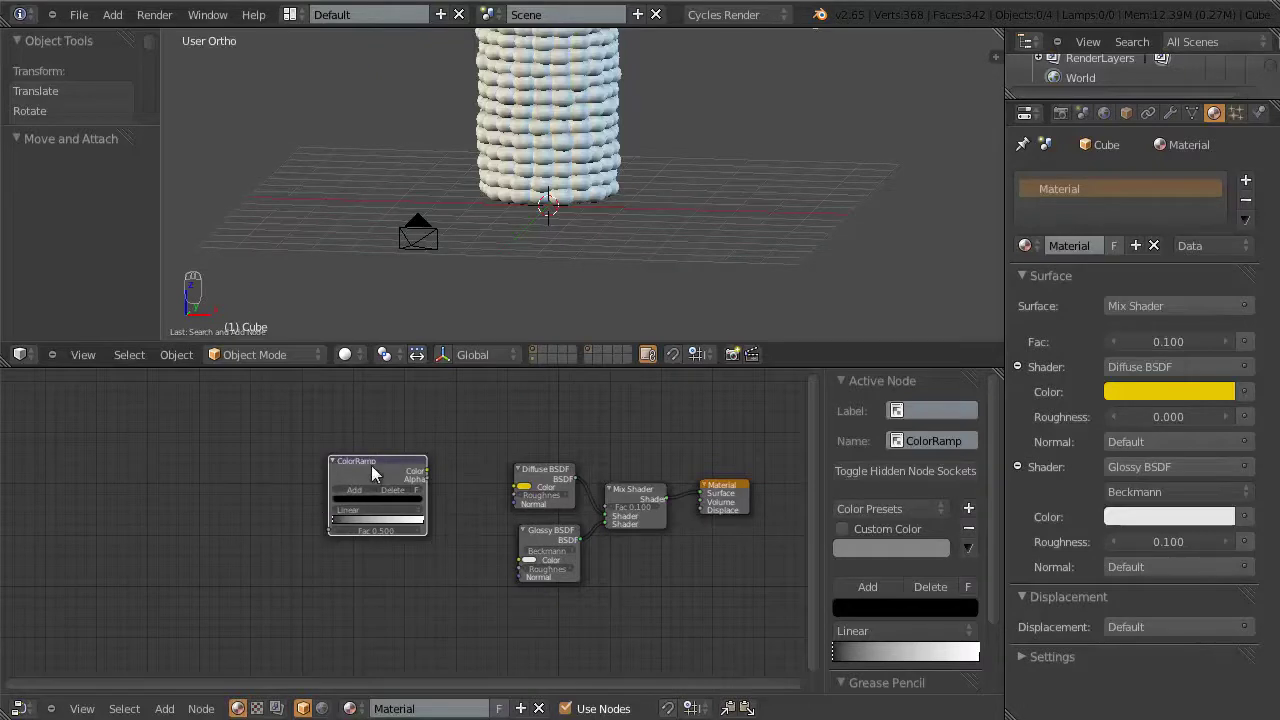
pyautogui.moveTo(374, 462); pyautogui.dragTo(389, 455)
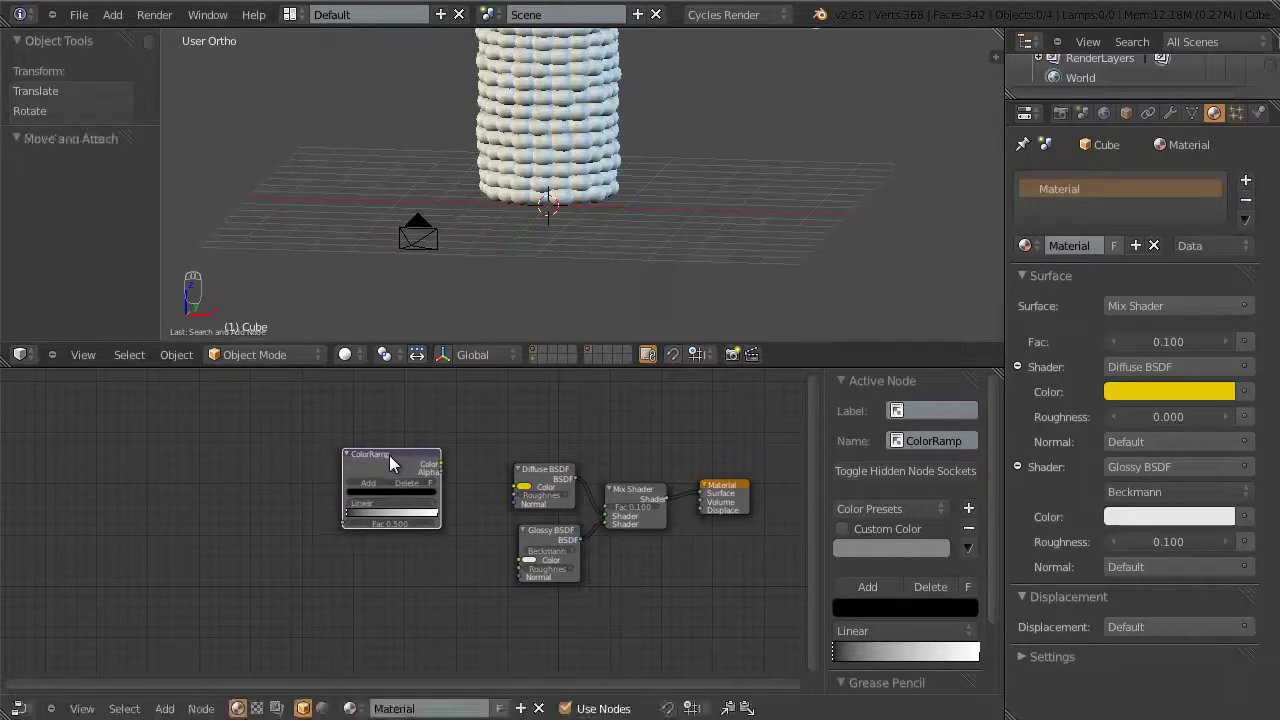
# Step: Change the ColorRamp's first stop from black to a bright golden orange
pyautogui.scroll(2, 431, 502)
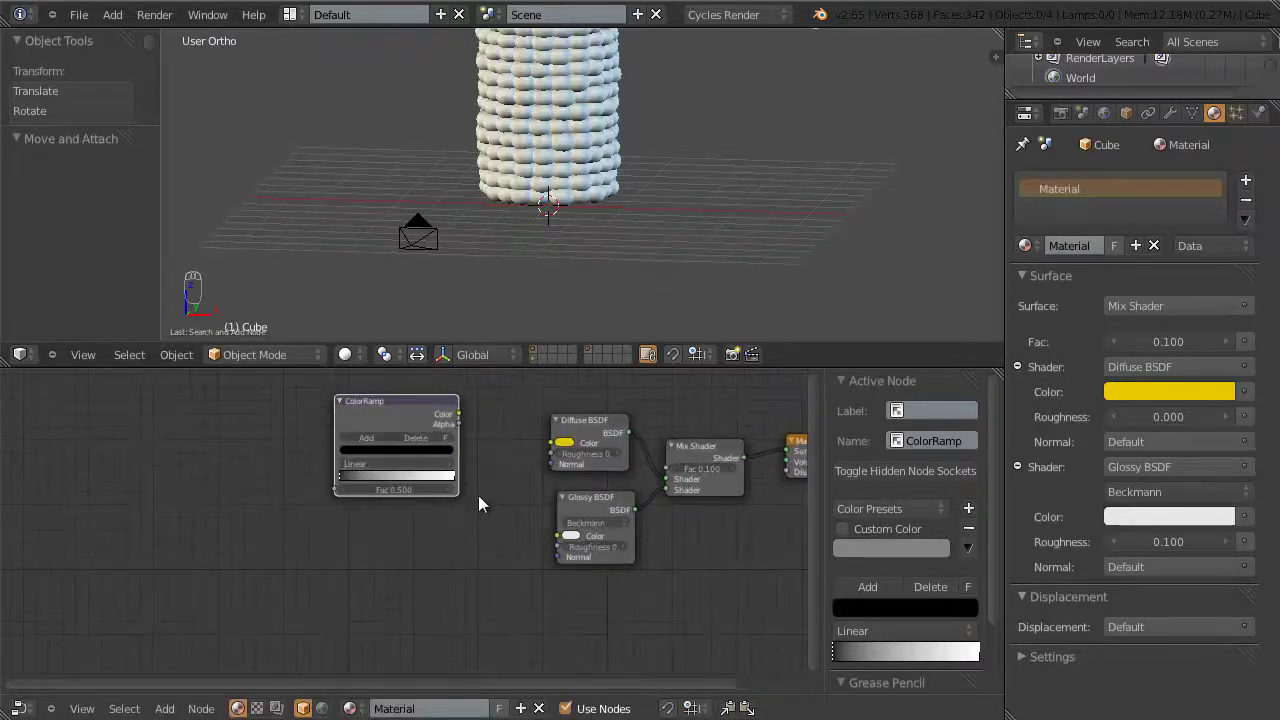
pyautogui.moveTo(444, 451); pyautogui.dragTo(455, 493, button='middle')
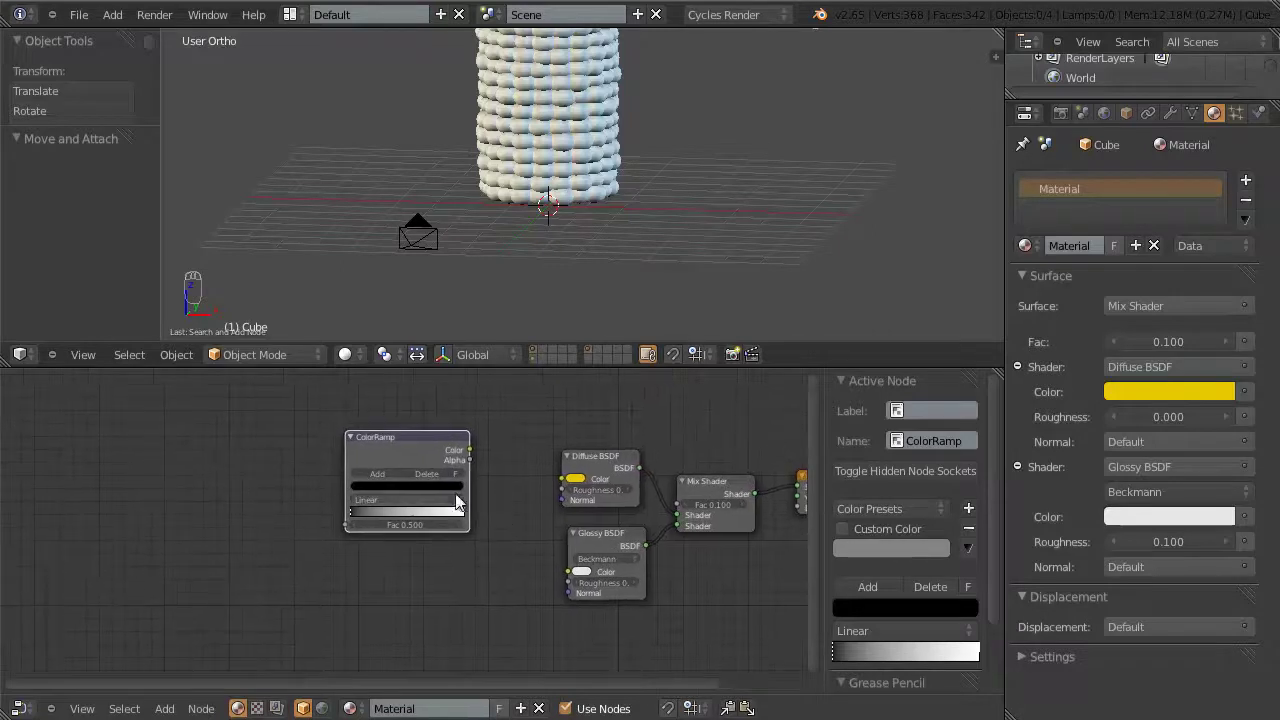
pyautogui.keyDown('ctrl'); pyautogui.moveTo(365, 522); pyautogui.dragTo(444, 556, button='middle'); pyautogui.keyUp('ctrl')
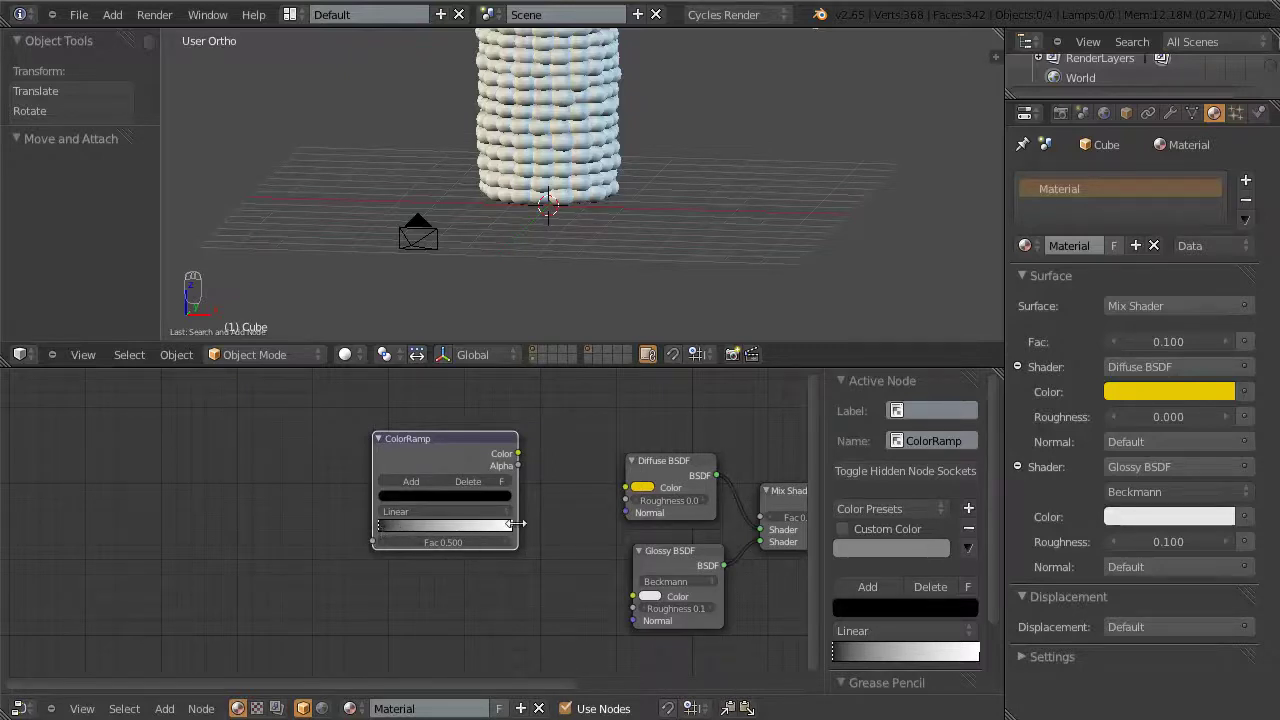
pyautogui.click(378, 527)
pyautogui.click(419, 497)
pyautogui.moveTo(485, 406); pyautogui.dragTo(486, 322)
pyautogui.moveTo(420, 385); pyautogui.dragTo(405, 417)
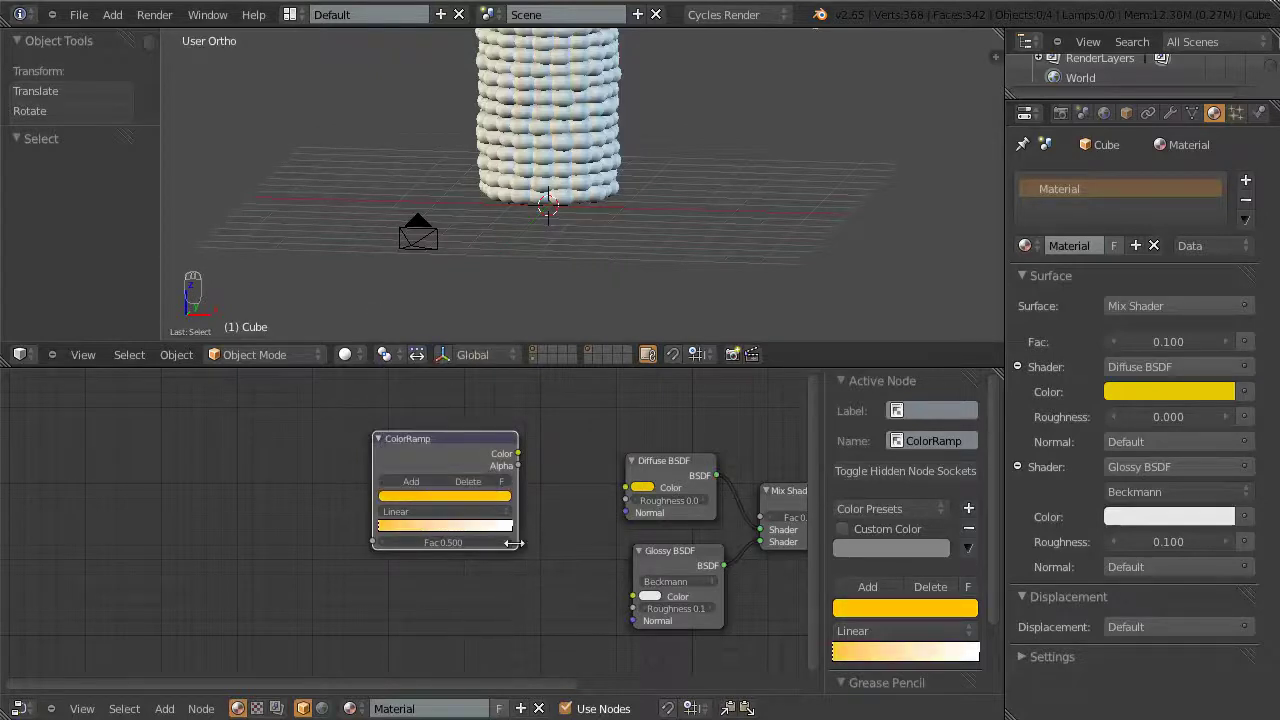
# Step: Change the ColorRamp's end stop to a light, pale yellow
pyautogui.click(510, 530)
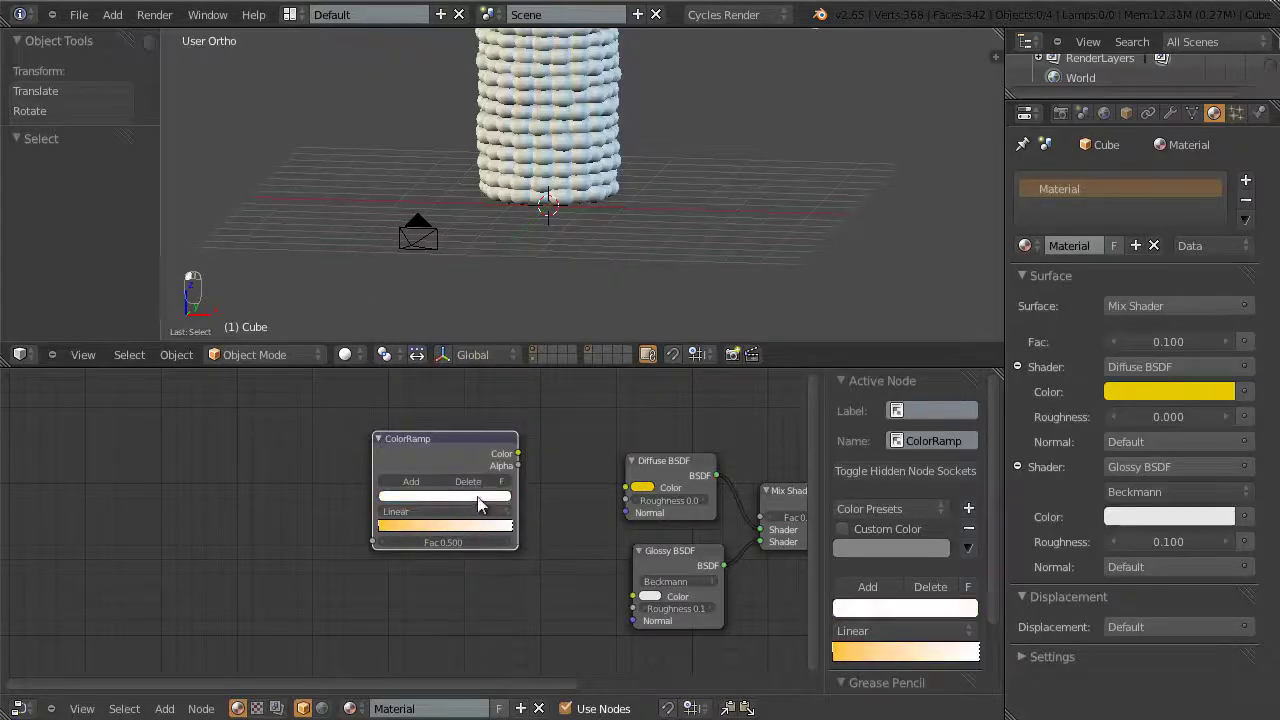
pyautogui.click(480, 496)
pyautogui.moveTo(414, 392); pyautogui.dragTo(408, 386)
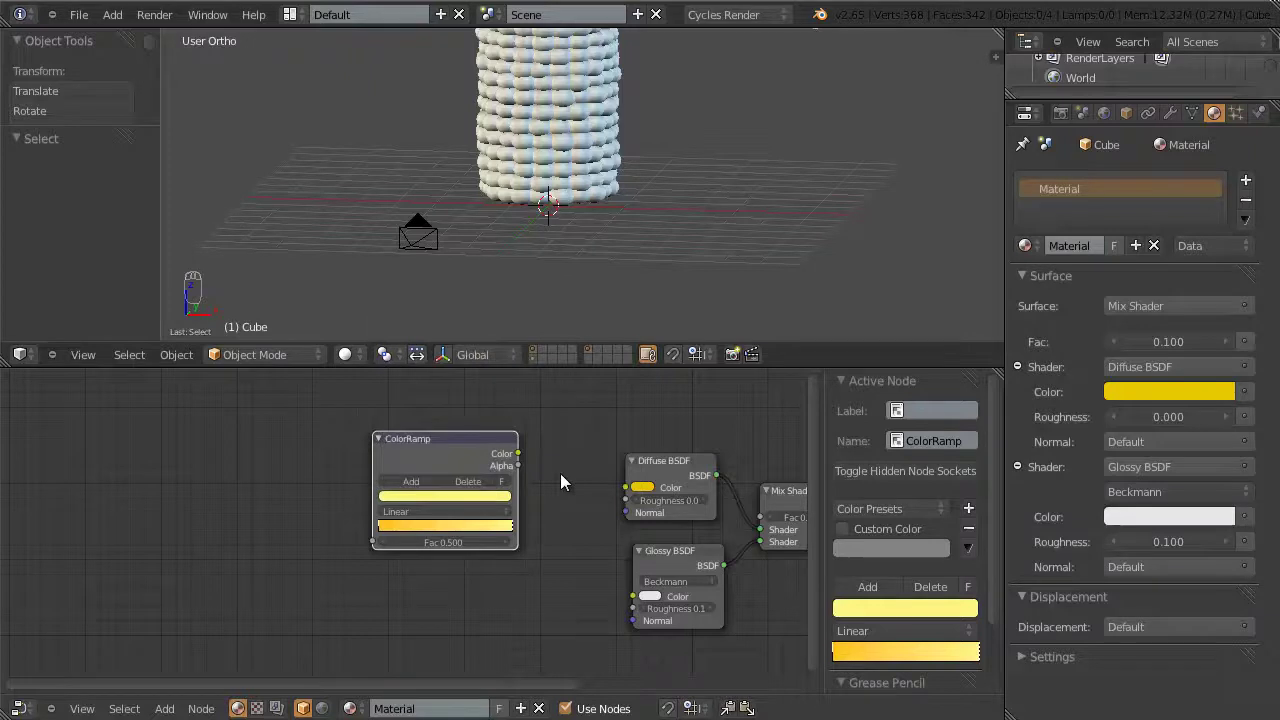
# Step: Connect the ColorRamp's color output to the Diffuse BSDF color and preview the cob in rendered viewport shading
pyautogui.moveTo(518, 453); pyautogui.dragTo(624, 489)
pyautogui.keyDown('shift'); pyautogui.moveTo(653, 100); pyautogui.dragTo(635, 195, button='middle'); pyautogui.keyUp('shift')
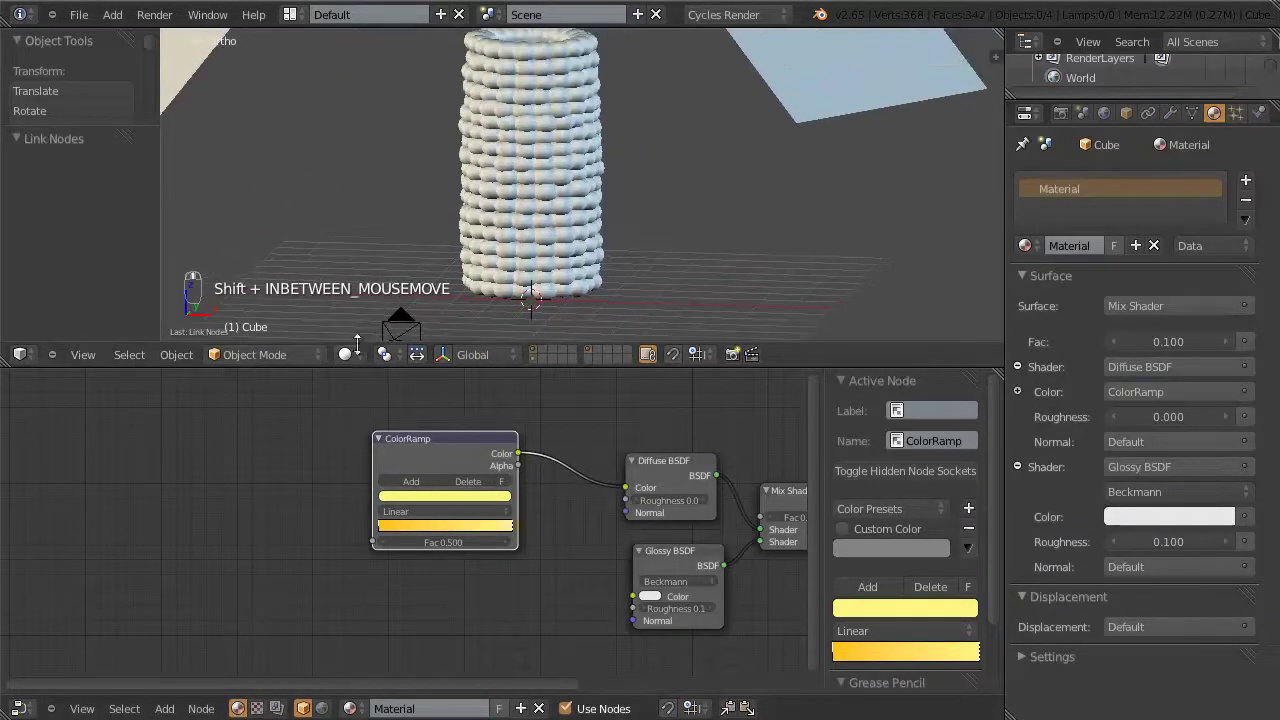
pyautogui.click(346, 355)
pyautogui.click(376, 225)
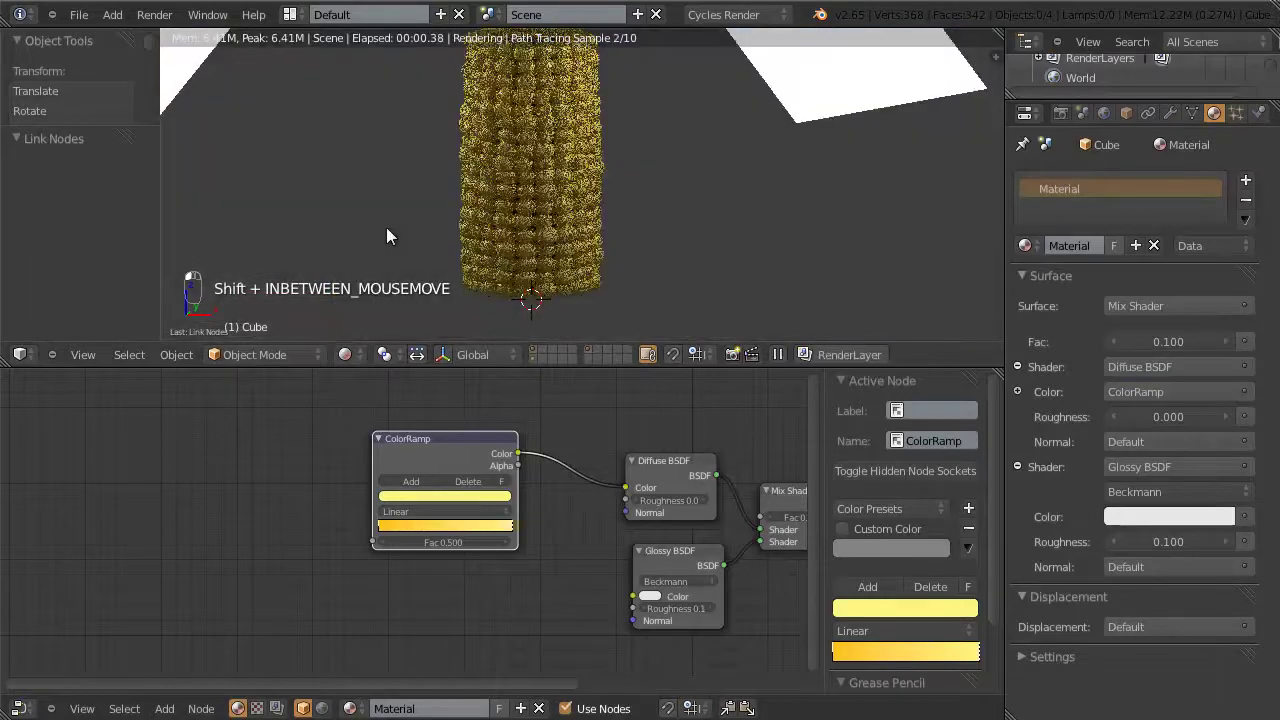
pyautogui.keyDown('shift'); pyautogui.moveTo(420, 208); pyautogui.dragTo(395, 251, button='middle'); pyautogui.keyUp('shift')
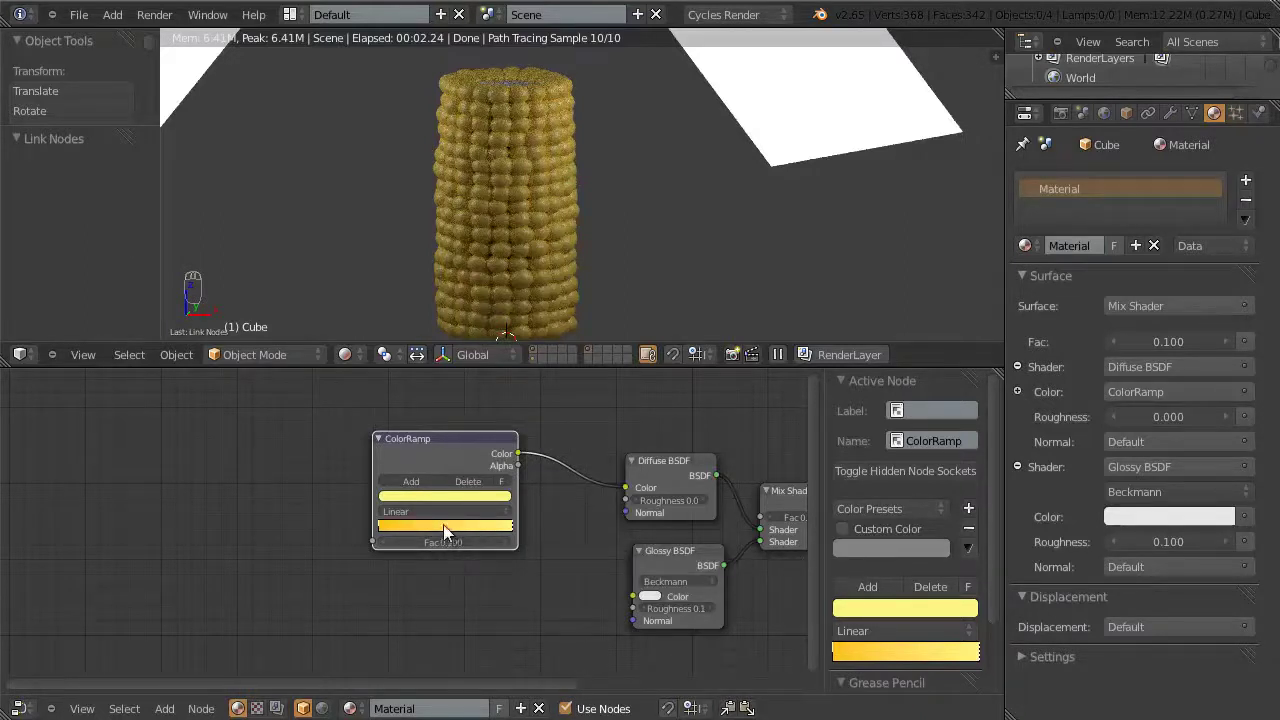
# Step: Test the ColorRamp factor at 0.000 and at 1.000 in the rendered preview, then return the viewport to solid shading
pyautogui.moveTo(457, 544); pyautogui.dragTo(240, 544)
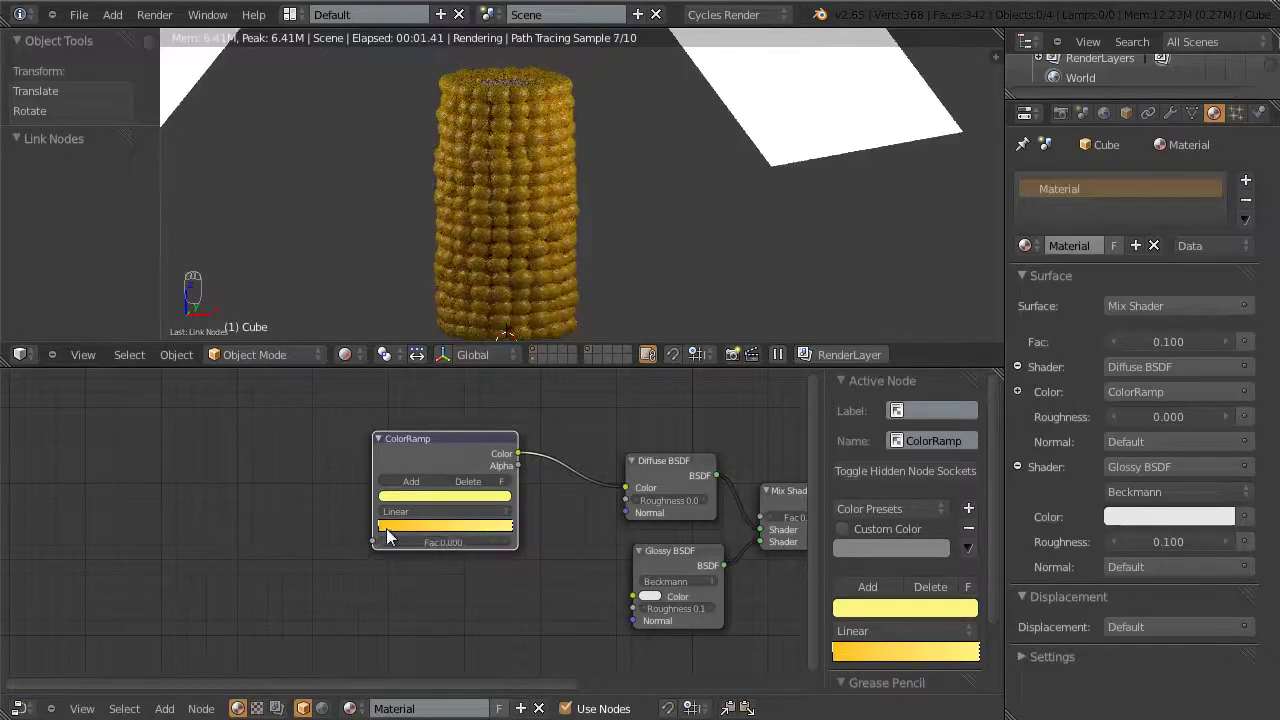
pyautogui.moveTo(440, 545); pyautogui.dragTo(601, 581)
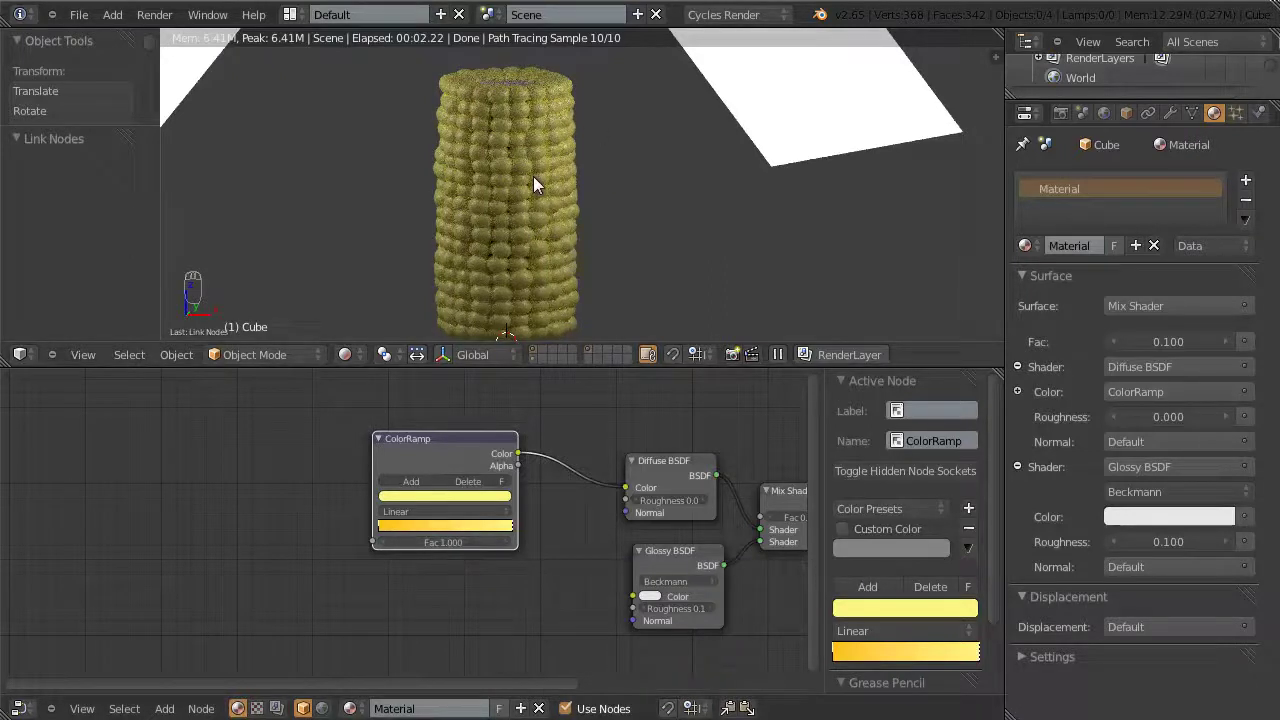
pyautogui.scroll(-1, 218, 591)
pyautogui.press('z')
pyautogui.press('z')
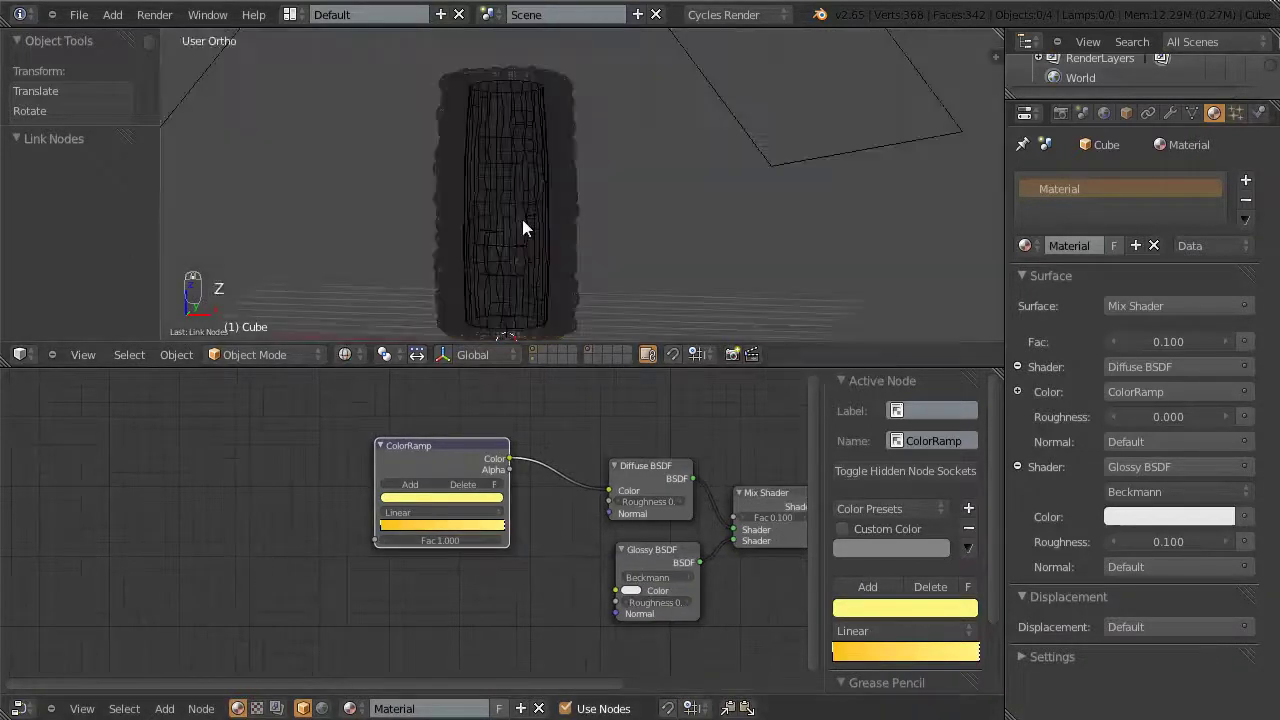
# Step: Add an Object Info input node and place it left of the ColorRamp node
pyautogui.moveTo(367, 513); pyautogui.dragTo(411, 557, button='middle')
pyautogui.hotkey('shift', 'a')
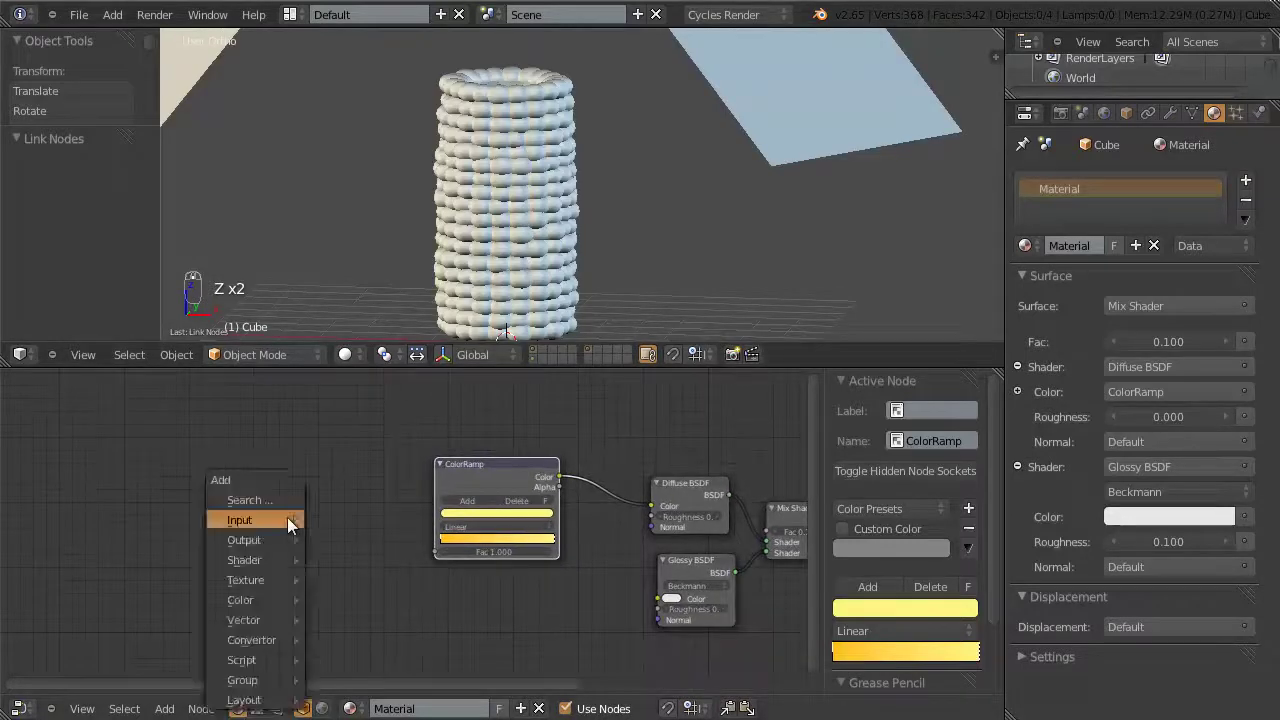
pyautogui.moveTo(285, 519)
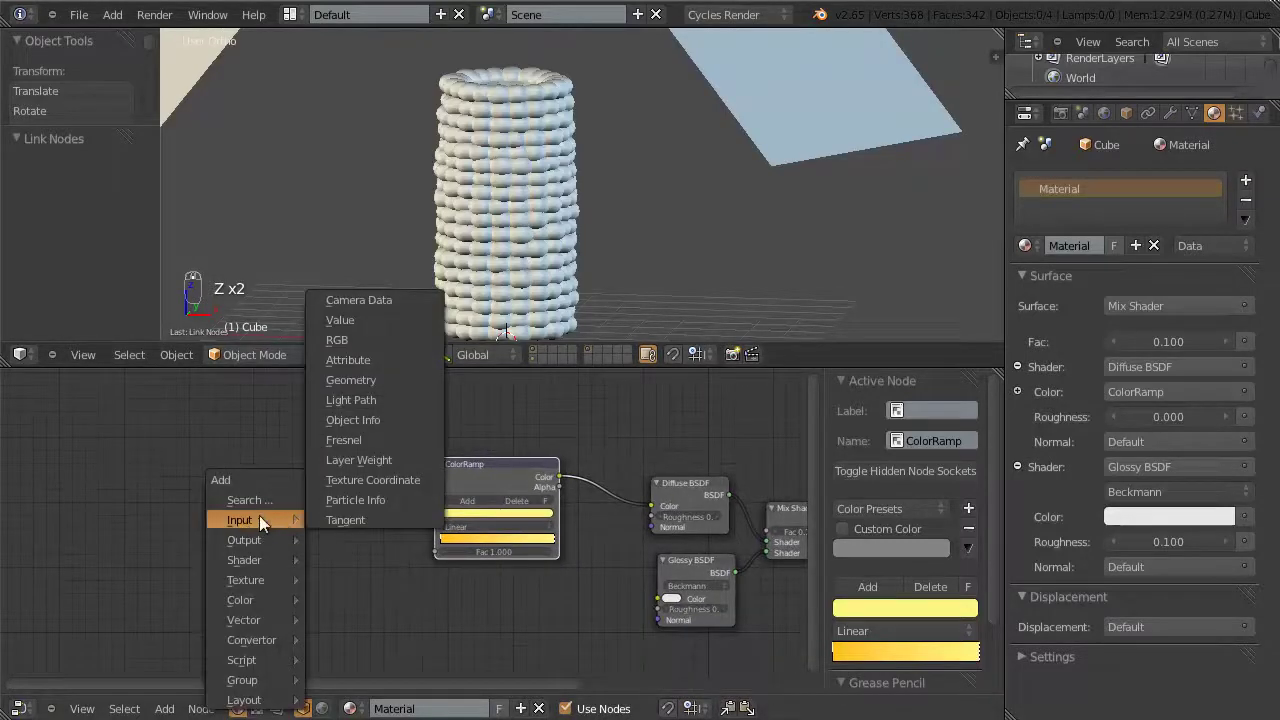
pyautogui.click(373, 420)
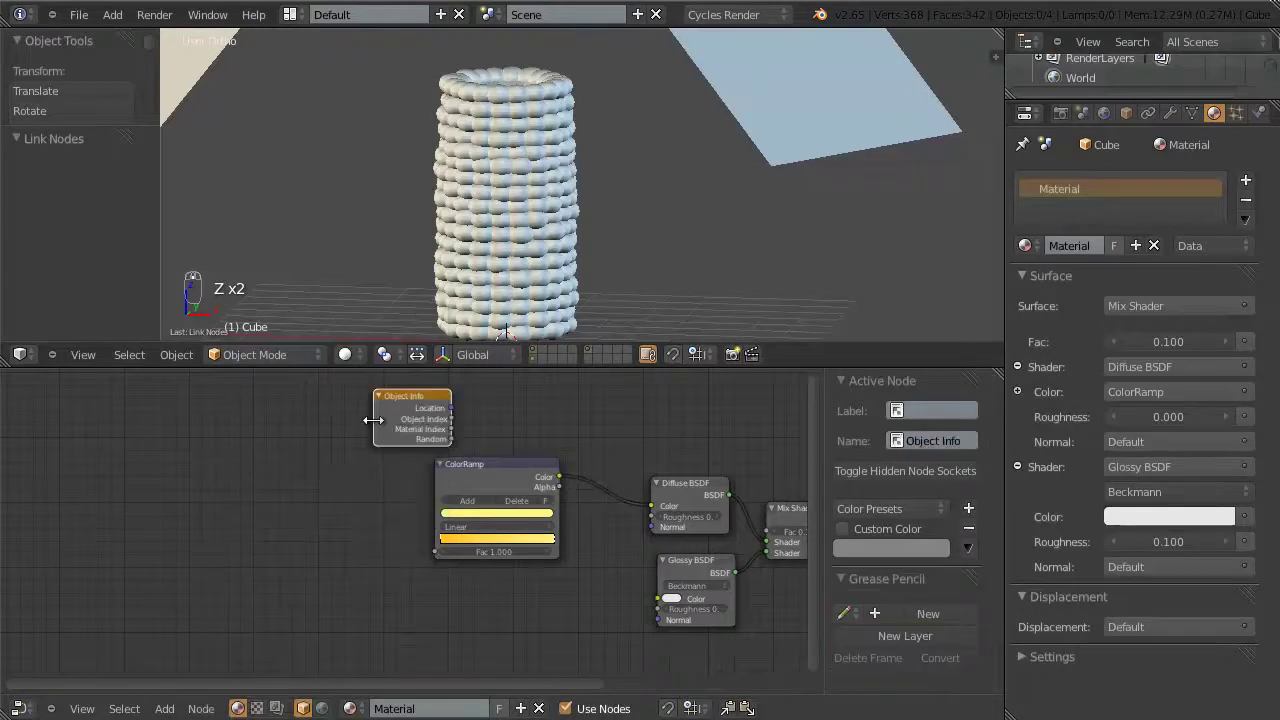
pyautogui.moveTo(373, 420); pyautogui.dragTo(296, 470)
pyautogui.scroll(2, 364, 547)
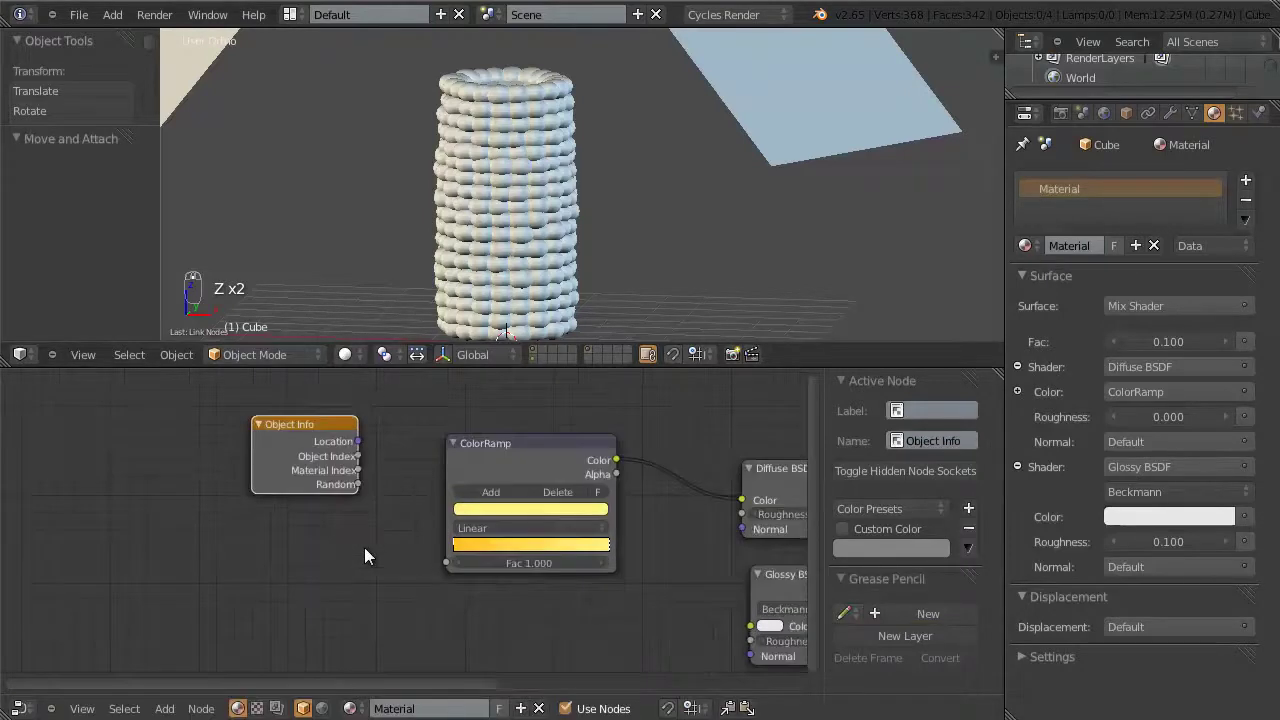
# Step: Connect the Object Info node's Random output to the ColorRamp's Fac input and preview the cob in rendered viewport shading
pyautogui.scroll(1, 364, 547)
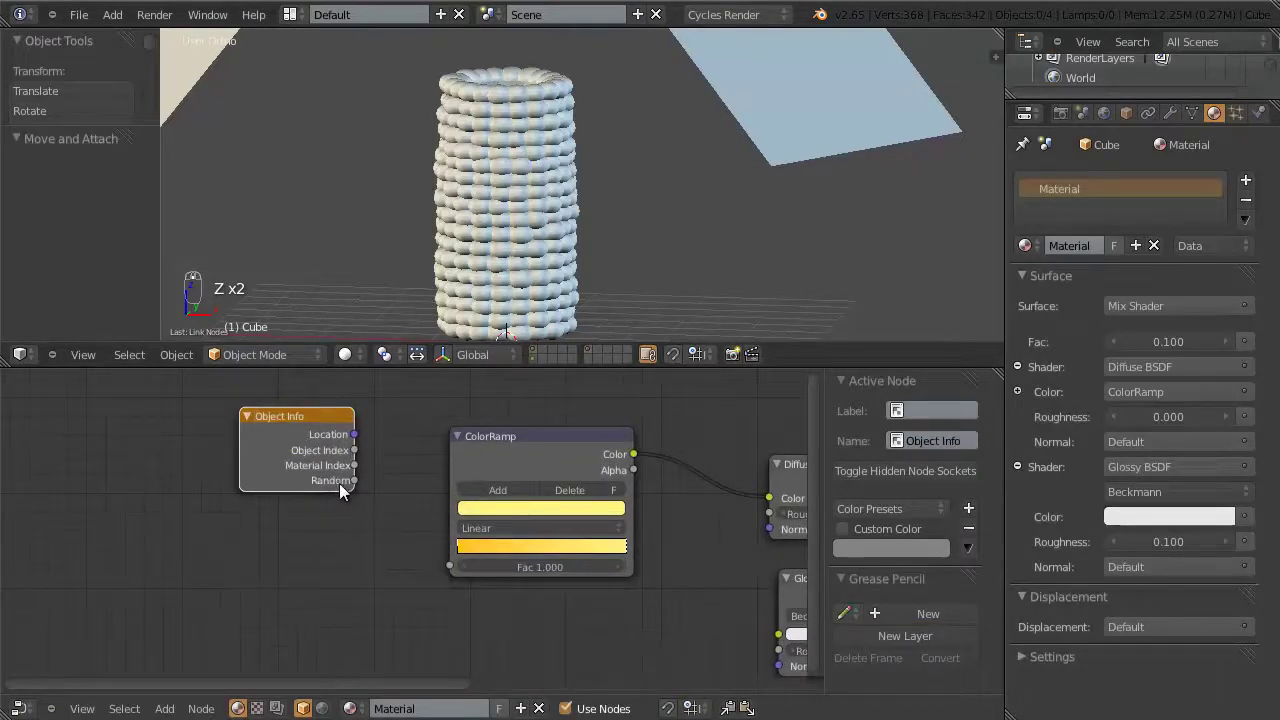
pyautogui.moveTo(354, 480); pyautogui.dragTo(450, 566)
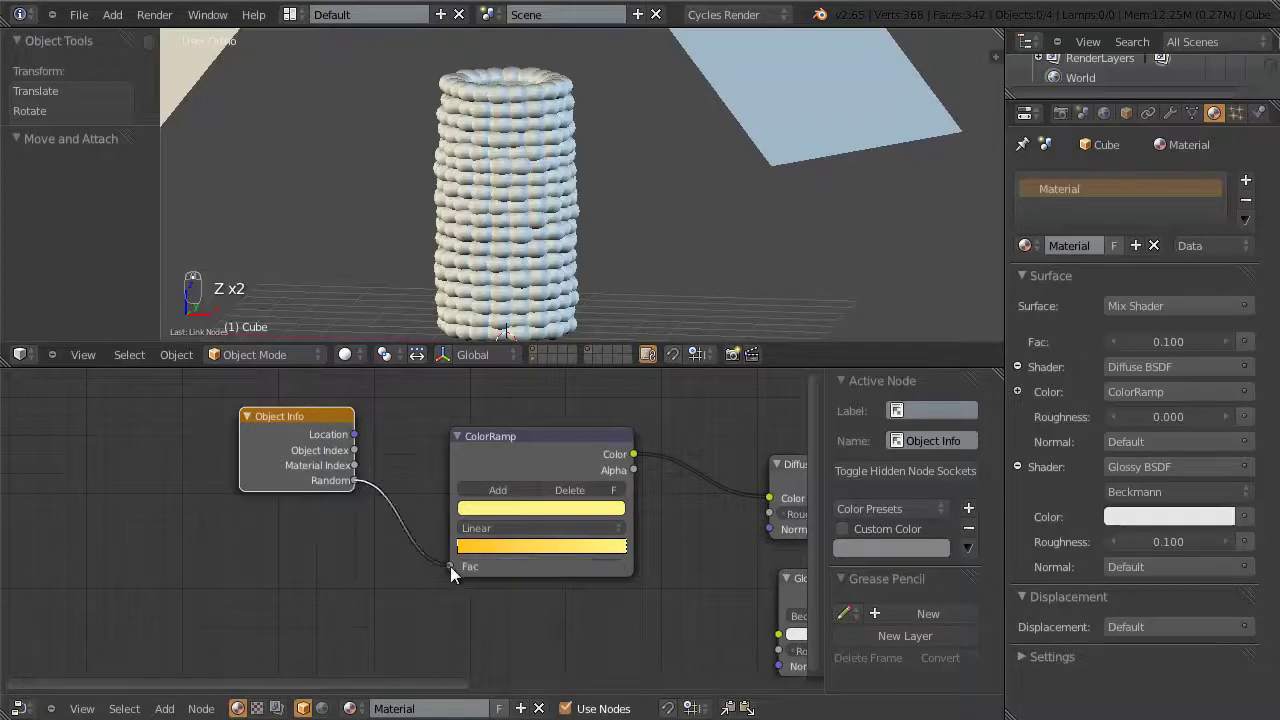
pyautogui.scroll(-3, 485, 582)
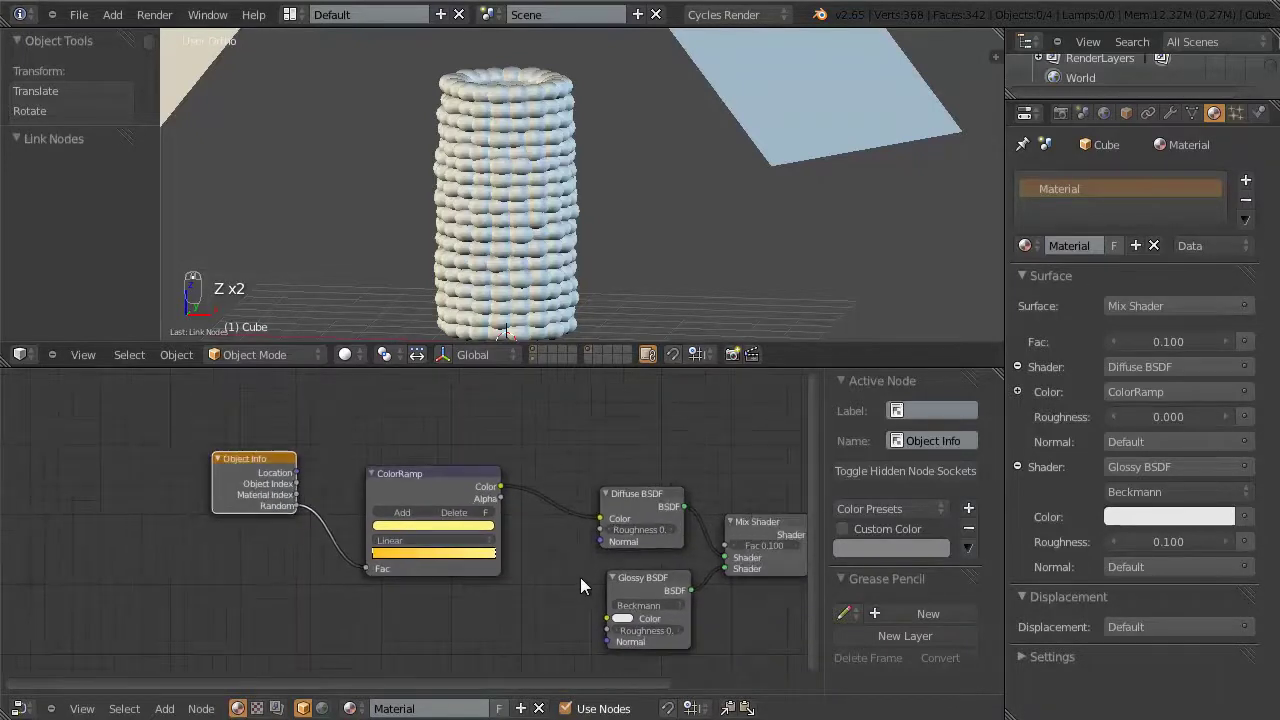
pyautogui.scroll(-1, 580, 585)
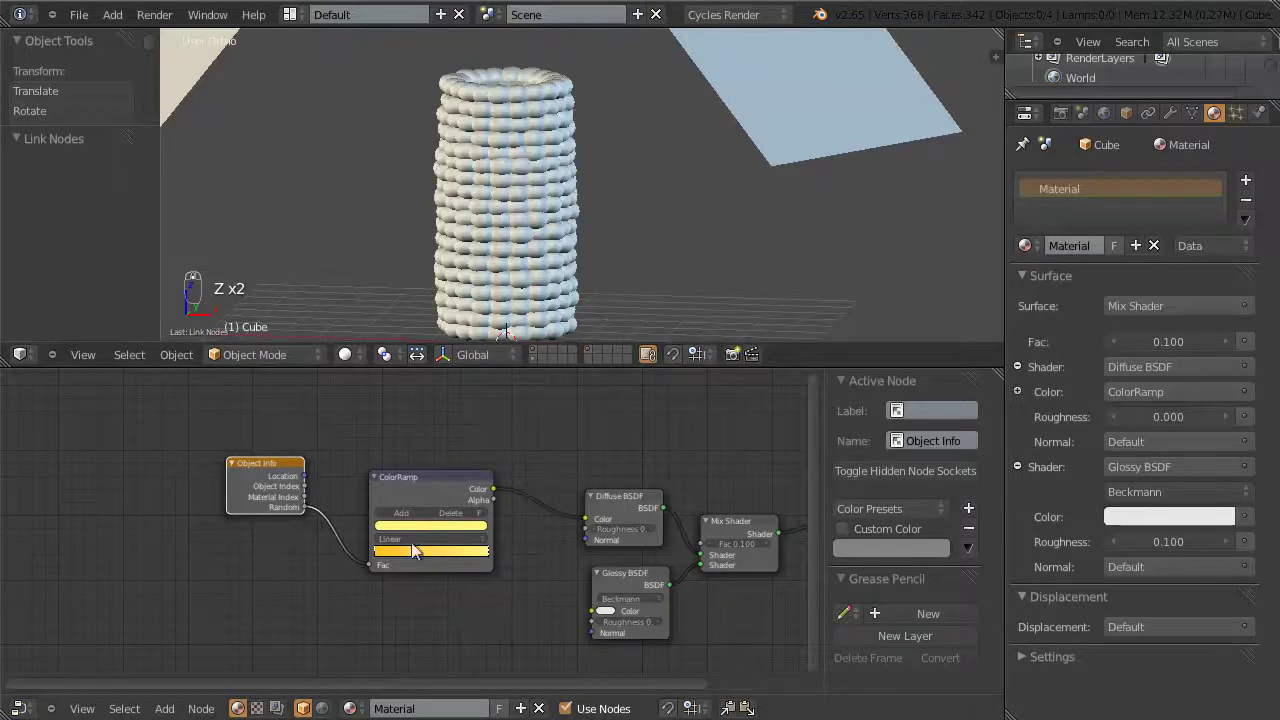
pyautogui.moveTo(557, 549); pyautogui.dragTo(456, 538, button='middle')
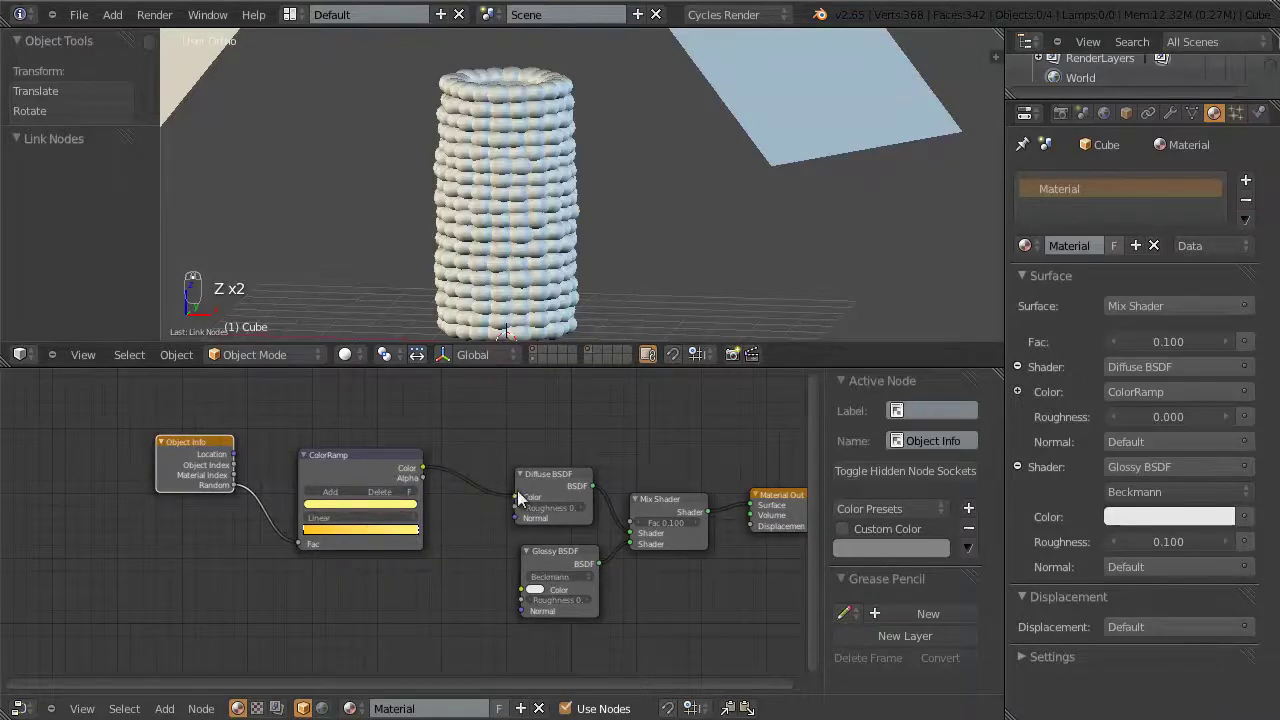
pyautogui.click(345, 354)
pyautogui.click(392, 226)
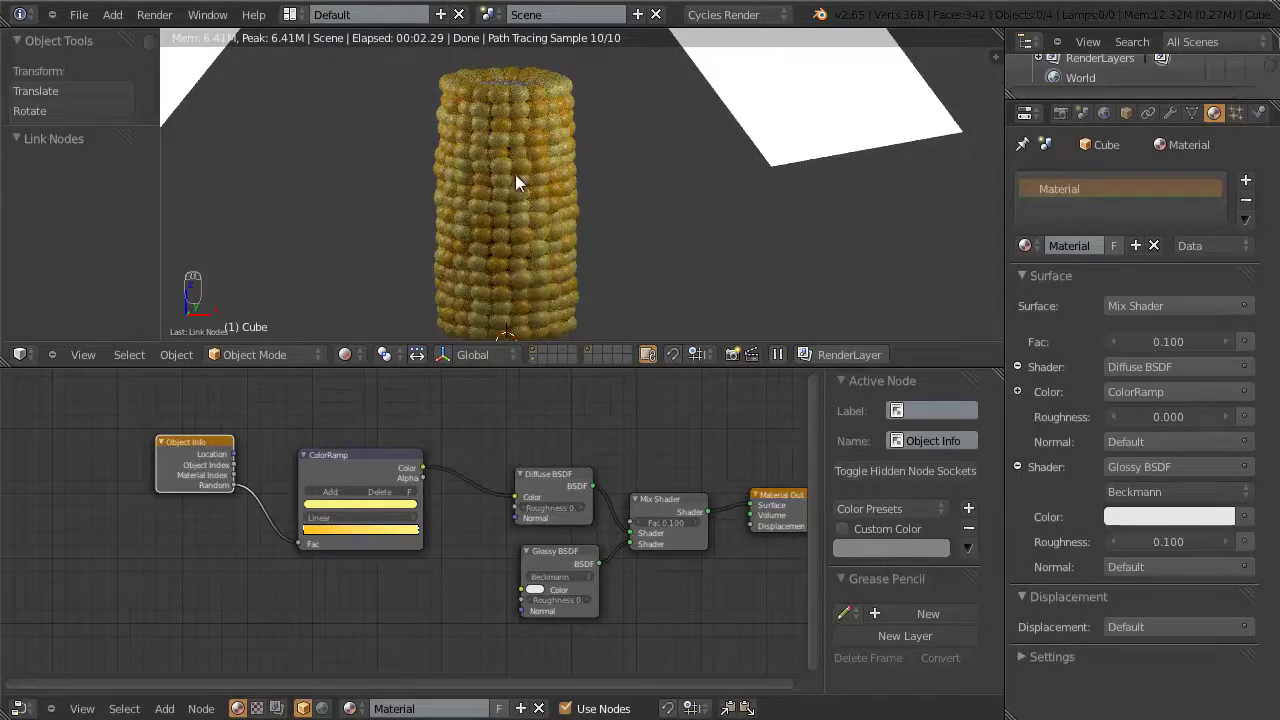
# Step: Change the ColorRamp's start stop from orange to a bright golden yellow
pyautogui.click(306, 527)
pyautogui.click(330, 528)
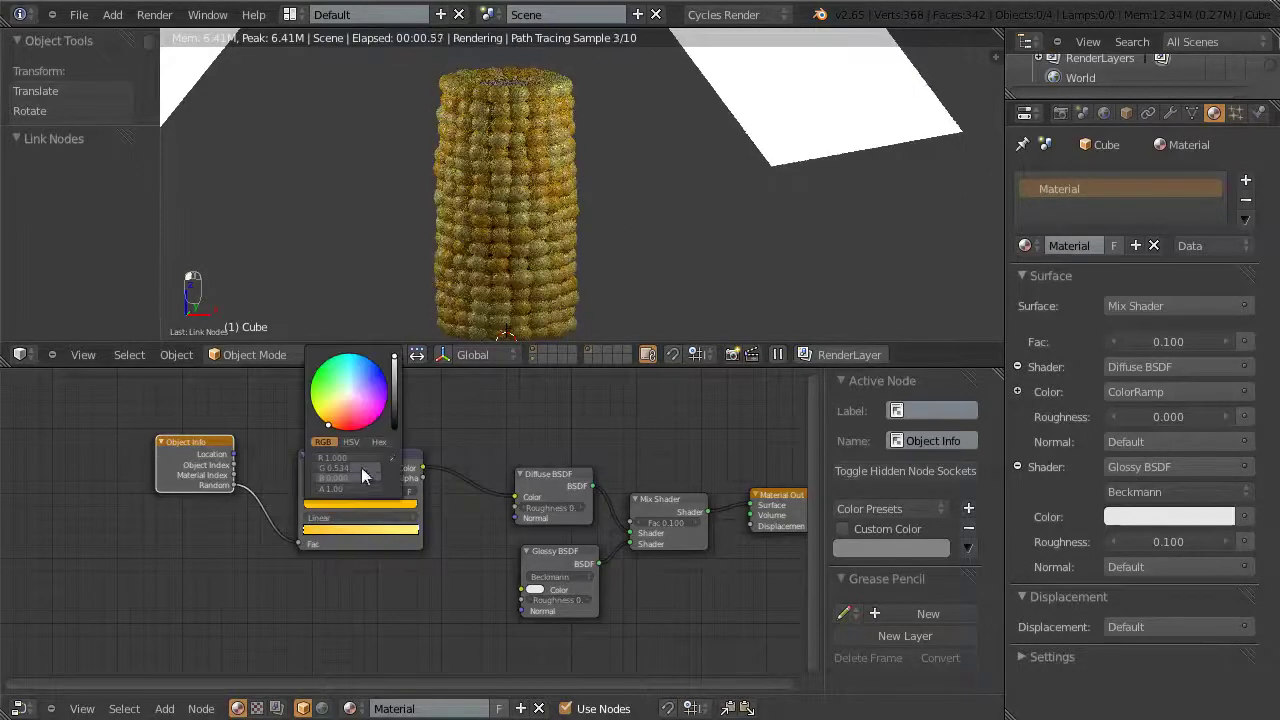
pyautogui.click(324, 423)
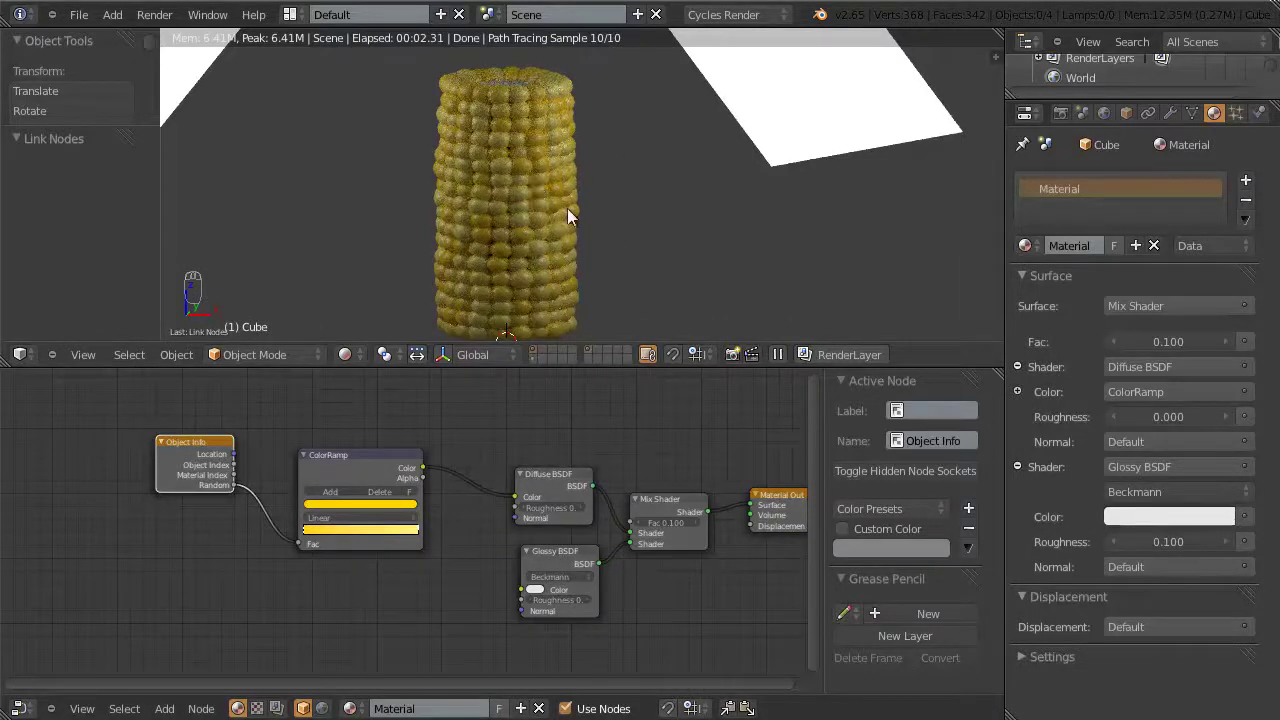
# Step: Try a darker brown color on the ColorRamp's end stop and check the kernels in the rendered preview
pyautogui.click(417, 530)
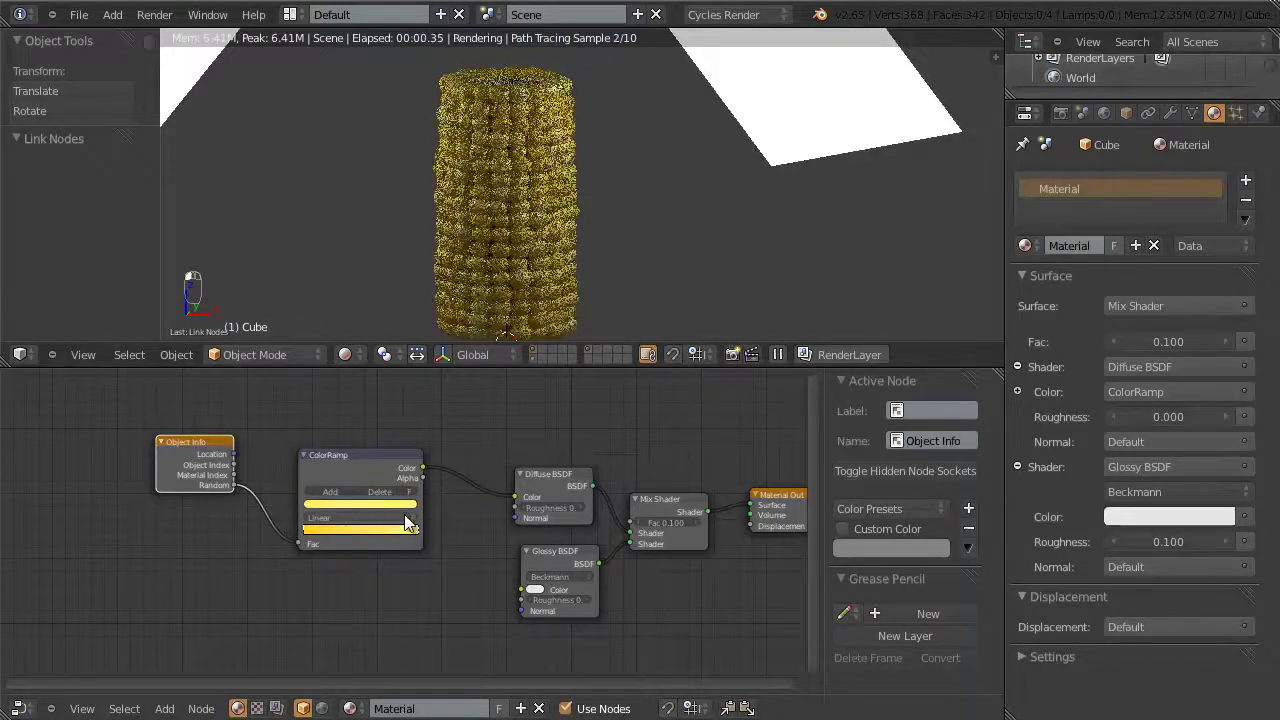
pyautogui.click(407, 510)
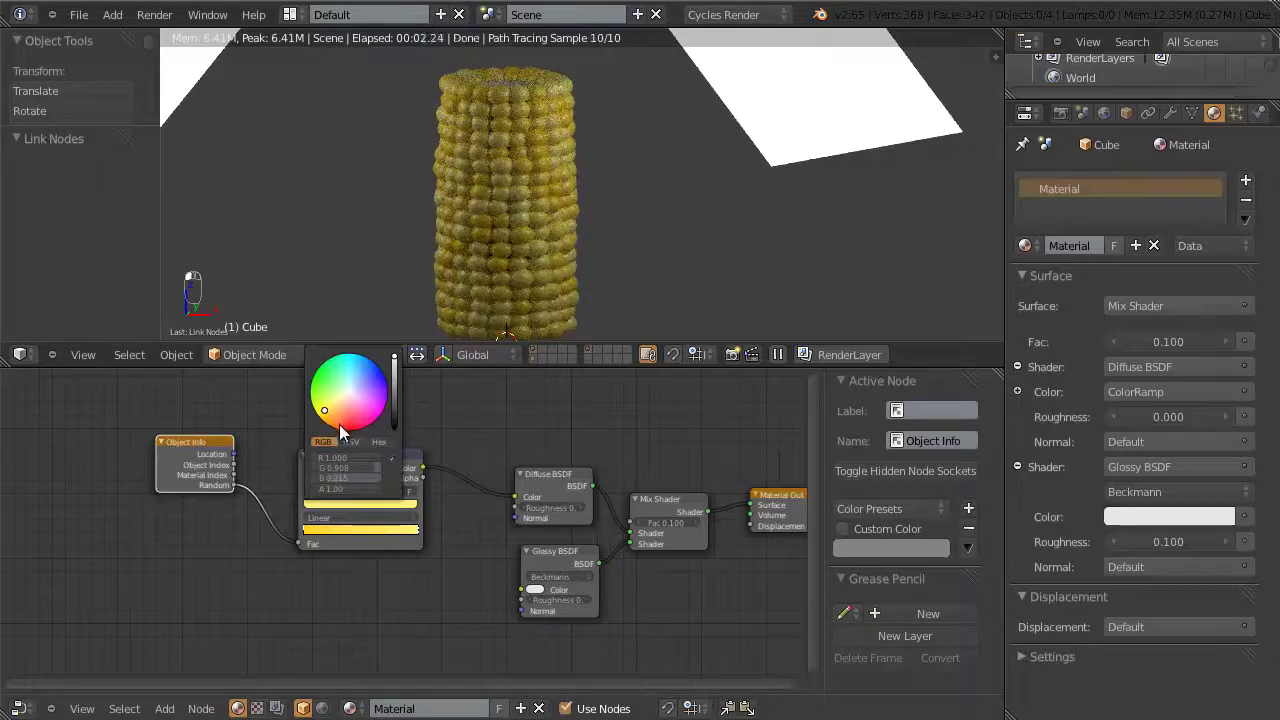
pyautogui.click(340, 425)
pyautogui.moveTo(395, 393); pyautogui.dragTo(395, 382)
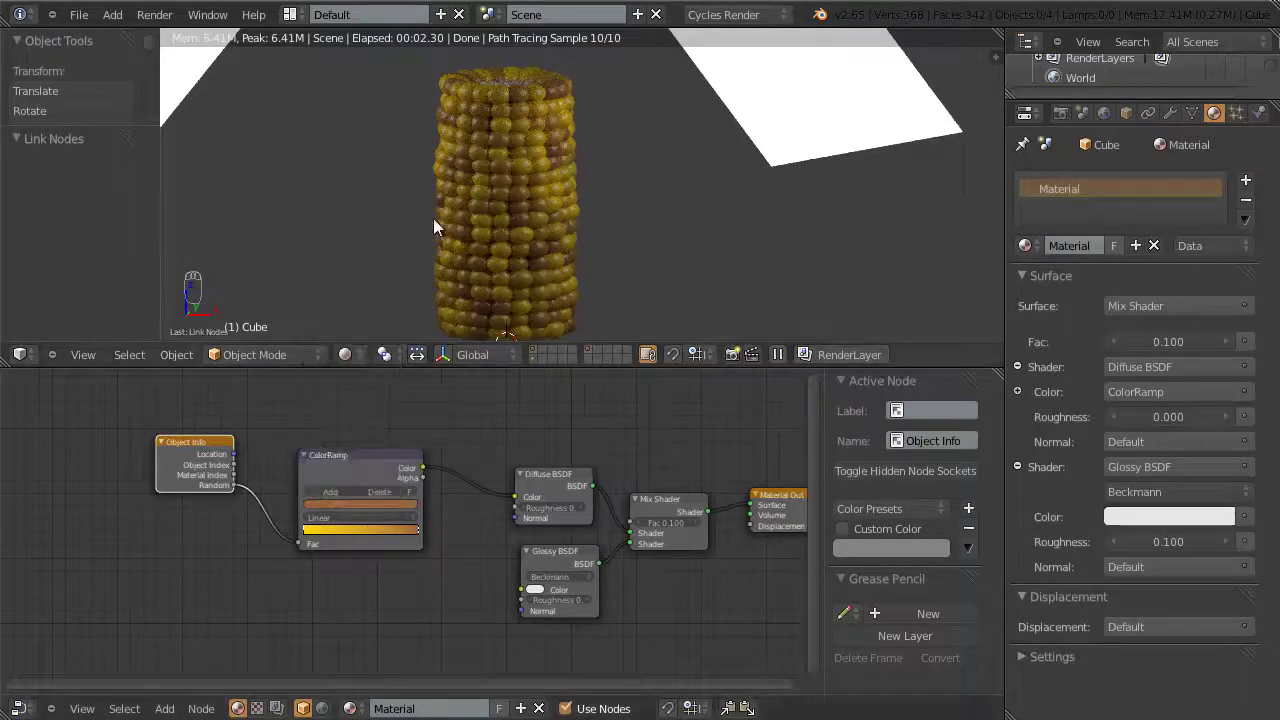
pyautogui.scroll(-1, 479, 242)
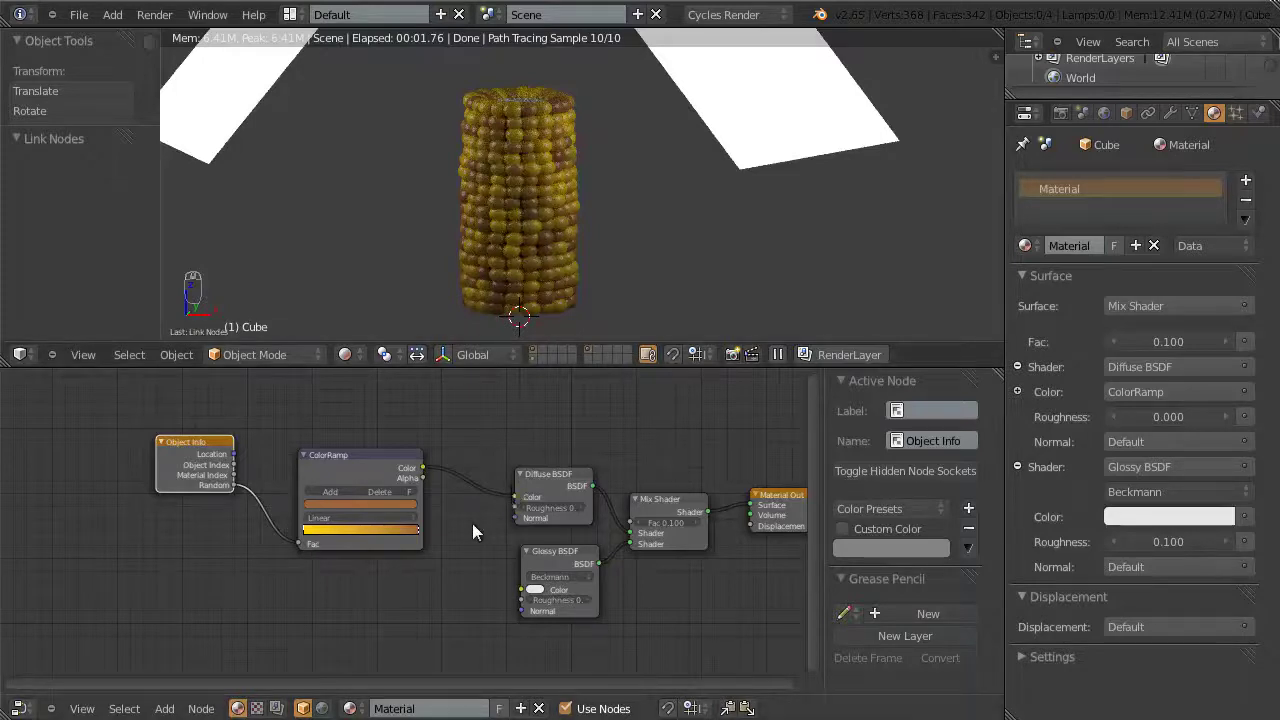
# Step: Brighten the ColorRamp's end stop to full value and change its color to a light, warm yellow
pyautogui.click(402, 503)
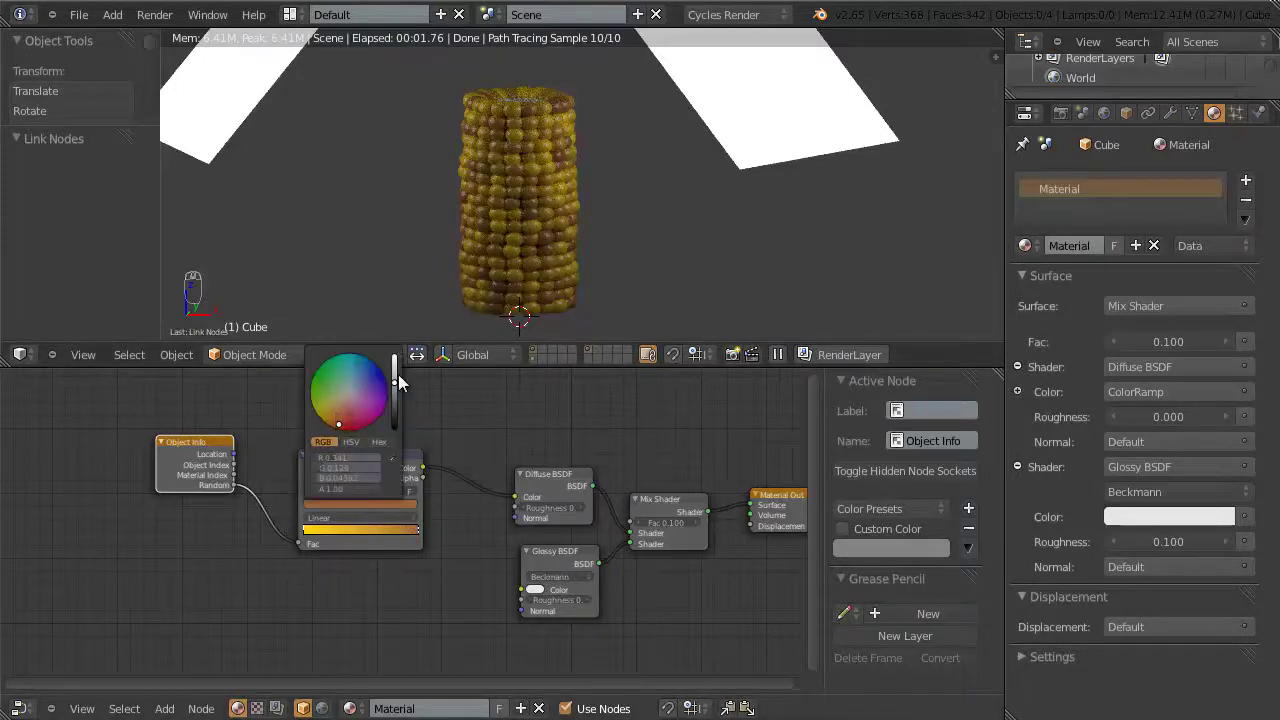
pyautogui.moveTo(396, 378); pyautogui.dragTo(398, 357)
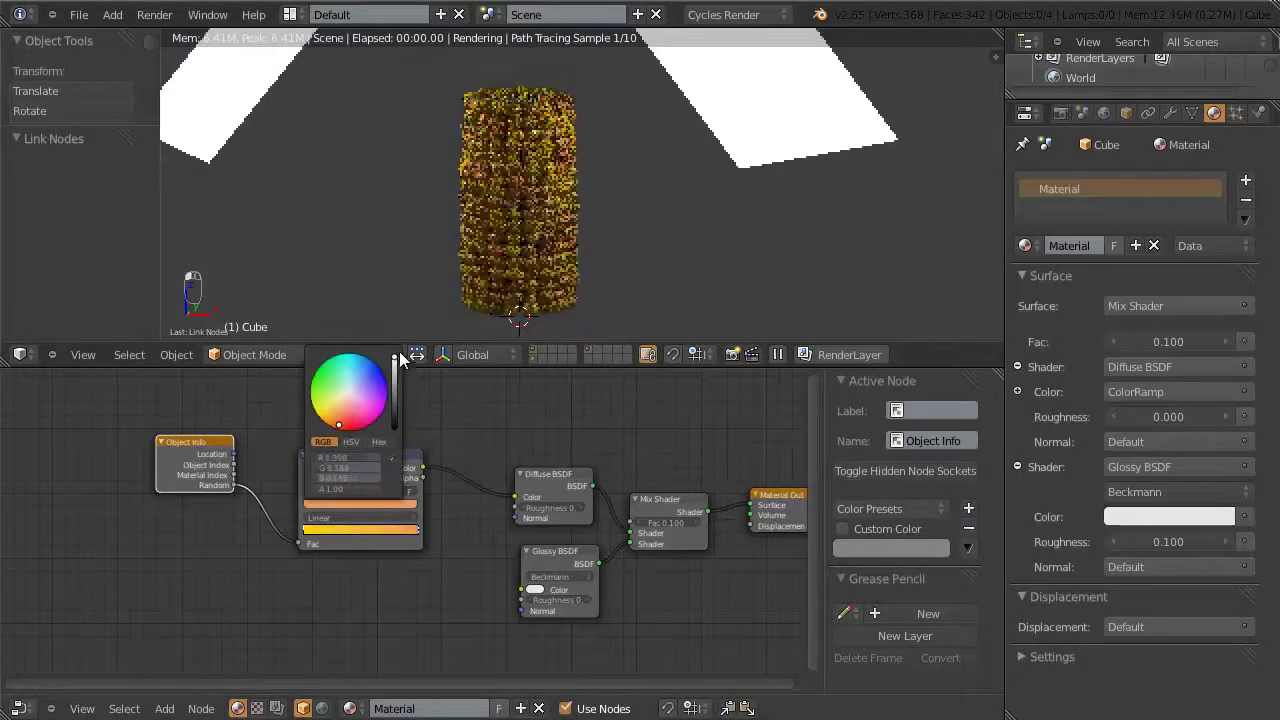
pyautogui.click(327, 414)
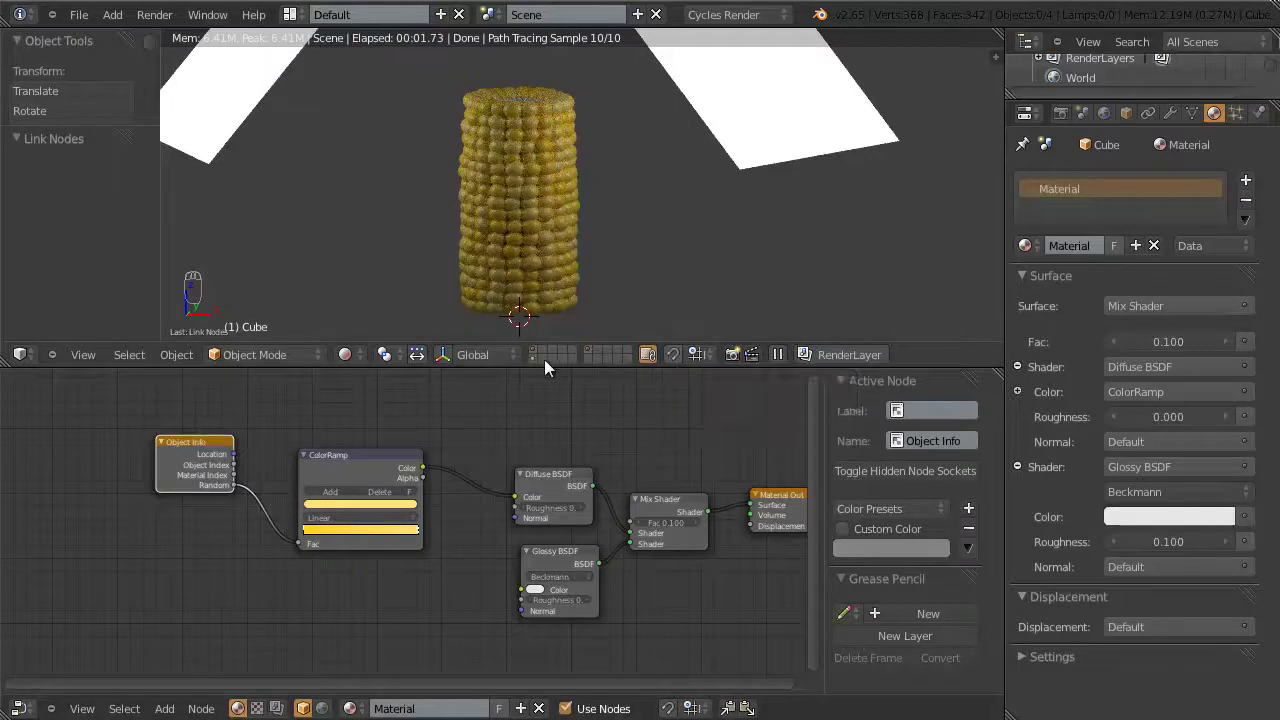
# Step: Merge the node editor area into the 3D viewport and return the viewport to solid shading
pyautogui.scroll(-3, 560, 480)
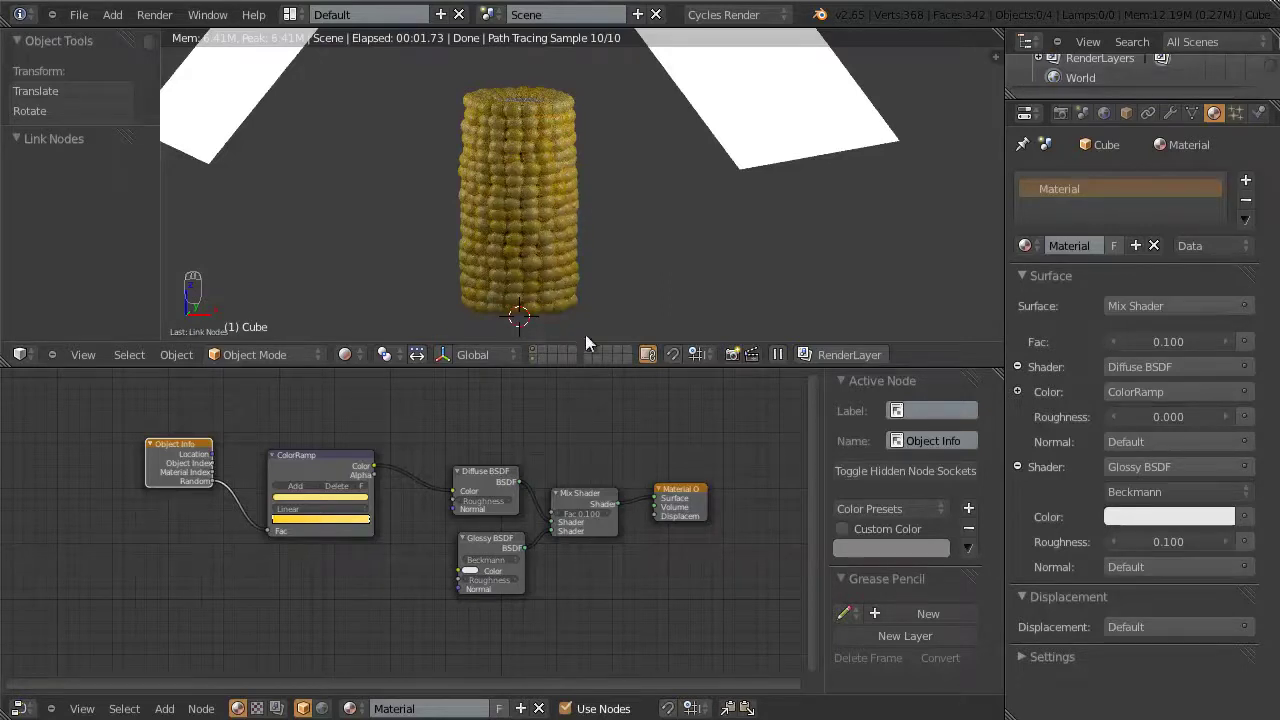
pyautogui.keyDown('ctrl'); pyautogui.moveTo(603, 326); pyautogui.dragTo(582, 288); pyautogui.keyUp('ctrl')
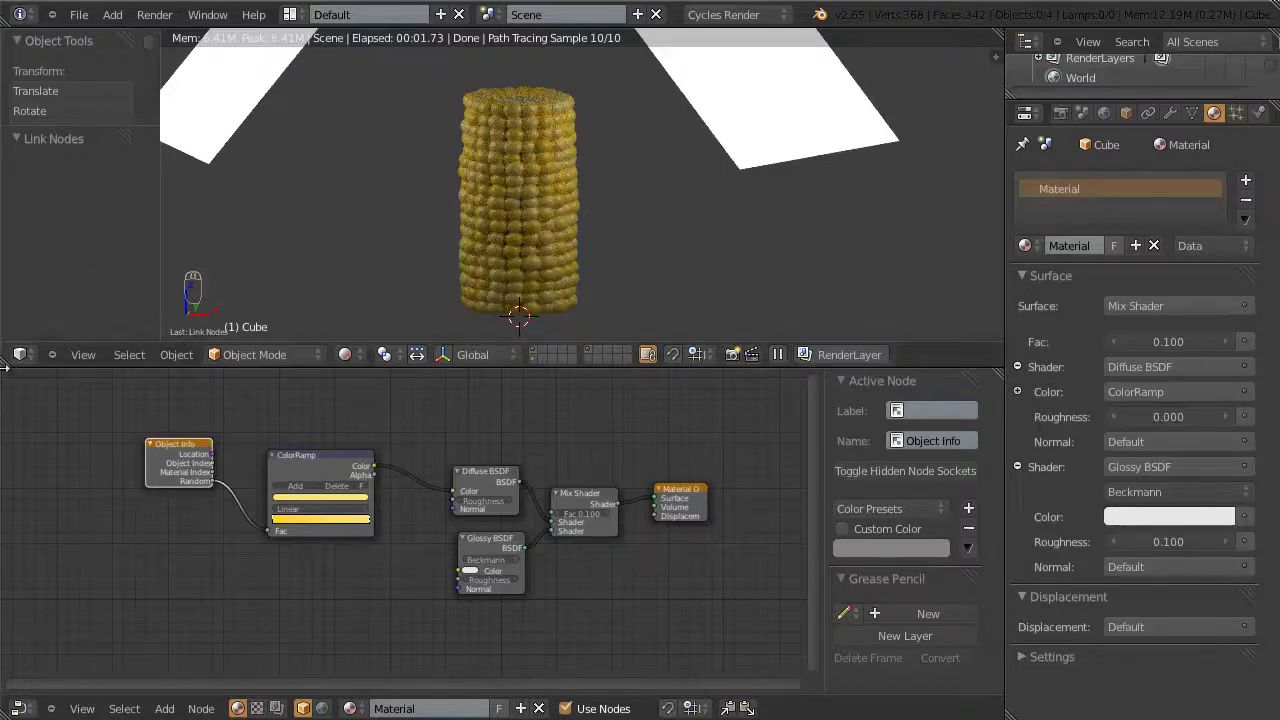
pyautogui.moveTo(6, 362); pyautogui.dragTo(12, 493)
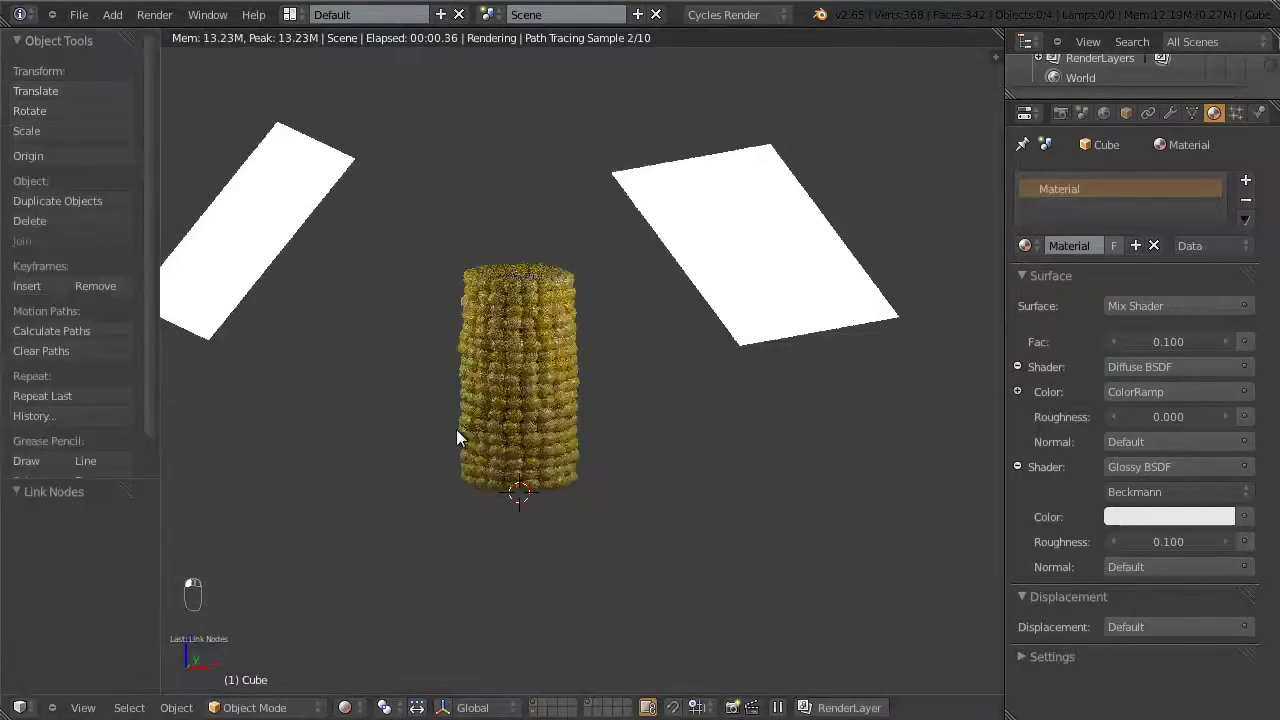
pyautogui.press('z')
pyautogui.press('z')
pyautogui.keyDown('shift'); pyautogui.moveTo(531, 429); pyautogui.dragTo(506, 325, button='middle'); pyautogui.keyUp('shift')
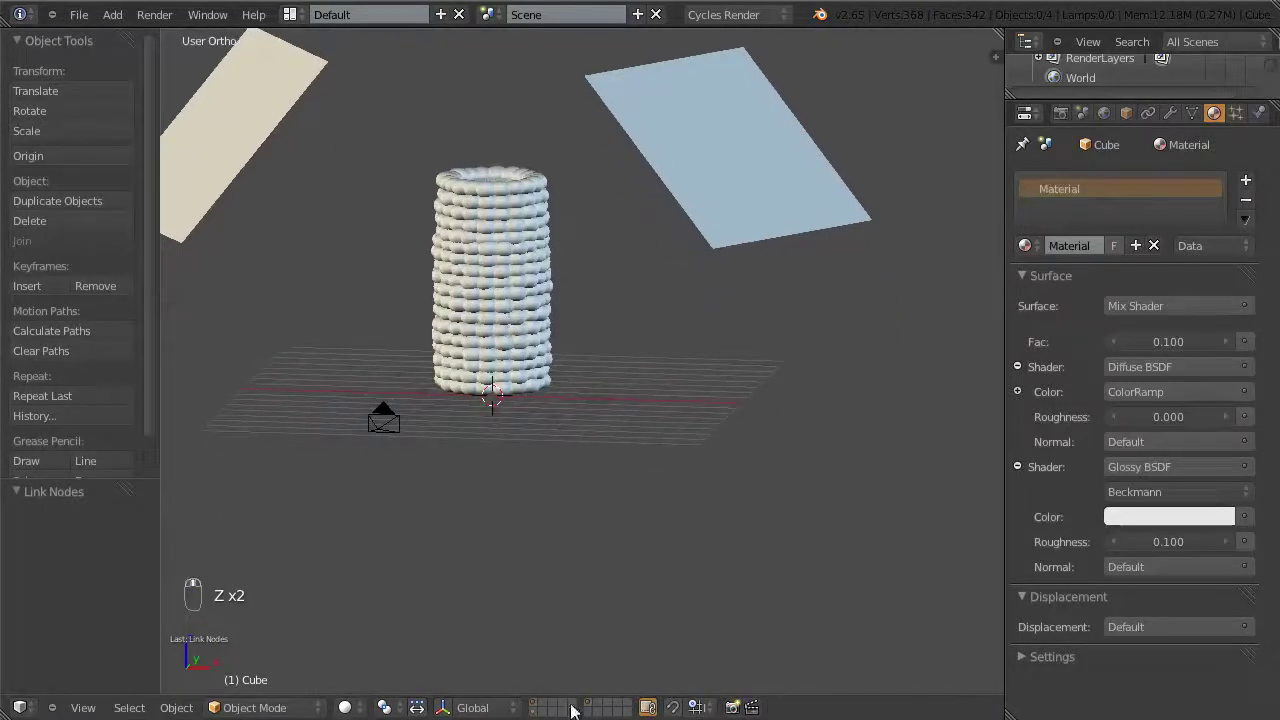
# Step: Switch the scene to an empty layer and view its grid at an angle from above
pyautogui.click(545, 705)
pyautogui.keyDown('shift'); pyautogui.moveTo(527, 443); pyautogui.dragTo(594, 416, button='middle'); pyautogui.keyUp('shift')
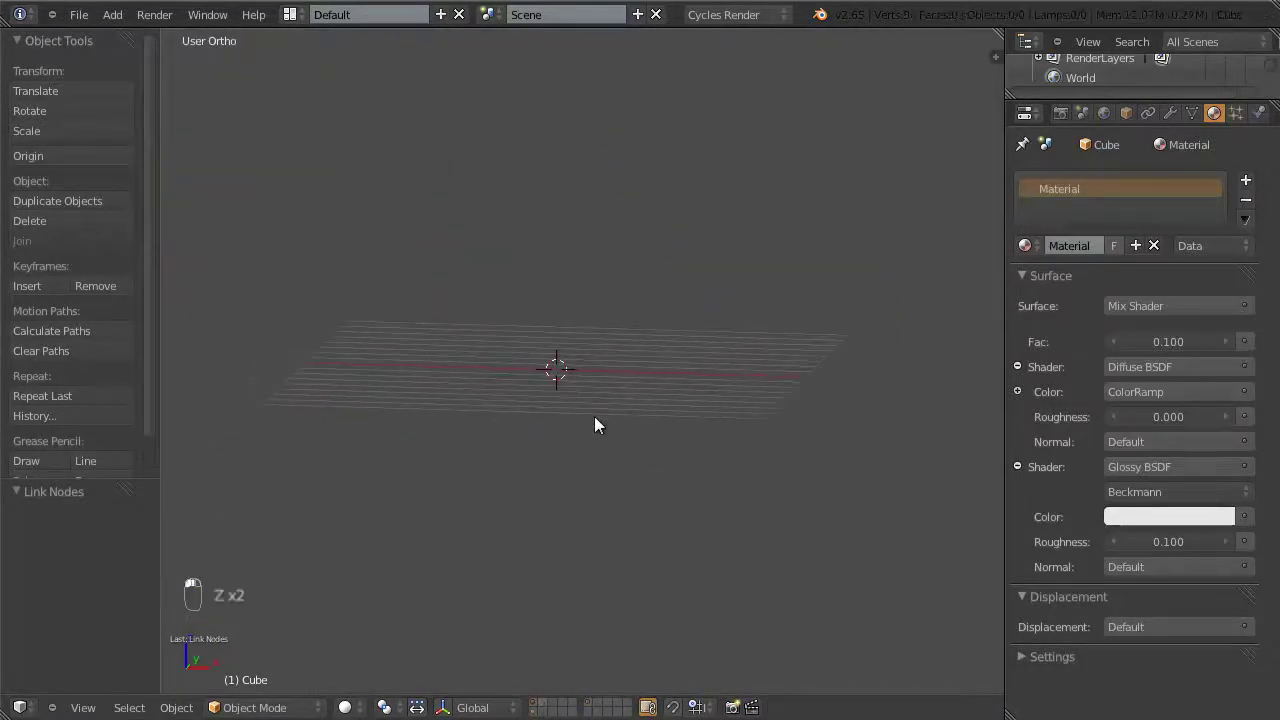
pyautogui.press('KP_1')
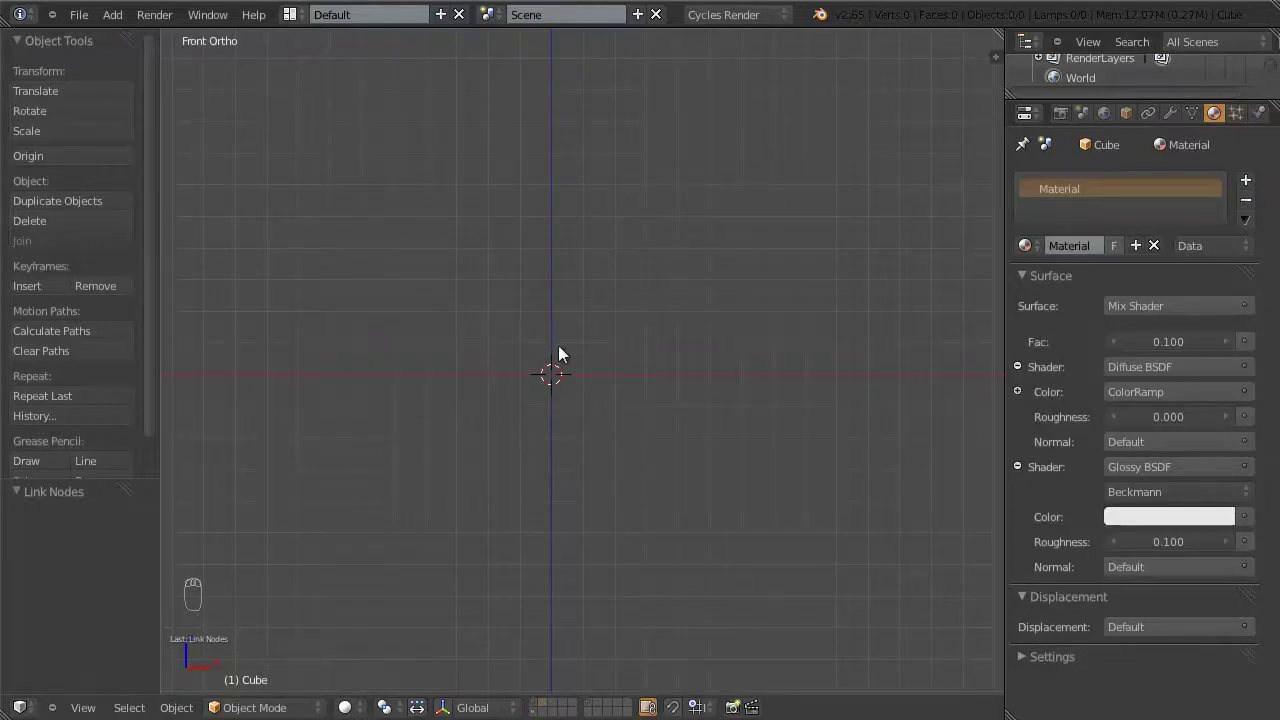
pyautogui.keyDown('shift'); pyautogui.moveTo(558, 353); pyautogui.dragTo(504, 399, button='middle'); pyautogui.keyUp('shift')
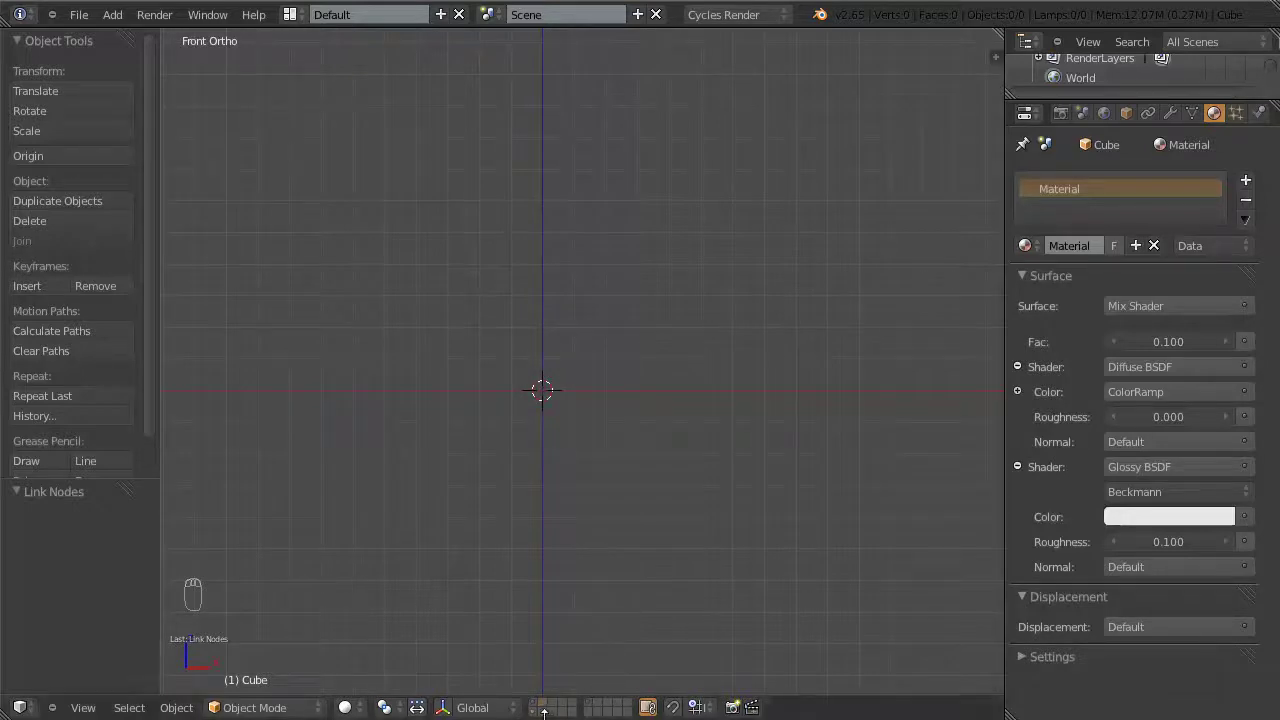
pyautogui.moveTo(507, 288); pyautogui.dragTo(500, 398, button='middle')
# Step: Add a mesh cone at the 3D cursor and set its vertices to 3
pyautogui.hotkey('shift', 'a')
pyautogui.moveTo(486, 390)
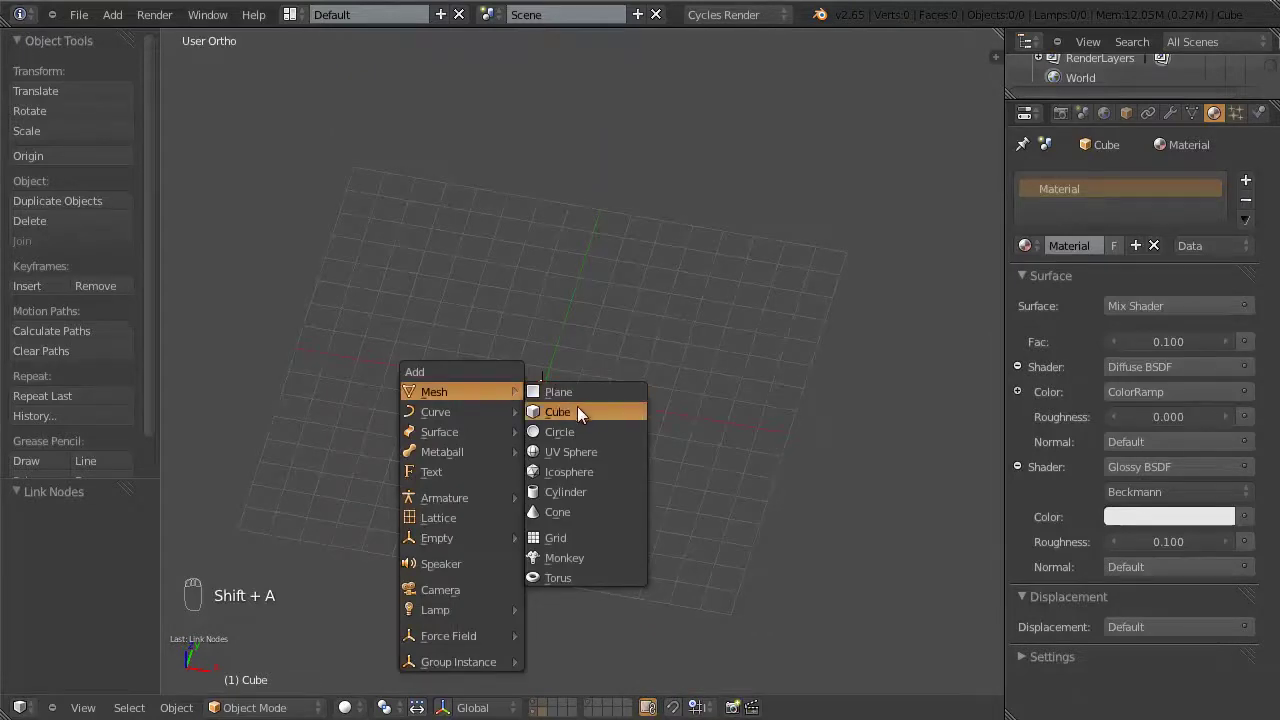
pyautogui.click(558, 512)
pyautogui.click(62, 540)
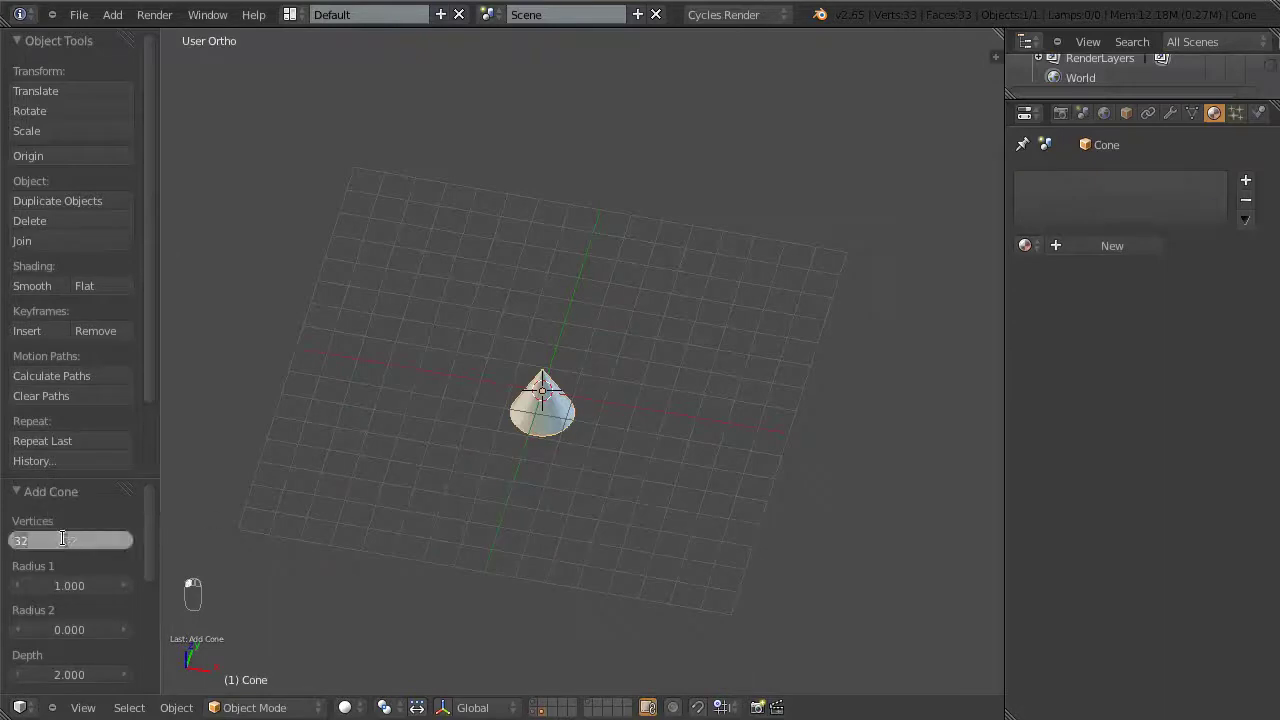
pyautogui.write('3')
pyautogui.press('Return')
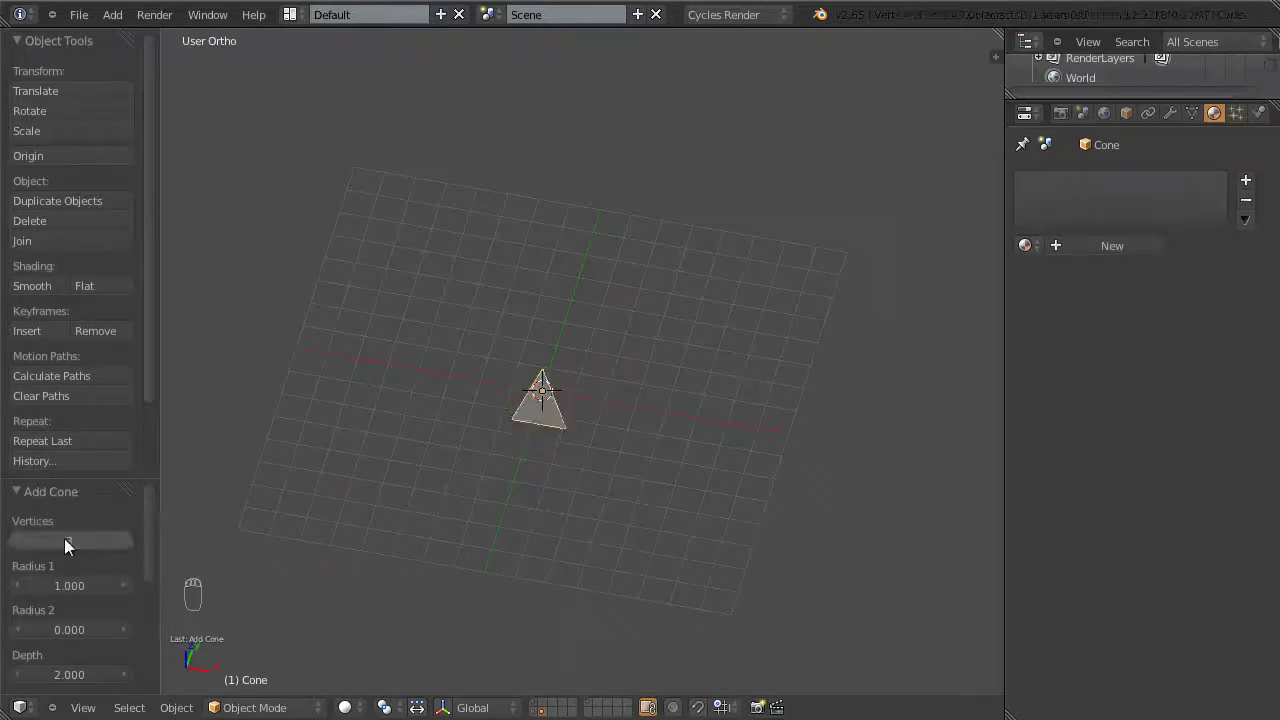
# Step: Reduce the cone's Radius 1 to 0.0282 to make it a thin strand, and inspect it from several angles
pyautogui.scroll(4, 657, 456)
pyautogui.moveTo(612, 498); pyautogui.dragTo(583, 430, button='middle')
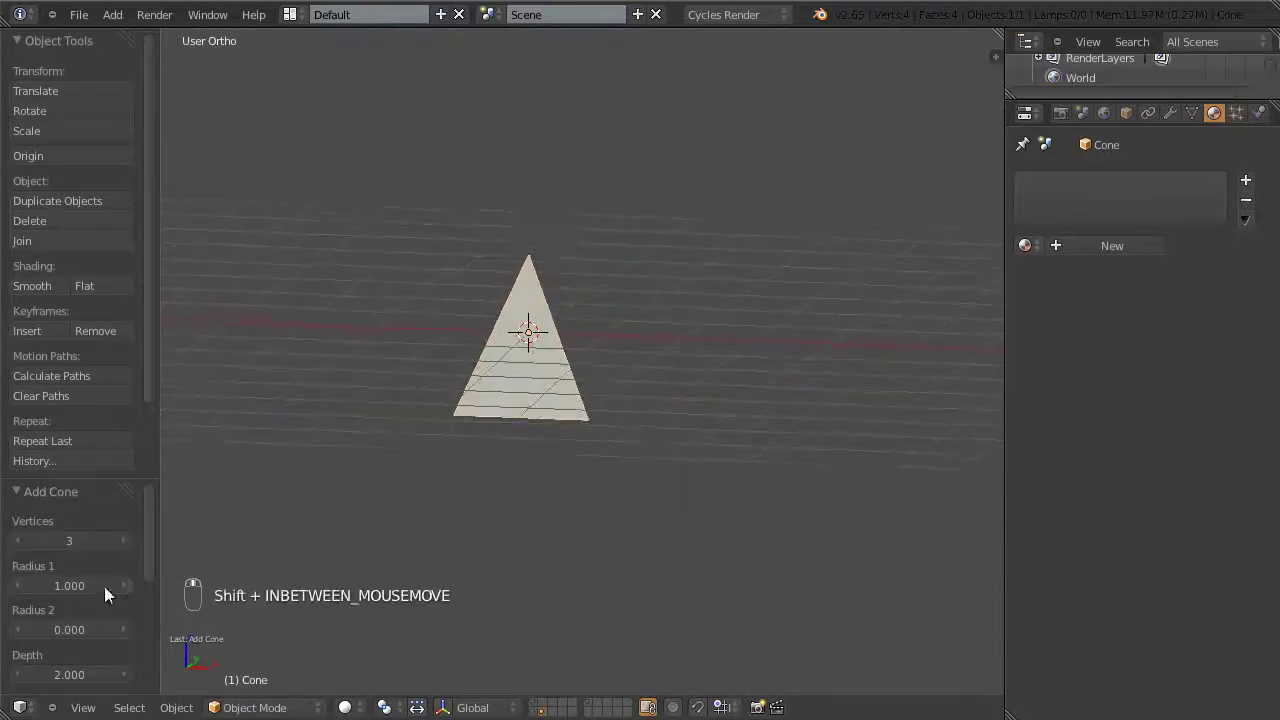
pyautogui.moveTo(85, 586); pyautogui.dragTo(17, 586)
pyautogui.moveTo(489, 507); pyautogui.dragTo(556, 363, button='middle')
pyautogui.moveTo(364, 290); pyautogui.dragTo(640, 315, button='middle')
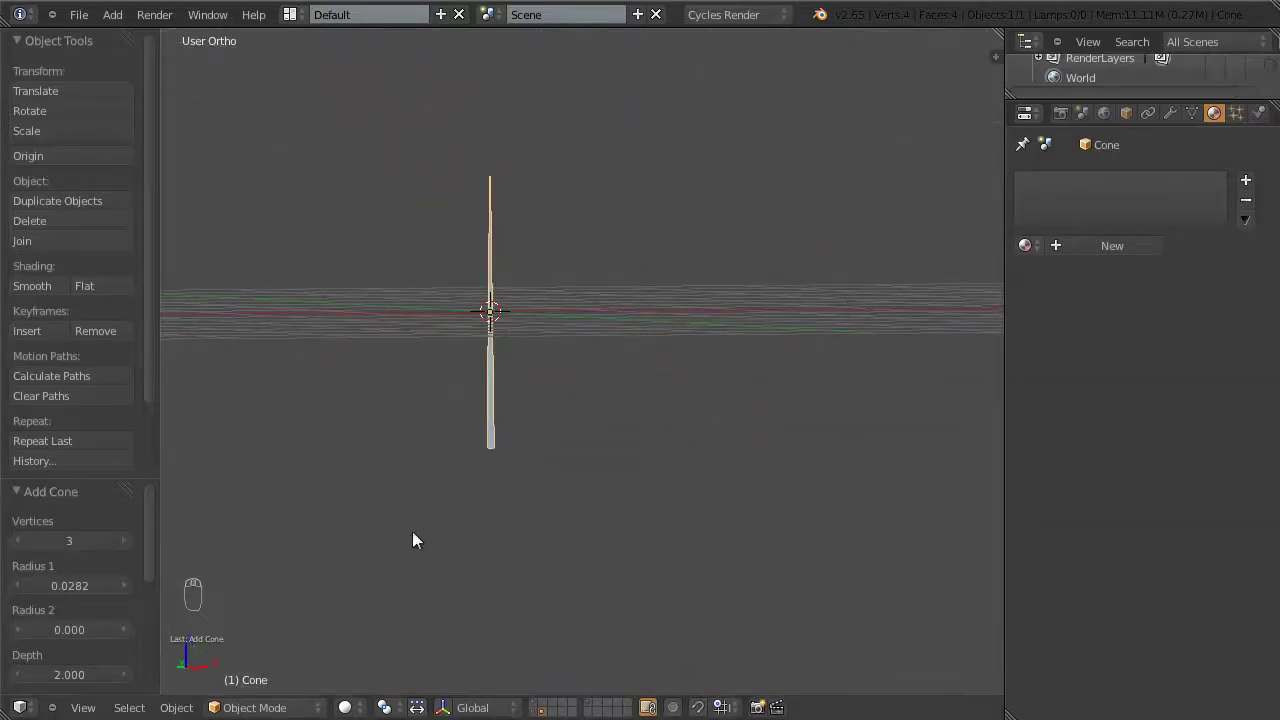
pyautogui.moveTo(414, 535); pyautogui.dragTo(565, 407, button='middle')
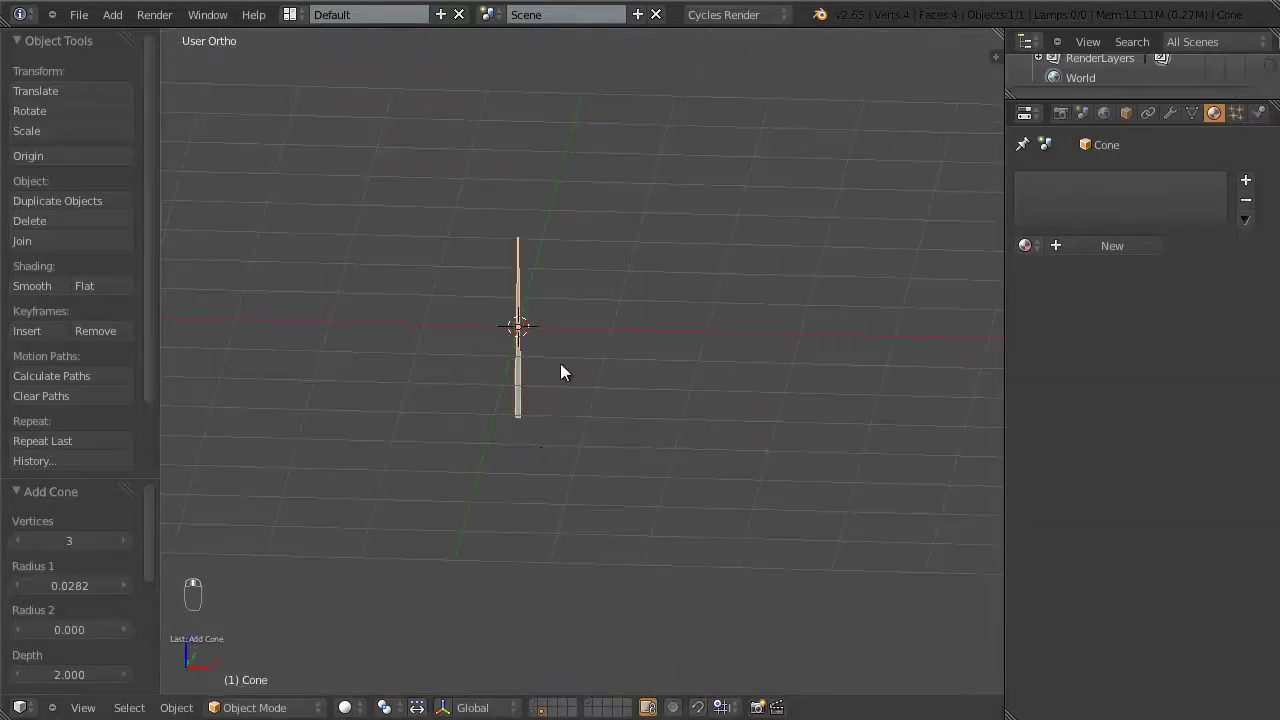
# Step: Rotate the thin cone's whole mesh 90° in edit mode from the right view so it lies horizontally
pyautogui.press('KP_3')
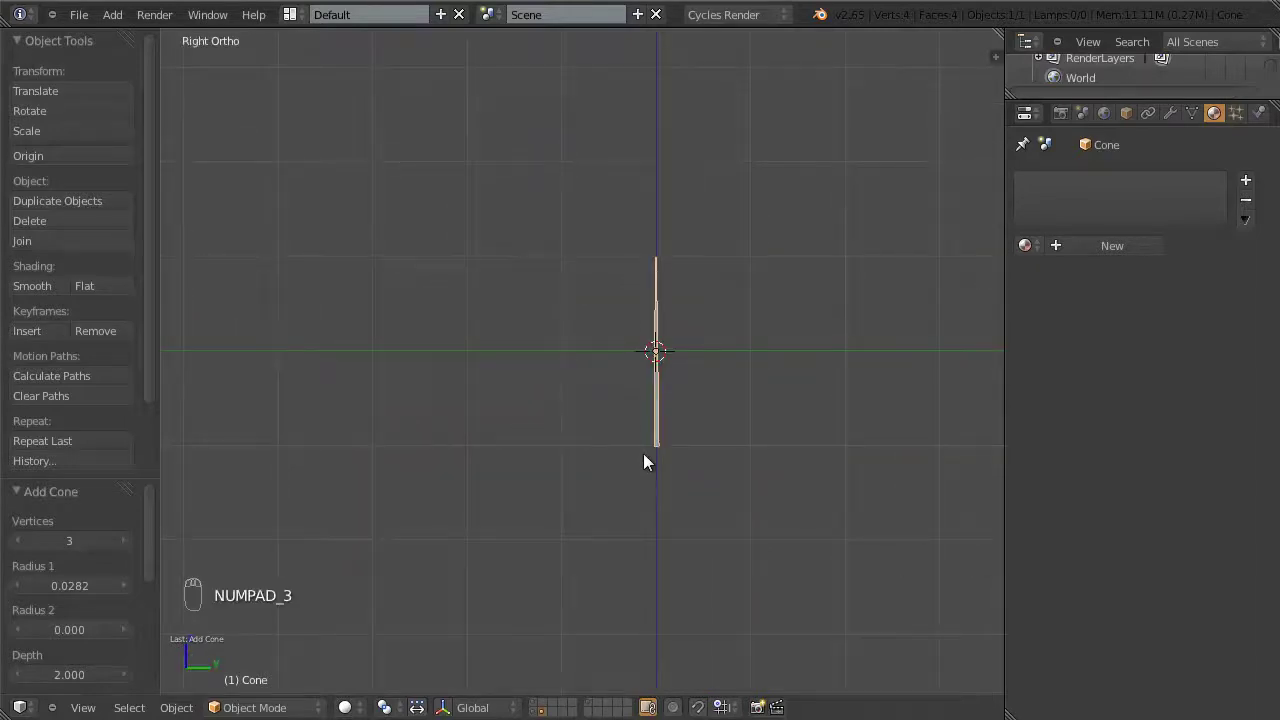
pyautogui.scroll(2, 643, 453)
pyautogui.keyDown('shift'); pyautogui.moveTo(681, 453); pyautogui.dragTo(548, 416, button='middle'); pyautogui.keyUp('shift')
pyautogui.scroll(2, 580, 413)
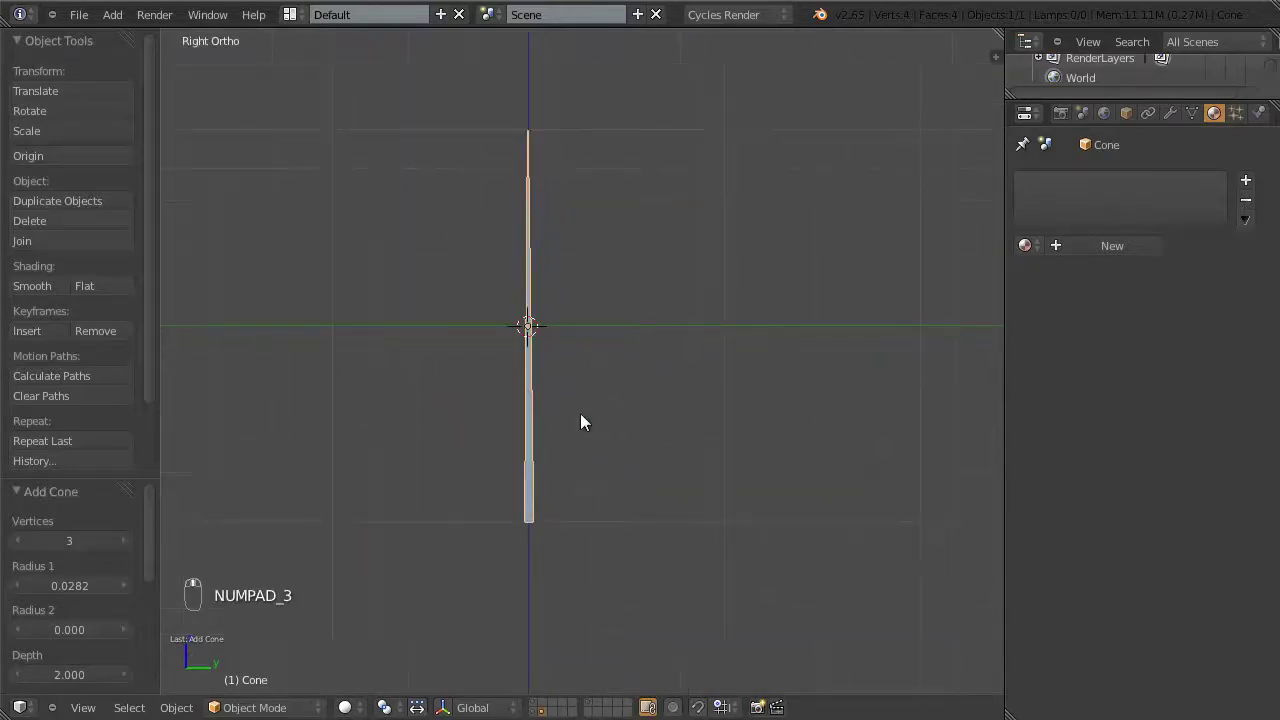
pyautogui.press('Tab')
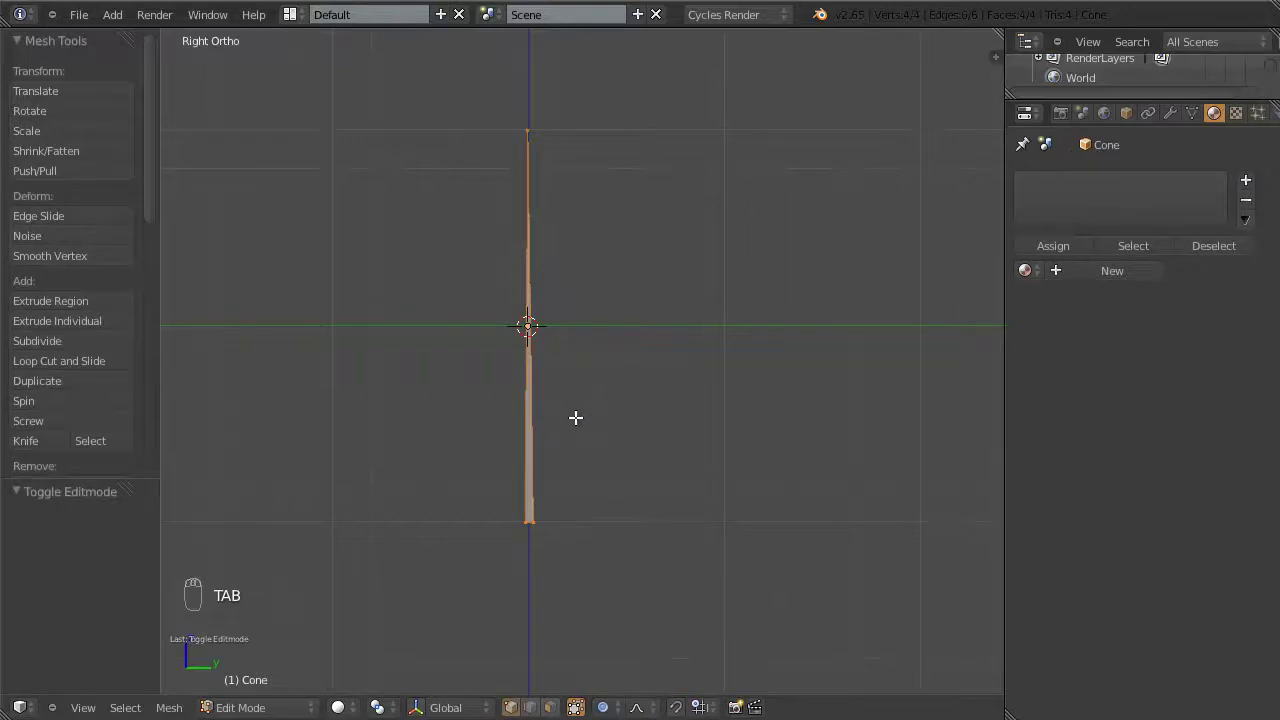
pyautogui.write('r')
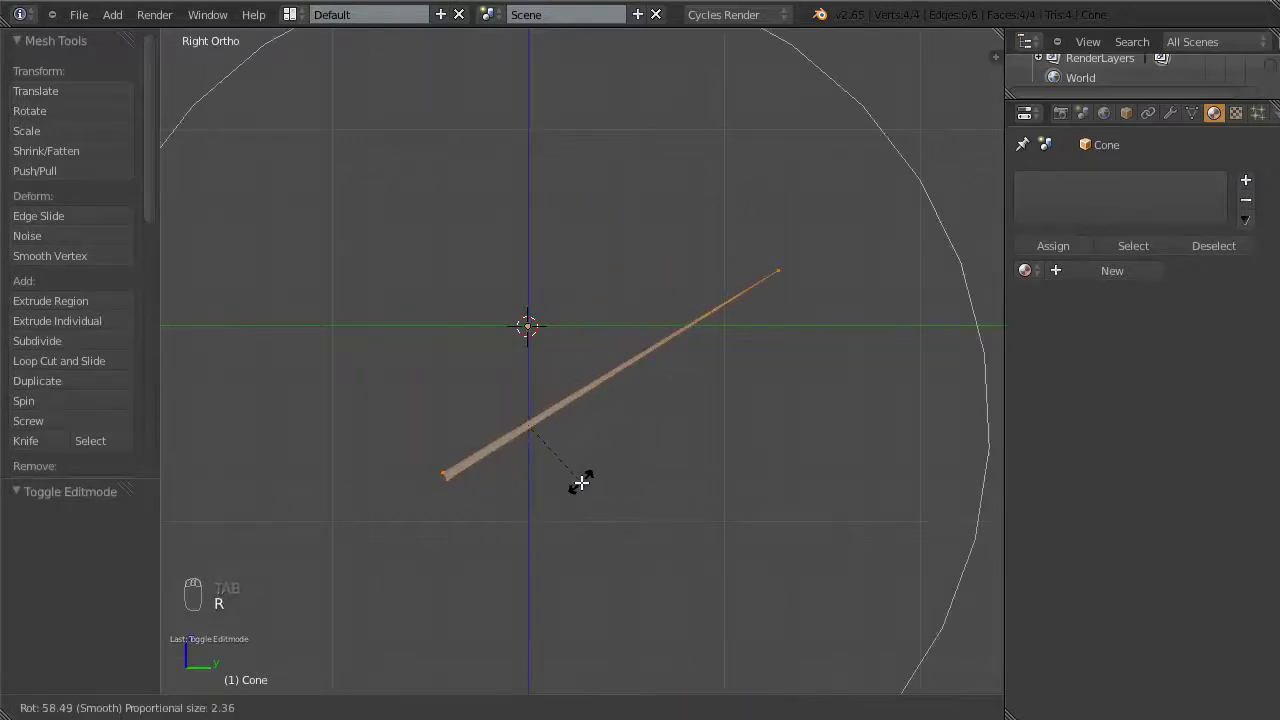
pyautogui.write('90')
pyautogui.press('Return')
# Step: Move the mesh about 0.495 along Y and 0.505 along Z so its base sits at the origin, then return to object mode in top view
pyautogui.press('g')
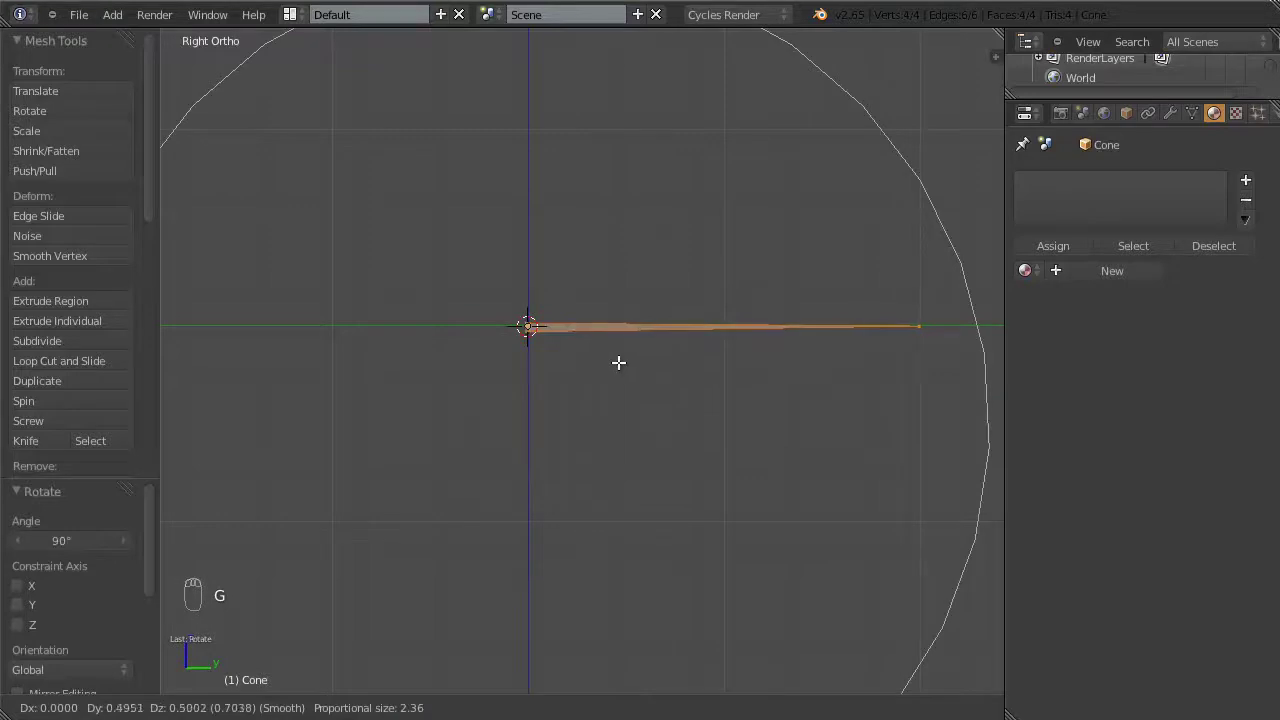
pyautogui.click(618, 362)
pyautogui.press('z')
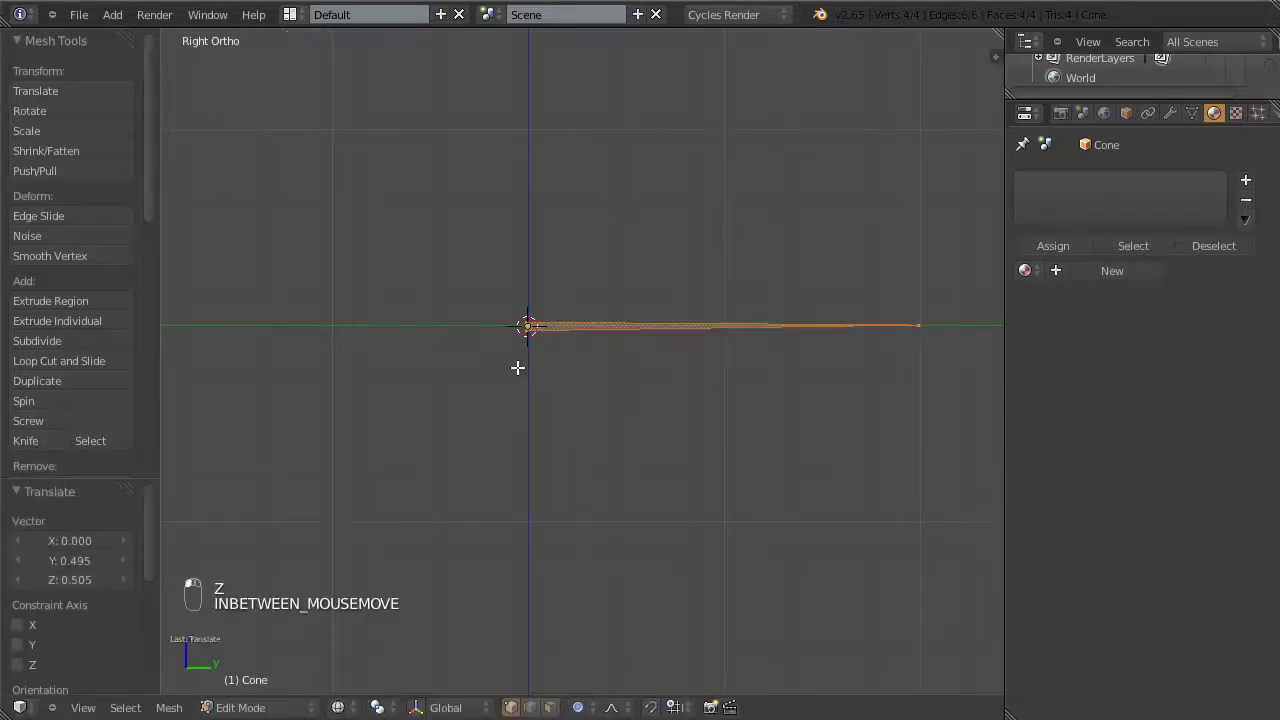
pyautogui.press('Tab')
pyautogui.press('KP_7')
pyautogui.press('z')
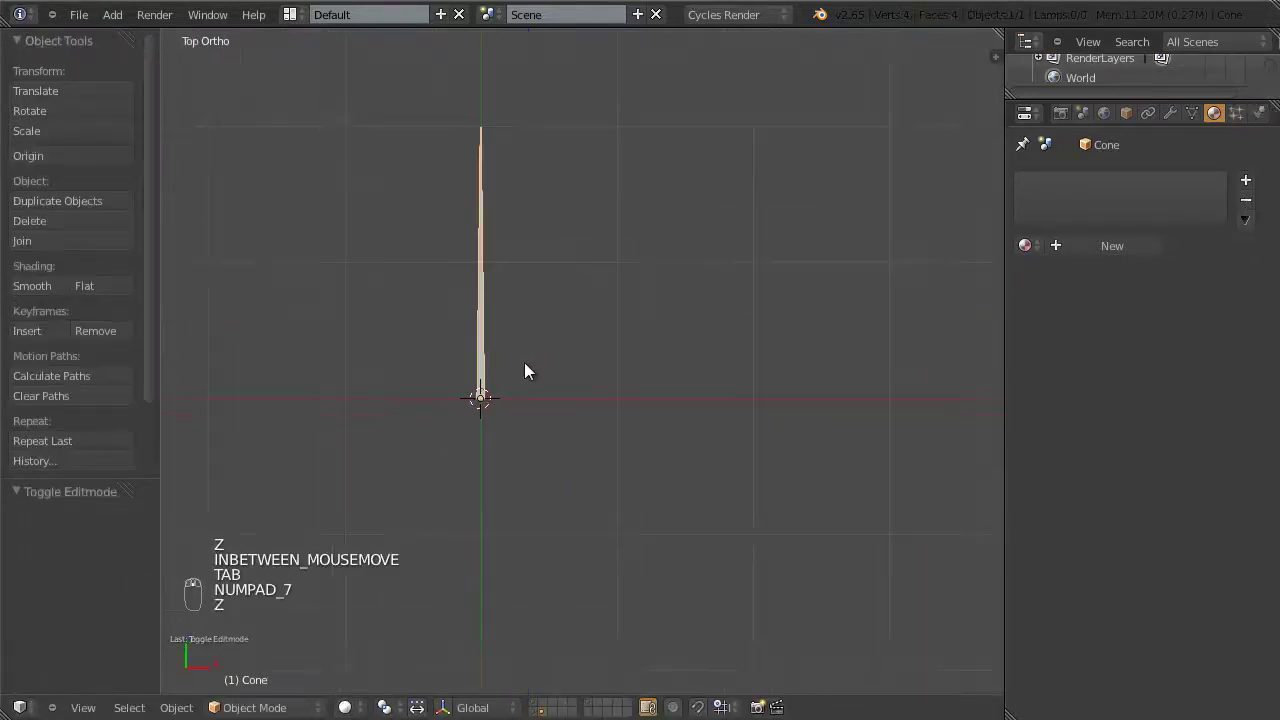
# Step: Switch to an empty layer and add a UV sphere at the 3D cursor in front view
pyautogui.keyDown('shift'); pyautogui.moveTo(525, 364); pyautogui.dragTo(568, 431, button='middle'); pyautogui.keyUp('shift')
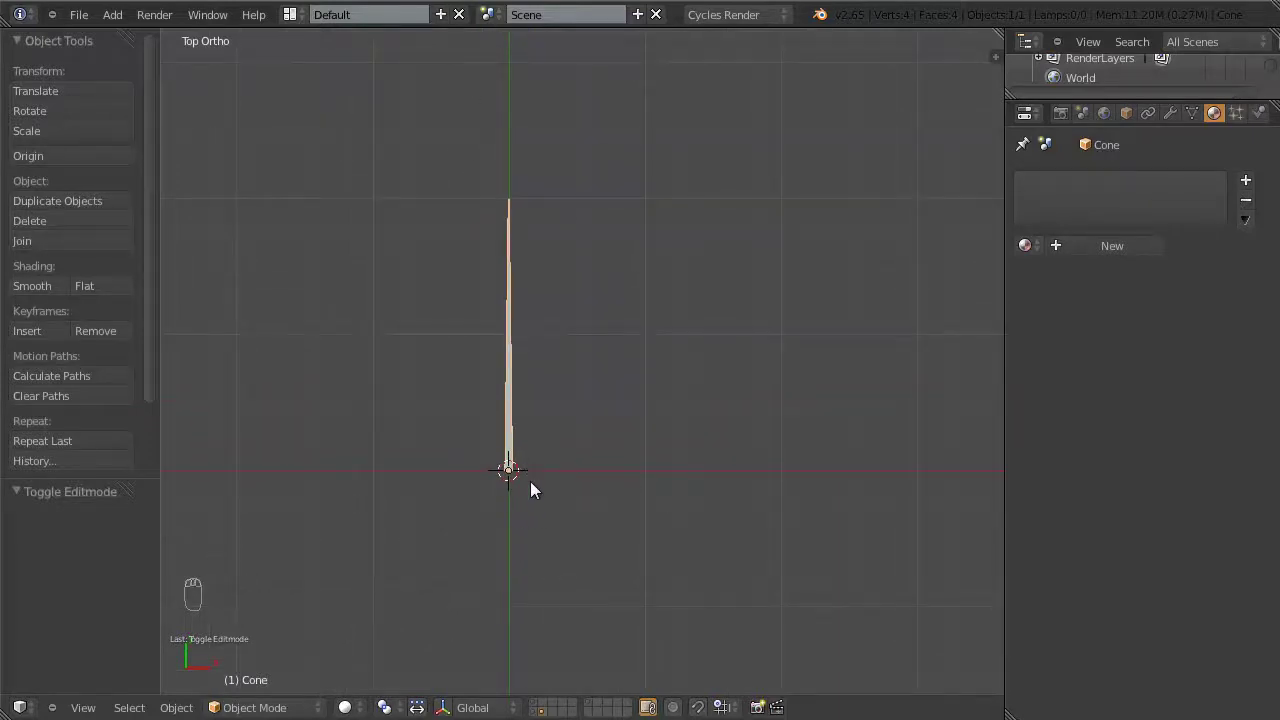
pyautogui.keyDown('shift'); pyautogui.moveTo(534, 375); pyautogui.dragTo(586, 423, button='middle'); pyautogui.keyUp('shift')
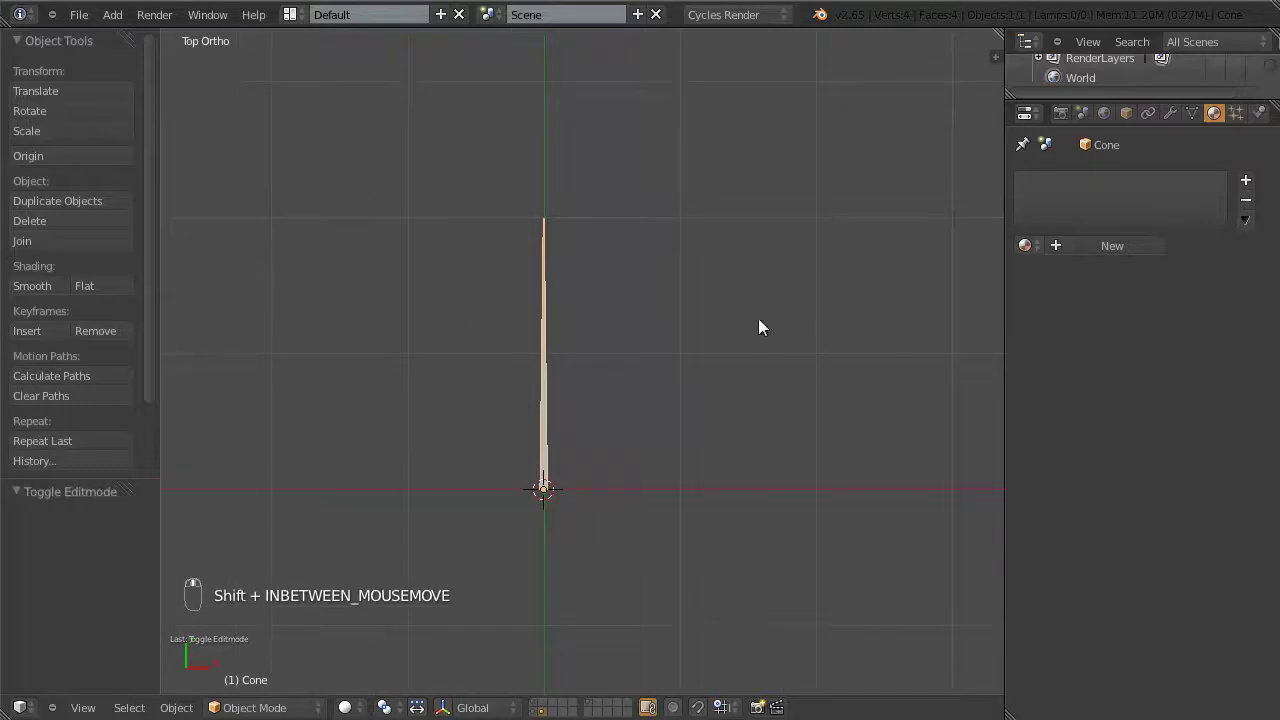
pyautogui.press('x')
pyautogui.click(545, 697)
pyautogui.keyDown('shift'); pyautogui.moveTo(545, 697); pyautogui.dragTo(551, 426, button='middle'); pyautogui.keyUp('shift')
pyautogui.press('KP_1')
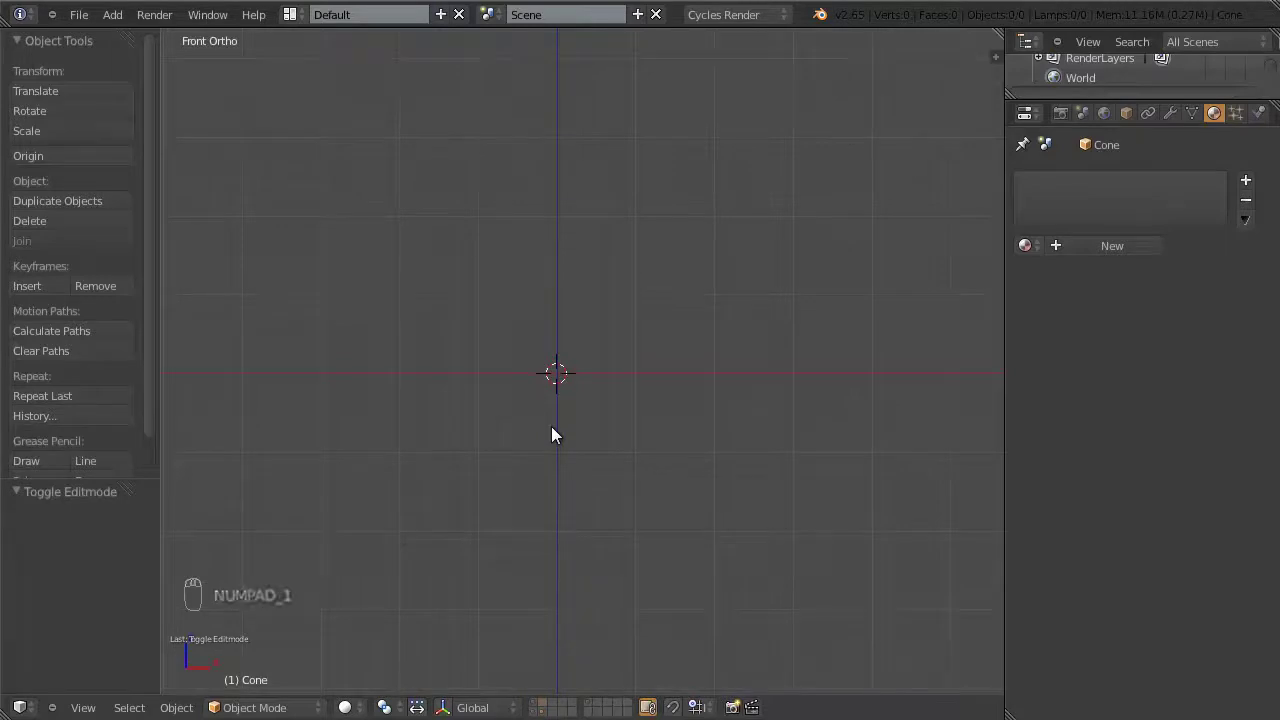
pyautogui.hotkey('shift', 'a')
pyautogui.moveTo(551, 426)
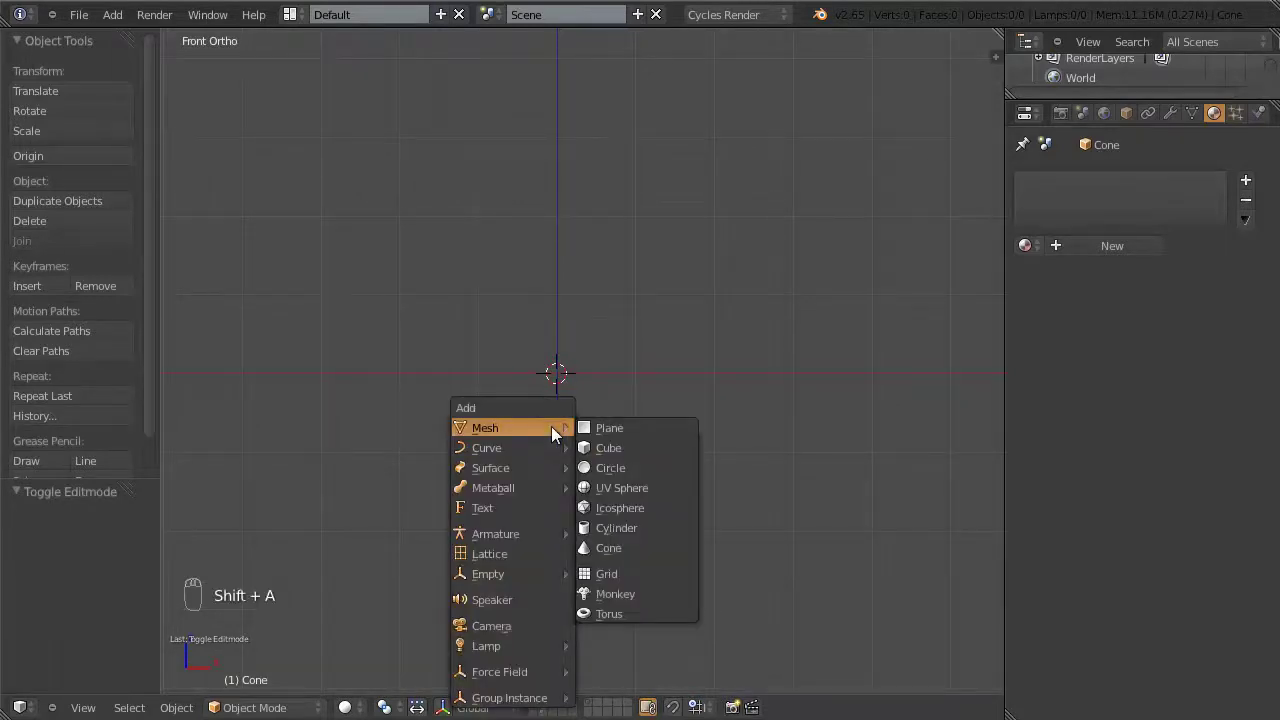
pyautogui.click(613, 486)
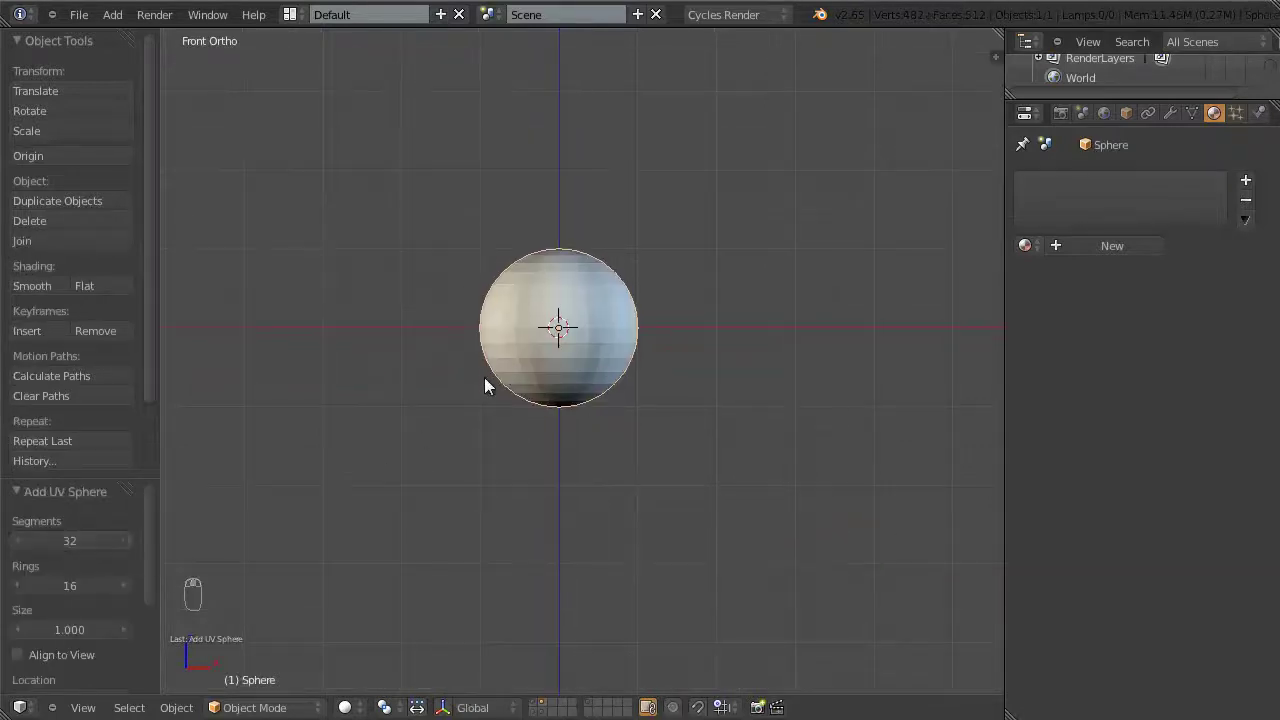
# Step: In edit mode, delete the vertices of the sphere's lowest rings so its underside is cut off flat
pyautogui.press('Tab')
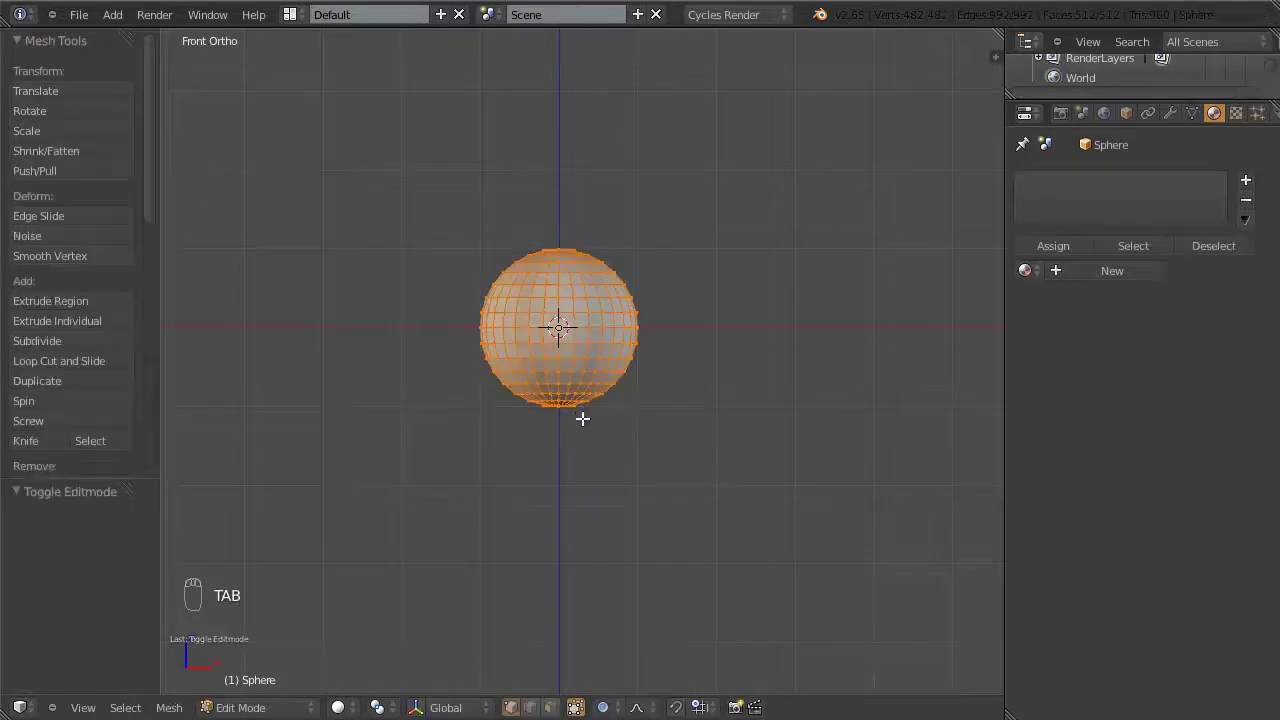
pyautogui.scroll(1, 583, 417)
pyautogui.press('z')
pyautogui.press('a')
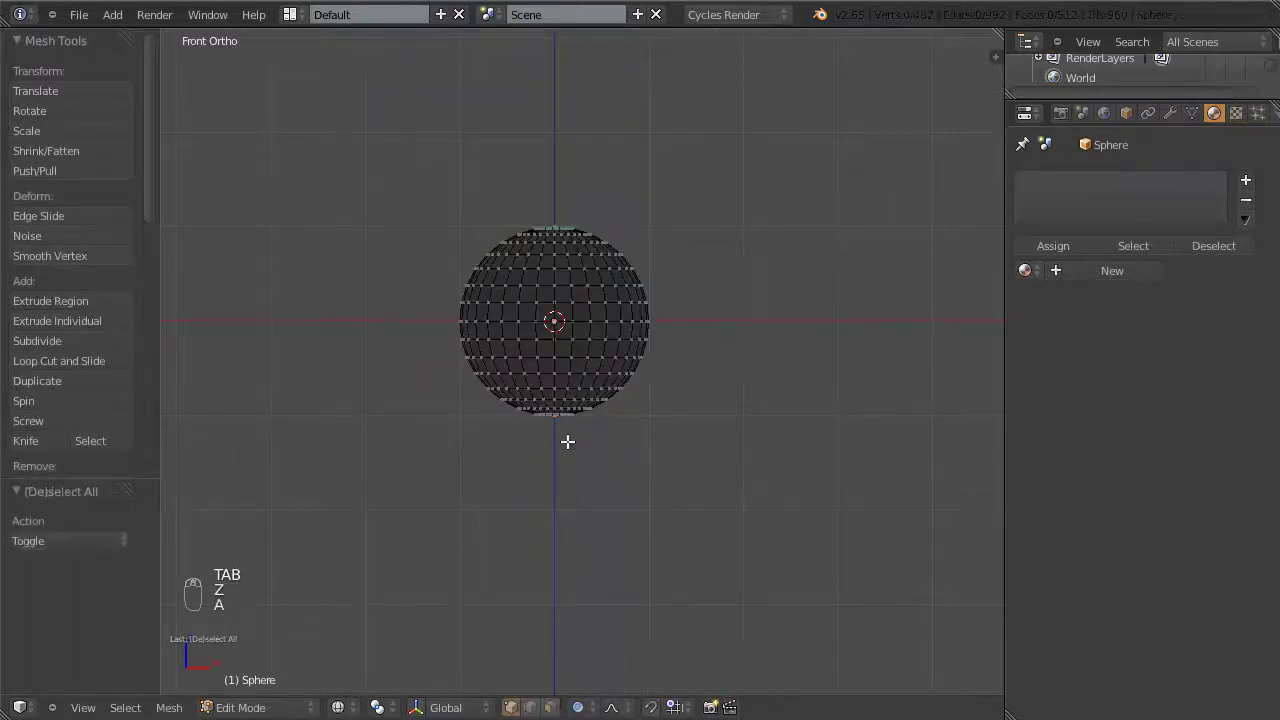
pyautogui.scroll(1, 590, 410)
pyautogui.scroll(1, 590, 392)
pyautogui.keyDown('shift'); pyautogui.moveTo(566, 380); pyautogui.dragTo(591, 457, button='middle'); pyautogui.keyUp('shift')
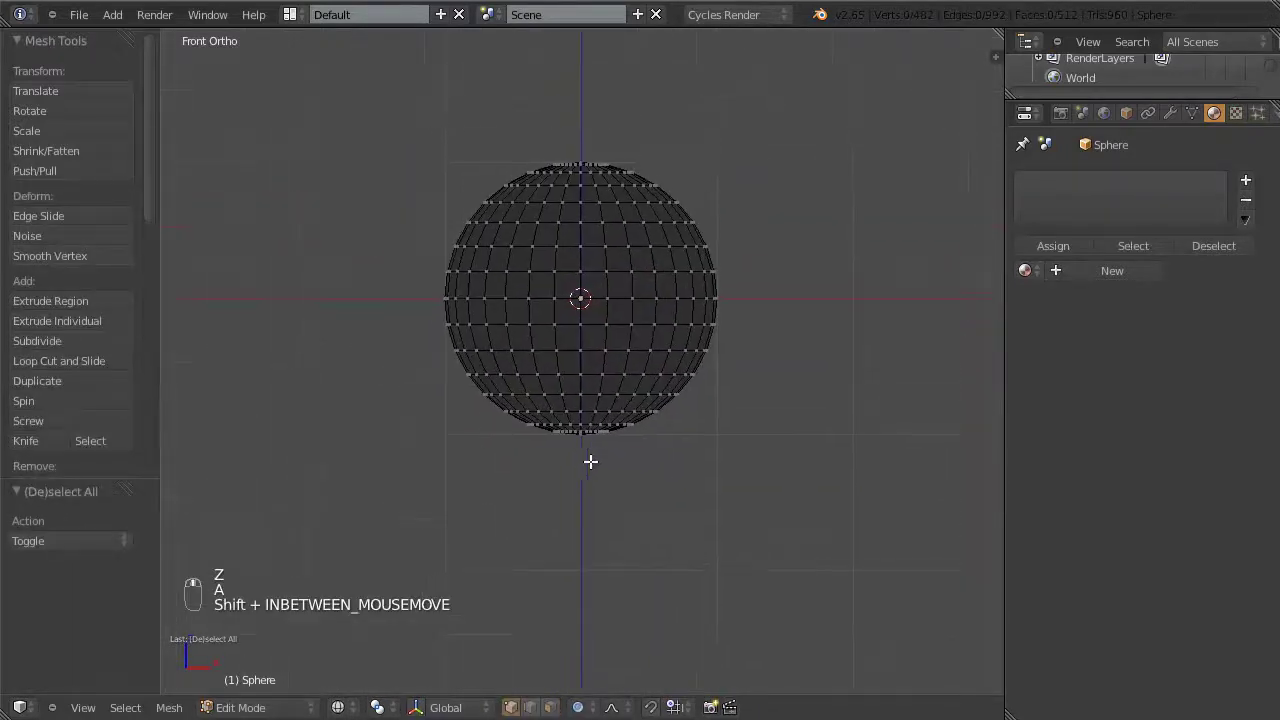
pyautogui.press('b')
pyautogui.moveTo(525, 433); pyautogui.dragTo(475, 407)
pyautogui.press('x')
pyautogui.click(476, 408)
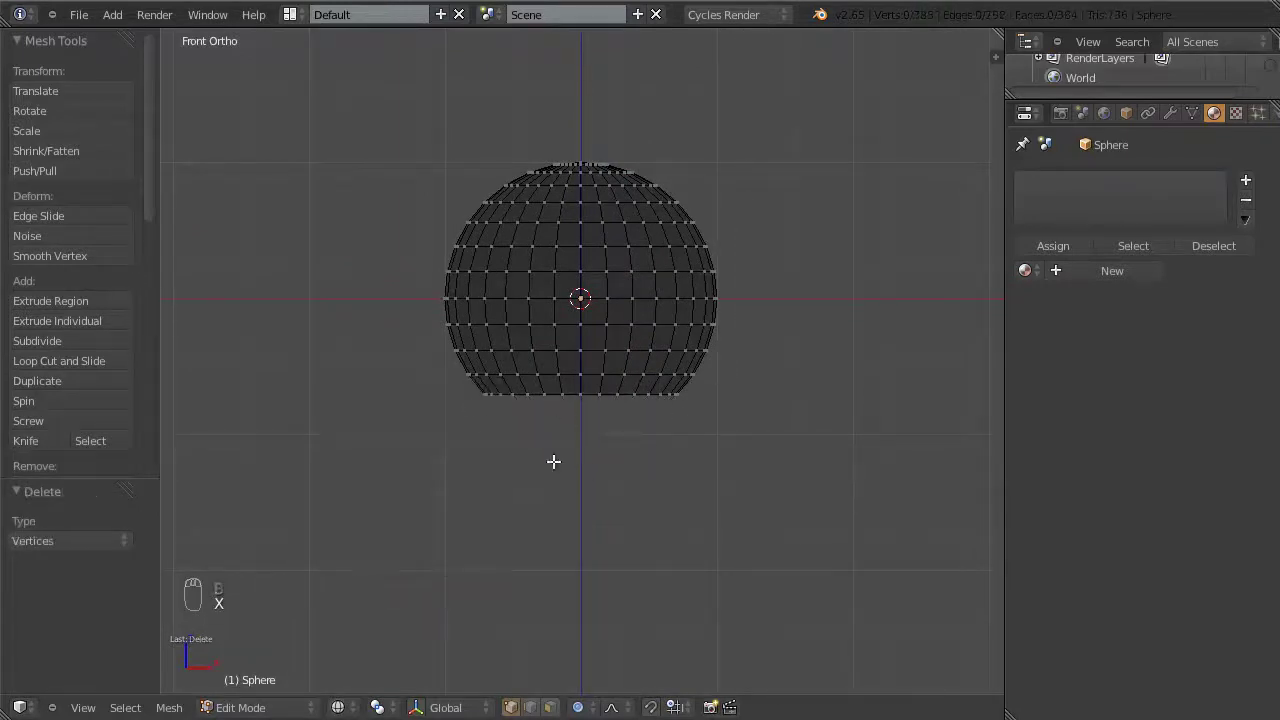
# Step: Scale the whole open sphere mesh by about 1.513 along Z to stretch it into an egg shape
pyautogui.press('z')
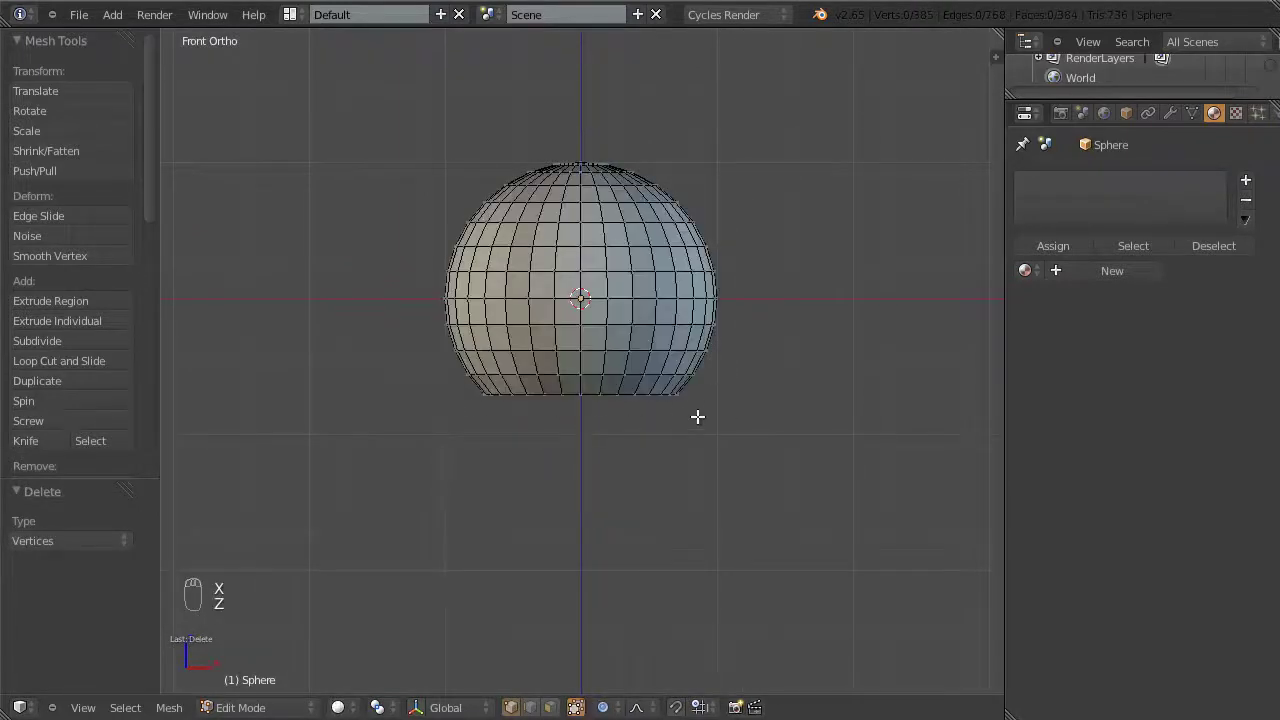
pyautogui.press('a')
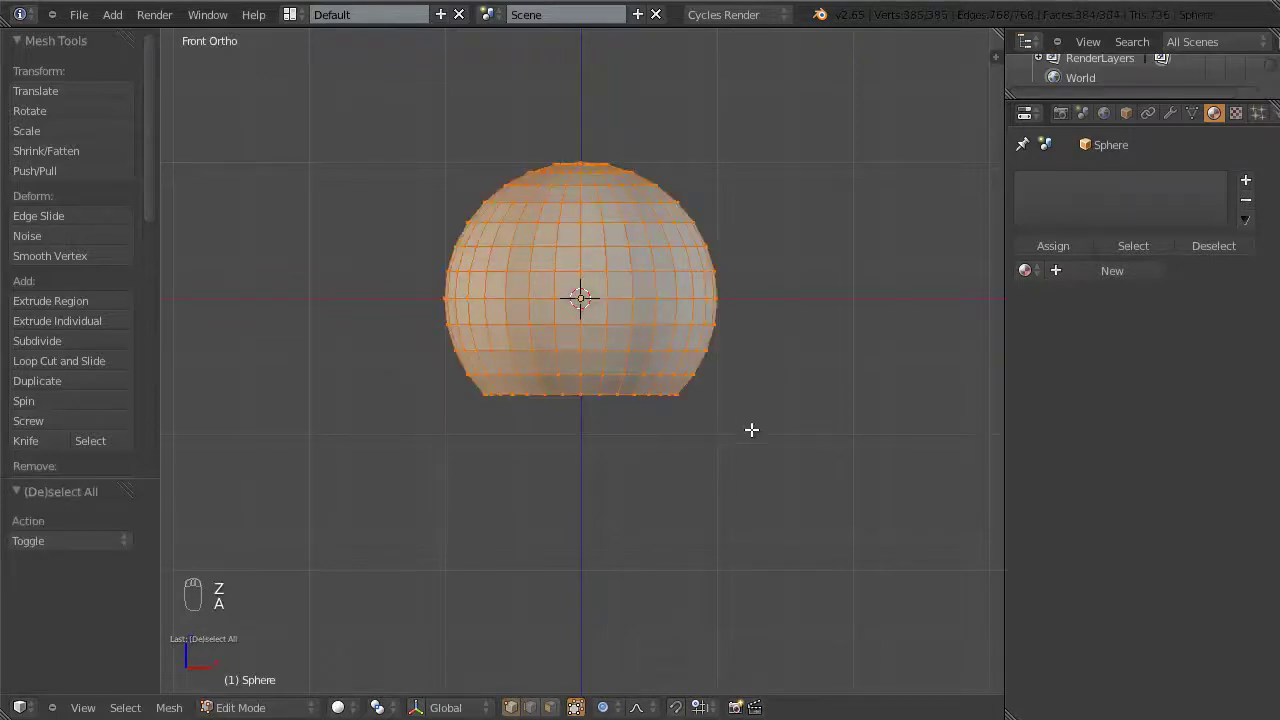
pyautogui.press('s')
pyautogui.press('z')
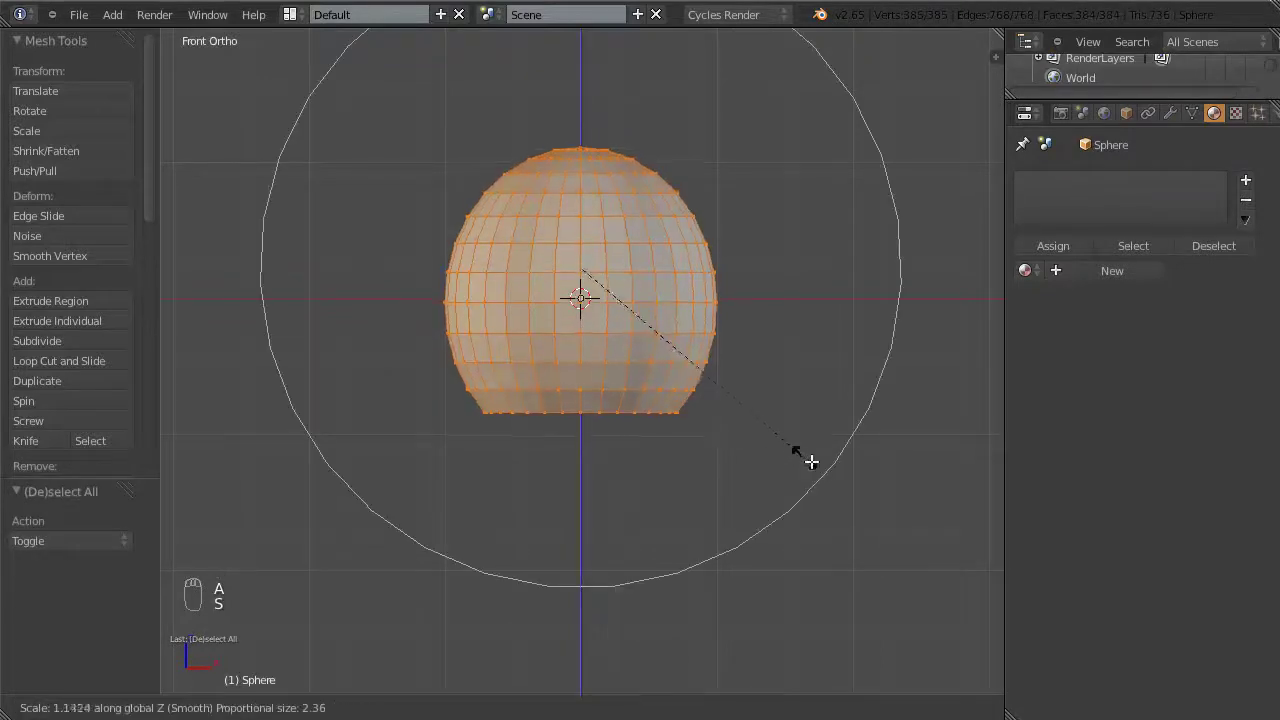
pyautogui.click(881, 511)
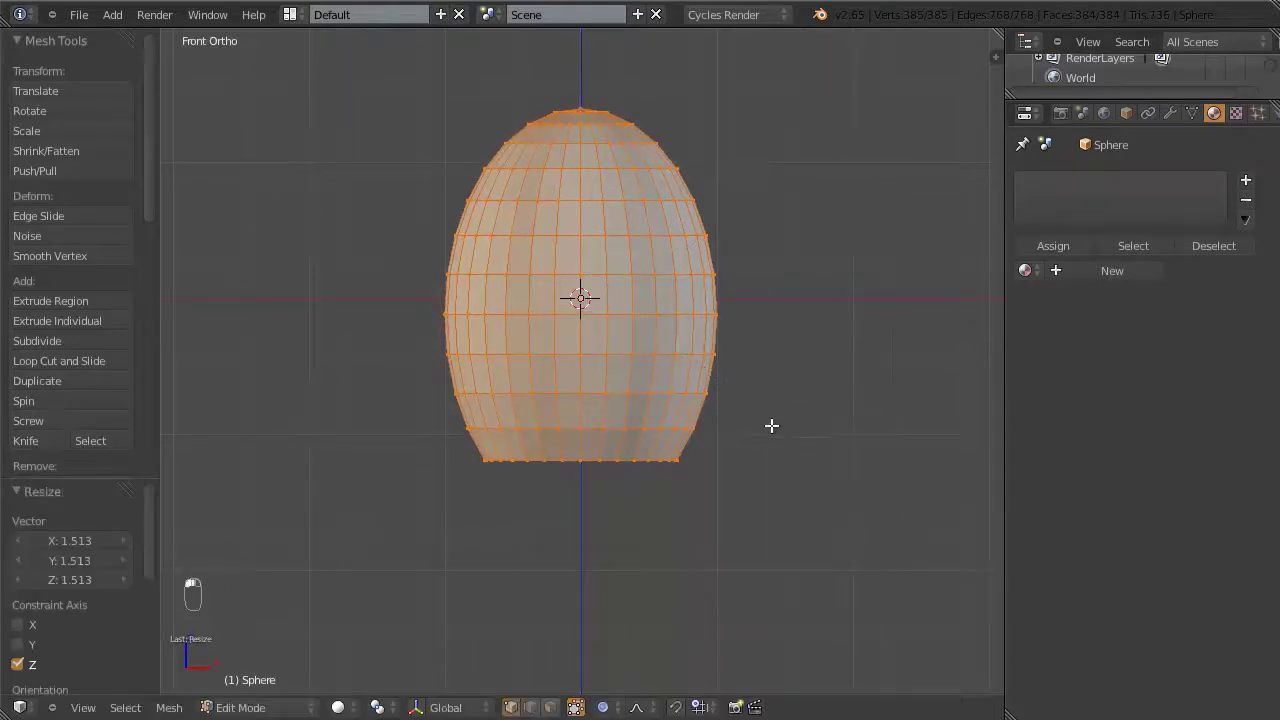
# Step: Select every third vertical edge loop all the way around the egg-shaped mesh
pyautogui.moveTo(771, 423); pyautogui.dragTo(557, 423, button='middle')
pyautogui.scroll(-2, 557, 423)
pyautogui.press('z')
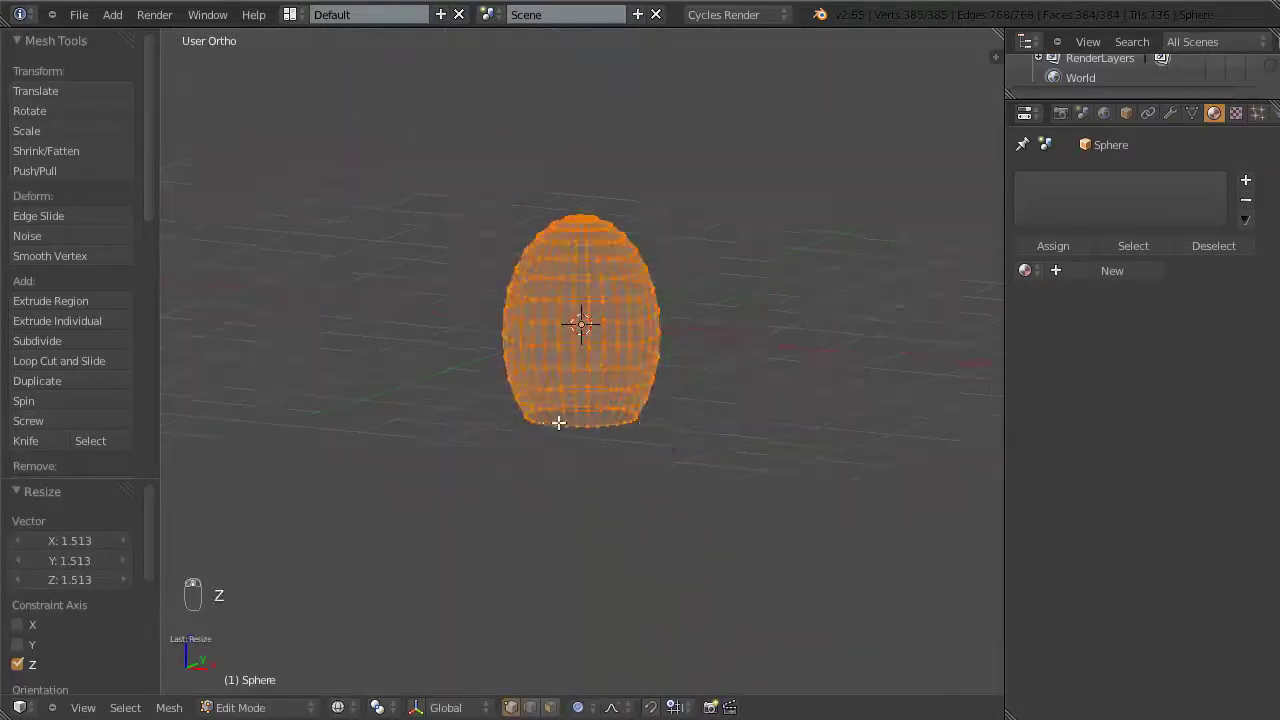
pyautogui.press('z')
pyautogui.moveTo(683, 375); pyautogui.dragTo(613, 270, button='middle')
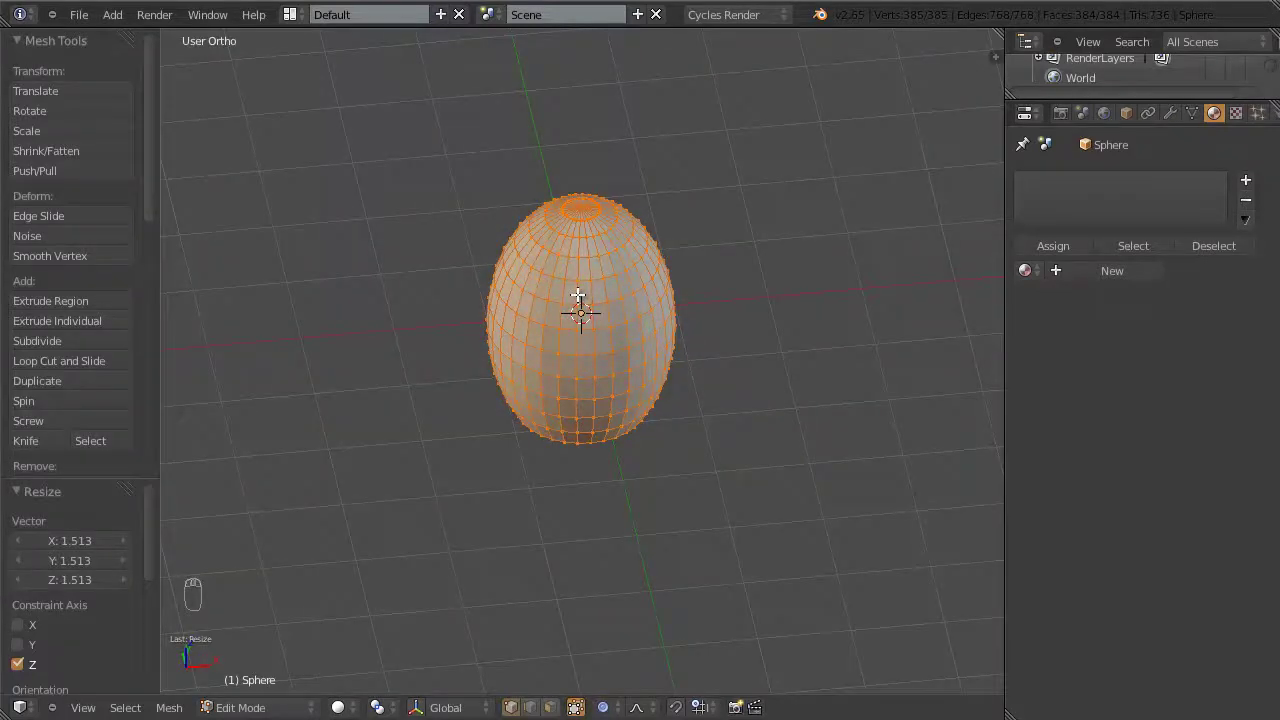
pyautogui.scroll(2, 578, 295)
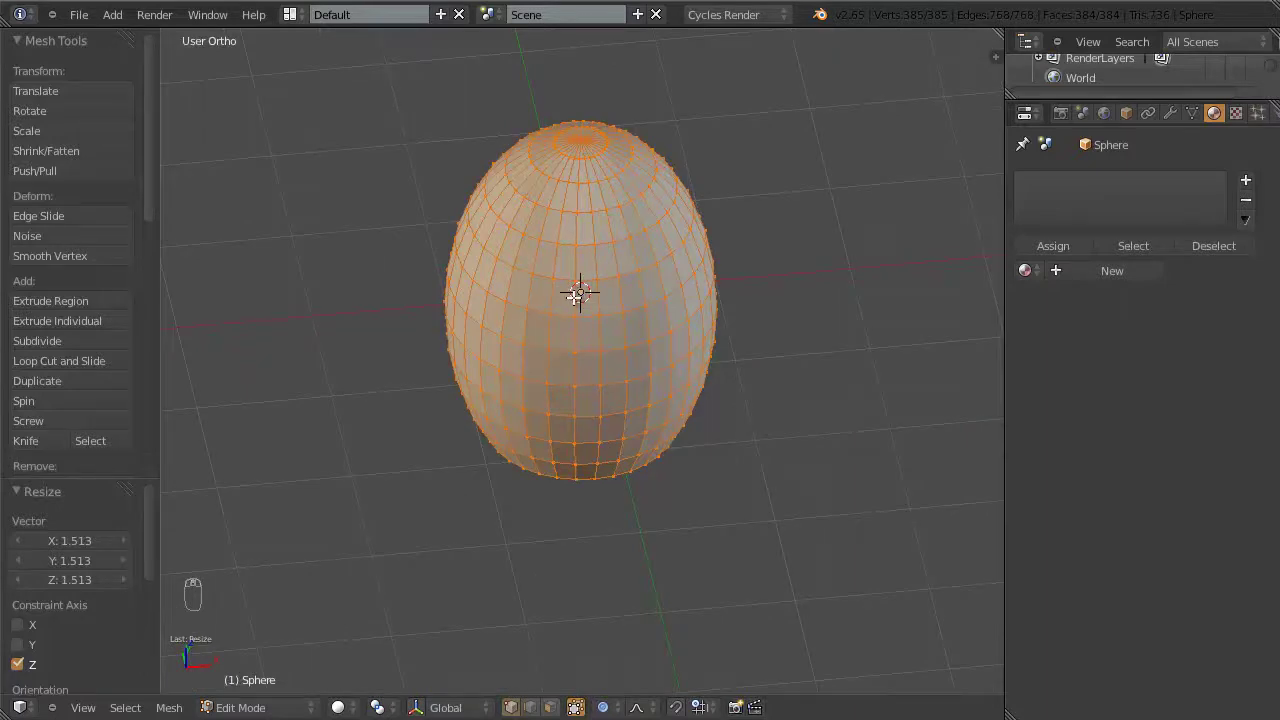
pyautogui.keyDown('alt'); pyautogui.rightClick(586, 297); pyautogui.keyUp('alt')
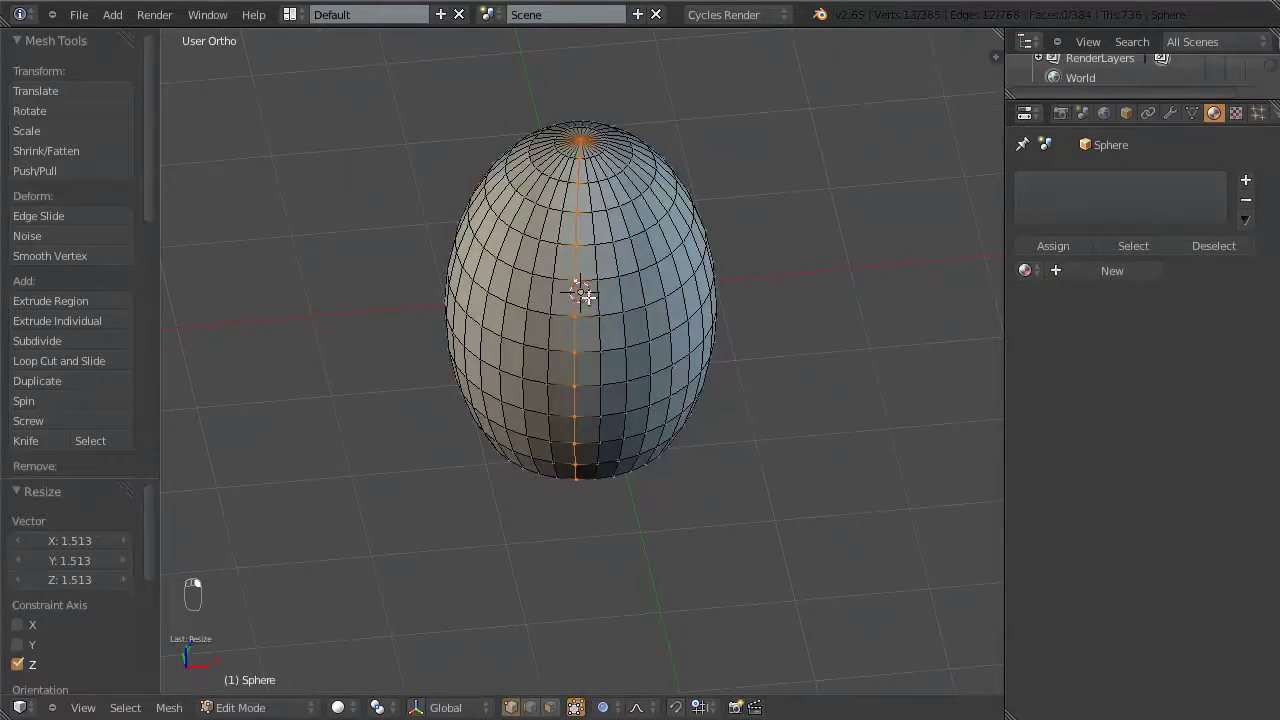
pyautogui.keyDown('alt'); pyautogui.keyDown('shift'); pyautogui.rightClick(656, 285); pyautogui.keyUp('shift'); pyautogui.keyUp('alt')
pyautogui.keyDown('alt'); pyautogui.keyDown('shift'); pyautogui.rightClick(698, 263); pyautogui.keyUp('shift'); pyautogui.keyUp('alt')
pyautogui.moveTo(740, 309); pyautogui.dragTo(562, 321, button='middle')
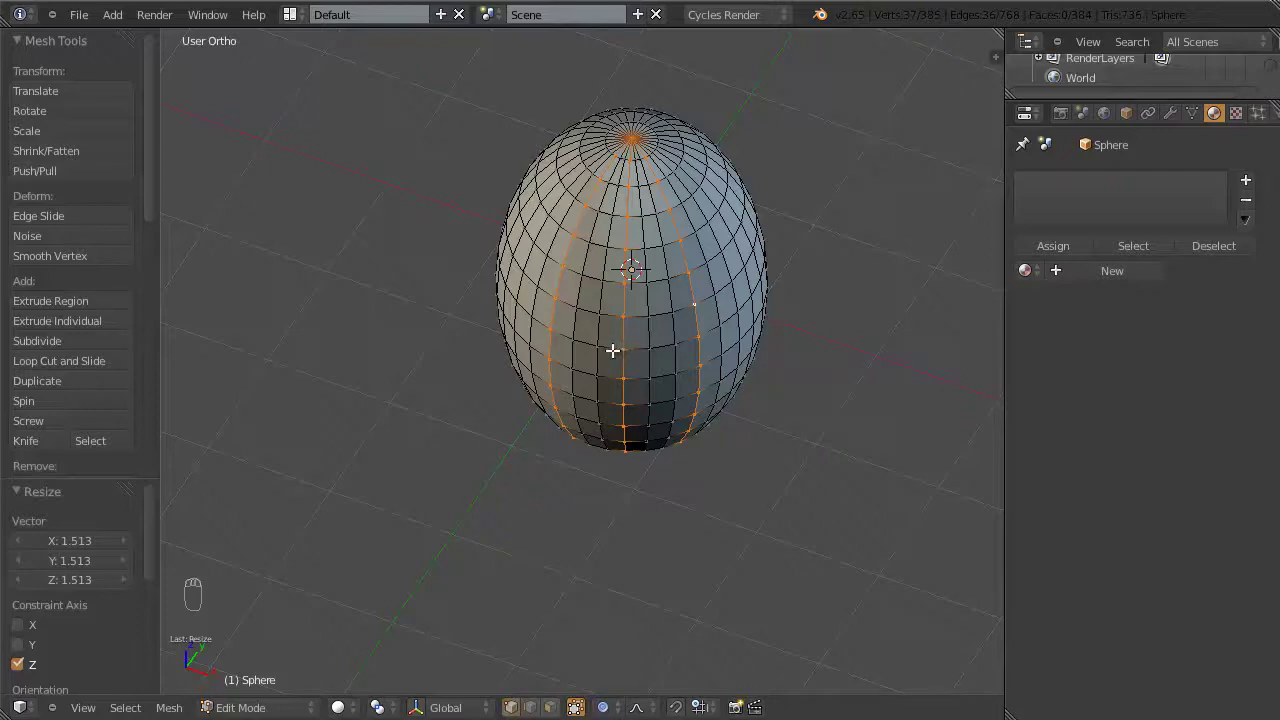
pyautogui.keyDown('alt'); pyautogui.keyDown('shift'); pyautogui.rightClick(737, 251); pyautogui.keyUp('shift'); pyautogui.keyUp('alt')
pyautogui.moveTo(803, 297); pyautogui.dragTo(739, 340, button='middle')
pyautogui.keyDown('alt'); pyautogui.keyDown('shift'); pyautogui.rightClick(763, 334); pyautogui.keyUp('shift'); pyautogui.keyUp('alt')
pyautogui.moveTo(840, 360); pyautogui.dragTo(734, 376, button='middle')
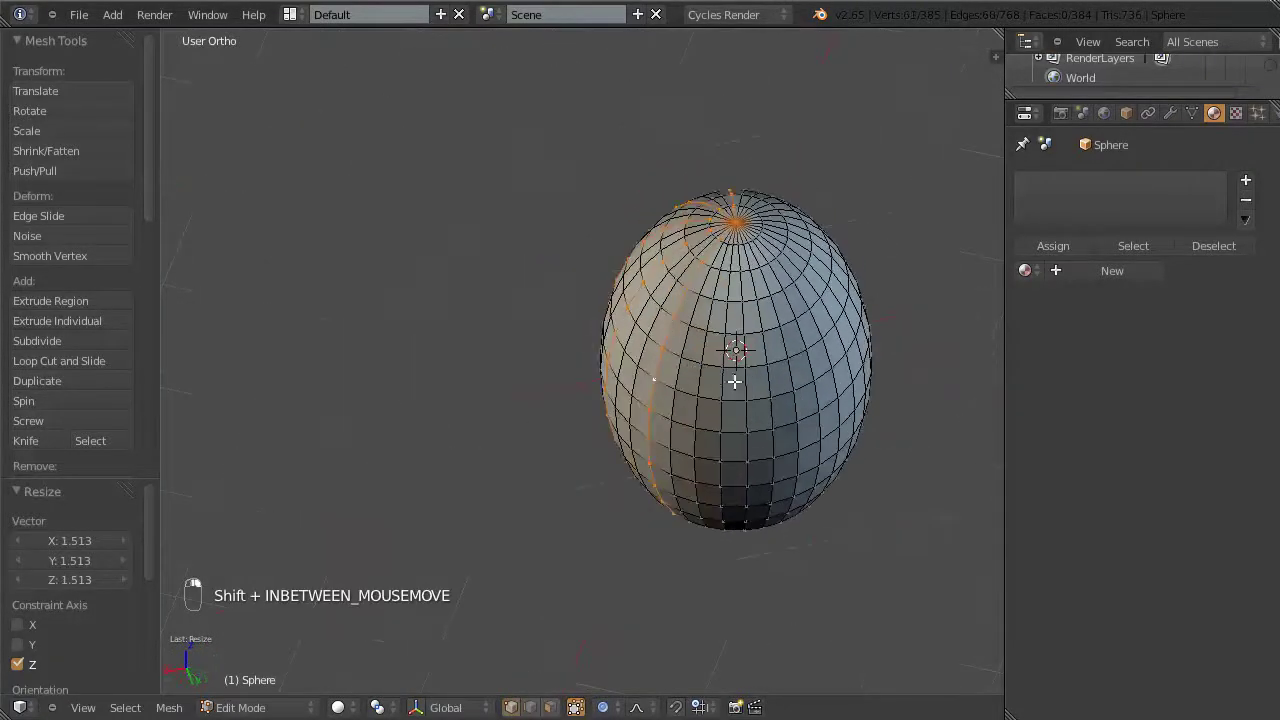
pyautogui.keyDown('alt'); pyautogui.keyDown('shift'); pyautogui.rightClick(726, 384); pyautogui.keyUp('shift'); pyautogui.keyUp('alt')
pyautogui.keyDown('alt'); pyautogui.keyDown('shift'); pyautogui.rightClick(790, 378); pyautogui.keyUp('shift'); pyautogui.keyUp('alt')
pyautogui.moveTo(851, 394); pyautogui.dragTo(758, 399, button='middle')
pyautogui.keyDown('alt'); pyautogui.keyDown('shift'); pyautogui.rightClick(758, 399); pyautogui.keyUp('shift'); pyautogui.keyUp('alt')
pyautogui.keyDown('alt'); pyautogui.keyDown('shift'); pyautogui.rightClick(817, 381); pyautogui.keyUp('shift'); pyautogui.keyUp('alt')
pyautogui.moveTo(860, 383); pyautogui.dragTo(775, 403, button='middle')
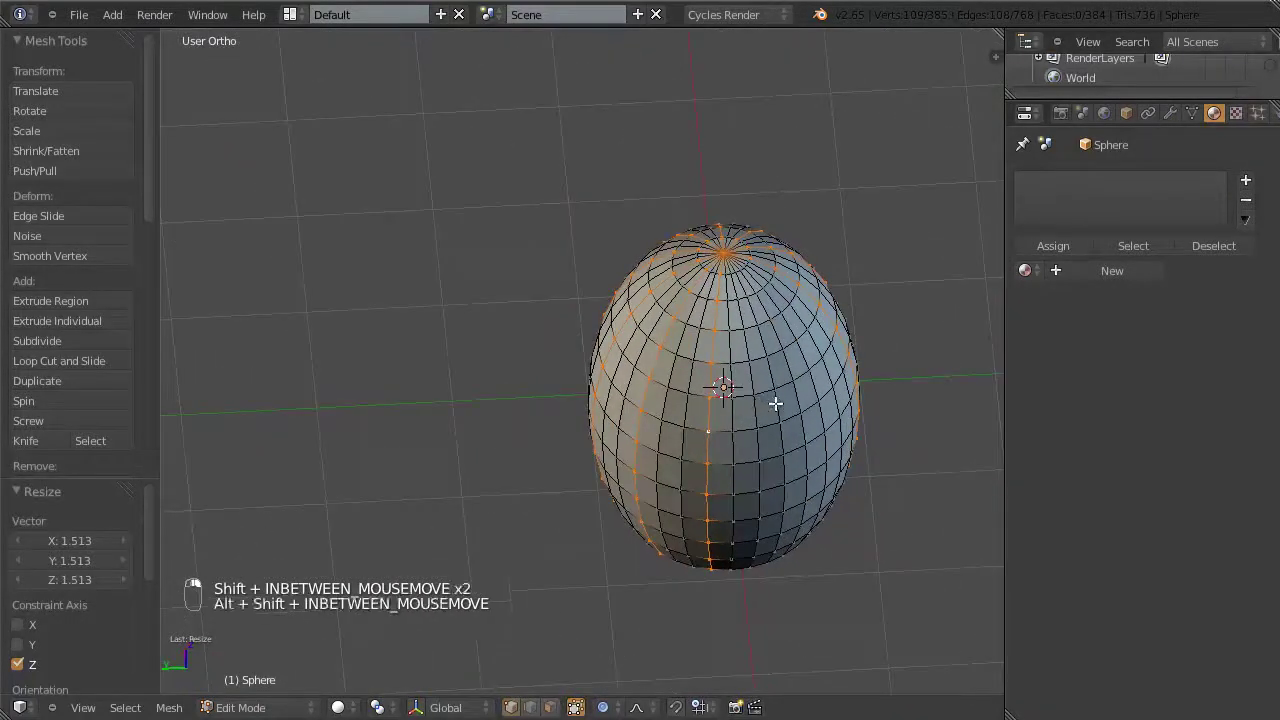
pyautogui.keyDown('alt'); pyautogui.keyDown('shift'); pyautogui.rightClick(829, 371); pyautogui.keyUp('shift'); pyautogui.keyUp('alt')
pyautogui.moveTo(829, 371); pyautogui.dragTo(718, 363, button='middle')
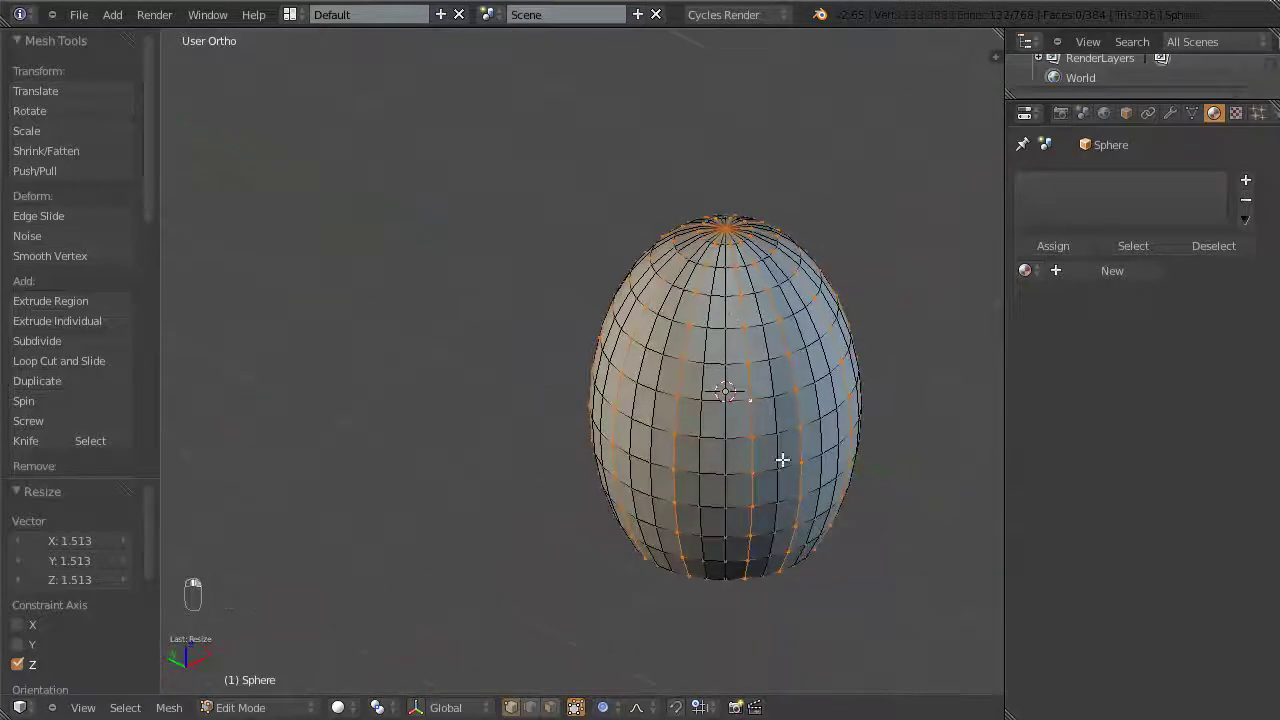
# Step: Push the selected vertical loops outward by about 0.191 with Shrink/Fatten and smooth proportional falloff to form ridges
pyautogui.scroll(-2, 768, 482)
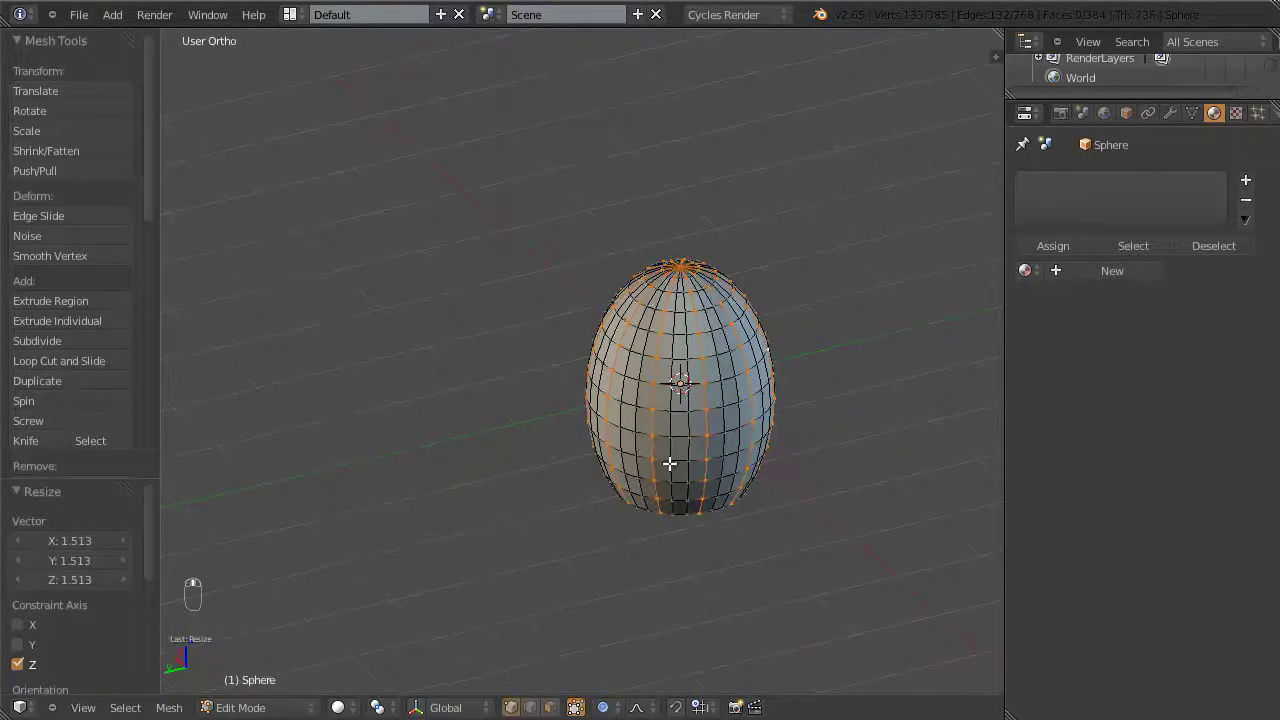
pyautogui.moveTo(669, 463)
pyautogui.mouseDown(button='middle')
pyautogui.moveTo(534, 469)
pyautogui.moveTo(668, 465)
pyautogui.mouseUp(button='middle')
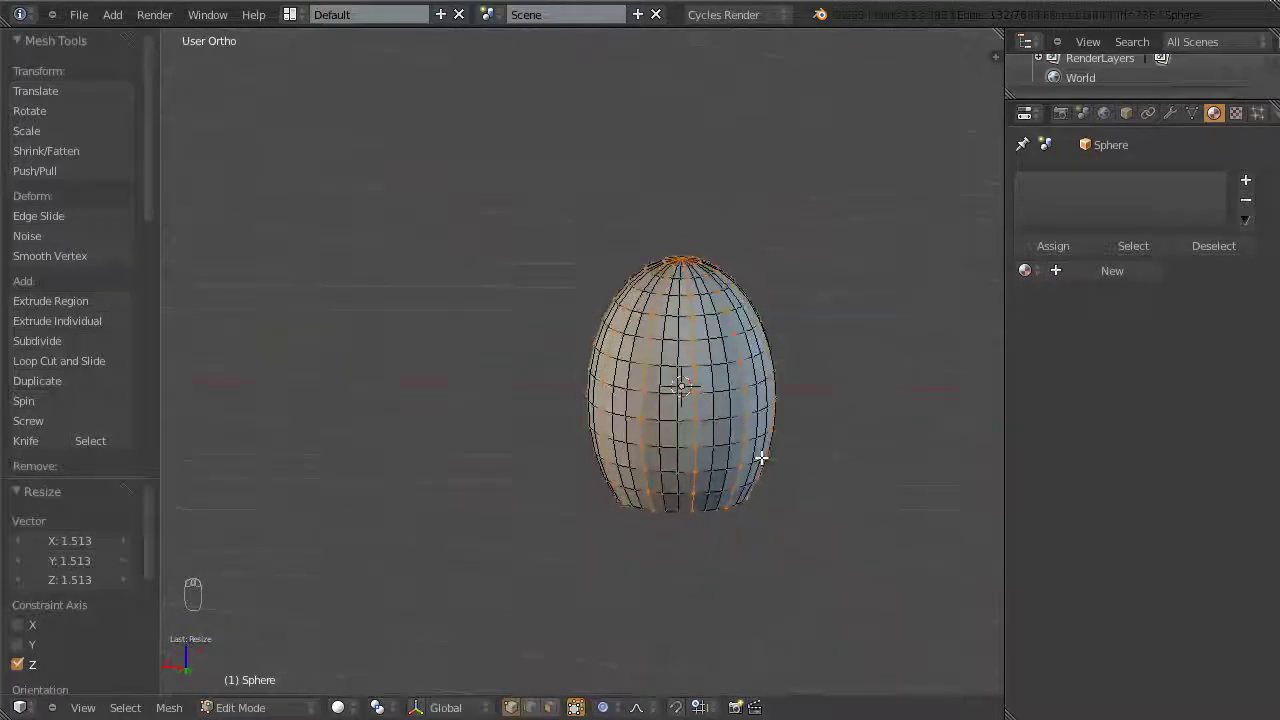
pyautogui.moveTo(761, 458); pyautogui.dragTo(766, 394, button='middle')
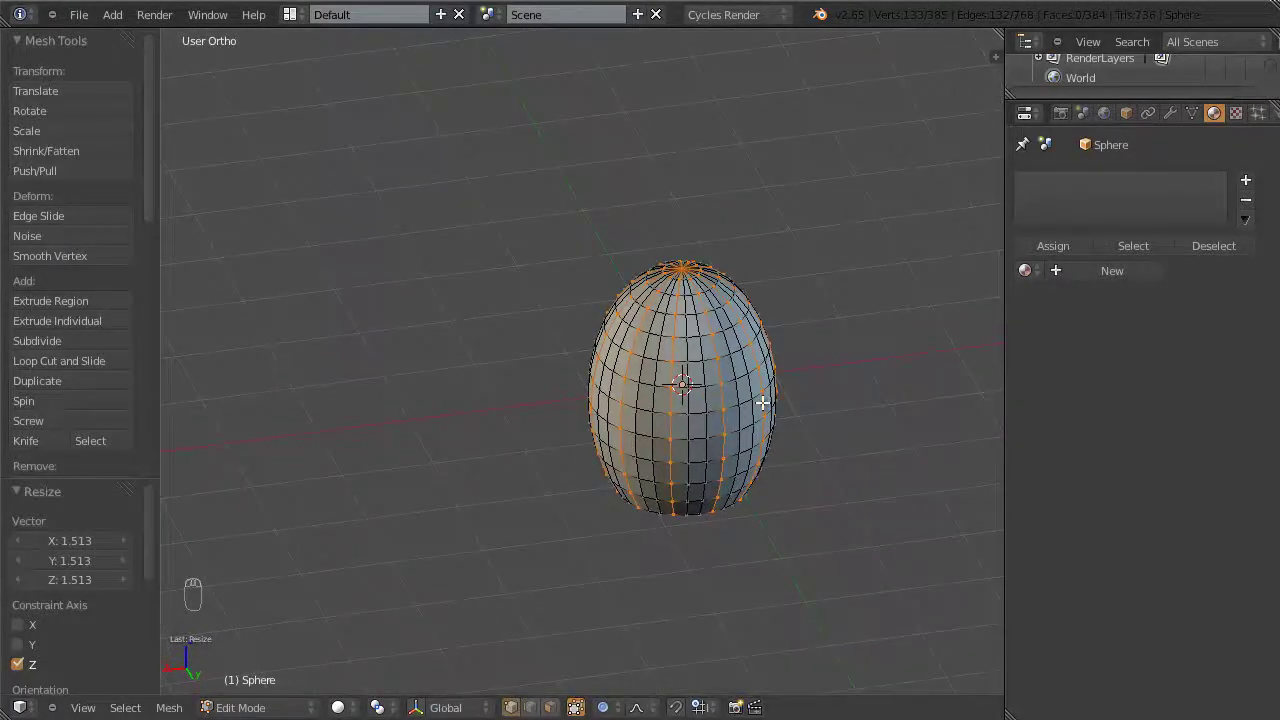
pyautogui.scroll(3, 766, 403)
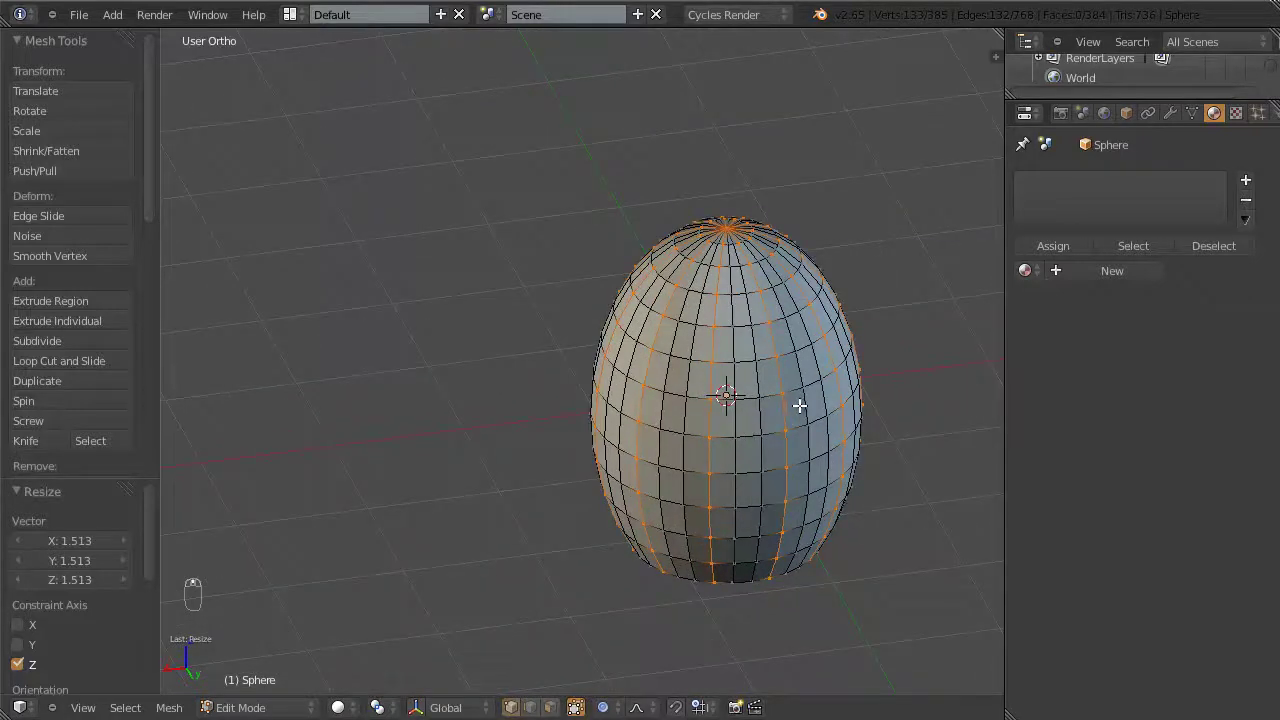
pyautogui.hotkey('alt', 's')
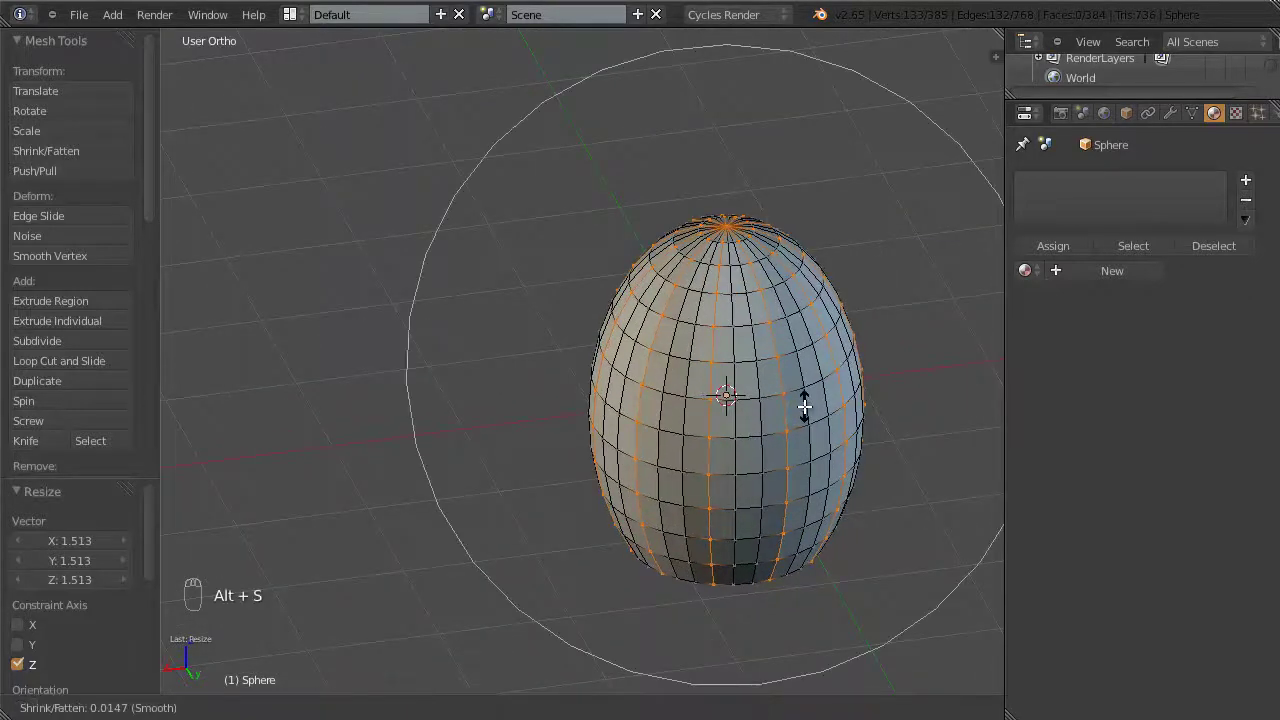
pyautogui.scroll(4, 803, 405)
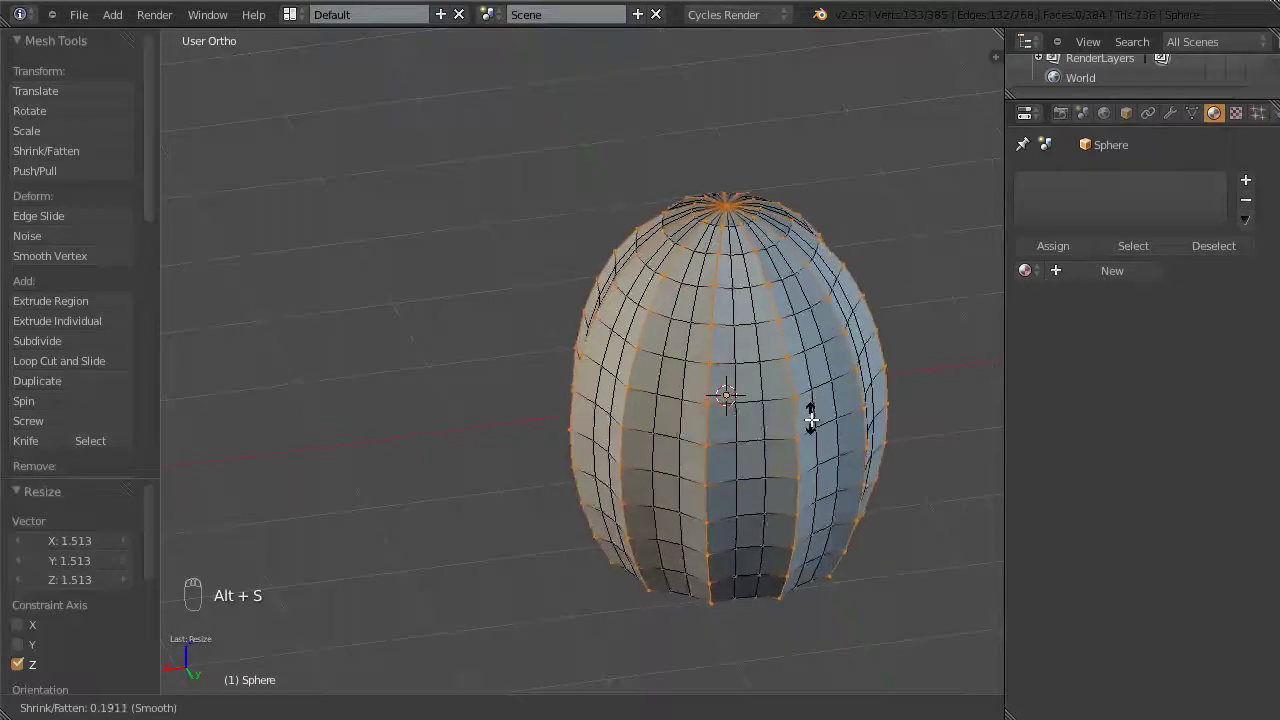
pyautogui.moveTo(788, 390)
pyautogui.moveTo(819, 428)
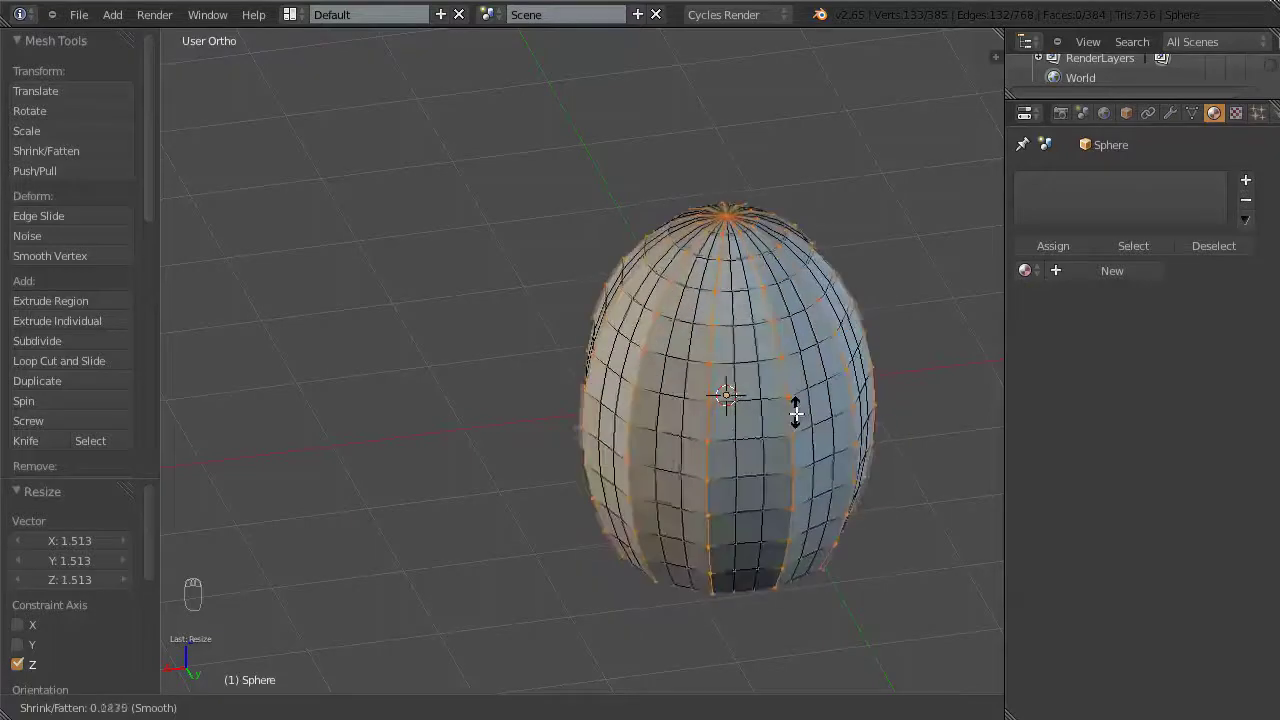
pyautogui.press('KP_4')
pyautogui.press('KP_4')
pyautogui.press('KP_4')
pyautogui.press('KP_4')
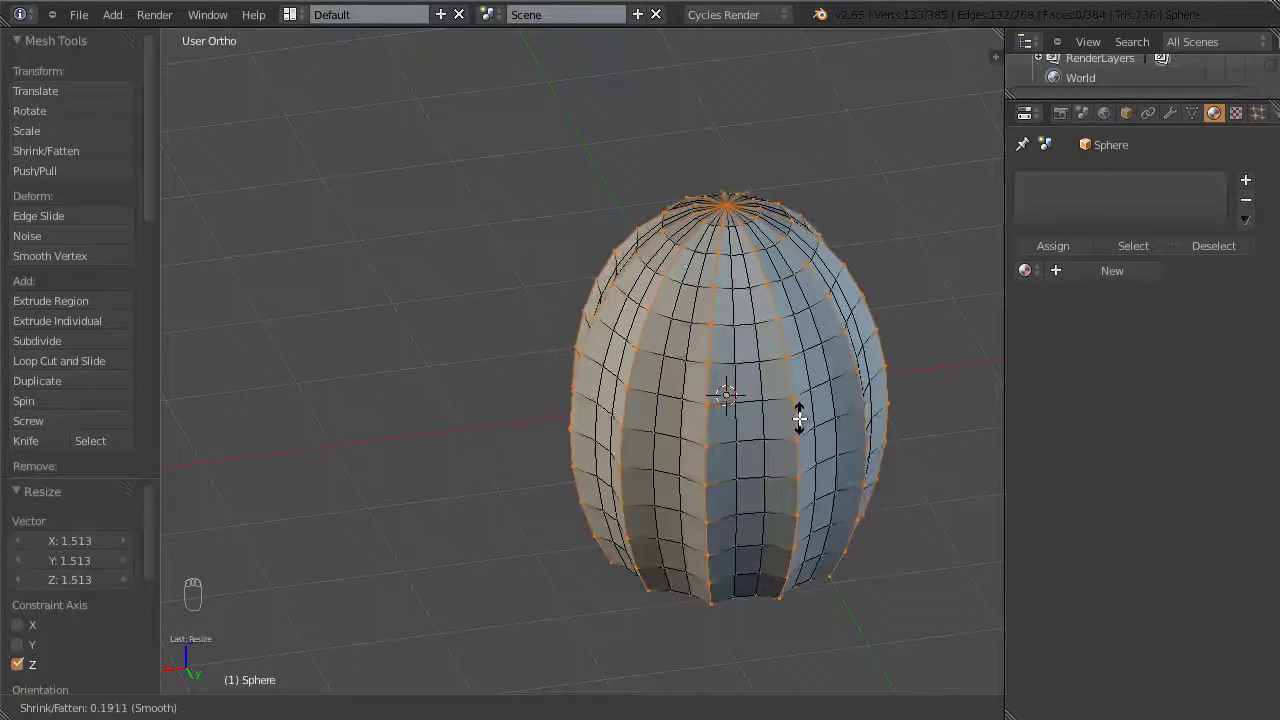
pyautogui.click(799, 419)
# Step: Return to object mode, shade the ridged mesh smooth, and add level 2 subdivision
pyautogui.press('Tab')
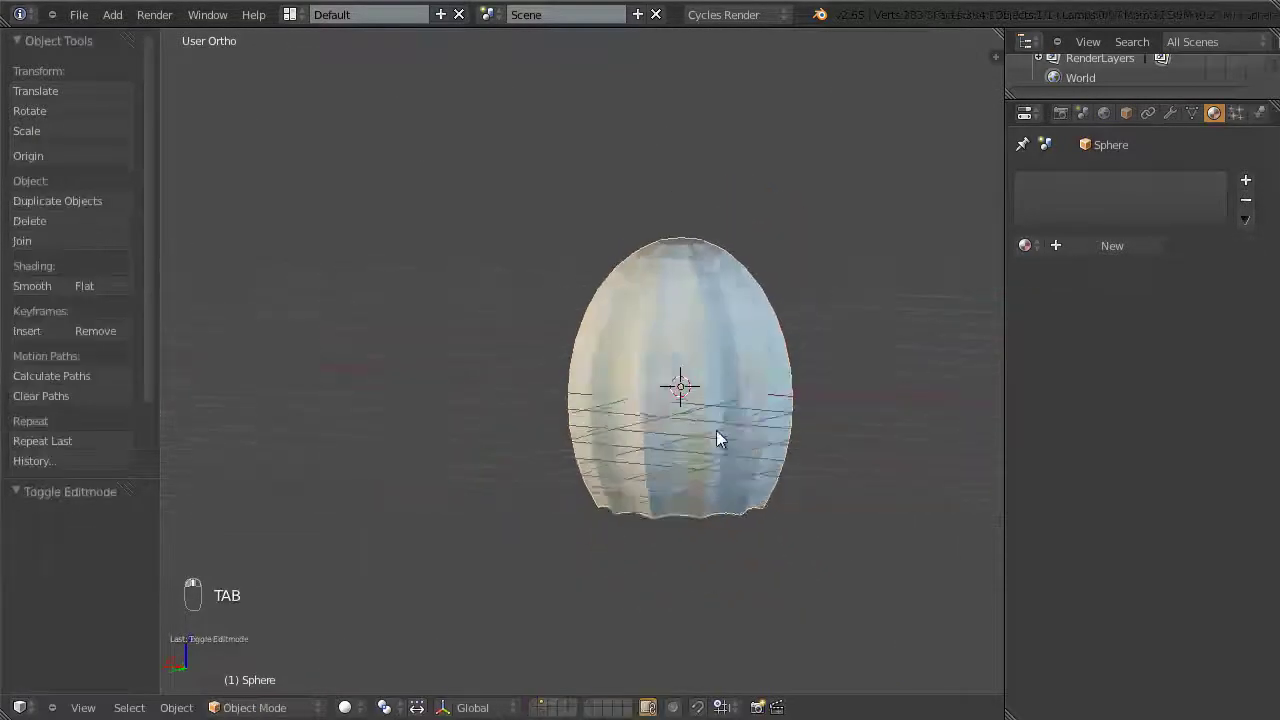
pyautogui.click(25, 286)
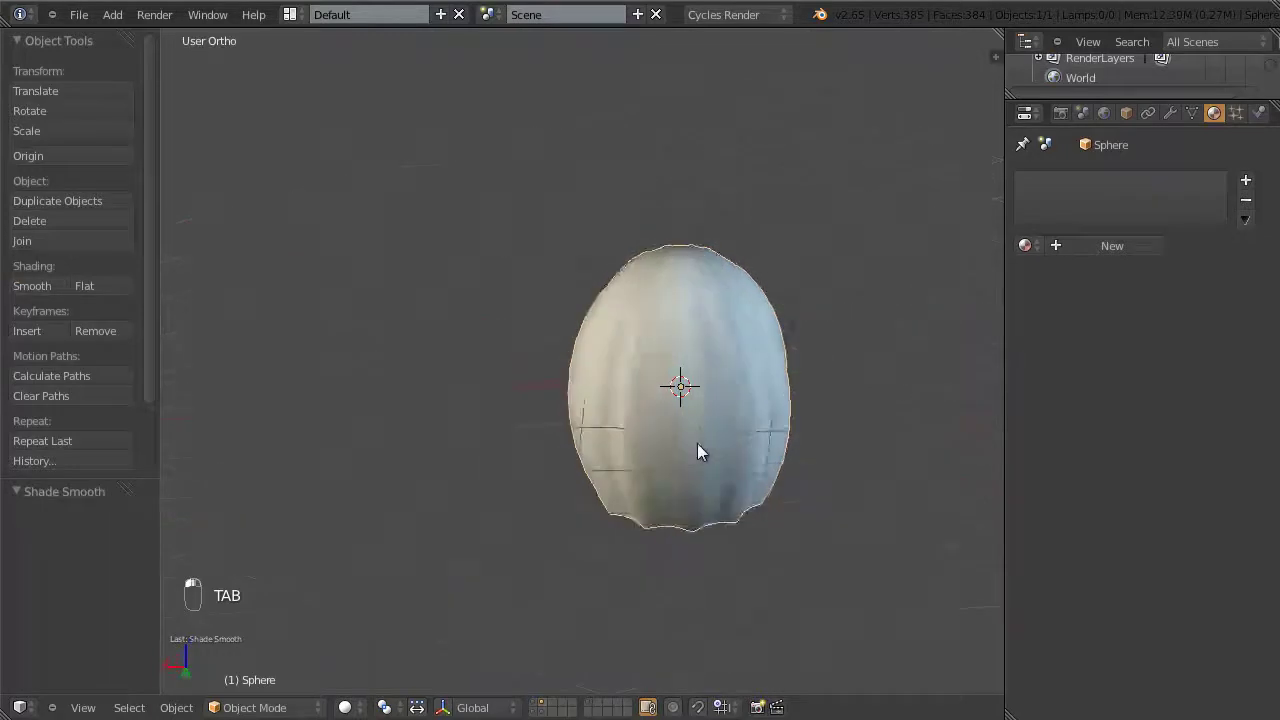
pyautogui.moveTo(697, 443); pyautogui.dragTo(772, 374, button='middle')
pyautogui.hotkey('ctrl', '2')
# Step: Move the ridged egg shape up about 2.489 along Z from the front view and inspect it
pyautogui.press('KP_1')
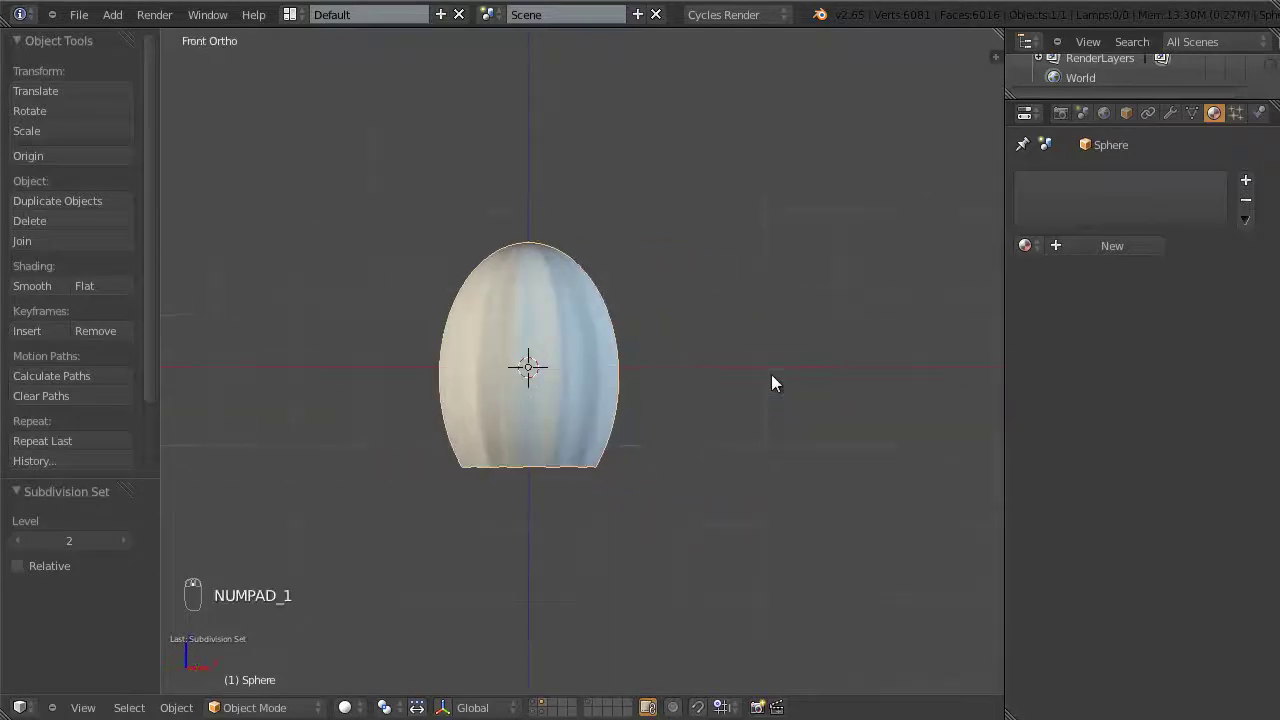
pyautogui.keyDown('shift'); pyautogui.moveTo(573, 472); pyautogui.dragTo(622, 472, button='middle'); pyautogui.keyUp('shift')
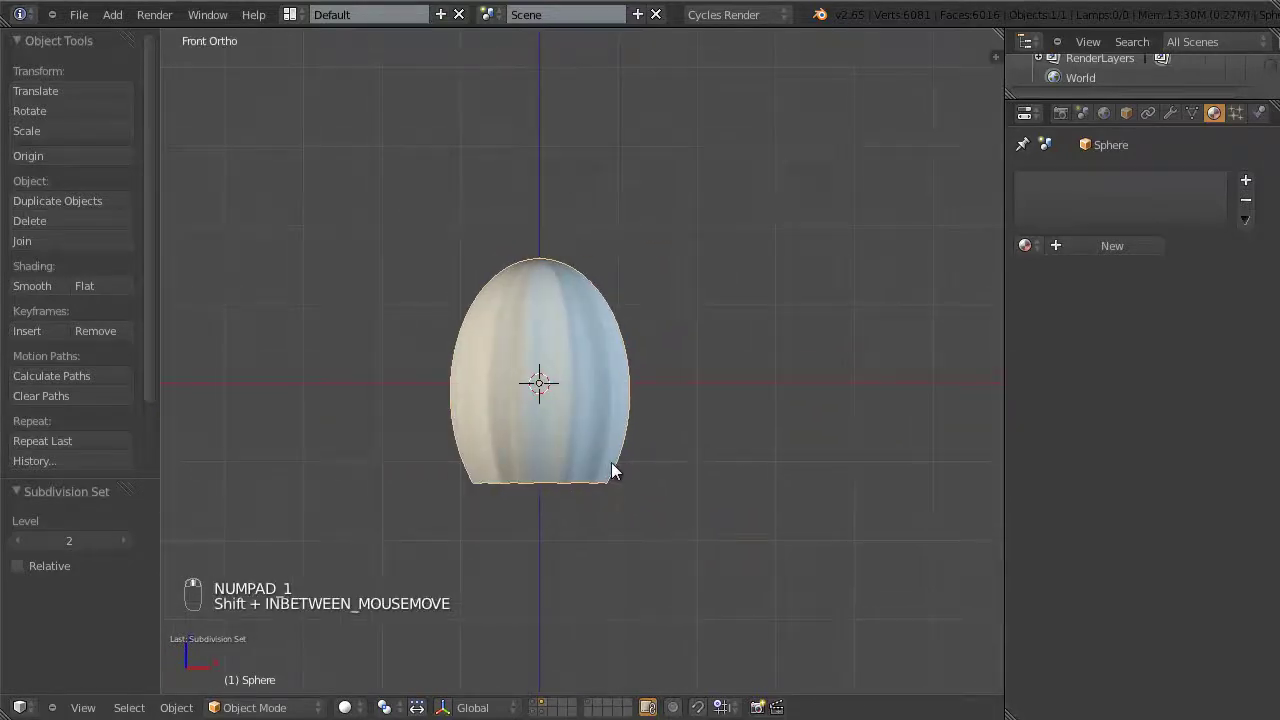
pyautogui.press('g')
pyautogui.press('z')
pyautogui.click(609, 275)
pyautogui.moveTo(609, 275)
pyautogui.mouseDown(button='middle')
pyautogui.moveTo(696, 369)
pyautogui.moveTo(743, 363)
pyautogui.moveTo(623, 337)
pyautogui.moveTo(649, 306)
pyautogui.moveTo(467, 290)
pyautogui.moveTo(577, 292)
pyautogui.moveTo(551, 414)
pyautogui.mouseUp(button='middle')
pyautogui.press('z')
pyautogui.press('z')
pyautogui.rightClick(534, 363)
pyautogui.scroll(1, 616, 322)
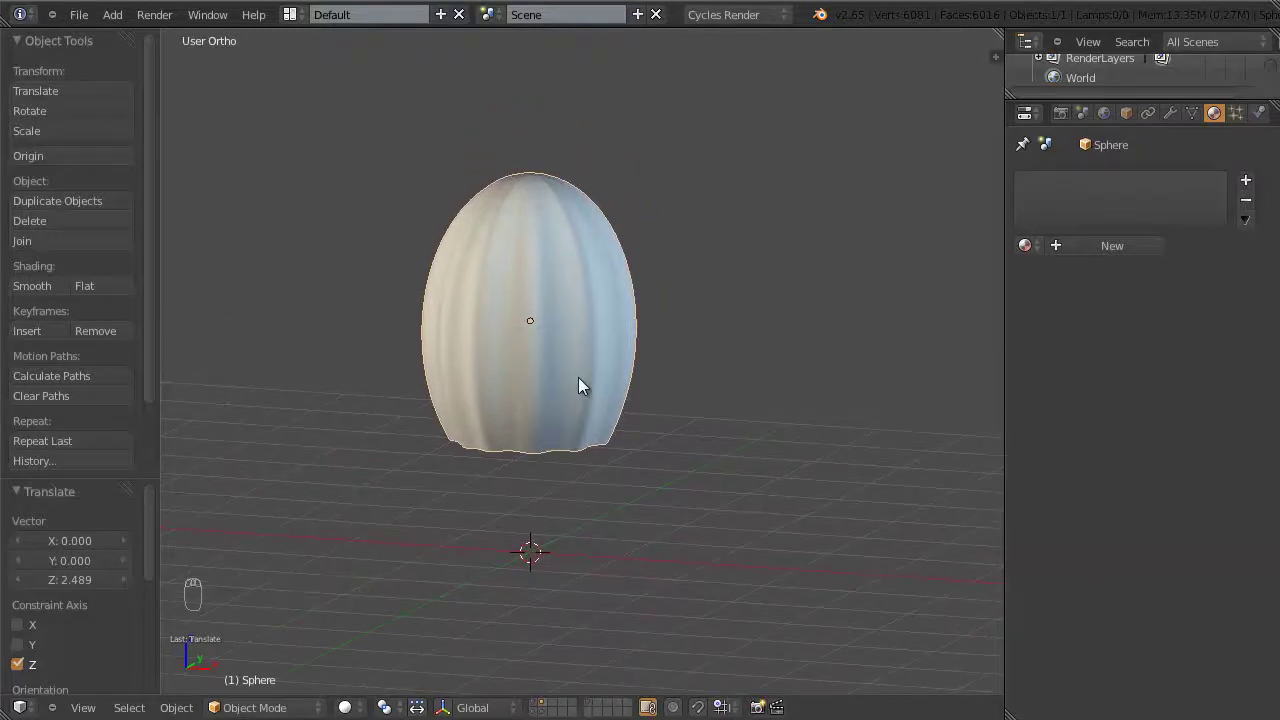
# Step: Add a new particle system to the ridged egg shape and set its type to Hair
pyautogui.click(1237, 114)
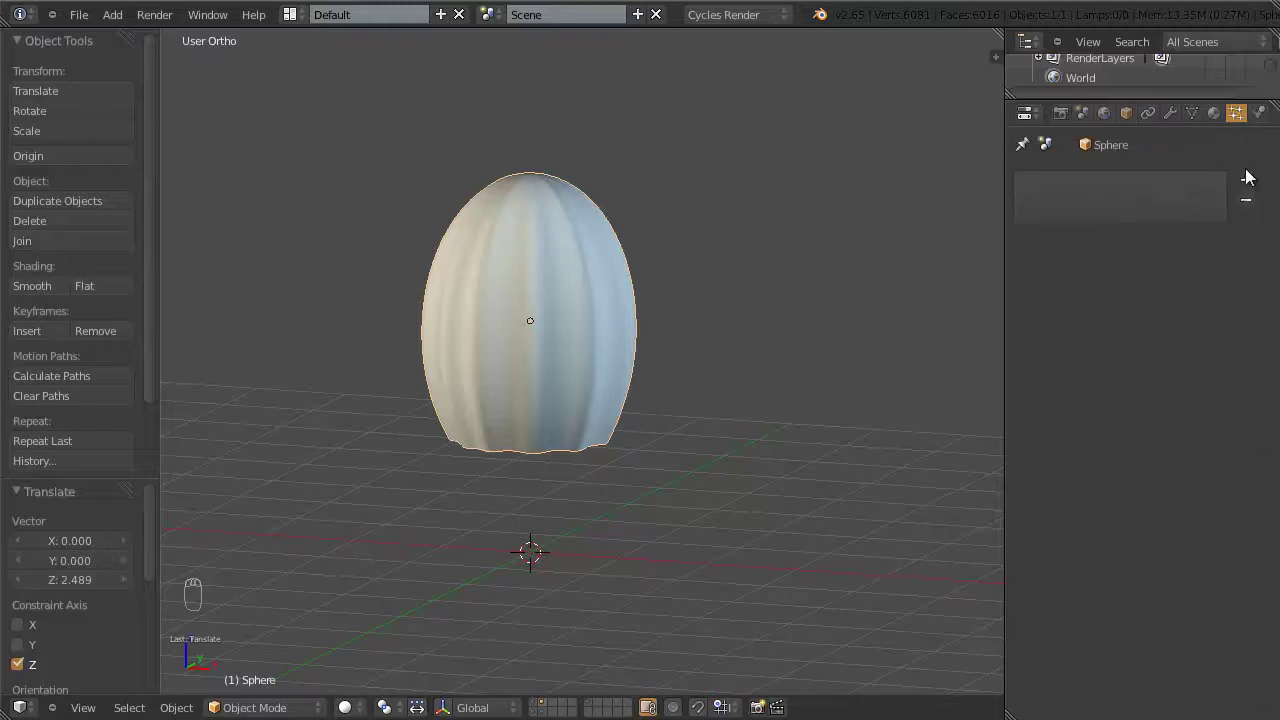
pyautogui.click(1247, 183)
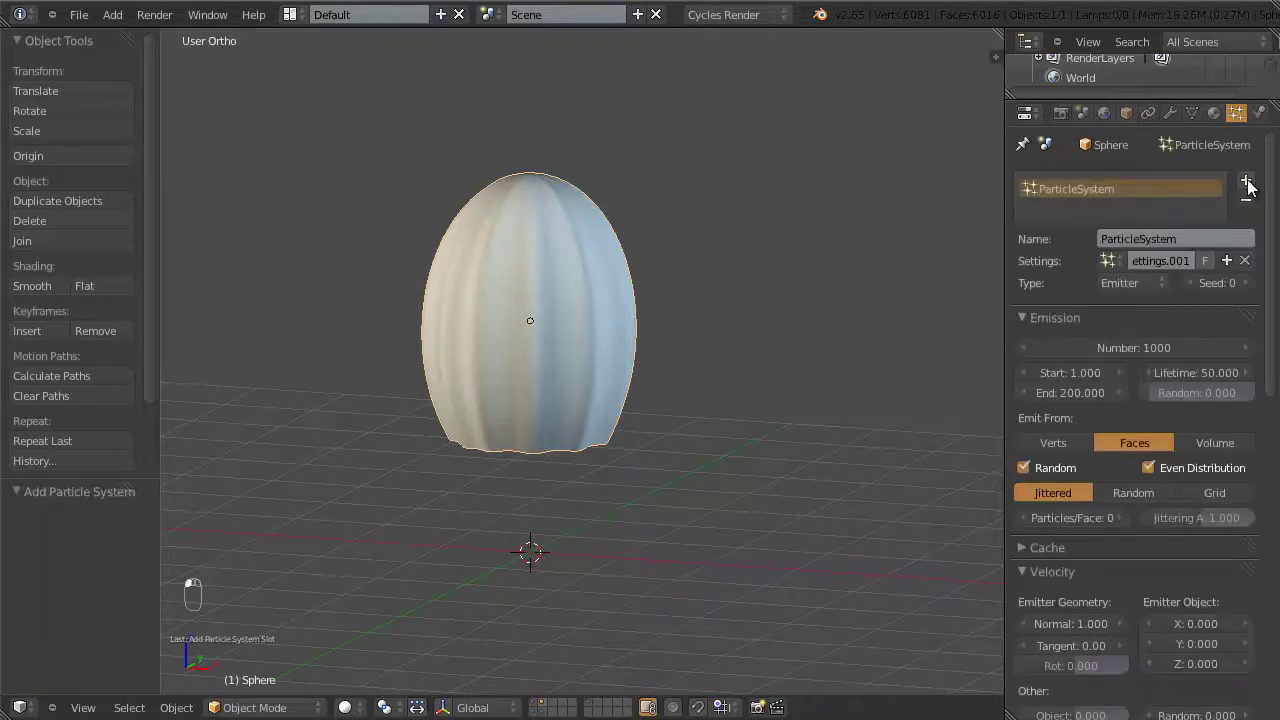
pyautogui.click(1137, 285)
pyautogui.click(1116, 240)
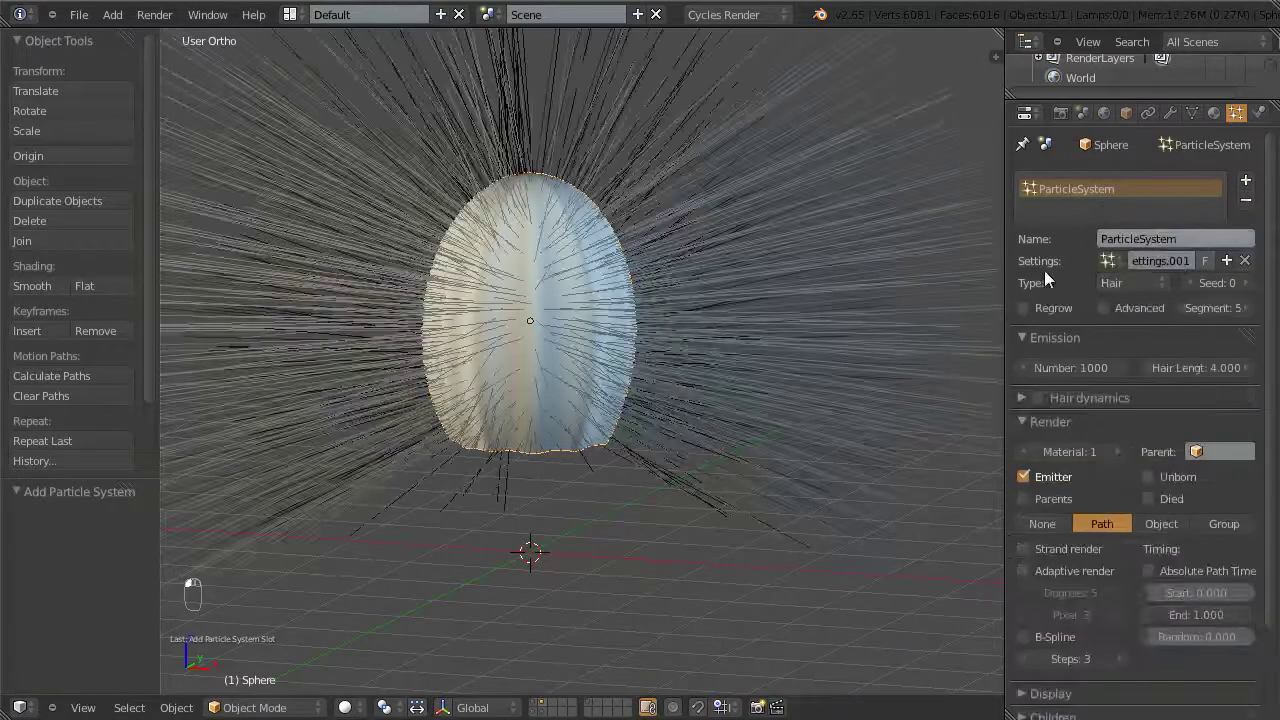
# Step: Enable the advanced hair settings, emit the particles from Verts, and turn off random emission order
pyautogui.click(1104, 308)
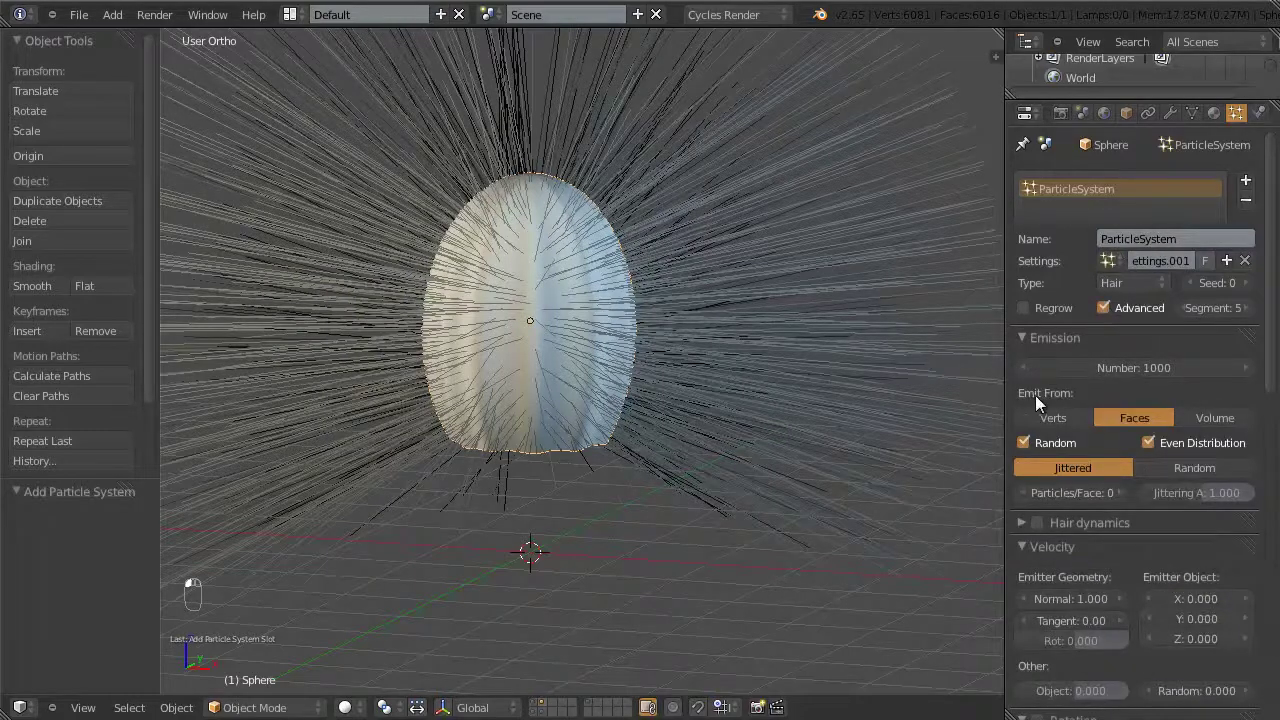
pyautogui.click(1050, 417)
pyautogui.click(1024, 442)
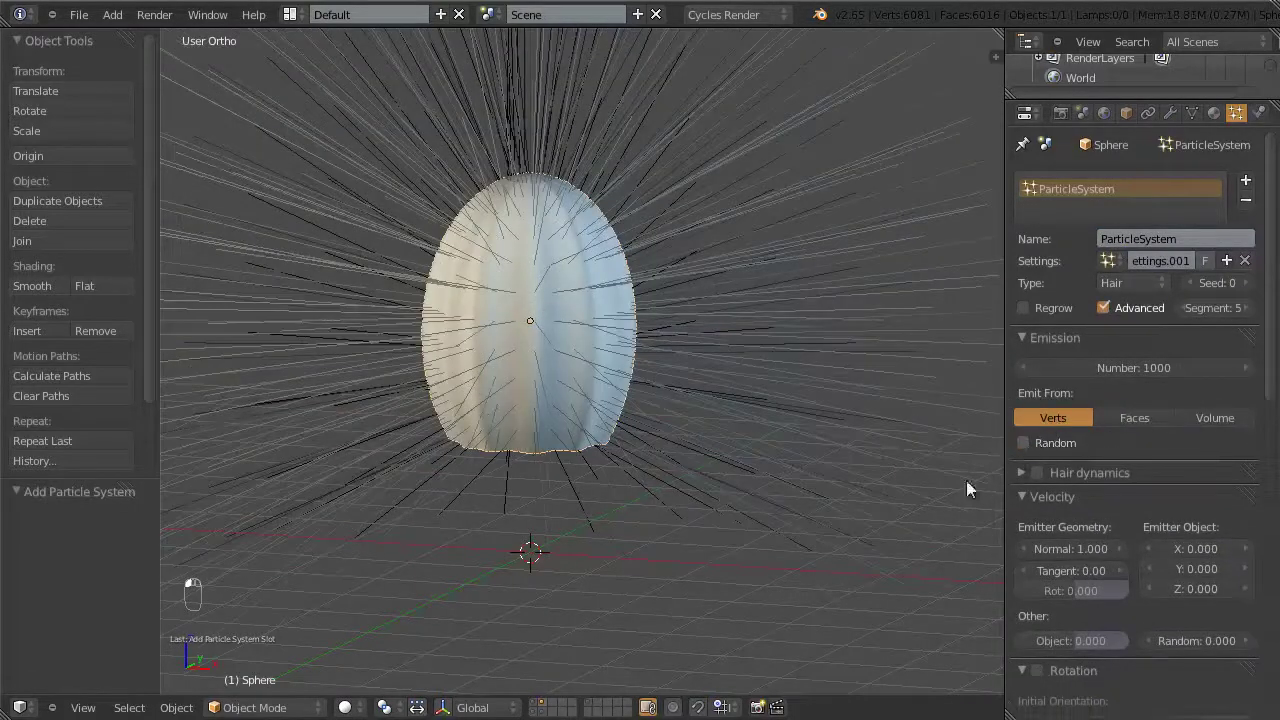
pyautogui.moveTo(966, 480); pyautogui.dragTo(548, 338, button='middle')
pyautogui.scroll(2, 547, 375)
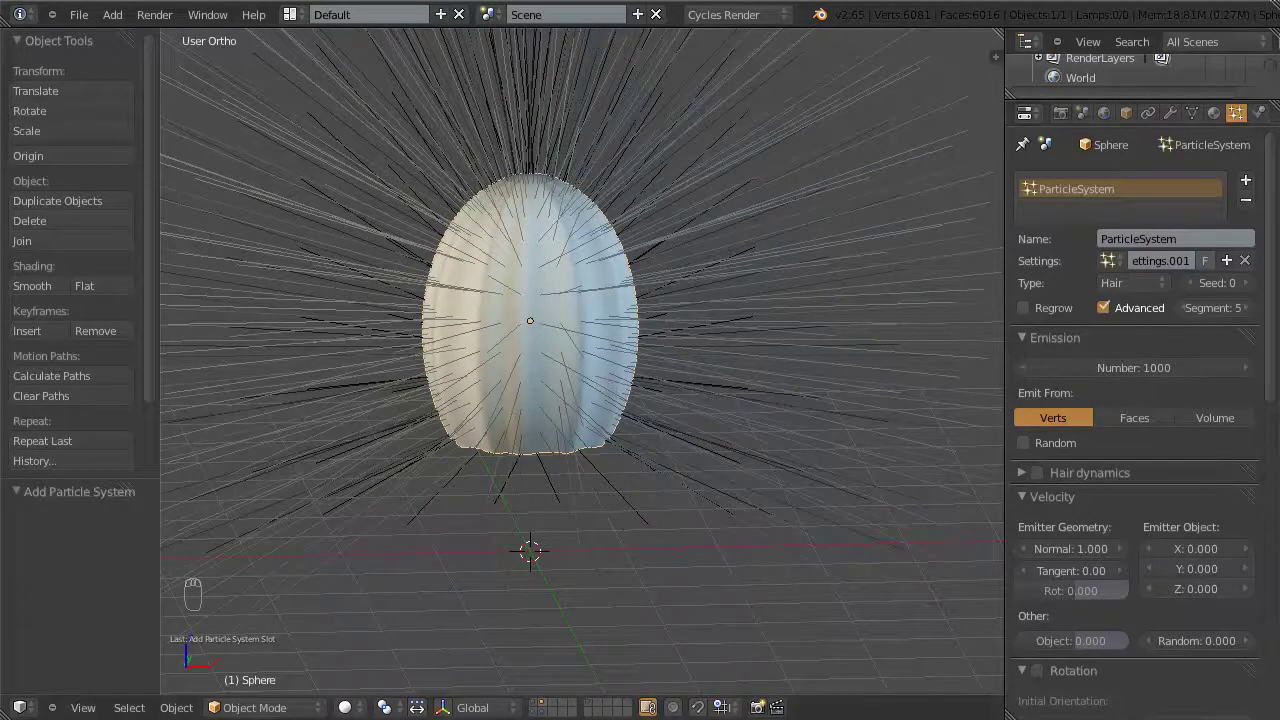
# Step: Expand the particle system's vertex group settings and examine which properties a group can control
pyautogui.scroll(-5, 1270, 327)
pyautogui.scroll(5, 1270, 327)
pyautogui.scroll(-10, 1135, 420)
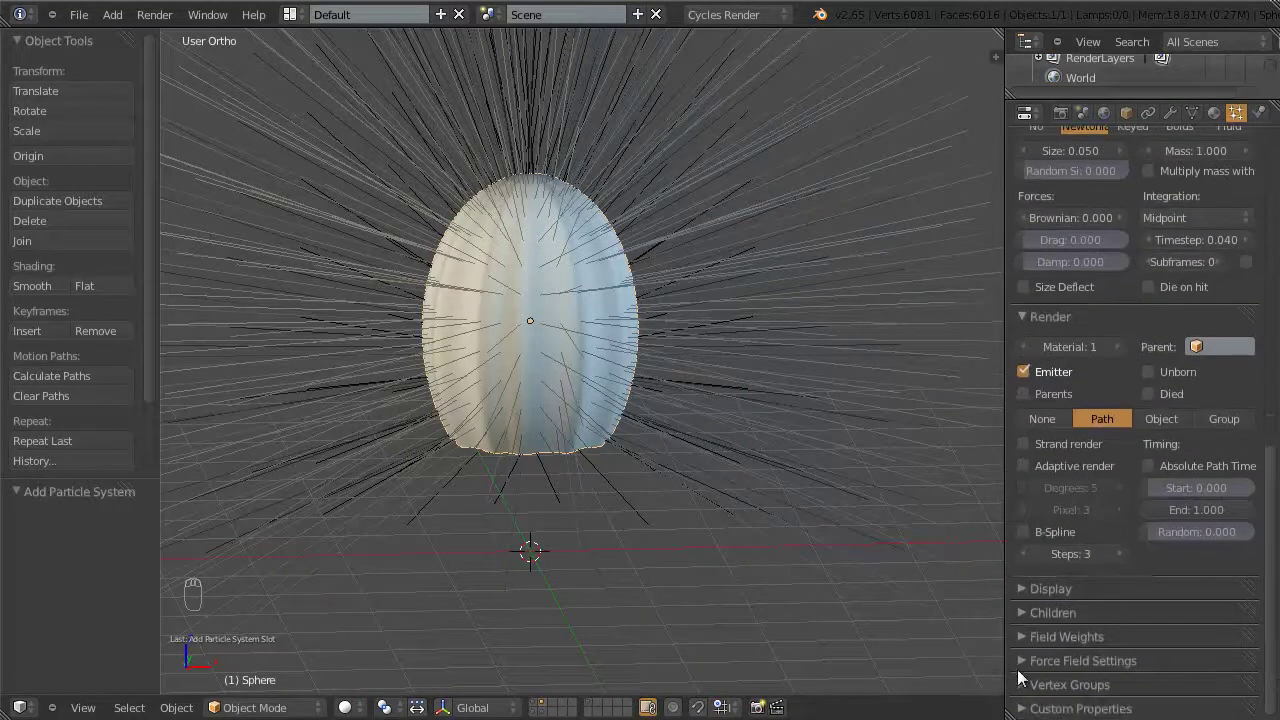
pyautogui.click(1126, 684)
pyautogui.scroll(-4, 1138, 661)
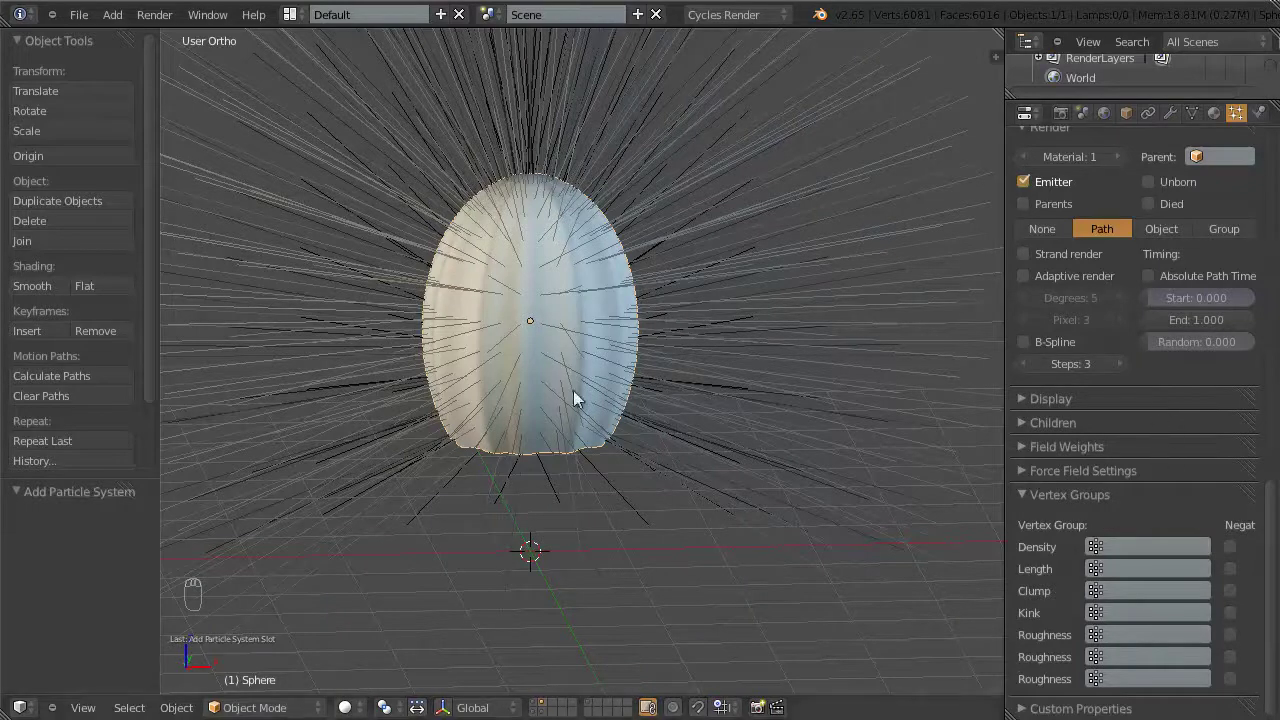
pyautogui.scroll(15, 1270, 512)
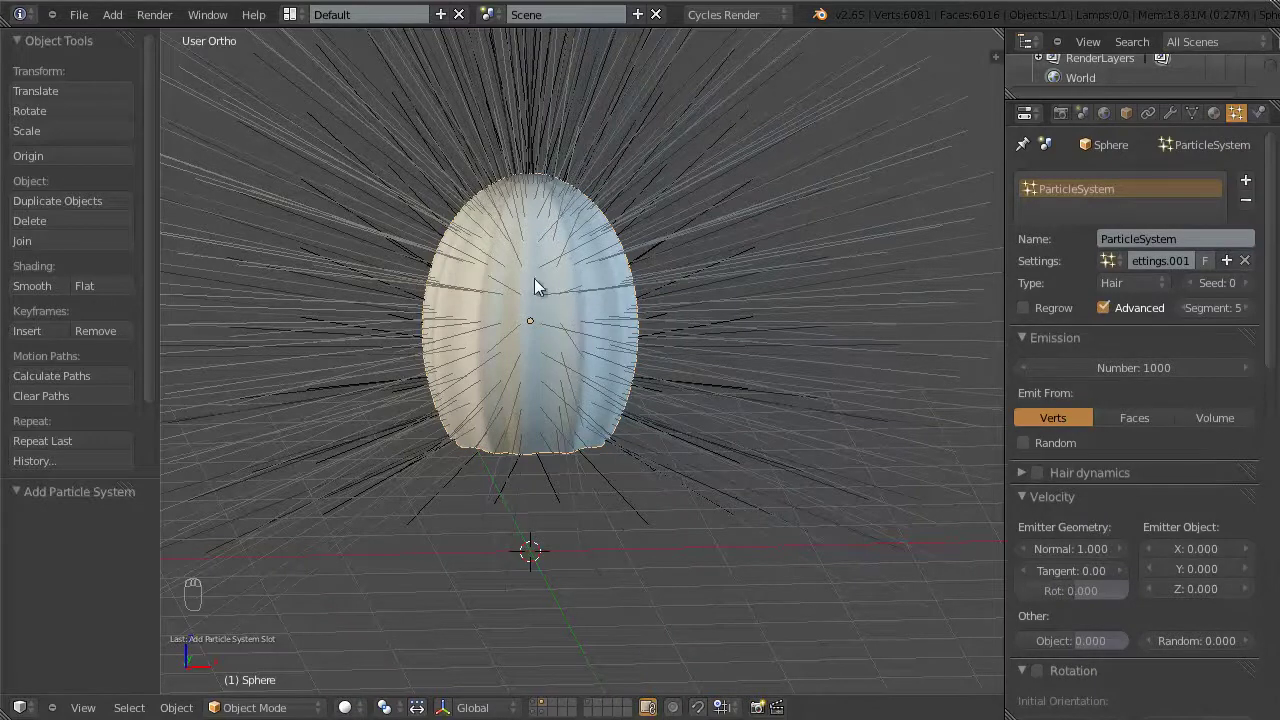
# Step: Hide the particle system's hair in the viewport through its modifier visibility
pyautogui.click(1174, 110)
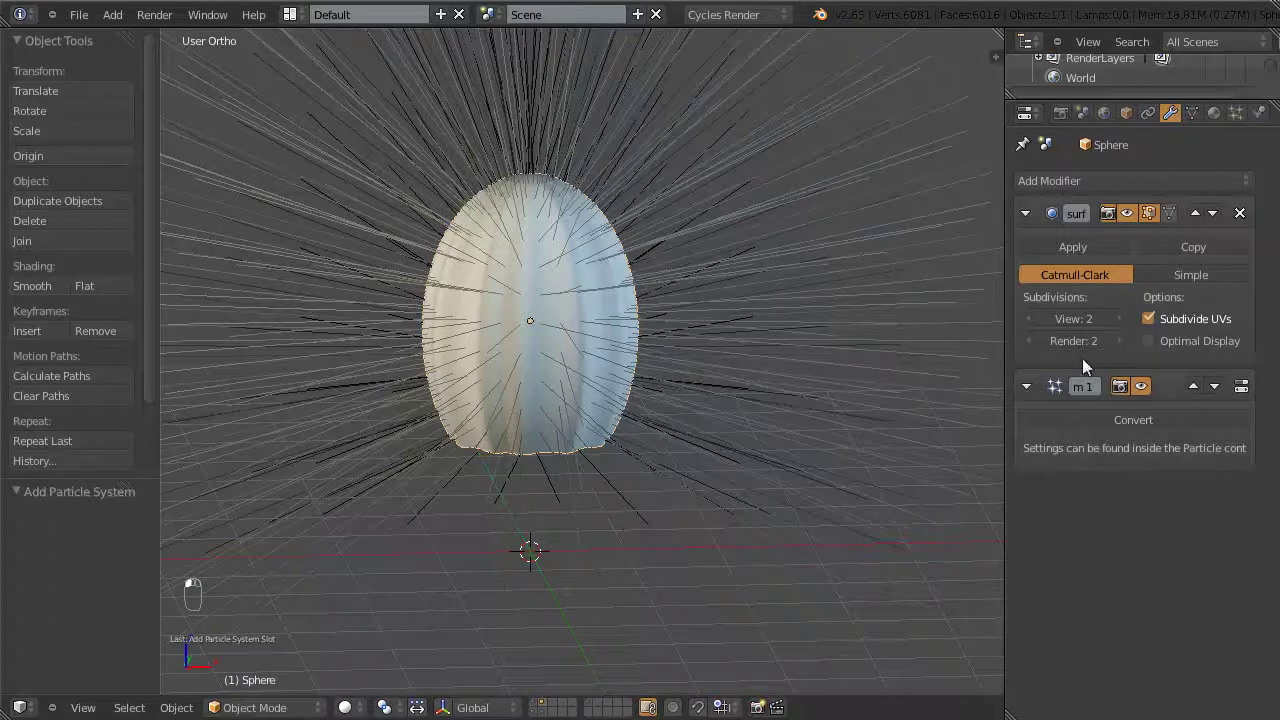
pyautogui.click(1141, 386)
pyautogui.moveTo(573, 288); pyautogui.dragTo(600, 320, button='middle')
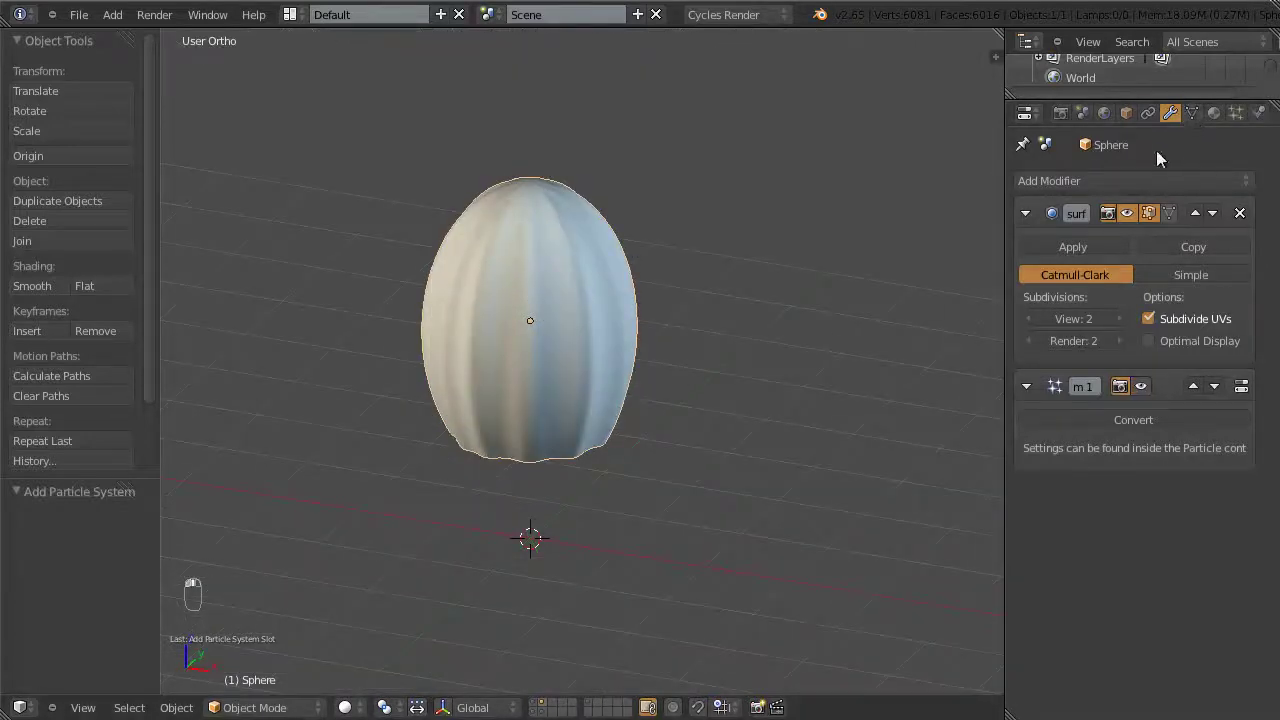
# Step: Add a vertex group to the egg mesh and name it Needles
pyautogui.click(1193, 114)
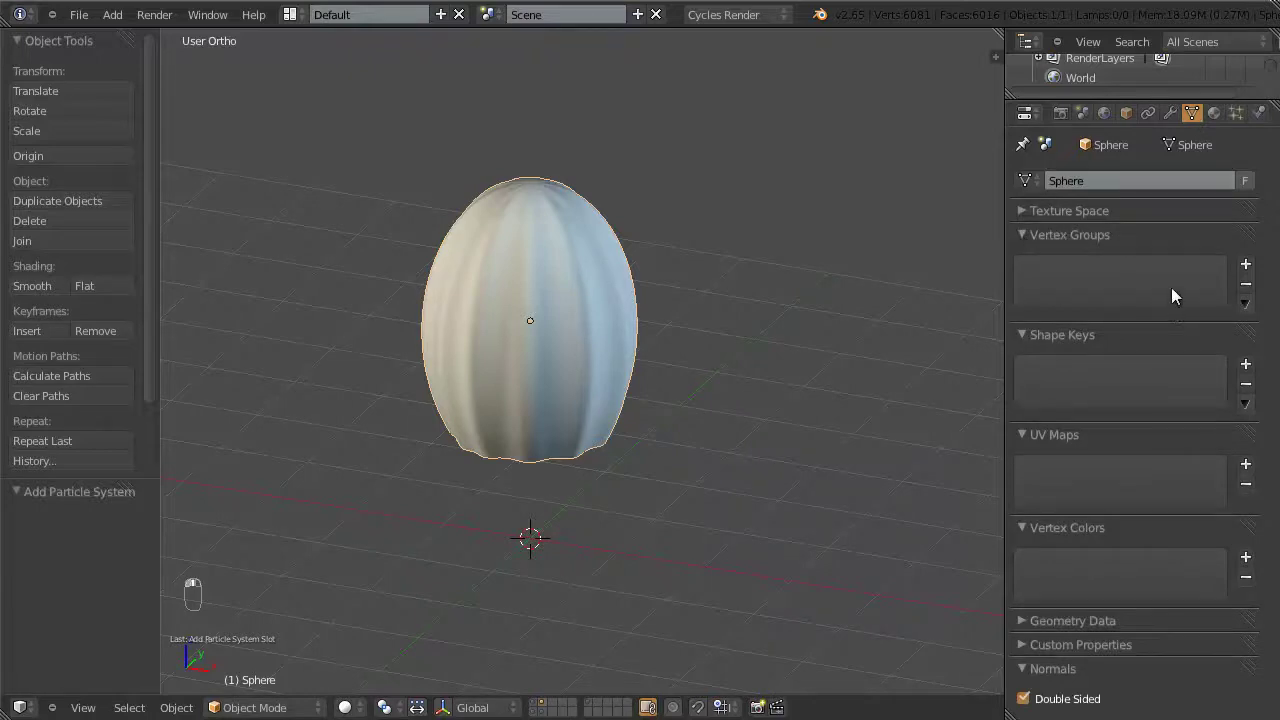
pyautogui.moveTo(699, 343); pyautogui.dragTo(716, 347, button='middle')
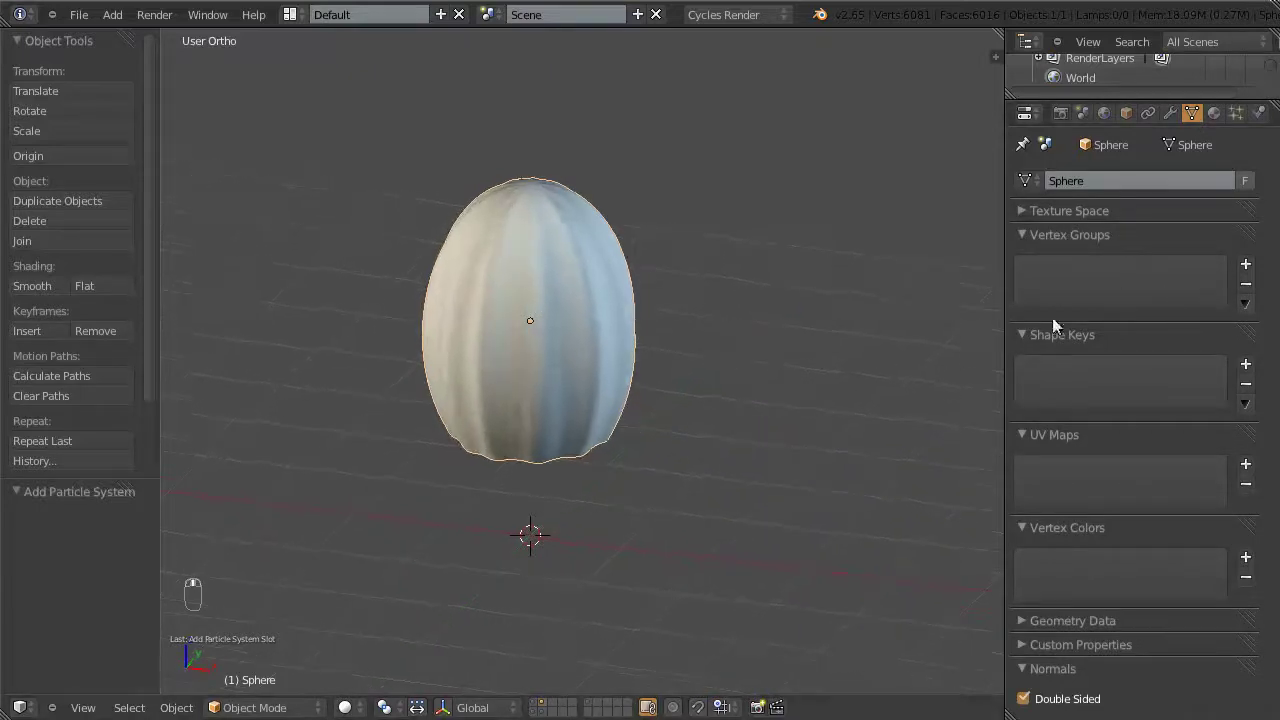
pyautogui.click(1245, 264)
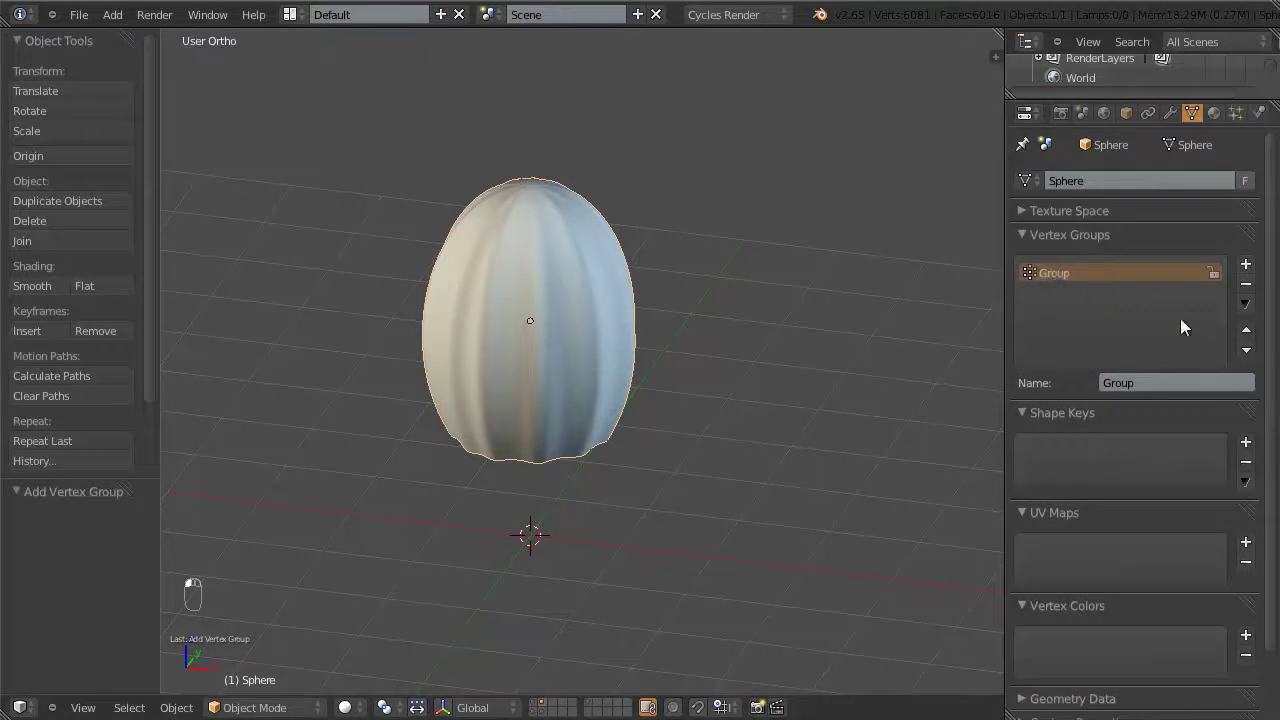
pyautogui.click(1152, 383)
pyautogui.write('Ne')
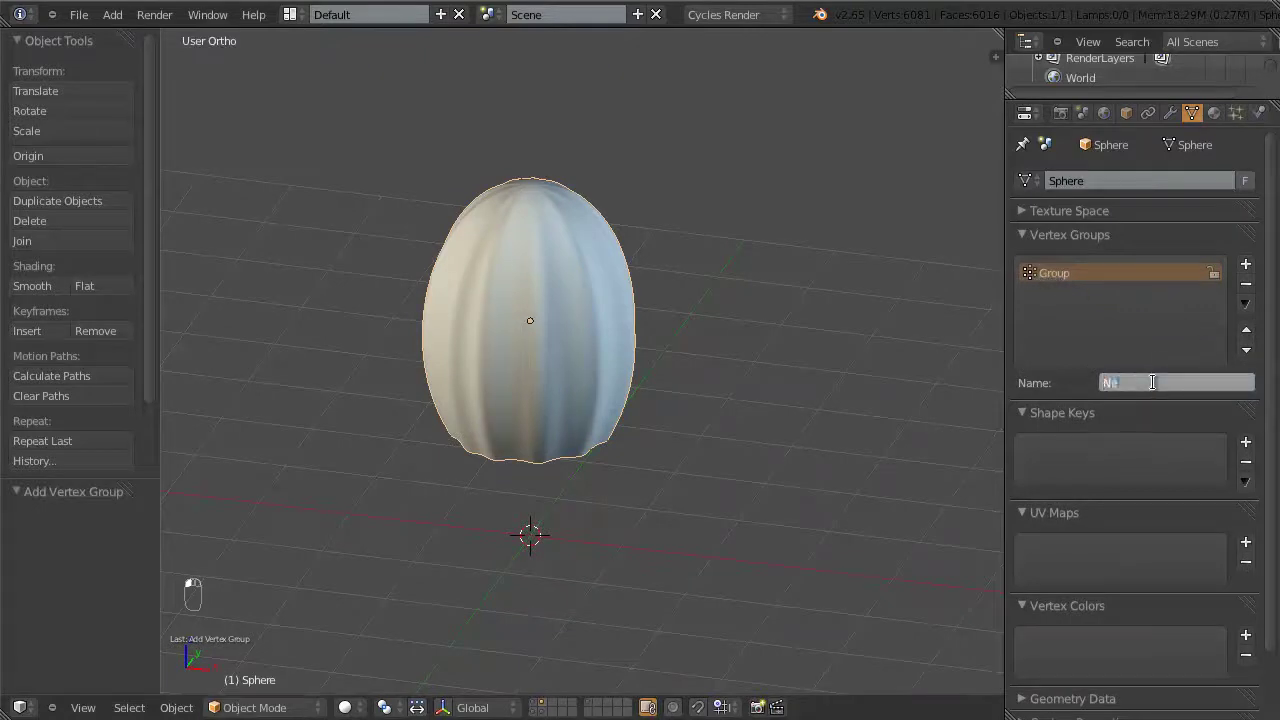
pyautogui.write('edles')
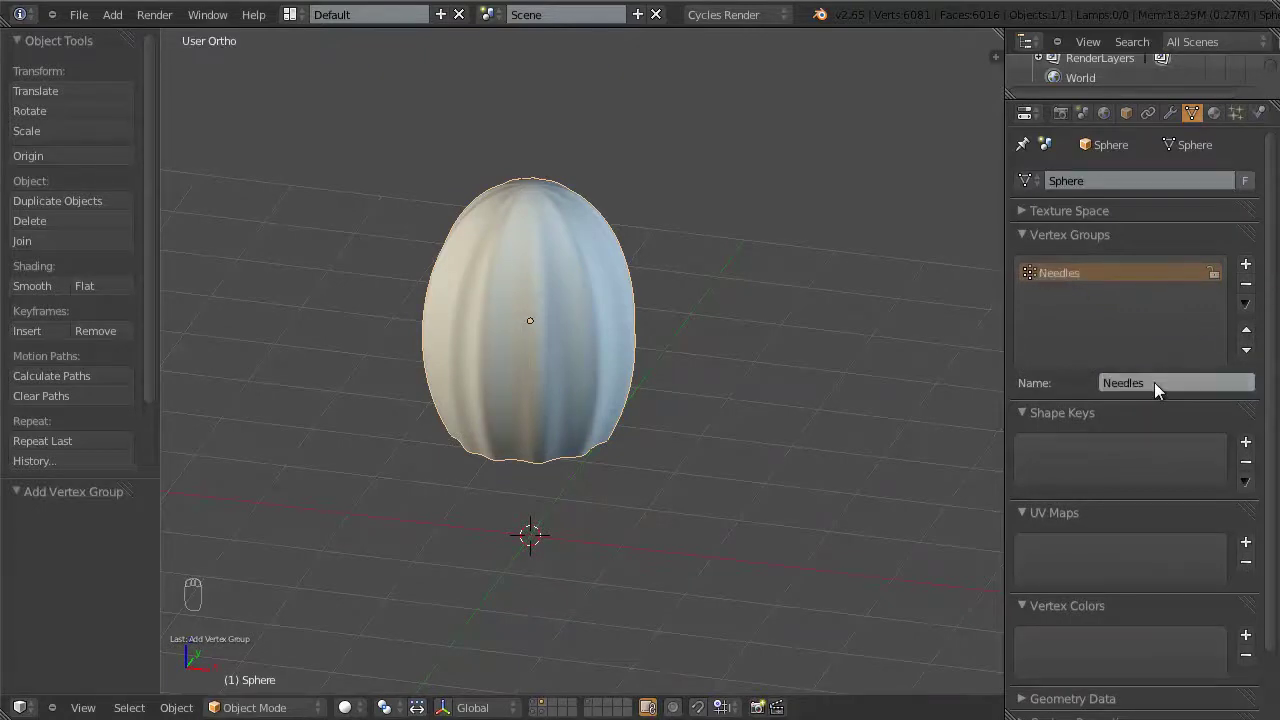
pyautogui.press('Return')
# Step: Enter edit mode on the ridged egg mesh with its vertical ridge loops still selected
pyautogui.moveTo(708, 354)
pyautogui.mouseDown(button='middle')
pyautogui.moveTo(530, 406)
pyautogui.moveTo(651, 393)
pyautogui.moveTo(677, 420)
pyautogui.moveTo(669, 434)
pyautogui.moveTo(600, 443)
pyautogui.moveTo(673, 457)
pyautogui.moveTo(591, 434)
pyautogui.mouseUp(button='middle')
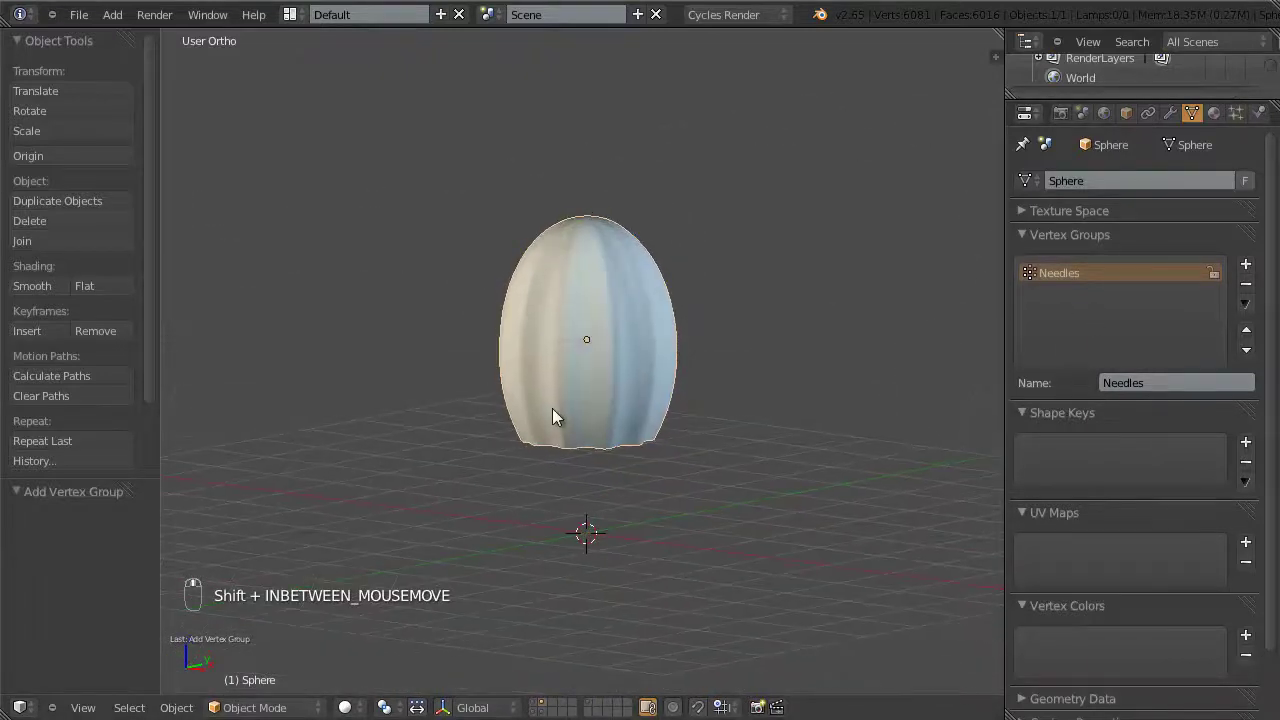
pyautogui.scroll(2, 557, 420)
pyautogui.moveTo(597, 406)
pyautogui.mouseDown(button='middle')
pyautogui.moveTo(679, 412)
pyautogui.moveTo(748, 398)
pyautogui.mouseUp(button='middle')
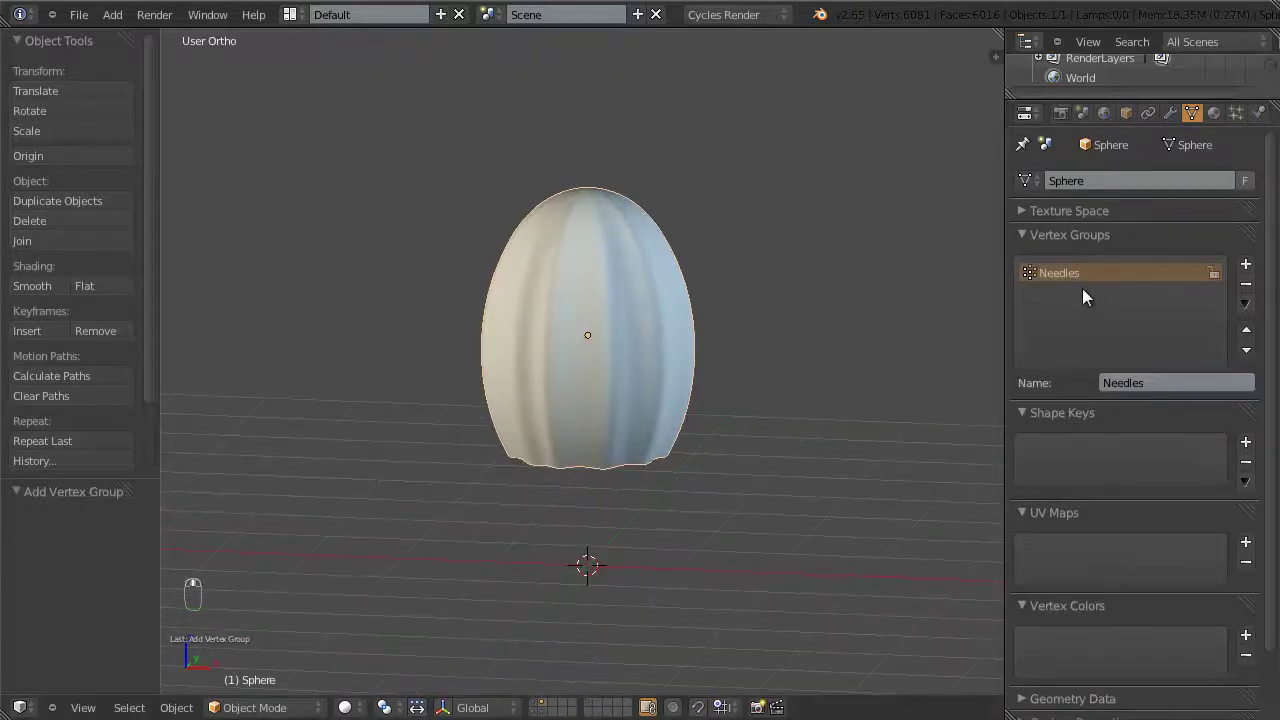
pyautogui.press('Tab')
pyautogui.moveTo(631, 323); pyautogui.dragTo(676, 339, button='middle')
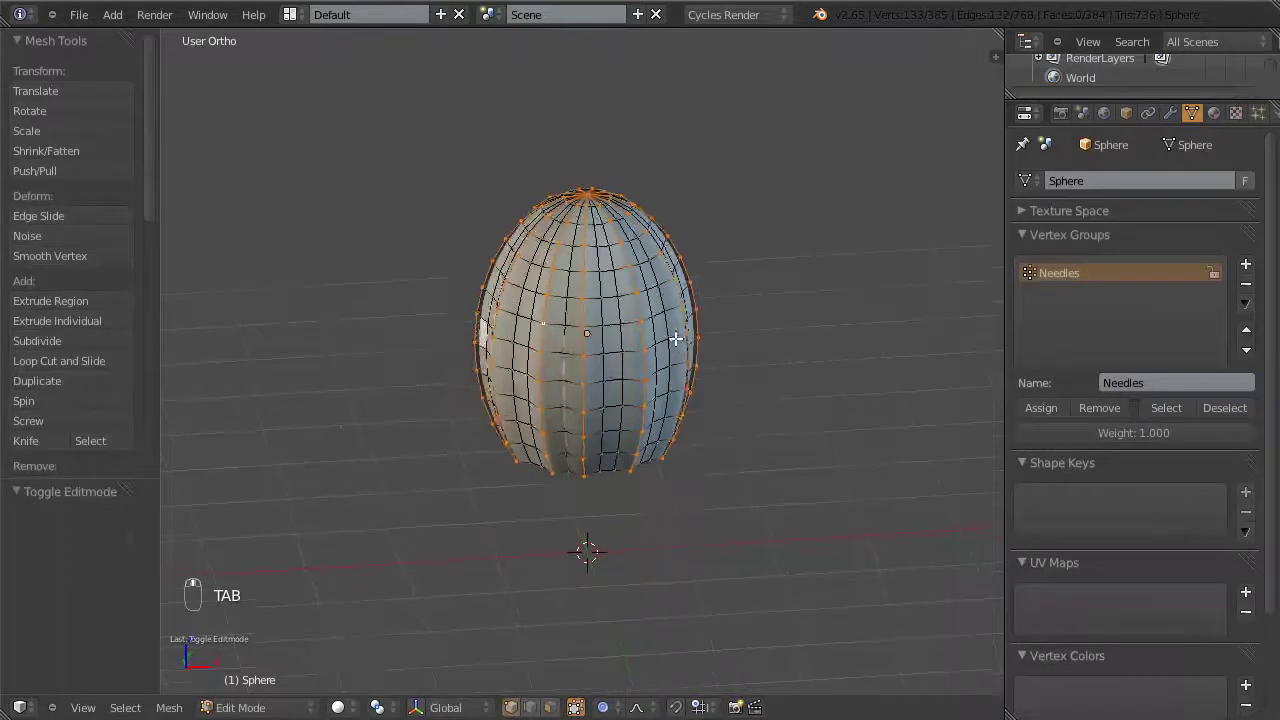
pyautogui.press('a')
pyautogui.press('a')
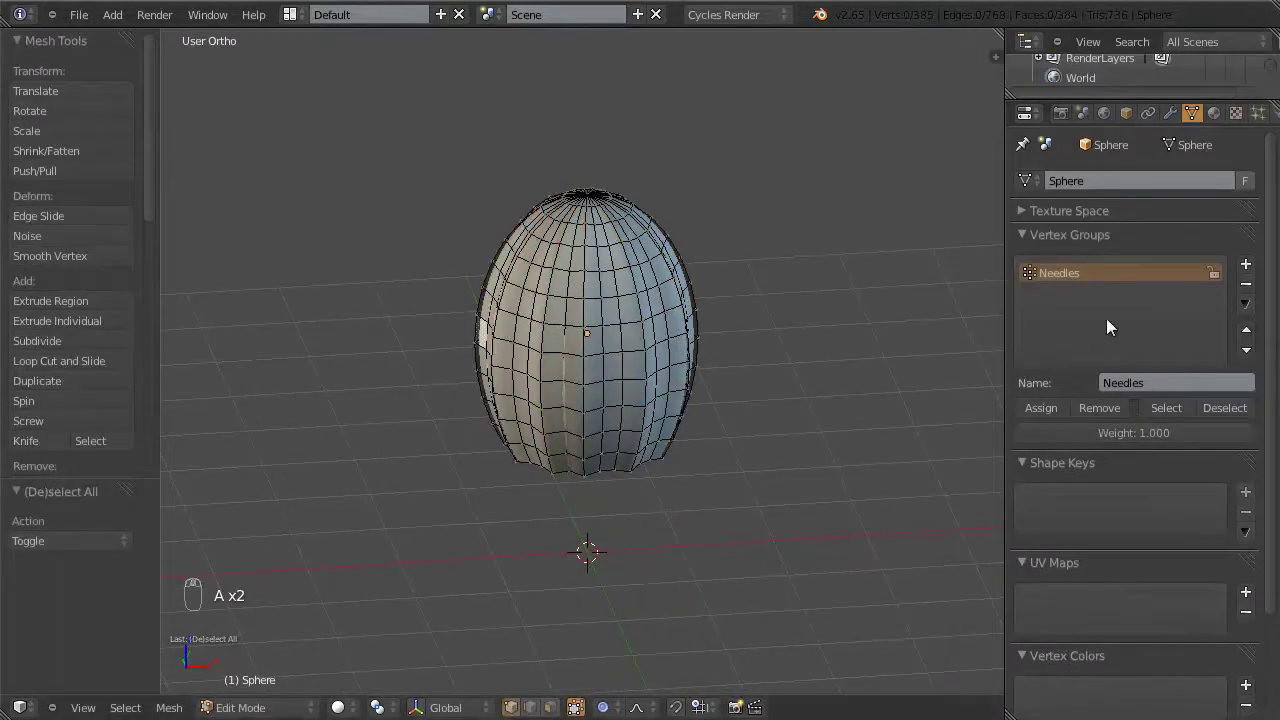
pyautogui.scroll(-1, 1070, 335)
pyautogui.scroll(1, 1036, 341)
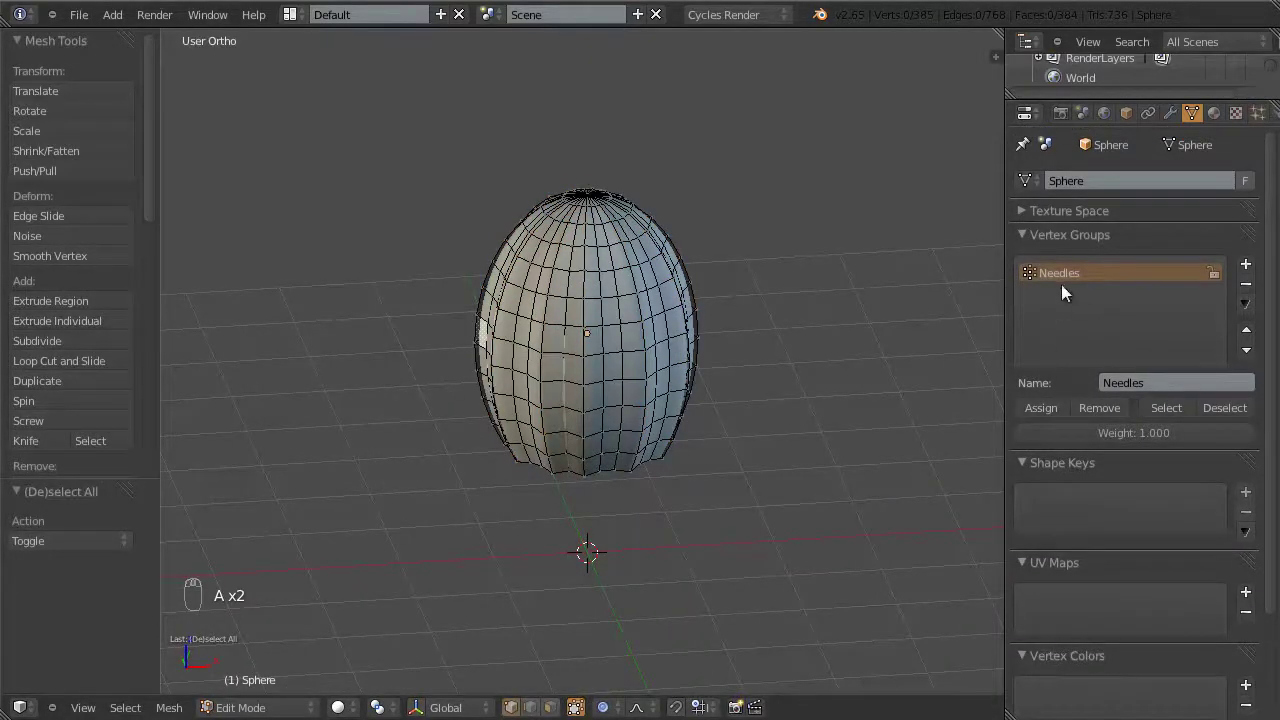
pyautogui.moveTo(689, 449); pyautogui.dragTo(741, 475, button='middle')
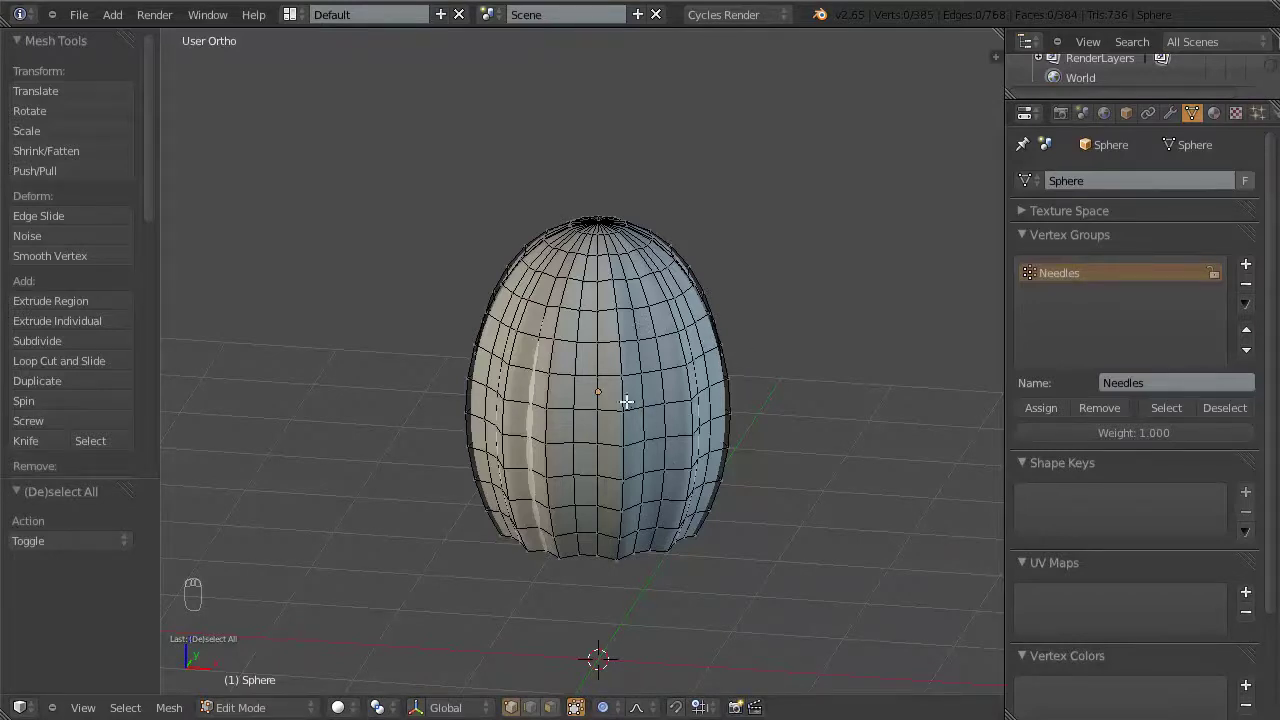
pyautogui.moveTo(707, 484); pyautogui.dragTo(660, 489, button='middle')
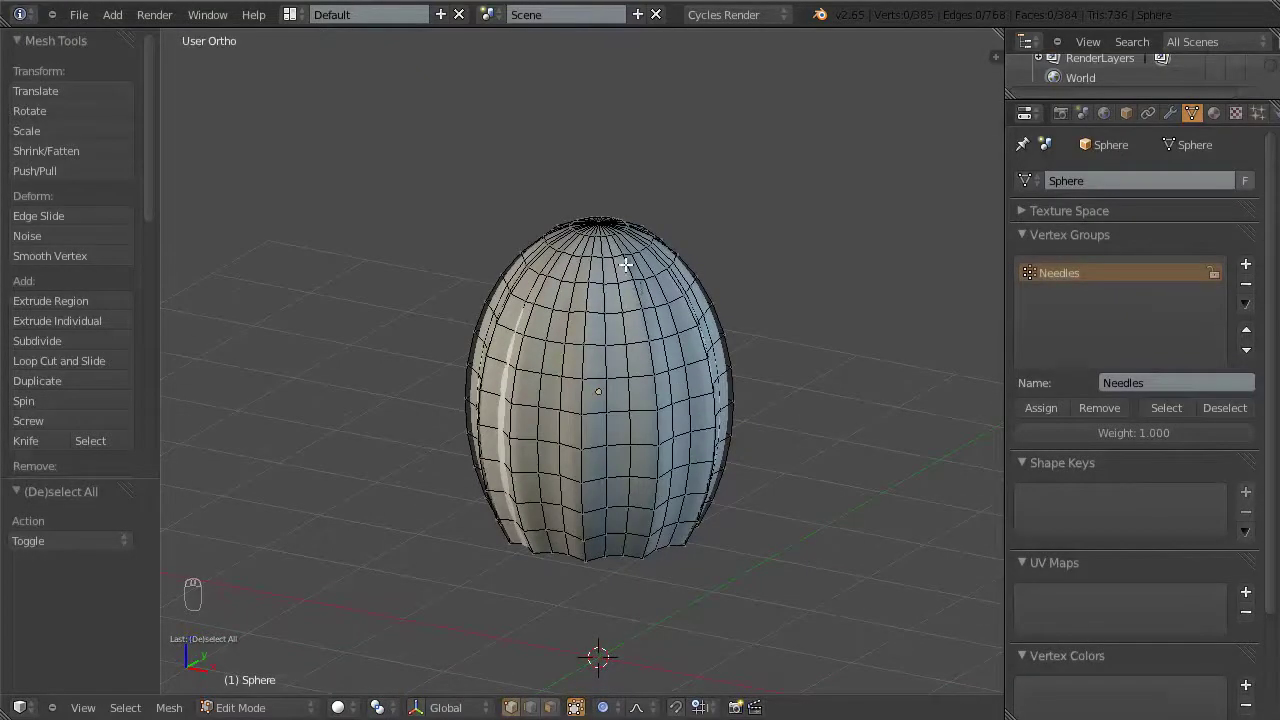
pyautogui.hotkey('ctrl', 'z')
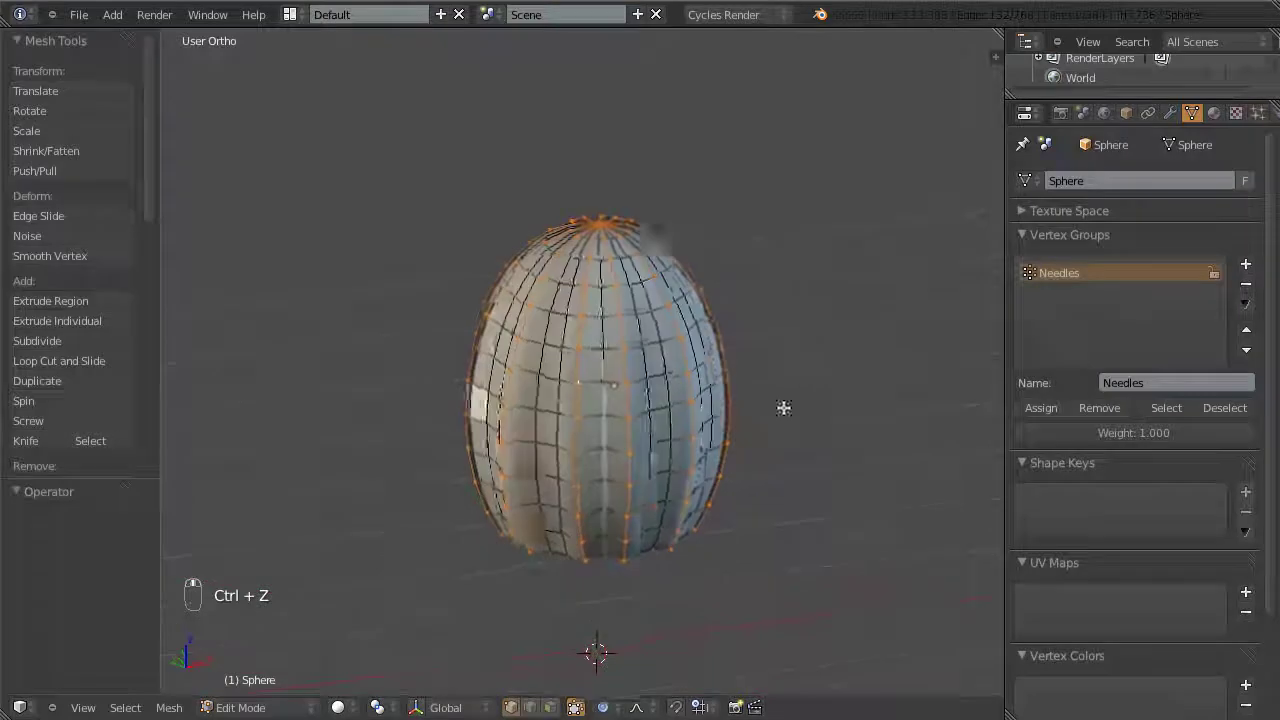
# Step: Assign the selected vertical ridge loops to the Needles vertex group with a weight of 1.000
pyautogui.moveTo(837, 406); pyautogui.dragTo(718, 434, button='middle')
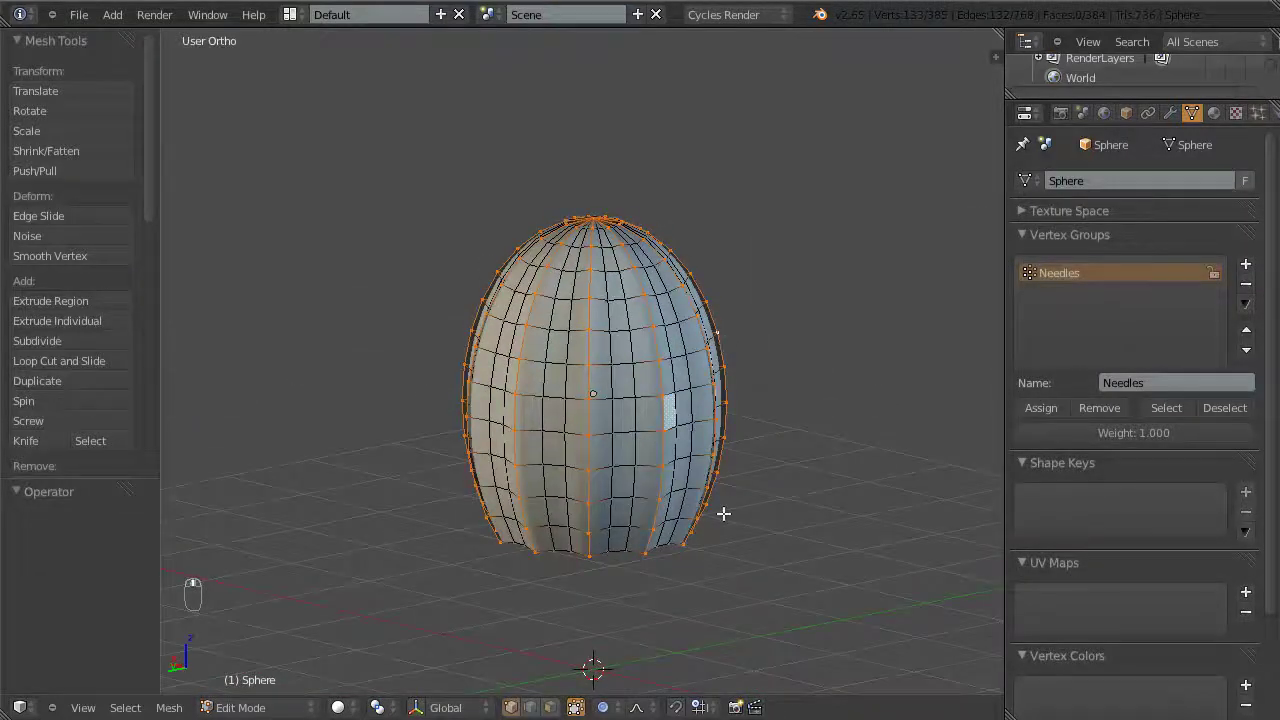
pyautogui.moveTo(715, 516); pyautogui.dragTo(609, 537, button='middle')
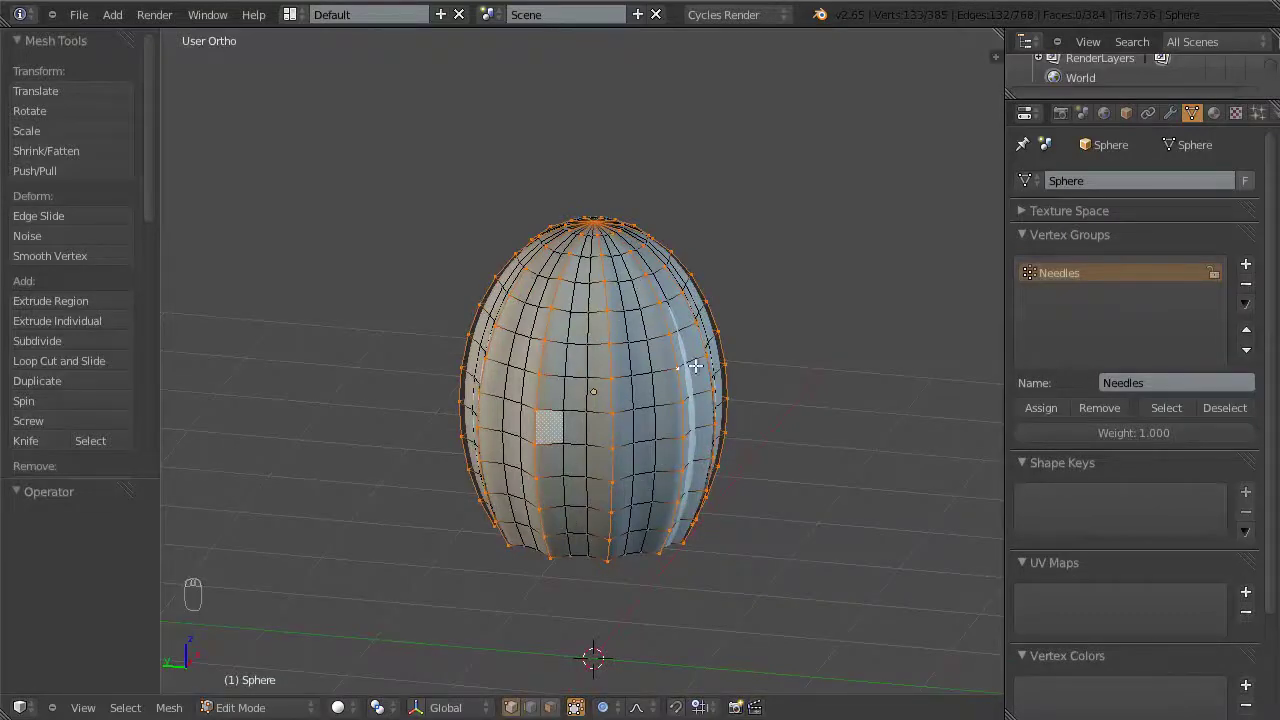
pyautogui.moveTo(695, 366); pyautogui.dragTo(629, 326, button='middle')
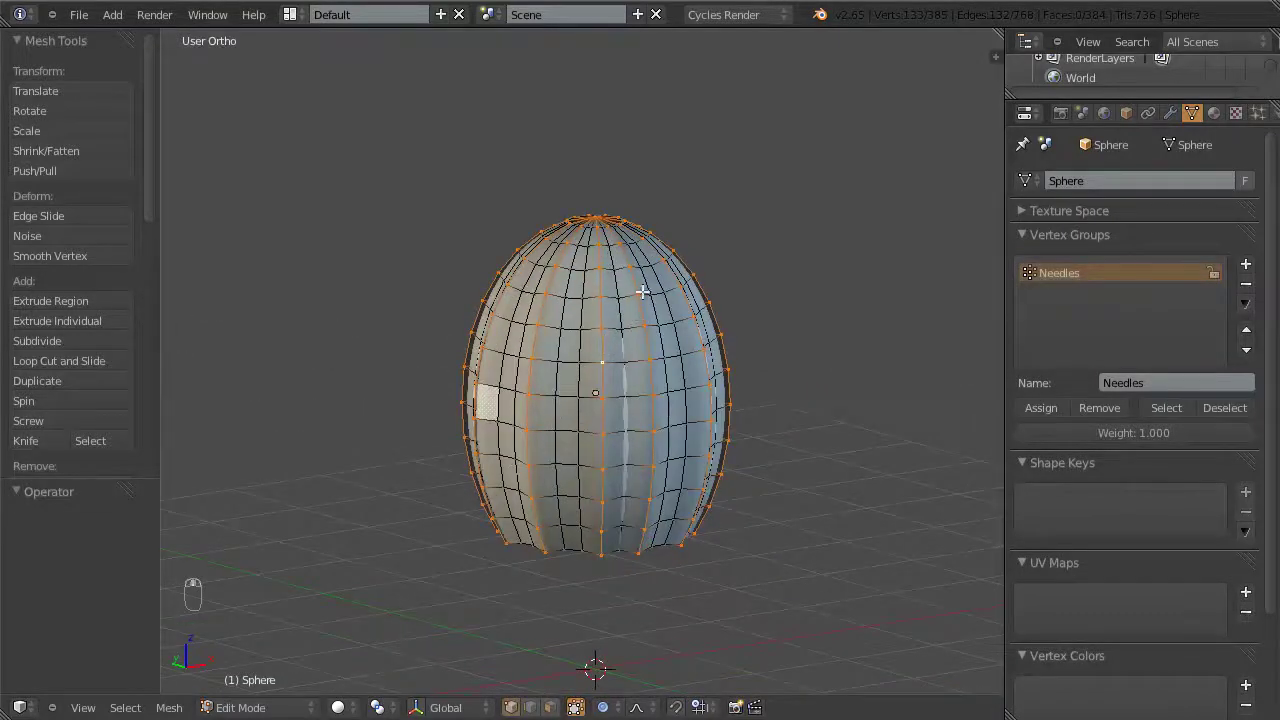
pyautogui.moveTo(675, 467); pyautogui.dragTo(702, 486, button='middle')
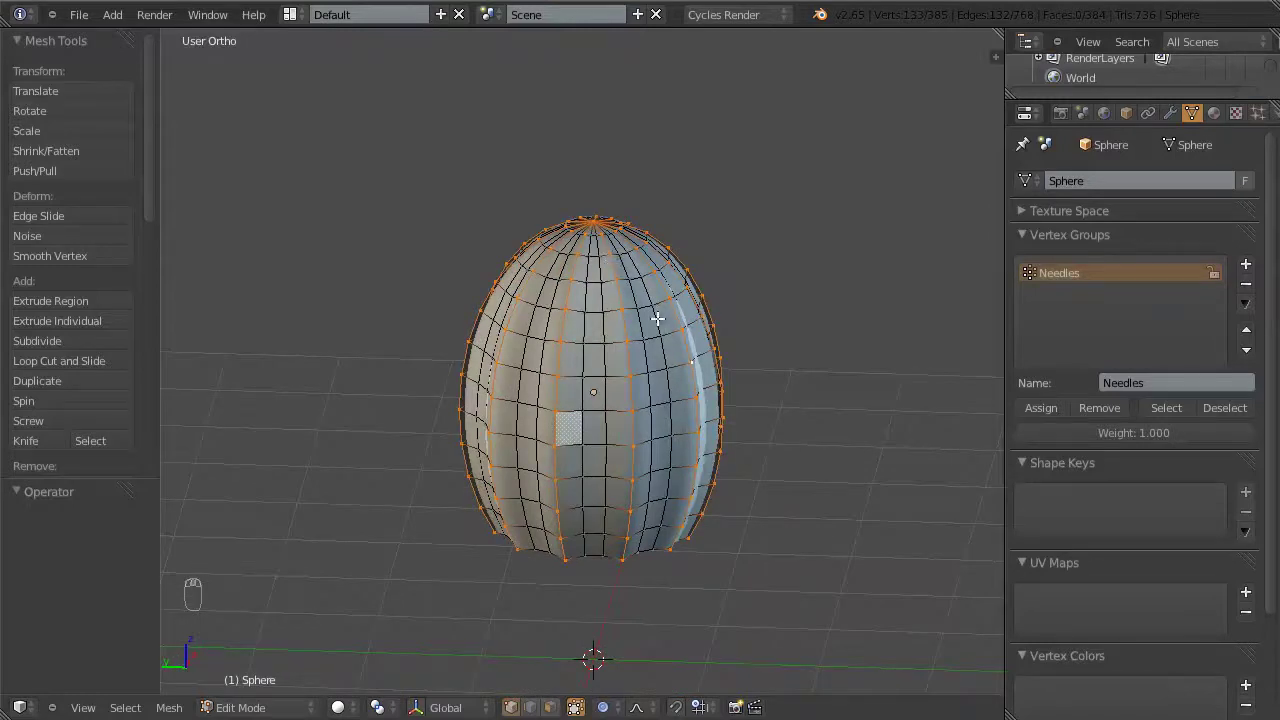
pyautogui.moveTo(578, 363); pyautogui.dragTo(673, 357, button='middle')
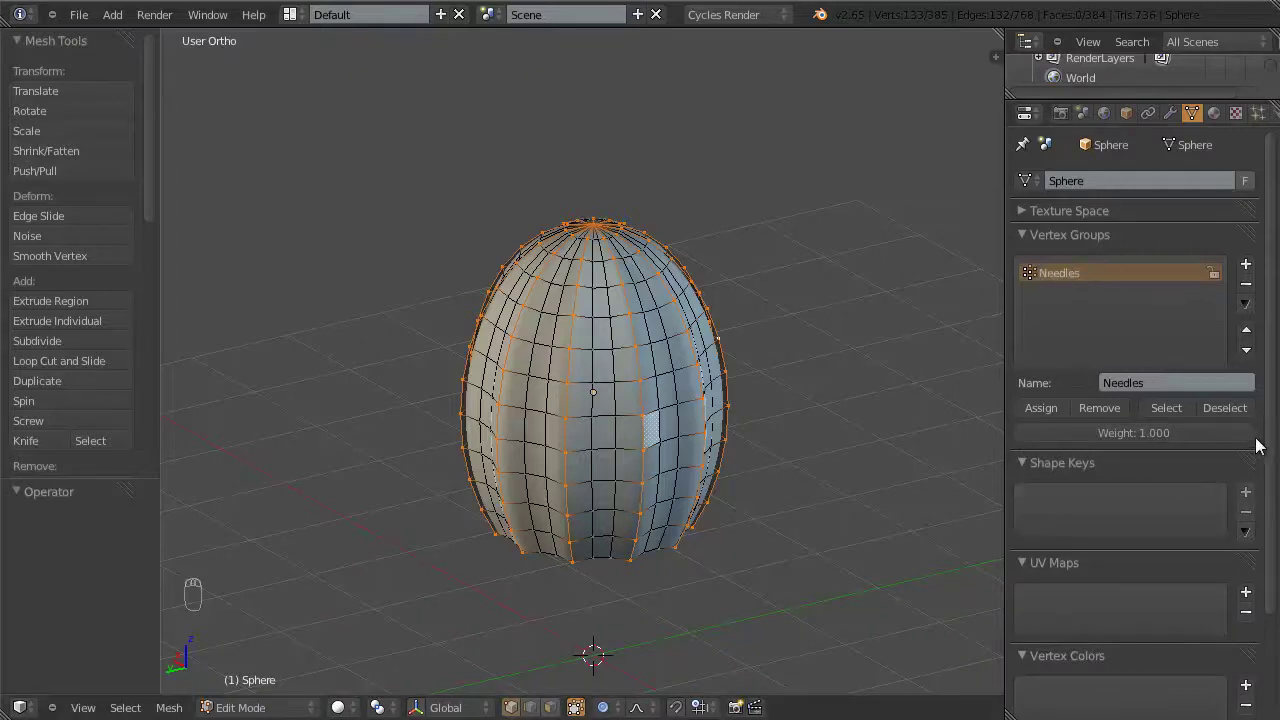
pyautogui.moveTo(1069, 434); pyautogui.dragTo(1050, 420)
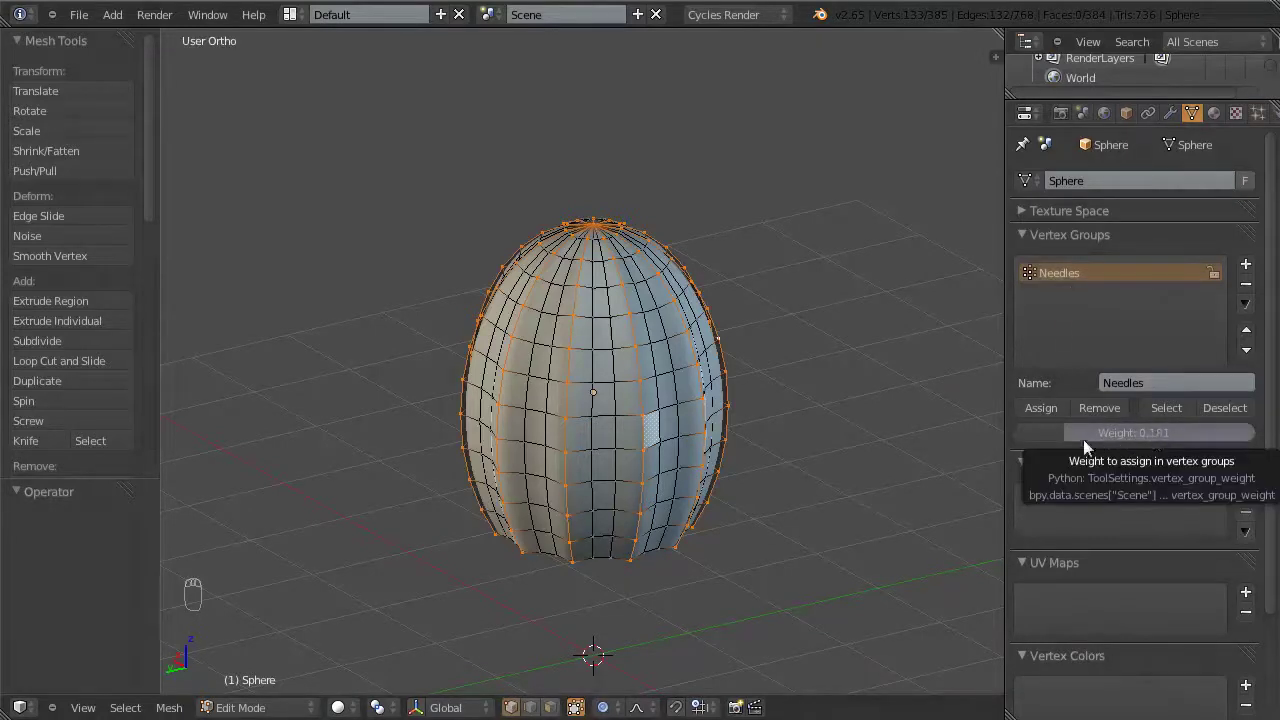
pyautogui.moveTo(1060, 431); pyautogui.dragTo(1250, 432)
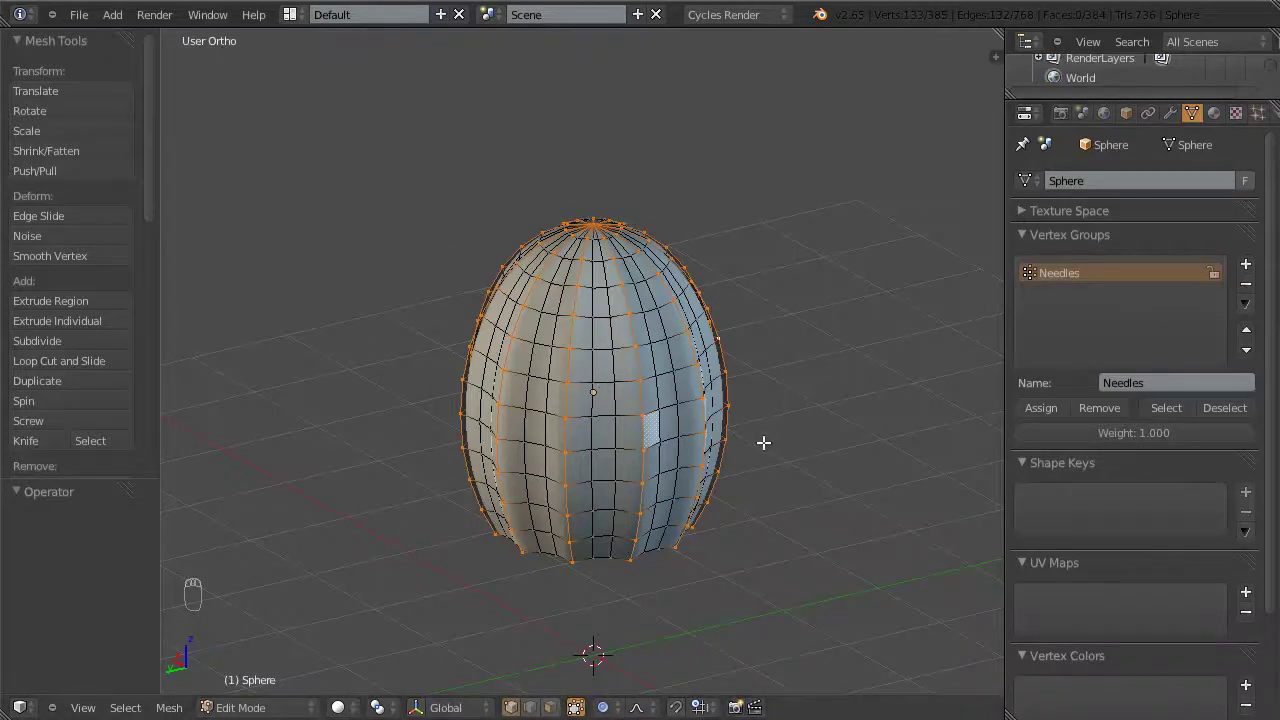
pyautogui.click(1042, 410)
# Step: Deselect everything and select the Needles group's vertices to check the assignment around the mesh
pyautogui.press('a')
pyautogui.moveTo(645, 388); pyautogui.dragTo(1017, 328, button='middle')
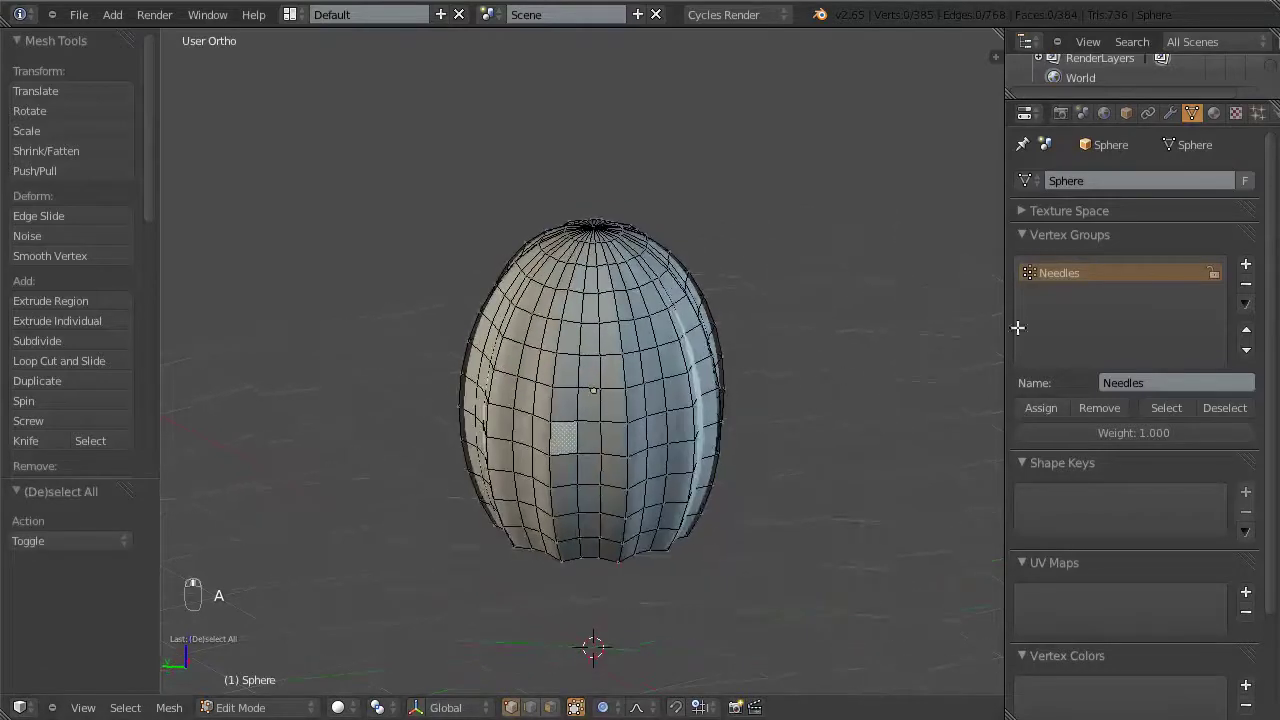
pyautogui.click(1160, 407)
pyautogui.moveTo(720, 400); pyautogui.dragTo(654, 420, button='middle')
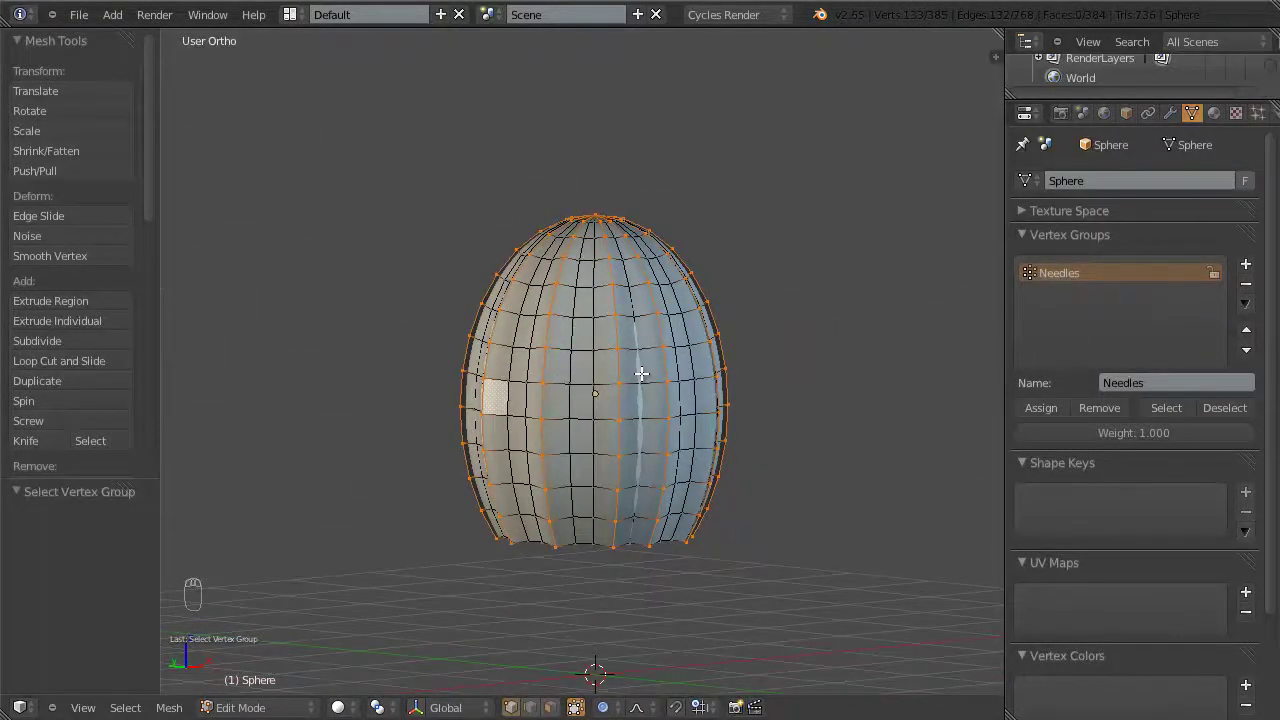
# Step: Leave edit mode and turn on the viewport display of the egg's particle system modifier
pyautogui.press('Tab')
pyautogui.moveTo(633, 379); pyautogui.dragTo(671, 401, button='middle')
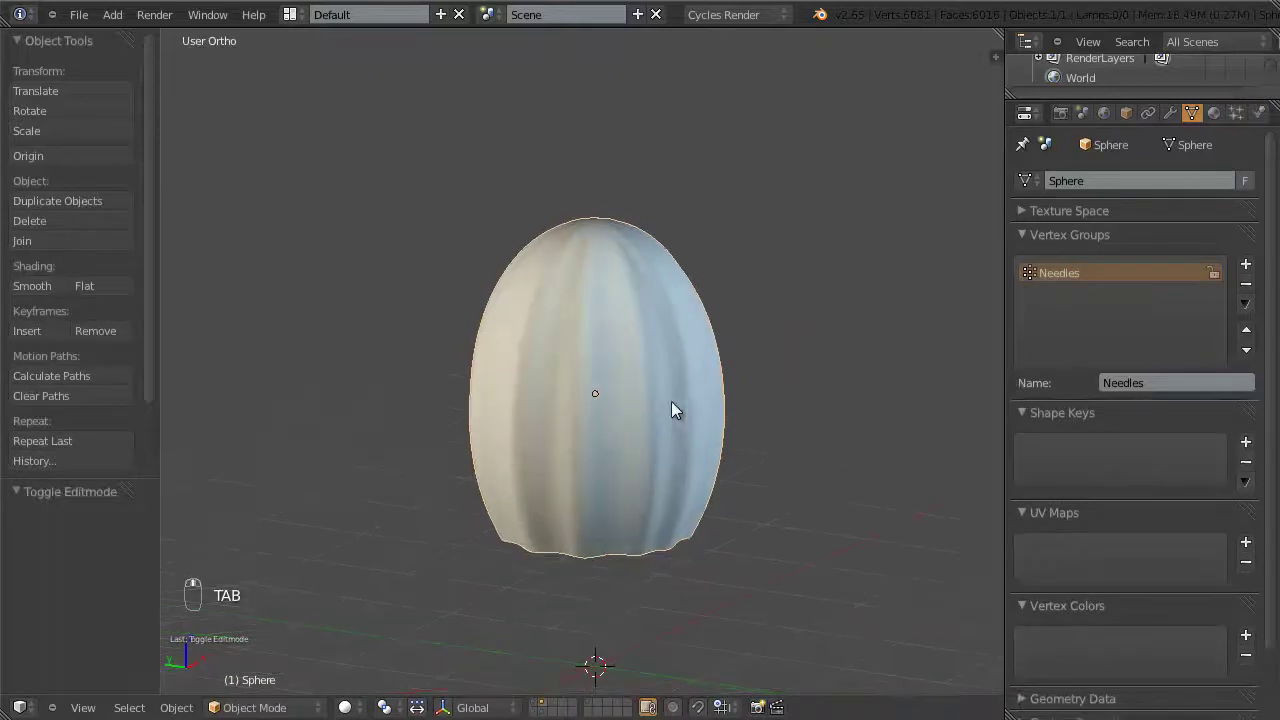
pyautogui.click(1236, 113)
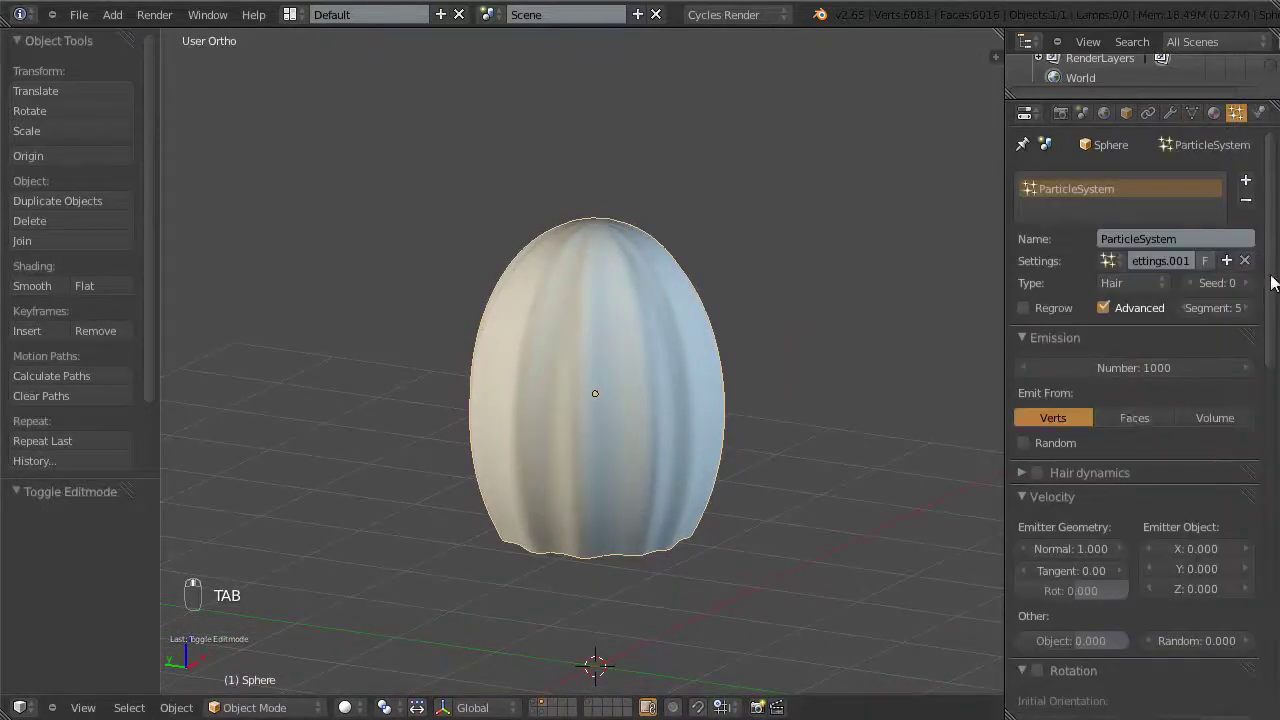
pyautogui.click(1169, 112)
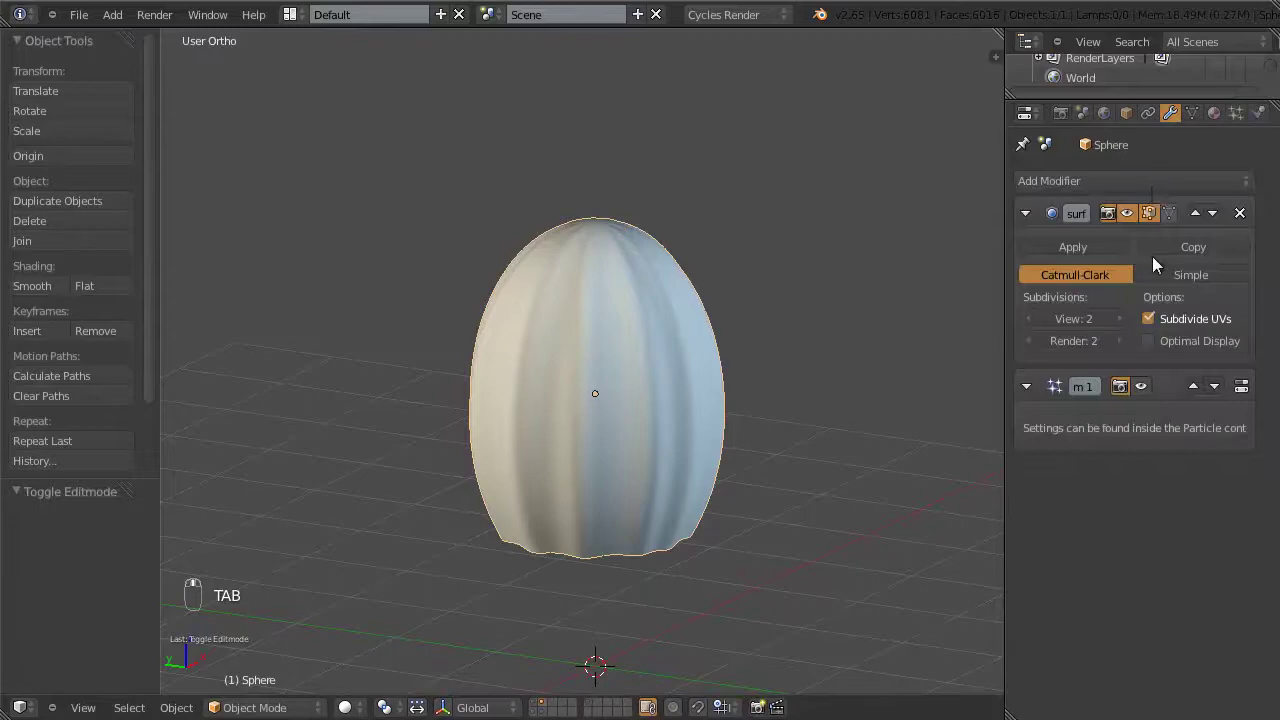
pyautogui.click(1141, 387)
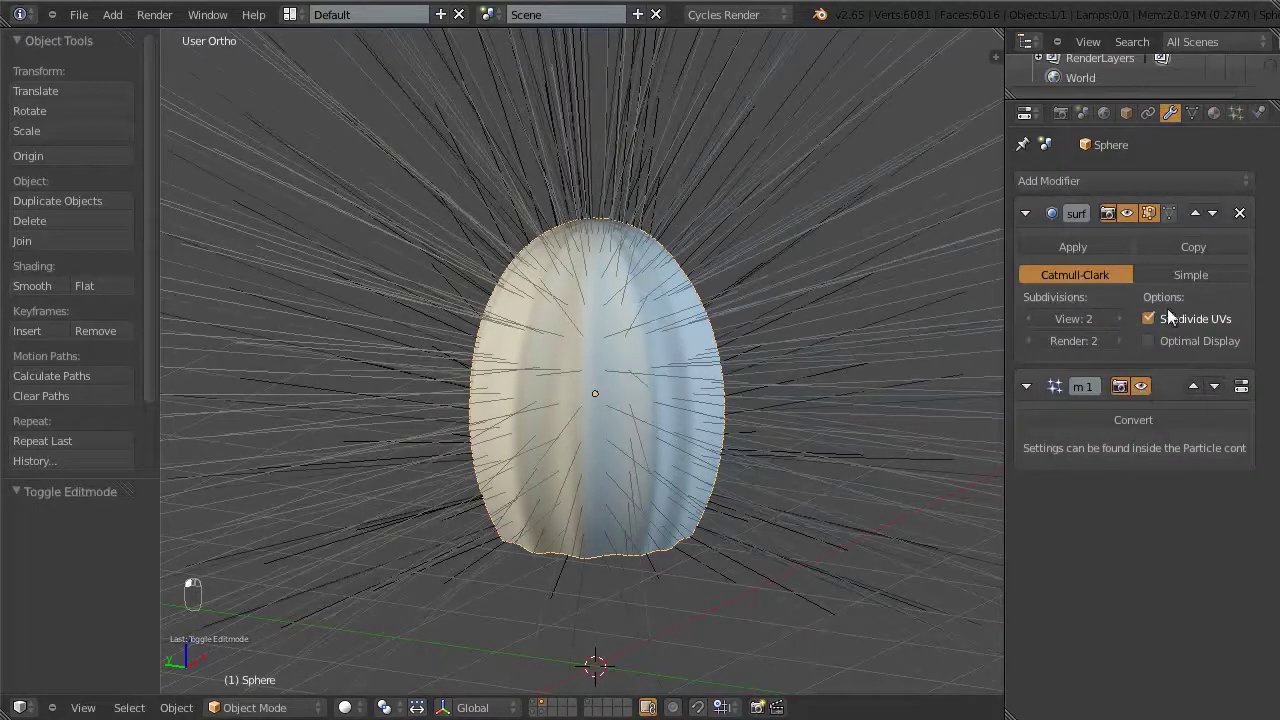
# Step: Render the egg's hair particles as an object, with Cone as the dupli object
pyautogui.click(1236, 113)
pyautogui.moveTo(1276, 228); pyautogui.dragTo(1277, 590)
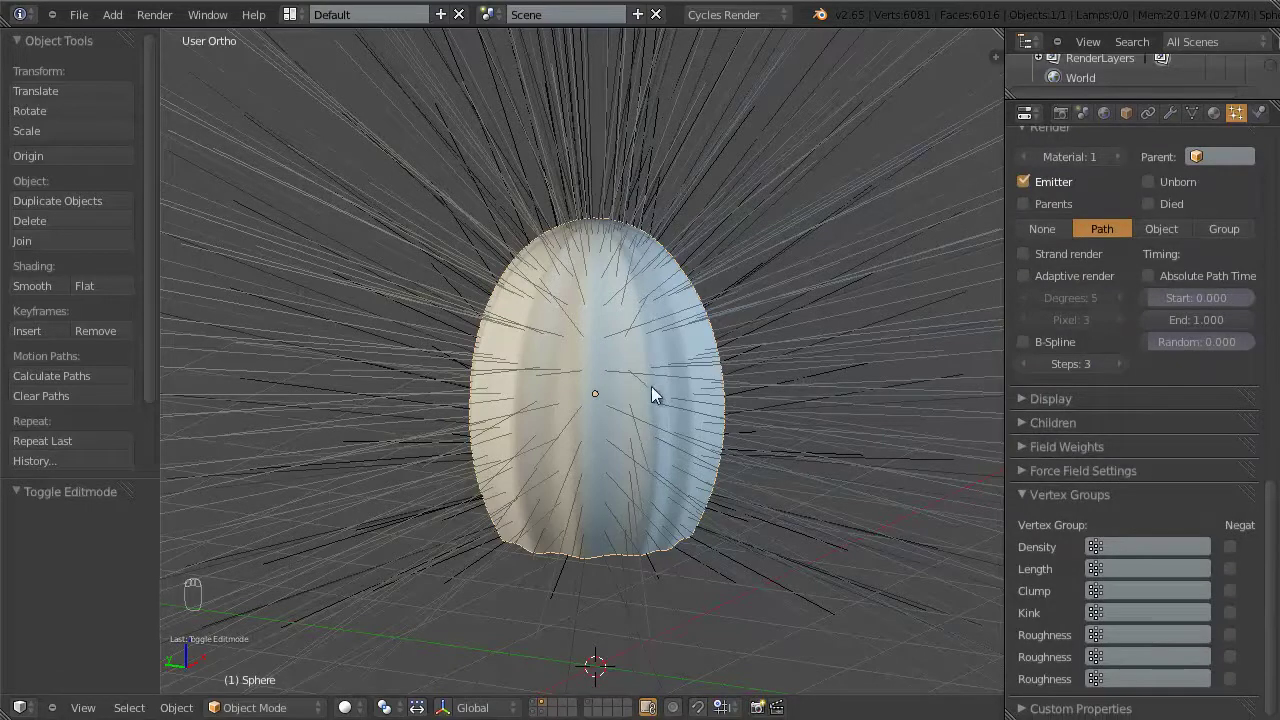
pyautogui.scroll(2, 1199, 432)
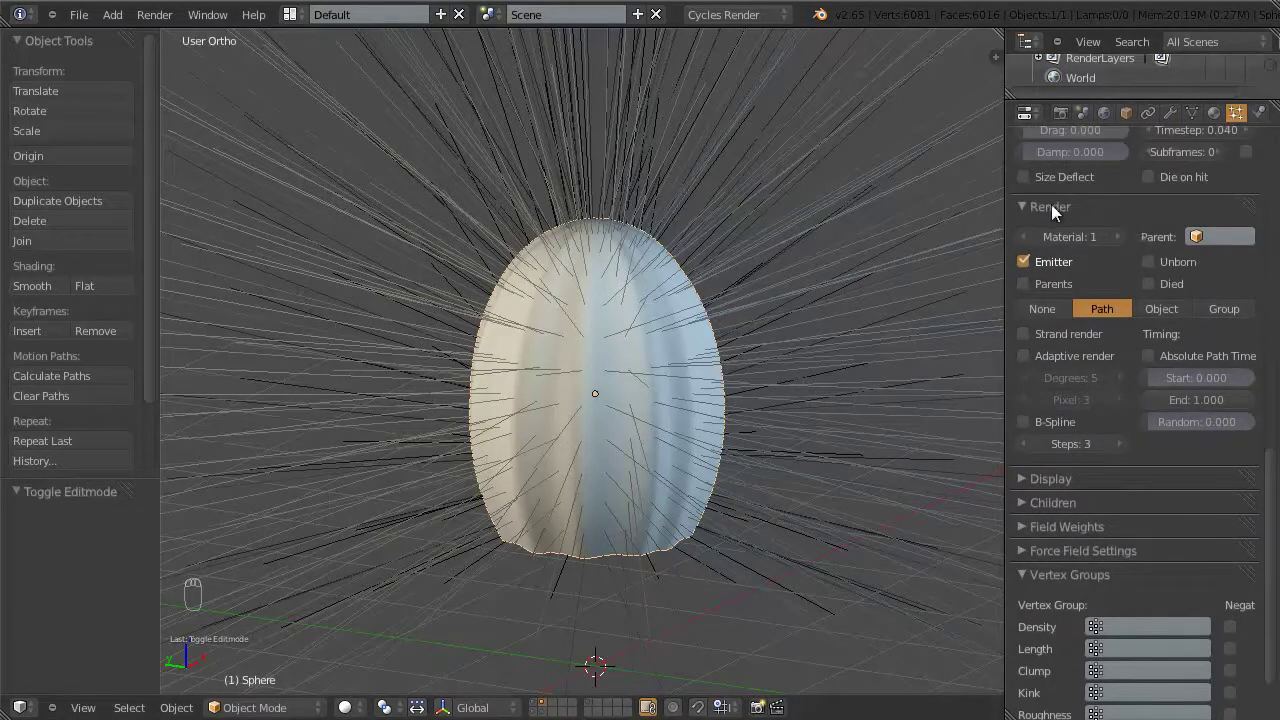
pyautogui.click(1163, 309)
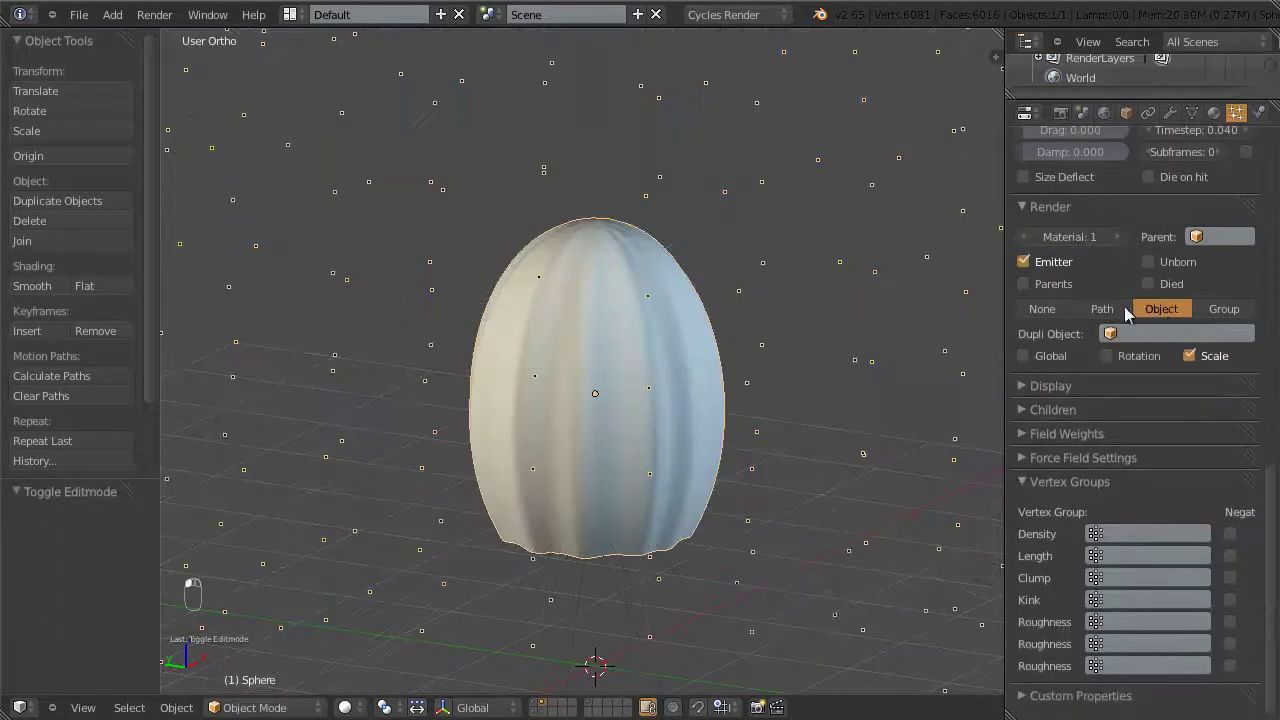
pyautogui.click(1142, 334)
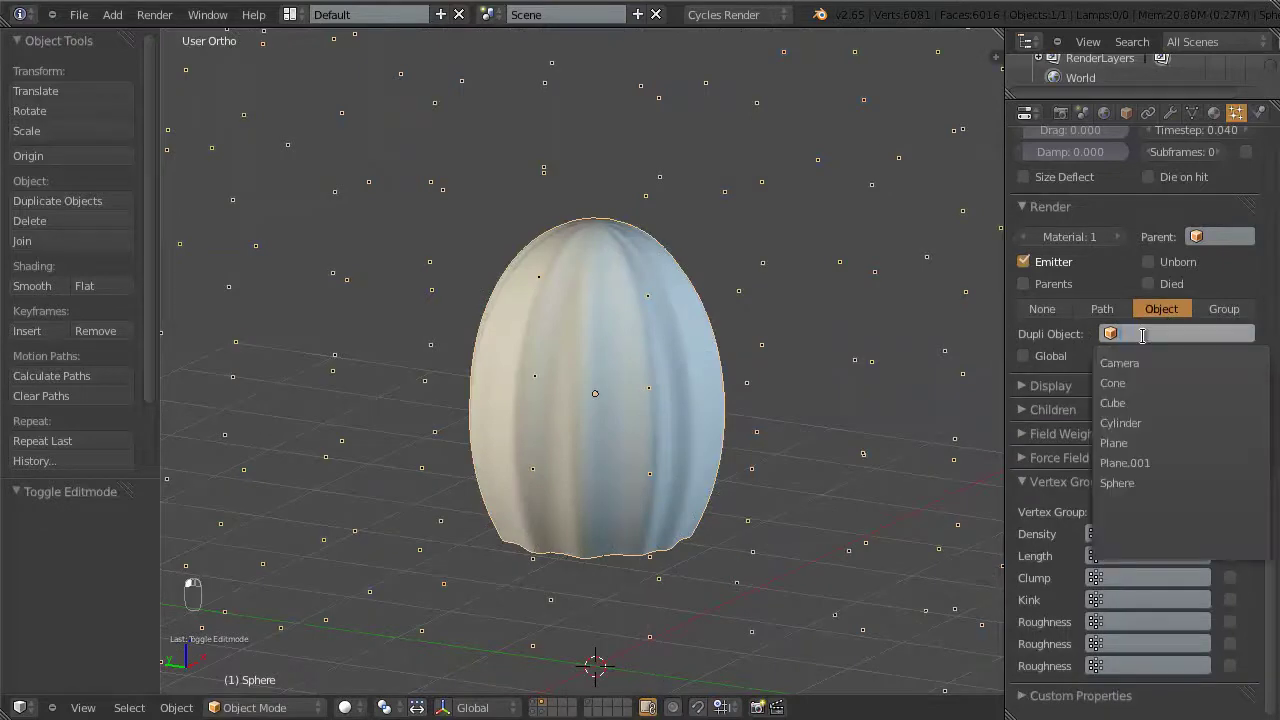
pyautogui.click(1139, 384)
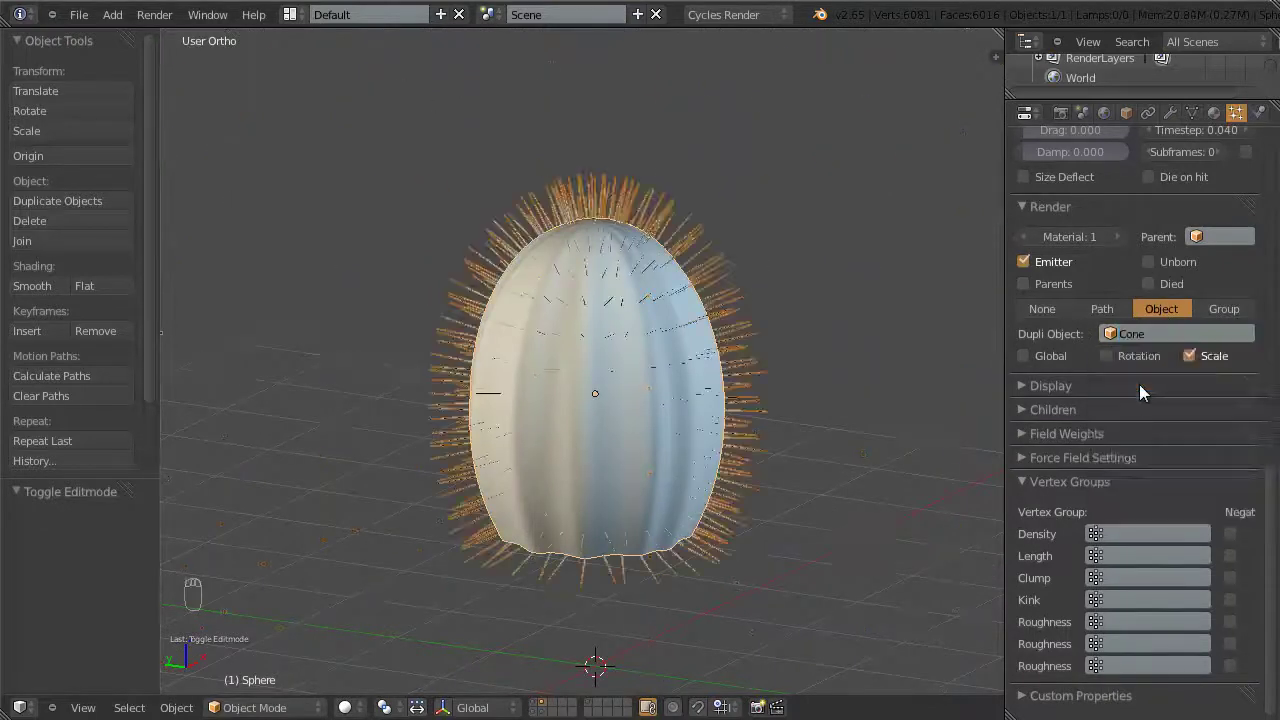
# Step: Assign the Needles vertex group to the particle system's density
pyautogui.scroll(2, 600, 392)
pyautogui.moveTo(600, 392); pyautogui.dragTo(614, 306, button='middle')
pyautogui.scroll(2, 629, 373)
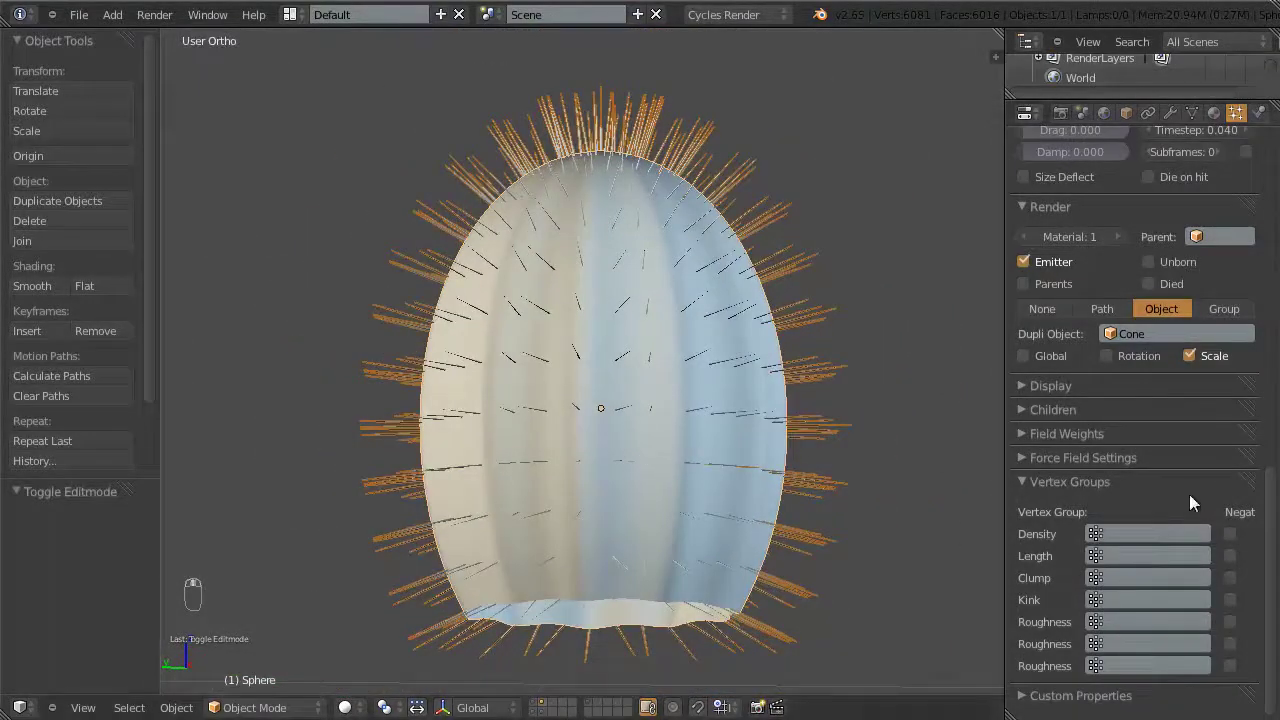
pyautogui.scroll(-3, 620, 414)
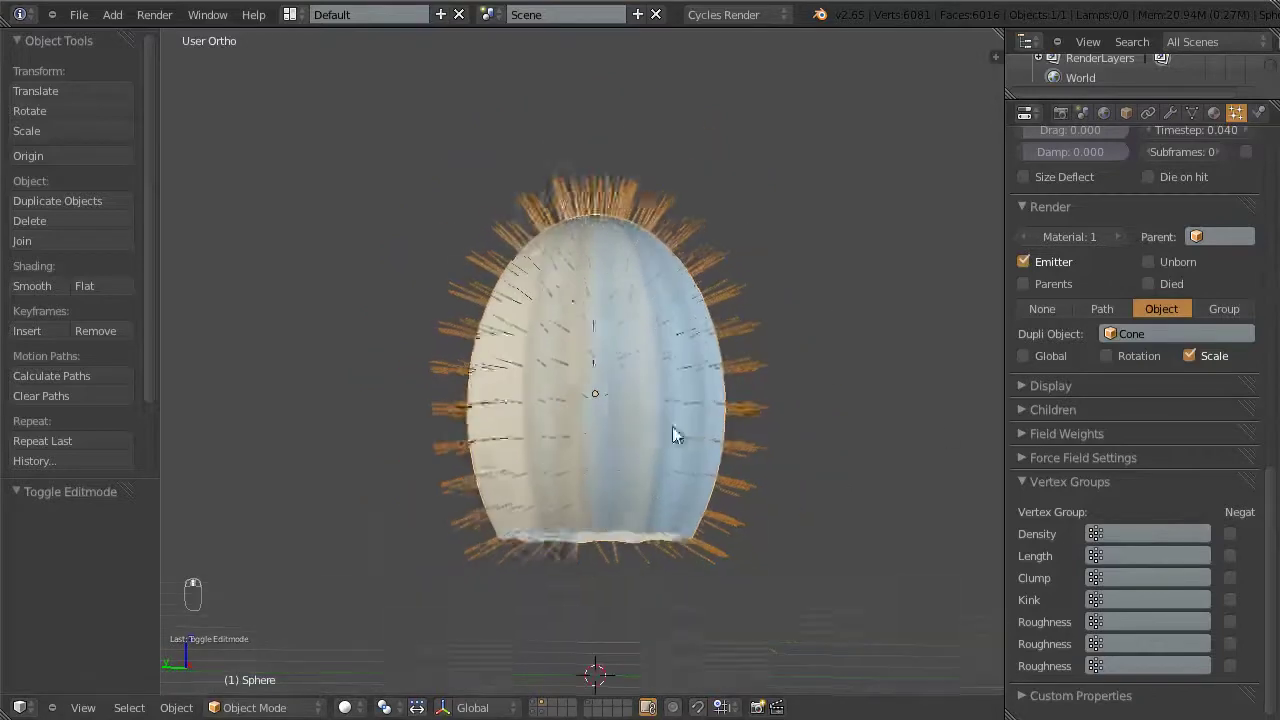
pyautogui.moveTo(674, 434); pyautogui.dragTo(727, 462, button='middle')
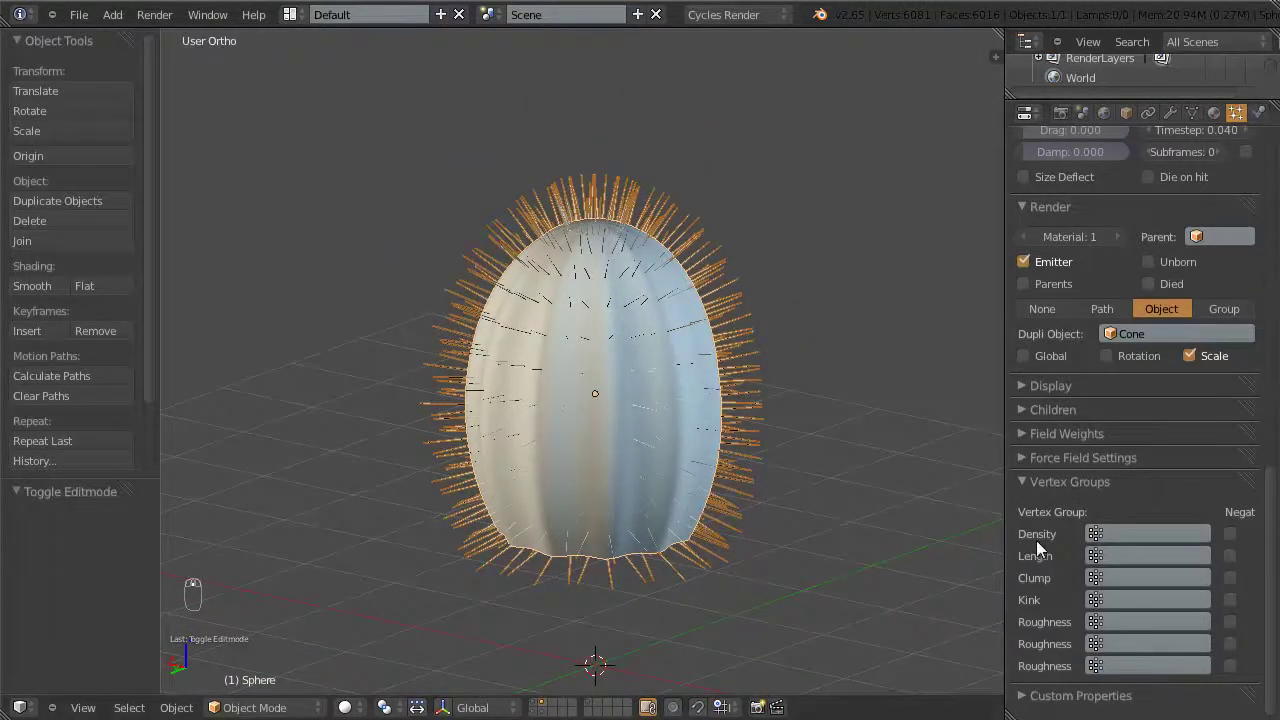
pyautogui.click(1142, 528)
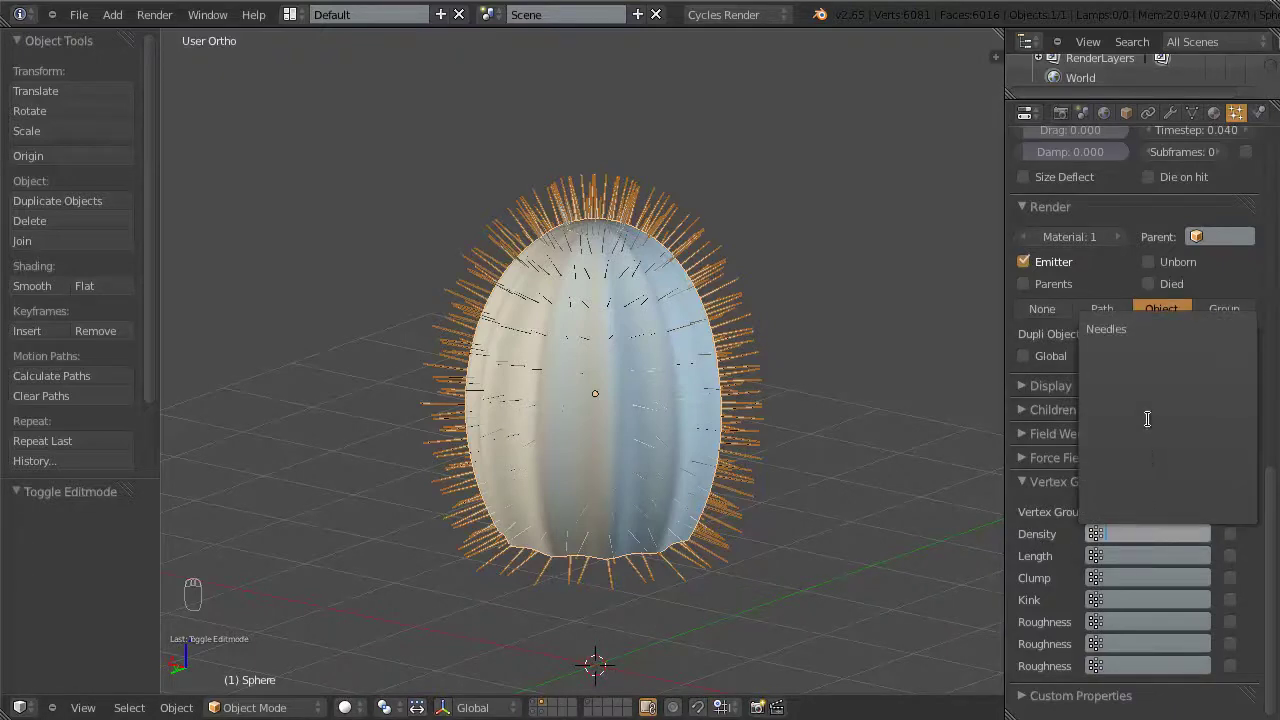
pyautogui.click(1106, 329)
# Step: Examine the placement of the cone needles along the ridges from the side, underneath and front
pyautogui.scroll(4, 627, 526)
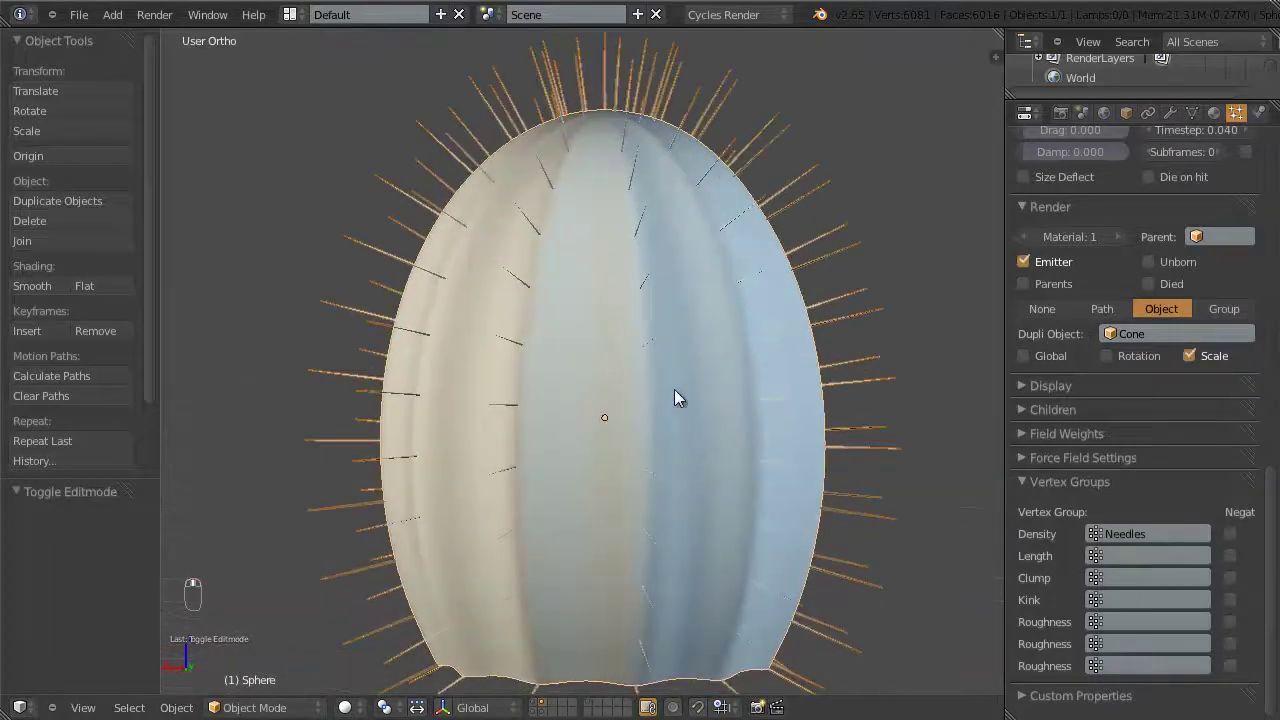
pyautogui.moveTo(723, 357)
pyautogui.mouseDown(button='middle')
pyautogui.moveTo(743, 277)
pyautogui.moveTo(740, 289)
pyautogui.moveTo(714, 194)
pyautogui.moveTo(706, 257)
pyautogui.moveTo(678, 252)
pyautogui.mouseUp(button='middle')
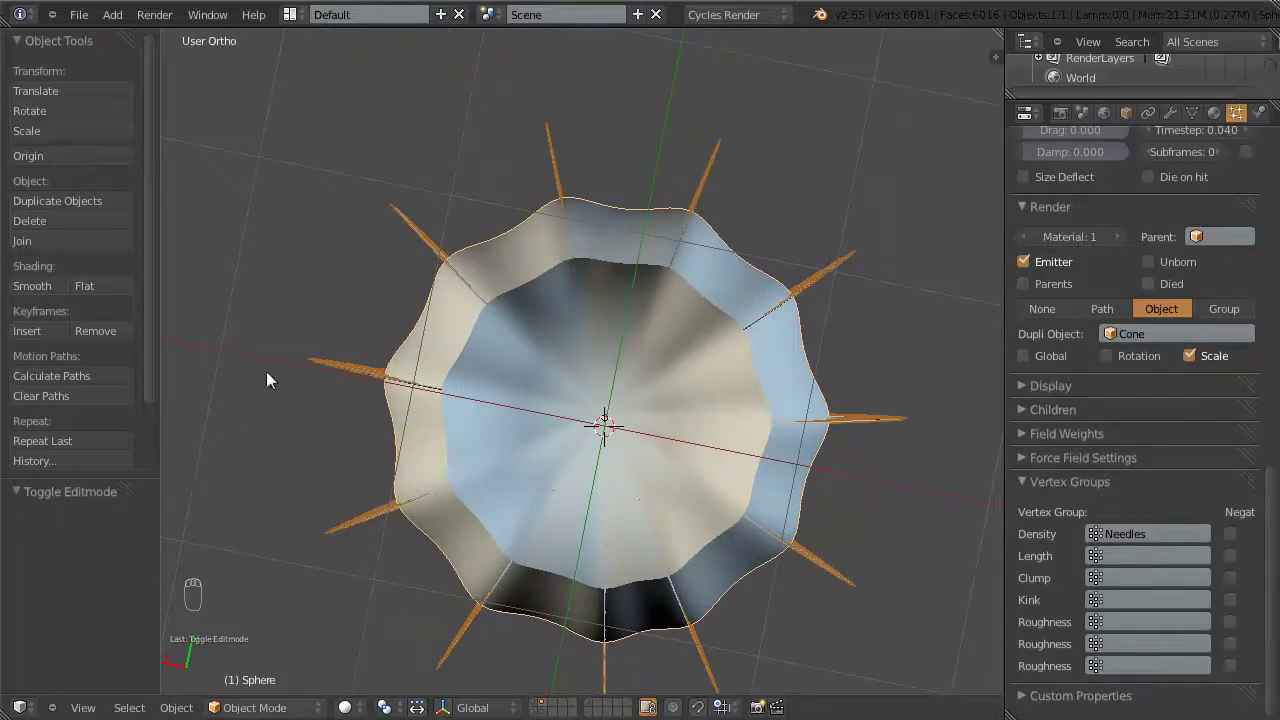
pyautogui.moveTo(663, 440); pyautogui.dragTo(691, 371, button='middle')
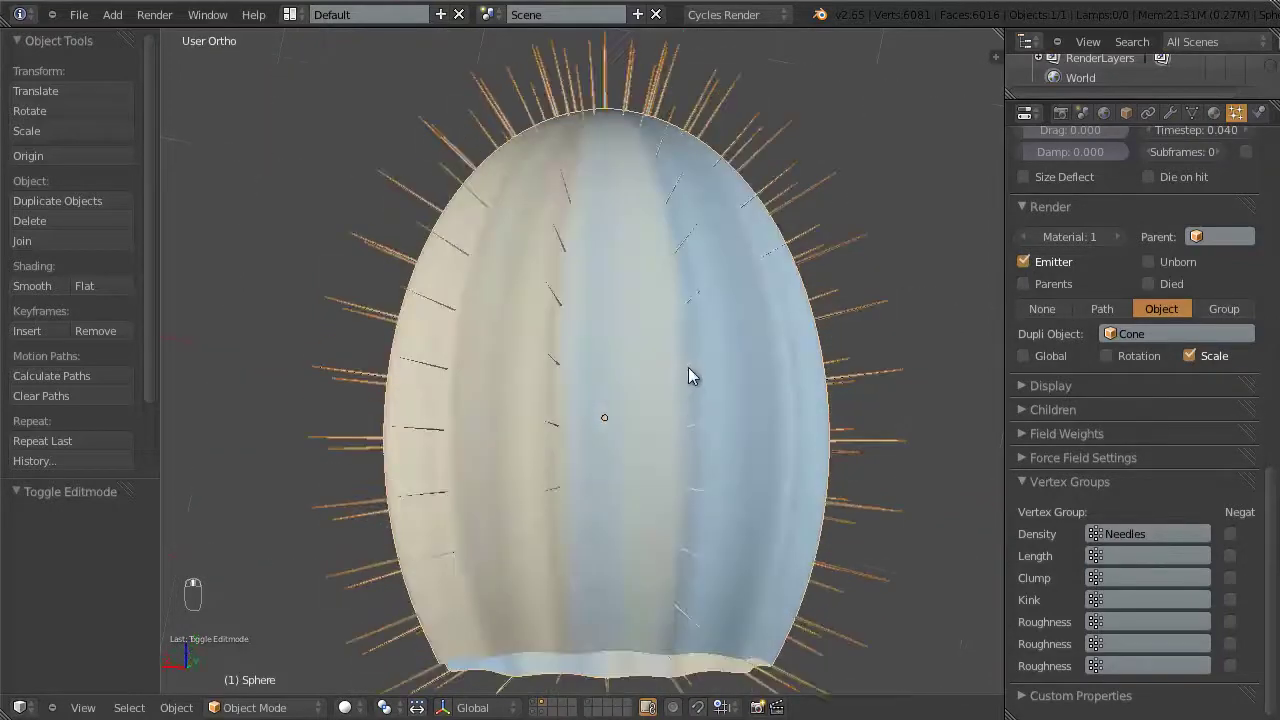
pyautogui.scroll(-4, 700, 390)
pyautogui.scroll(2, 686, 420)
pyautogui.keyDown('shift'); pyautogui.moveTo(686, 420); pyautogui.dragTo(645, 400, button='middle'); pyautogui.keyUp('shift')
pyautogui.scroll(2, 644, 400)
pyautogui.moveTo(737, 391); pyautogui.dragTo(709, 400, button='middle')
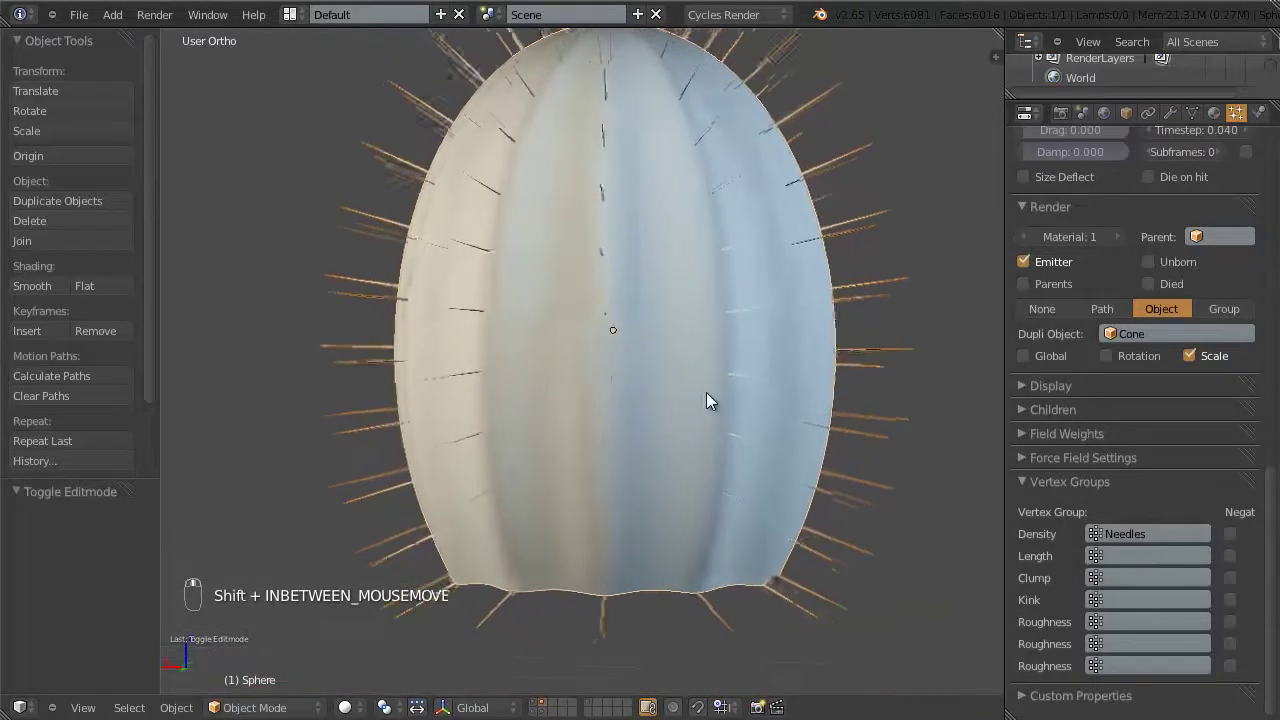
pyautogui.scroll(-3, 709, 400)
pyautogui.moveTo(638, 254); pyautogui.dragTo(672, 276, button='middle')
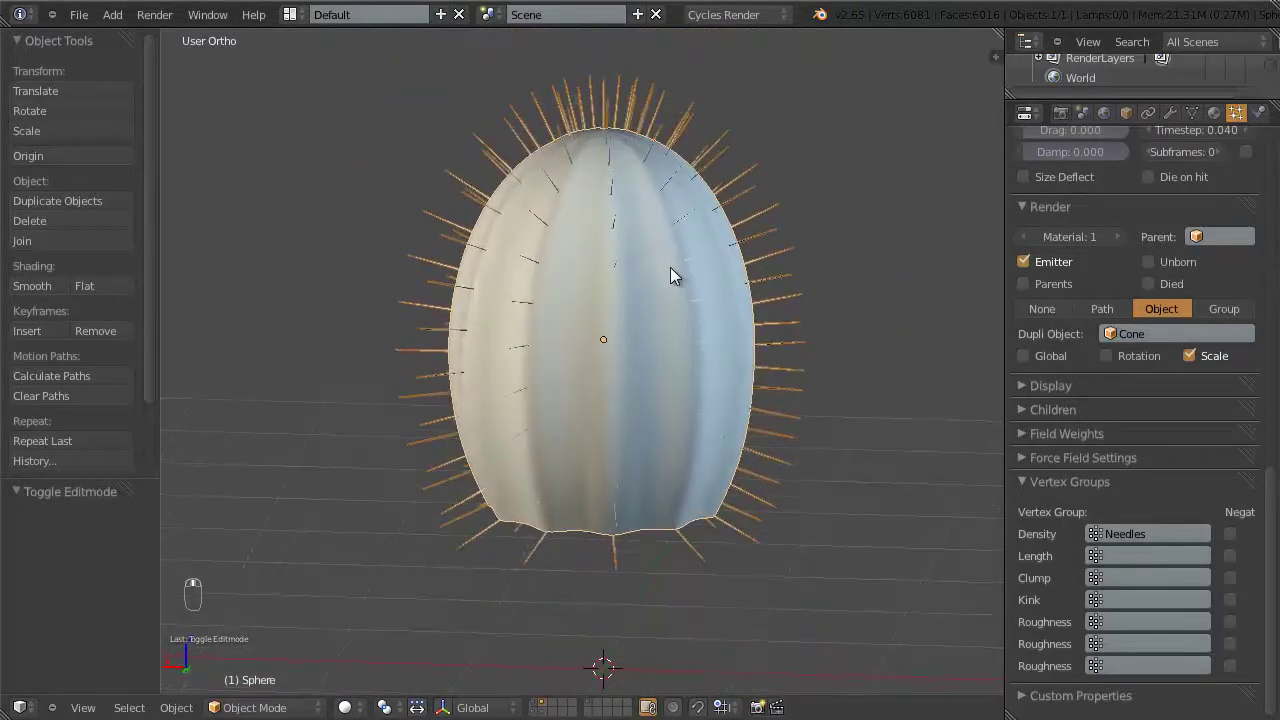
pyautogui.scroll(1, 670, 267)
pyautogui.scroll(-2, 652, 367)
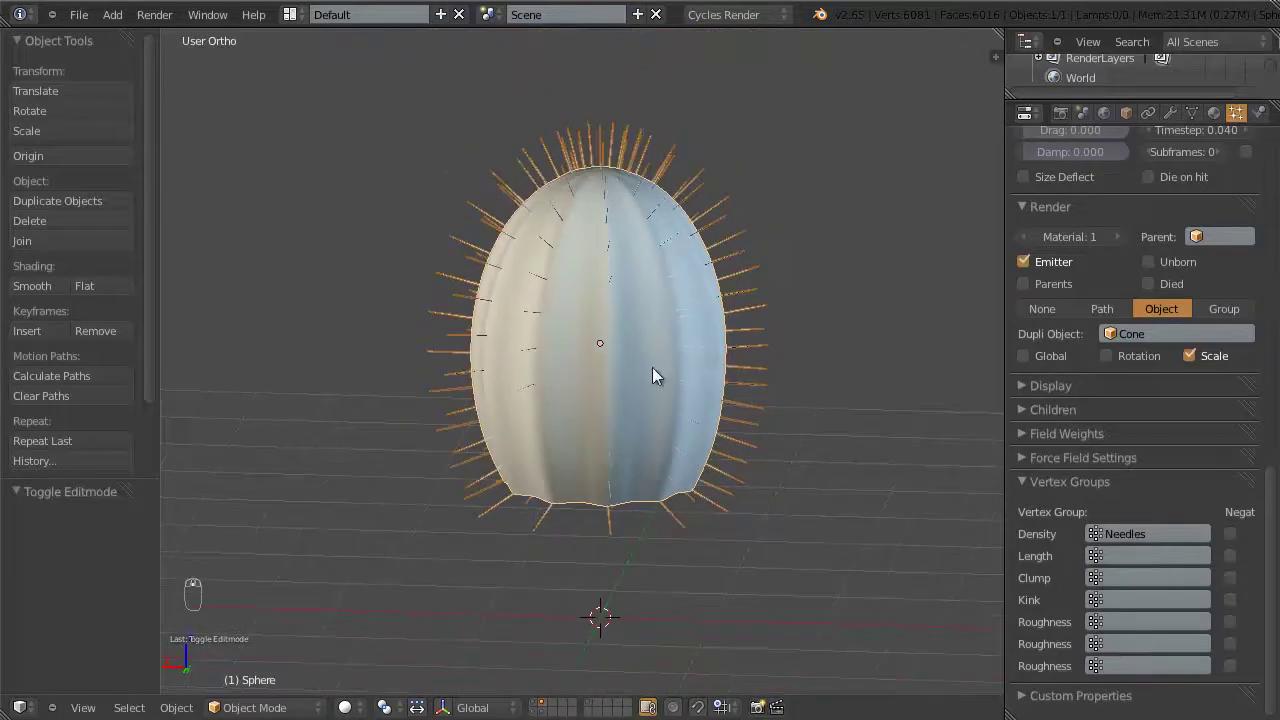
pyautogui.moveTo(652, 367)
pyautogui.mouseDown(button='middle')
pyautogui.moveTo(735, 347)
pyautogui.moveTo(677, 366)
pyautogui.mouseUp(button='middle')
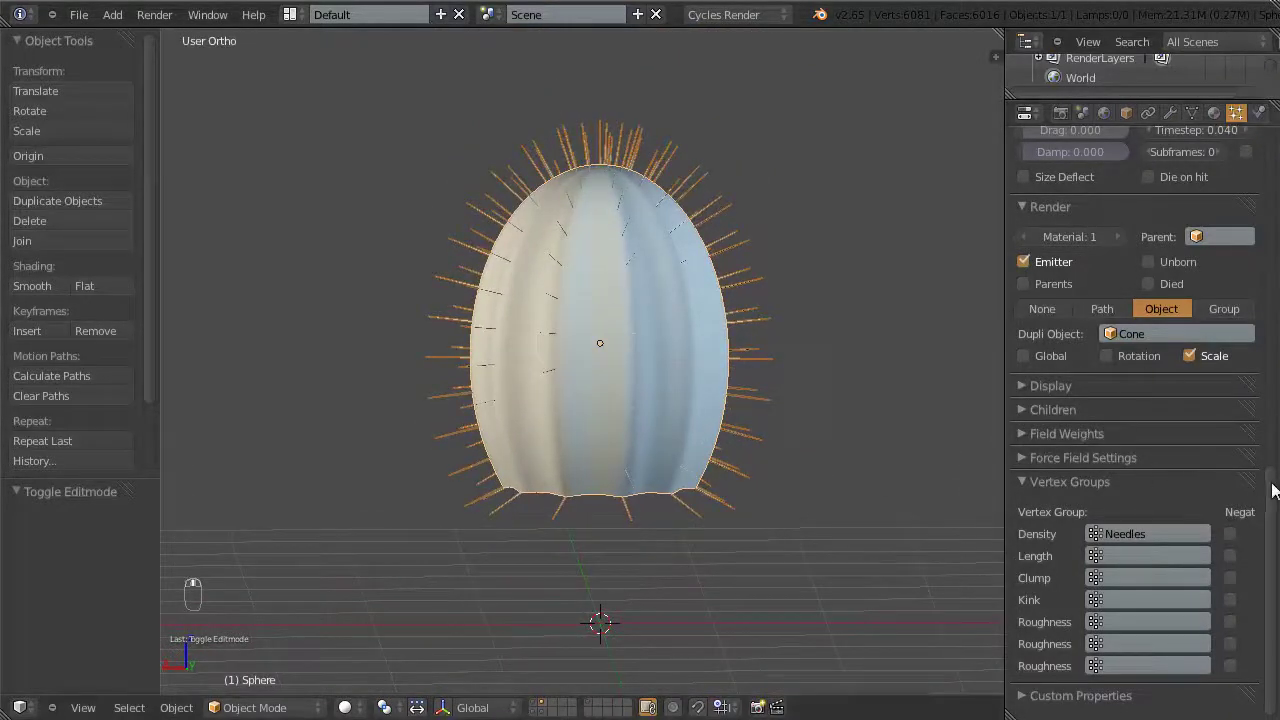
pyautogui.scroll(3, 1150, 450)
pyautogui.scroll(1, 710, 335)
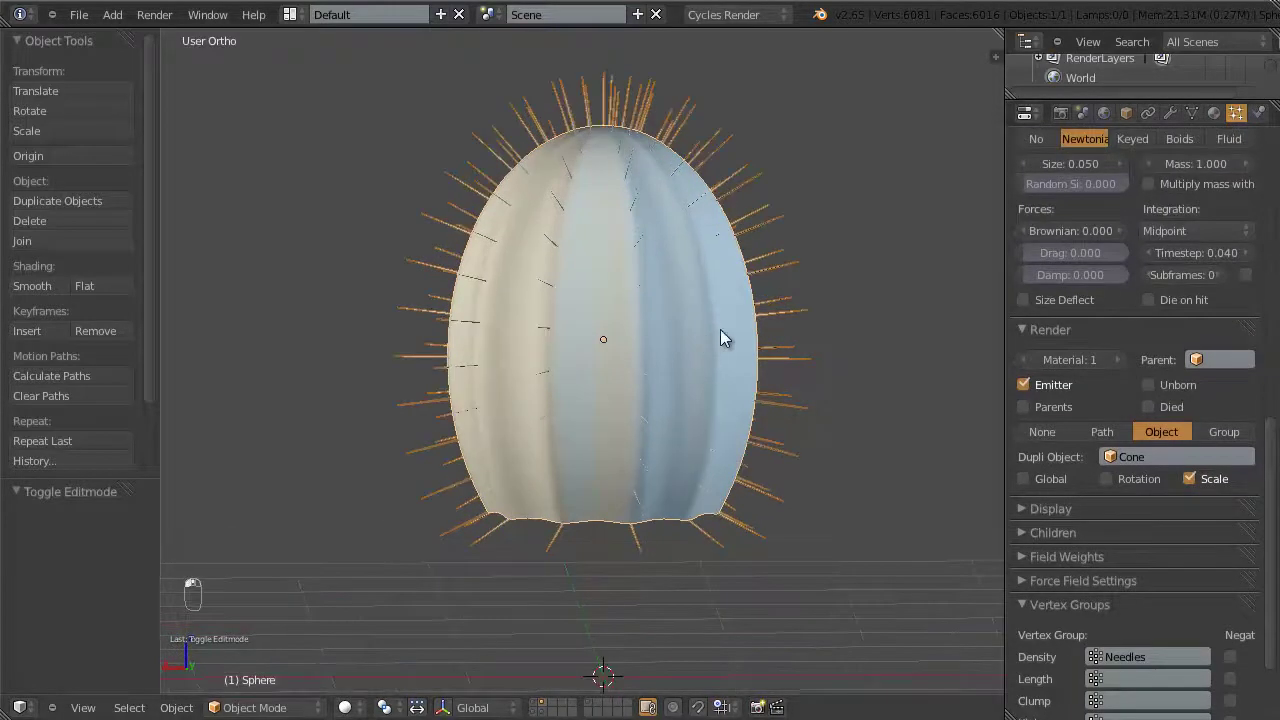
pyautogui.moveTo(743, 320); pyautogui.dragTo(701, 280, button='middle')
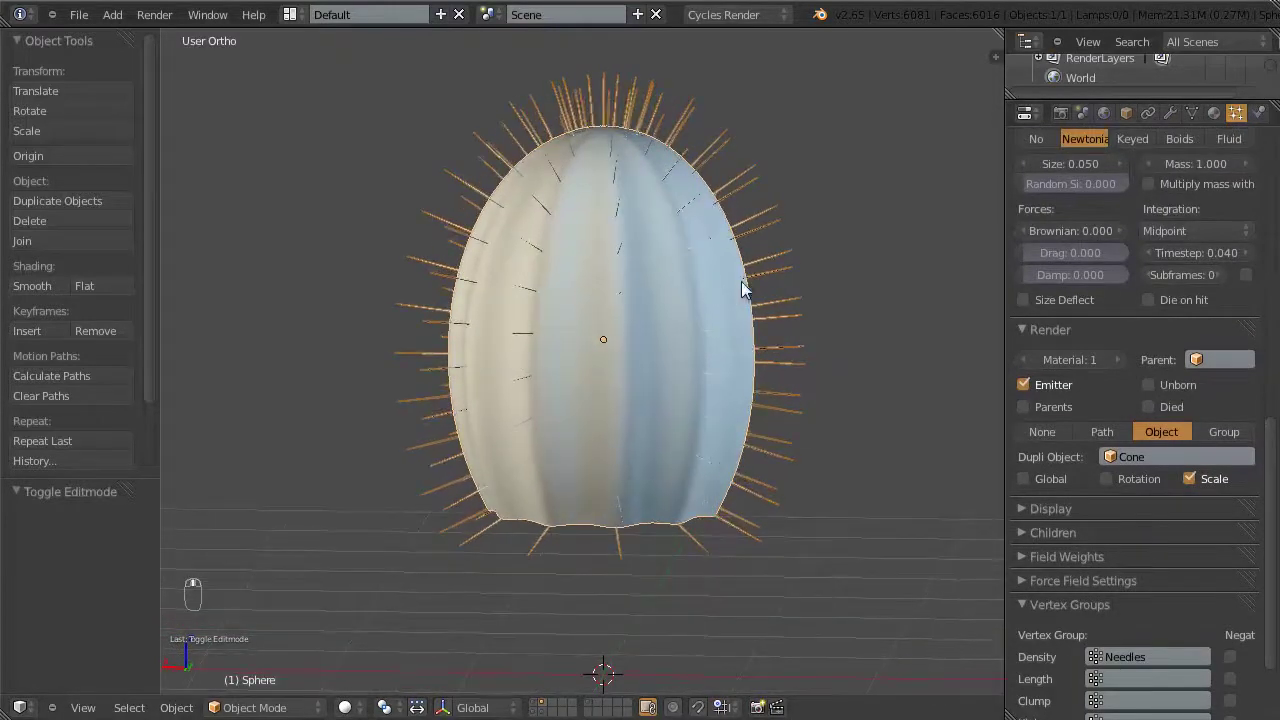
pyautogui.press('KP_1')
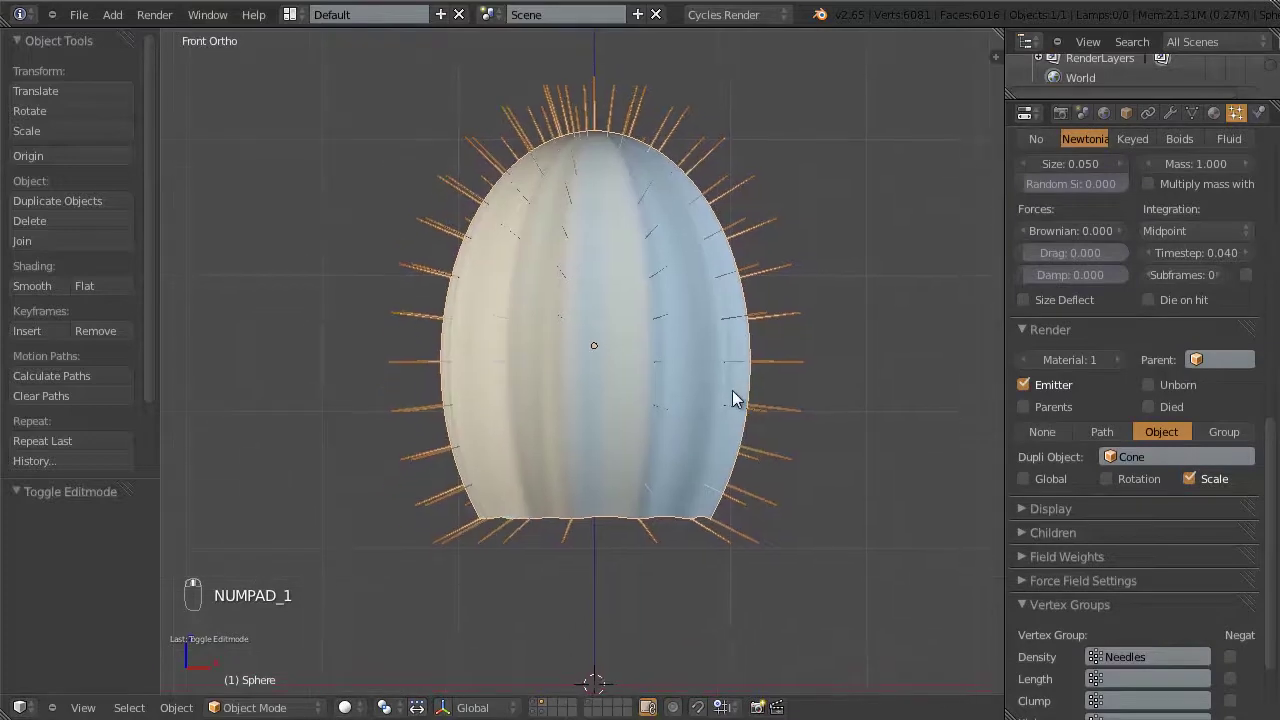
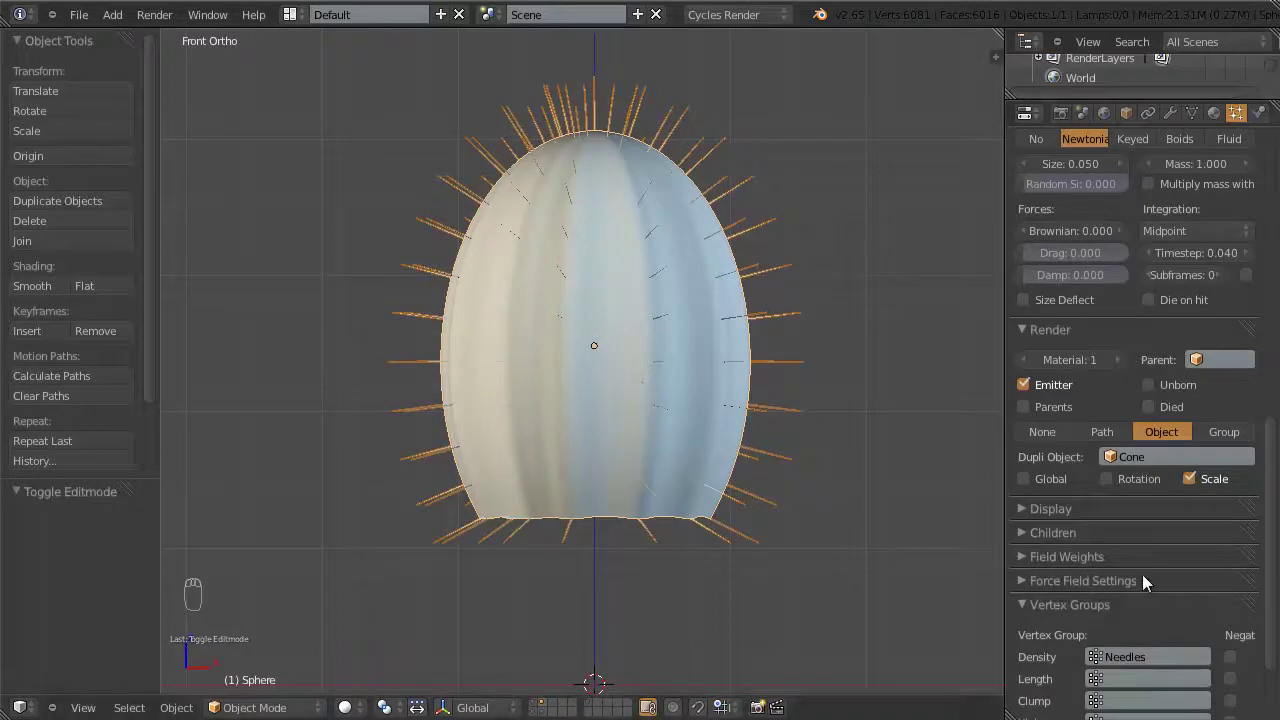
# Step: Set the particle size to 0.054 and the random size to 0.688, and check the needles around the egg
pyautogui.scroll(5, 1150, 573)
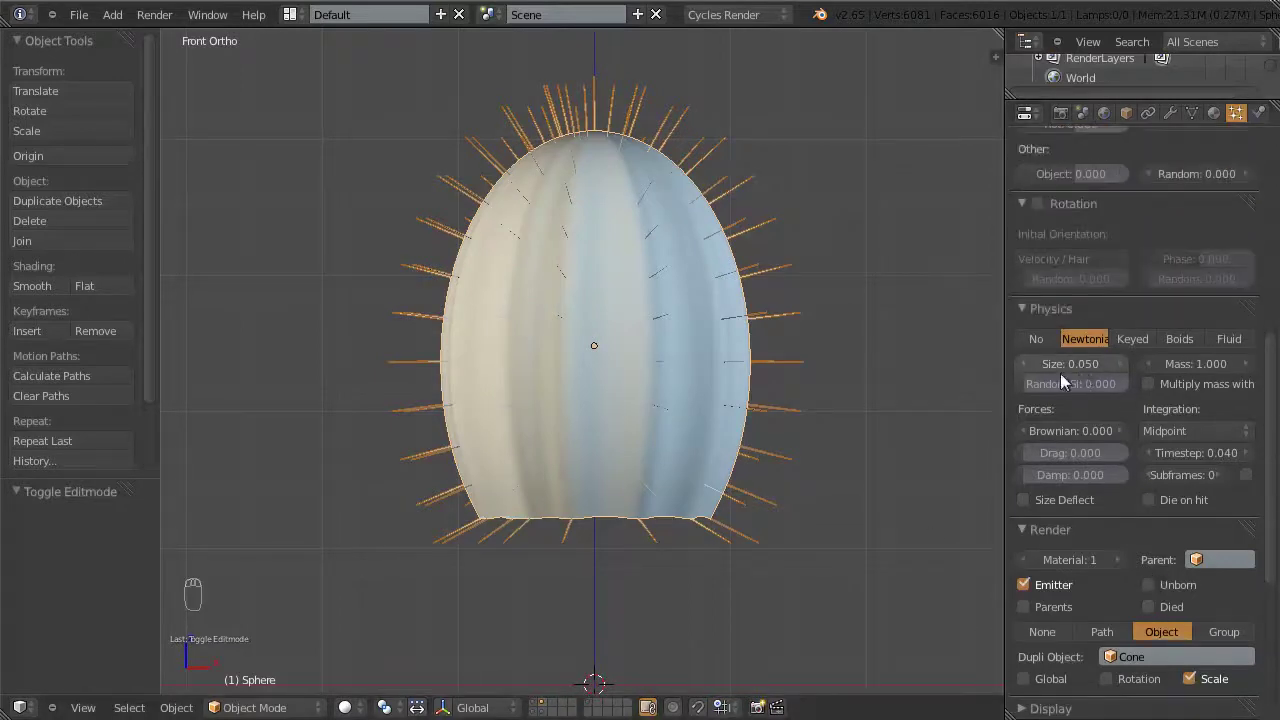
pyautogui.moveTo(1077, 362); pyautogui.dragTo(1053, 385)
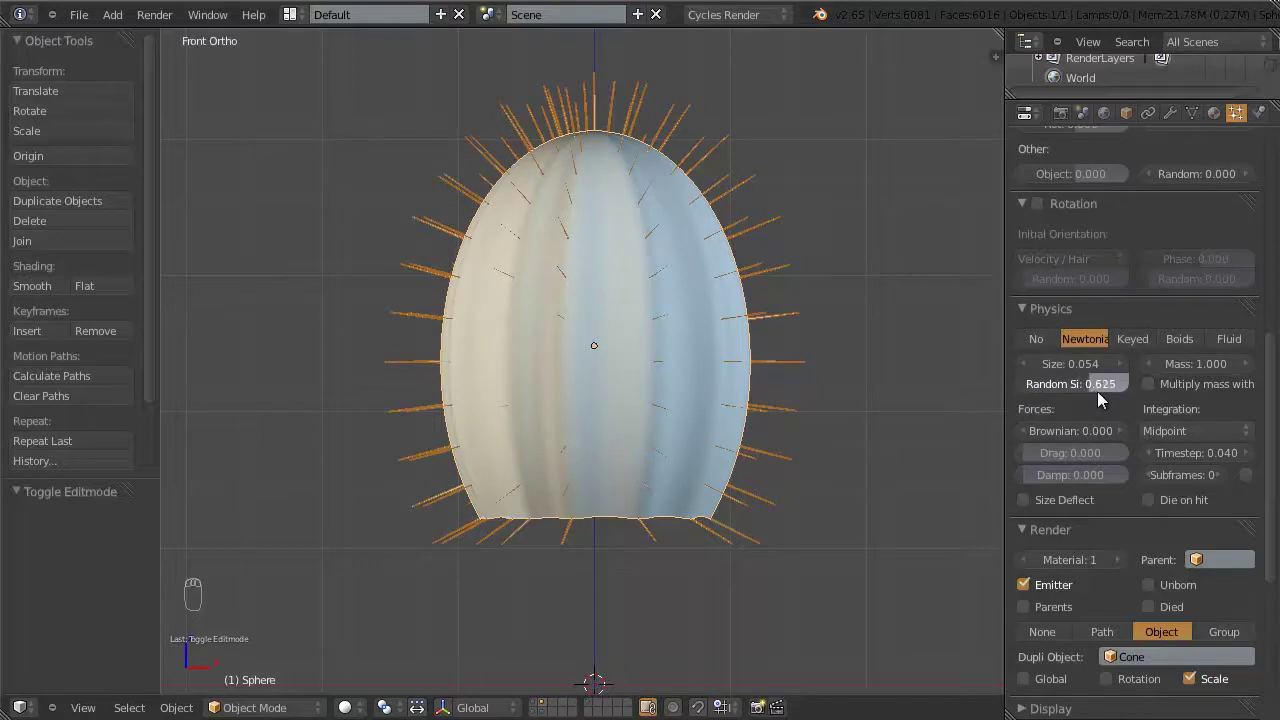
pyautogui.moveTo(1097, 391); pyautogui.dragTo(1100, 391)
pyautogui.moveTo(712, 357); pyautogui.dragTo(727, 266, button='middle')
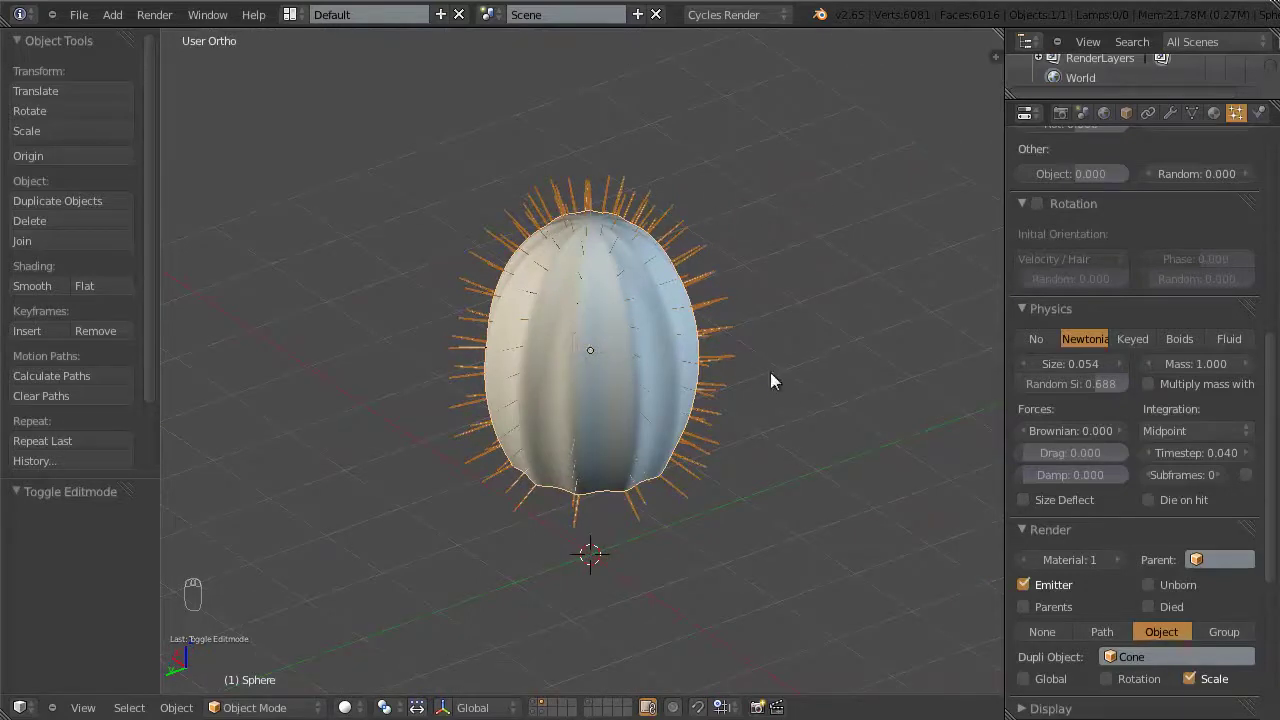
pyautogui.moveTo(788, 412); pyautogui.dragTo(797, 360, button='middle')
pyautogui.scroll(2, 797, 360)
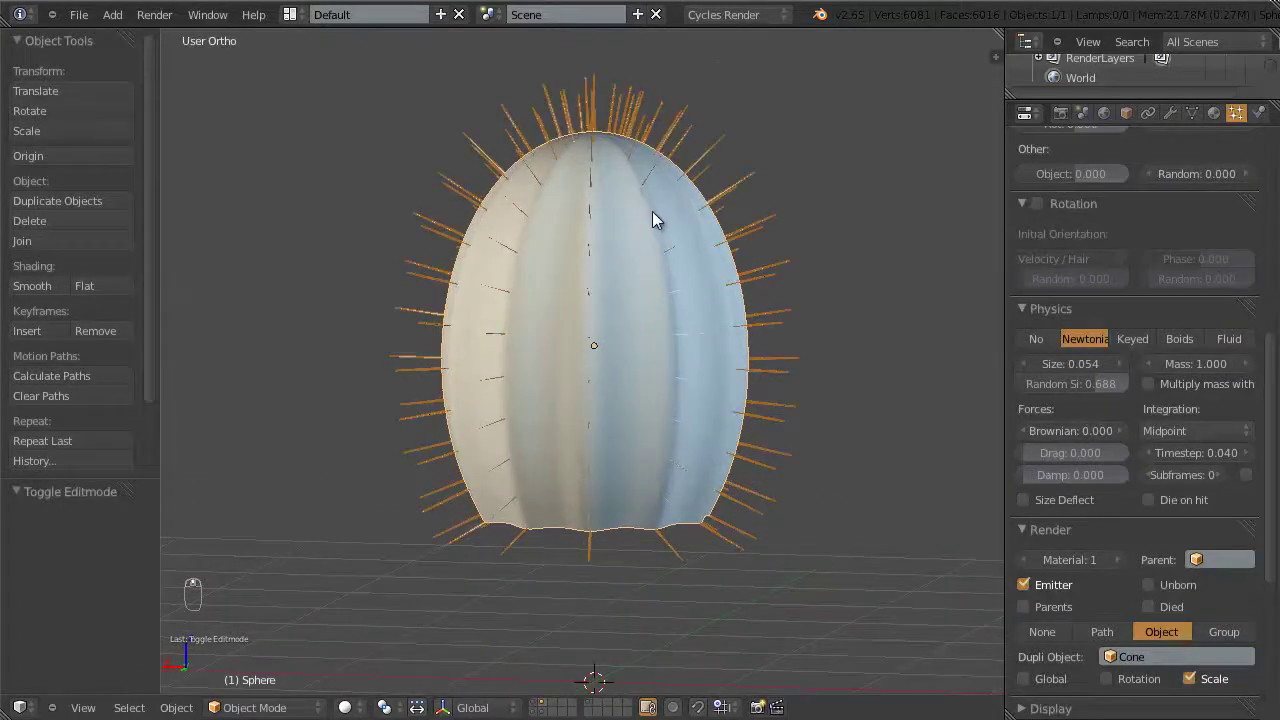
pyautogui.moveTo(627, 322); pyautogui.dragTo(662, 335, button='middle')
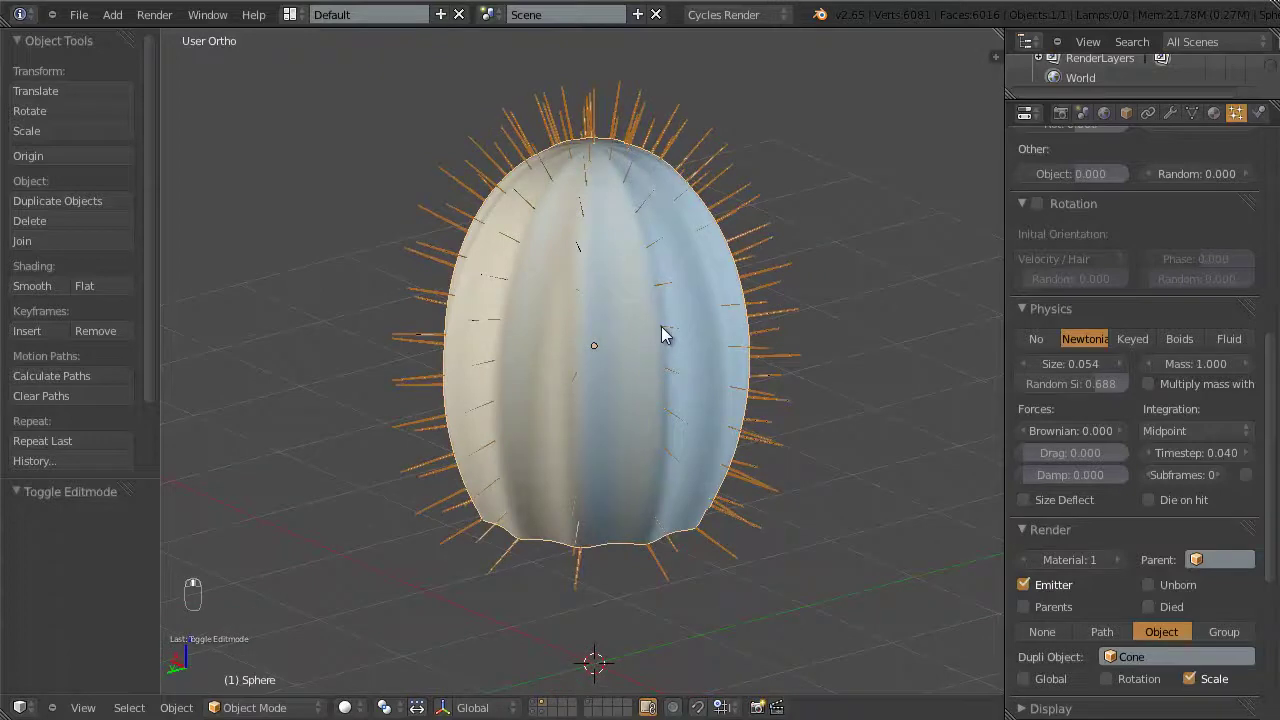
# Step: Enable particle rotation with an orientation randomness of 0.446 and a phase randomness of 0.354
pyautogui.scroll(3, 1133, 274)
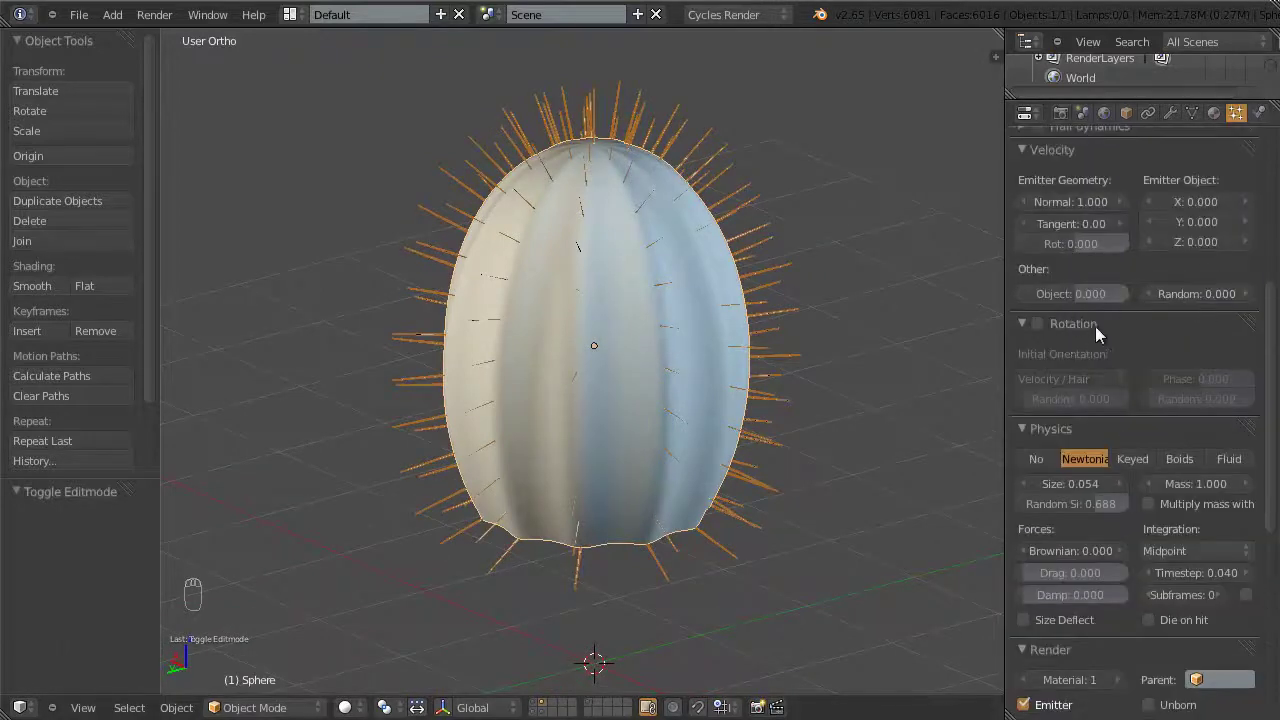
pyautogui.click(1038, 323)
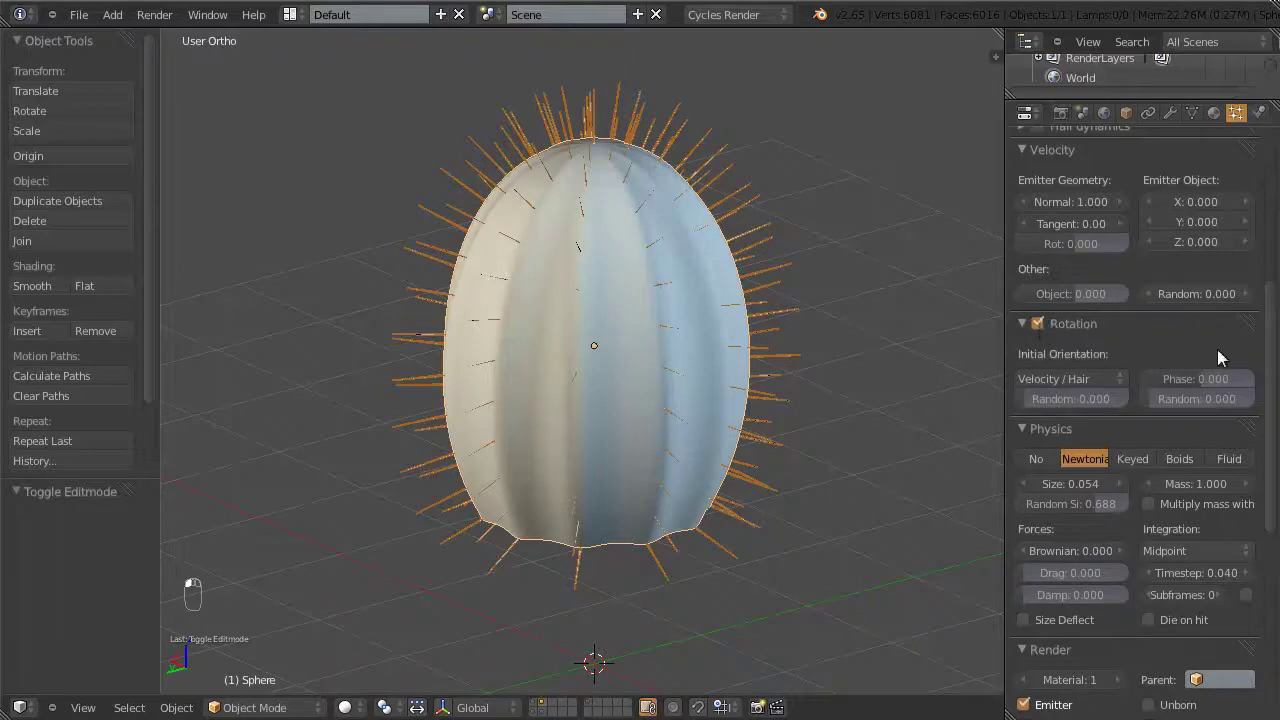
pyautogui.moveTo(1021, 399); pyautogui.dragTo(1225, 397)
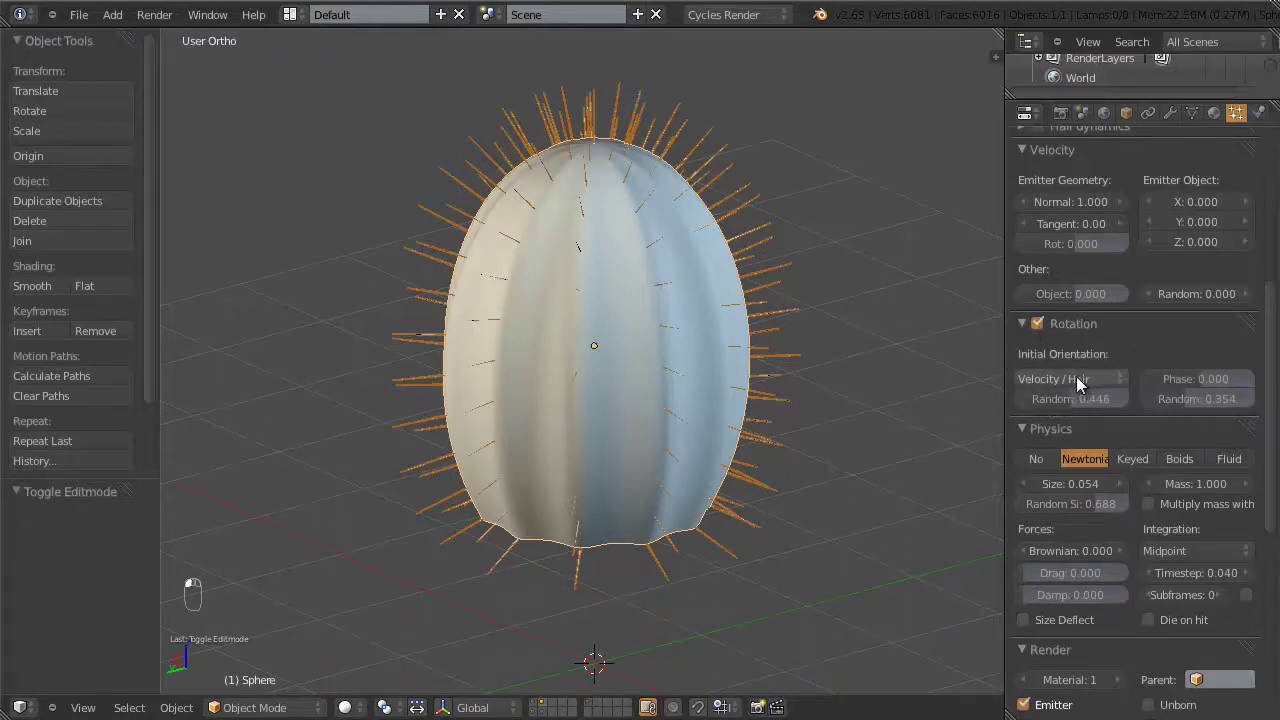
# Step: Set the particles' initial orientation to Normal and reset both rotation randomness values to 0.000
pyautogui.click(1078, 385)
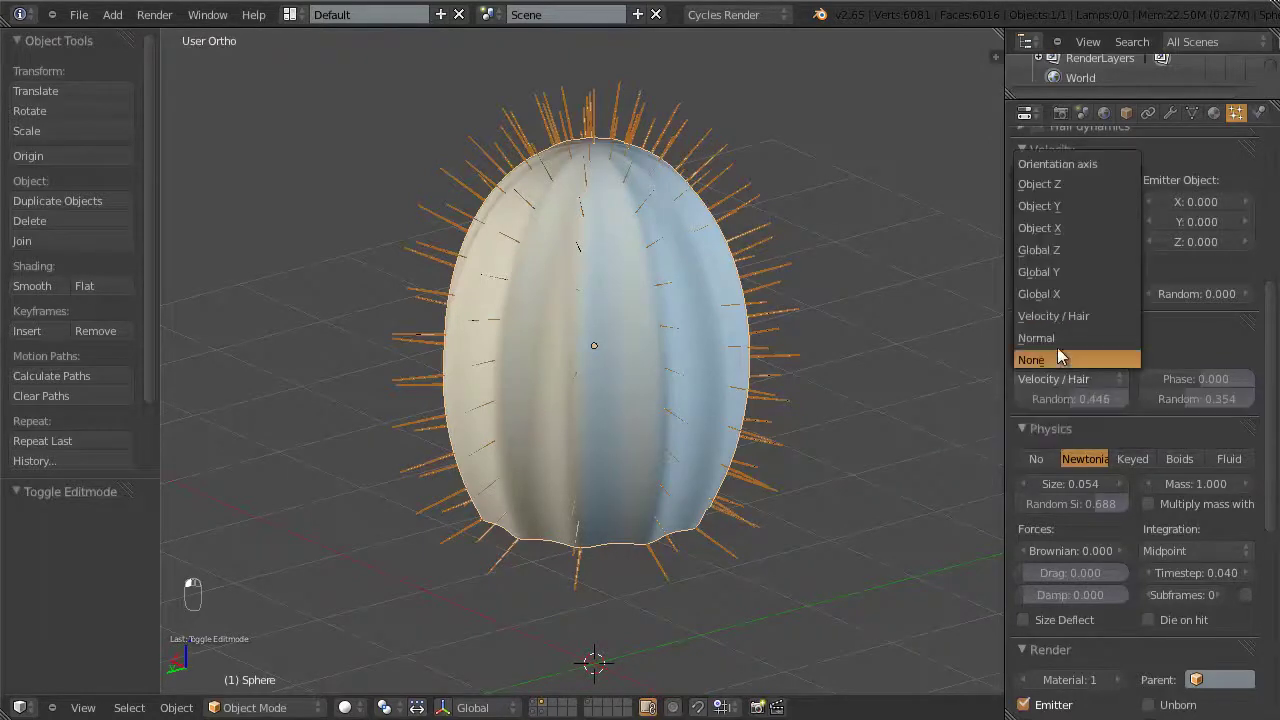
pyautogui.click(1054, 340)
pyautogui.press('BackSpace')
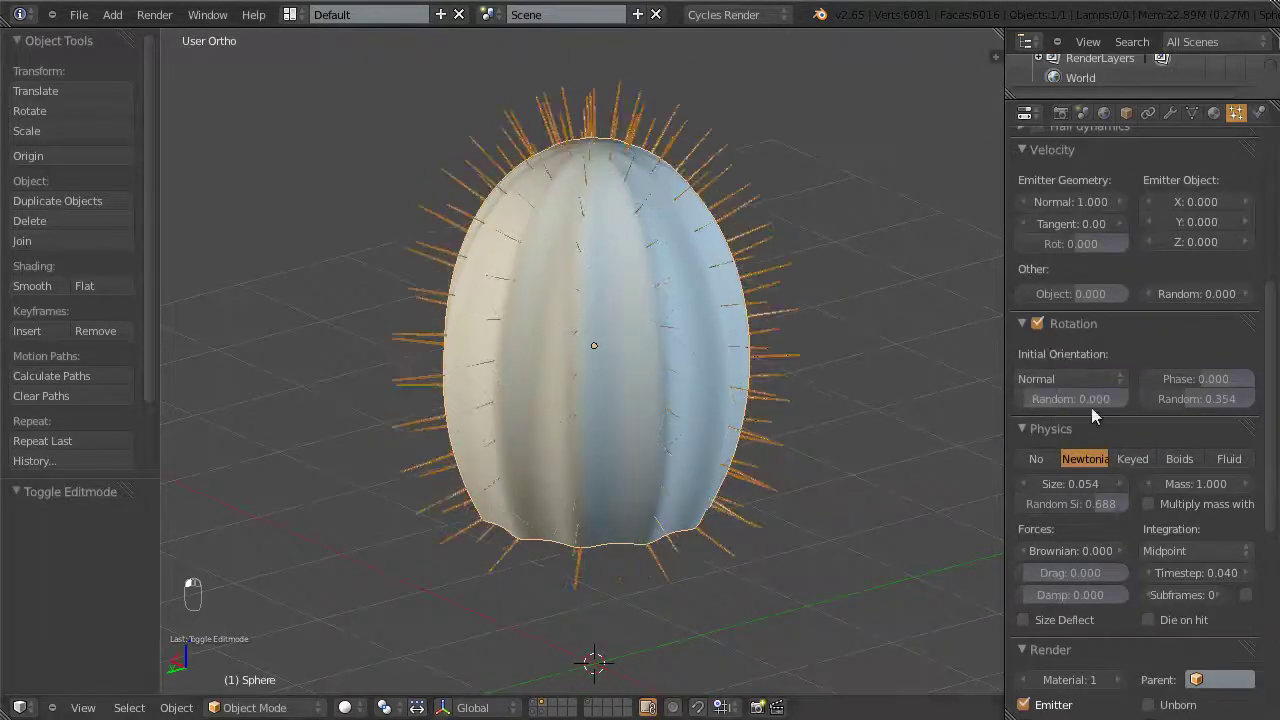
pyautogui.press('BackSpace')
pyautogui.scroll(4, 654, 393)
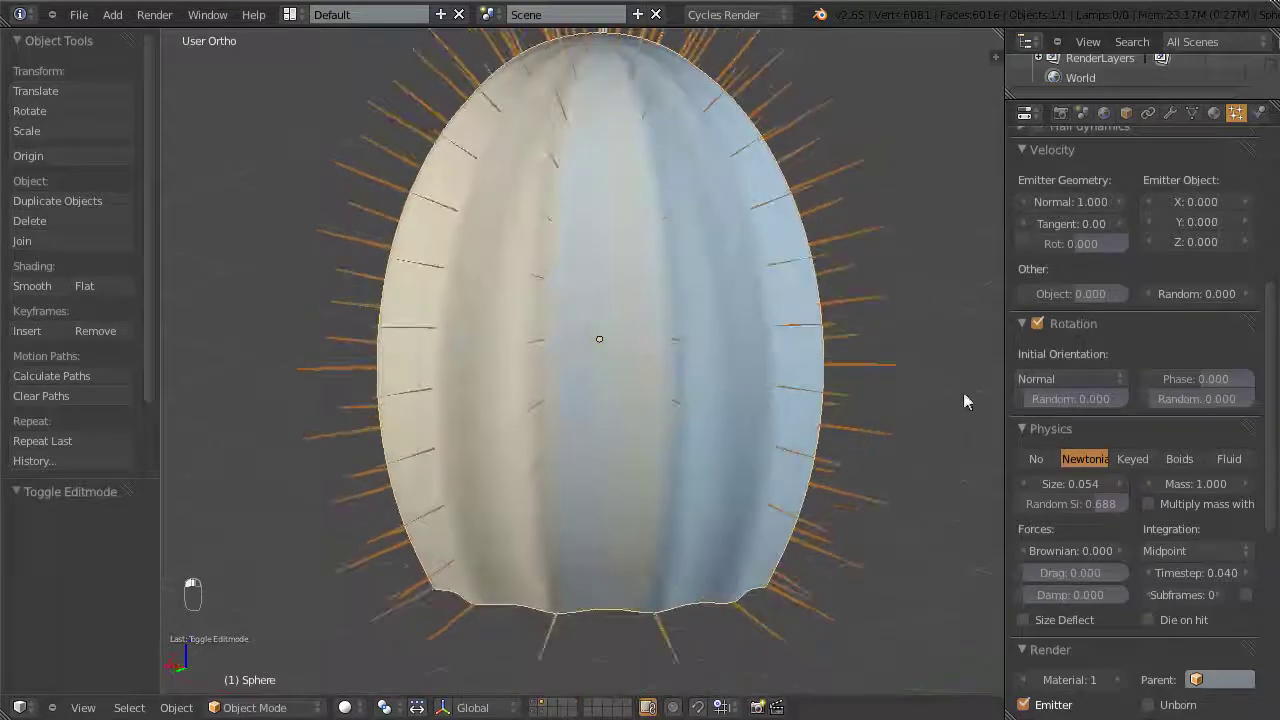
# Step: Set the particles' orientation randomness to 0.08929 and check the needle clusters from above and the side
pyautogui.moveTo(1025, 398); pyautogui.dragTo(1032, 401)
pyautogui.moveTo(786, 380)
pyautogui.mouseDown(button='middle')
pyautogui.moveTo(771, 394)
pyautogui.moveTo(790, 448)
pyautogui.moveTo(606, 440)
pyautogui.moveTo(613, 485)
pyautogui.moveTo(625, 469)
pyautogui.mouseUp(button='middle')
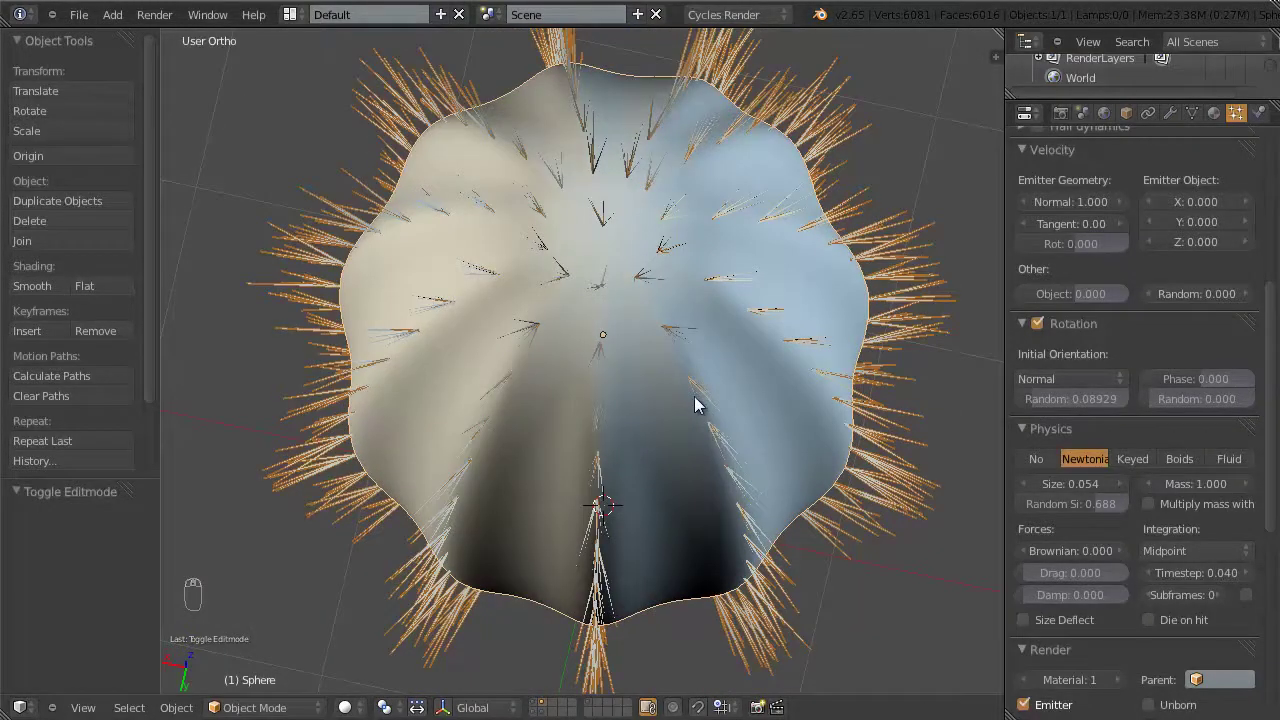
pyautogui.moveTo(694, 385)
pyautogui.mouseDown(button='middle')
pyautogui.moveTo(763, 271)
pyautogui.moveTo(757, 365)
pyautogui.mouseUp(button='middle')
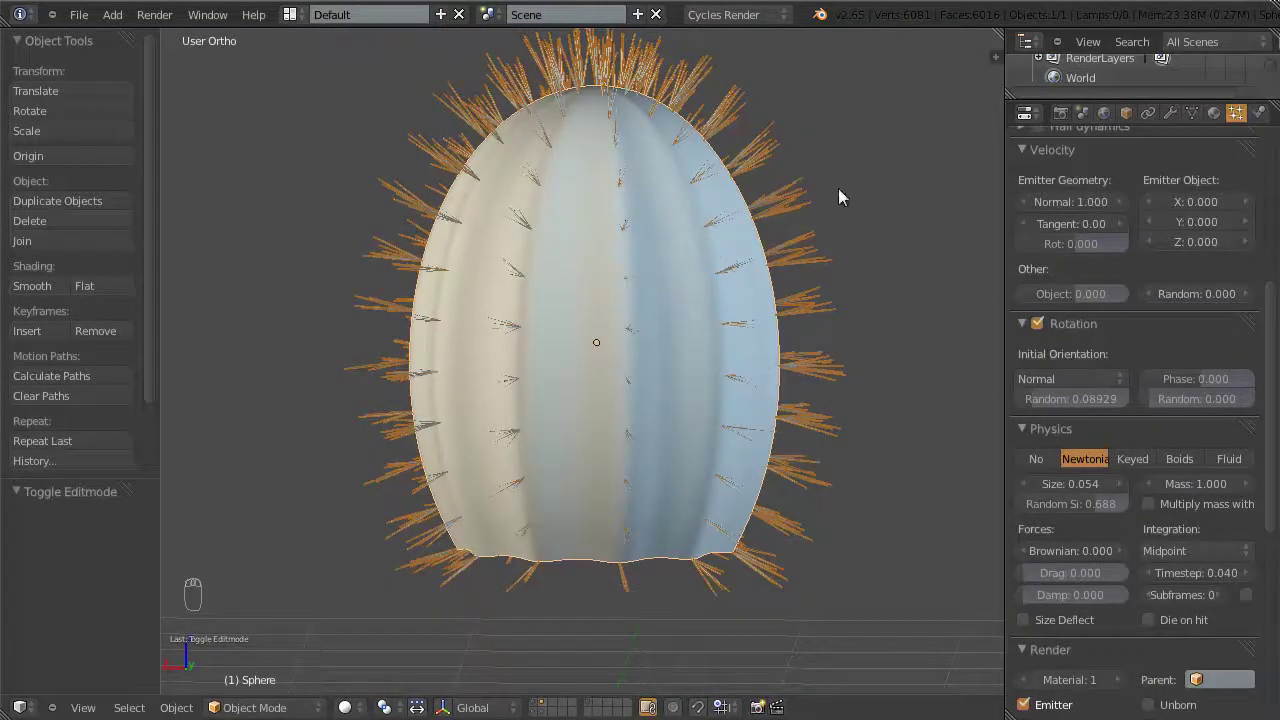
pyautogui.moveTo(752, 242); pyautogui.dragTo(714, 190, button='middle')
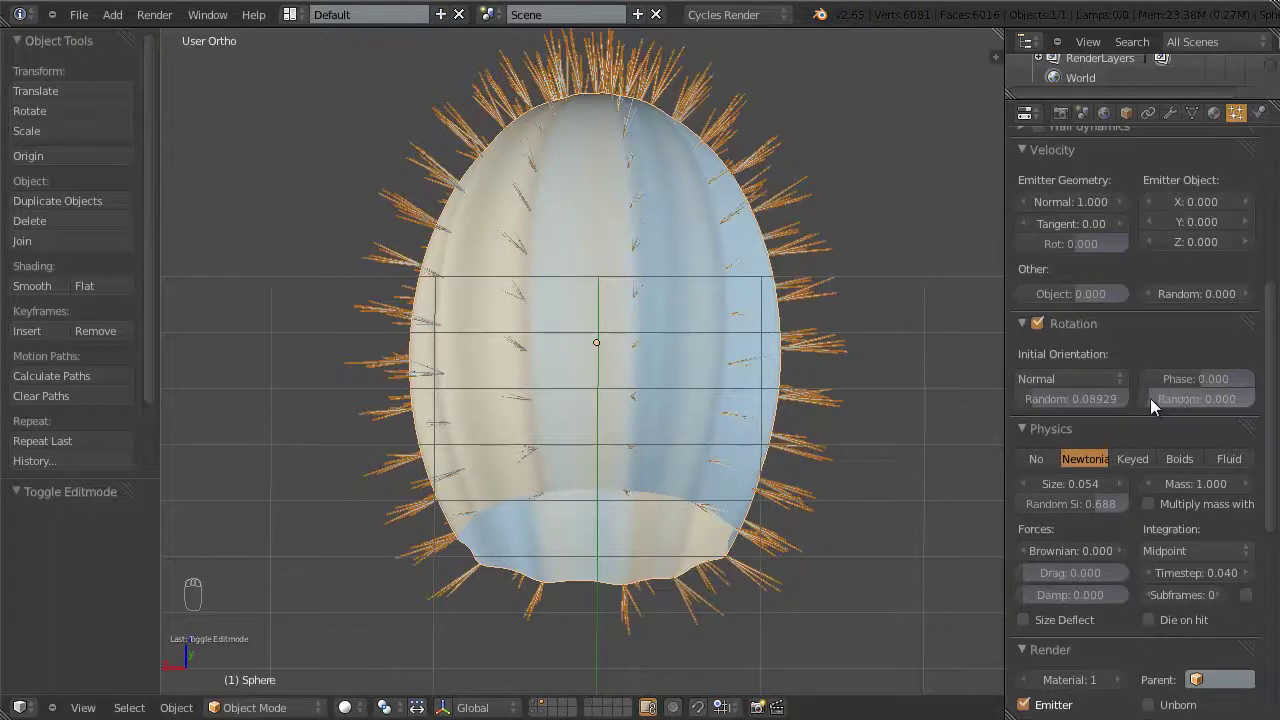
# Step: Try out the particles' phase randomness, return it to 0.000 and check the needles around the egg
pyautogui.moveTo(1152, 398); pyautogui.dragTo(1120, 425)
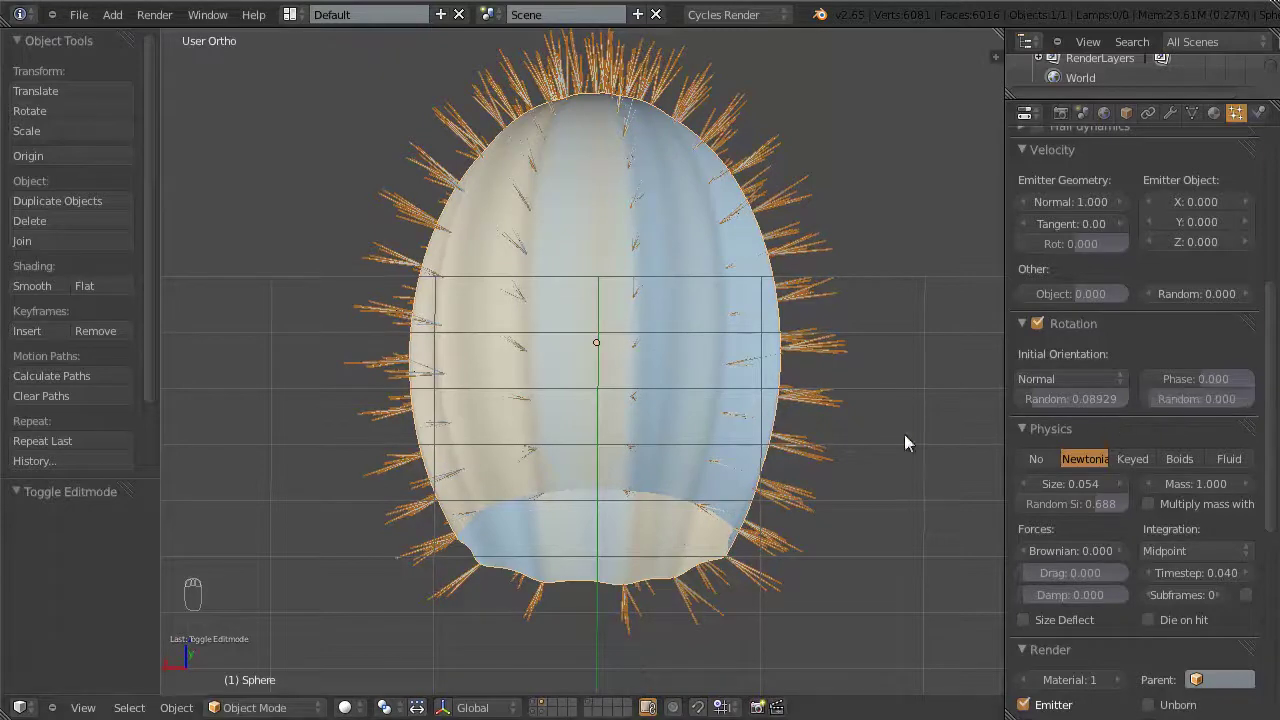
pyautogui.scroll(-5, 700, 420)
pyautogui.scroll(3, 560, 365)
pyautogui.moveTo(538, 347); pyautogui.dragTo(628, 366, button='middle')
pyautogui.scroll(2, 614, 351)
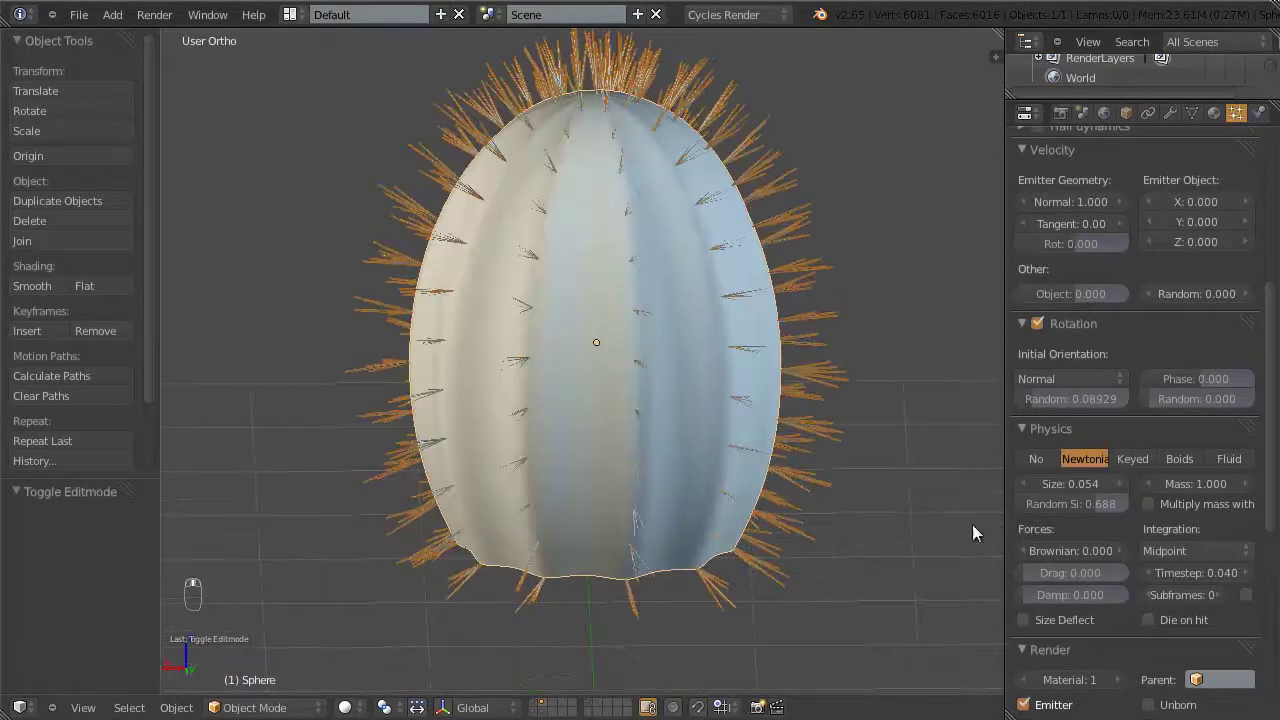
# Step: Set the particle size to 0.0532 and check the needles on the whole egg
pyautogui.moveTo(1099, 486); pyautogui.dragTo(1074, 485)
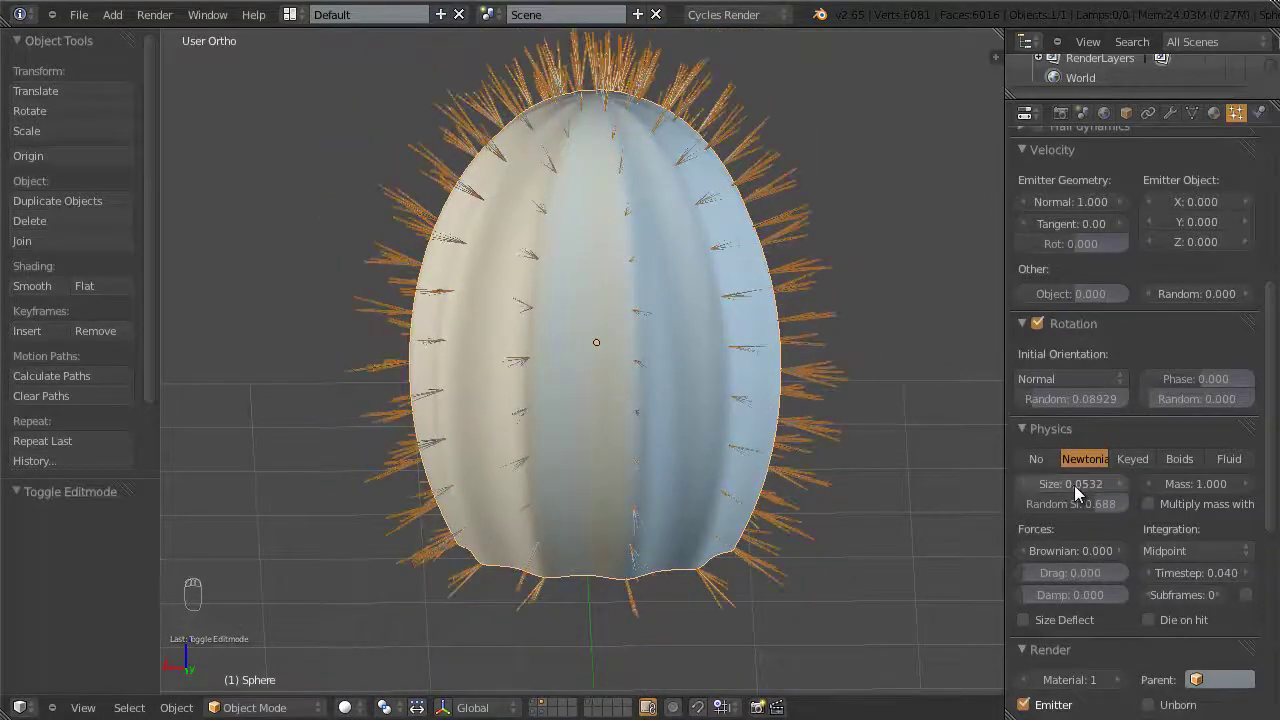
pyautogui.scroll(-3, 738, 431)
pyautogui.moveTo(738, 431); pyautogui.dragTo(523, 606, button='middle')
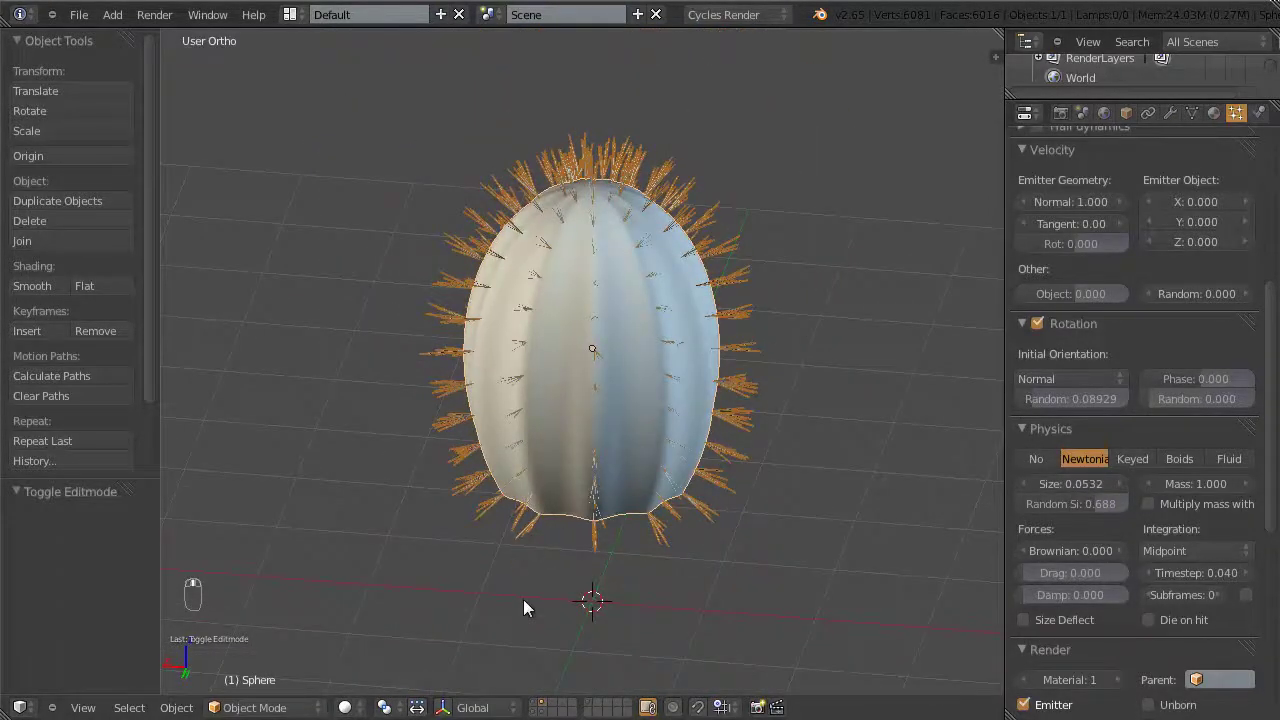
# Step: Switch to the needle cone's layer and scale the cone's base vertices up by about 2.405 to thicken the needle
pyautogui.click(543, 712)
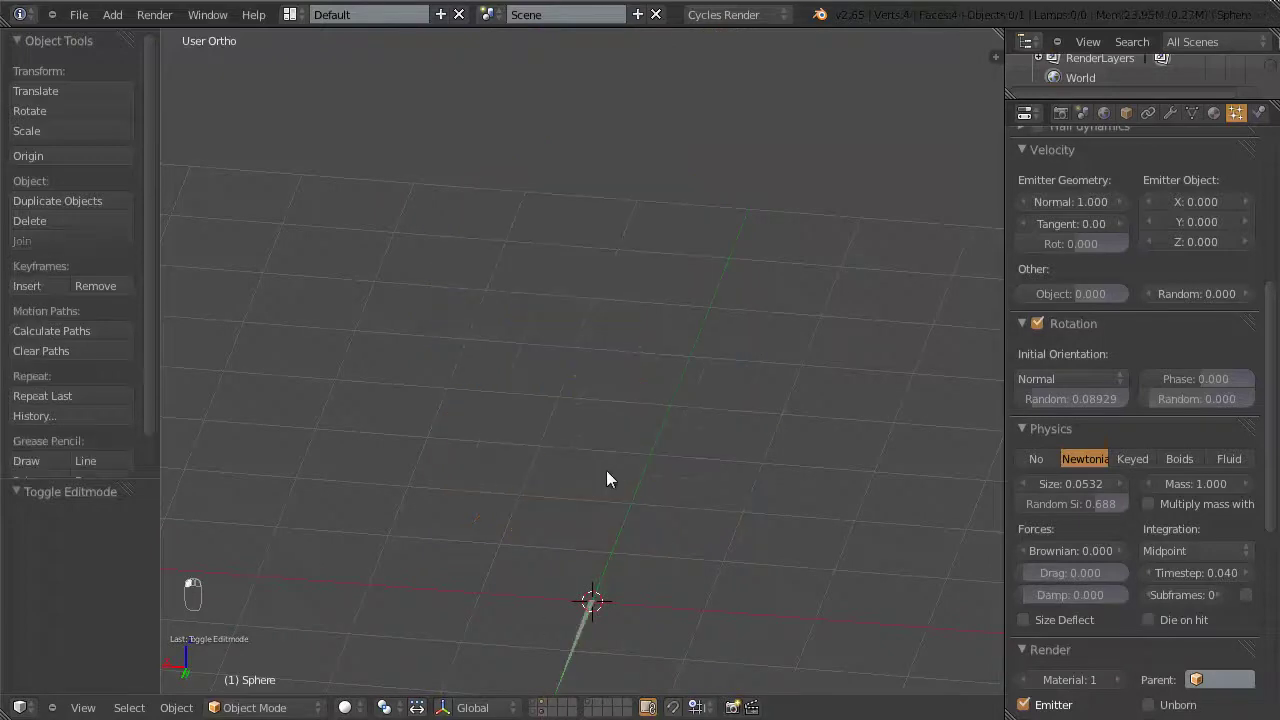
pyautogui.keyDown('shift'); pyautogui.moveTo(606, 480); pyautogui.dragTo(587, 356, button='middle'); pyautogui.keyUp('shift')
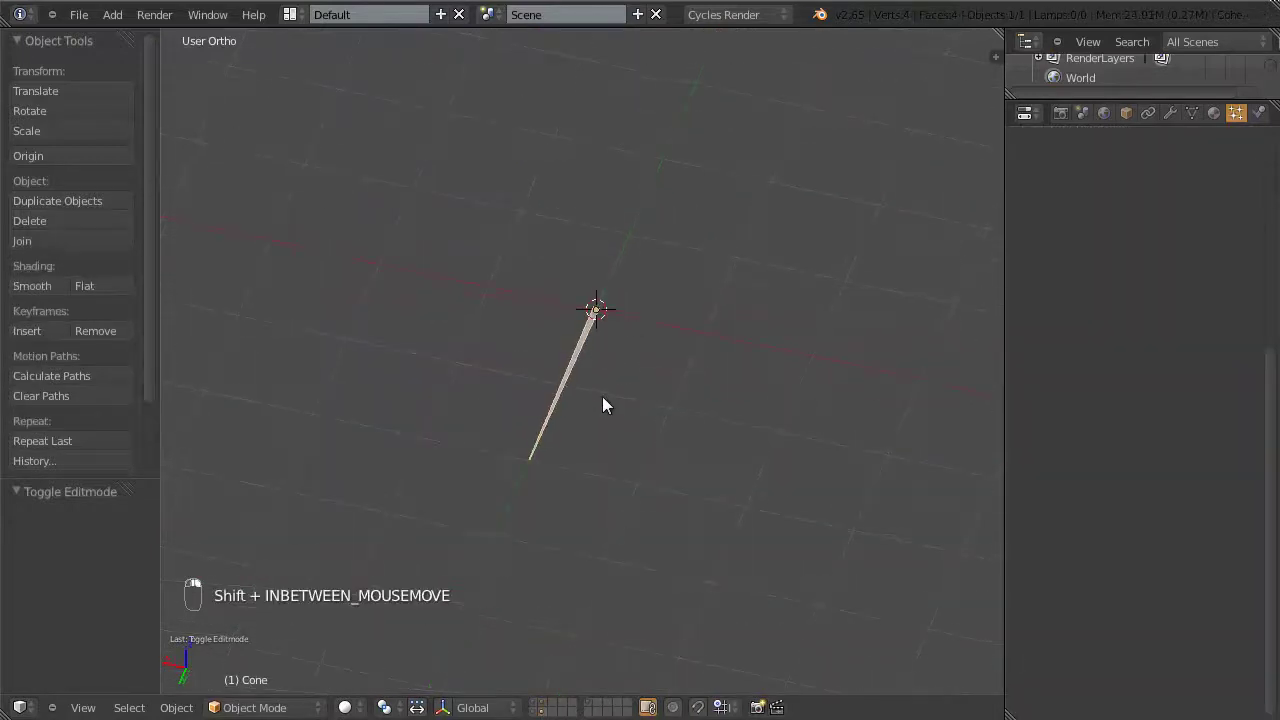
pyautogui.press('KP_7')
pyautogui.press('Tab')
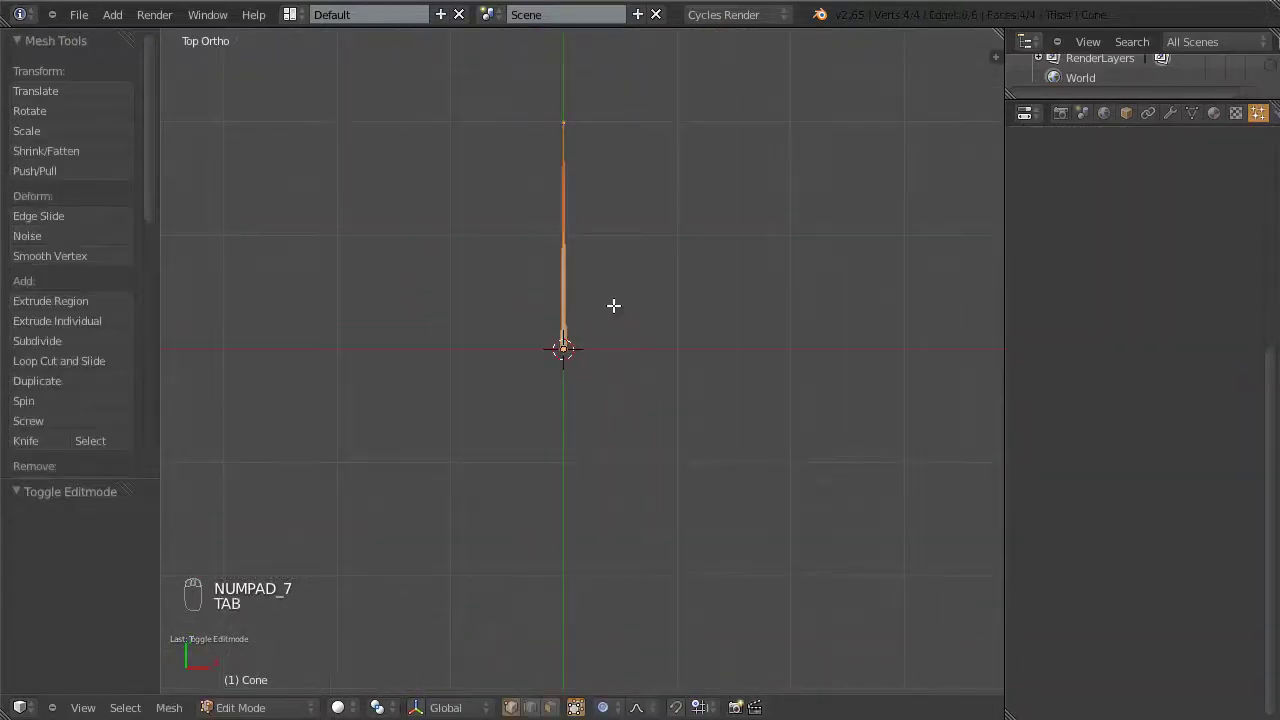
pyautogui.press('z')
pyautogui.press('a')
pyautogui.press('b')
pyautogui.moveTo(600, 366); pyautogui.dragTo(483, 314)
pyautogui.press('s')
pyautogui.rightClick(727, 358)
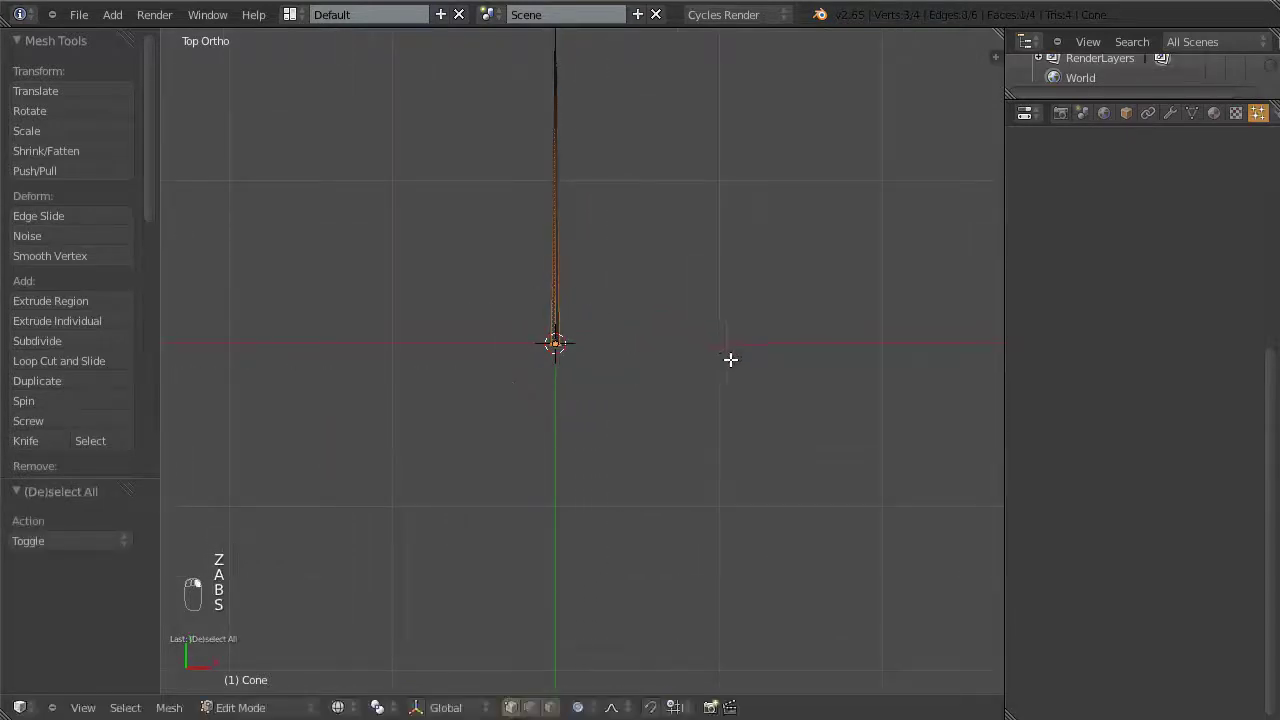
pyautogui.press('s')
pyautogui.click(960, 390)
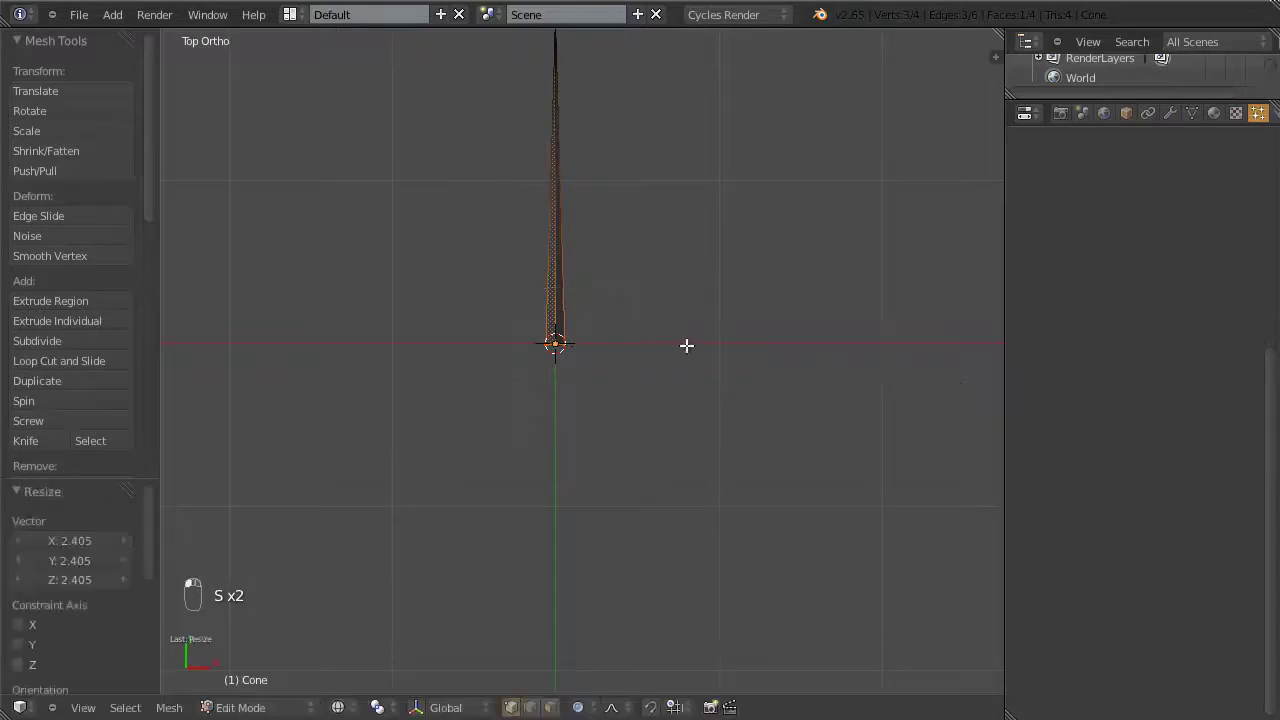
# Step: Finish editing the cone, go back to the egg's layer in solid shading and examine the thickened needles along the ridges
pyautogui.press('Tab')
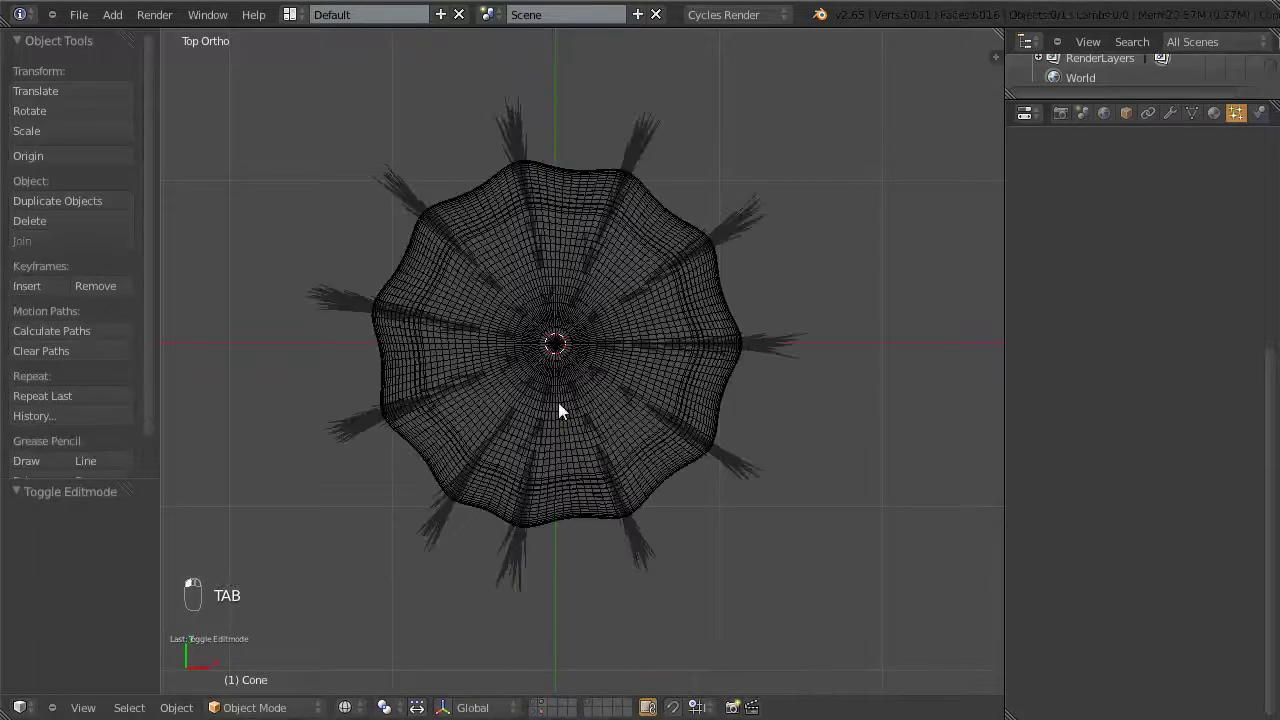
pyautogui.press('z')
pyautogui.moveTo(628, 443)
pyautogui.mouseDown(button='middle')
pyautogui.moveTo(634, 280)
pyautogui.moveTo(671, 392)
pyautogui.moveTo(617, 354)
pyautogui.moveTo(657, 283)
pyautogui.moveTo(663, 337)
pyautogui.moveTo(693, 327)
pyautogui.moveTo(712, 242)
pyautogui.mouseUp(button='middle')
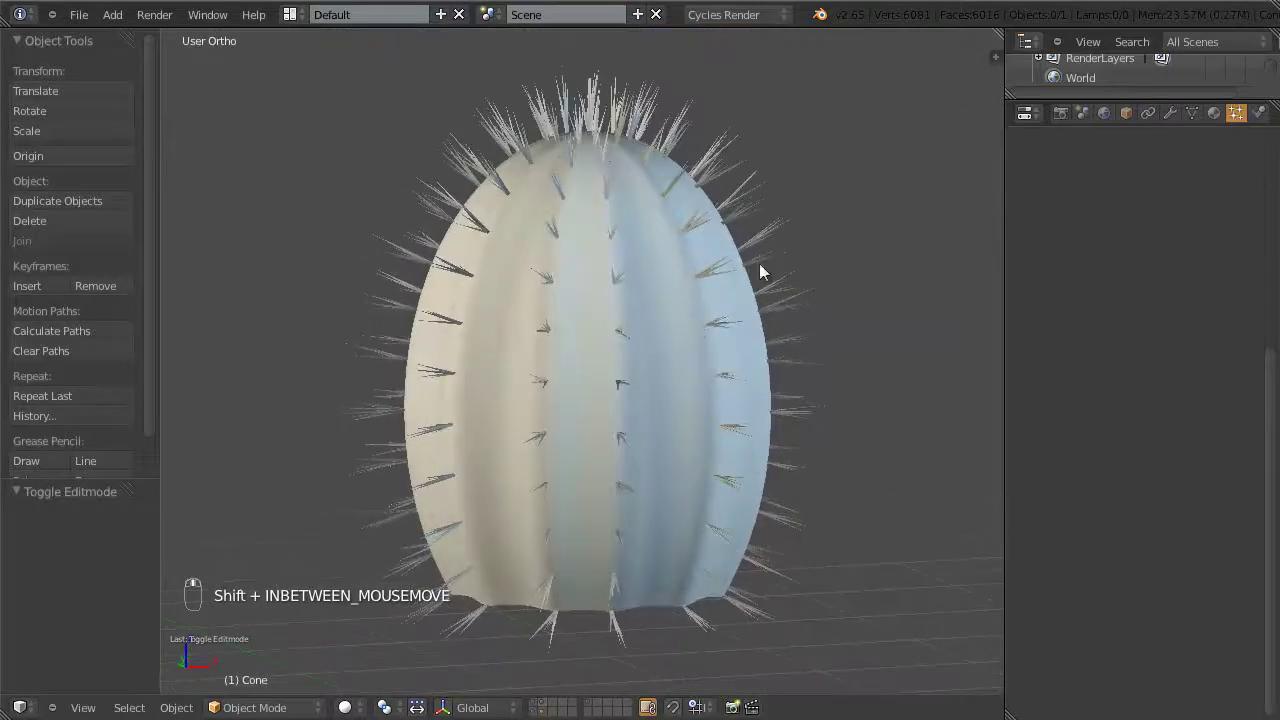
pyautogui.scroll(2, 712, 242)
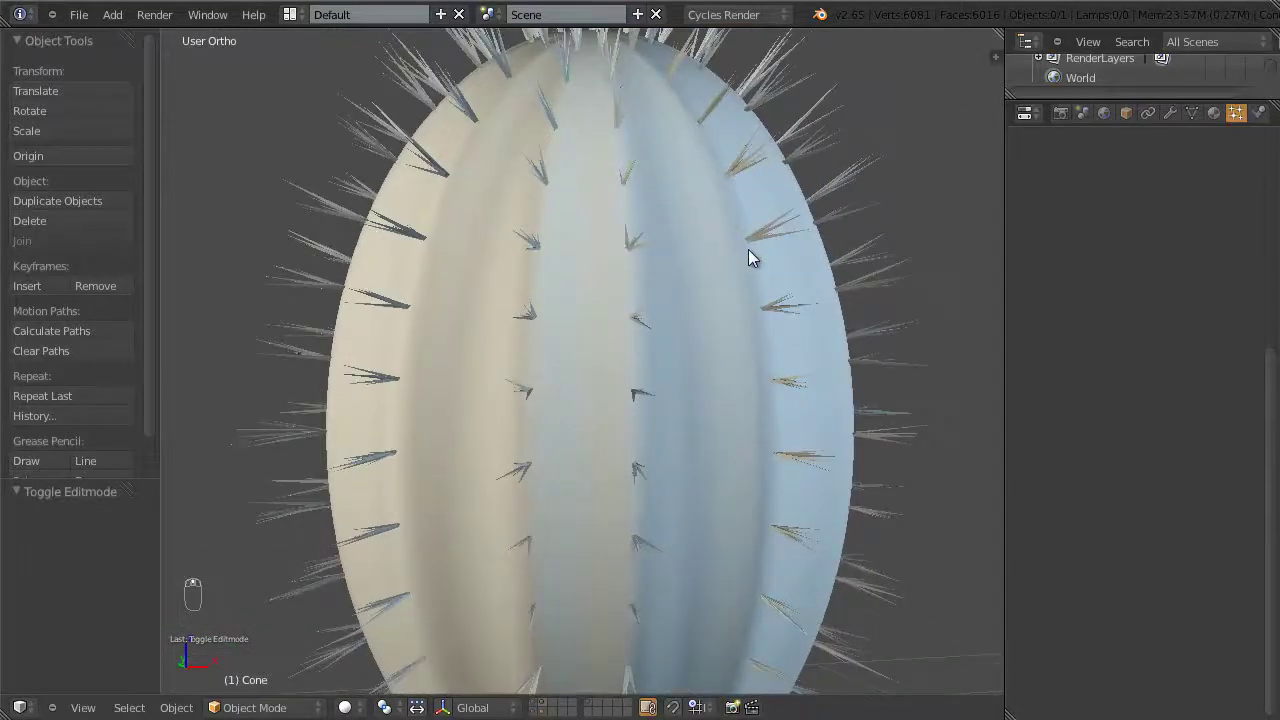
pyautogui.scroll(1, 748, 258)
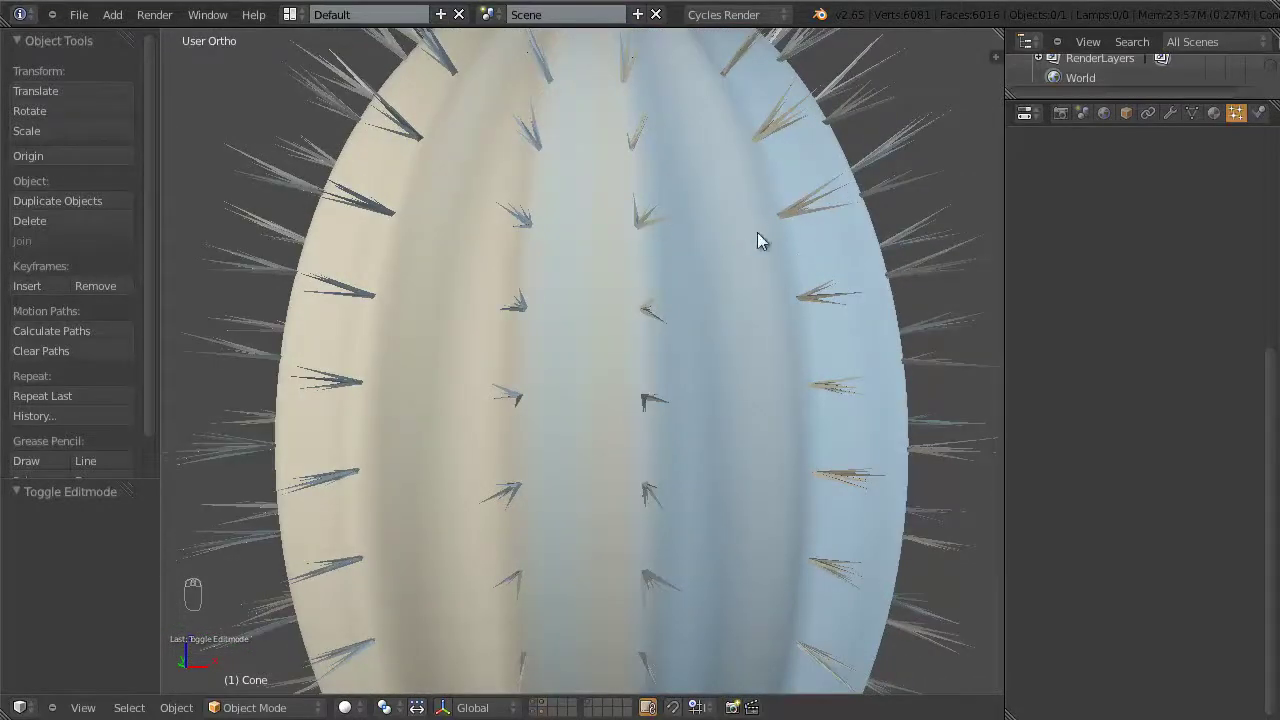
pyautogui.keyDown('shift'); pyautogui.moveTo(671, 324); pyautogui.dragTo(615, 330, button='middle'); pyautogui.keyUp('shift')
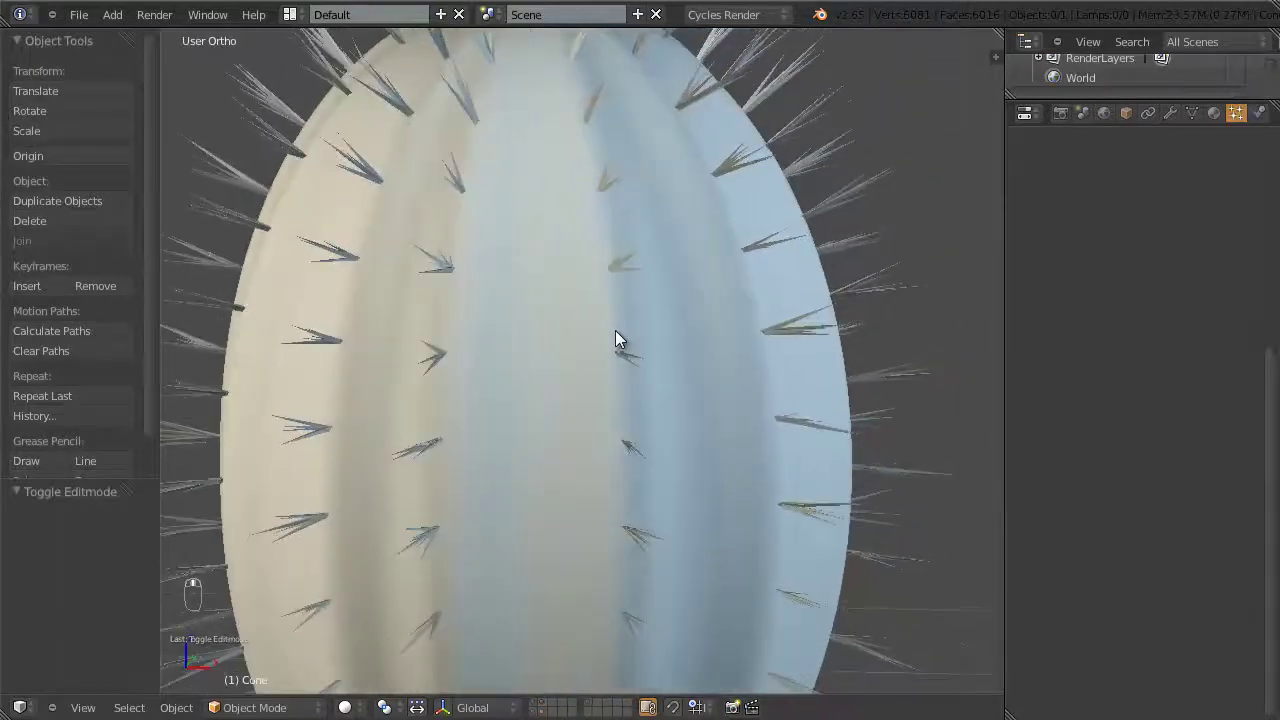
pyautogui.scroll(-2, 615, 330)
pyautogui.keyDown('shift'); pyautogui.moveTo(645, 375); pyautogui.dragTo(432, 370, button='middle'); pyautogui.keyUp('shift')
pyautogui.scroll(-1, 432, 370)
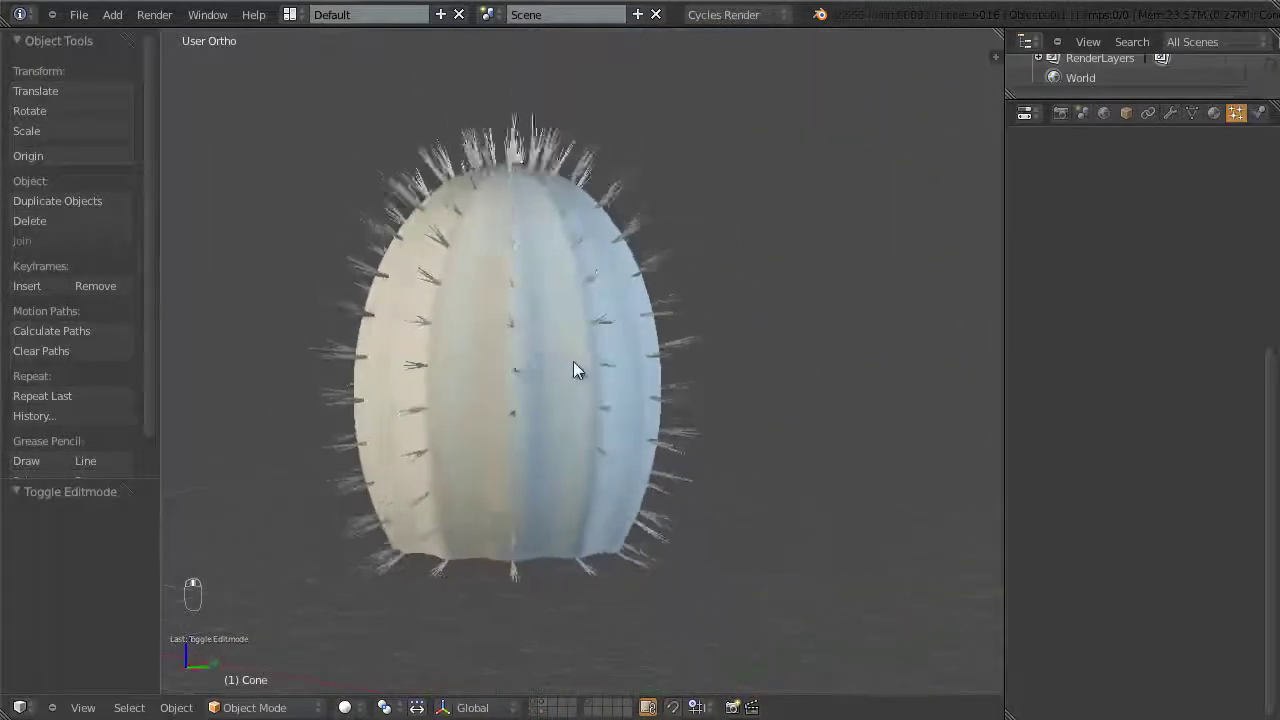
# Step: Add a mesh circle with 32 vertices and radius 1.000 at the 3D cursor below the egg
pyautogui.scroll(-2, 577, 366)
pyautogui.keyDown('shift'); pyautogui.moveTo(627, 376); pyautogui.dragTo(570, 302, button='middle'); pyautogui.keyUp('shift')
pyautogui.press('KP_1')
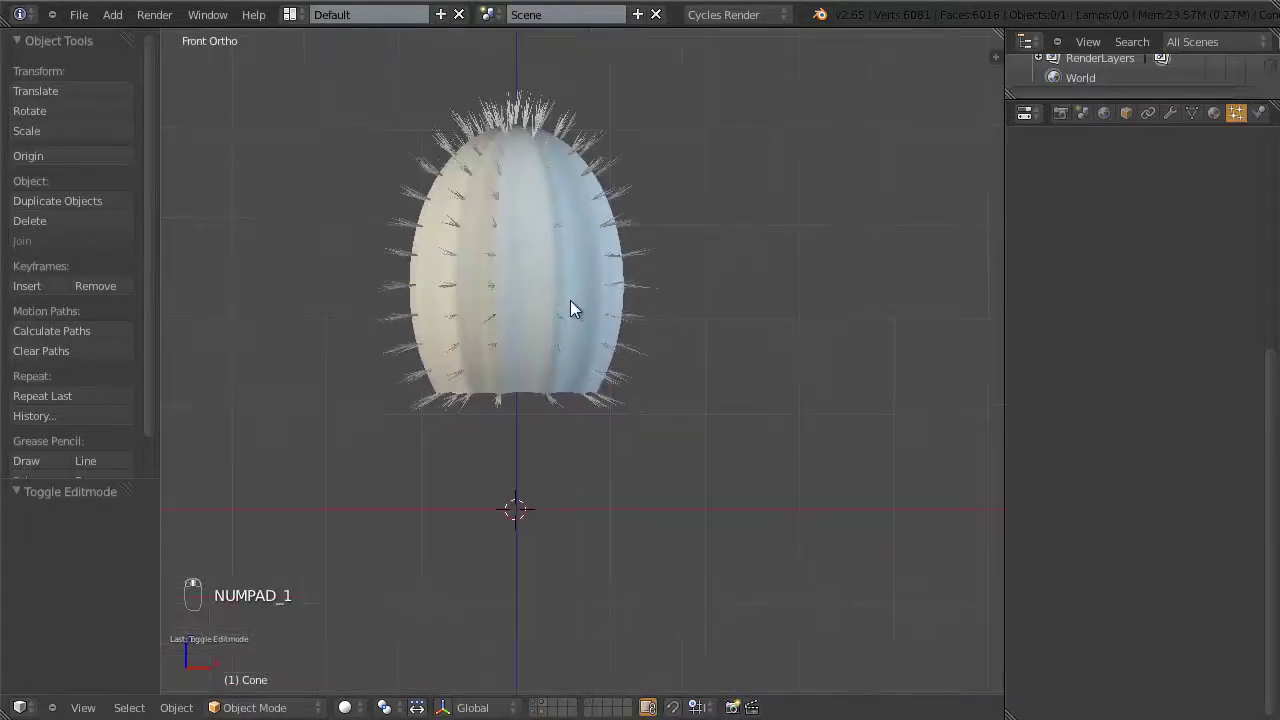
pyautogui.hotkey('shift', 'a')
pyautogui.moveTo(522, 407)
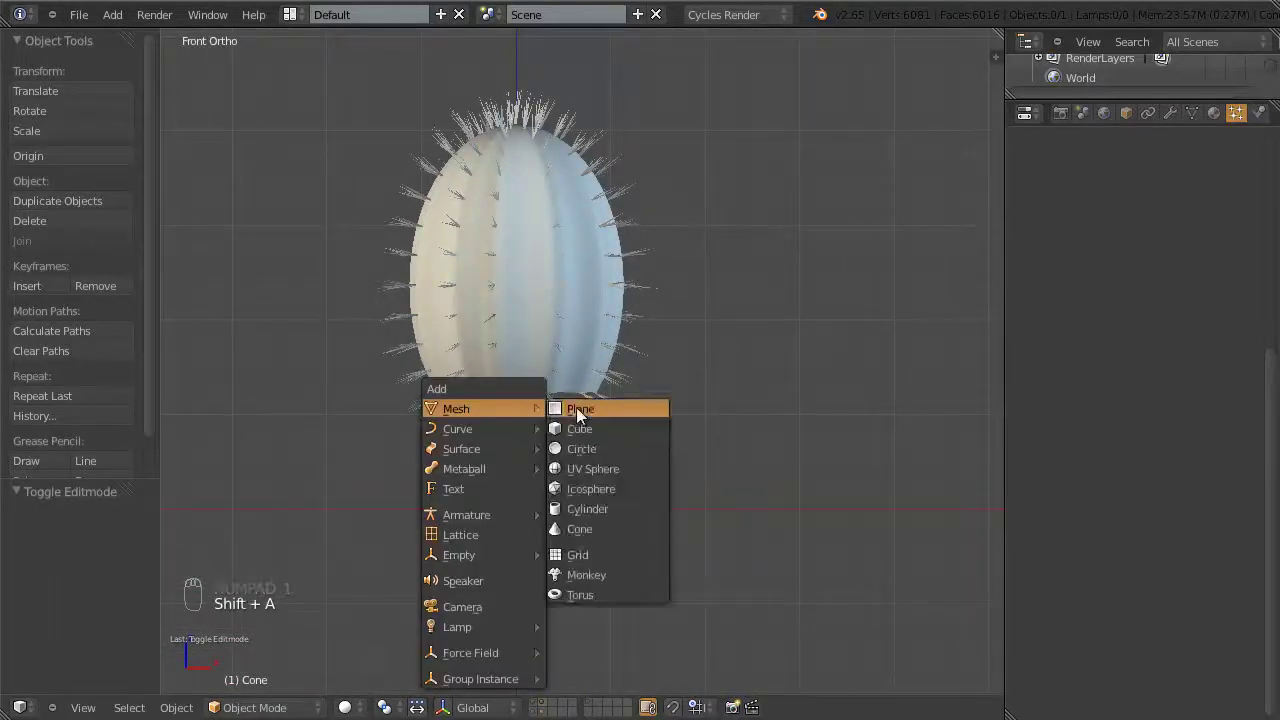
pyautogui.click(577, 447)
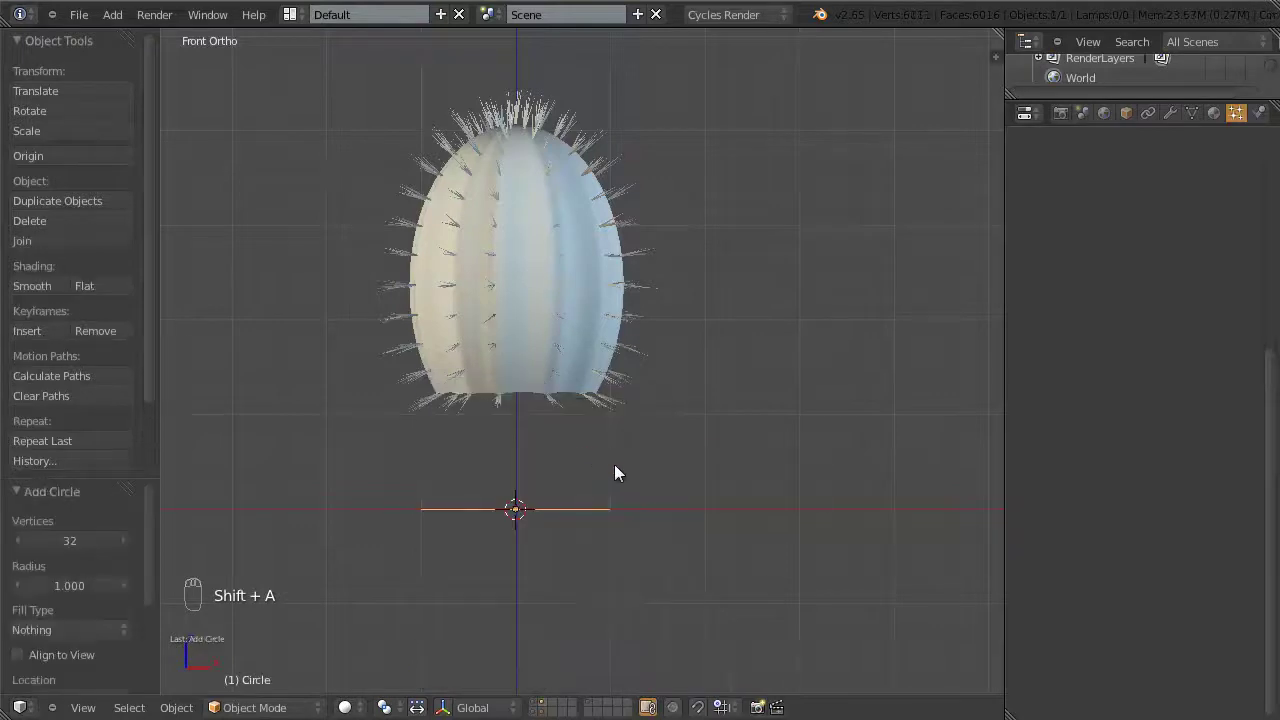
# Step: Extrude the circle upward about 1.111 and scale the top ring by about 1.191 to form a tapered pot wall
pyautogui.keyDown('shift'); pyautogui.moveTo(614, 464); pyautogui.dragTo(604, 345, button='middle'); pyautogui.keyUp('shift')
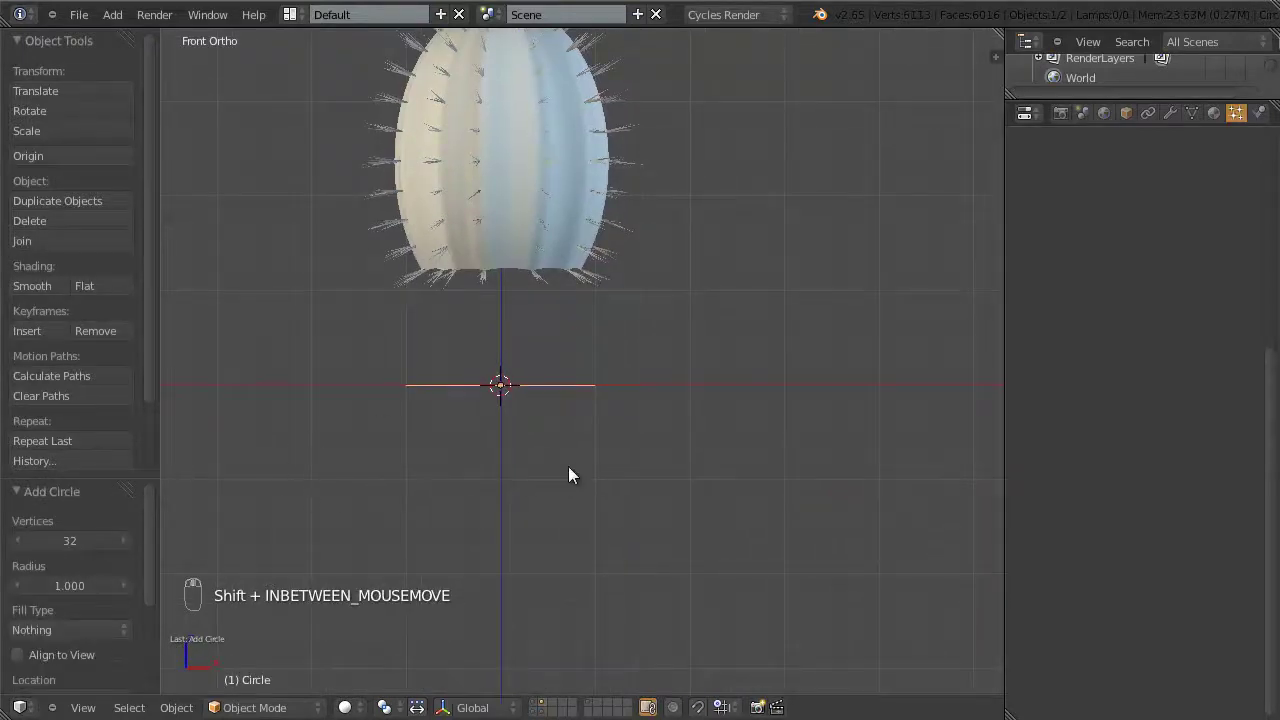
pyautogui.press('Tab')
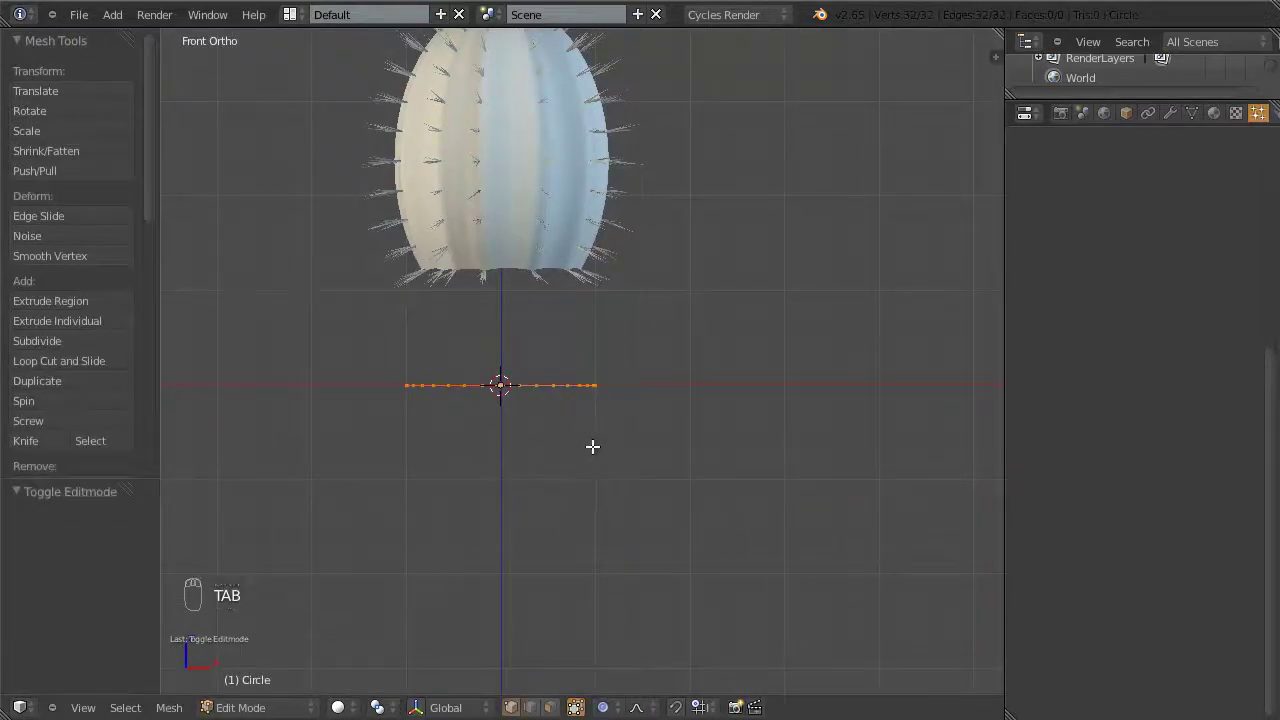
pyautogui.press('e')
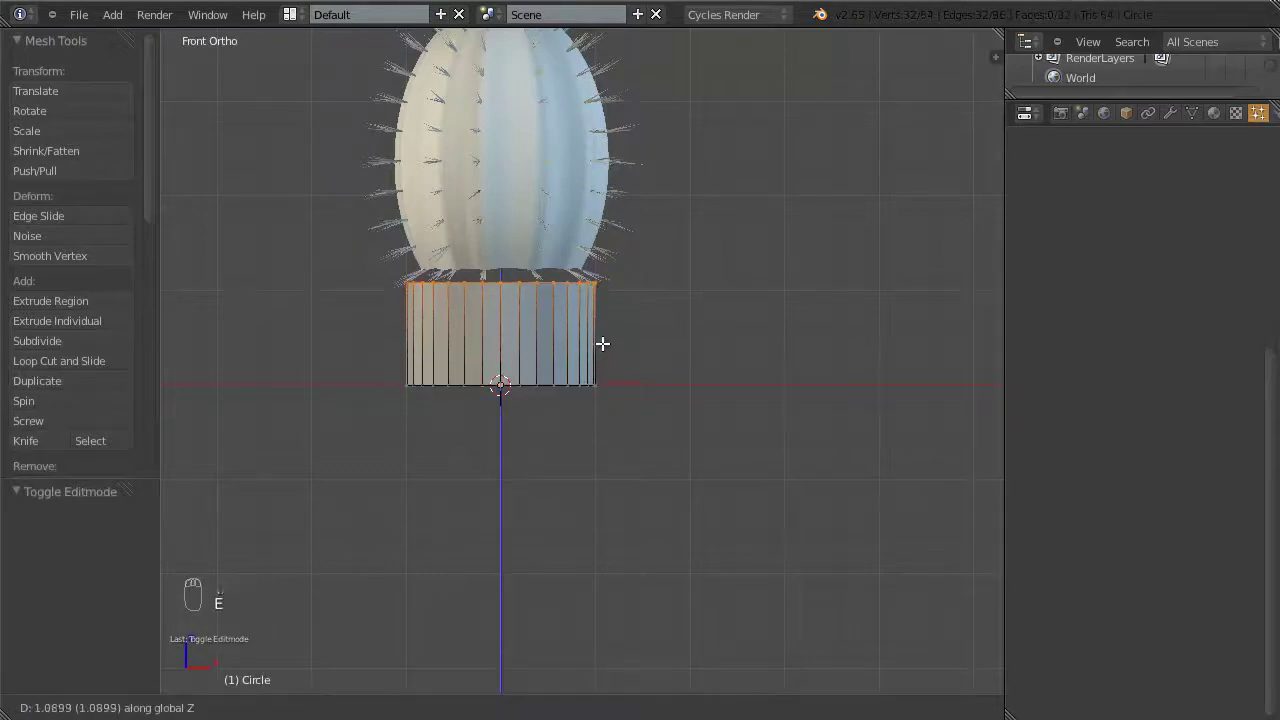
pyautogui.click(603, 343)
pyautogui.press('s')
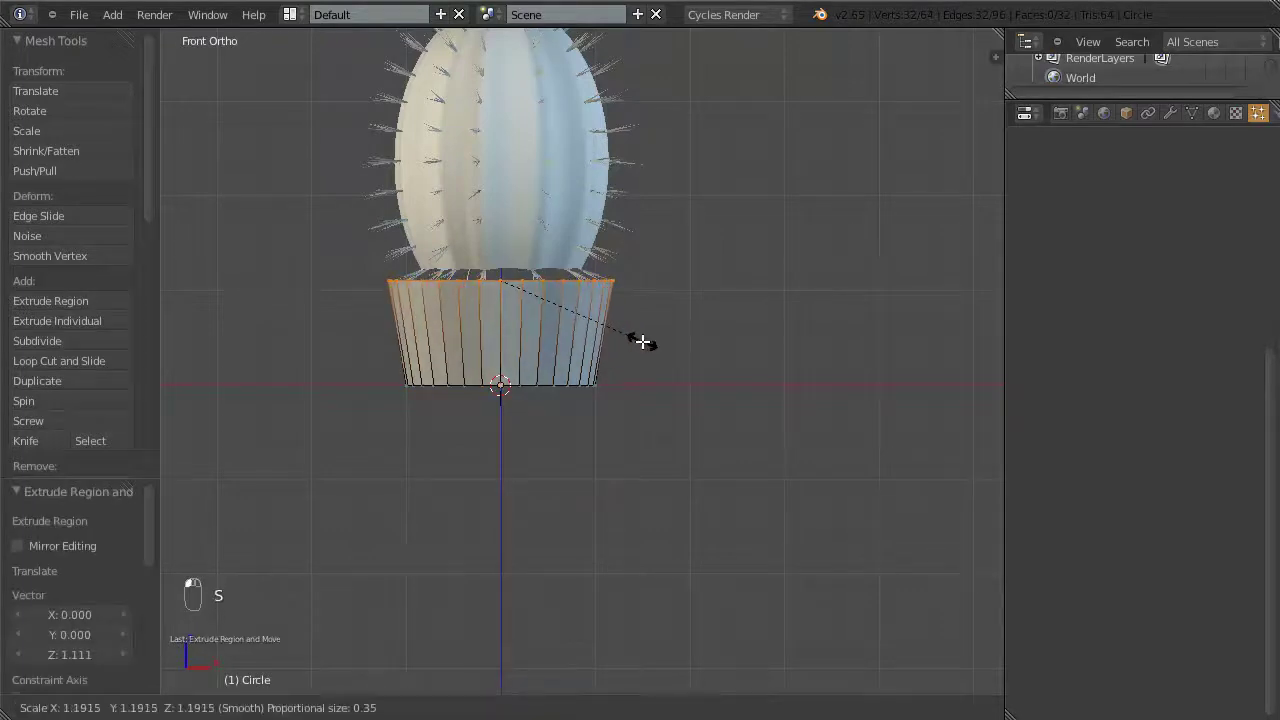
pyautogui.click(645, 341)
# Step: Extrude the pot's top ring outward by a scale of about 1.109, and extrude it upward about 0.593 as a rim
pyautogui.press('e')
pyautogui.press('s')
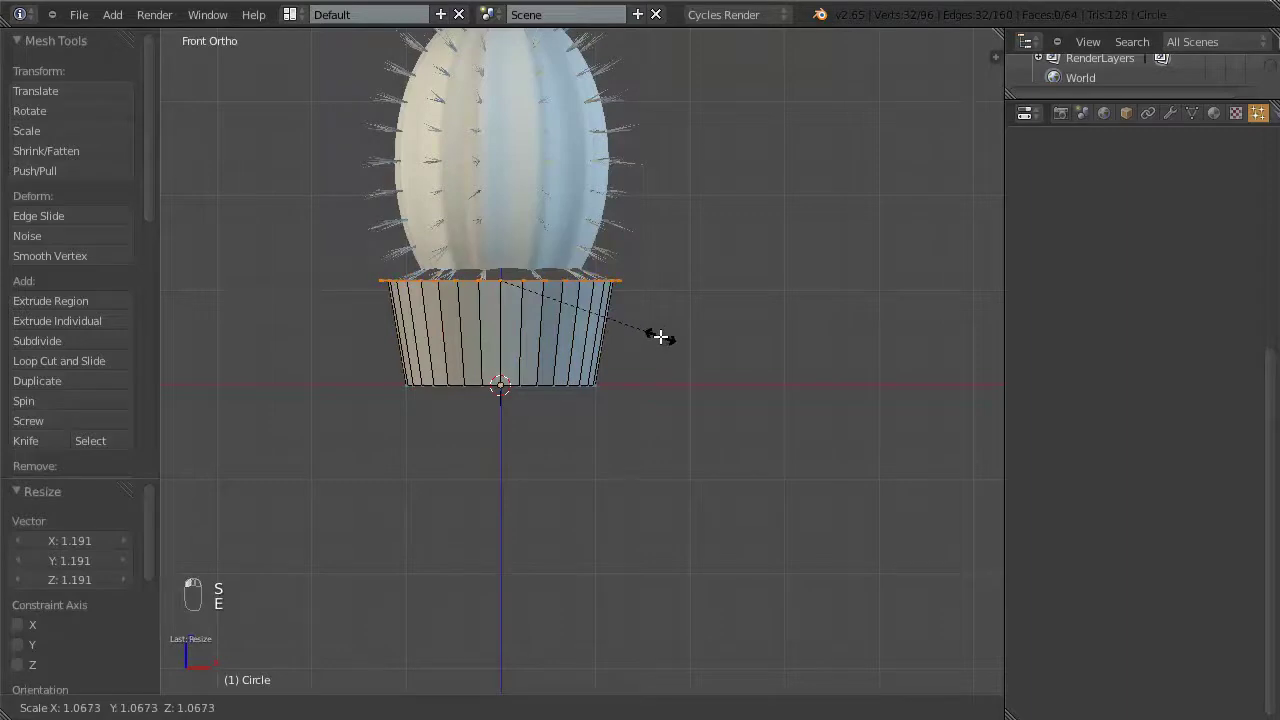
pyautogui.click(666, 337)
pyautogui.press('e')
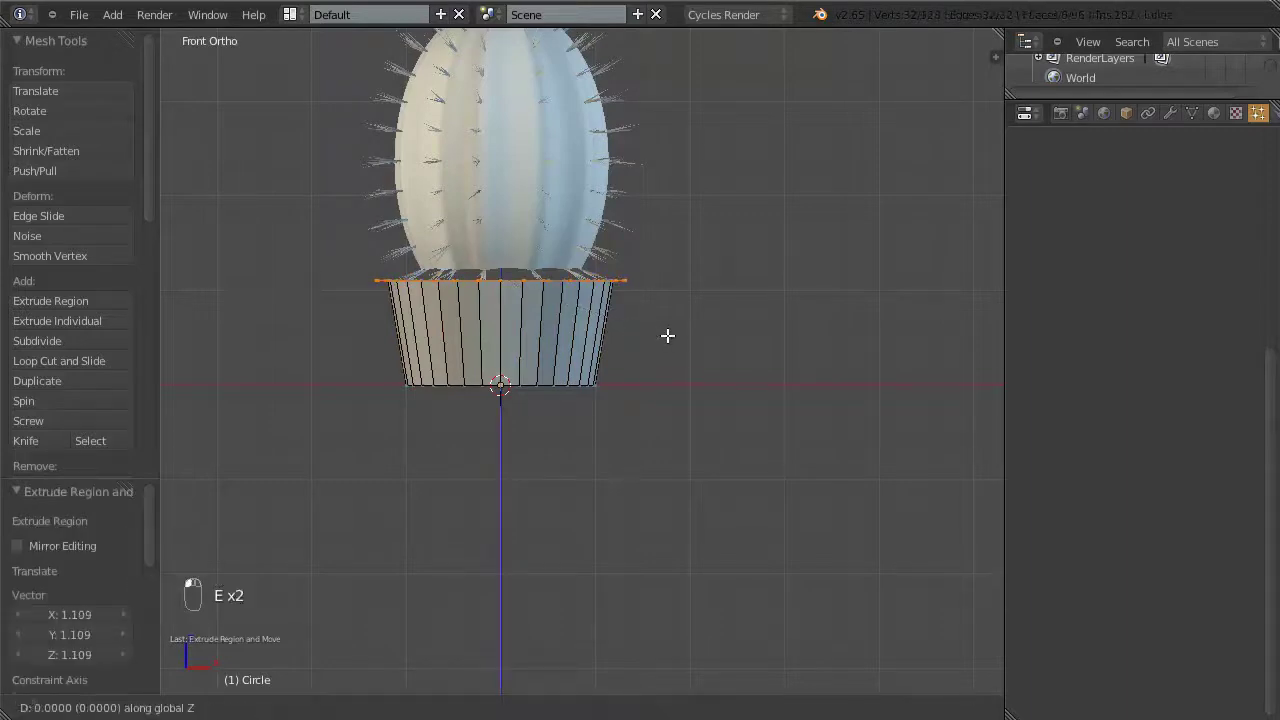
pyautogui.click(663, 281)
# Step: Extrude the rim's top edge inward by a scale of about 0.793, extrude it down about 0.5, and finish mesh editing
pyautogui.moveTo(663, 281); pyautogui.dragTo(714, 345, button='middle')
pyautogui.press('e')
pyautogui.press('s')
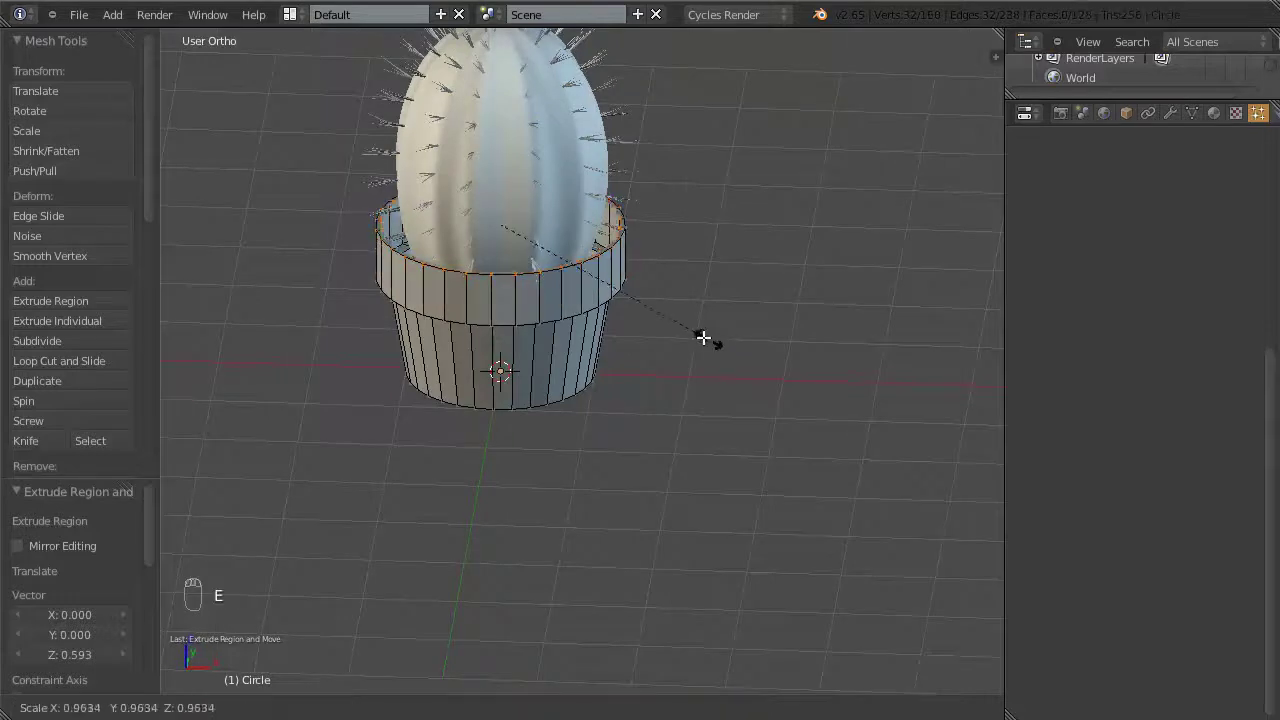
pyautogui.click(670, 321)
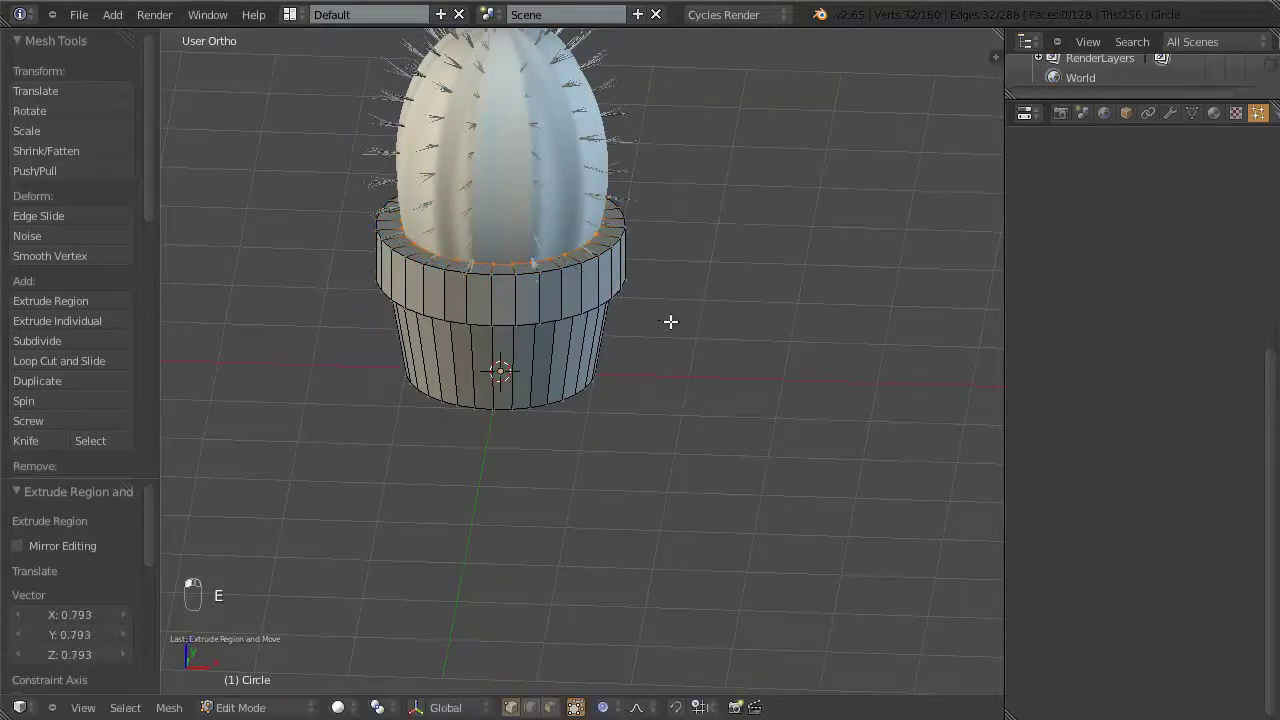
pyautogui.press('e')
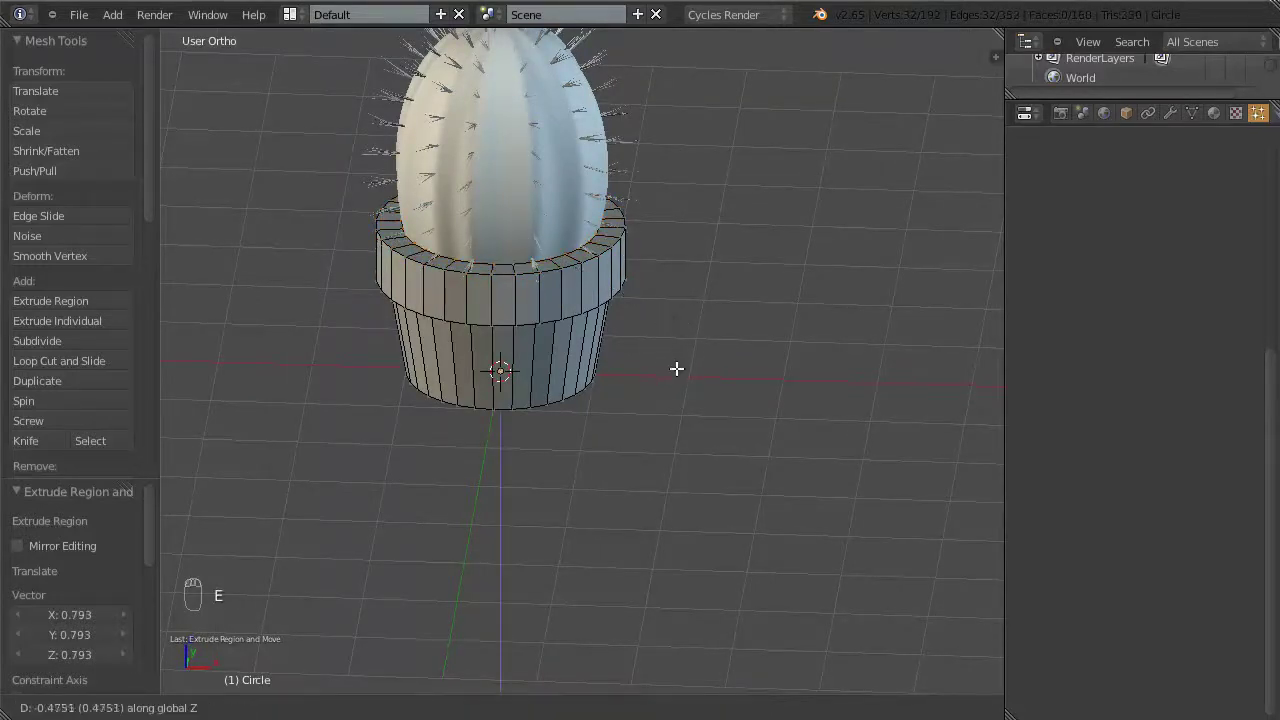
pyautogui.click(677, 373)
pyautogui.press('Tab')
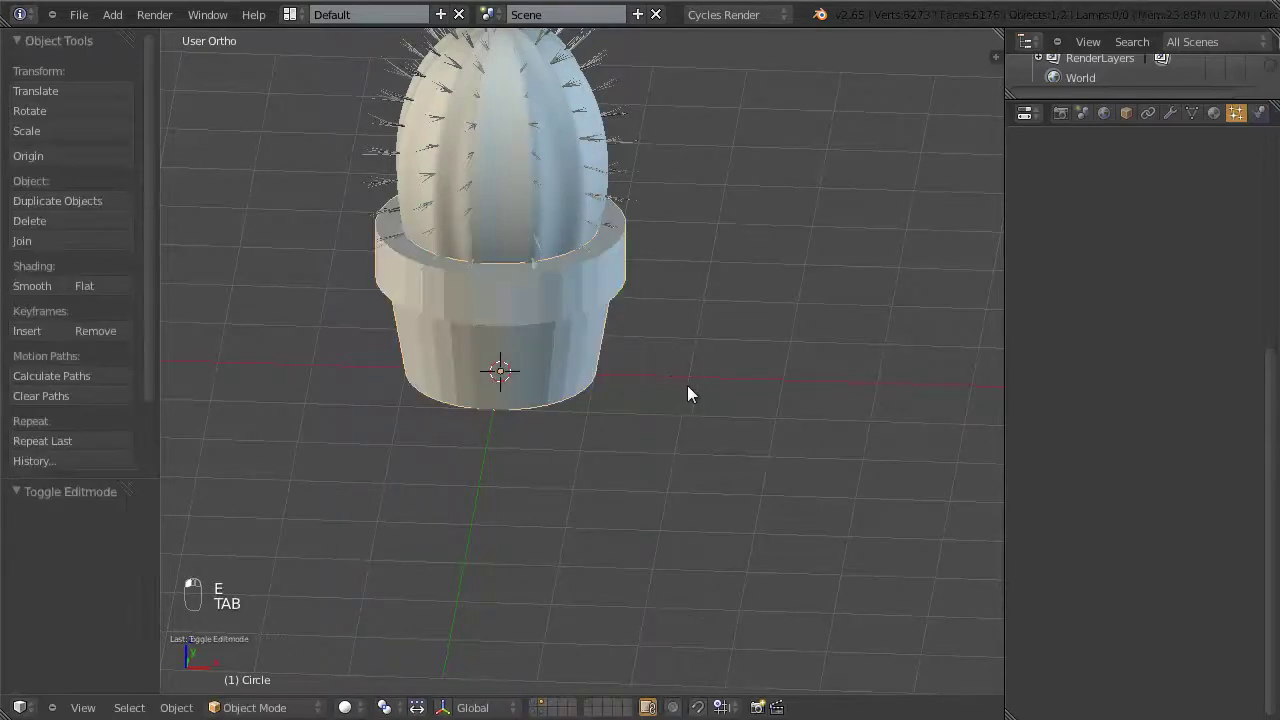
# Step: Scale the pot up by about 1.203 and lower it about 0.684 along Z beneath the cactus
pyautogui.press('s')
pyautogui.click(778, 408)
pyautogui.press('g')
pyautogui.press('z')
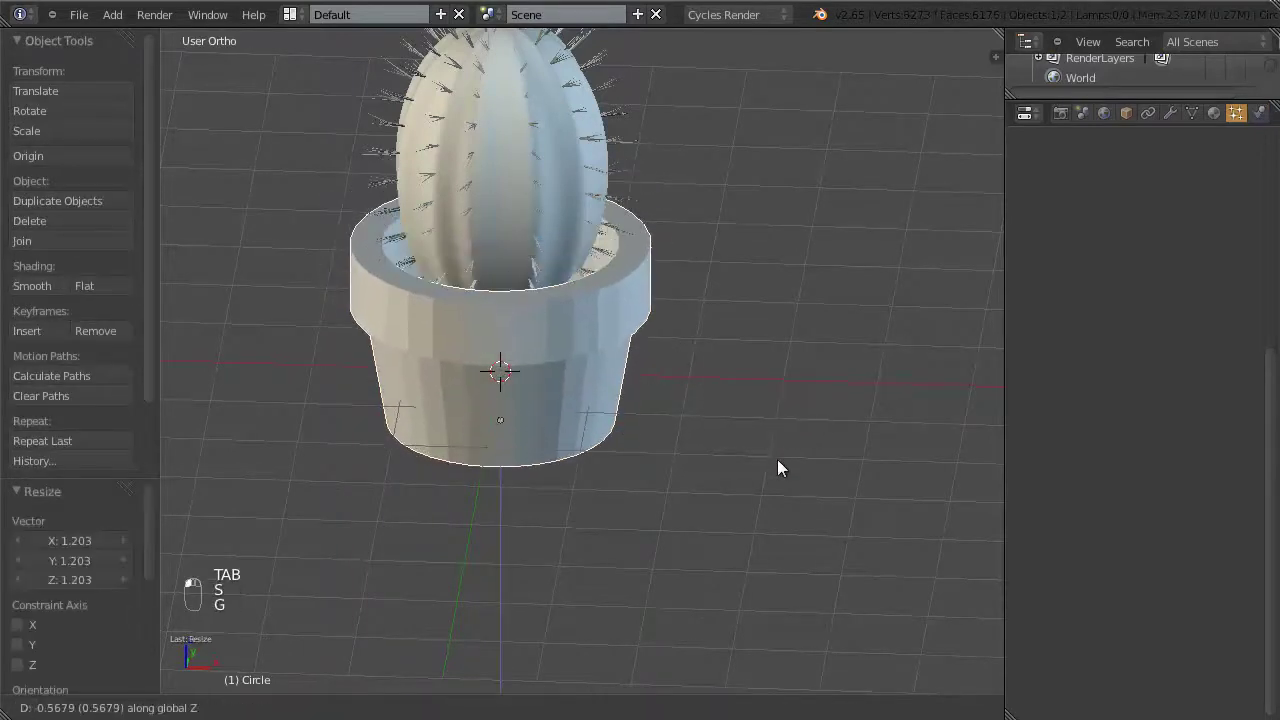
pyautogui.click(777, 459)
pyautogui.press('KP_1')
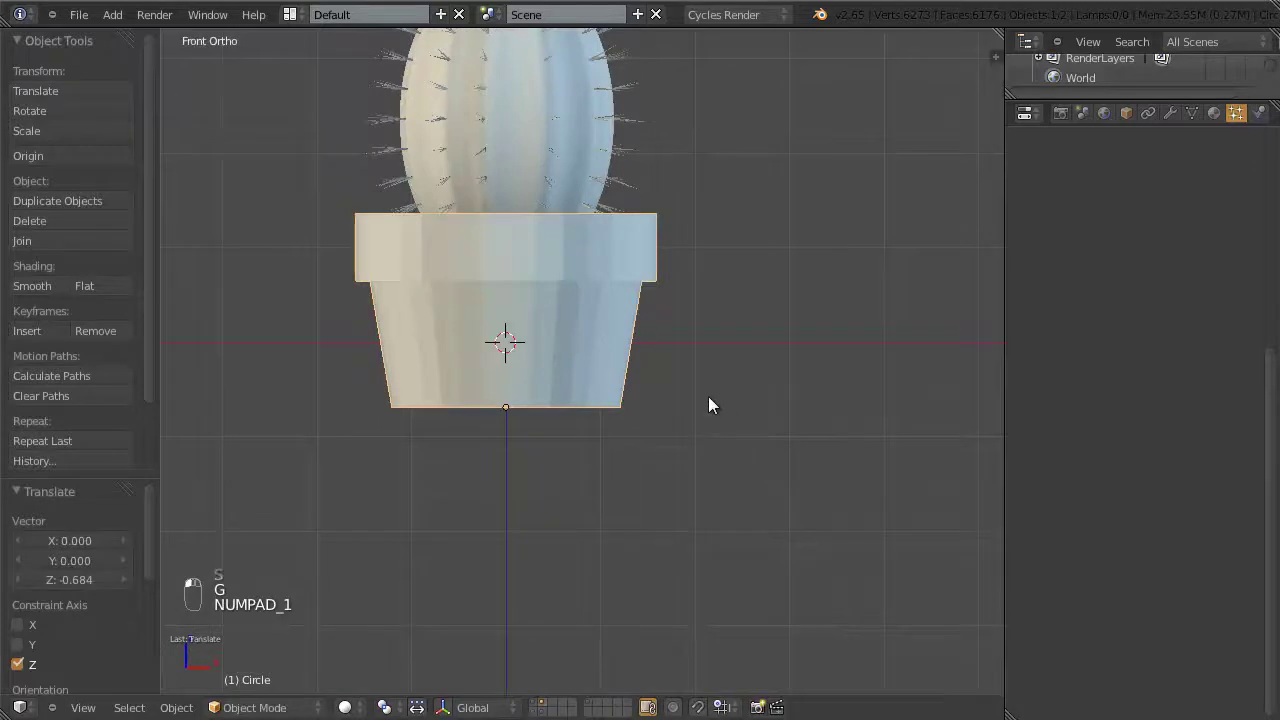
pyautogui.press('g')
pyautogui.click(708, 399)
# Step: Add a level 2 subdivision surface to the pot and check its shape
pyautogui.moveTo(480, 386); pyautogui.dragTo(508, 380, button='middle')
pyautogui.scroll(-3, 510, 402)
pyautogui.hotkey('ctrl', '2')
pyautogui.scroll(2, 504, 374)
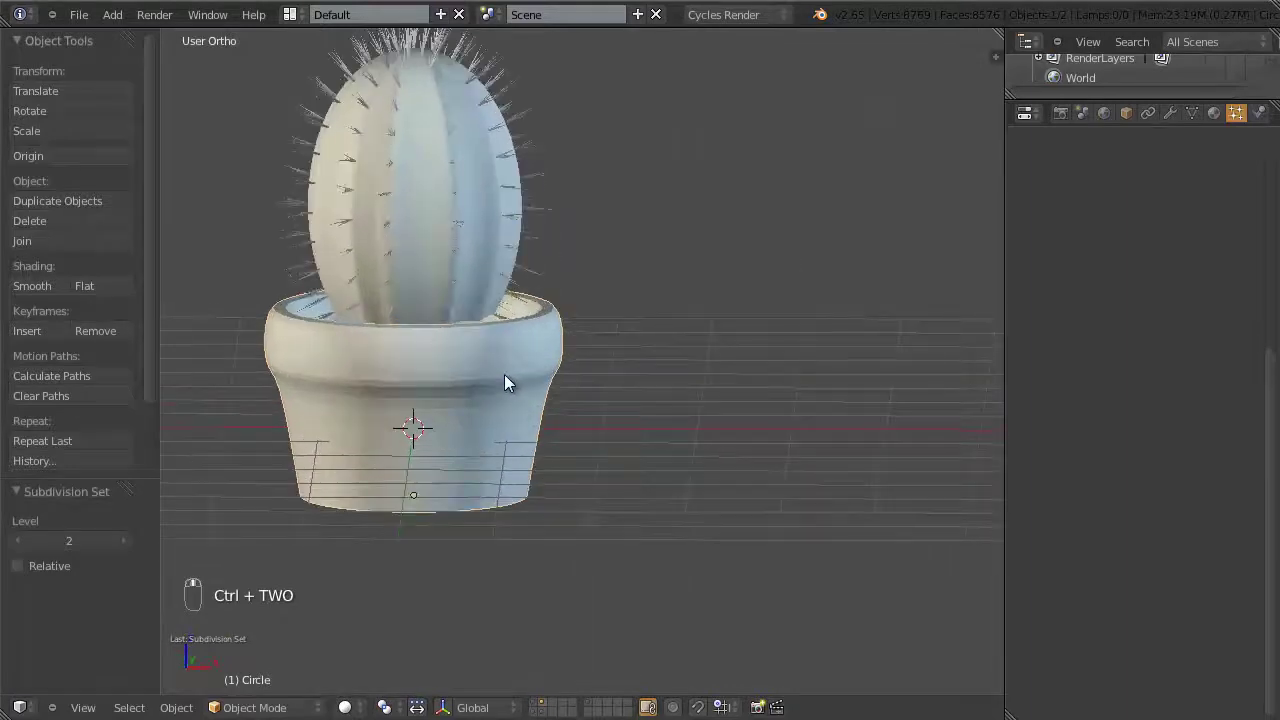
# Step: Add supporting edge loops near the upper and lower edges of the rim's outer wall and at the top of the pot's body
pyautogui.press('Tab')
pyautogui.hotkey('ctrl', 'r')
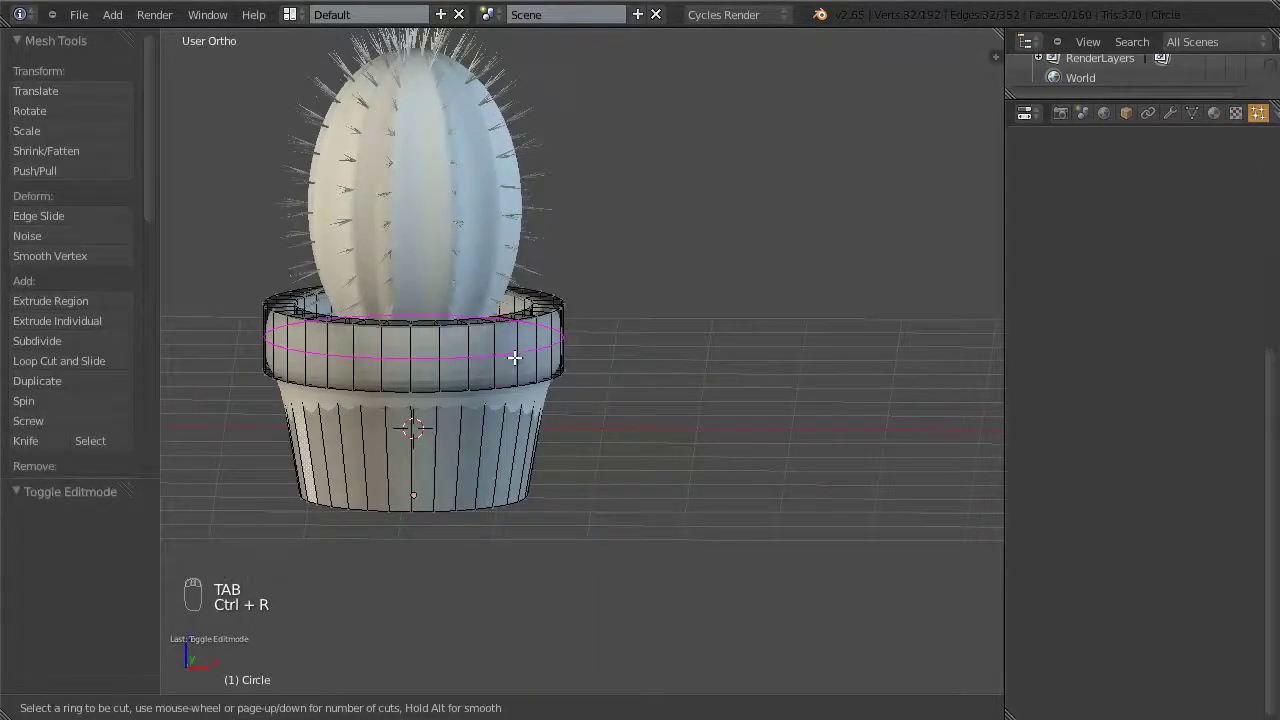
pyautogui.click(514, 357)
pyautogui.click(515, 330)
pyautogui.hotkey('ctrl', 'r')
pyautogui.click(520, 360)
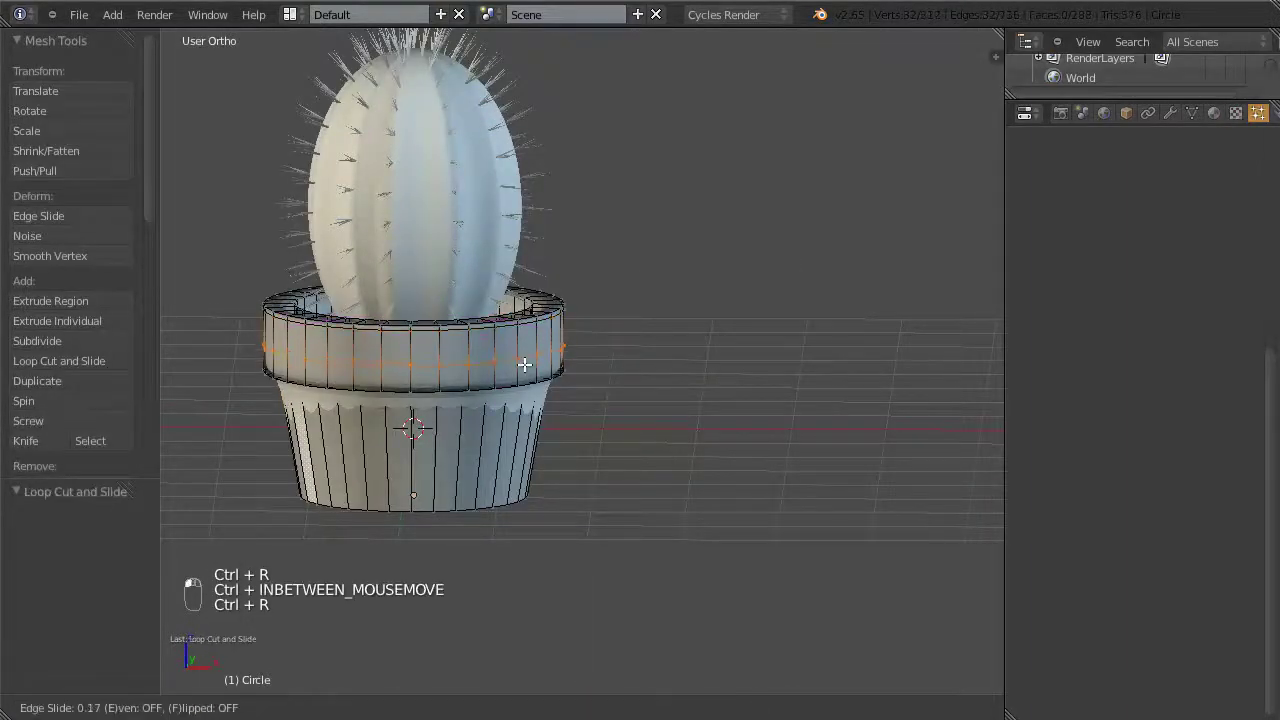
pyautogui.click(517, 463)
pyautogui.hotkey('ctrl', 'r')
pyautogui.click(517, 460)
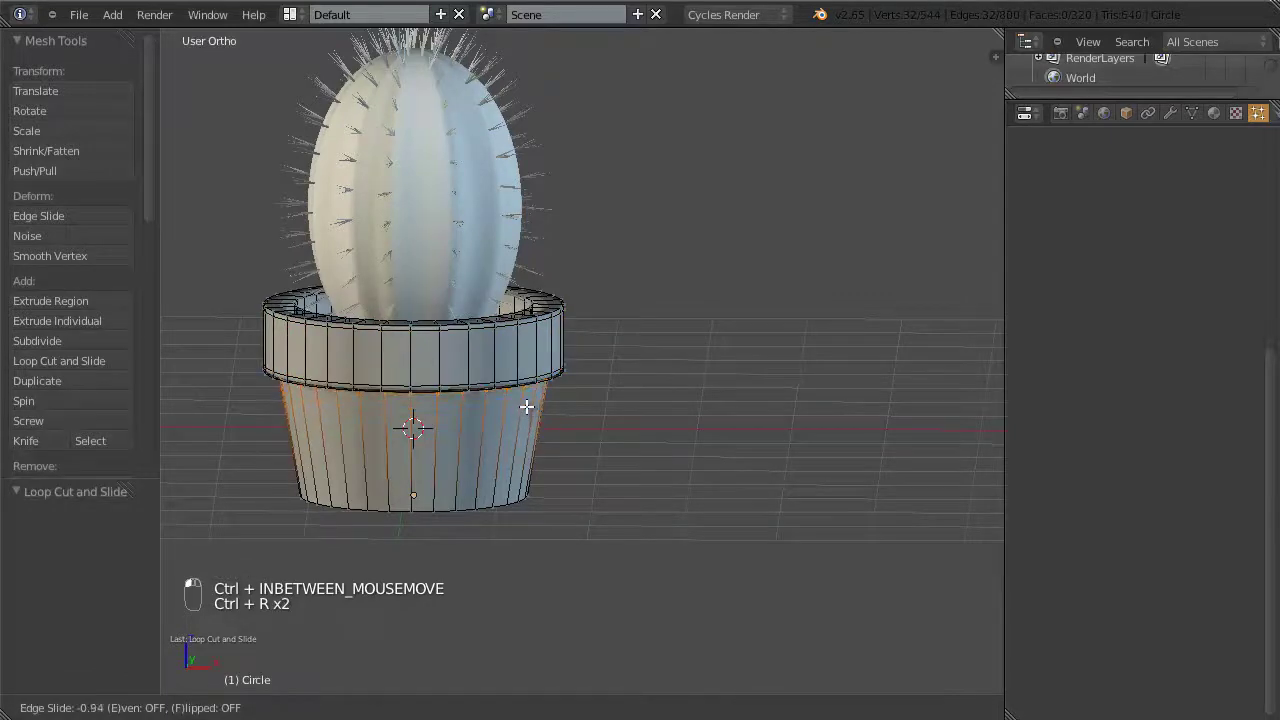
pyautogui.click(528, 406)
# Step: Add two edge loops on the rim's top face, one near its outer edge and one near its inner edge, and finish mesh editing
pyautogui.moveTo(528, 406); pyautogui.dragTo(523, 437, button='middle')
pyautogui.scroll(2, 522, 420)
pyautogui.hotkey('ctrl', 'r')
pyautogui.click(521, 374)
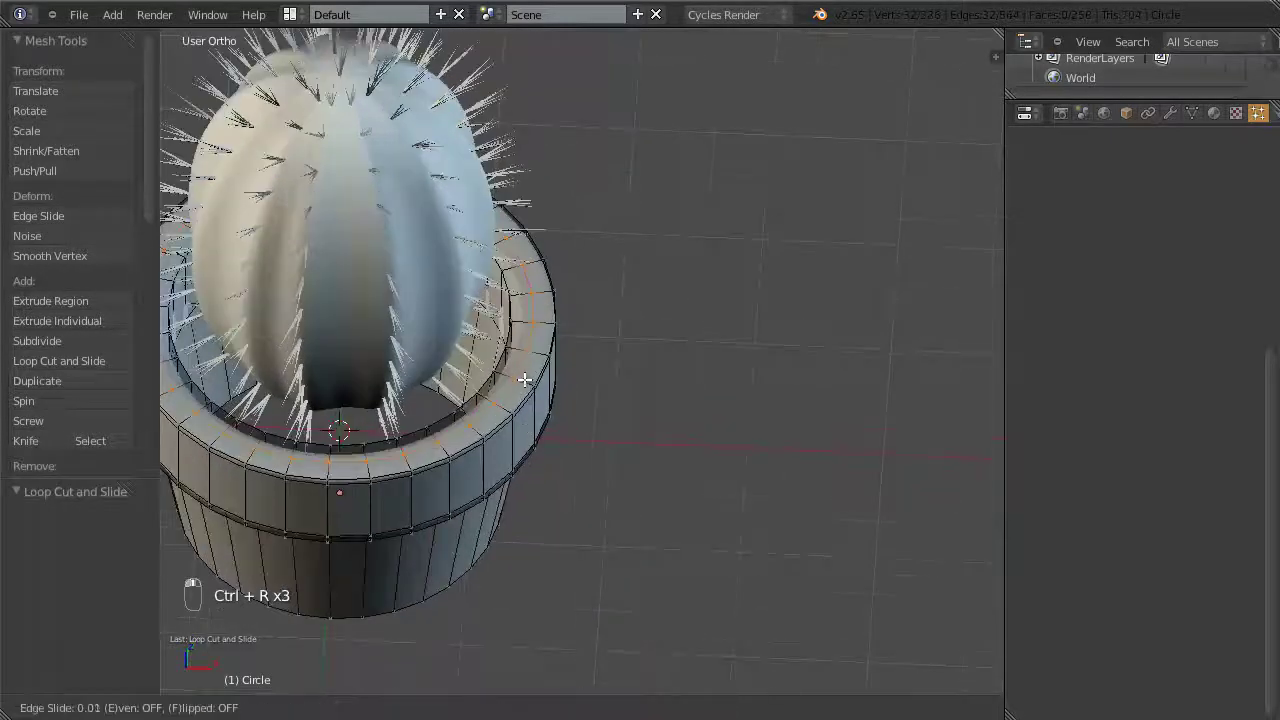
pyautogui.click(521, 376)
pyautogui.hotkey('ctrl', 'r')
pyautogui.click(521, 376)
pyautogui.click(514, 371)
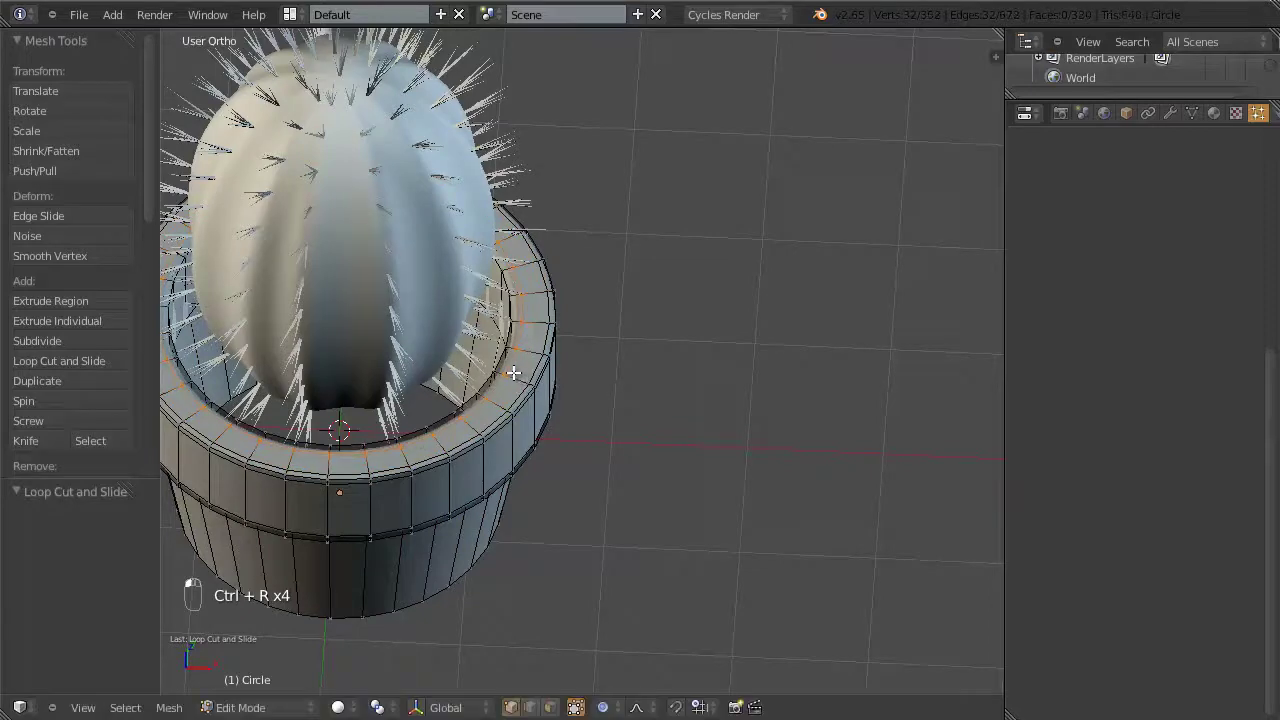
pyautogui.scroll(-3, 495, 425)
pyautogui.press('Tab')
# Step: Apply smooth shading to the pot and check the rim and its open inside
pyautogui.moveTo(496, 427); pyautogui.dragTo(552, 311, button='middle')
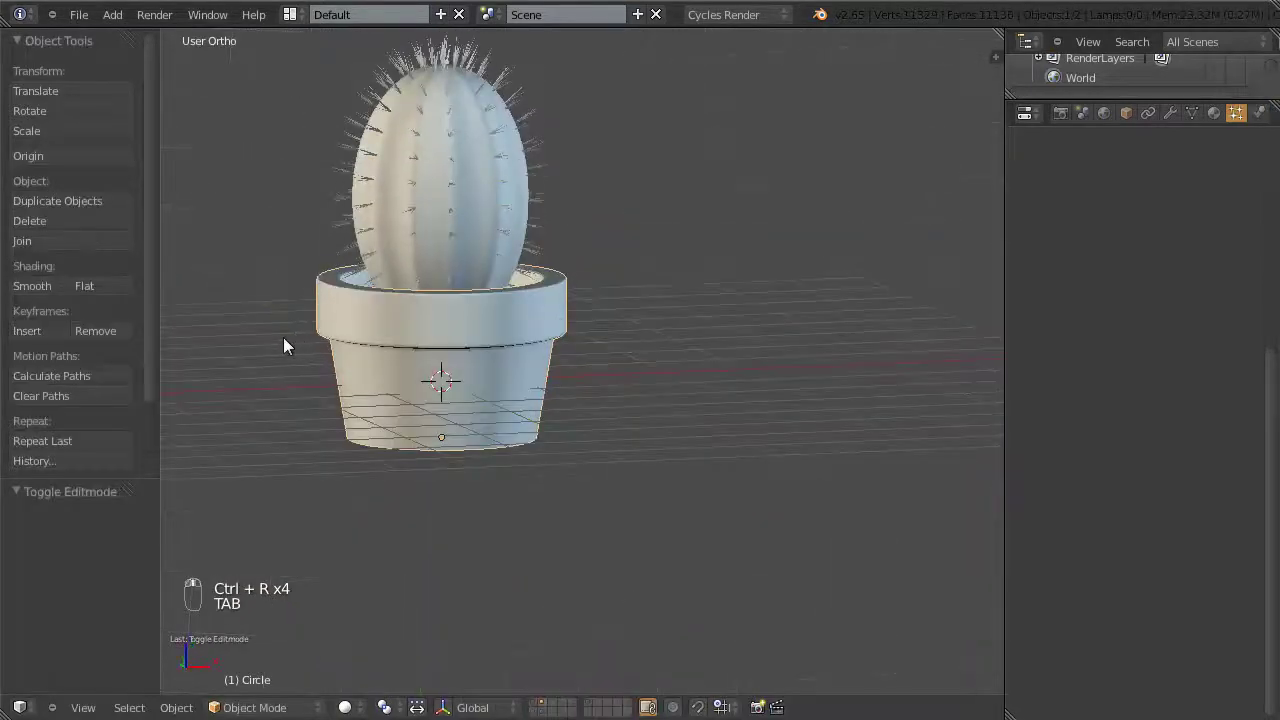
pyautogui.click(47, 285)
pyautogui.moveTo(445, 377); pyautogui.dragTo(458, 379, button='middle')
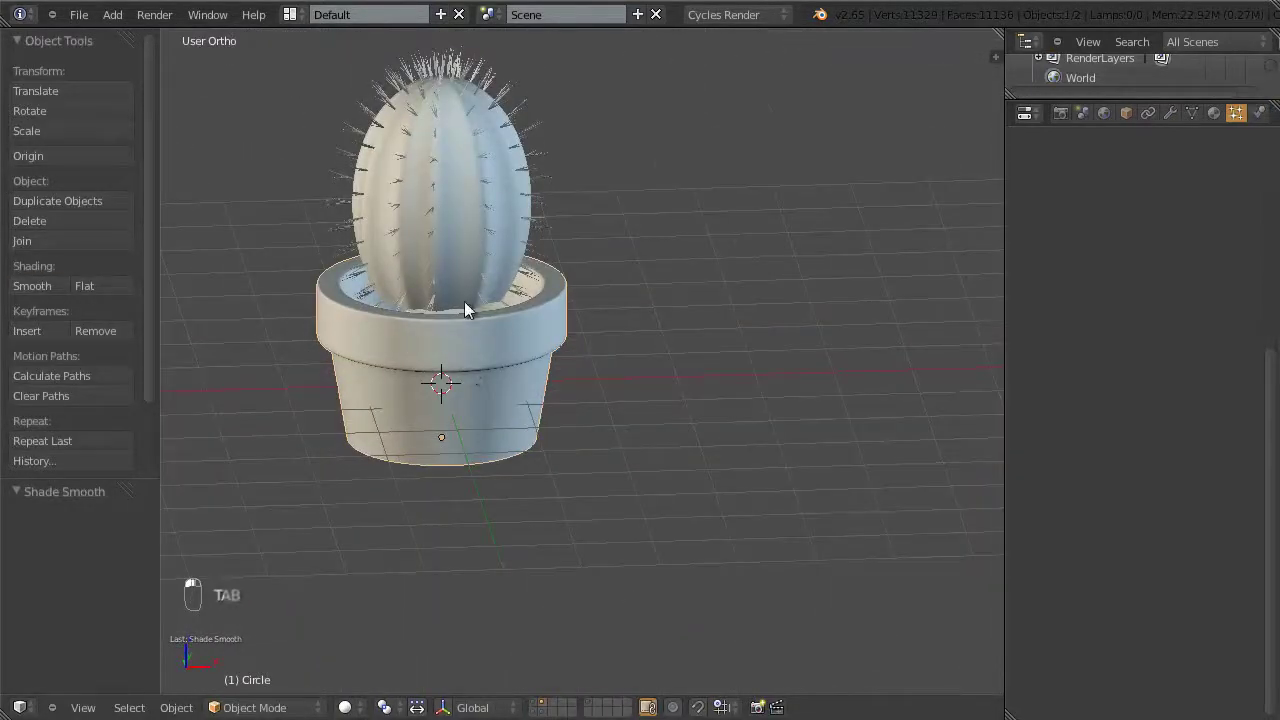
pyautogui.press('Tab')
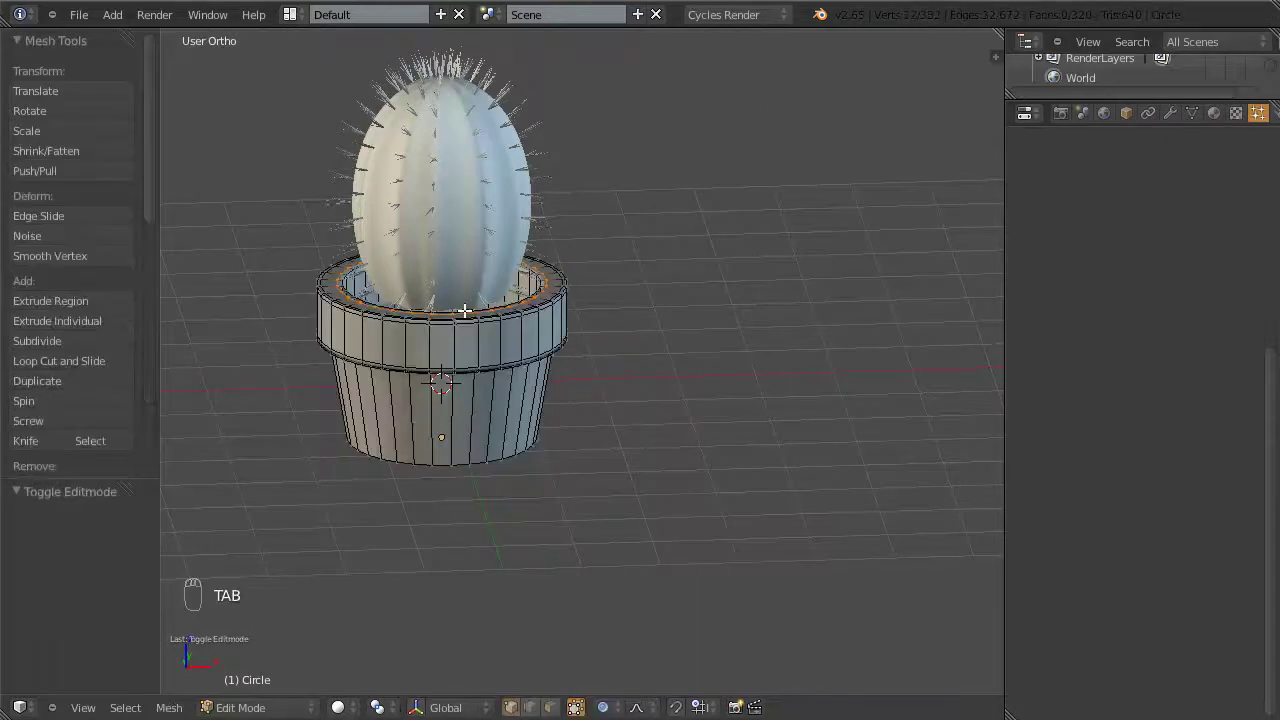
pyautogui.moveTo(464, 311); pyautogui.dragTo(451, 363, button='middle')
pyautogui.press('Tab')
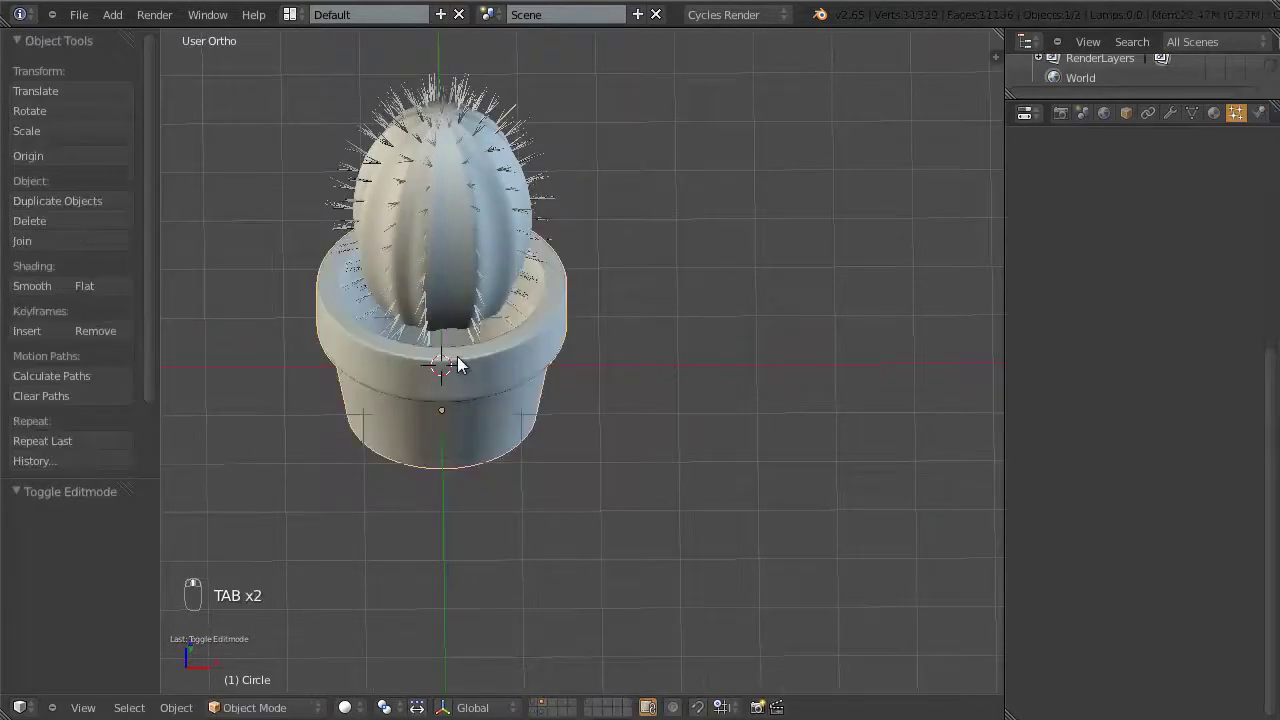
# Step: Add a 32-vertex mesh circle for the soil and scale it up by about 1.262 in top view
pyautogui.hotkey('shift', 'a')
pyautogui.moveTo(449, 342)
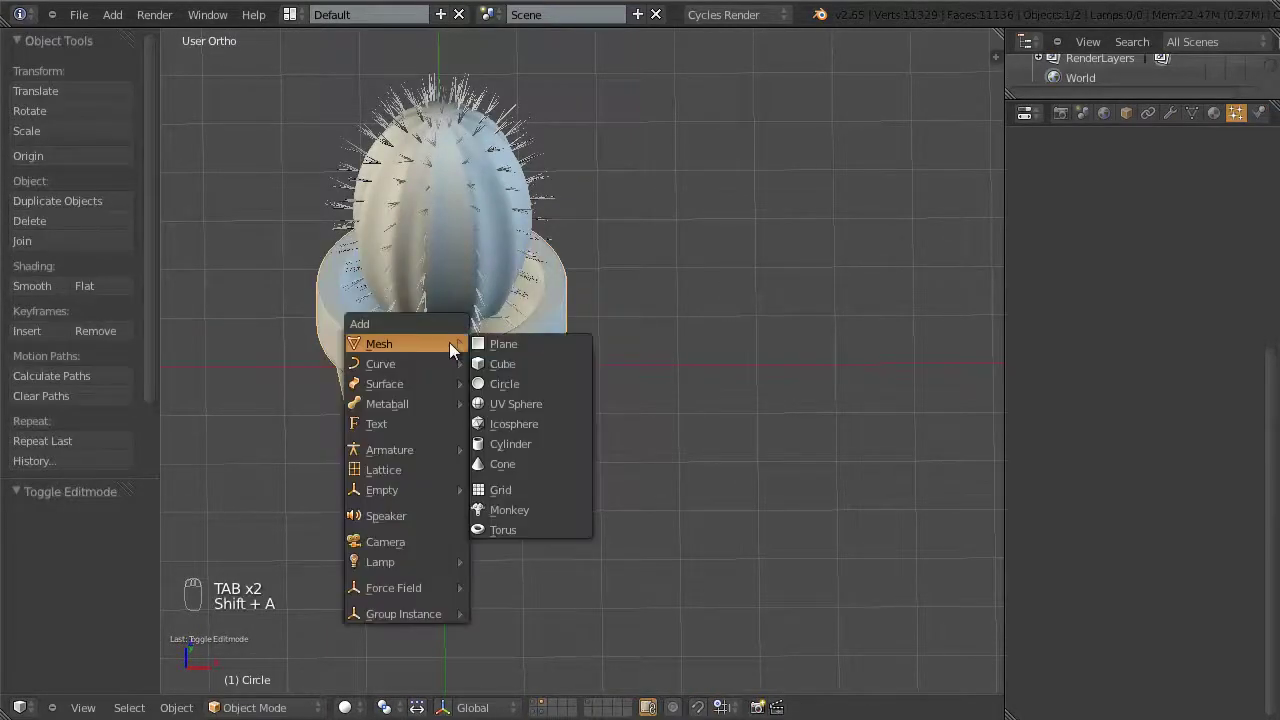
pyautogui.click(509, 386)
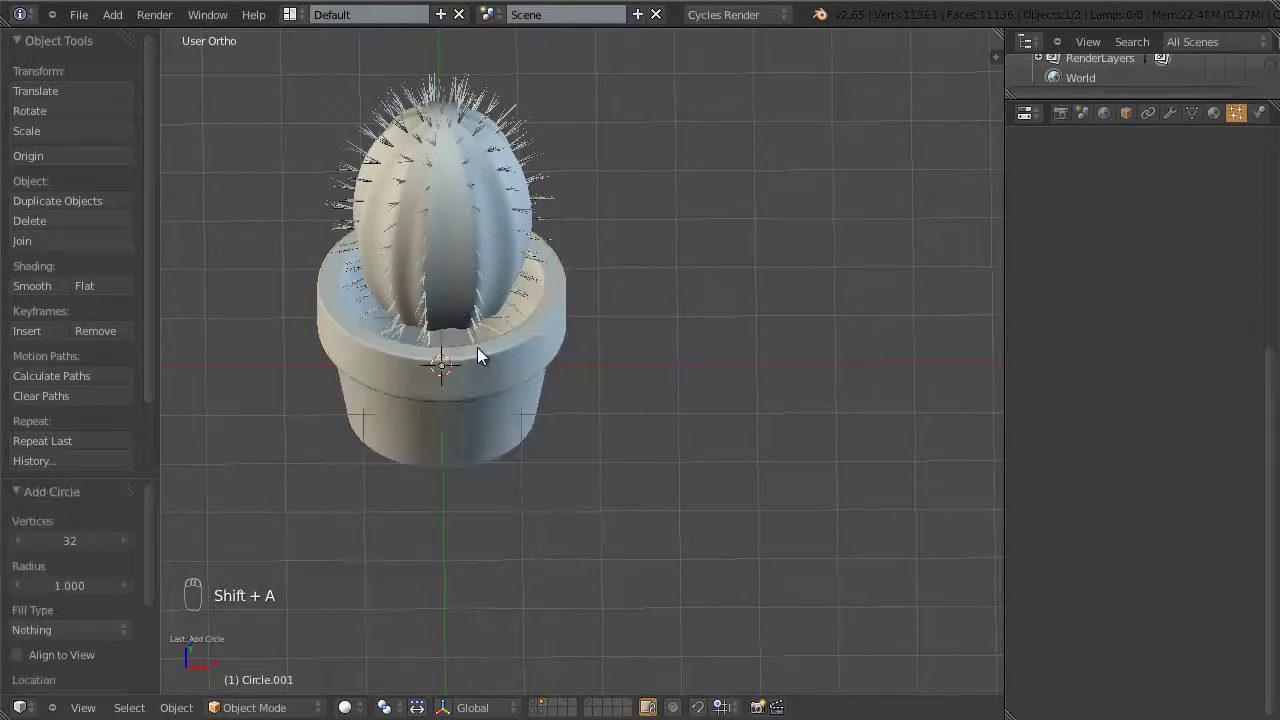
pyautogui.press('KP_7')
pyautogui.press('z')
pyautogui.press('s')
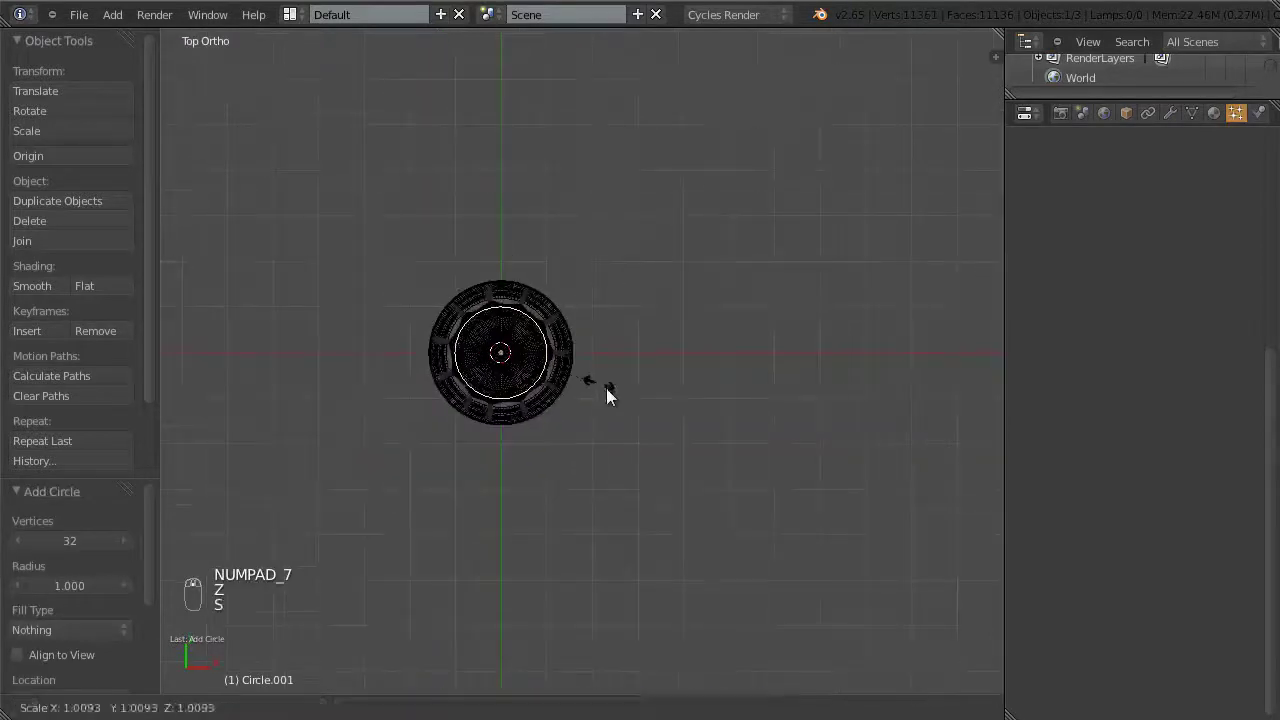
pyautogui.click(621, 395)
# Step: Raise the soil circle about 1.12 along Z into the pot's rim and enlarge it slightly to reach the rim wall
pyautogui.press('KP_1')
pyautogui.press('z')
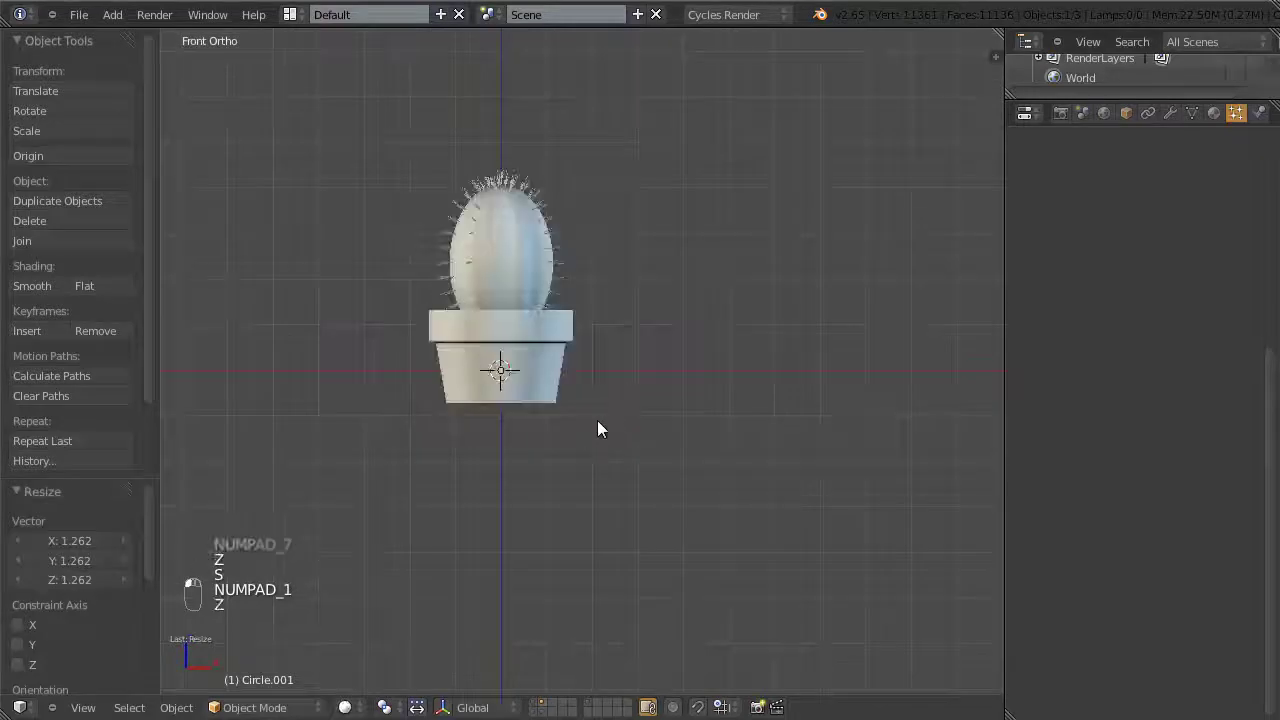
pyautogui.press('z')
pyautogui.press('g')
pyautogui.press('z')
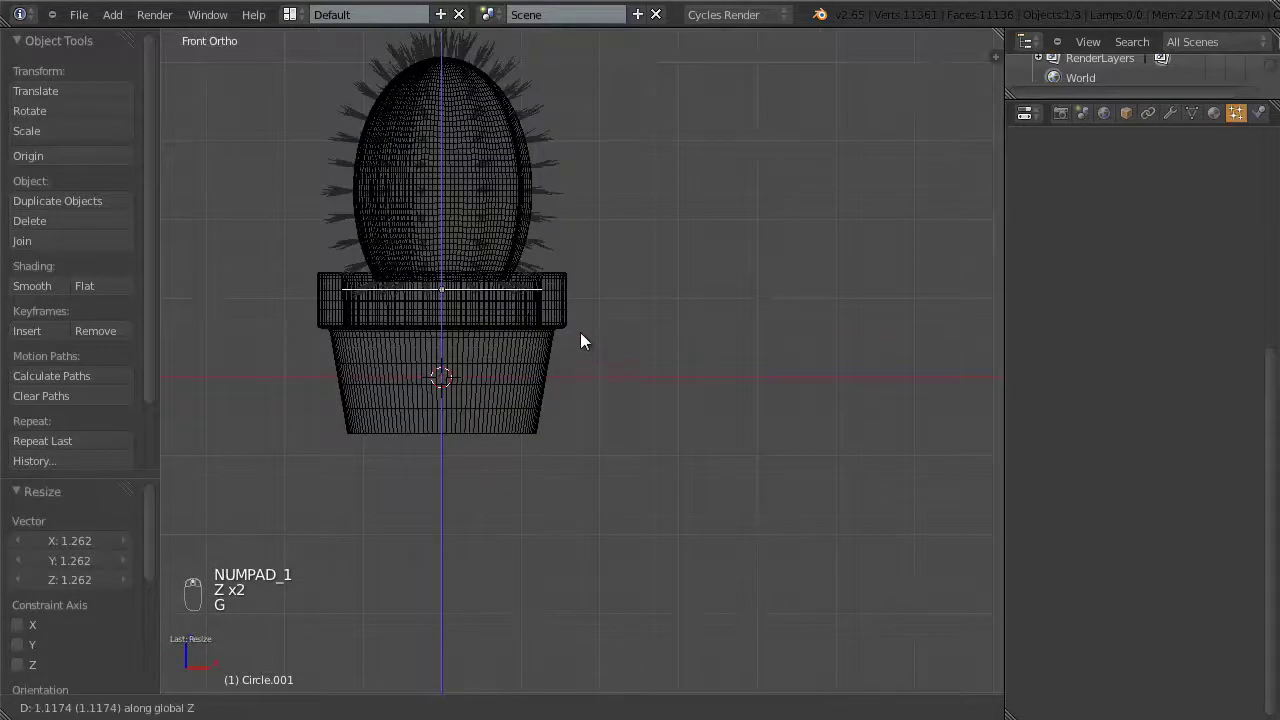
pyautogui.click(580, 335)
pyautogui.press('s')
pyautogui.click(587, 335)
# Step: Extrude the soil circle's ring and scale it inward to about 0.163 with proportional editing off
pyautogui.moveTo(586, 334); pyautogui.dragTo(577, 417, button='middle')
pyautogui.press('Tab')
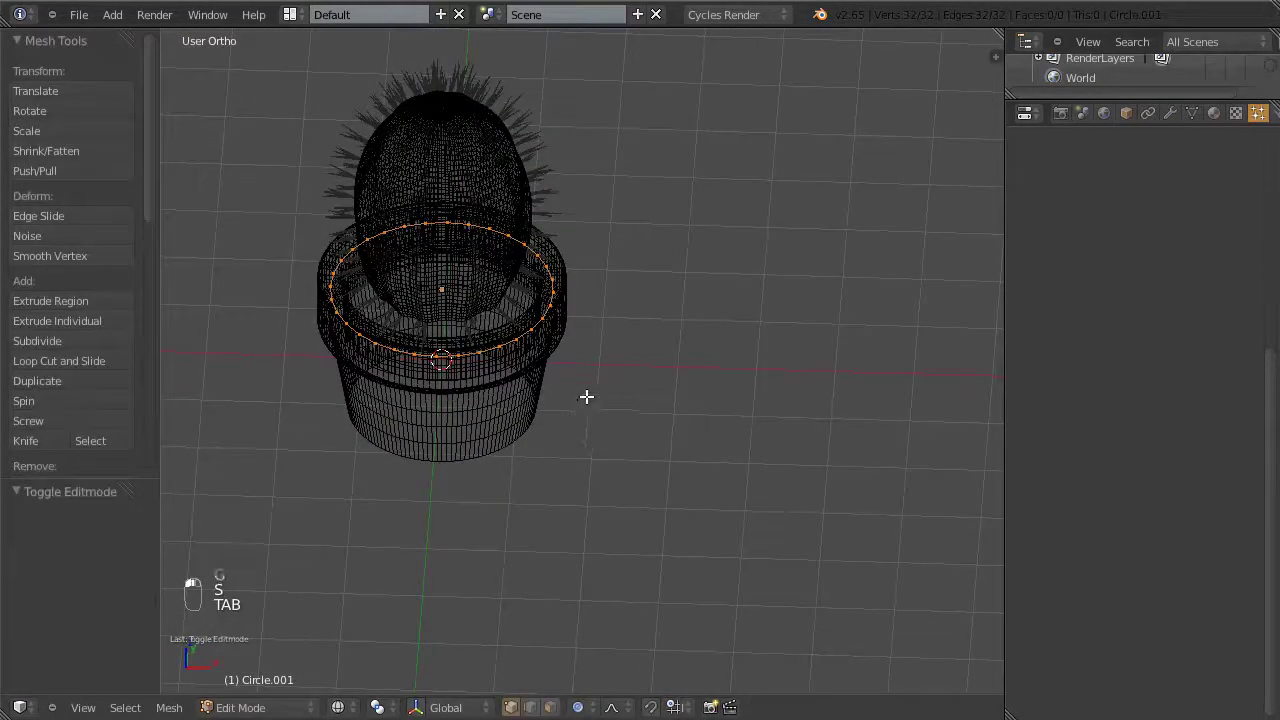
pyautogui.press('e')
pyautogui.click(673, 426)
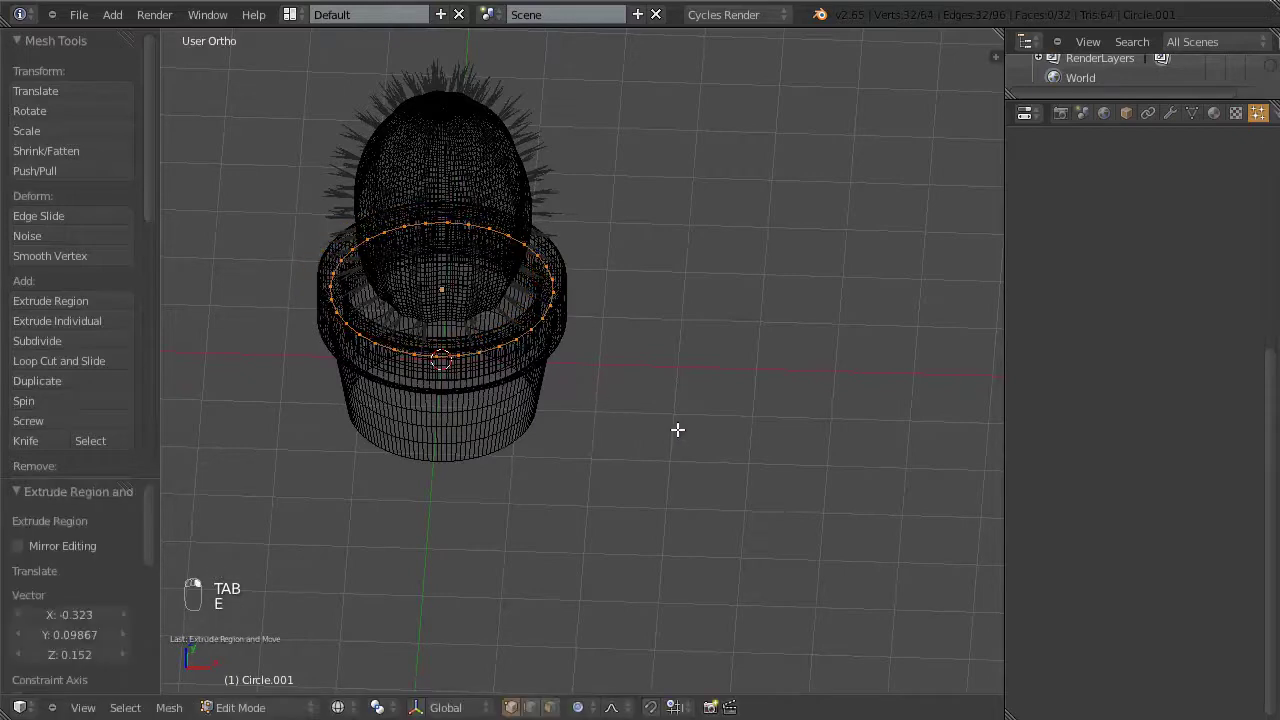
pyautogui.press('s')
pyautogui.rightClick(529, 354)
pyautogui.press('o')
pyautogui.press('s')
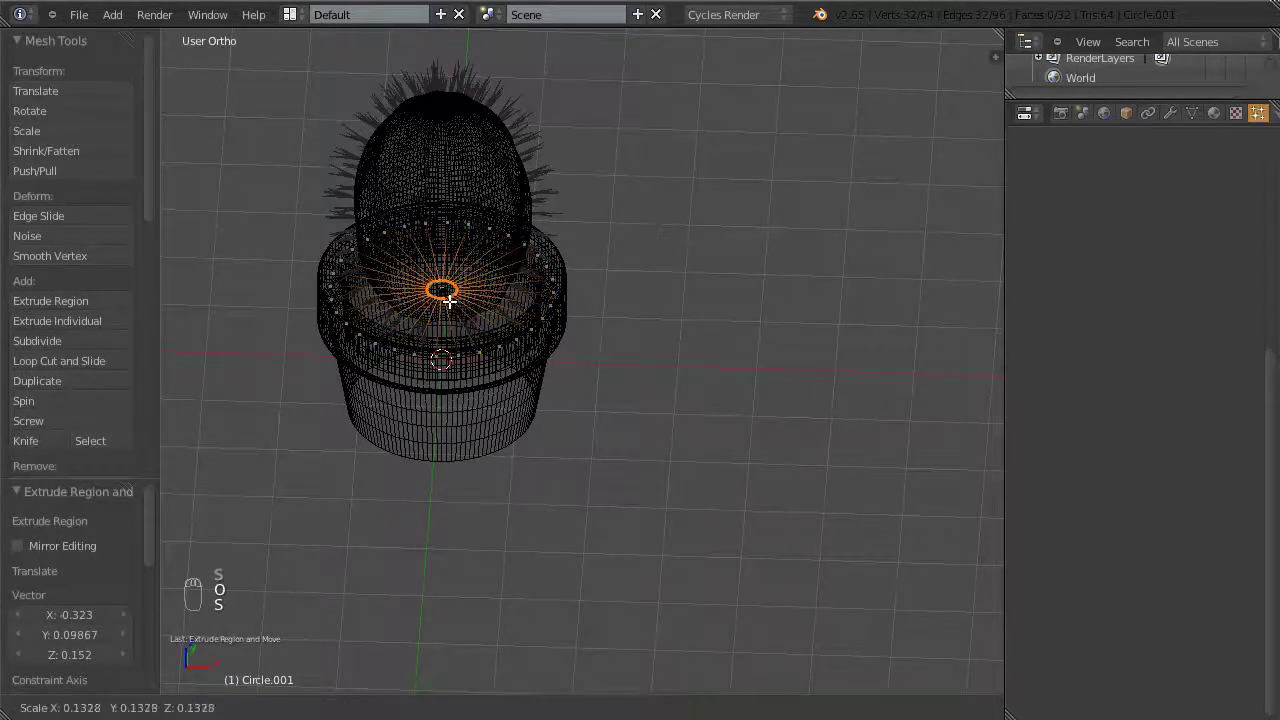
pyautogui.click(463, 312)
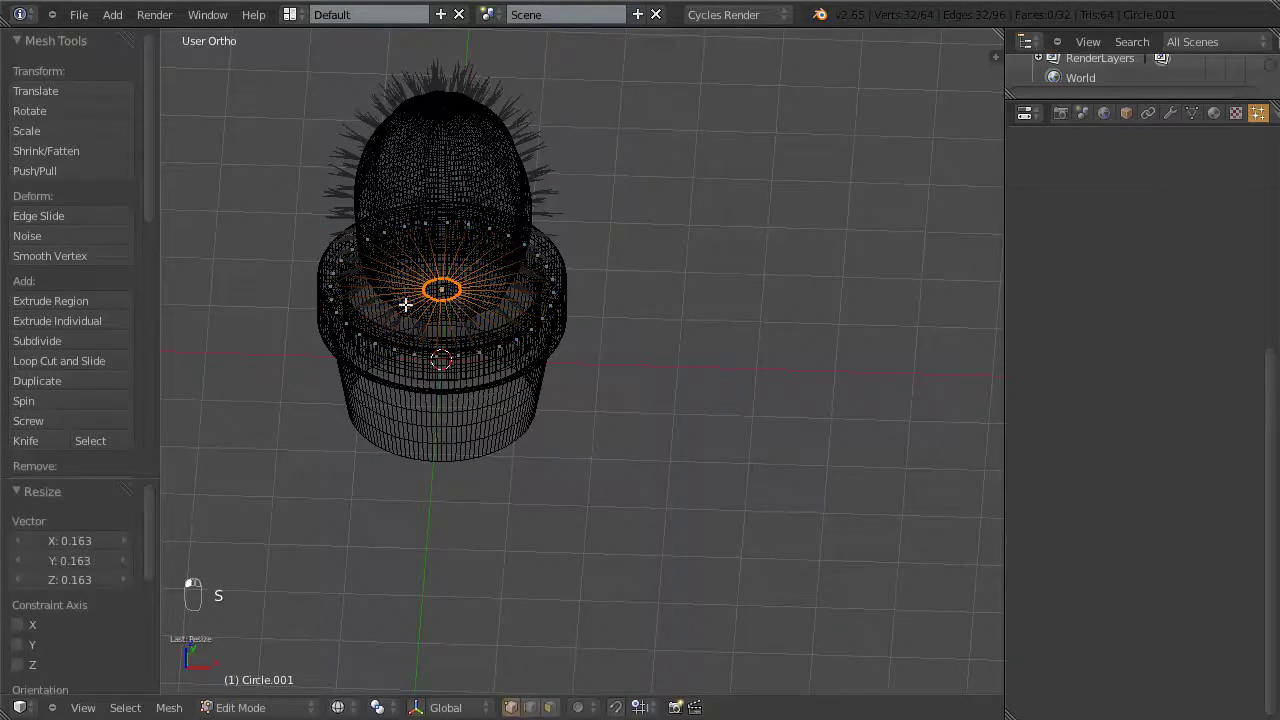
# Step: Divide the soil disc with 11 evenly spaced loop cuts, finish mesh editing, and return to solid display
pyautogui.moveTo(473, 321); pyautogui.dragTo(440, 325, button='middle')
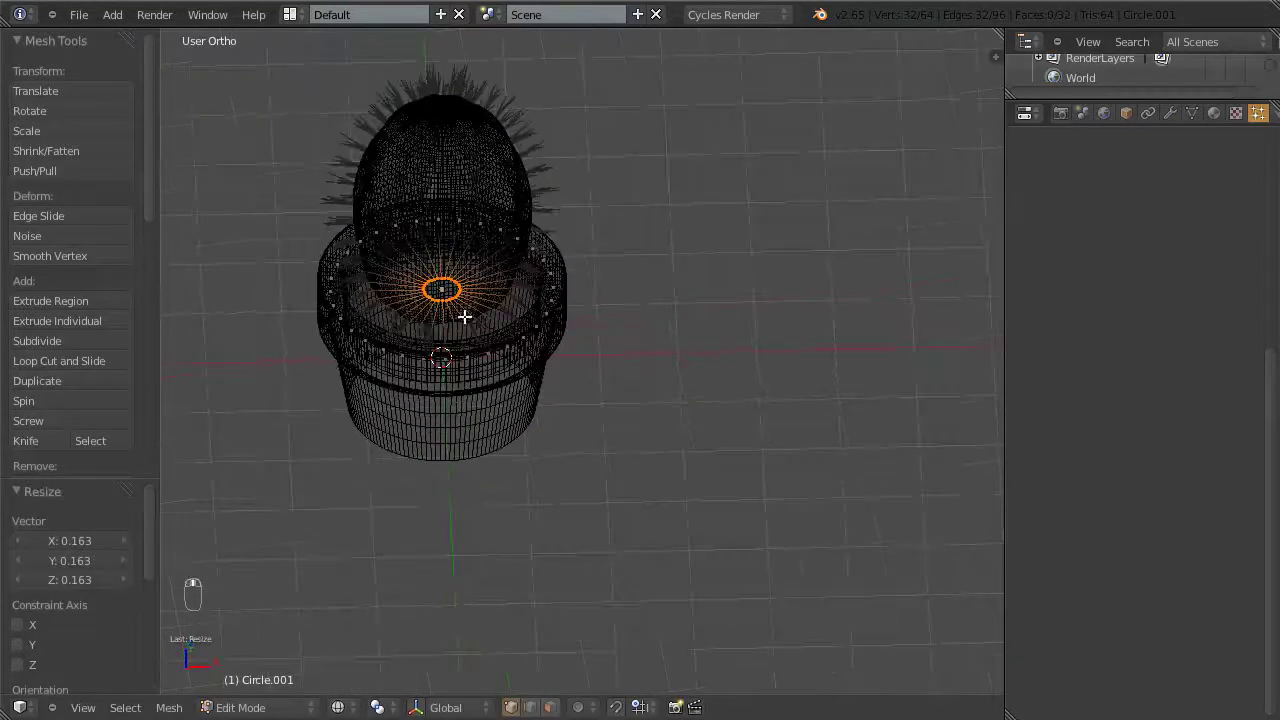
pyautogui.hotkey('ctrl', 'r')
pyautogui.scroll(10, 494, 308)
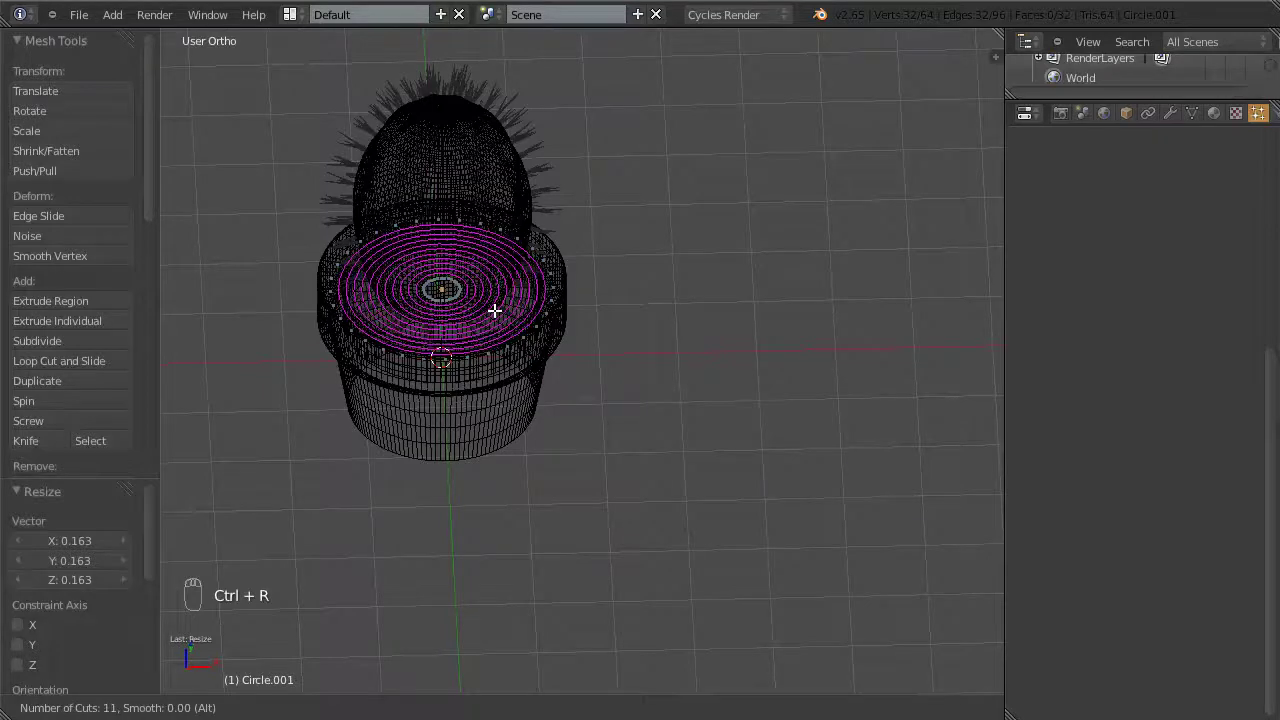
pyautogui.click(494, 311)
pyautogui.rightClick(494, 311)
pyautogui.press('Tab')
pyautogui.press('z')
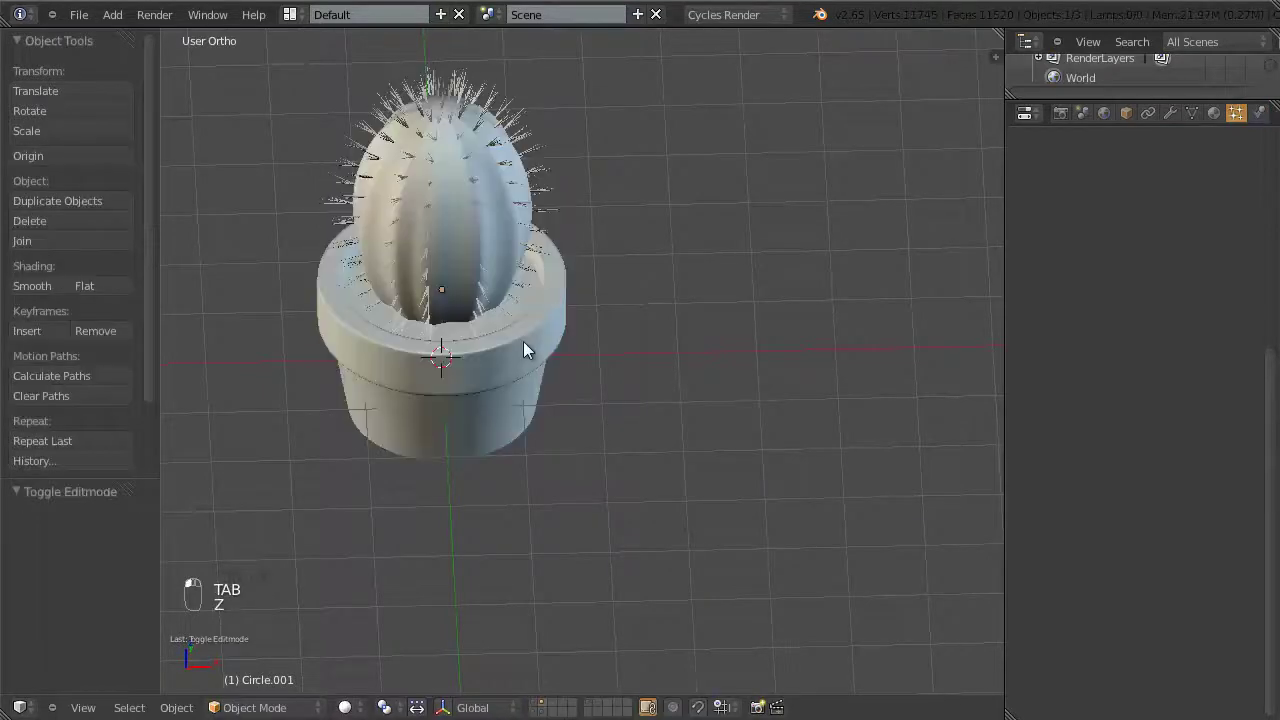
# Step: Add a Displace modifier with a new texture to the soil, reduce its strength to about 0.09, and shade the soil smooth
pyautogui.scroll(3, 520, 343)
pyautogui.click(1169, 113)
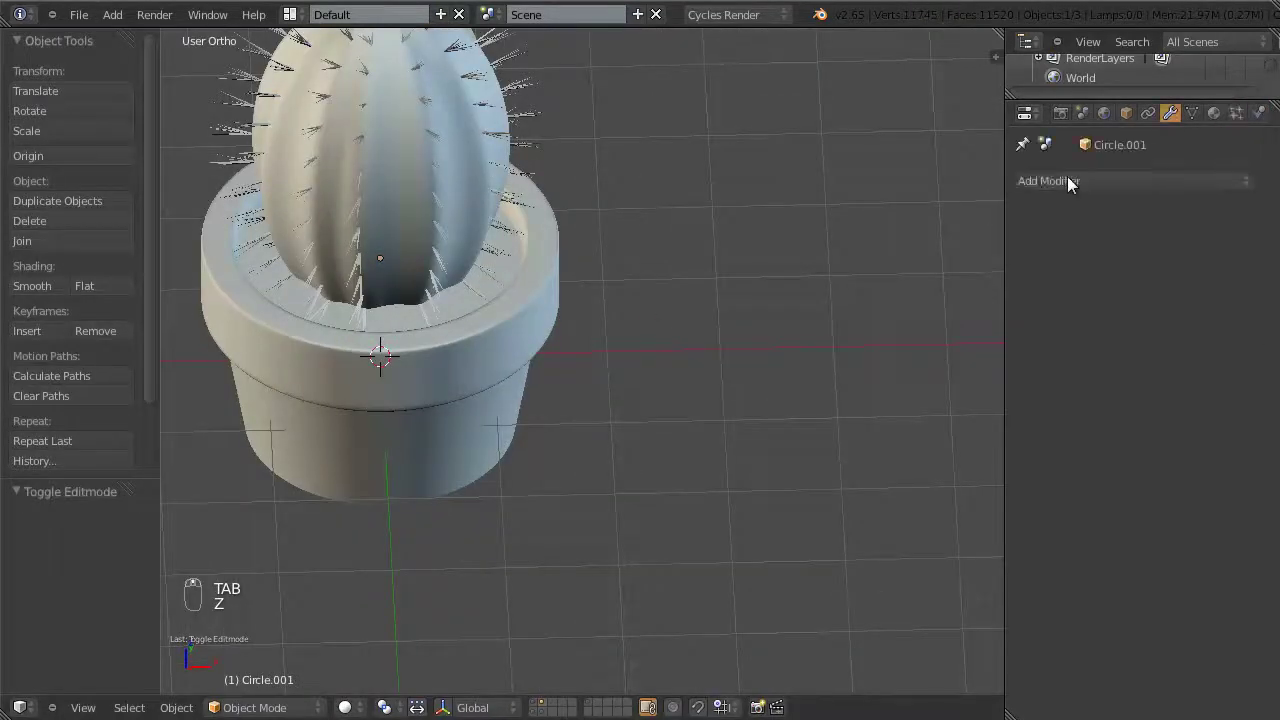
pyautogui.click(1068, 180)
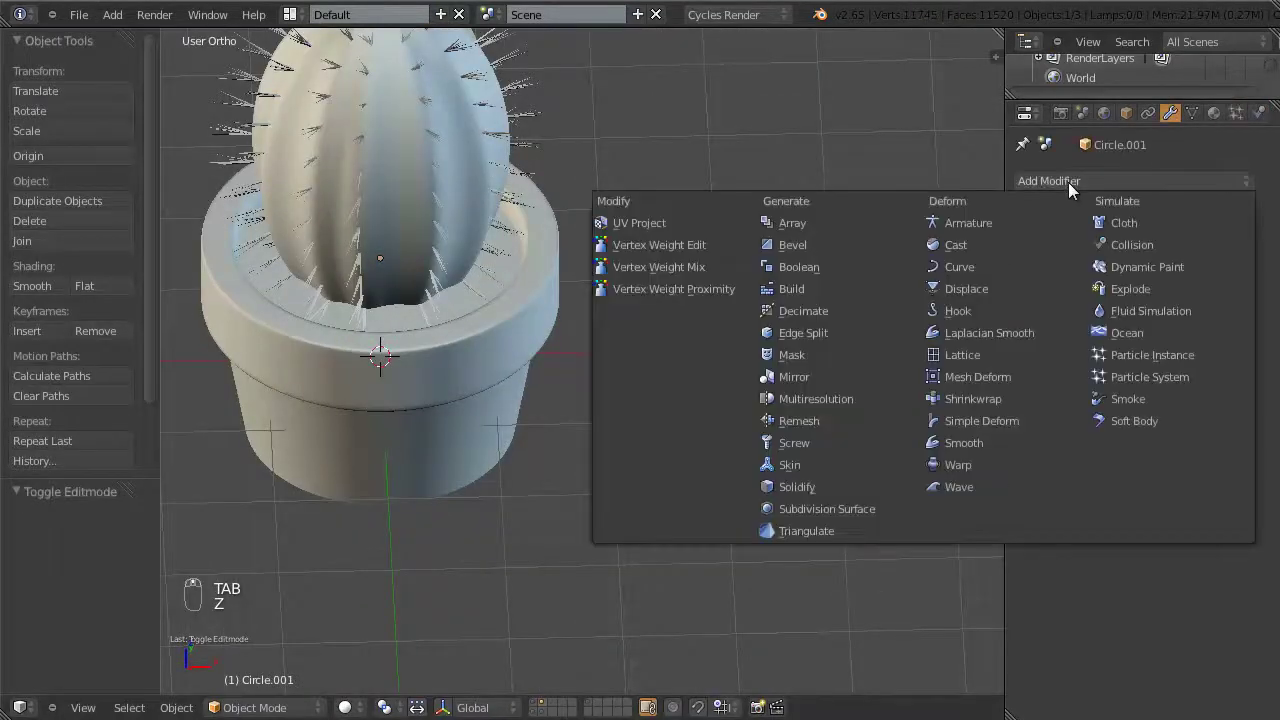
pyautogui.click(945, 287)
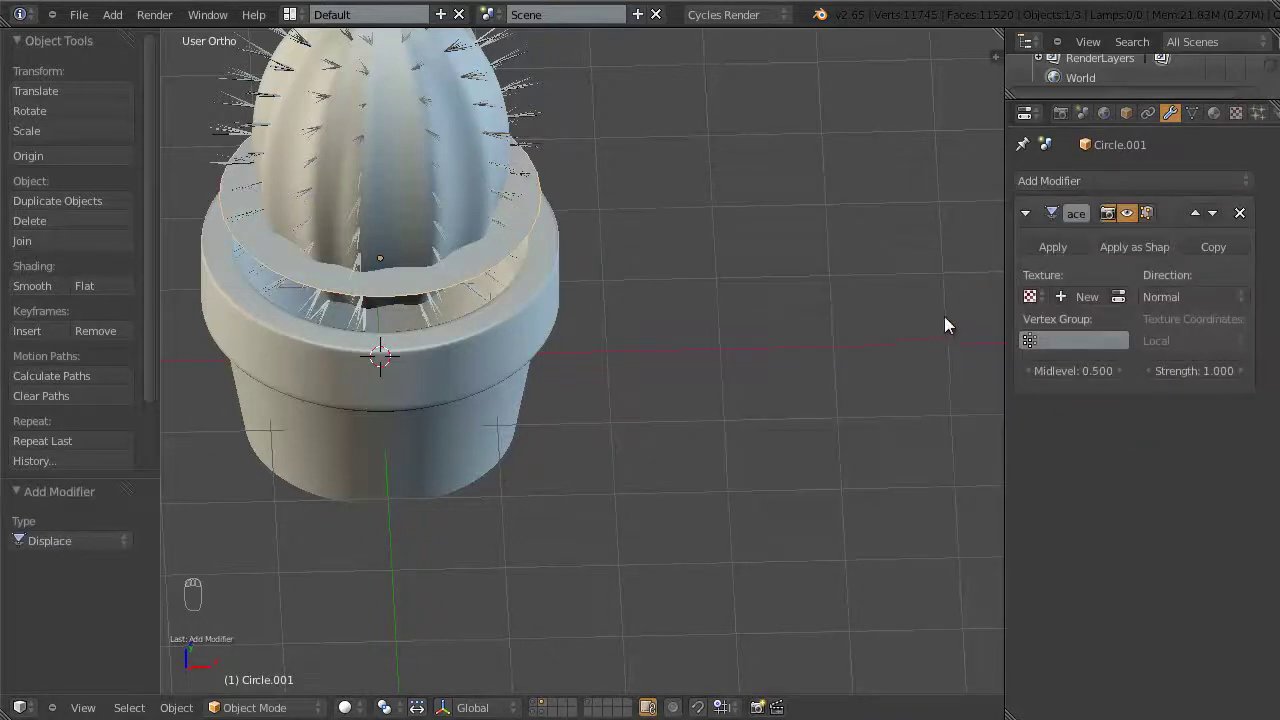
pyautogui.click(1081, 296)
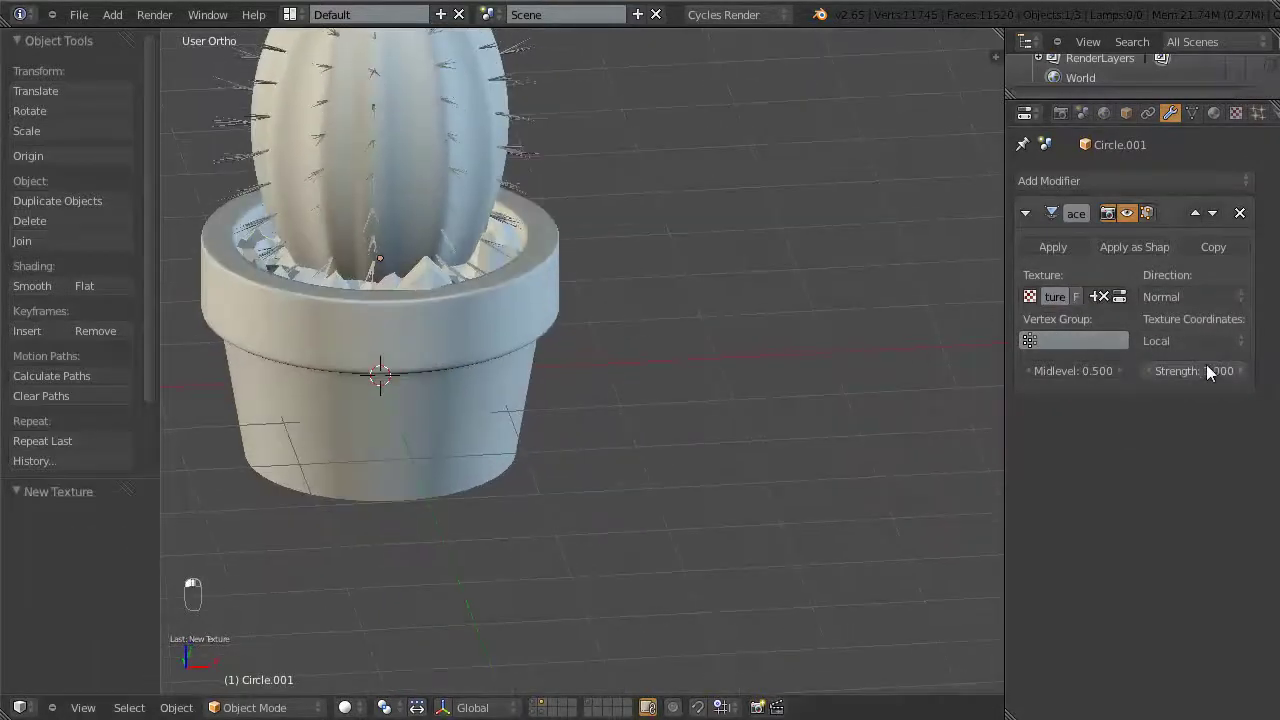
pyautogui.moveTo(1217, 370); pyautogui.dragTo(1155, 371)
pyautogui.click(32, 286)
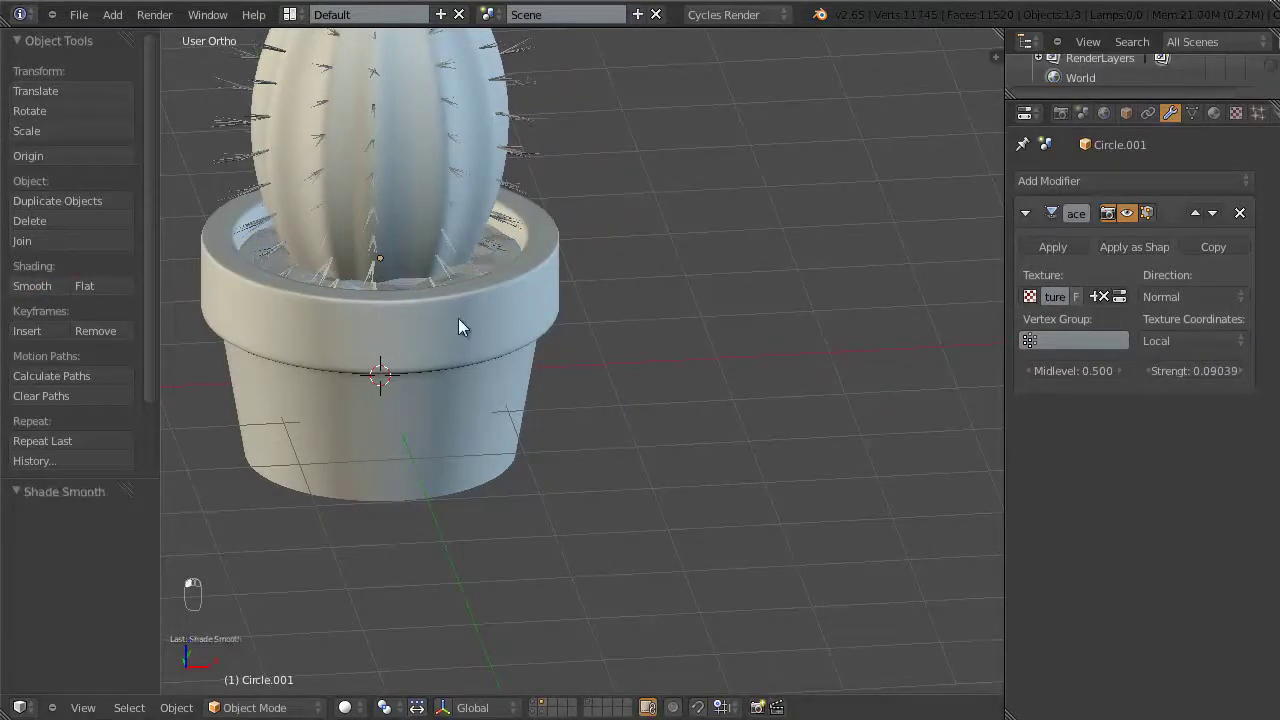
# Step: Lower the pot's bottom ring of vertices about 0.625 along Z in front view to make the pot taller
pyautogui.scroll(-3, 458, 318)
pyautogui.moveTo(457, 319); pyautogui.dragTo(525, 318, button='middle')
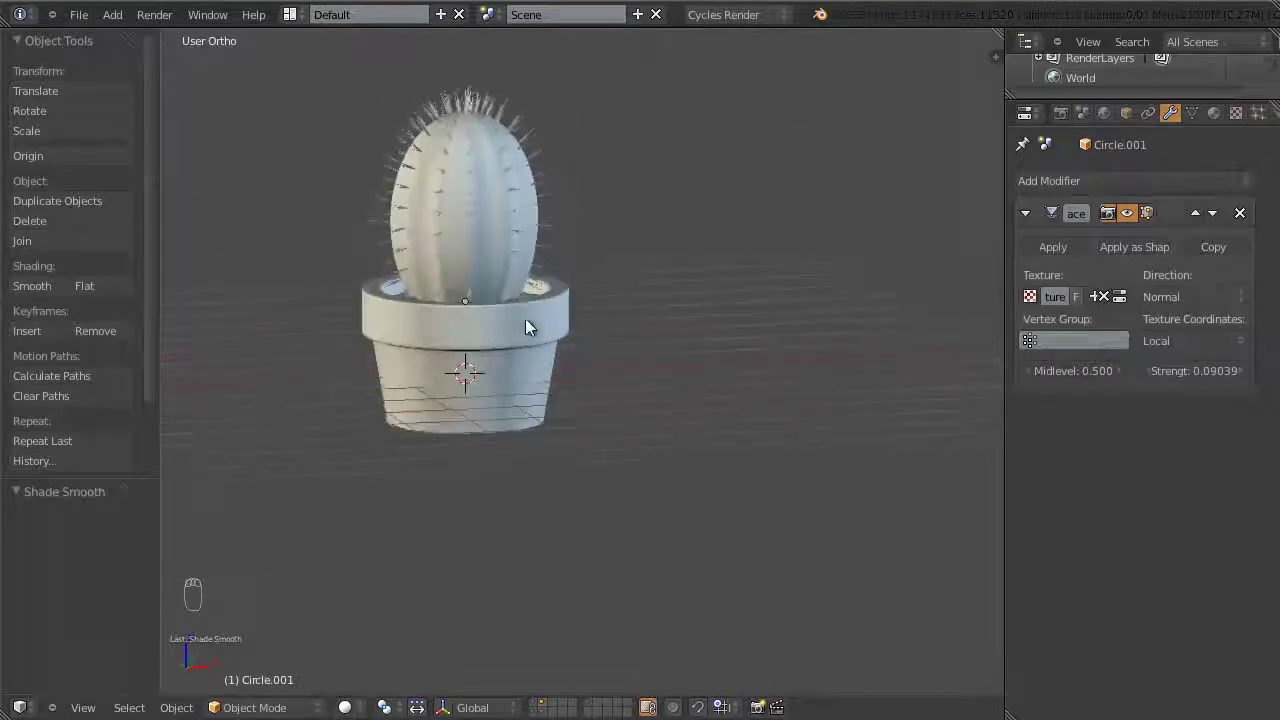
pyautogui.rightClick(493, 392)
pyautogui.press('KP_1')
pyautogui.press('Tab')
pyautogui.press('z')
pyautogui.press('a')
pyautogui.press('b')
pyautogui.moveTo(591, 451); pyautogui.dragTo(305, 390)
pyautogui.press('g')
pyautogui.click(648, 452)
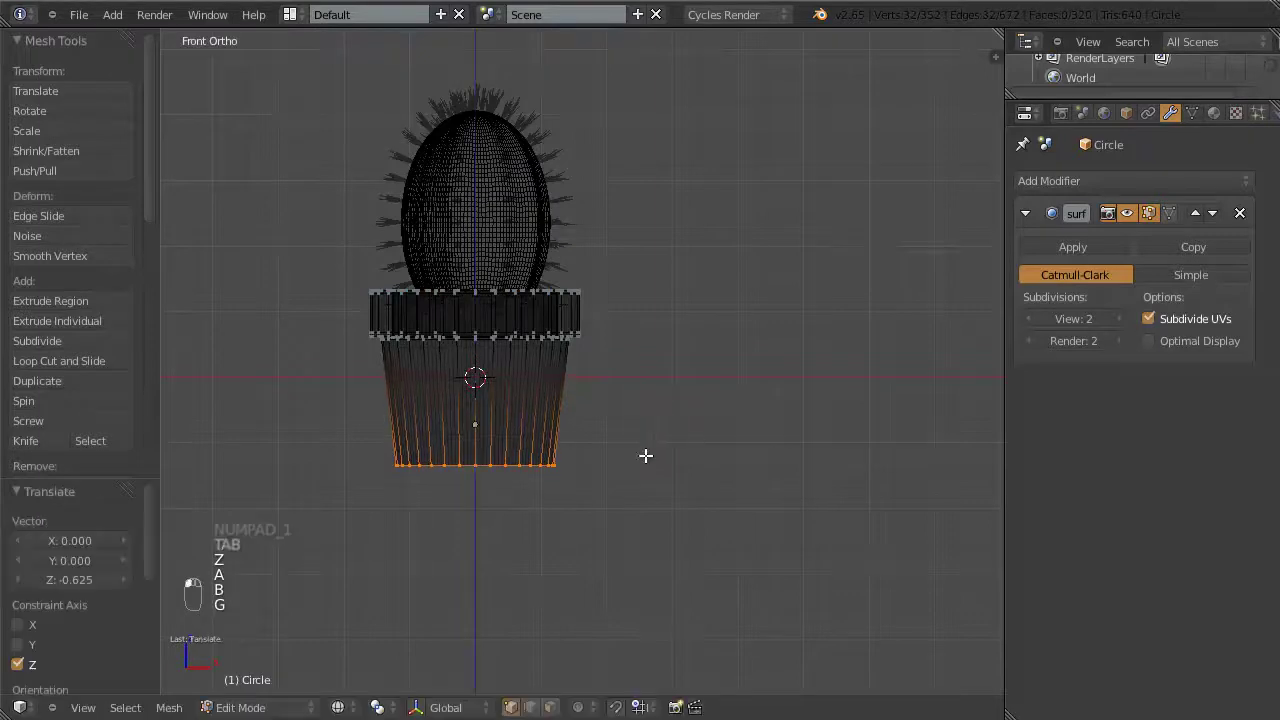
# Step: Extrude the pot's bottom ring inward by a scale of about 0.541, add an edge loop near the base, and finish mesh editing
pyautogui.press('e')
pyautogui.press('s')
pyautogui.click(574, 437)
pyautogui.hotkey('ctrl', 'r')
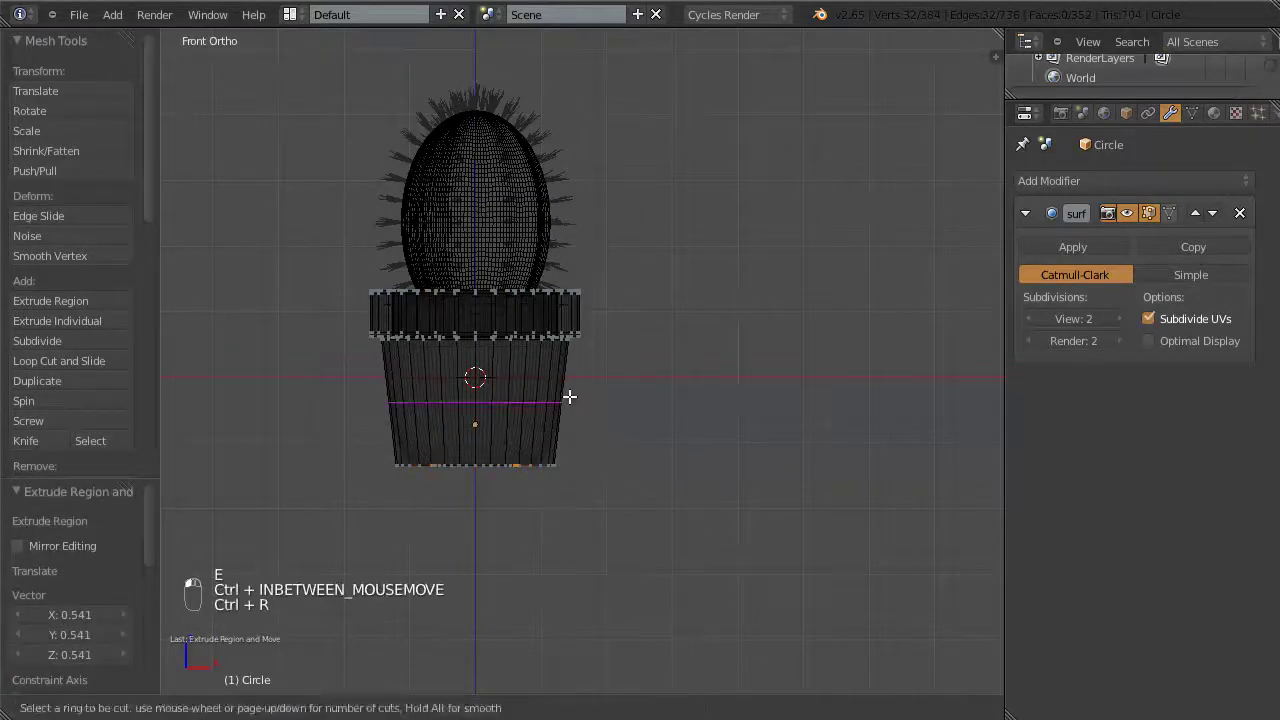
pyautogui.click(566, 400)
pyautogui.click(566, 448)
pyautogui.press('Tab')
pyautogui.press('z')
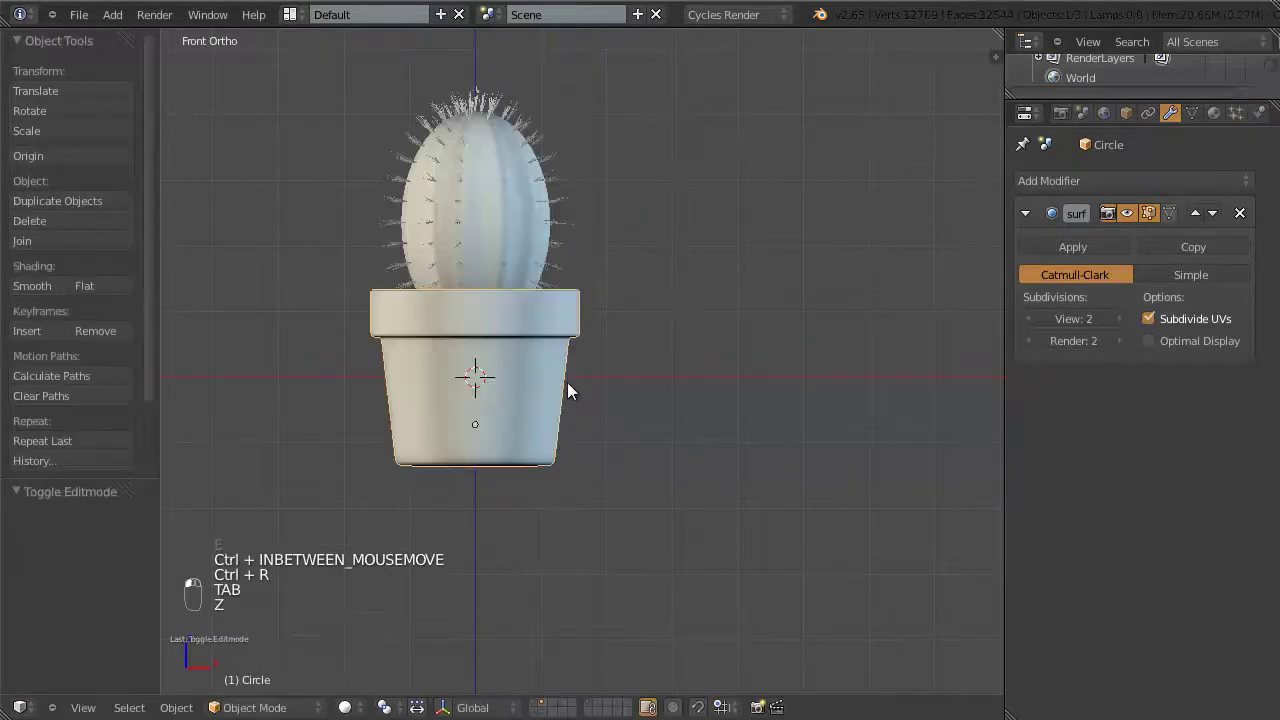
# Step: Show only the layer holding the cylinder of stacked beaded rings and examine it from several angles
pyautogui.moveTo(566, 391)
pyautogui.mouseDown(button='middle')
pyautogui.moveTo(560, 423)
pyautogui.moveTo(588, 385)
pyautogui.moveTo(620, 396)
pyautogui.moveTo(555, 393)
pyautogui.mouseUp(button='middle')
pyautogui.press('shift')
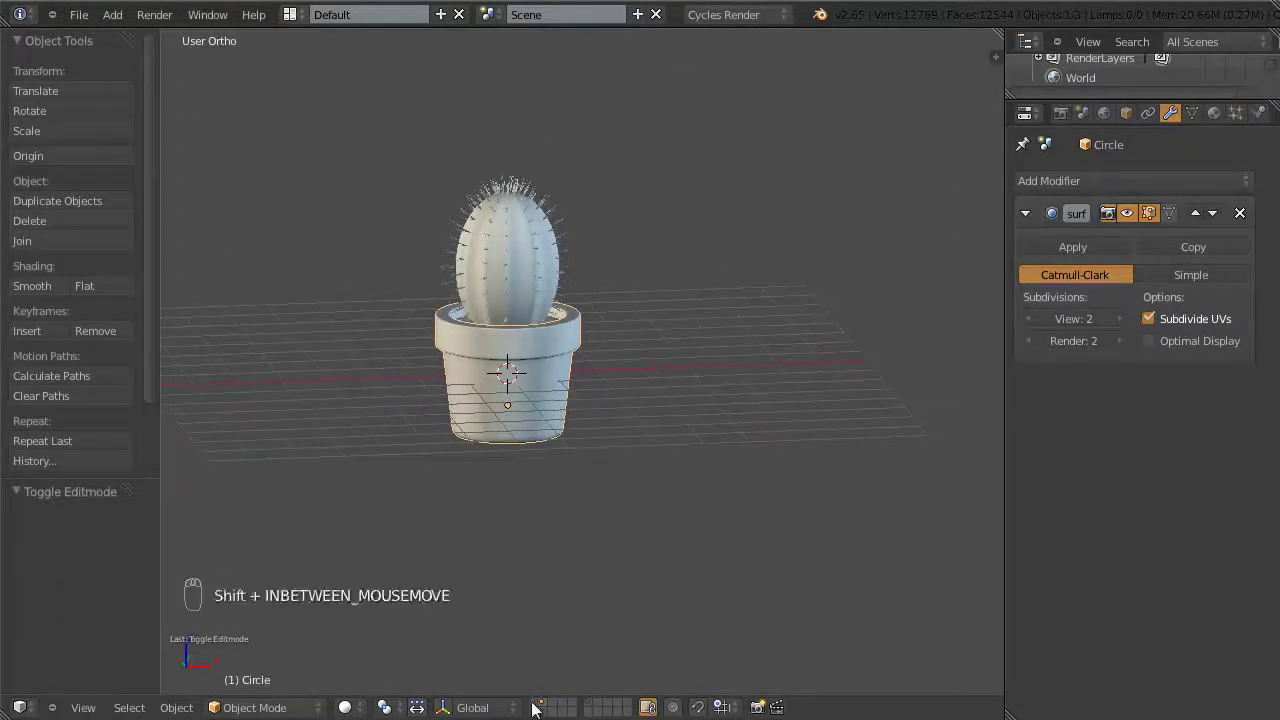
pyautogui.keyDown('shift'); pyautogui.click(537, 705); pyautogui.keyUp('shift')
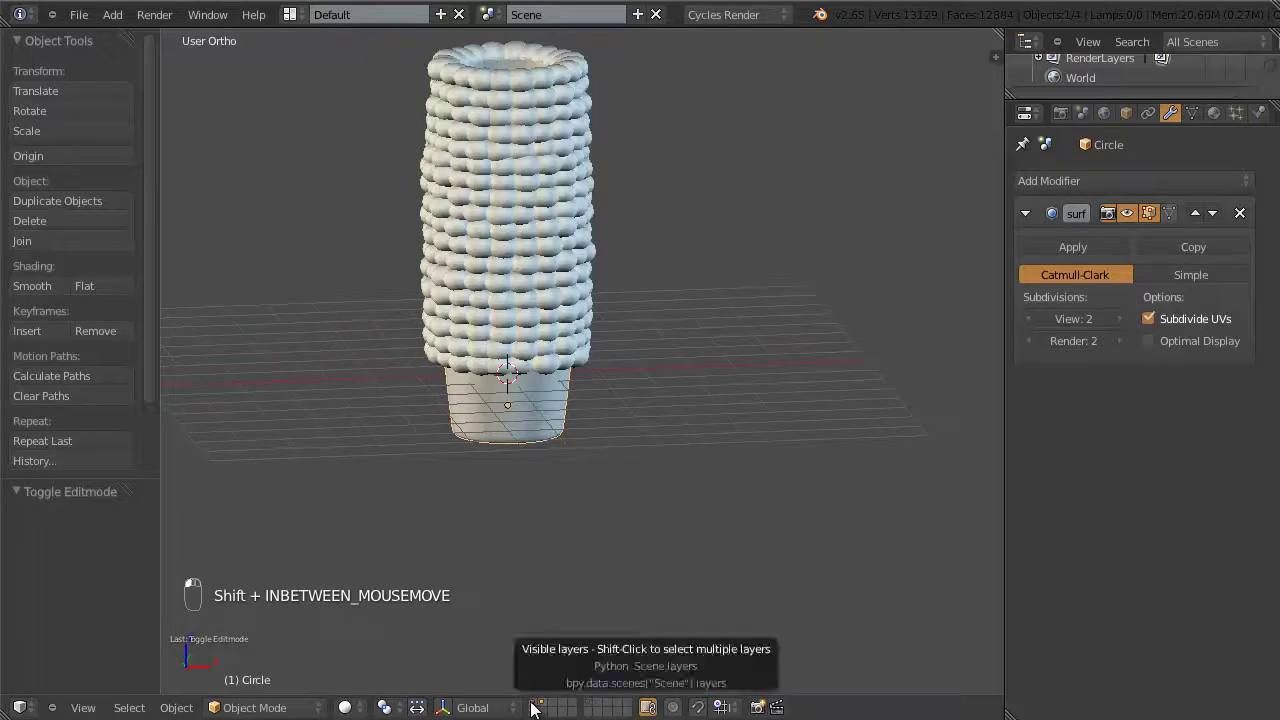
pyautogui.click(537, 706)
pyautogui.moveTo(525, 483); pyautogui.dragTo(421, 345, button='middle')
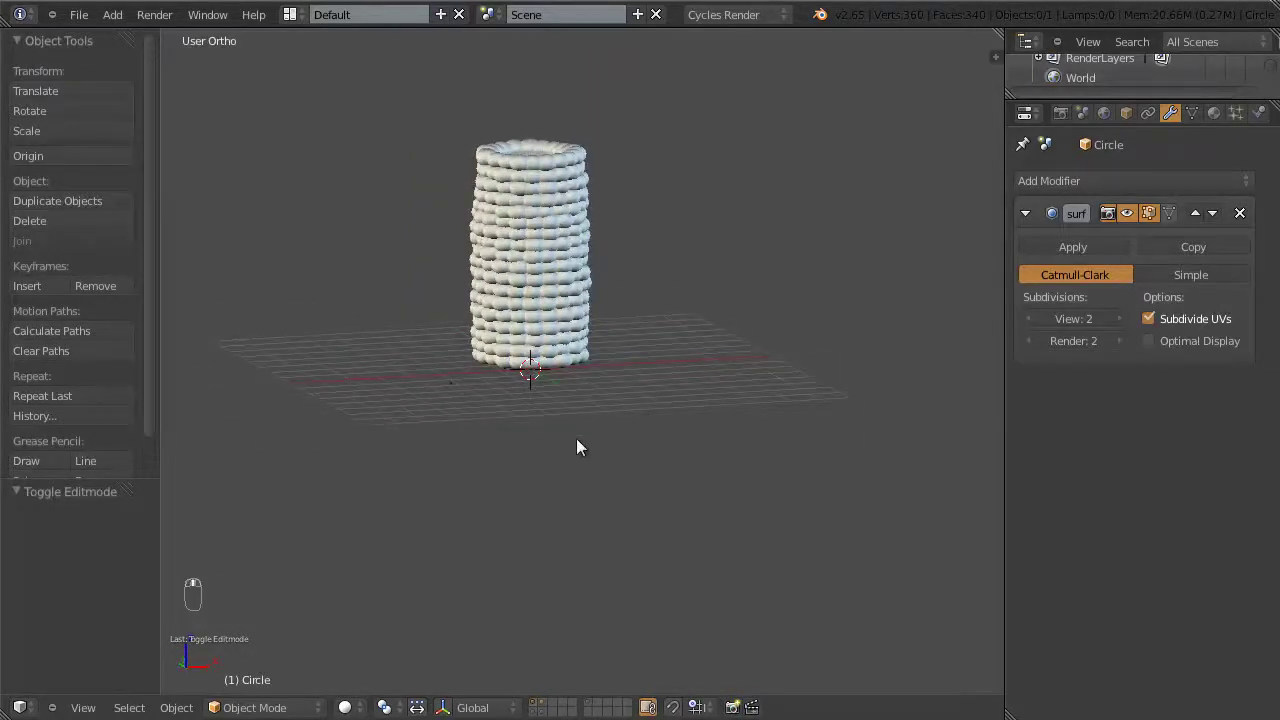
pyautogui.moveTo(577, 443); pyautogui.dragTo(568, 291, button='middle')
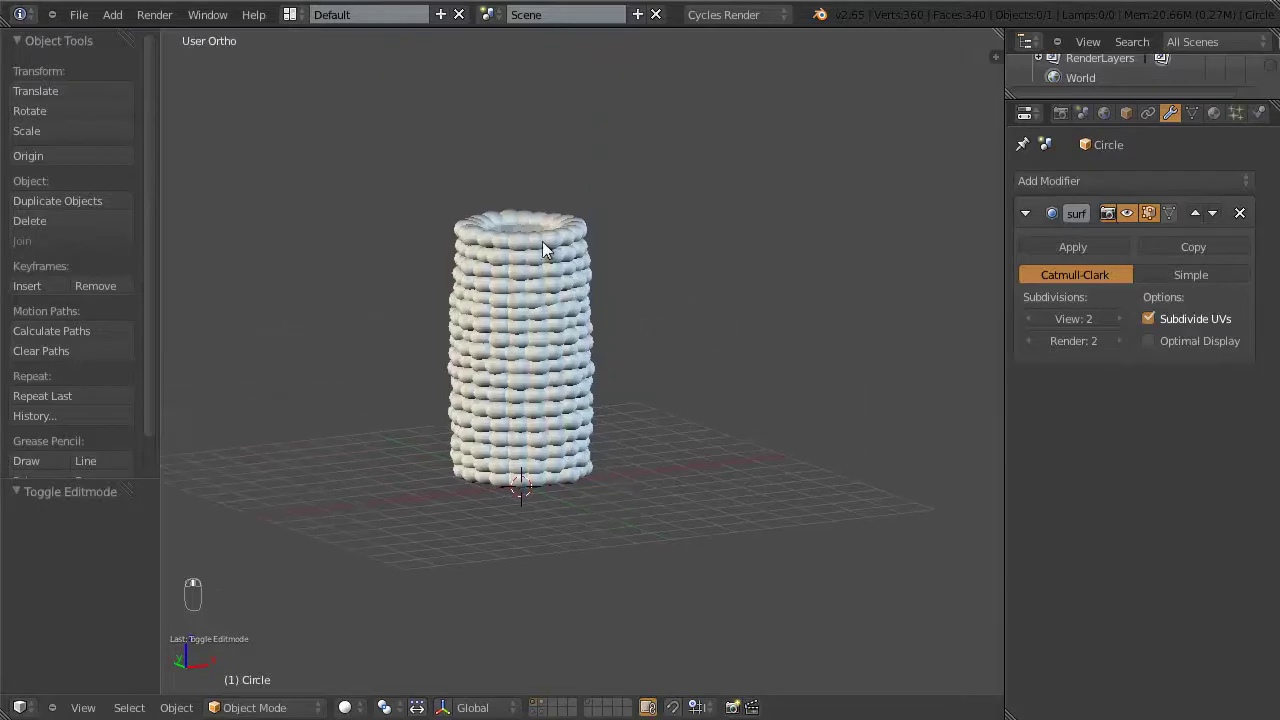
pyautogui.moveTo(575, 373); pyautogui.dragTo(491, 374, button='middle')
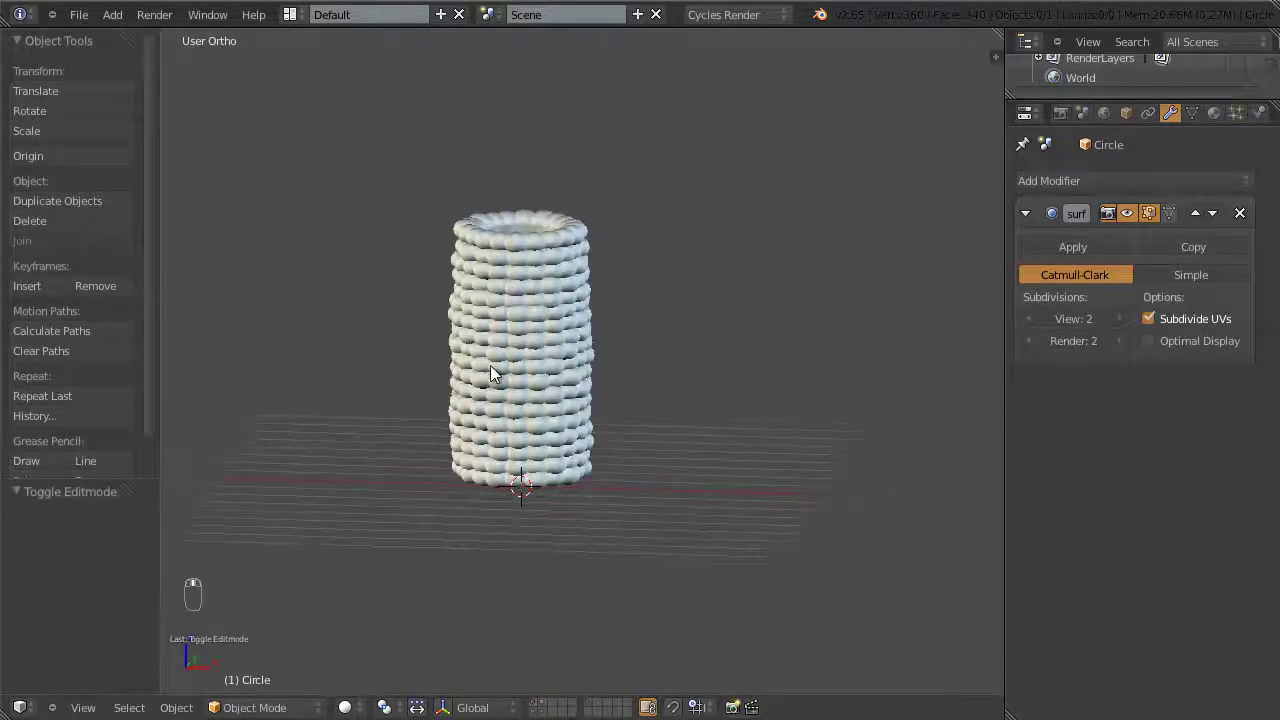
# Step: Show the layer with the lights and camera alongside the beaded cylinder and preview it in Rendered viewport shading
pyautogui.moveTo(570, 366); pyautogui.dragTo(627, 342, button='middle')
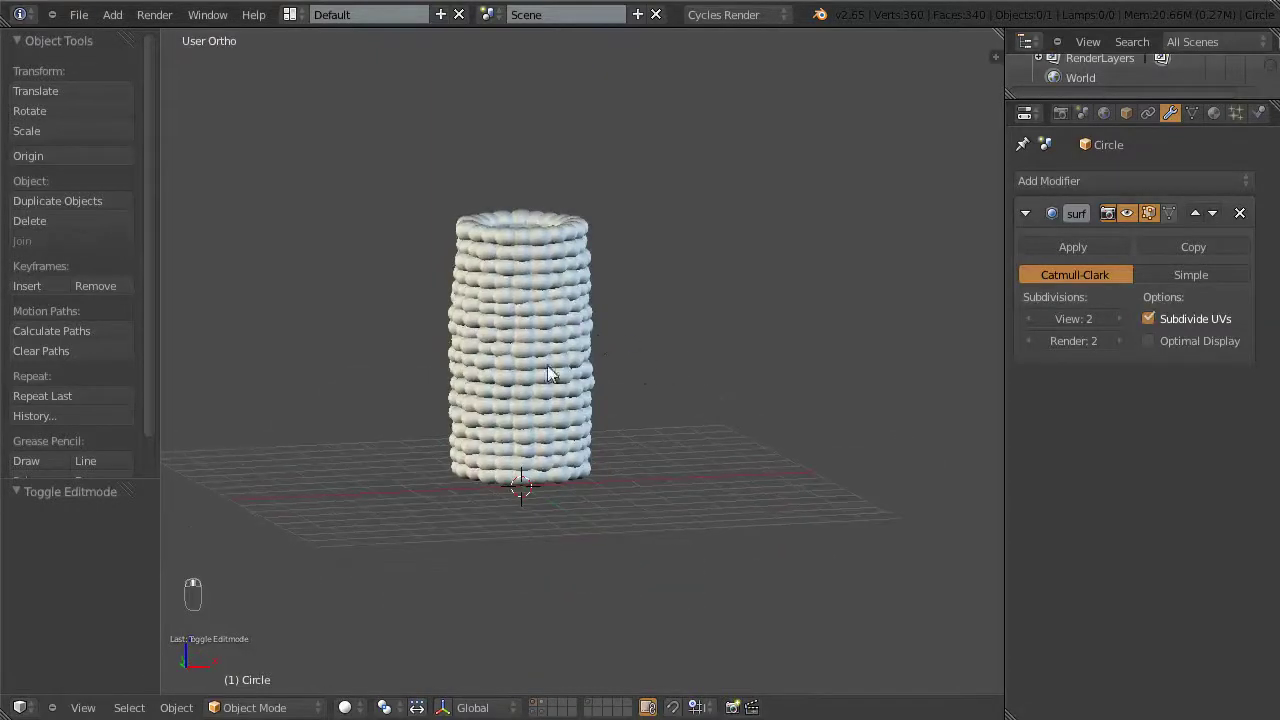
pyautogui.moveTo(439, 303); pyautogui.dragTo(549, 388, button='middle')
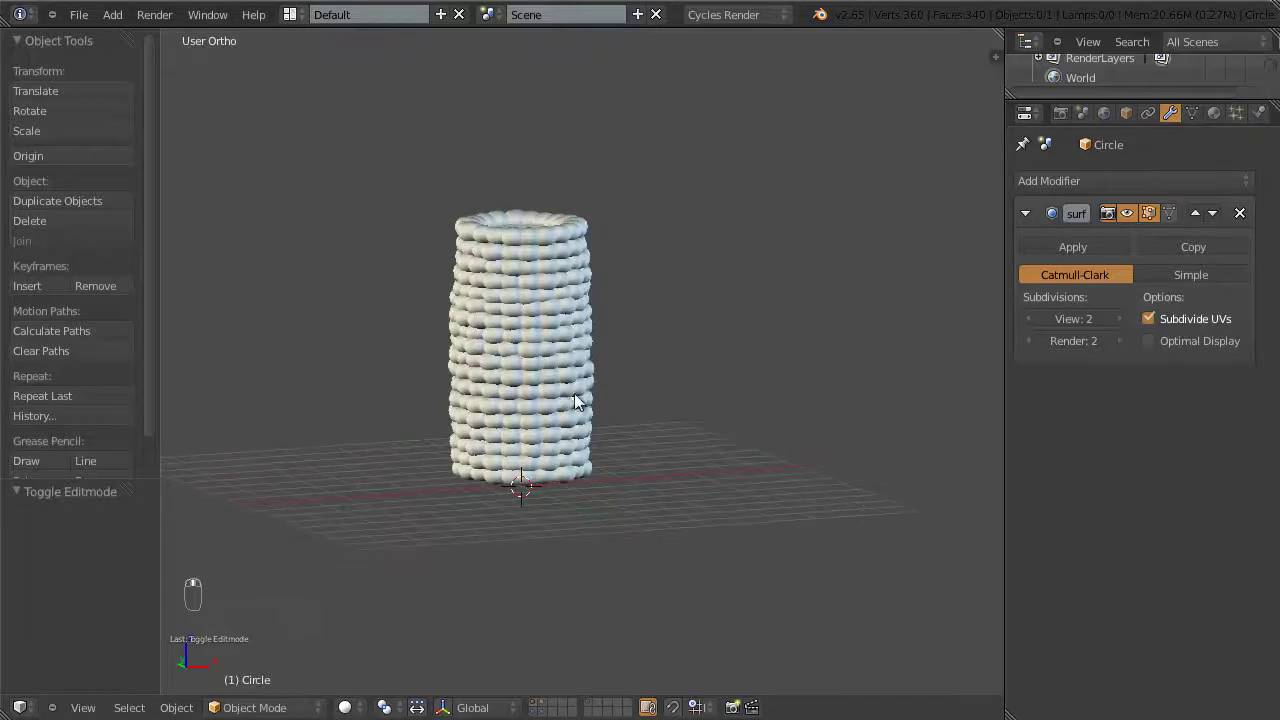
pyautogui.keyDown('shift'); pyautogui.click(588, 708); pyautogui.keyUp('shift')
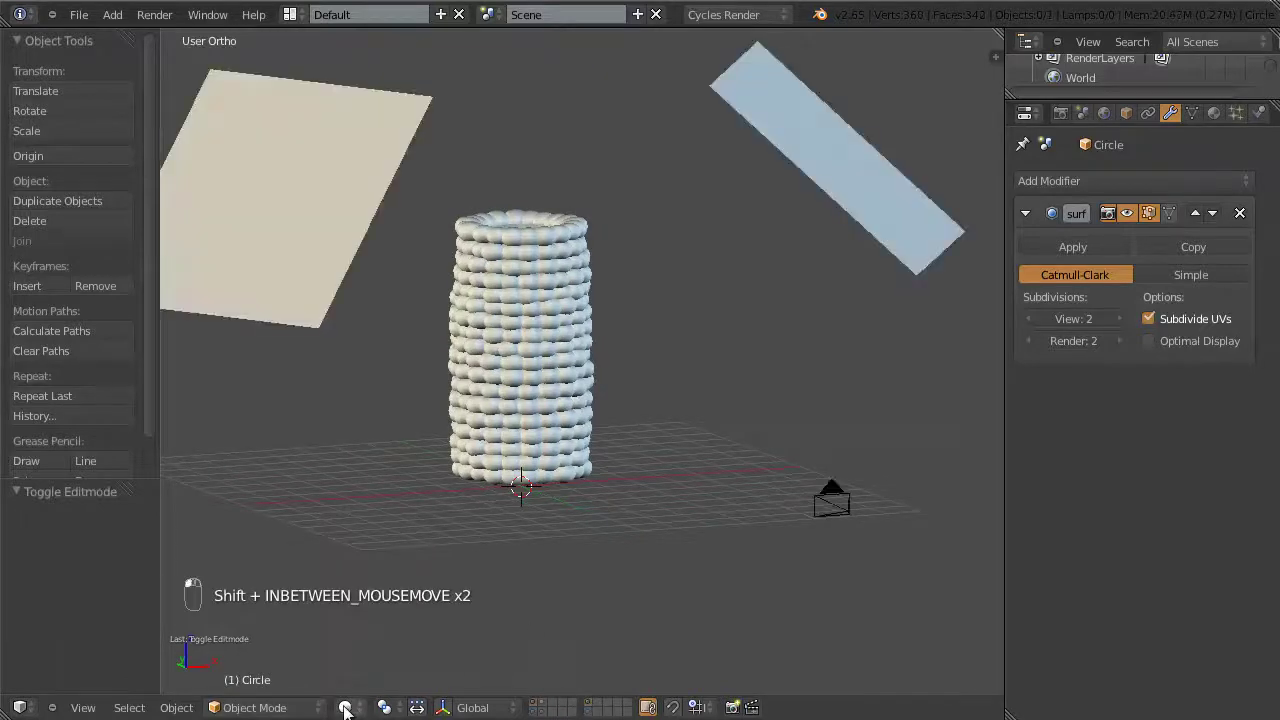
pyautogui.click(347, 707)
pyautogui.click(388, 578)
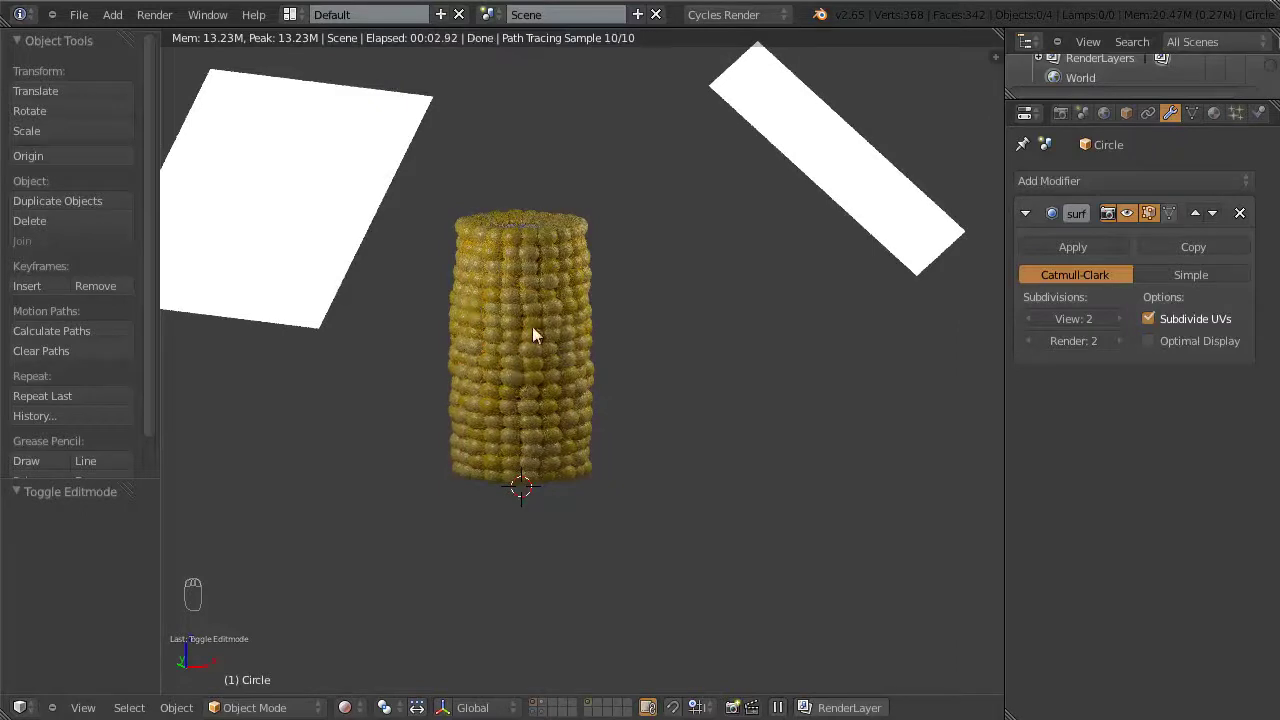
# Step: Replace the beaded cylinder with the potted cactus layer, keep the lights layer shown with it, and preview the cactus rendered
pyautogui.click(541, 704)
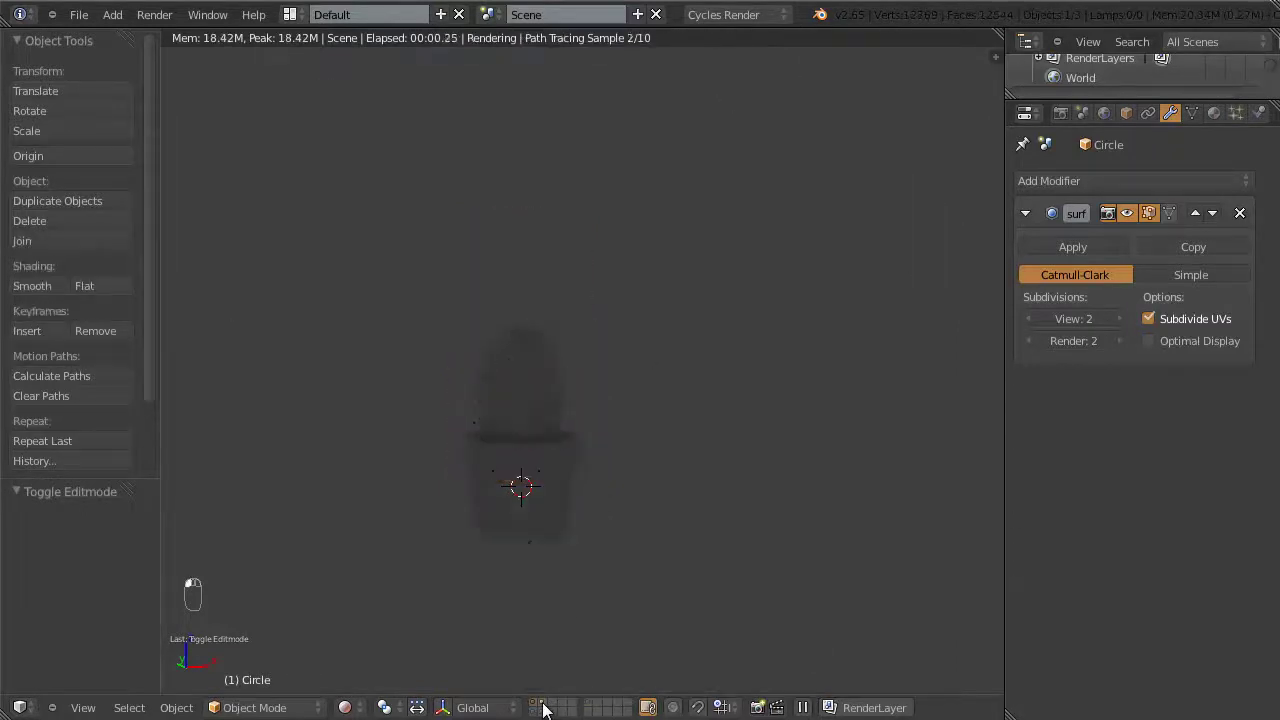
pyautogui.keyDown('shift'); pyautogui.click(596, 705); pyautogui.keyUp('shift')
pyautogui.scroll(3, 567, 561)
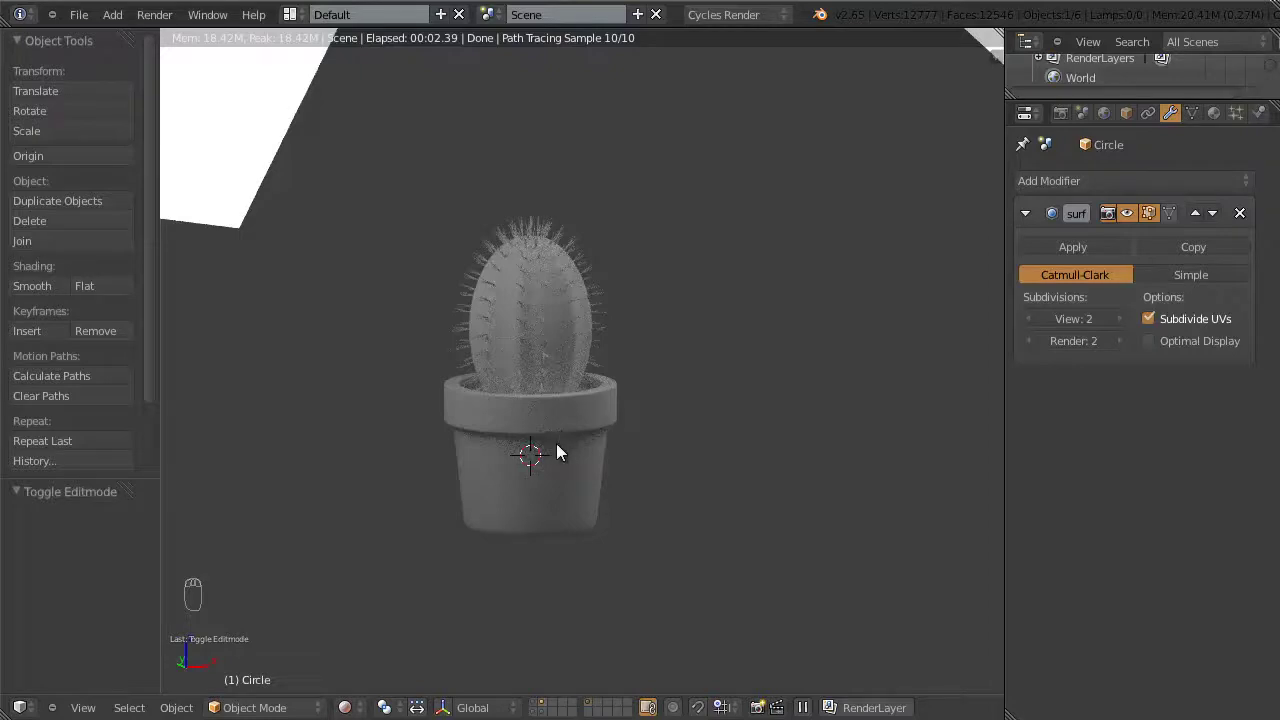
# Step: Return the viewport to Solid shading and deselect all objects
pyautogui.press('z')
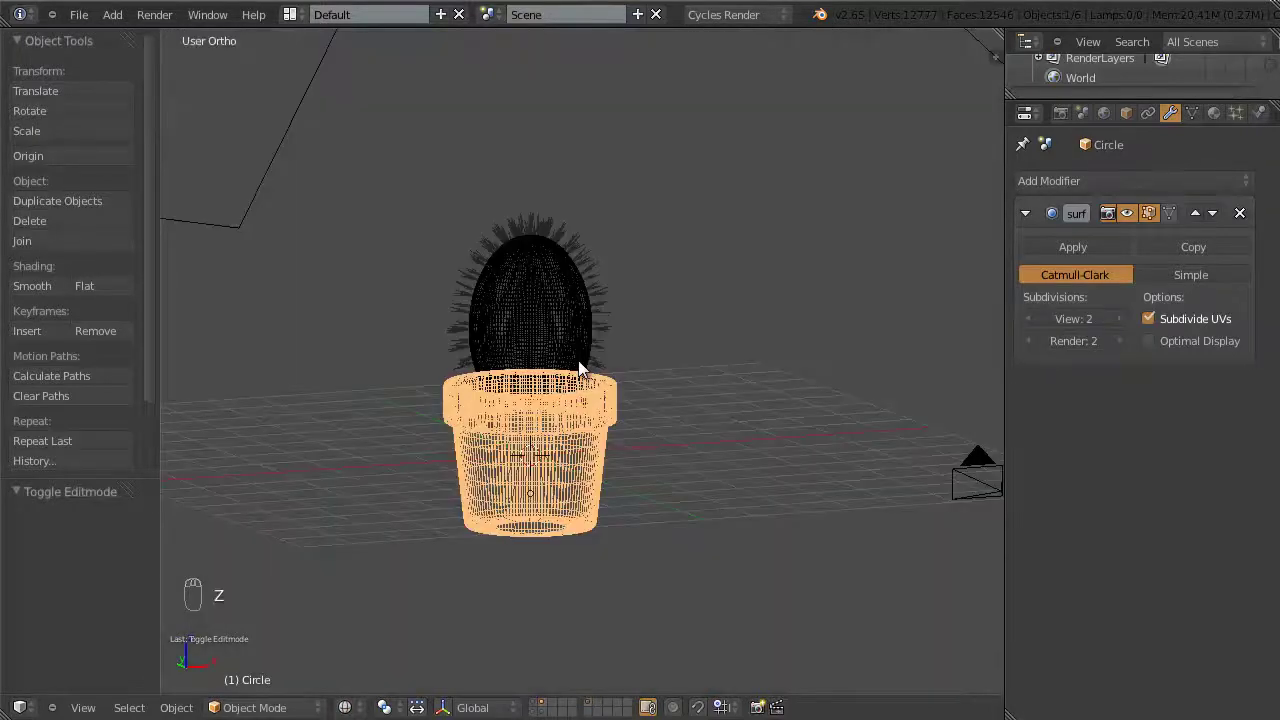
pyautogui.press('z')
pyautogui.scroll(2, 586, 375)
pyautogui.press('a')
pyautogui.scroll(4, 560, 370)
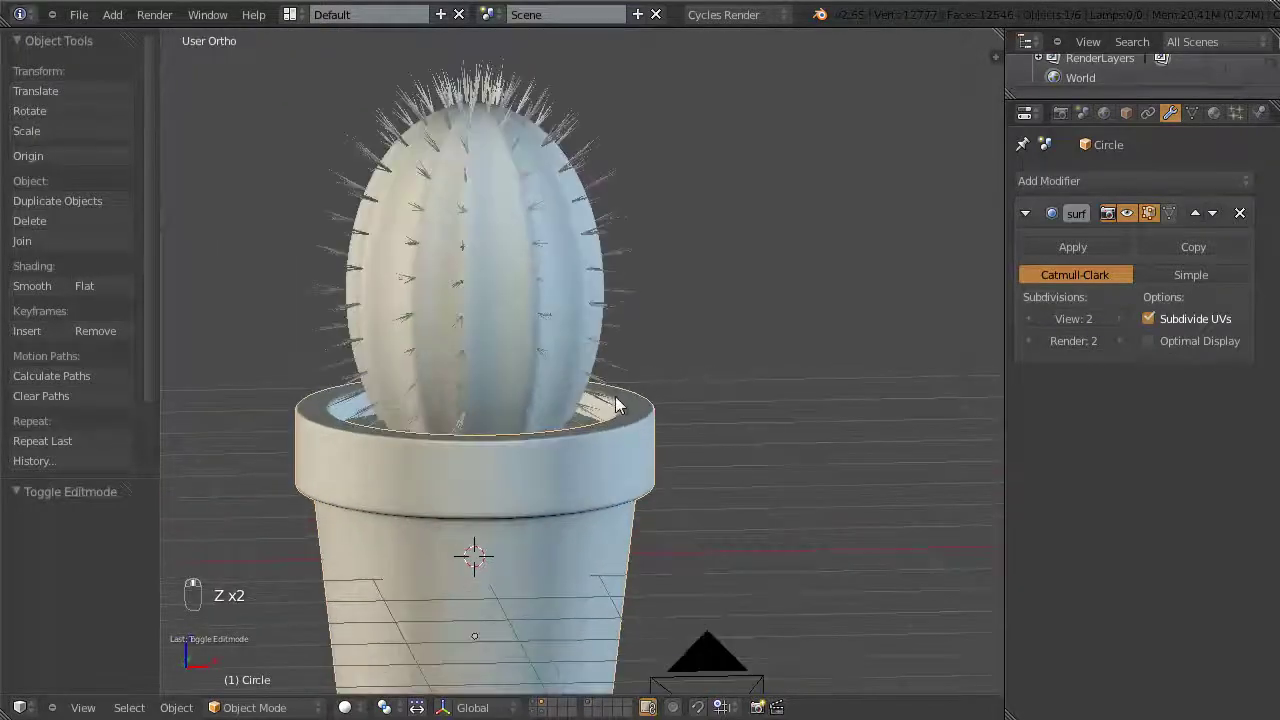
# Step: Examine the finished potted cactus from several angles and distances, checking its ridges, needles, soil and pot rim
pyautogui.moveTo(596, 440); pyautogui.dragTo(518, 333, button='middle')
pyautogui.moveTo(538, 283); pyautogui.dragTo(424, 243, button='middle')
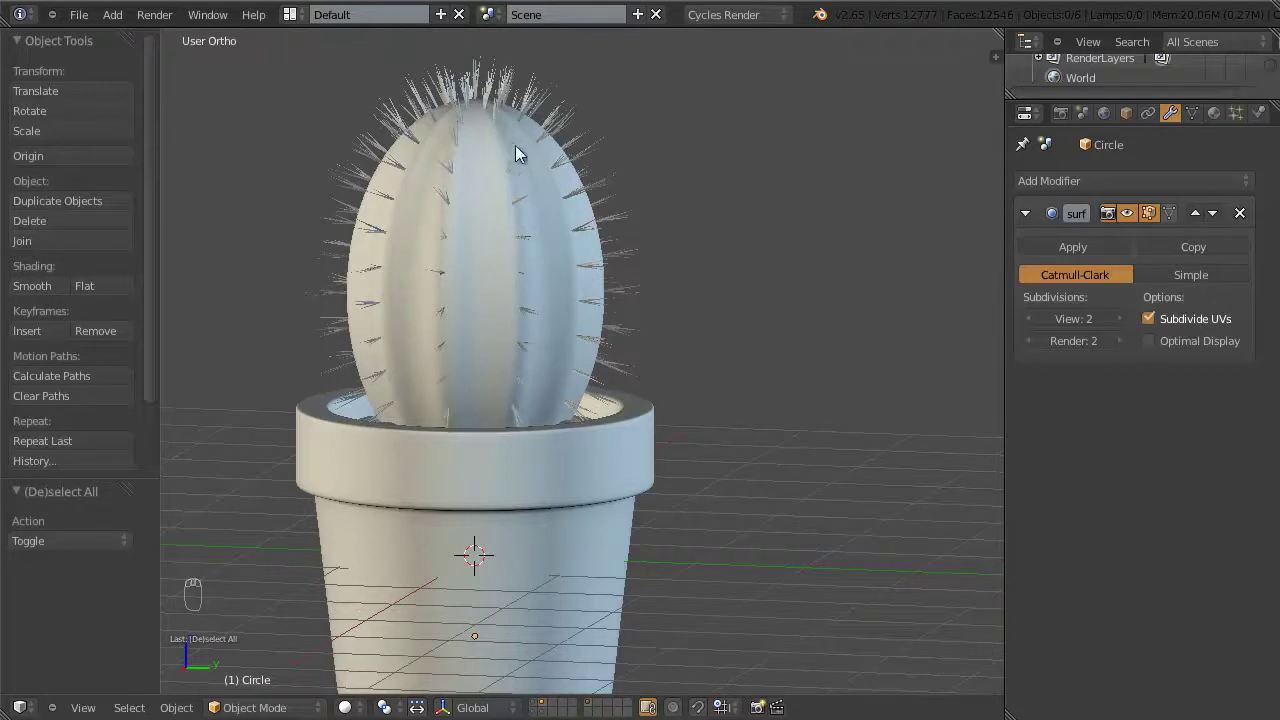
pyautogui.moveTo(601, 298); pyautogui.dragTo(476, 149, button='middle')
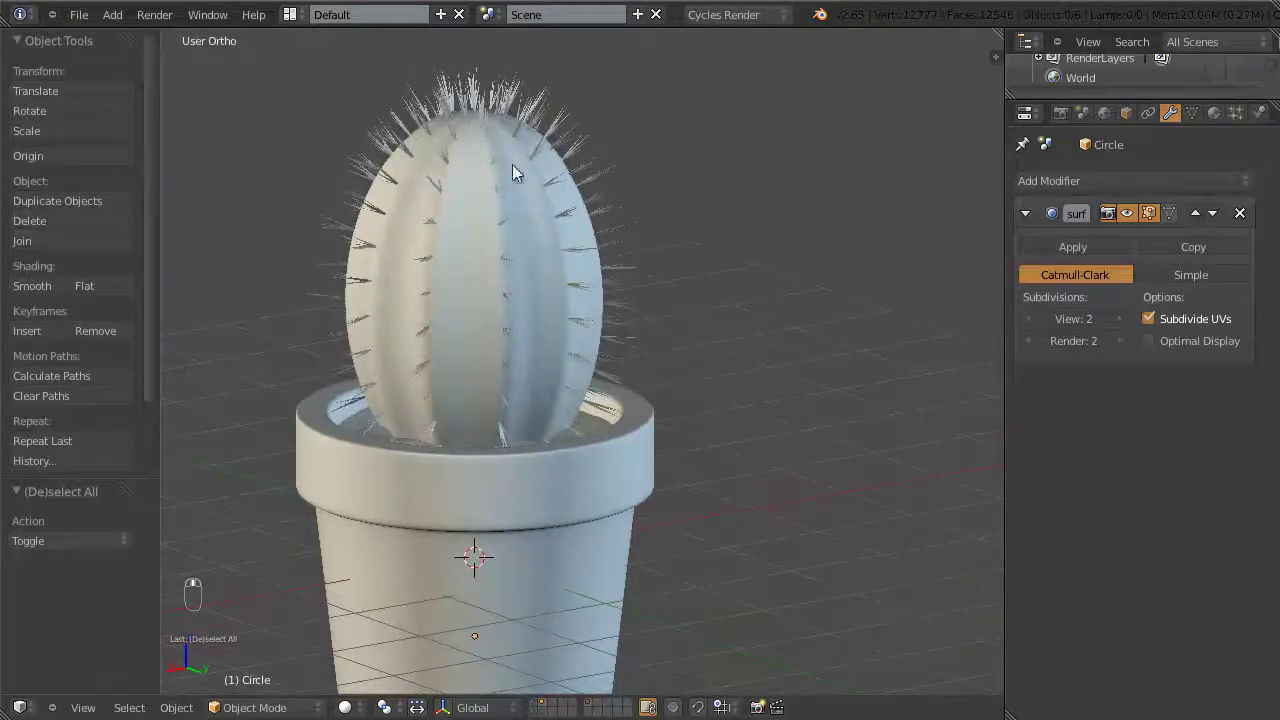
pyautogui.scroll(1, 527, 235)
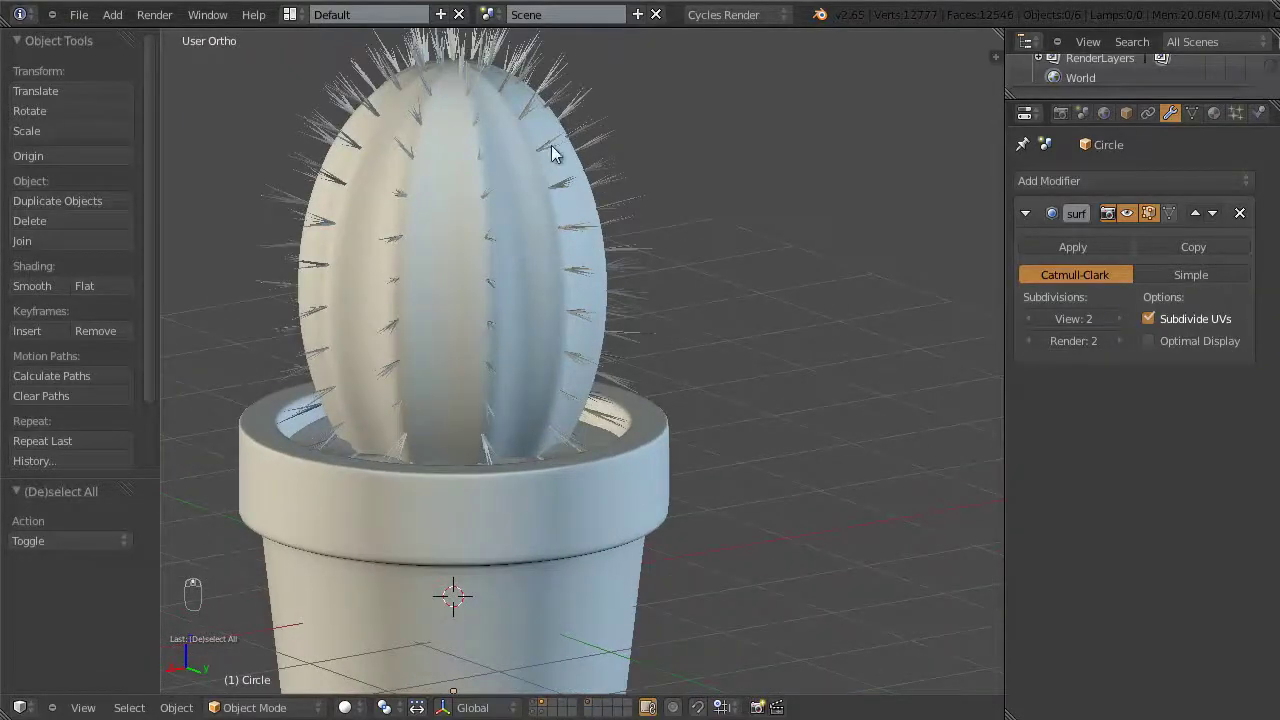
pyautogui.moveTo(580, 155); pyautogui.dragTo(411, 198, button='middle')
pyautogui.keyDown('shift'); pyautogui.moveTo(557, 277); pyautogui.dragTo(608, 166, button='middle'); pyautogui.keyUp('shift')
pyautogui.scroll(-3, 695, 178)
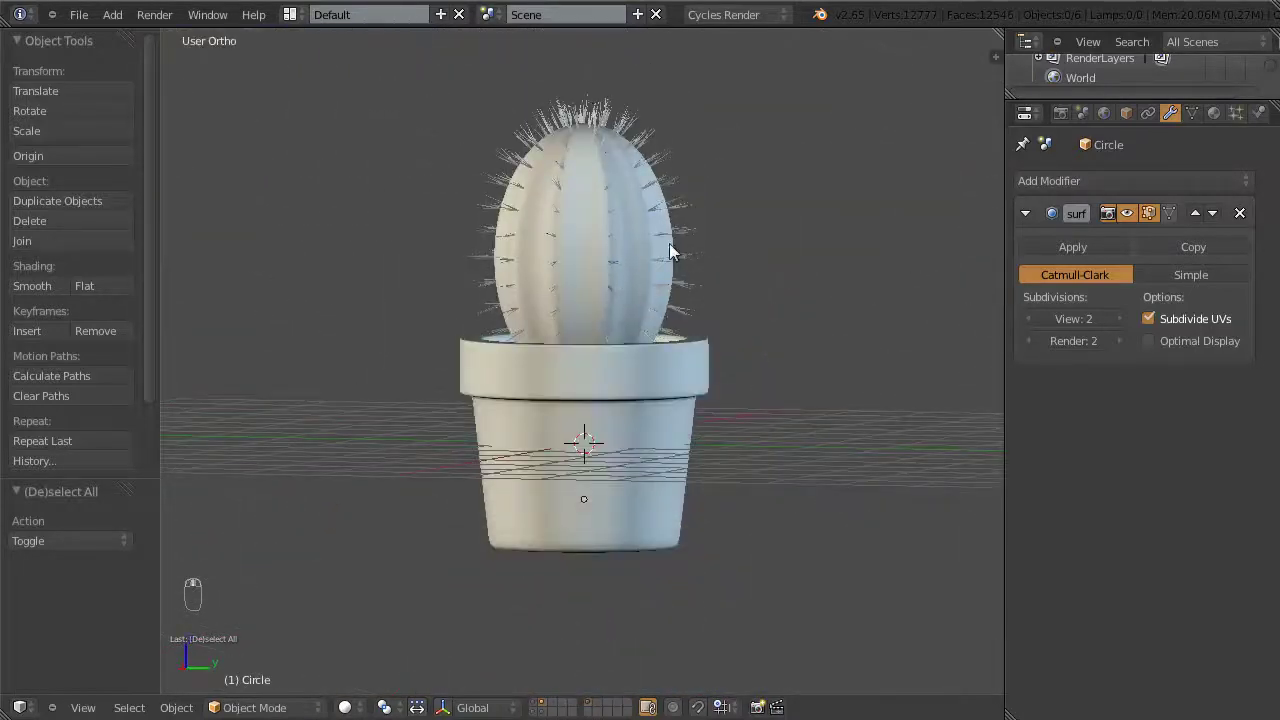
pyautogui.moveTo(669, 243); pyautogui.dragTo(544, 295, button='middle')
pyautogui.scroll(2, 580, 263)
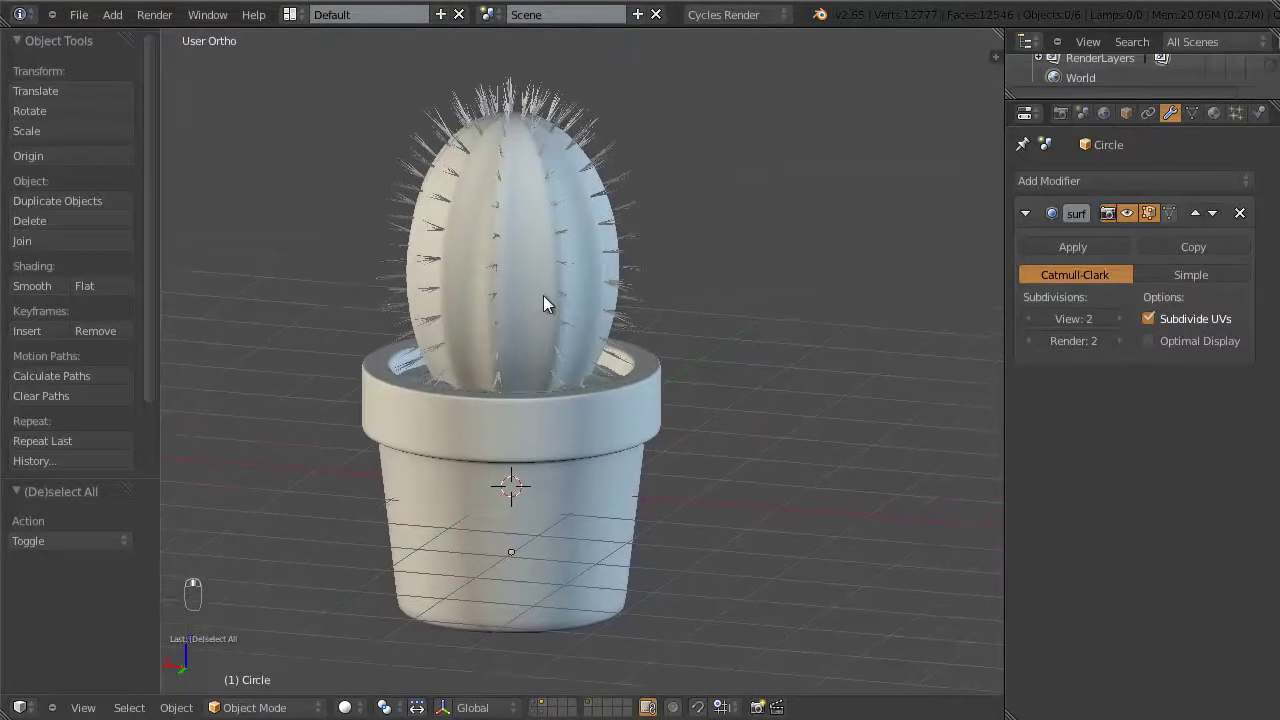
pyautogui.scroll(-5, 593, 337)
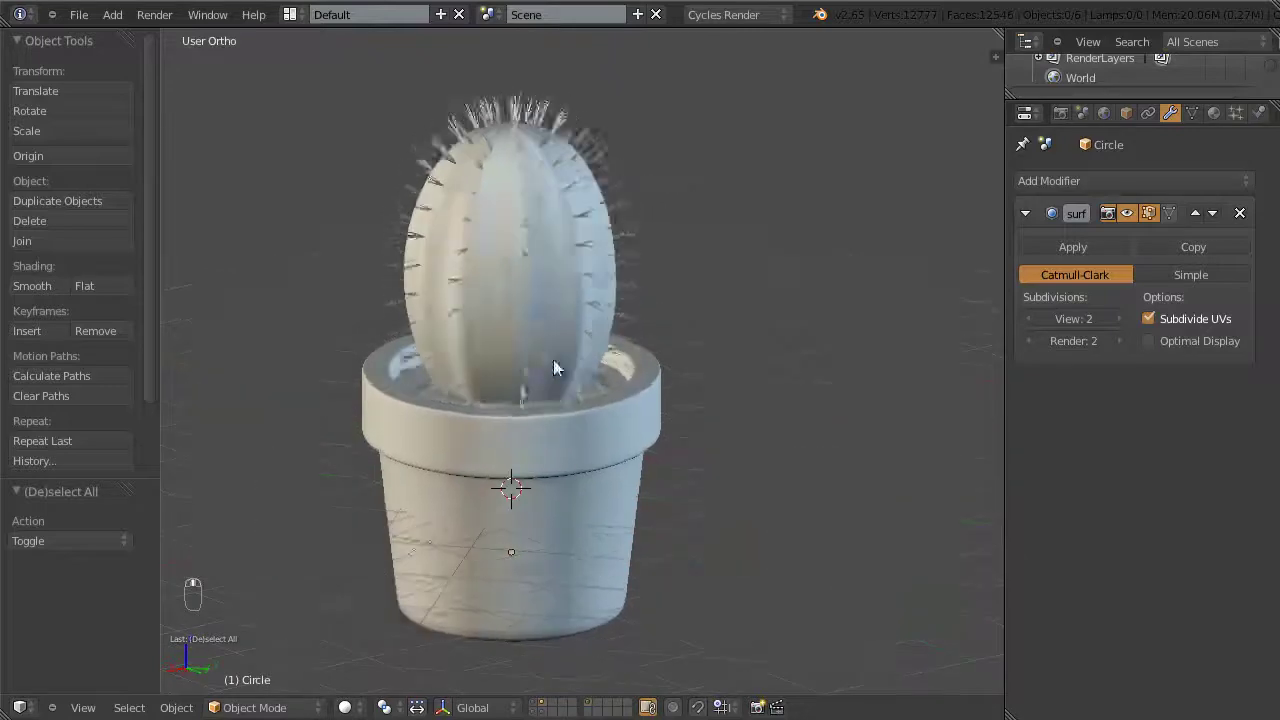
pyautogui.press('KP_5')
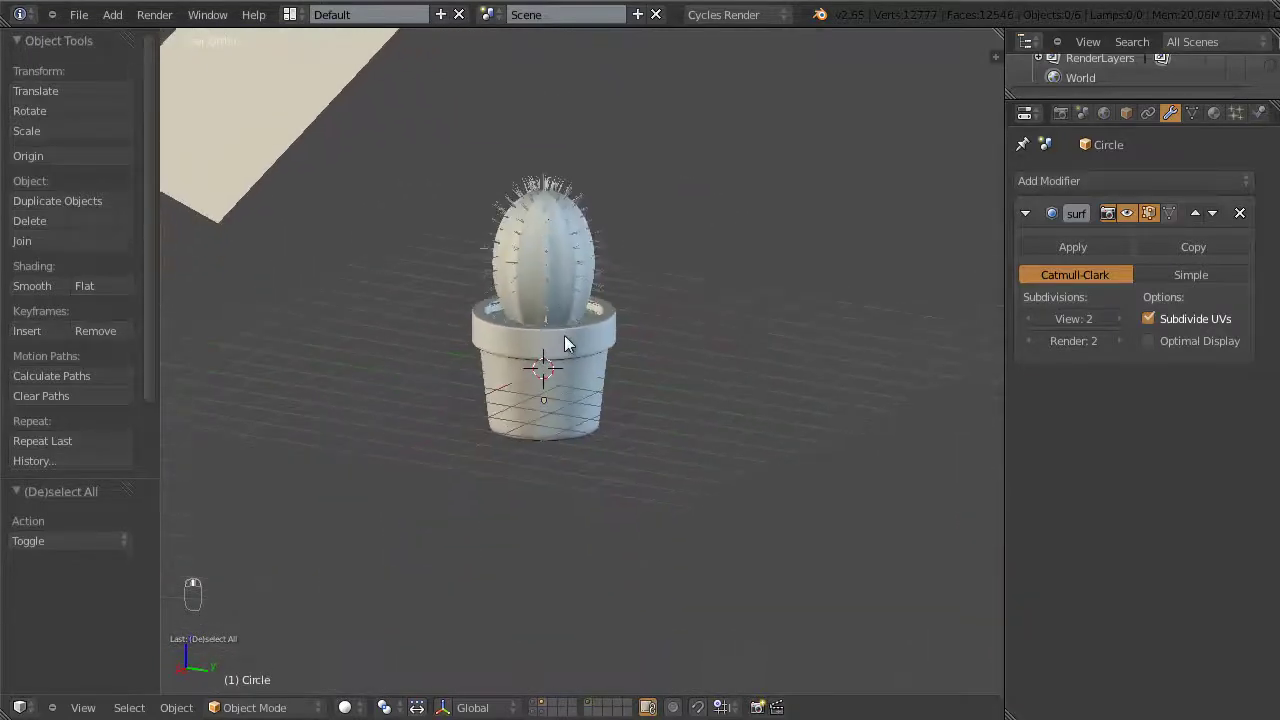